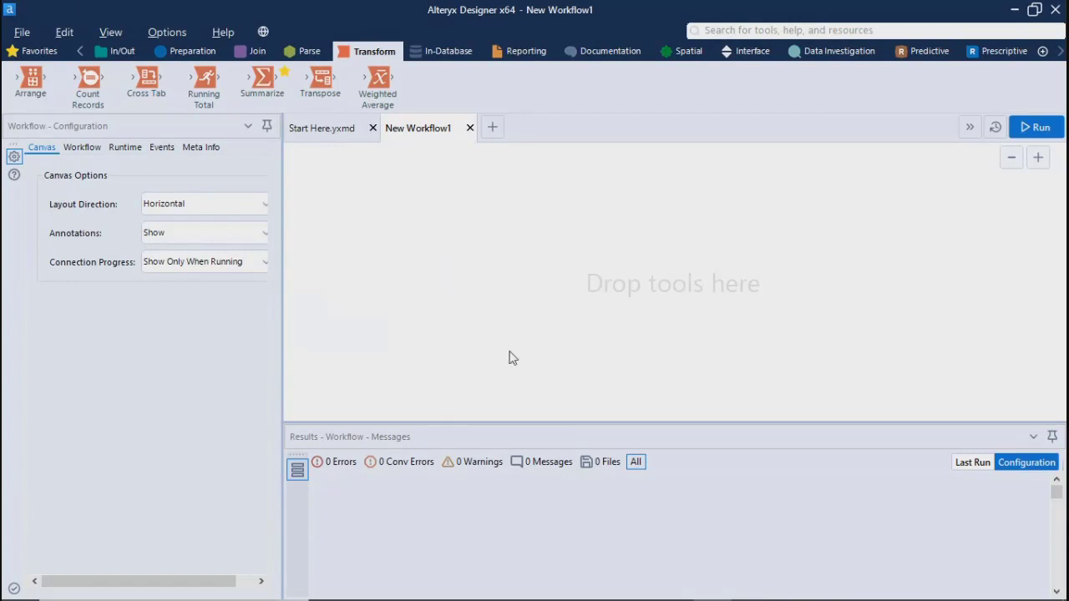
# Step: Show the In/Out tools, and switch to File Explorer to open Local Disk (C:)
pyautogui.click(125, 54)
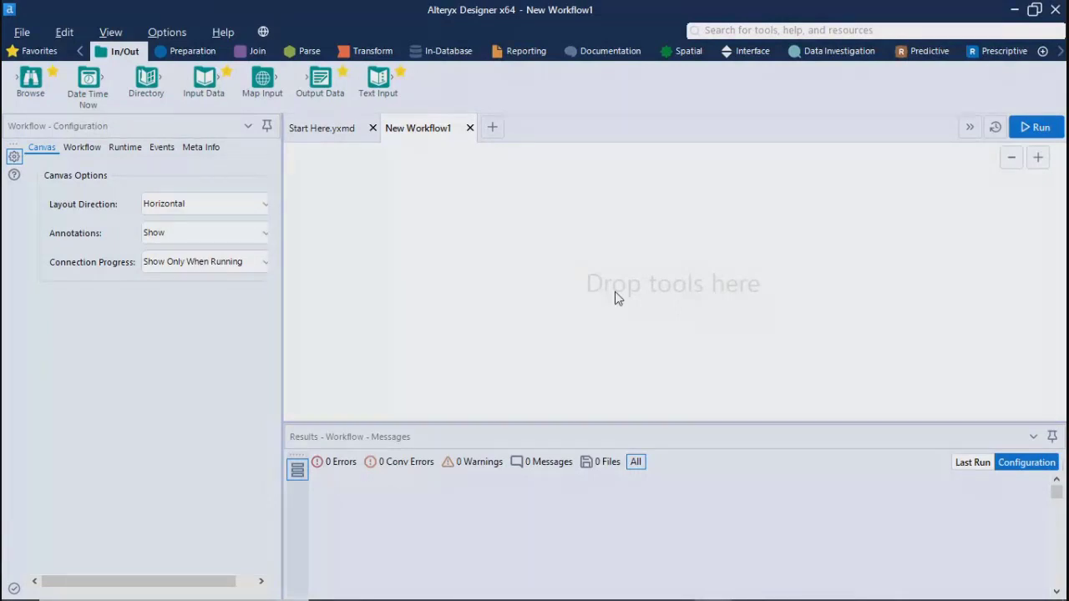
pyautogui.moveTo(96, 589)
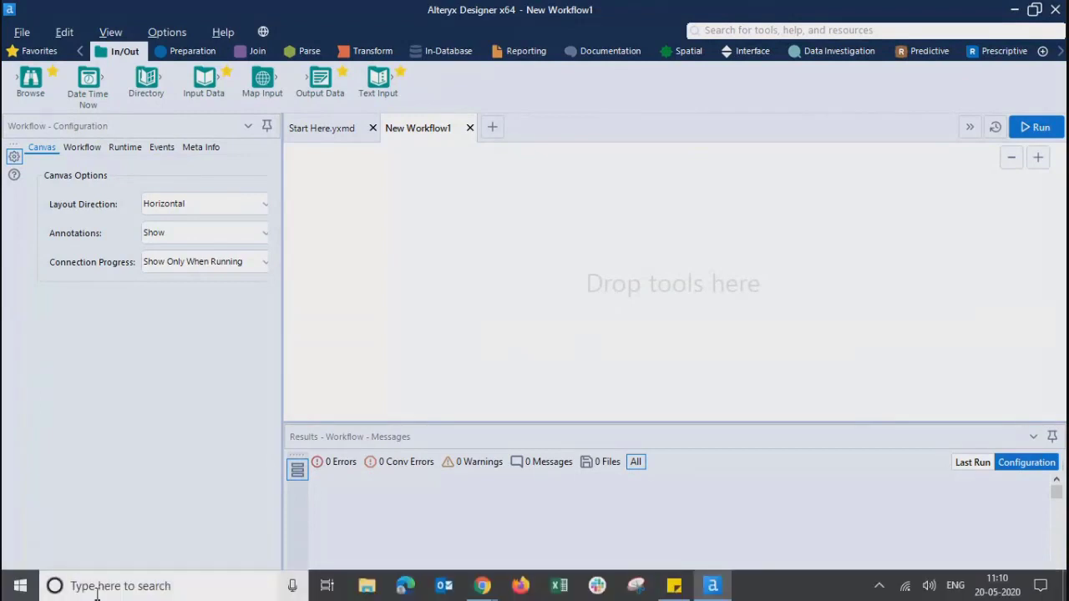
pyautogui.click(168, 589)
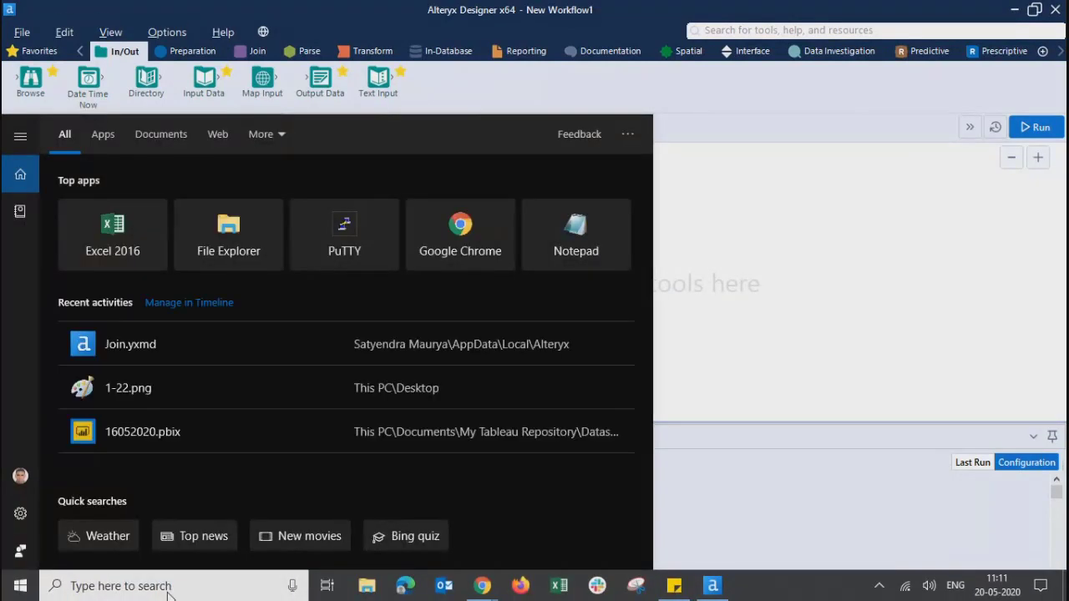
pyautogui.click(366, 586)
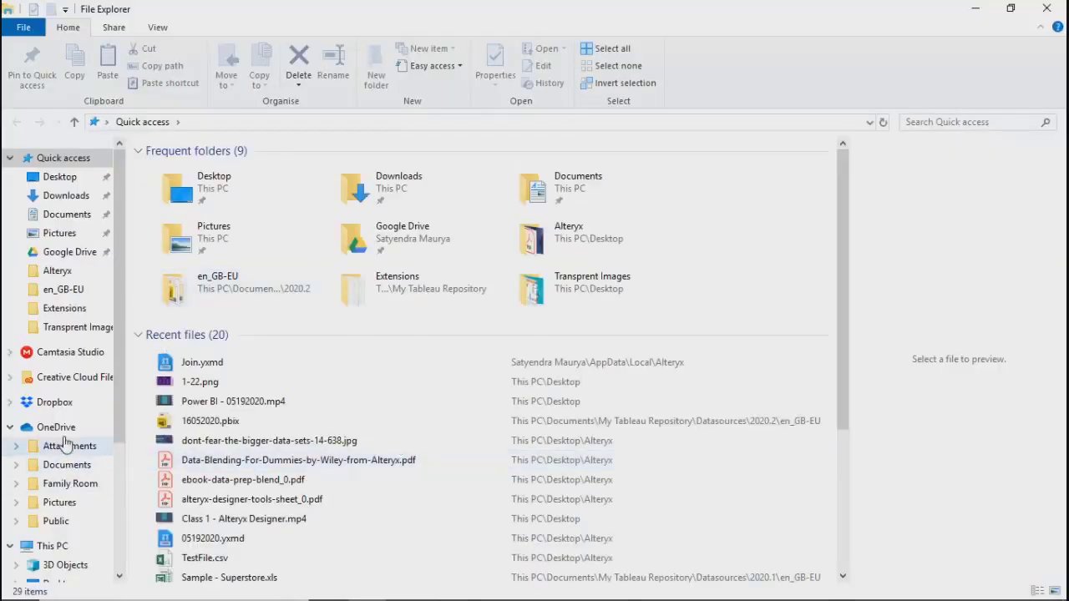
pyautogui.click(80, 551)
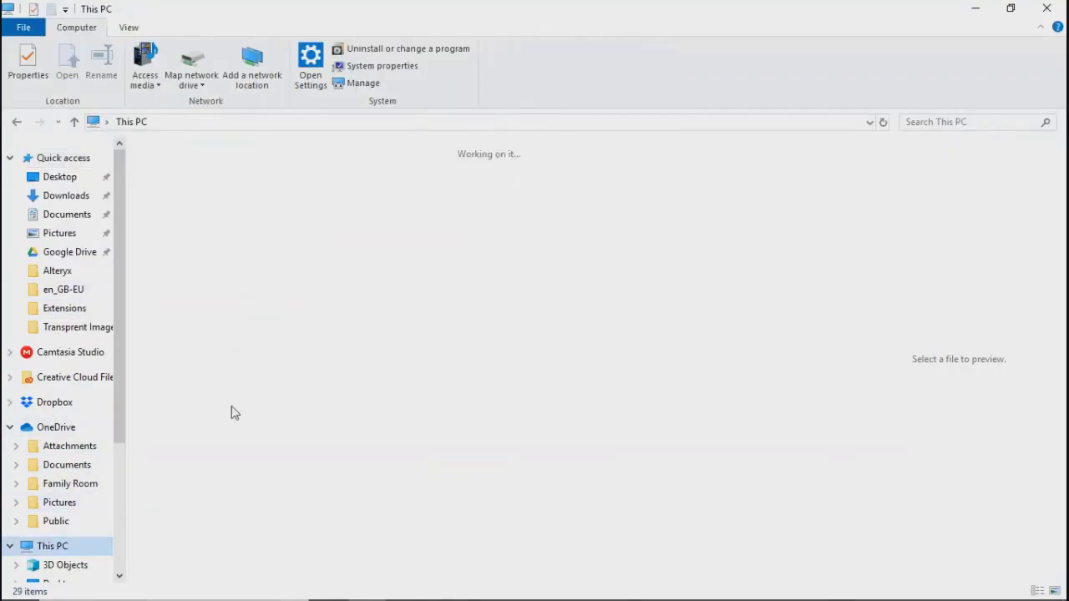
pyautogui.doubleClick(420, 345)
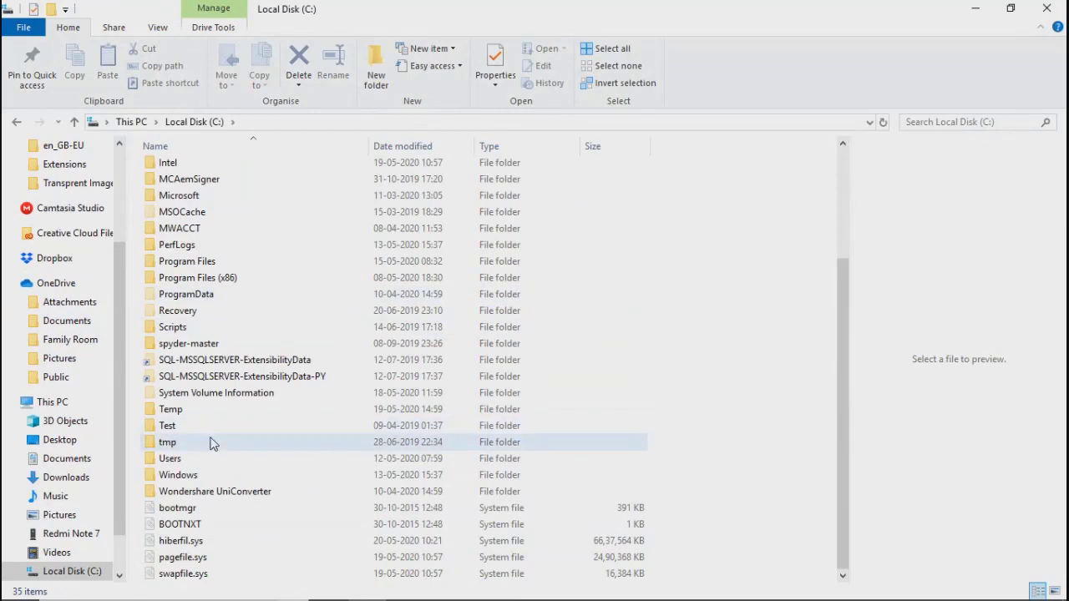
# Step: Open the Alteryx folder under Users\User\AppData\Local on the C: drive
pyautogui.scroll(3, 213, 451)
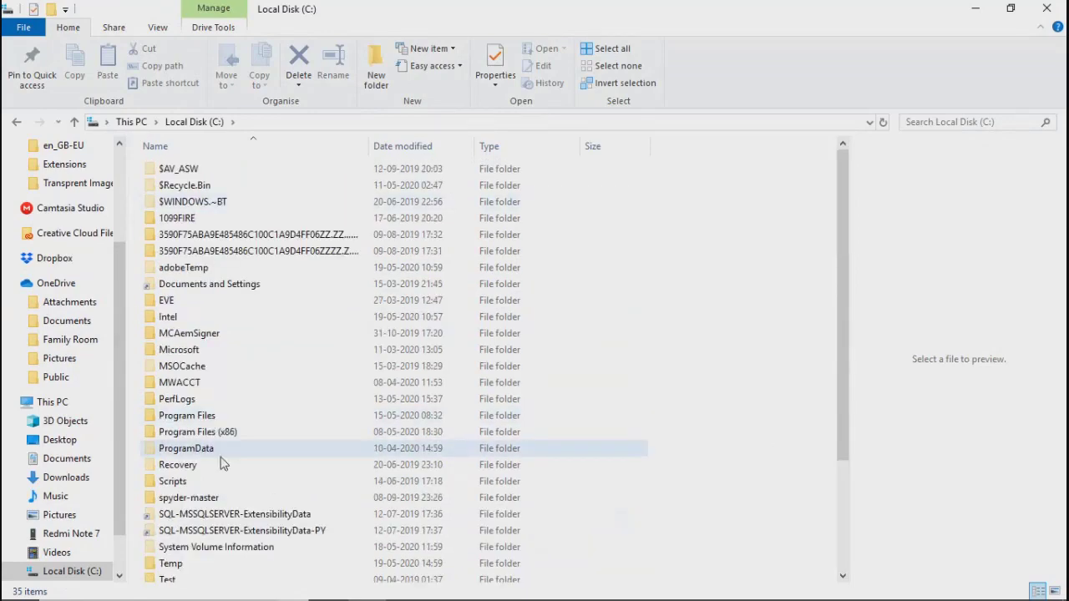
pyautogui.scroll(-3, 222, 465)
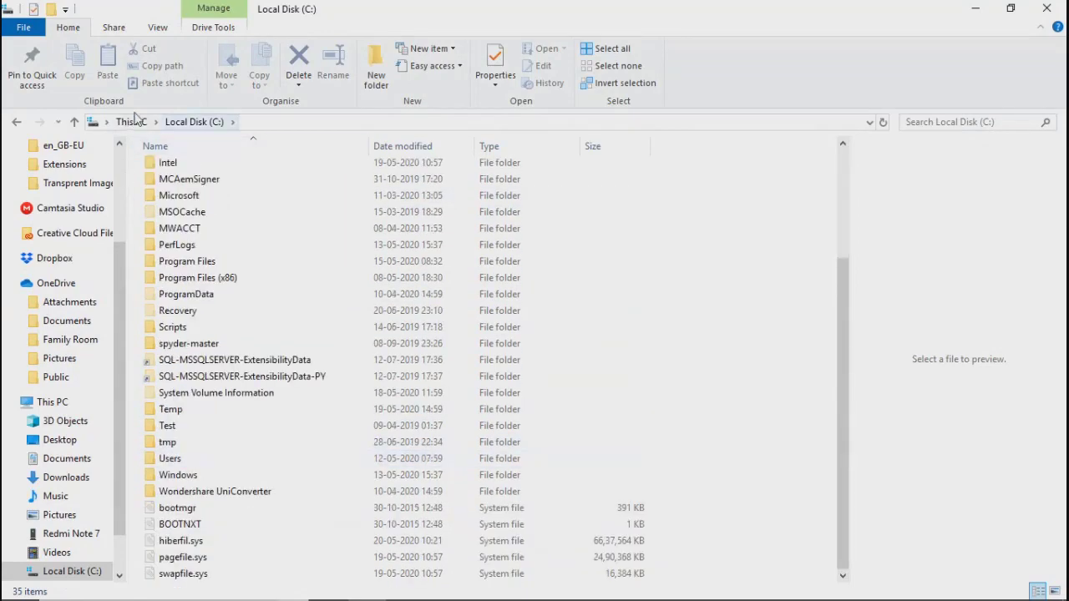
pyautogui.click(188, 123)
pyautogui.scroll(-4, 203, 451)
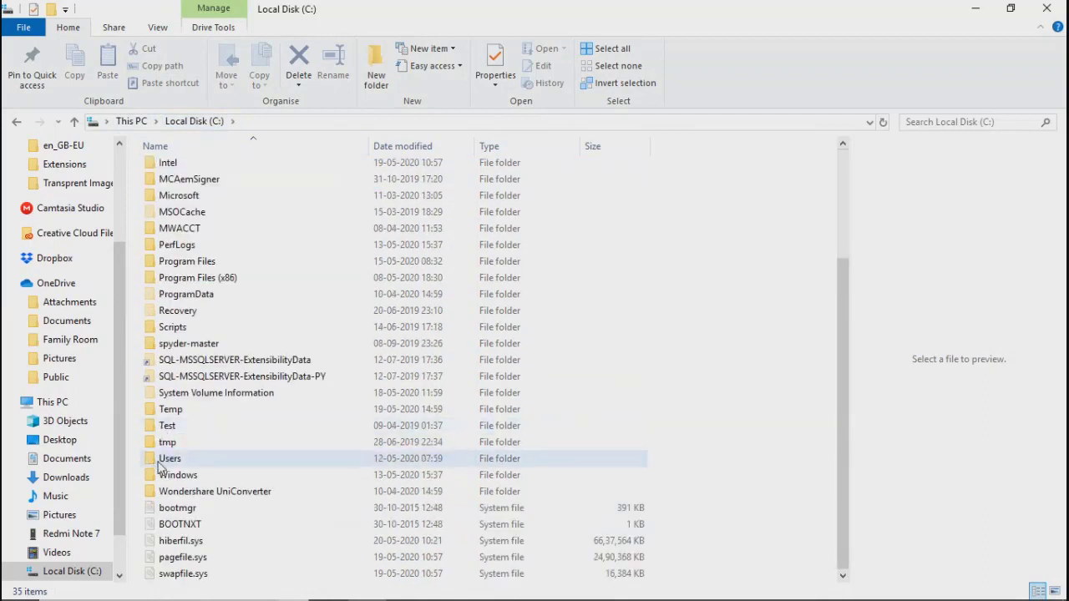
pyautogui.doubleClick(161, 460)
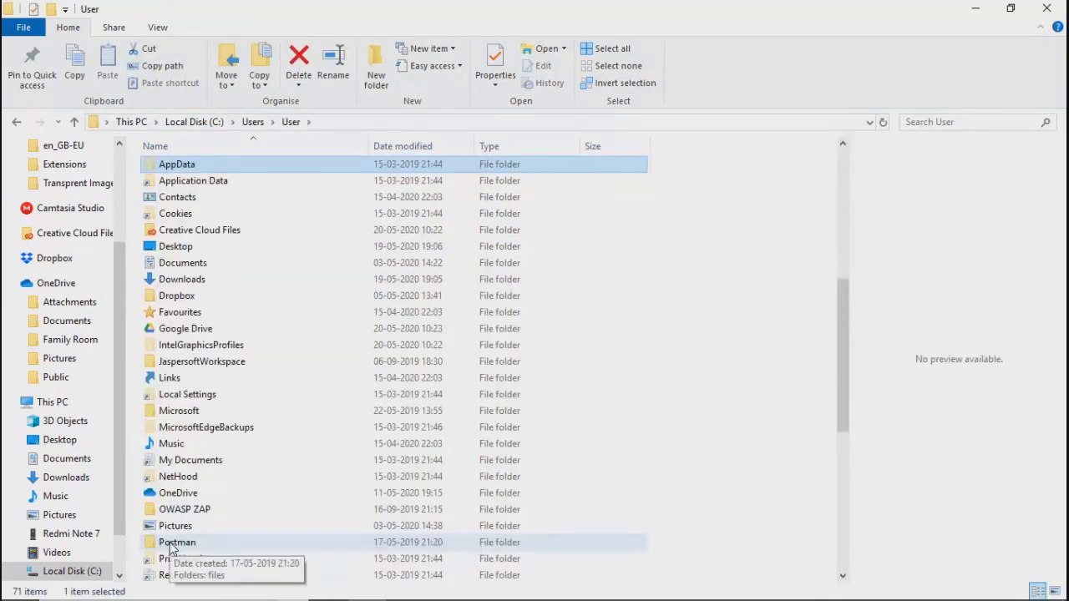
pyautogui.doubleClick(166, 170)
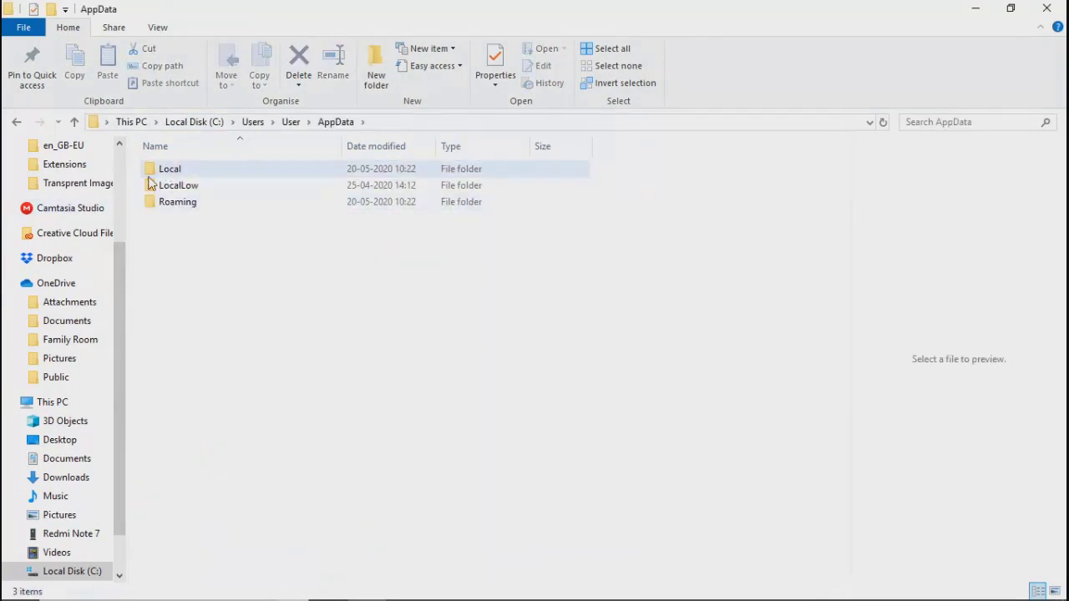
pyautogui.click(153, 174)
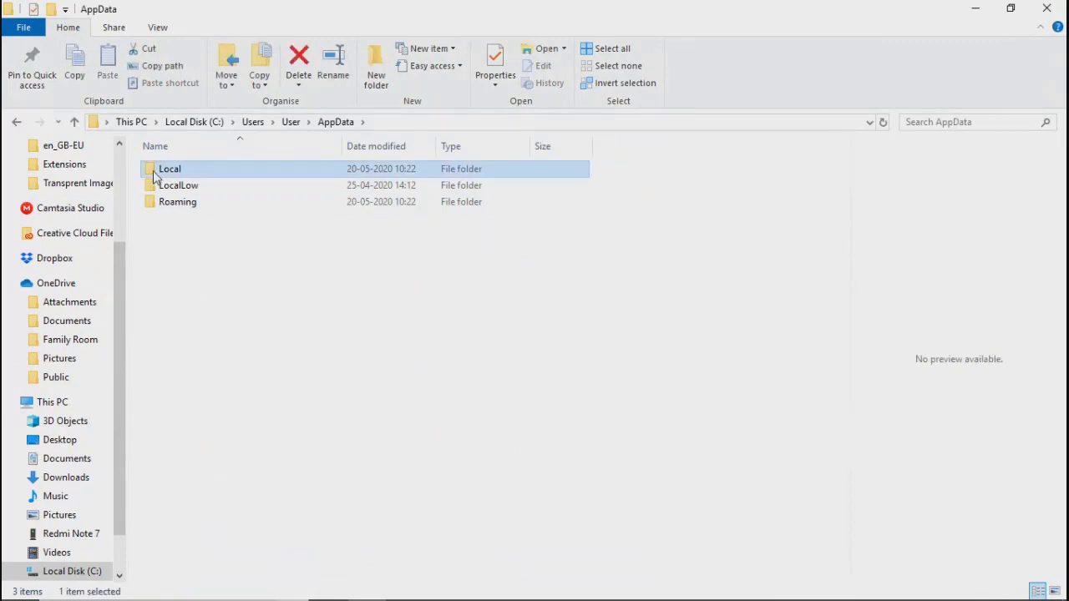
pyautogui.doubleClick(154, 174)
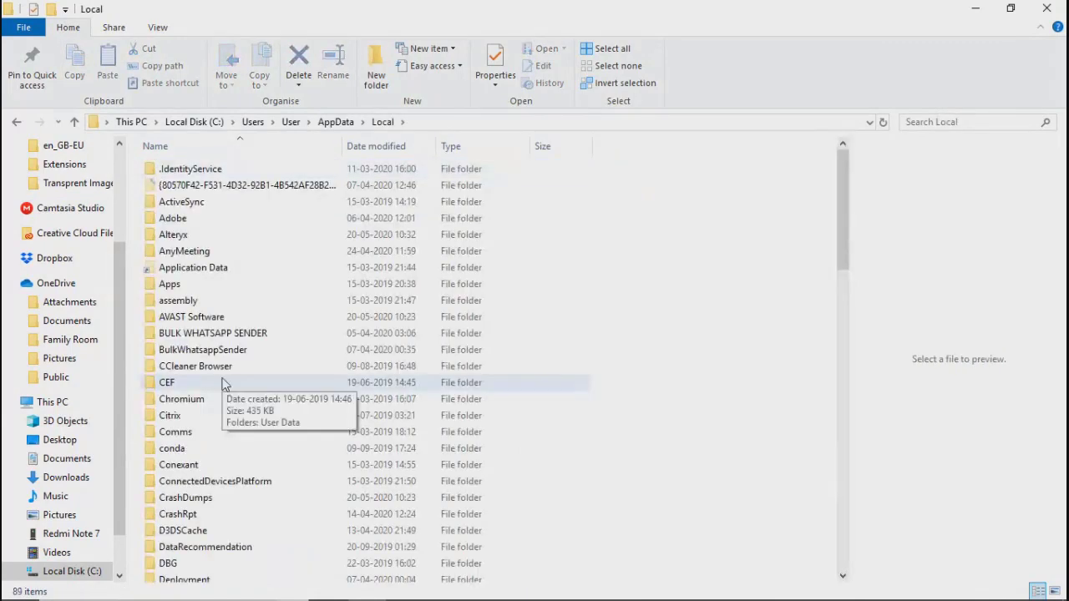
pyautogui.doubleClick(150, 239)
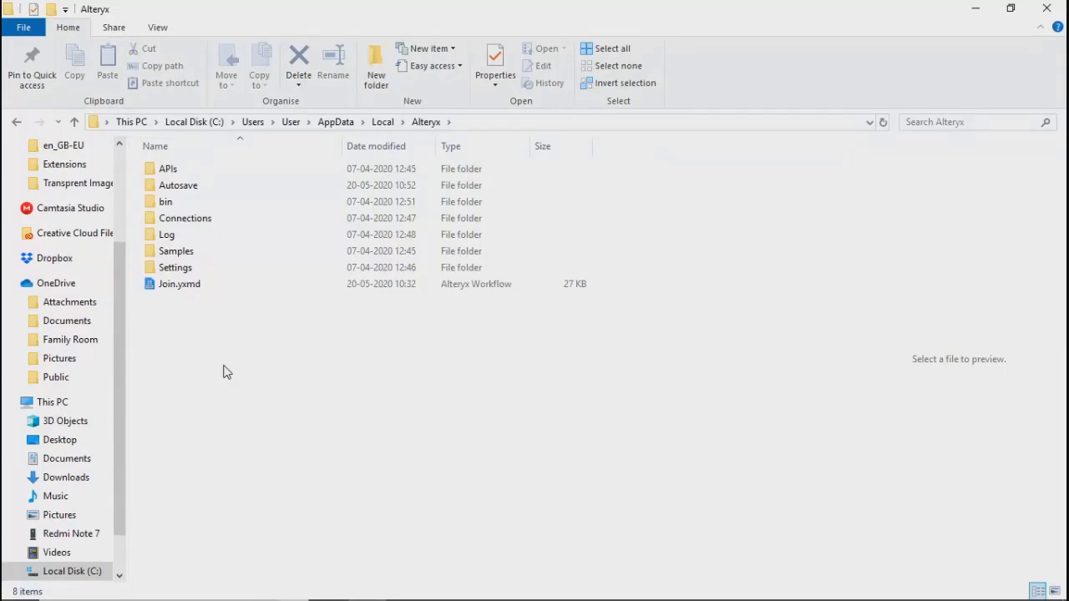
# Step: Check the Connections folder, and open the data folder inside Samples in the Alteryx directory
pyautogui.doubleClick(194, 218)
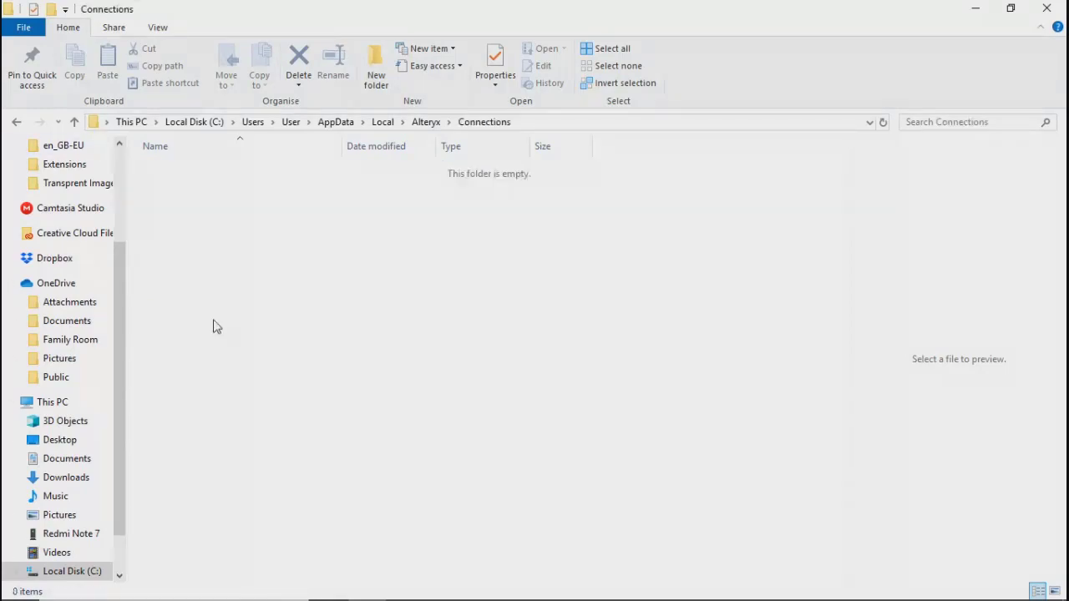
pyautogui.hotkey('alt', 'Left')
pyautogui.press('Down')
pyautogui.press('Down')
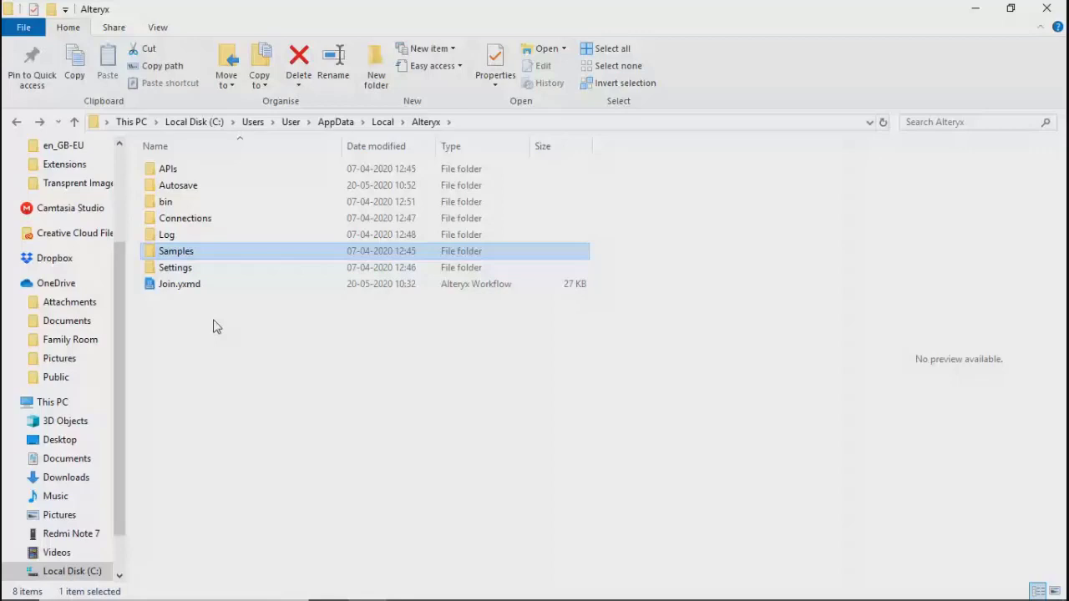
pyautogui.press('Return')
pyautogui.press('Down')
pyautogui.press('Up')
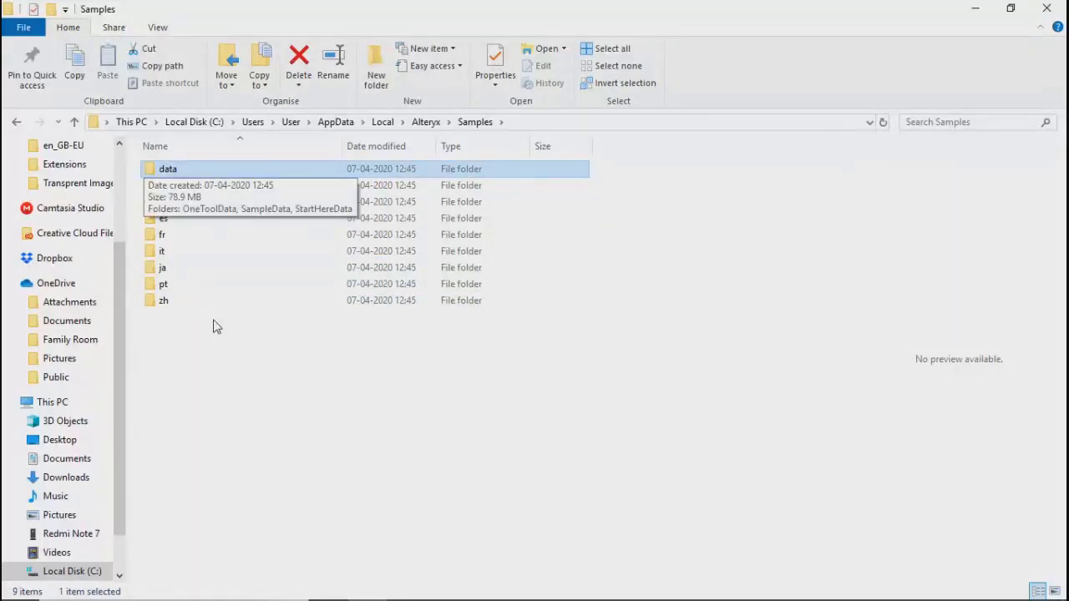
pyautogui.press('Return')
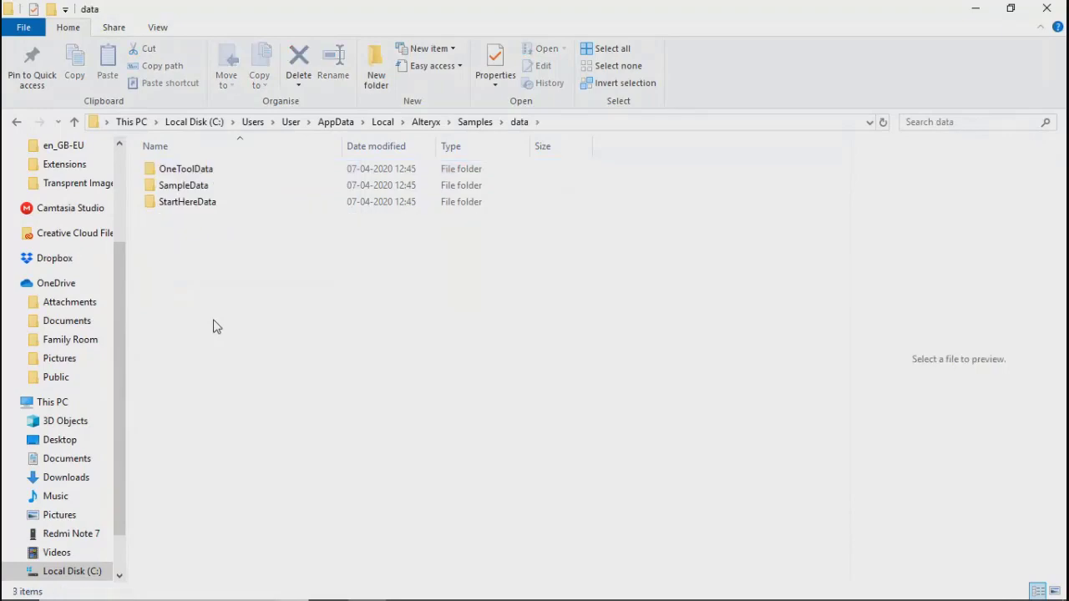
# Step: Open the OneToolData folder and look through its Alteryx database, Excel and CSV sample files
pyautogui.press('Down')
pyautogui.press('Return')
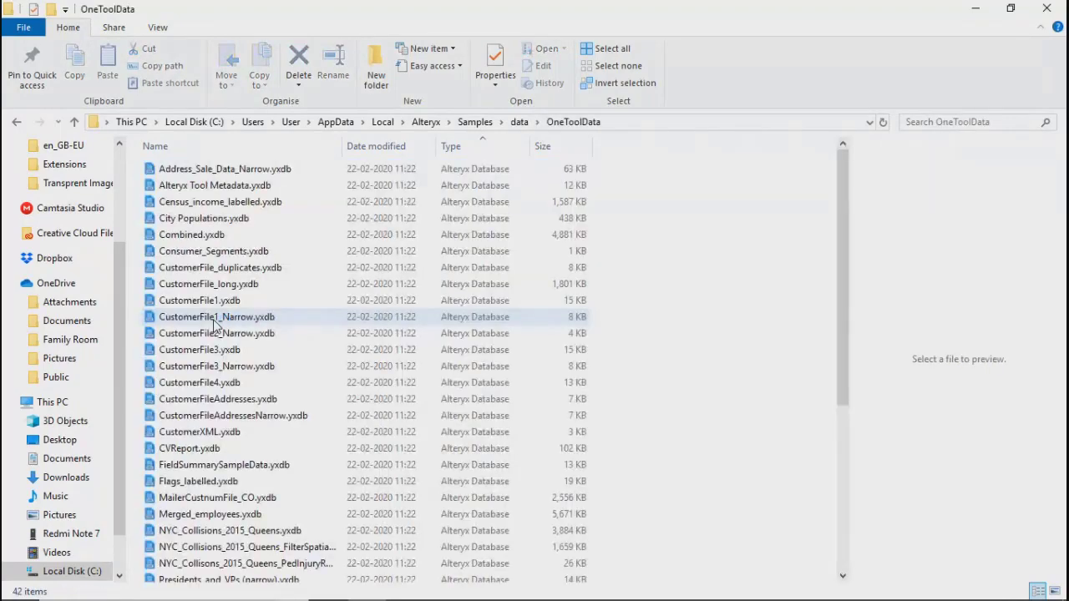
pyautogui.press('Down')
pyautogui.press('Down')
pyautogui.press('Down')
pyautogui.press('Down')
pyautogui.press('Down')
pyautogui.press('Down')
pyautogui.press('Down')
pyautogui.press('Down')
pyautogui.press('Down')
pyautogui.press('Down')
pyautogui.press('Down')
pyautogui.press('Down')
pyautogui.press('Down')
pyautogui.press('Down')
pyautogui.press('Down')
pyautogui.press('Down')
pyautogui.press('Down')
pyautogui.press('Down')
pyautogui.press('Down')
pyautogui.press('Down')
pyautogui.press('Down')
pyautogui.press('Down')
pyautogui.press('Down')
pyautogui.press('Down')
pyautogui.press('Down')
pyautogui.press('Down')
pyautogui.press('Down')
pyautogui.press('Down')
pyautogui.press('Down')
pyautogui.press('Down')
pyautogui.press('Down')
pyautogui.press('Down')
pyautogui.press('Down')
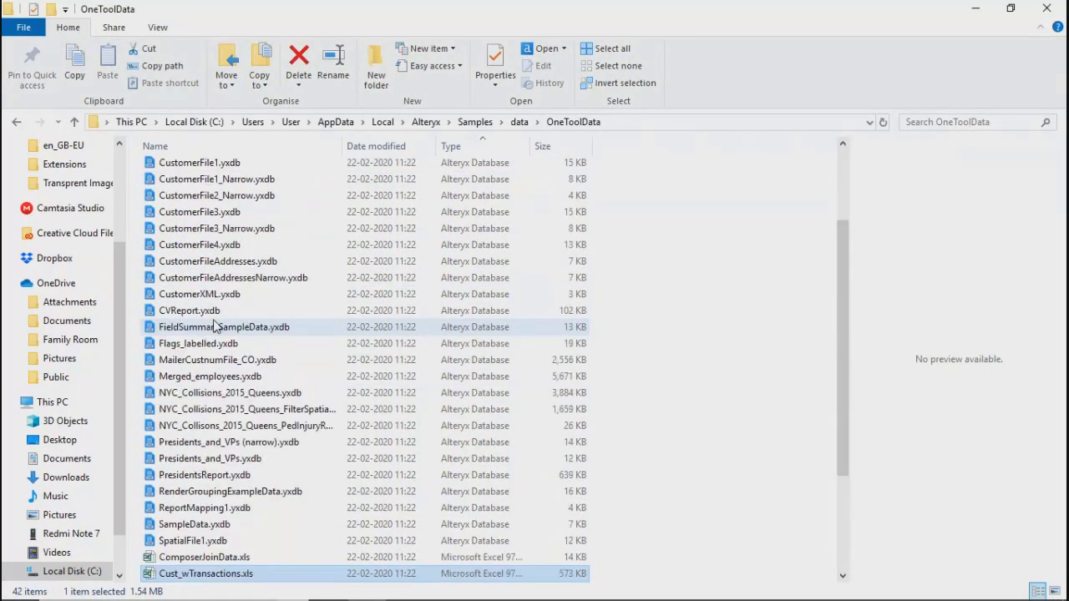
pyautogui.press('Up')
pyautogui.press('Up')
pyautogui.press('Up')
pyautogui.press('Up')
pyautogui.press('Up')
pyautogui.press('Up')
pyautogui.press('Up')
pyautogui.press('Up')
pyautogui.press('Up')
pyautogui.press('Up')
pyautogui.press('Up')
pyautogui.press('Up')
pyautogui.press('Up')
pyautogui.press('Up')
pyautogui.press('Up')
pyautogui.press('Up')
pyautogui.press('Up')
pyautogui.press('Up')
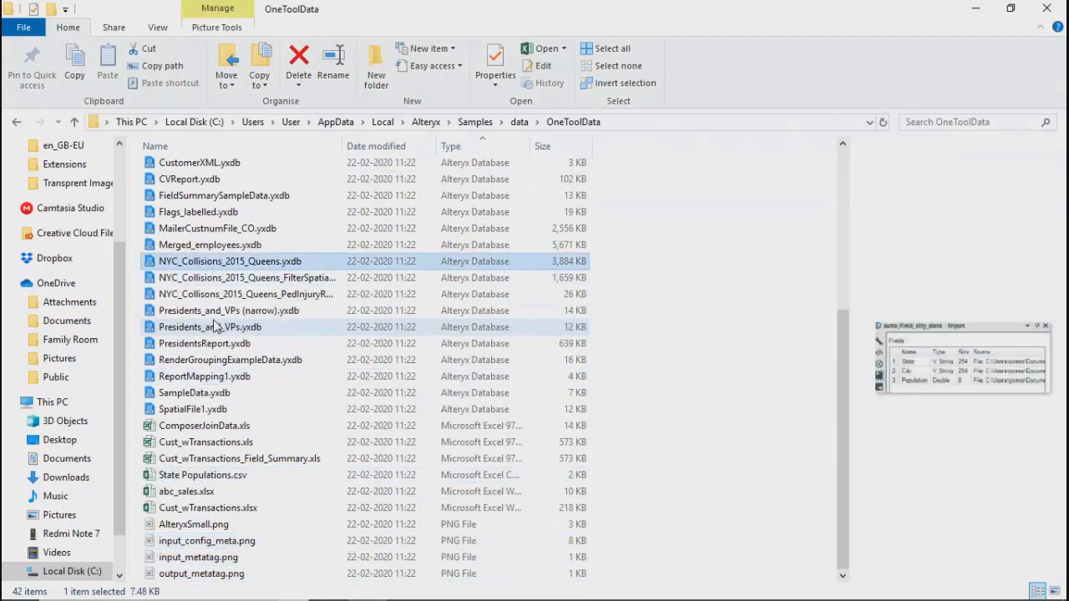
# Step: Go back to the data folder and look through the files in its SampleData folder
pyautogui.press('BackSpace')
pyautogui.press('Down')
pyautogui.press('Return')
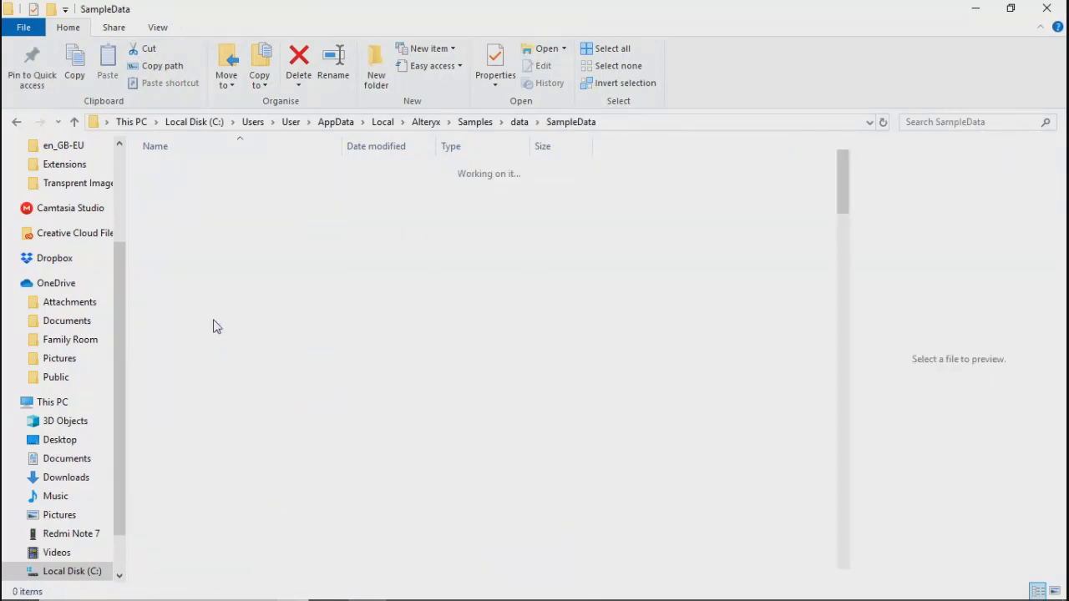
pyautogui.press('Down')
pyautogui.press('Down')
pyautogui.press('Down')
pyautogui.press('Down')
pyautogui.press('Down')
pyautogui.press('Down')
pyautogui.press('Down')
pyautogui.press('Down')
pyautogui.press('Down')
pyautogui.press('Down')
pyautogui.press('Down')
pyautogui.press('Down')
pyautogui.press('Down')
pyautogui.press('Down')
pyautogui.press('Down')
pyautogui.press('Down')
pyautogui.press('Down')
pyautogui.press('Down')
pyautogui.press('Down')
pyautogui.press('Down')
pyautogui.press('Down')
pyautogui.press('Down')
pyautogui.press('Down')
pyautogui.press('Down')
pyautogui.press('Down')
pyautogui.press('Down')
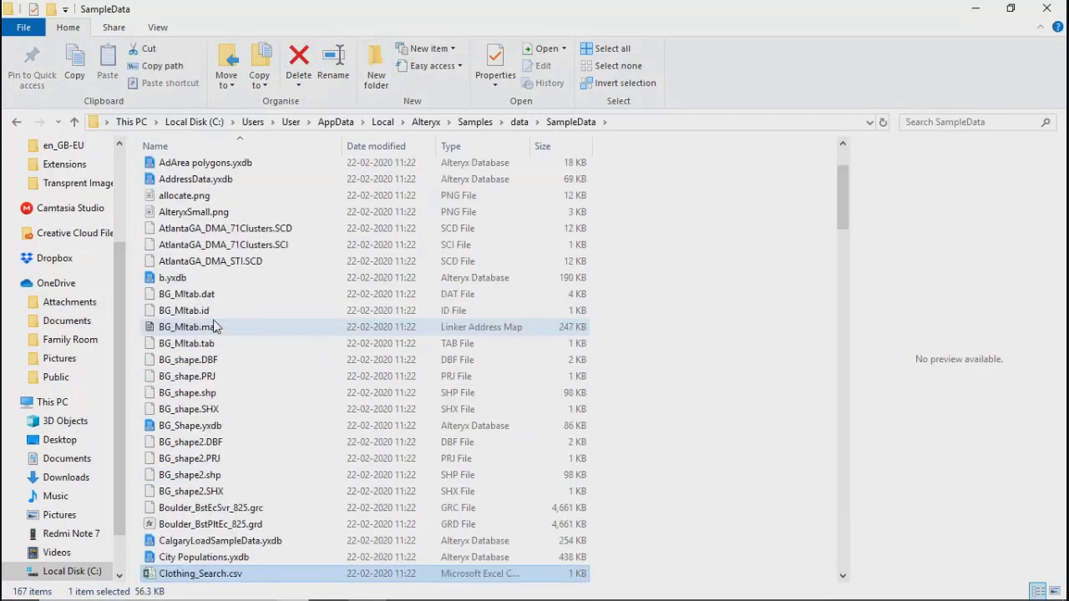
# Step: Return to the data folder and examine the files in its StartHereData folder
pyautogui.press('BackSpace')
pyautogui.press('Down')
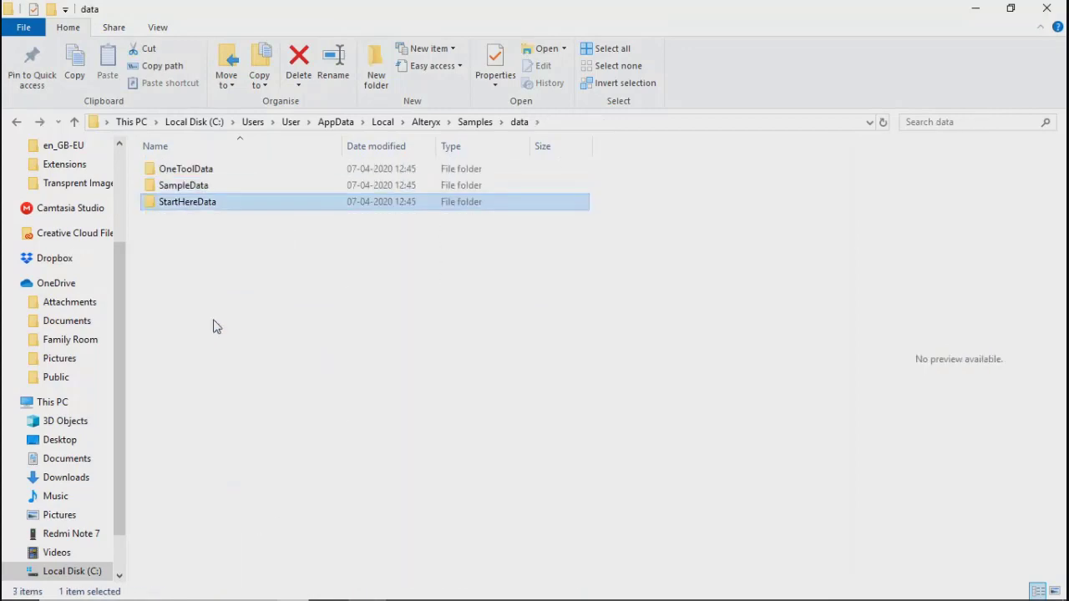
pyautogui.press('Return')
pyautogui.press('Down')
pyautogui.press('Down')
pyautogui.press('Down')
pyautogui.press('Down')
pyautogui.press('Down')
pyautogui.press('Down')
pyautogui.press('Down')
pyautogui.press('Down')
pyautogui.press('Down')
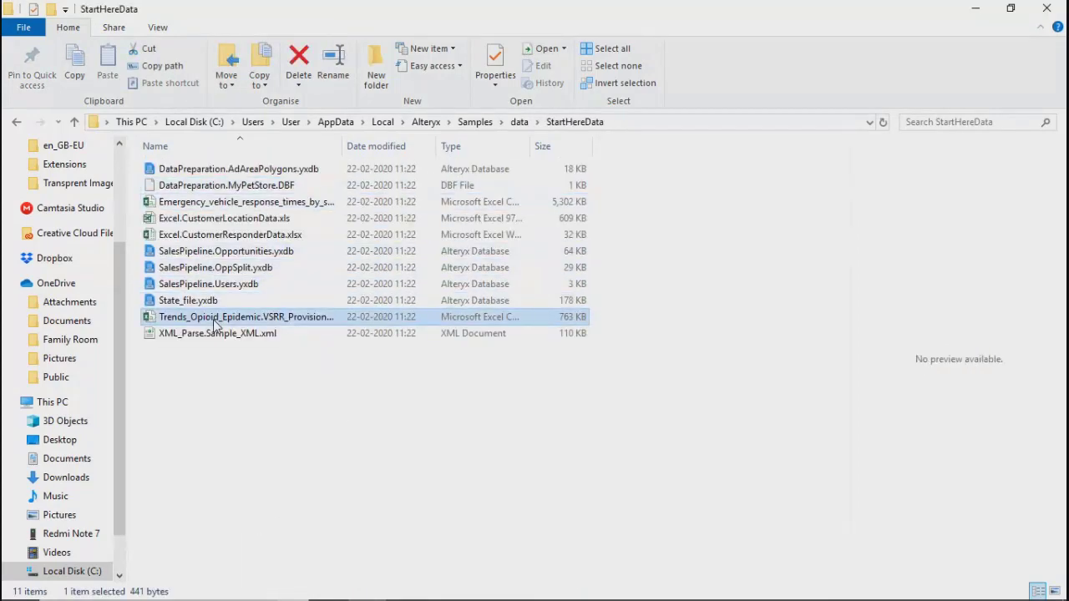
pyautogui.press('Down')
pyautogui.press('Up')
pyautogui.press('Up')
pyautogui.press('Up')
pyautogui.press('Up')
pyautogui.press('Up')
pyautogui.press('Up')
pyautogui.press('Up')
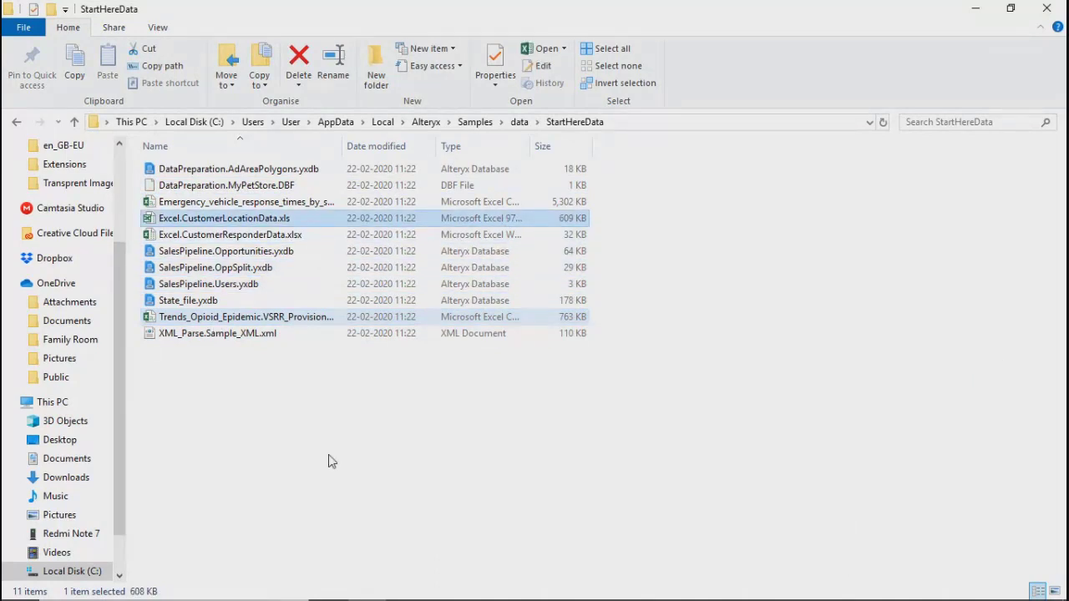
# Step: Return to the Samples folder and check the contents of the de and en language folders
pyautogui.hotkey('alt', 'Up')
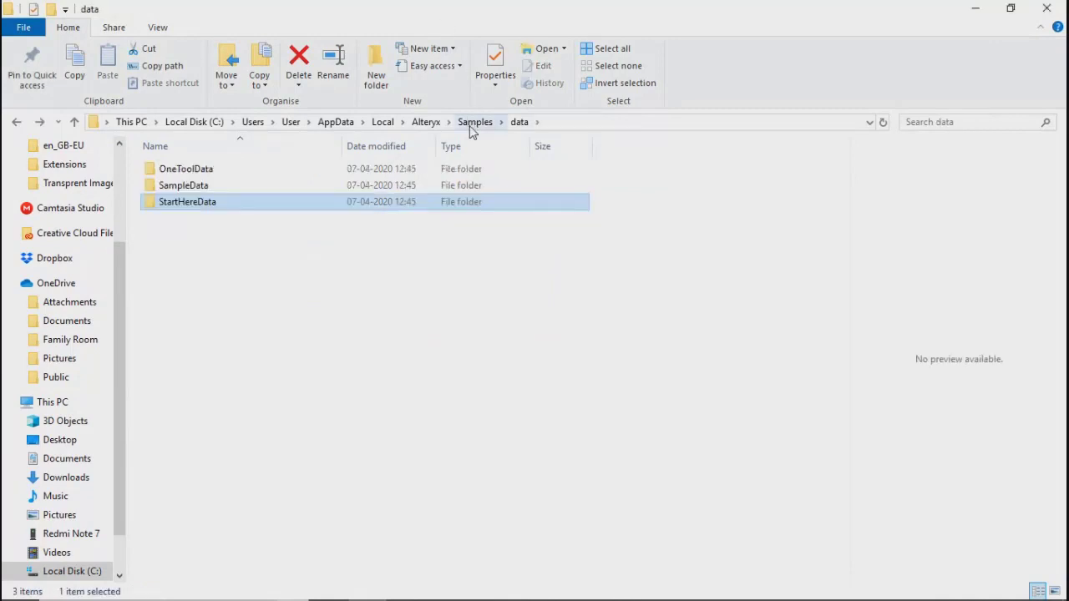
pyautogui.click(473, 123)
pyautogui.doubleClick(200, 184)
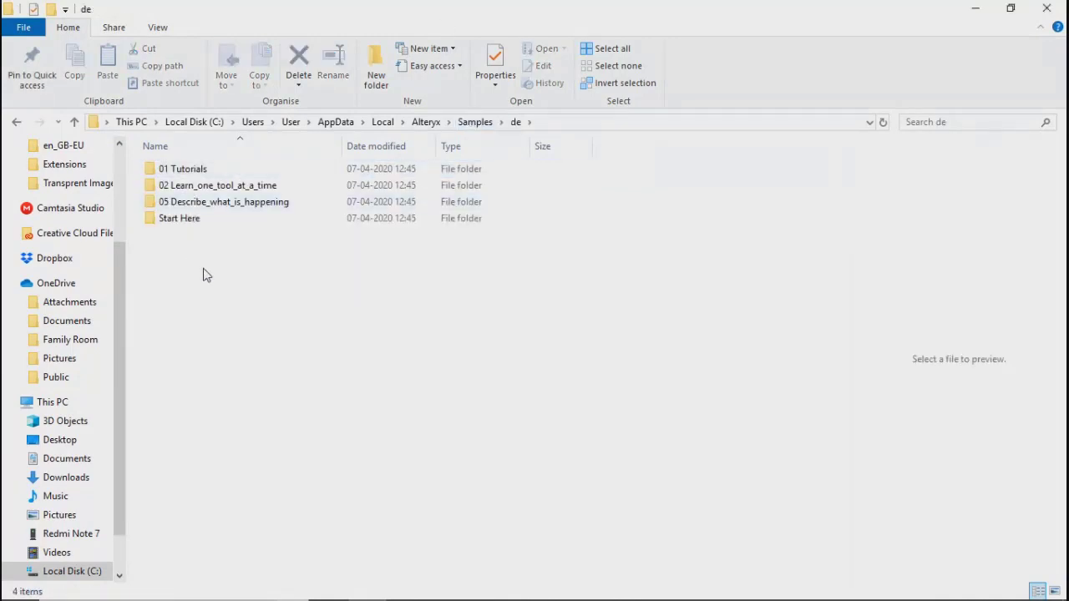
pyautogui.hotkey('alt', 'Up')
pyautogui.press('Down')
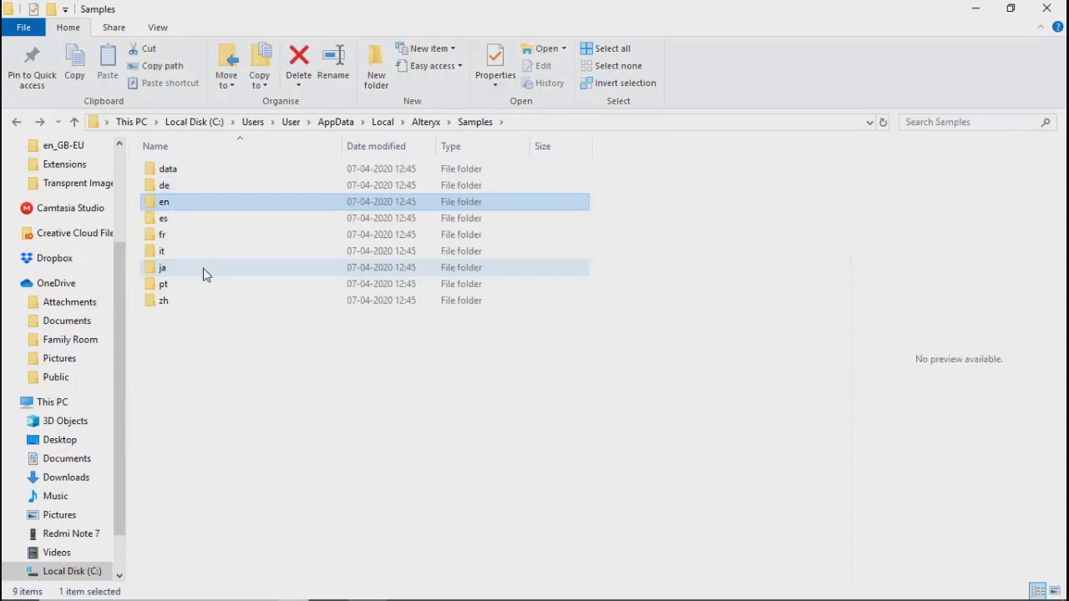
pyautogui.press('Return')
pyautogui.hotkey('alt', 'Up')
# Step: Check the contents of the es and fr language folders, returning to the Samples folder
pyautogui.press('Down')
pyautogui.press('Return')
pyautogui.hotkey('alt', 'Up')
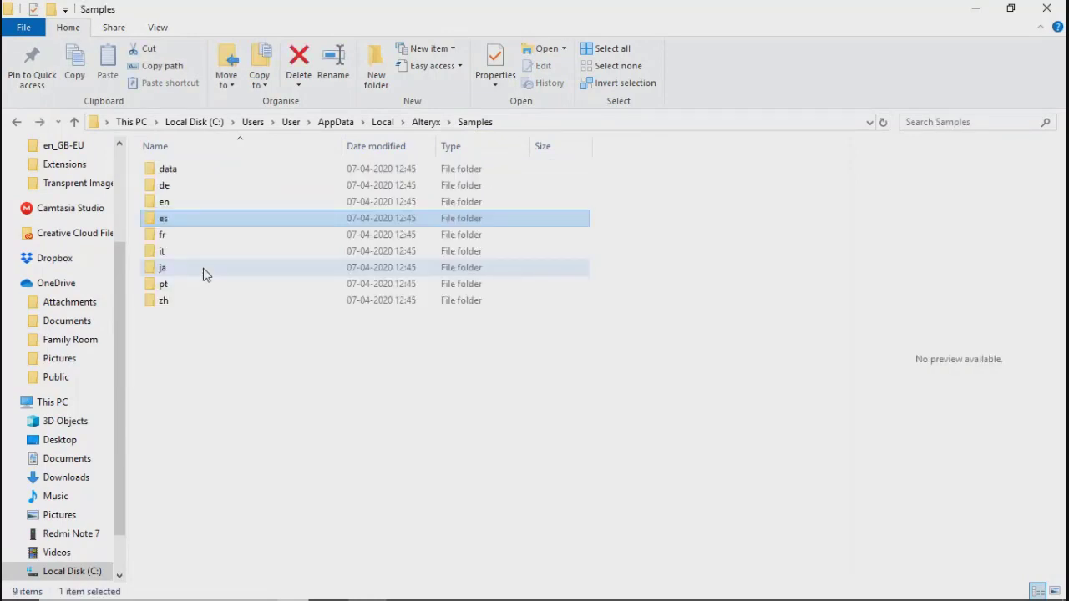
pyautogui.press('Down')
pyautogui.press('Return')
pyautogui.hotkey('alt', 'Up')
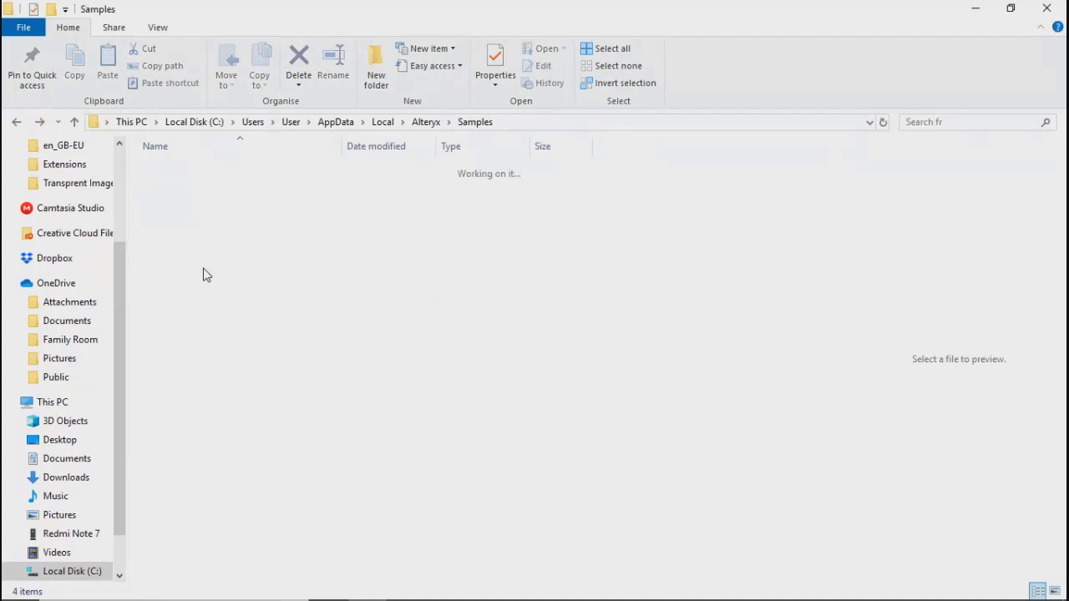
# Step: Check the contents of the it and ja language folders, and return to Samples with nothing selected
pyautogui.press('Down')
pyautogui.press('Return')
pyautogui.press('Down')
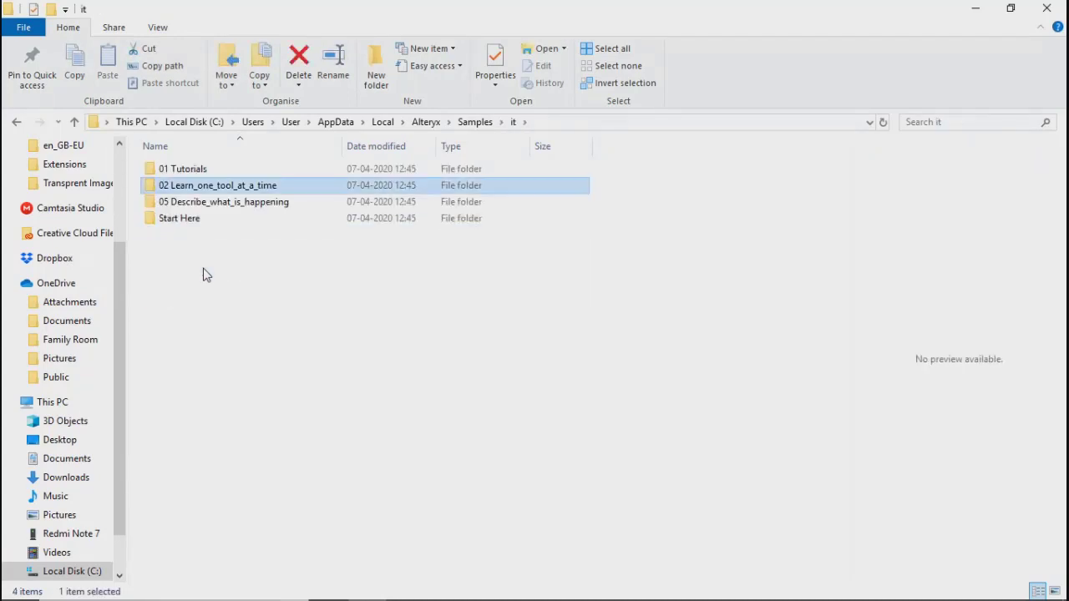
pyautogui.hotkey('alt', 'Up')
pyautogui.press('Down')
pyautogui.press('Return')
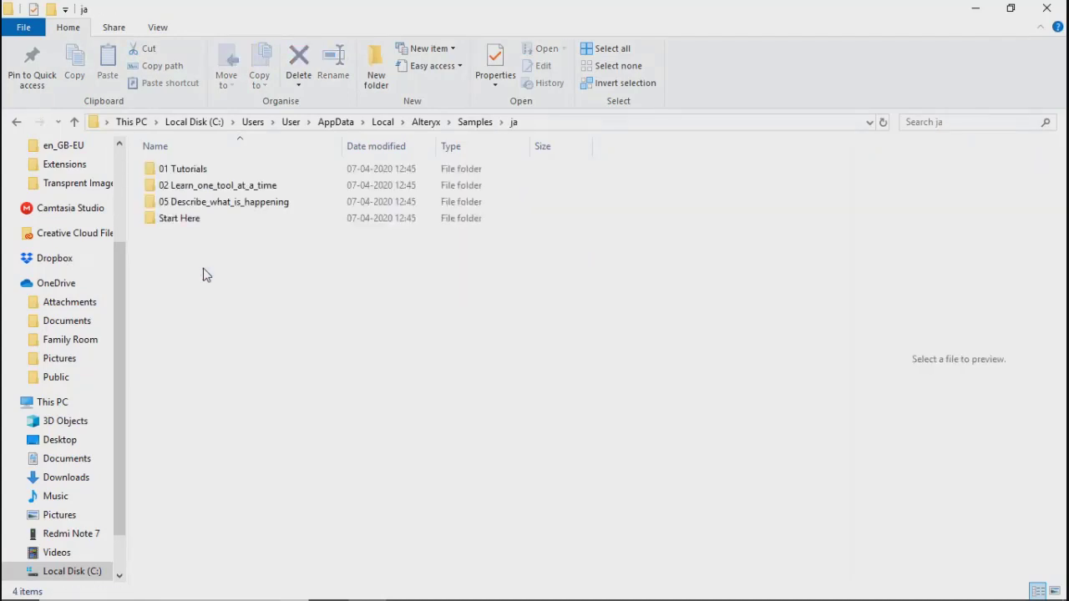
pyautogui.hotkey('alt', 'Up')
pyautogui.press('Down')
pyautogui.press('Down')
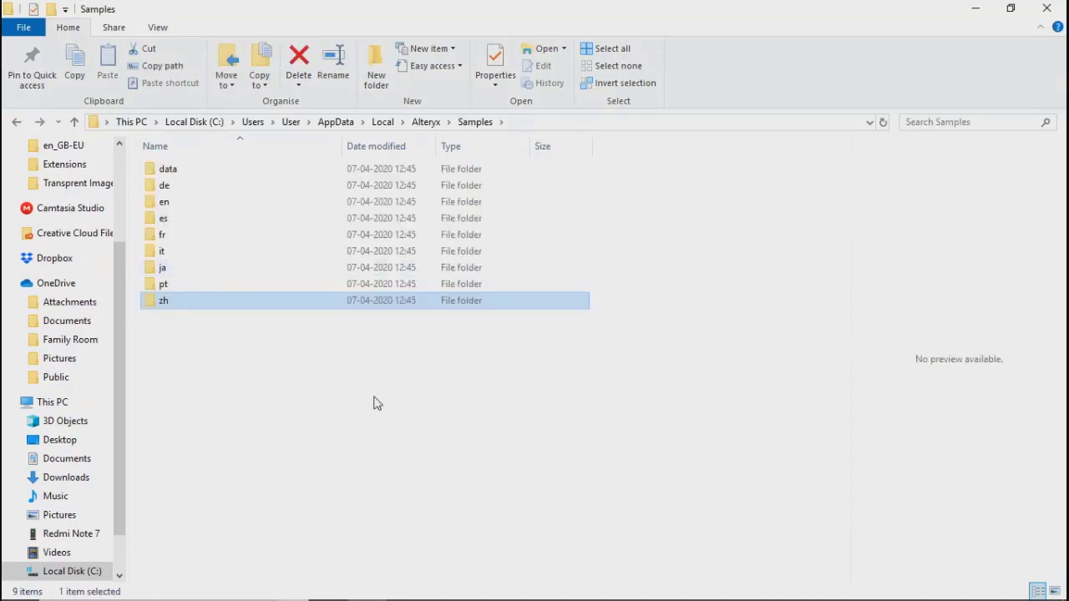
pyautogui.click(387, 448)
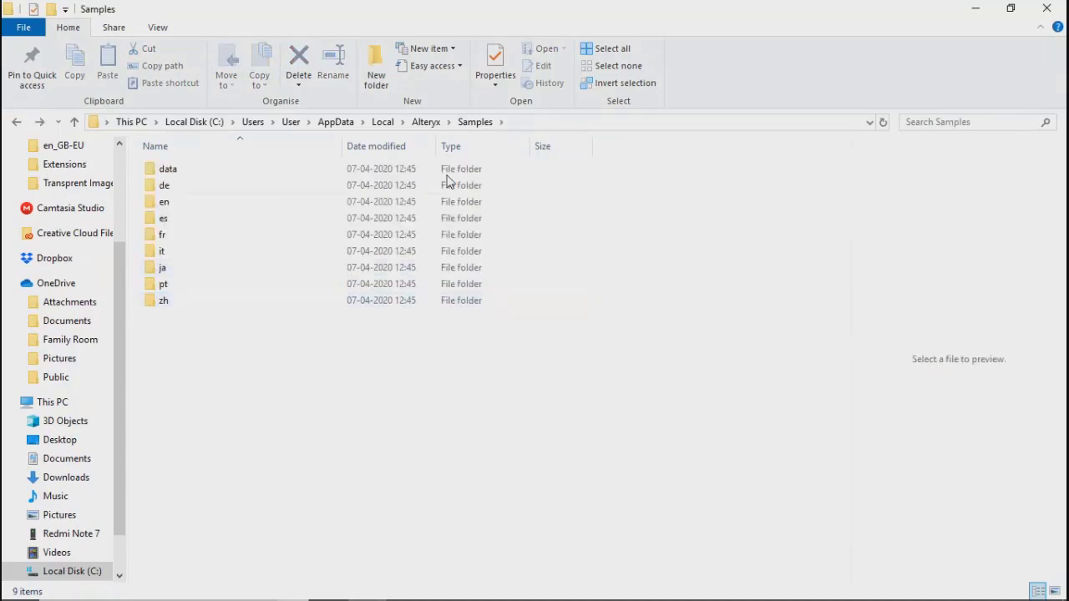
# Step: Check the contents of the Alteryx Settings folder, then close the file browser and switch to Alteryx Designer
pyautogui.click(430, 125)
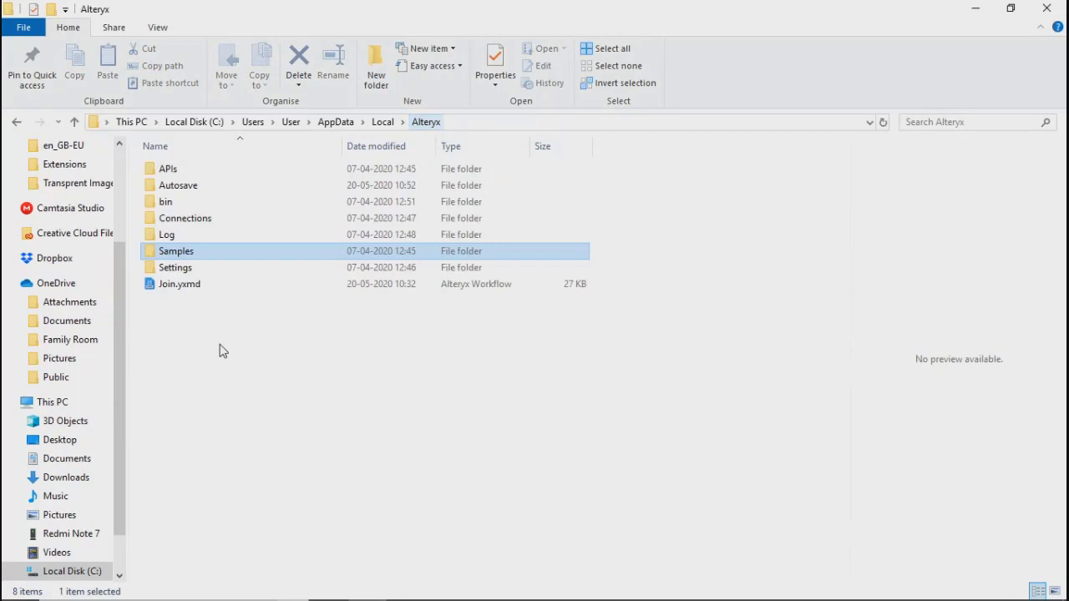
pyautogui.doubleClick(167, 271)
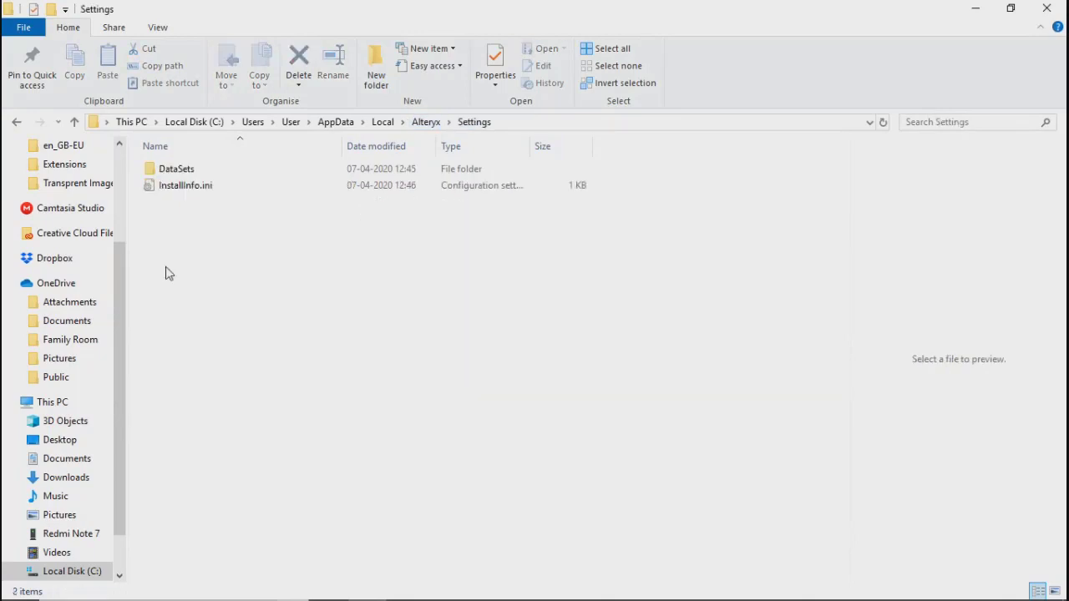
pyautogui.press('BackSpace')
pyautogui.press('BackSpace')
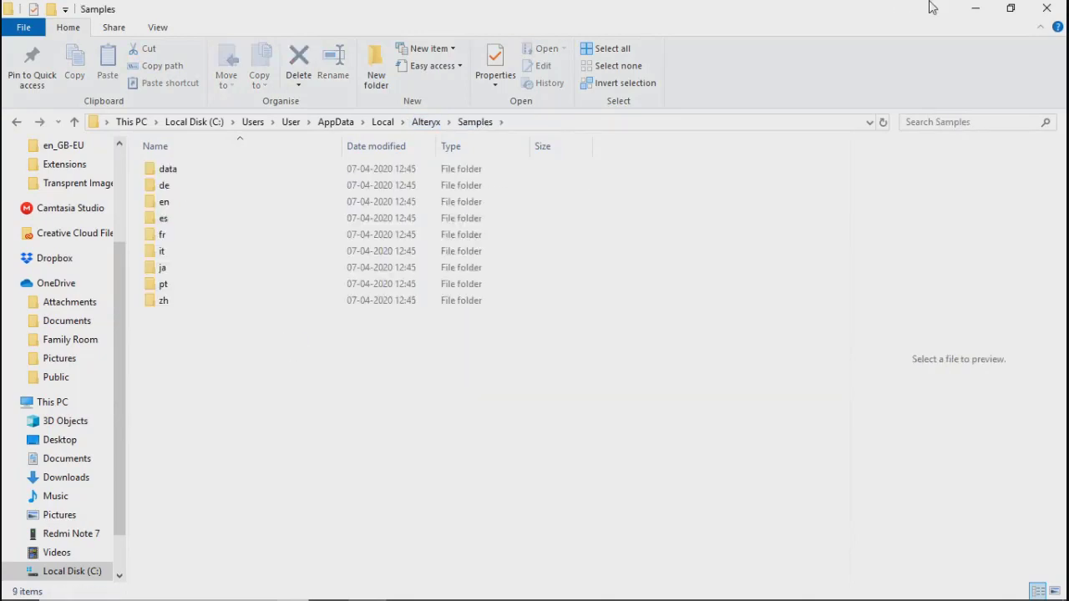
pyautogui.click(1046, 15)
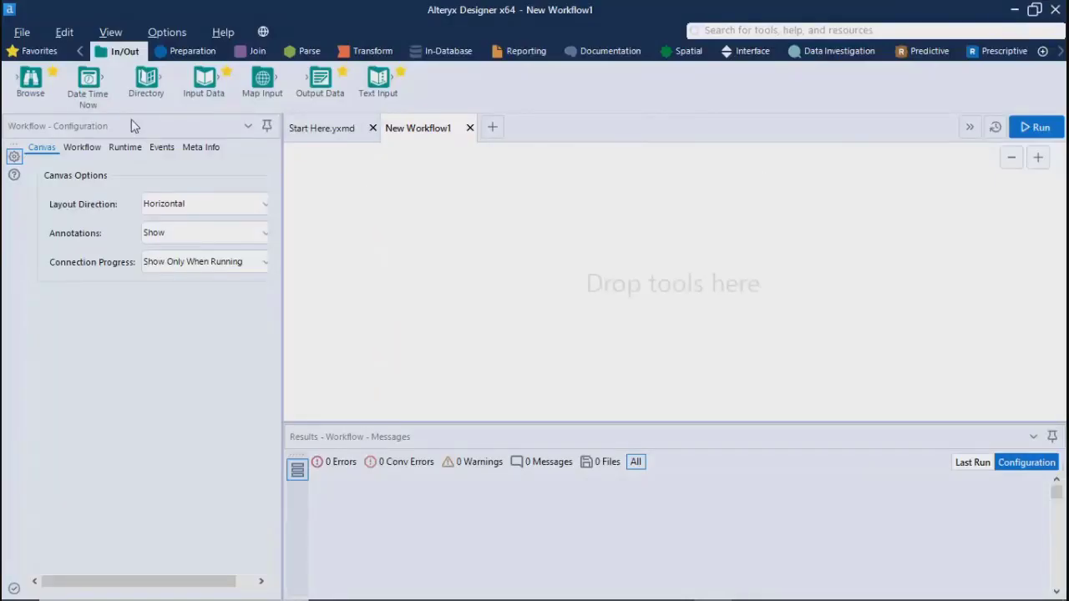
# Step: Open the example workflow supplied for the Input Data tool
pyautogui.moveTo(89, 79); pyautogui.dragTo(145, 111)
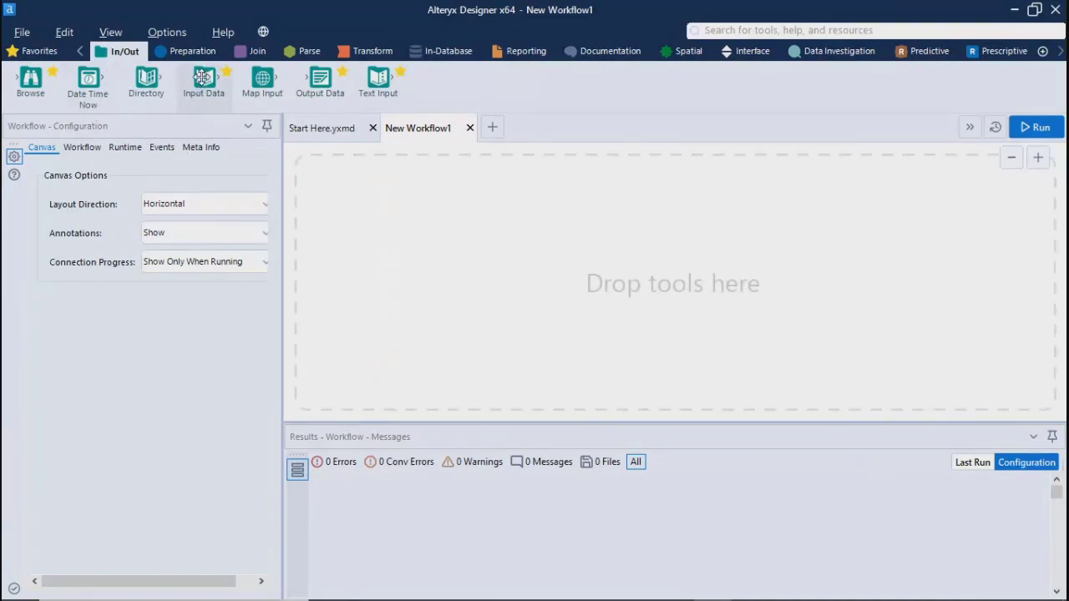
pyautogui.moveTo(208, 75); pyautogui.dragTo(208, 76)
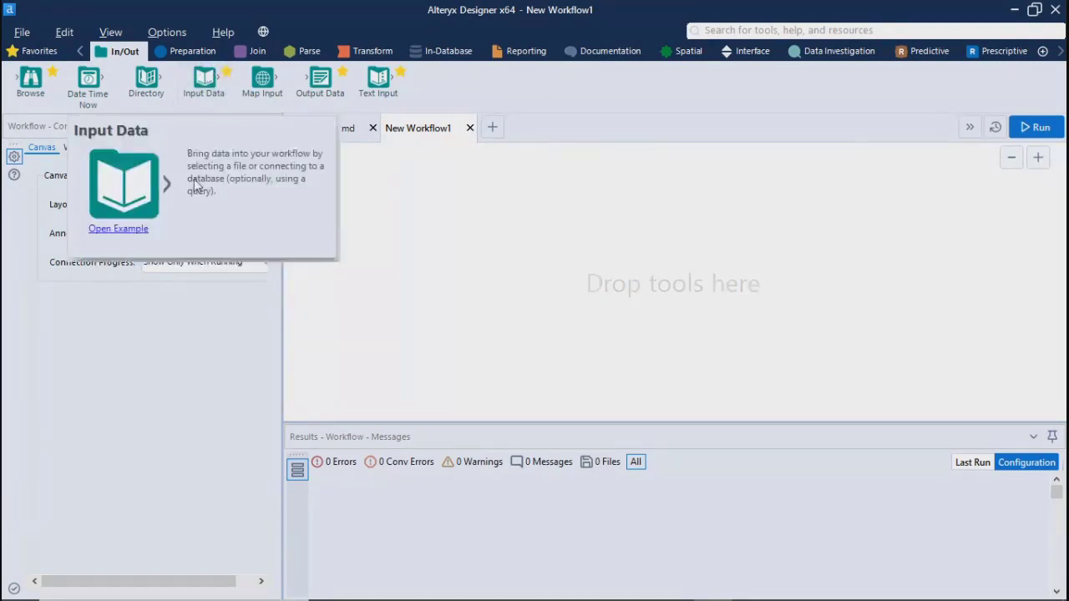
pyautogui.click(118, 229)
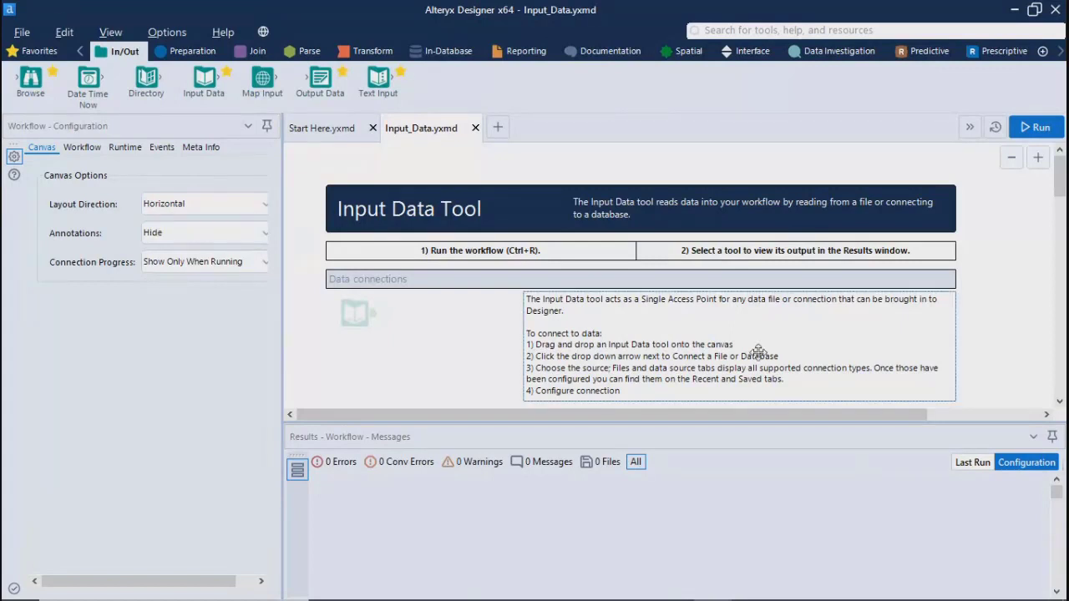
# Step: Enlarge the canvas area and examine the data connection and Excel file sections of the Input_Data example
pyautogui.scroll(-3, 996, 305)
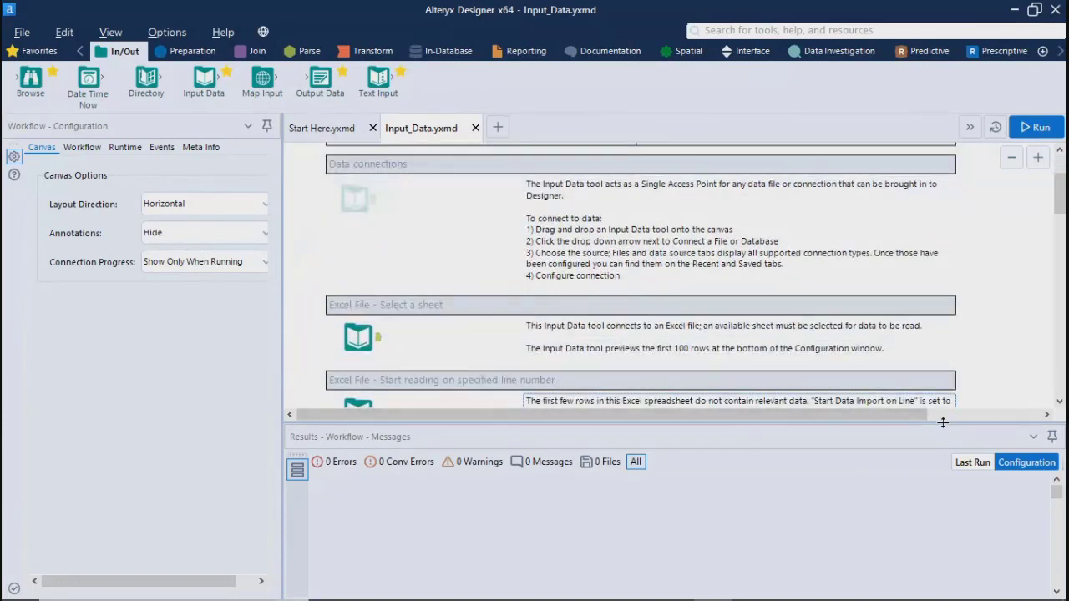
pyautogui.moveTo(943, 423); pyautogui.dragTo(948, 499)
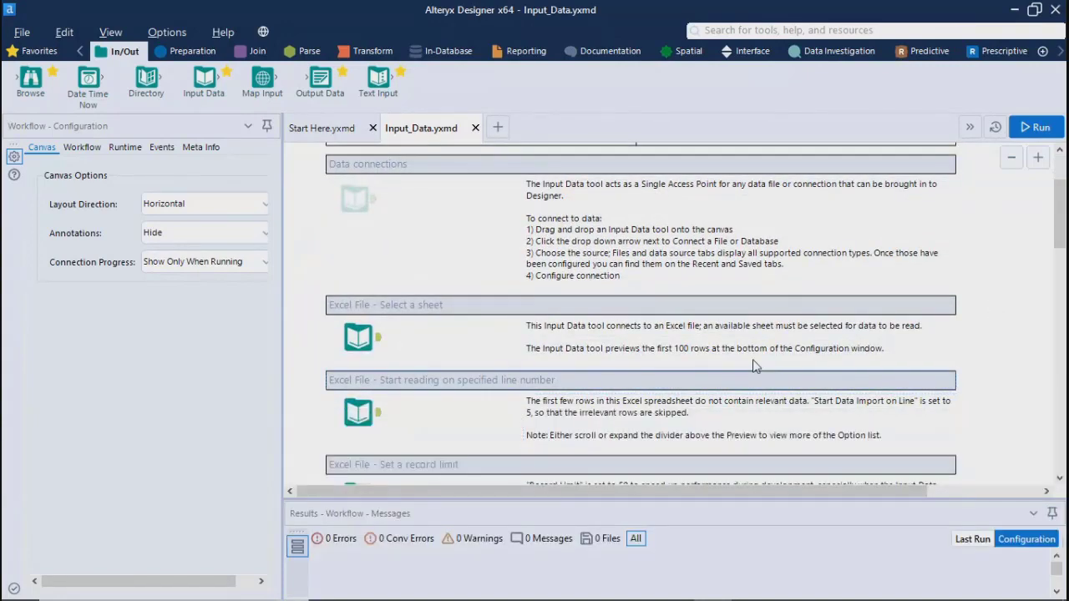
pyautogui.scroll(3, 754, 366)
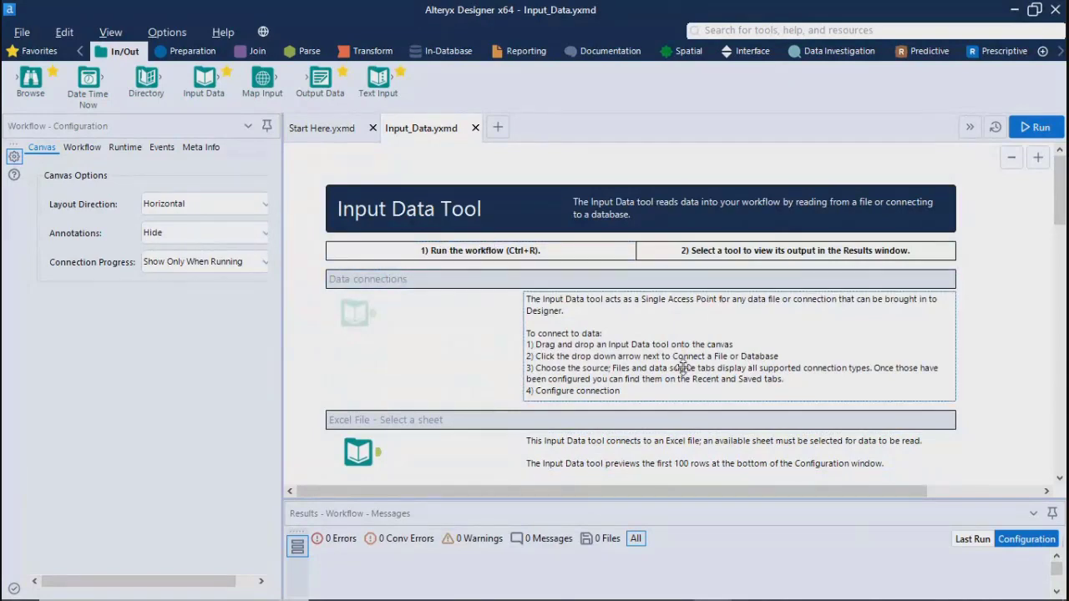
pyautogui.scroll(-1, 683, 368)
pyautogui.scroll(-3, 683, 367)
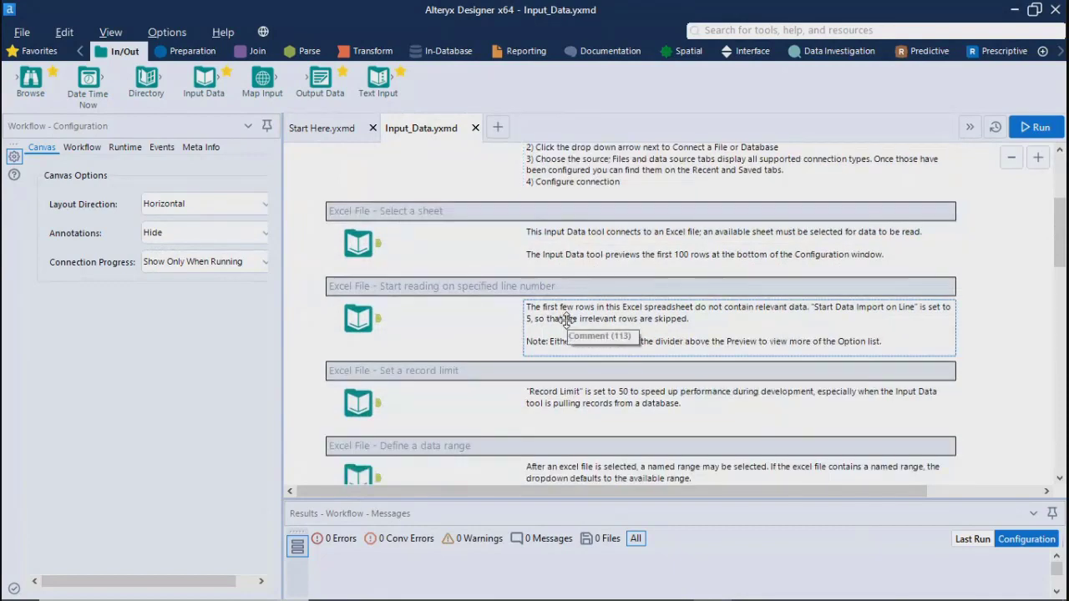
pyautogui.scroll(-1, 566, 320)
pyautogui.scroll(-1, 542, 322)
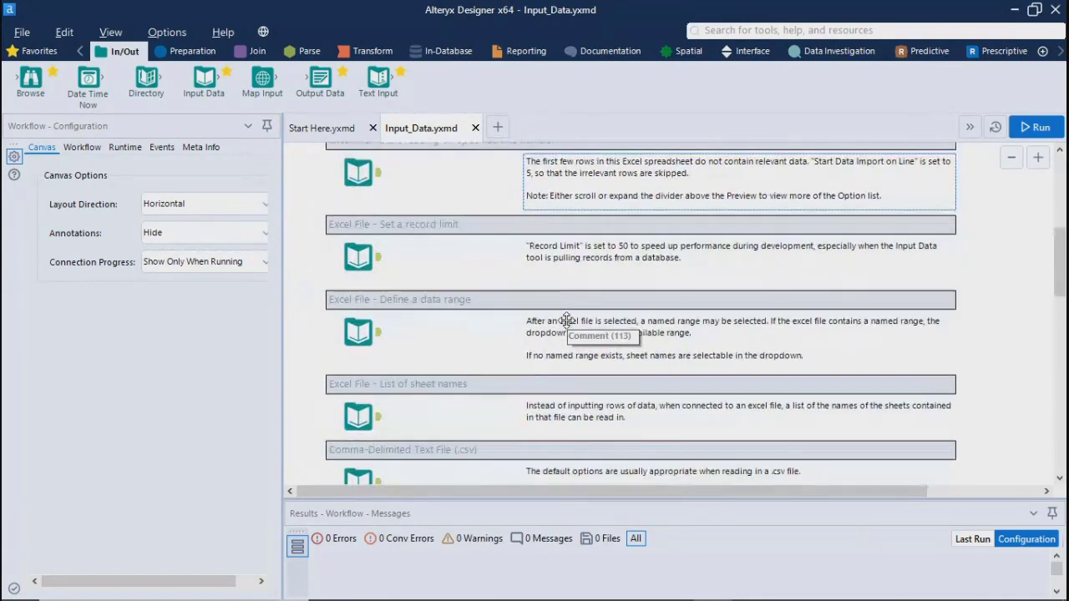
pyautogui.scroll(3, 467, 301)
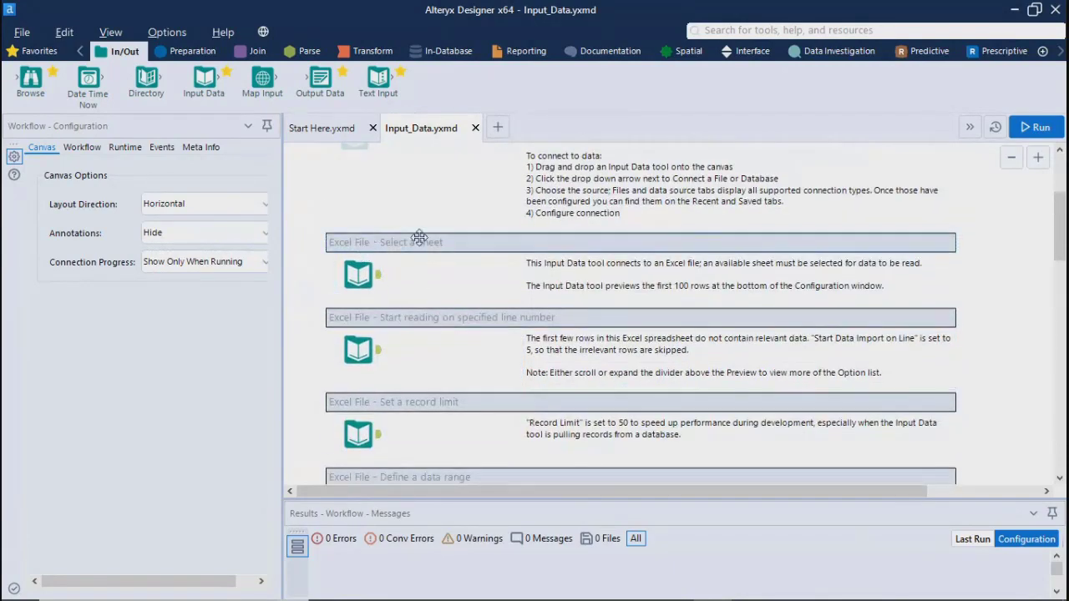
pyautogui.click(380, 332)
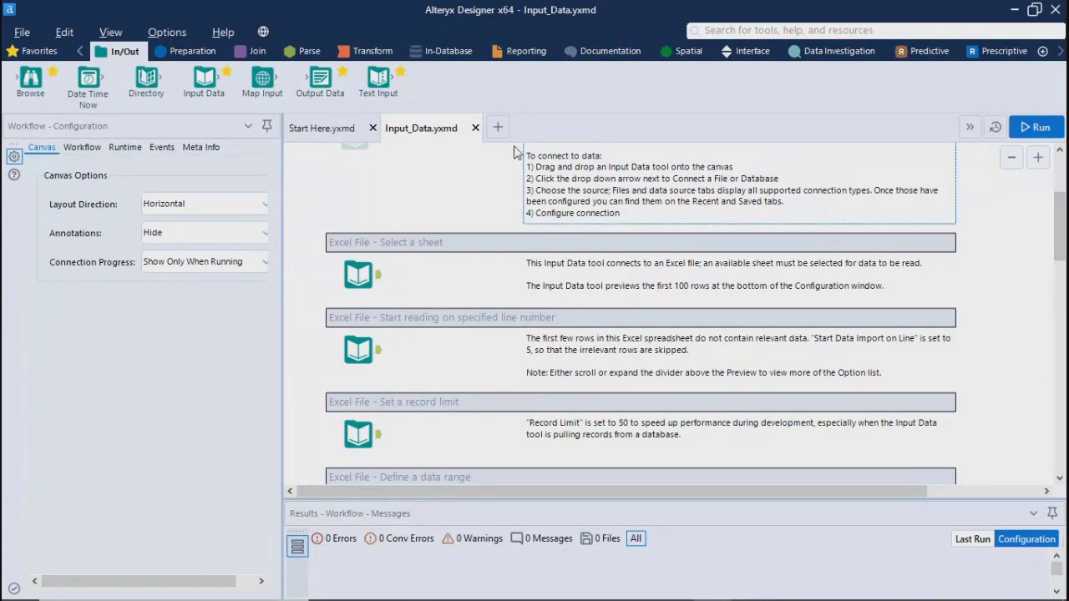
# Step: Close the Input_Data and Start Here workflows, leaving an empty new workflow
pyautogui.click(475, 130)
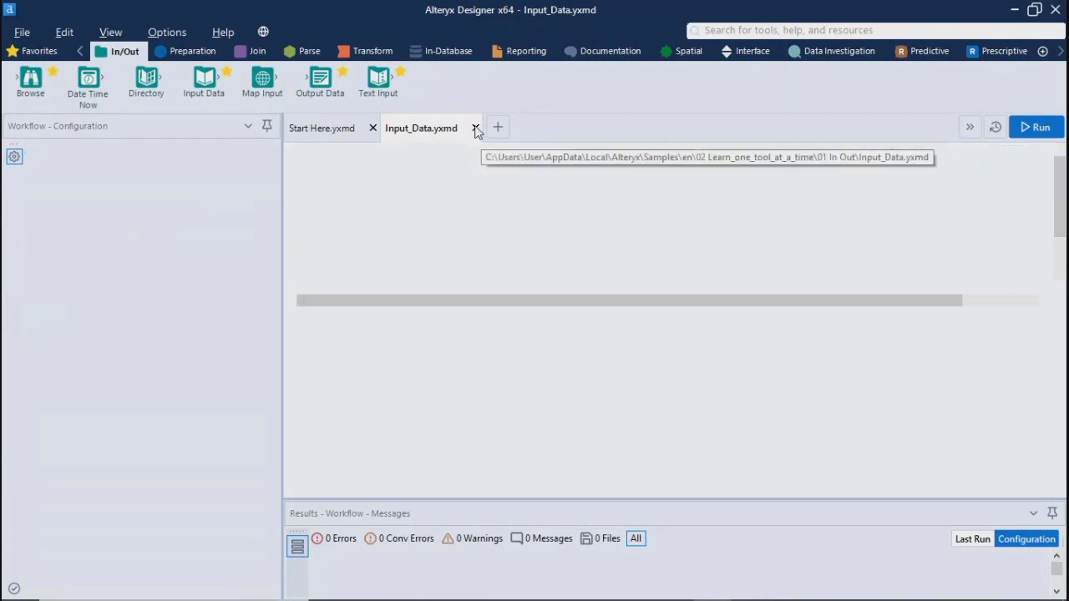
pyautogui.click(376, 129)
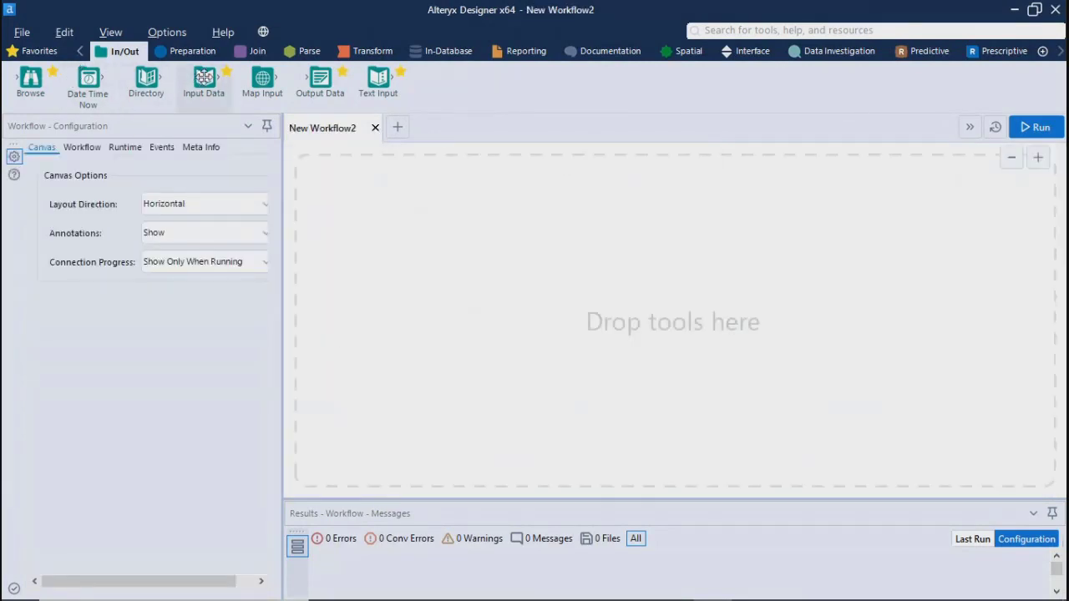
pyautogui.moveTo(203, 78); pyautogui.dragTo(399, 278)
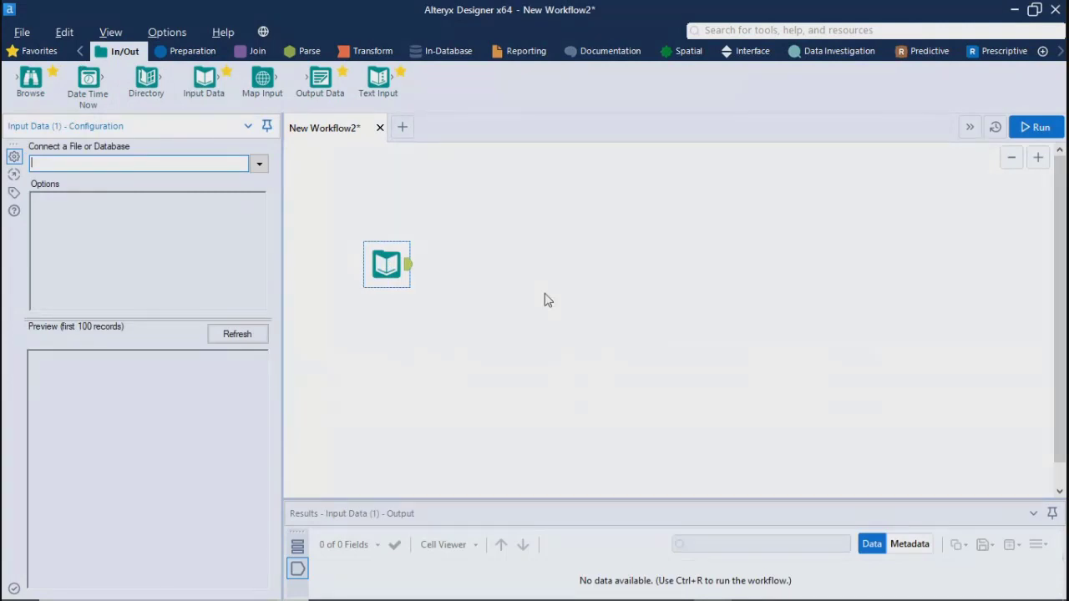
pyautogui.click(379, 253)
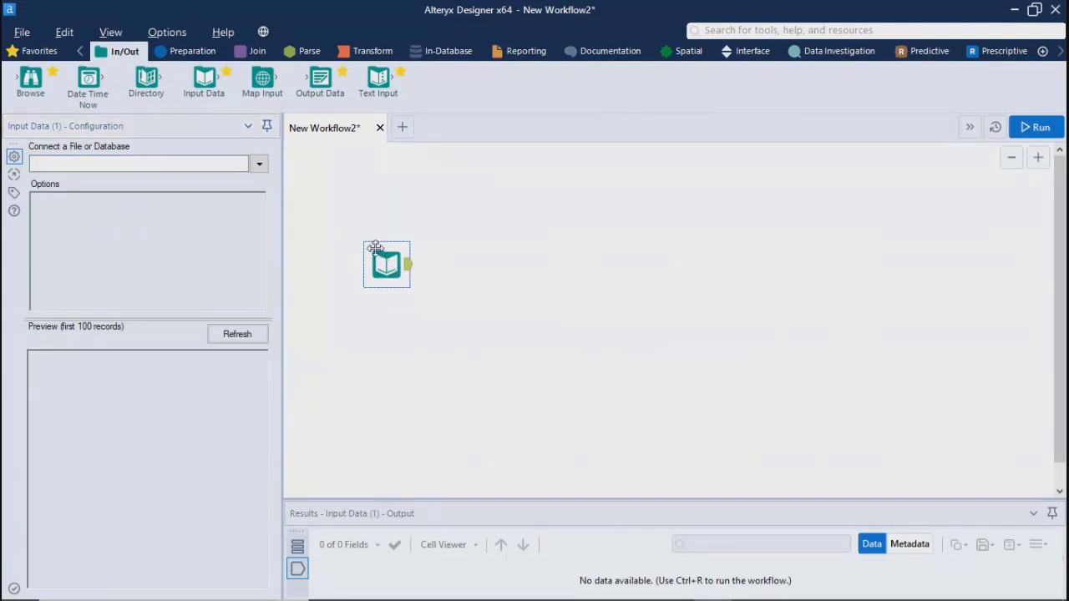
pyautogui.press('Delete')
pyautogui.press('Delete')
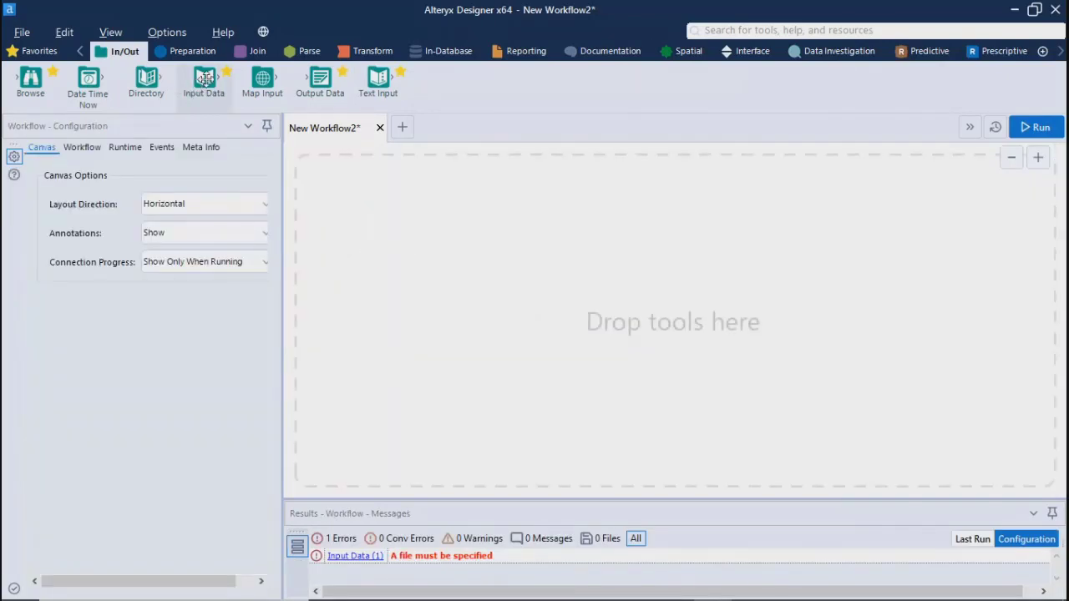
# Step: Reopen the Input Data tool's example workflow and look through its explanations and Excel file examples
pyautogui.moveTo(205, 80)
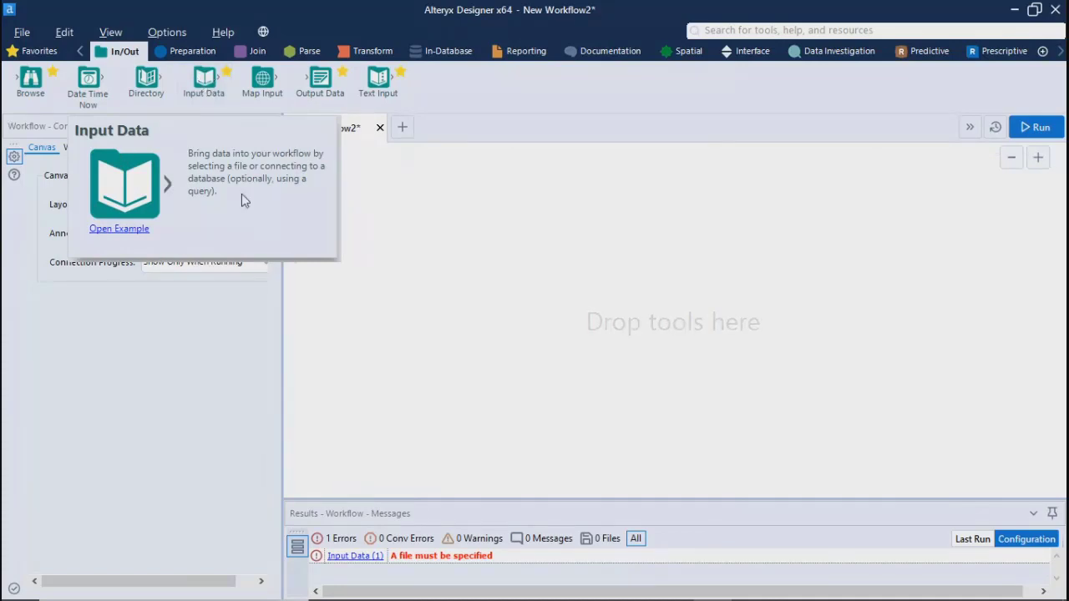
pyautogui.click(119, 235)
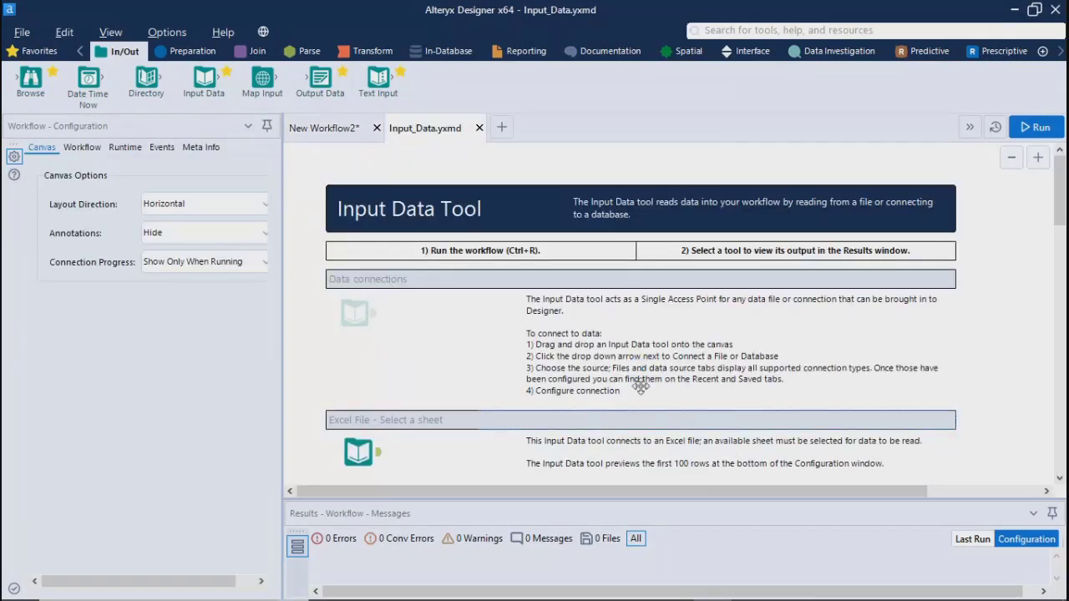
pyautogui.scroll(-10, 640, 386)
pyautogui.scroll(10, 651, 376)
pyautogui.click(698, 346)
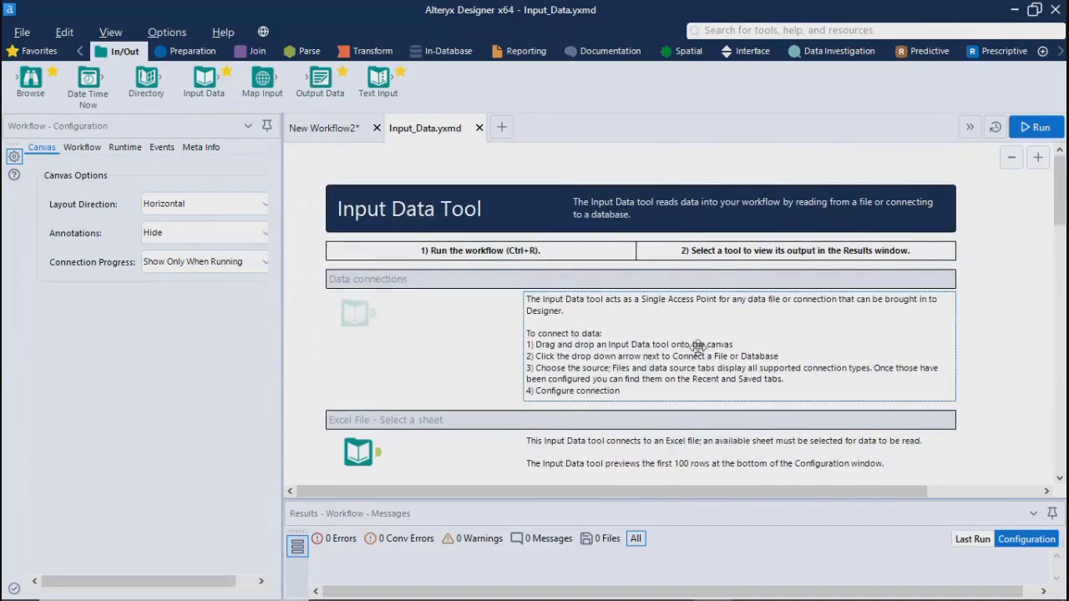
pyautogui.click(981, 401)
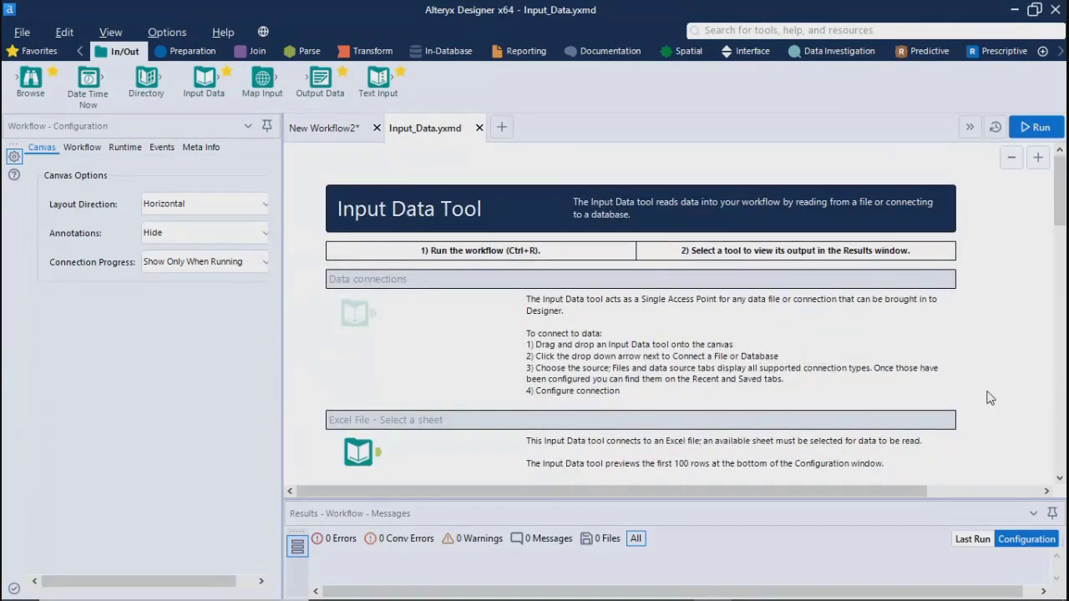
pyautogui.scroll(-5, 988, 397)
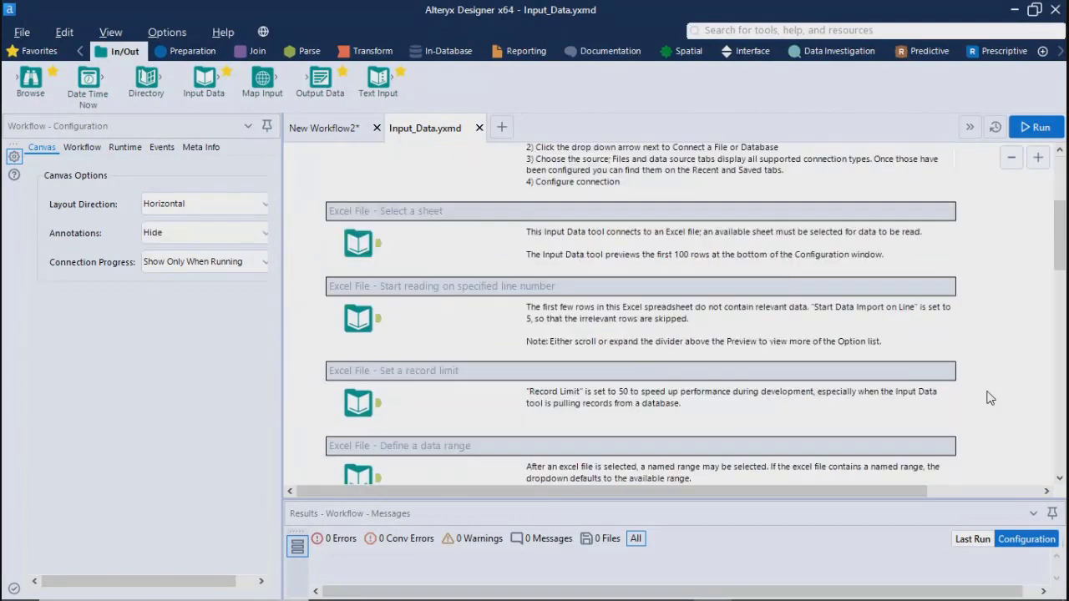
# Step: Open the Tool Container example from the Documentation tools and look through its grouping, collapsing and configuration sections
pyautogui.click(609, 51)
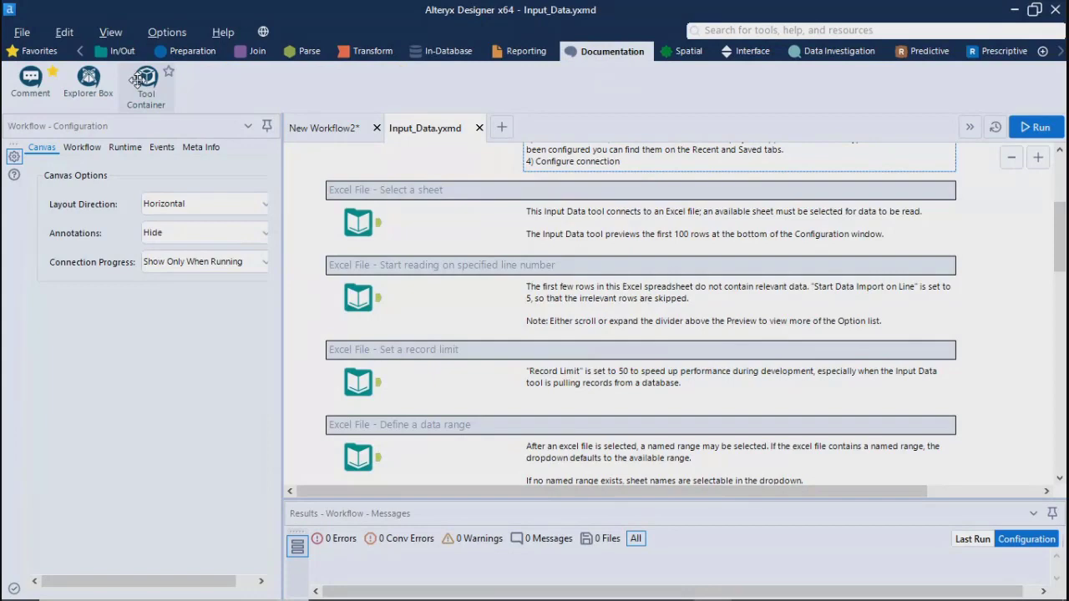
pyautogui.moveTo(137, 79)
pyautogui.click(62, 229)
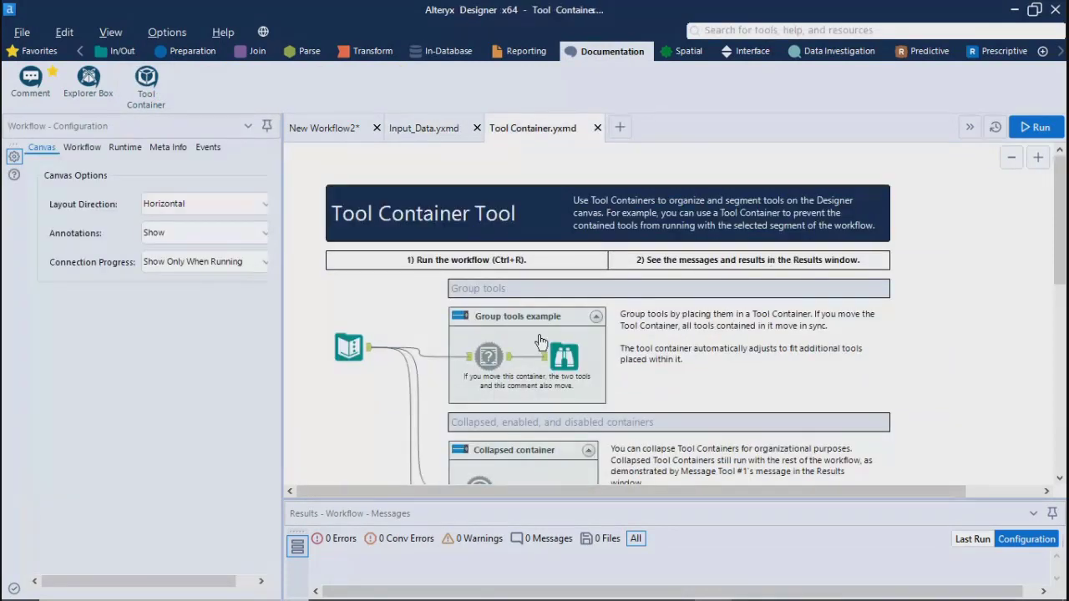
pyautogui.scroll(-1, 716, 410)
pyautogui.scroll(-10, 716, 410)
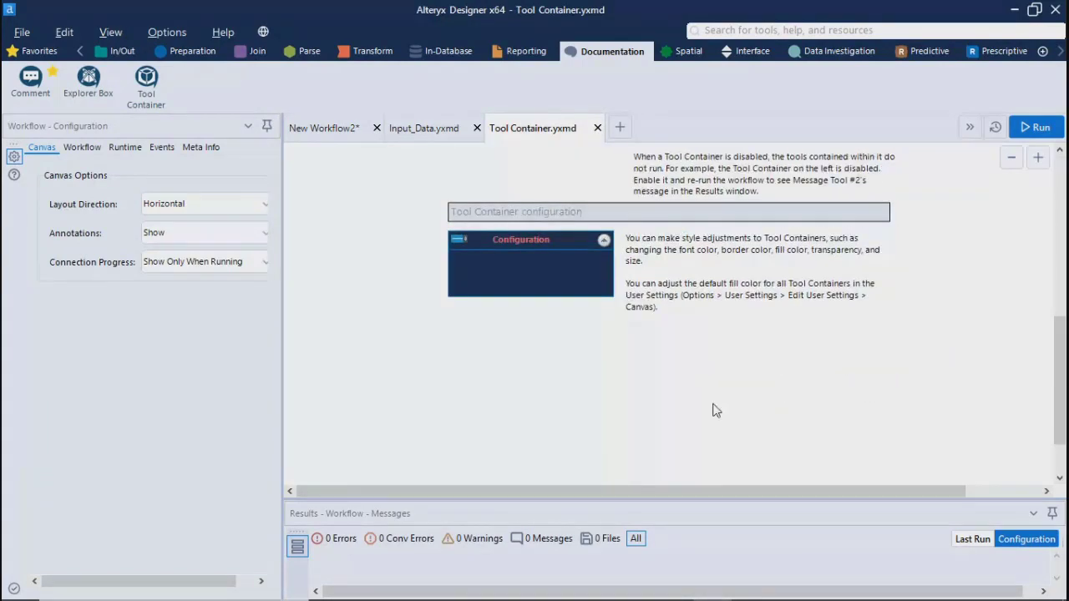
pyautogui.scroll(7, 712, 404)
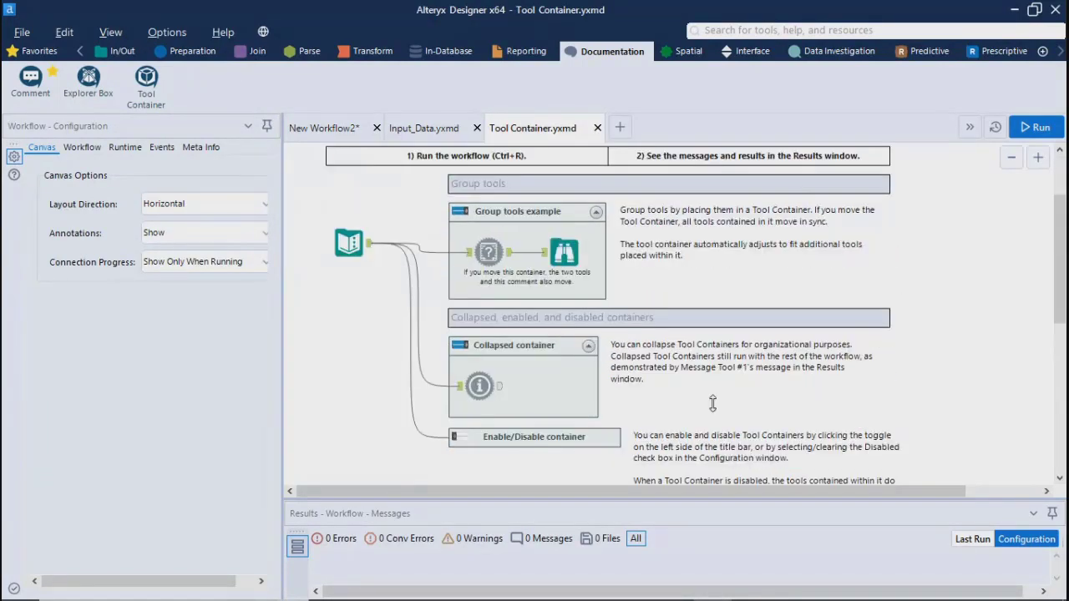
pyautogui.scroll(1, 713, 403)
pyautogui.scroll(2, 713, 404)
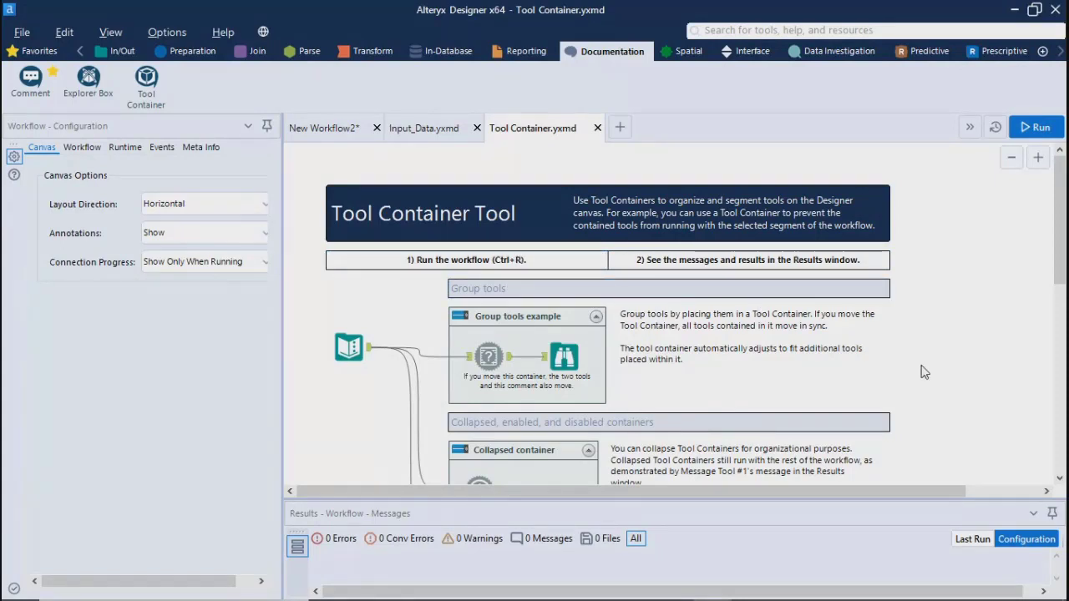
# Step: Run the Tool Container example workflow, dismiss the completion message, and enlarge the results area to show the run messages
pyautogui.hotkey('ctrl', 'r')
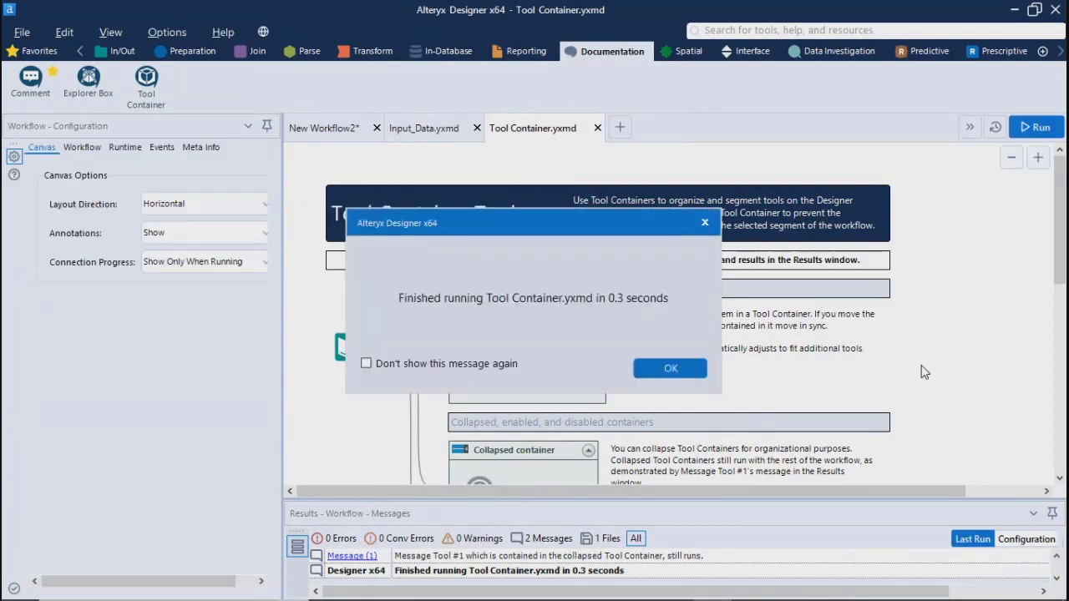
pyautogui.click(669, 368)
pyautogui.scroll(-3, 921, 354)
pyautogui.scroll(-3, 919, 352)
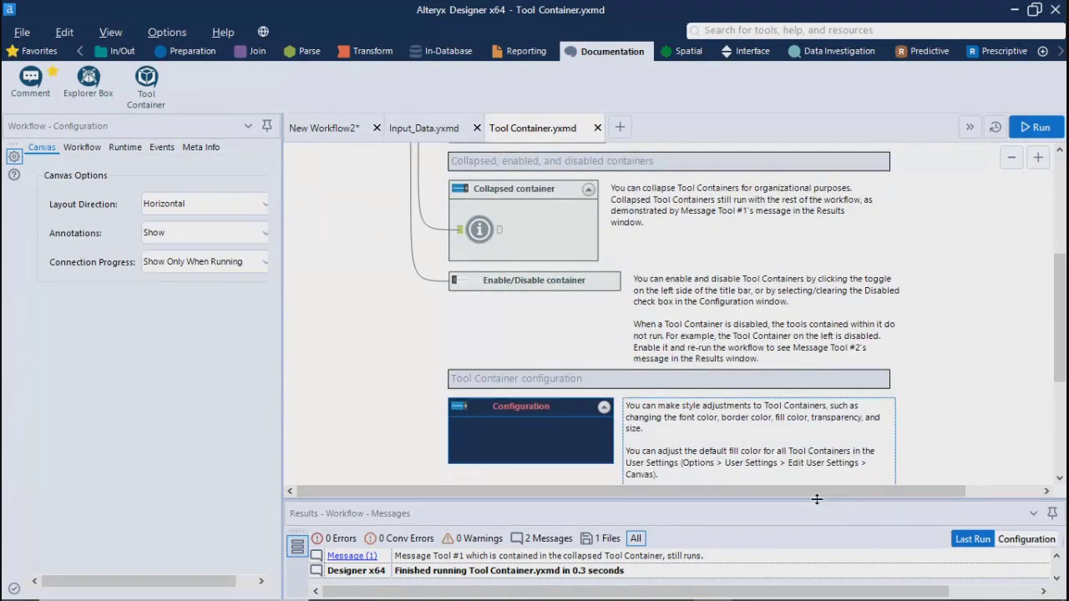
pyautogui.moveTo(817, 499); pyautogui.dragTo(815, 424)
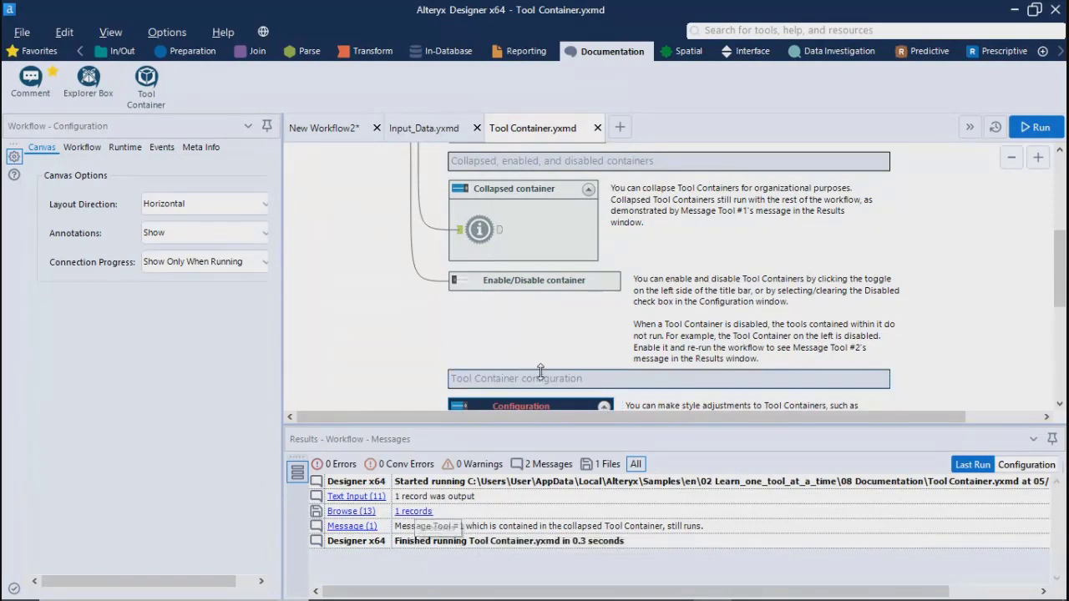
# Step: Close the Tool Container and Input_Data example workflows, returning to the empty workflow
pyautogui.scroll(10, 540, 351)
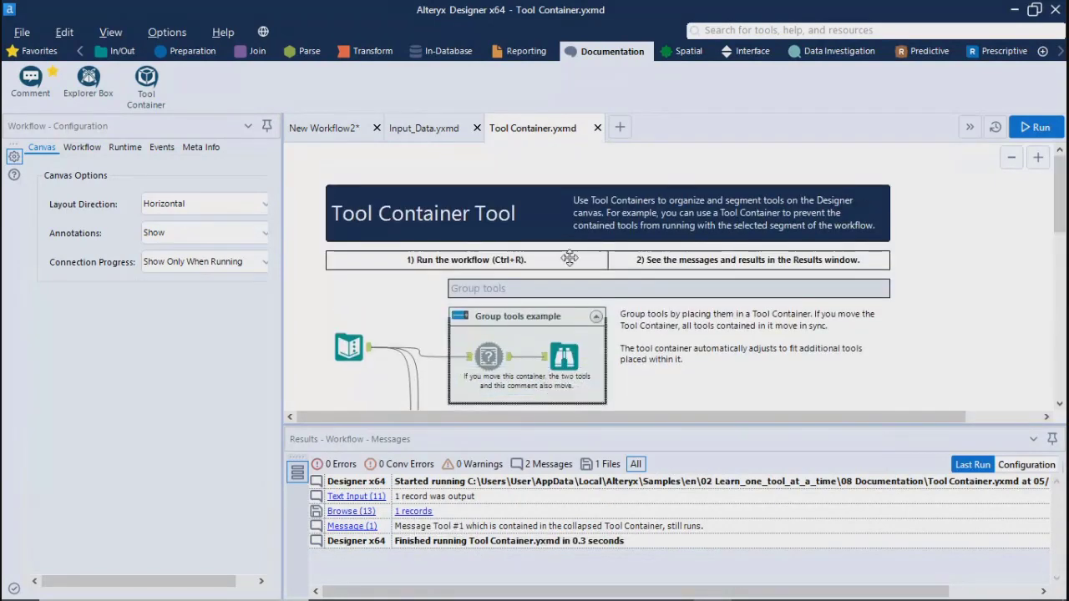
pyautogui.click(597, 128)
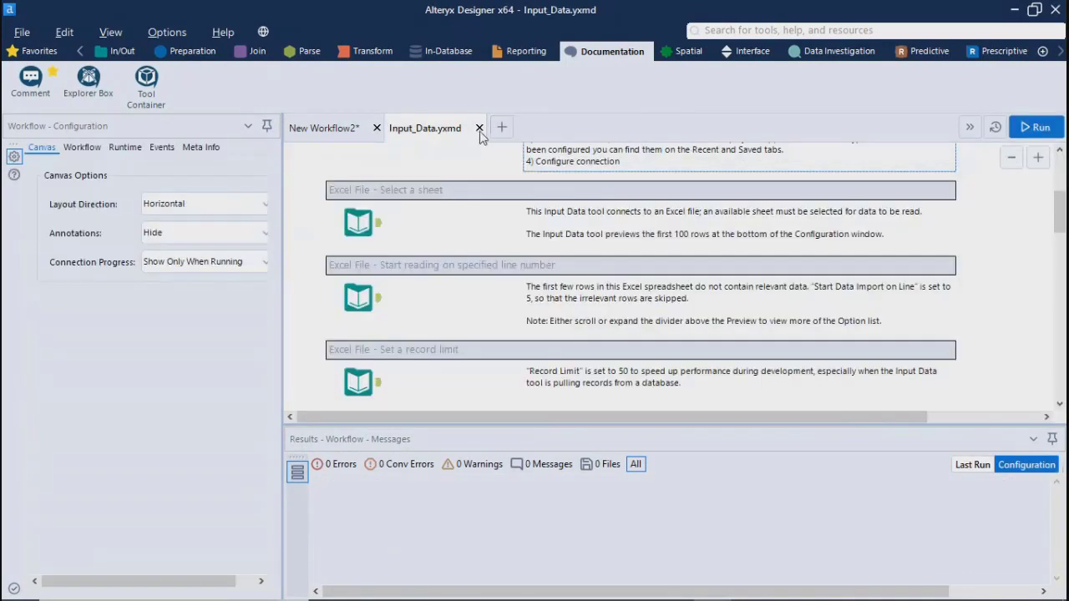
pyautogui.click(479, 128)
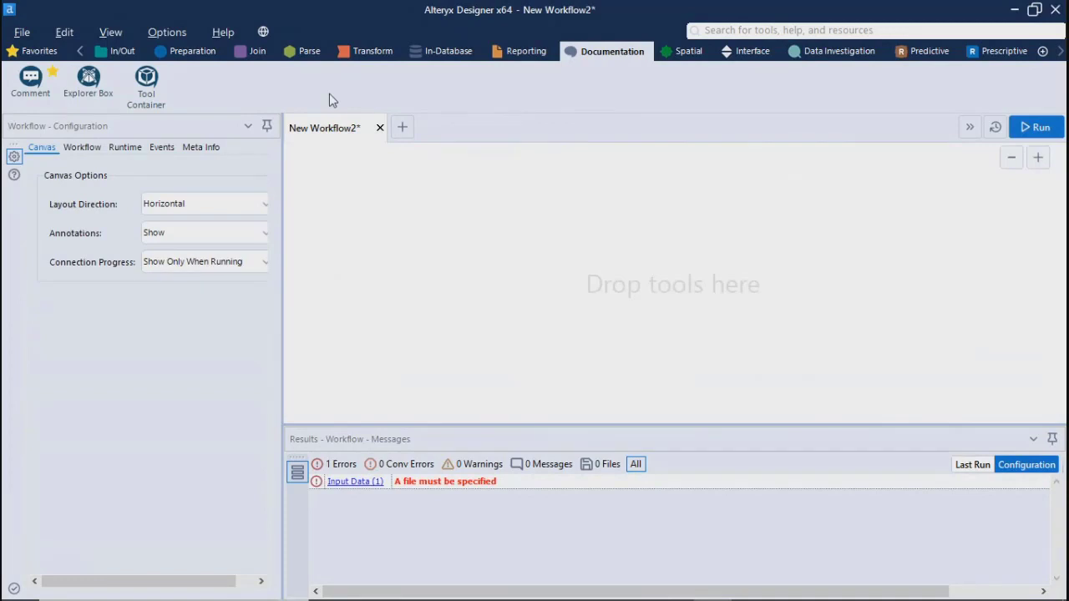
# Step: Open the Input Data example from the In/Out tools and look through its sections down to the More Info notes
pyautogui.click(117, 51)
pyautogui.moveTo(143, 80); pyautogui.dragTo(145, 84)
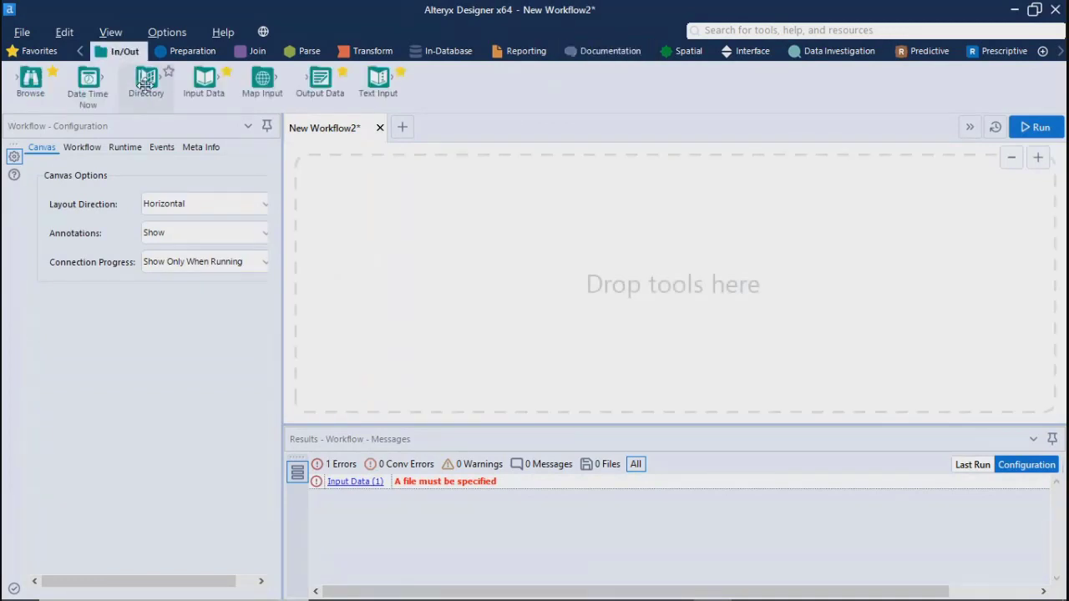
pyautogui.moveTo(207, 84)
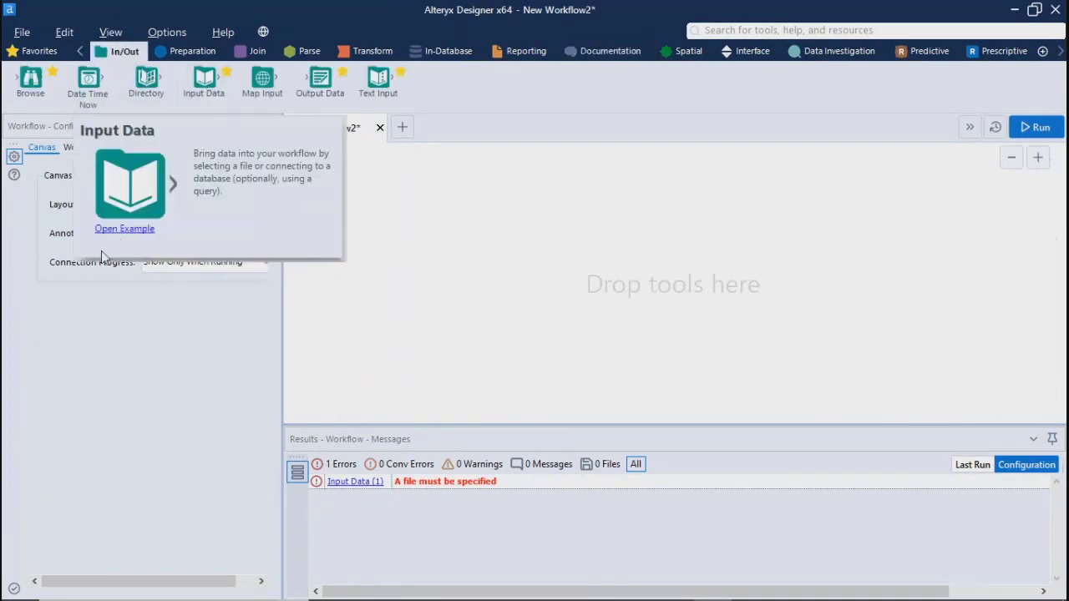
pyautogui.click(117, 233)
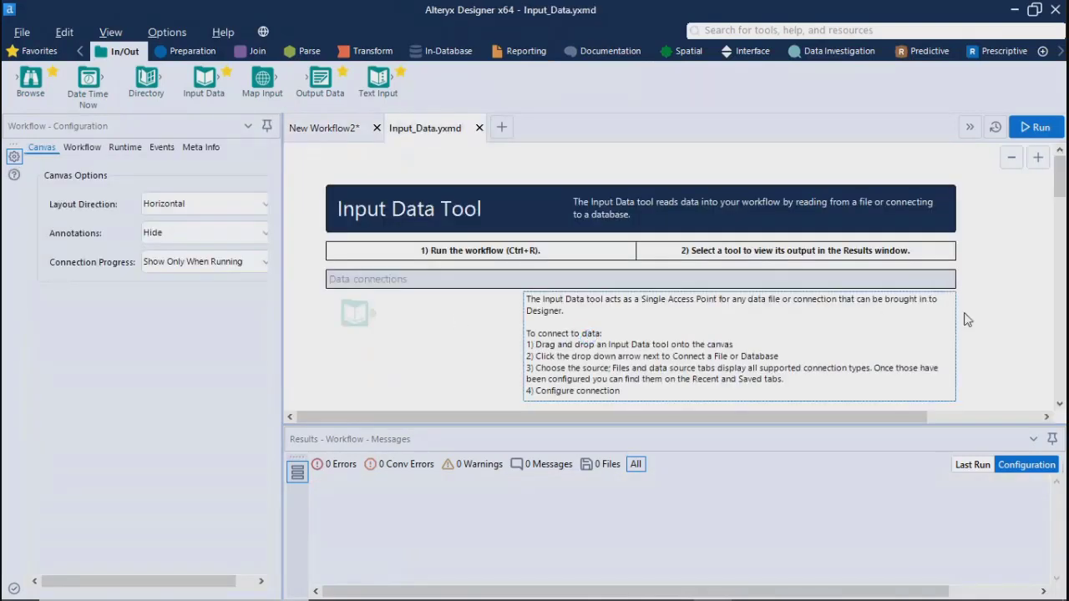
pyautogui.scroll(-10, 965, 314)
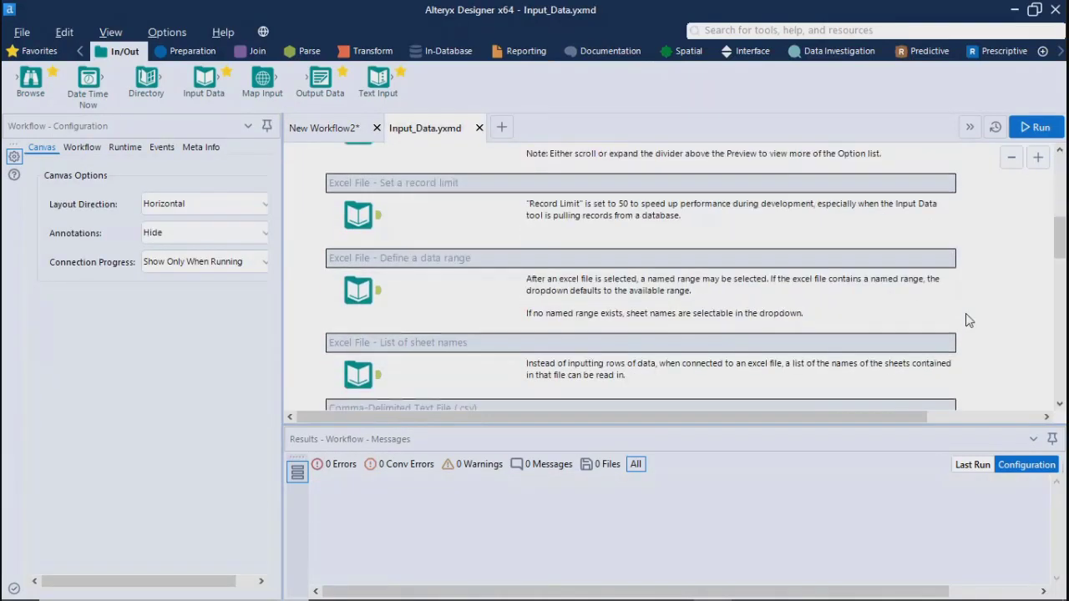
pyautogui.scroll(-10, 965, 321)
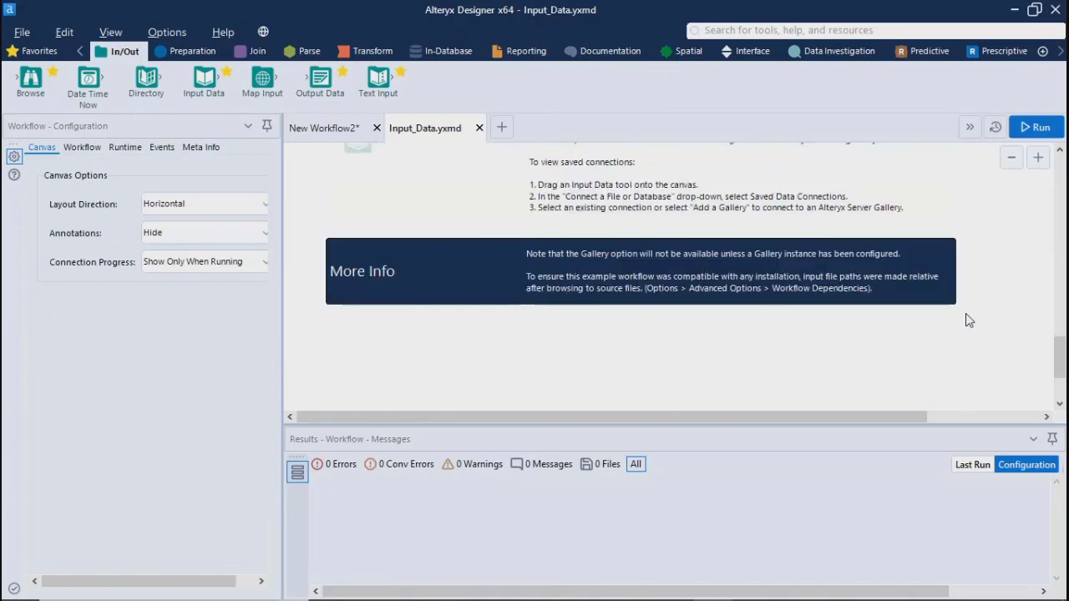
pyautogui.scroll(-1, 968, 321)
pyautogui.scroll(15, 969, 320)
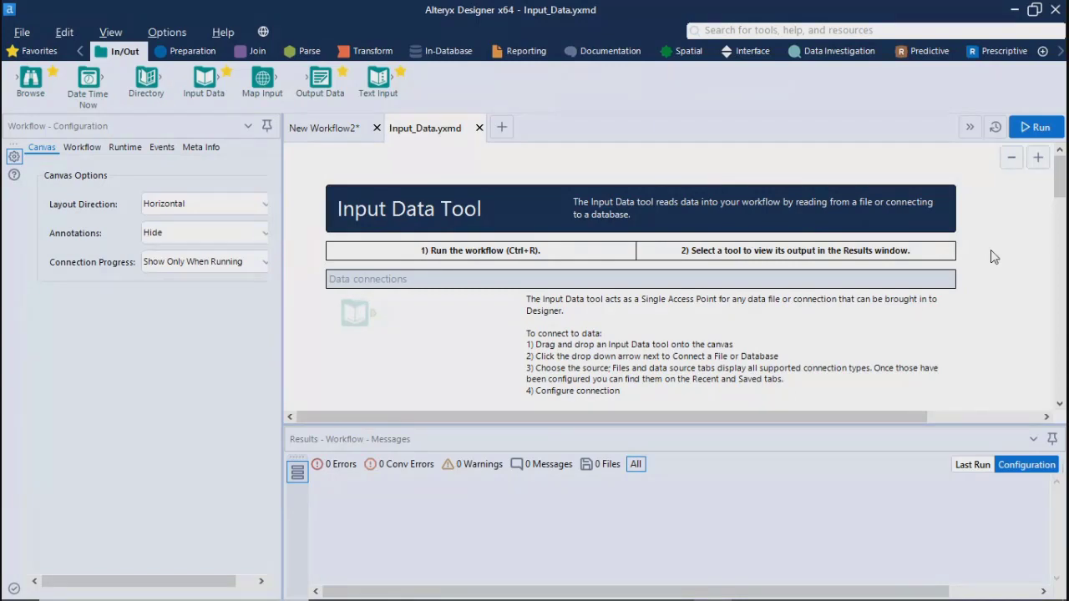
# Step: Close the Input_Data example and New Workflow2, discarding the unsaved changes
pyautogui.click(479, 128)
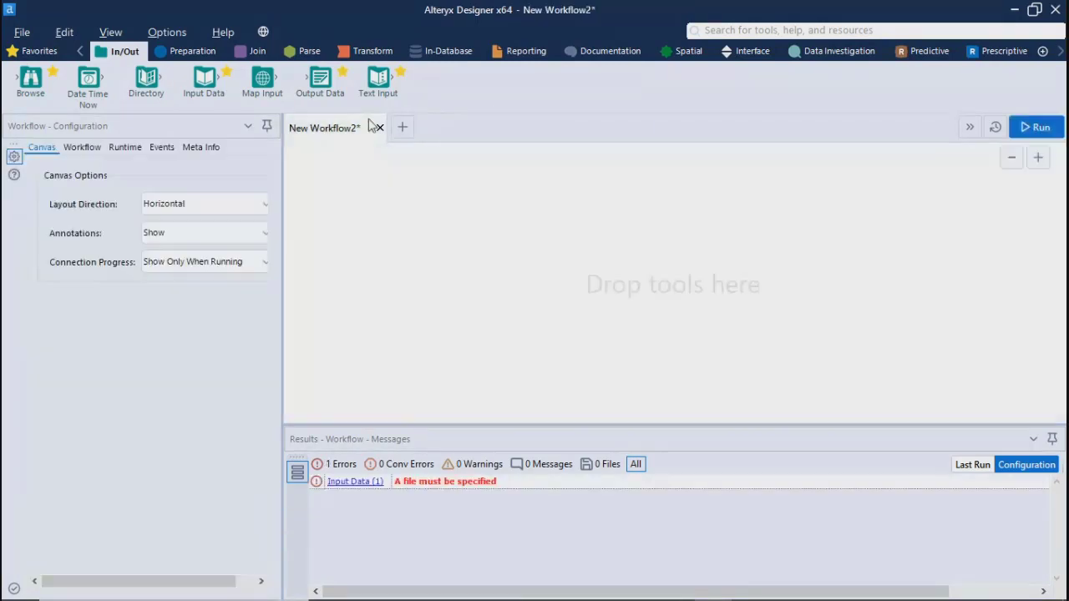
pyautogui.click(380, 128)
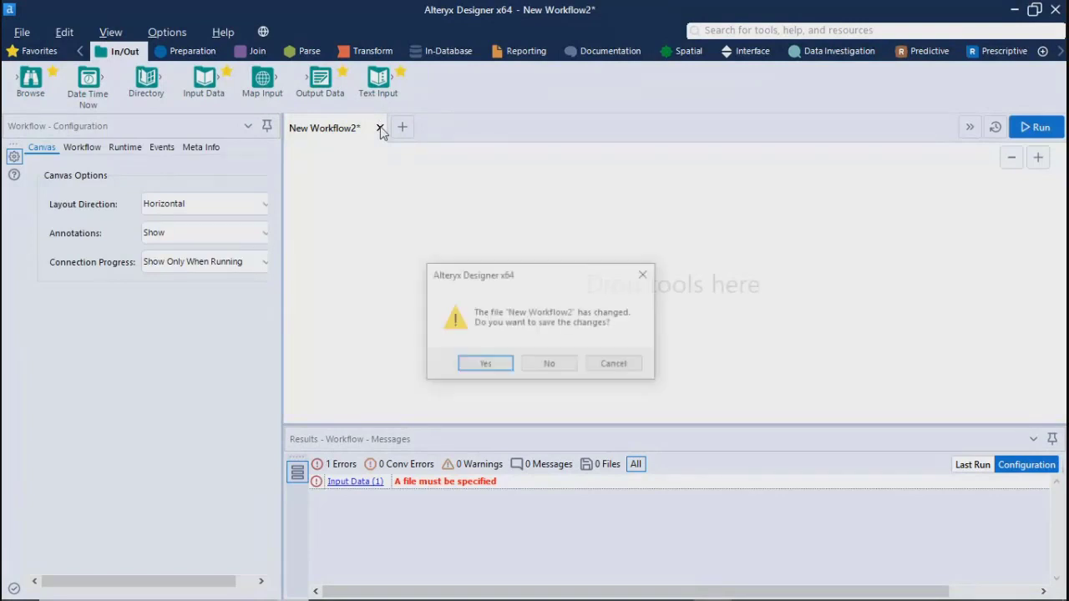
pyautogui.click(549, 365)
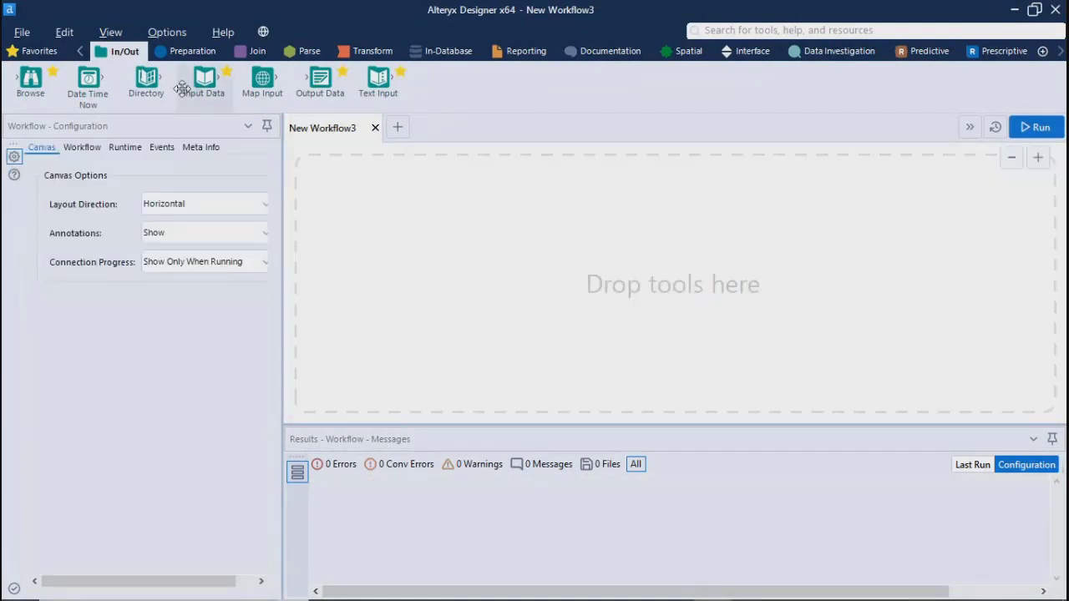
# Step: Search the tools, help and resources for "dynamic"
pyautogui.click(777, 29)
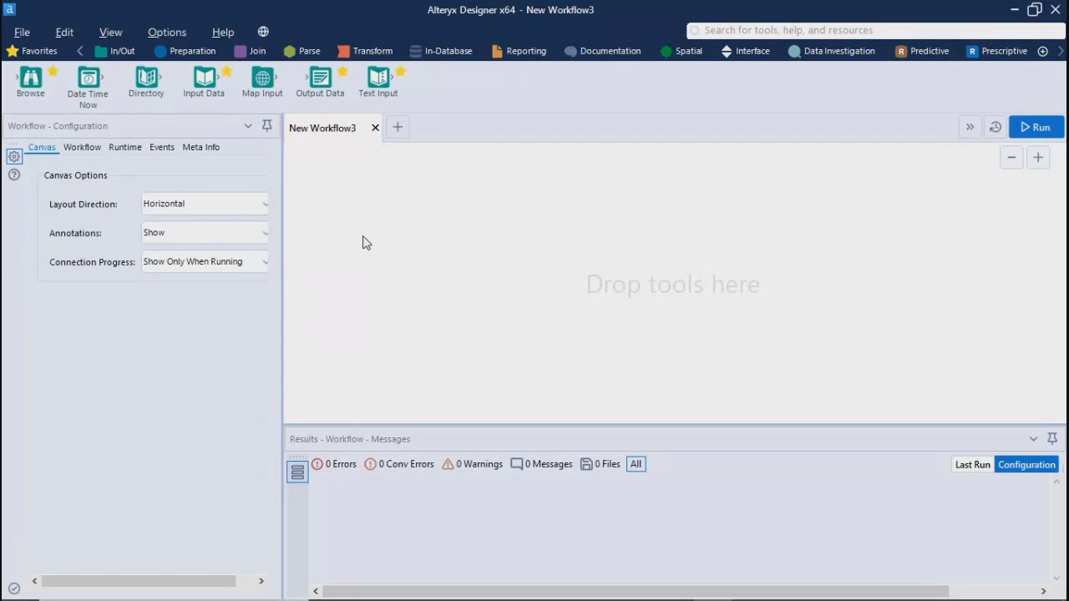
pyautogui.moveTo(379, 79); pyautogui.dragTo(397, 241)
pyautogui.click(742, 32)
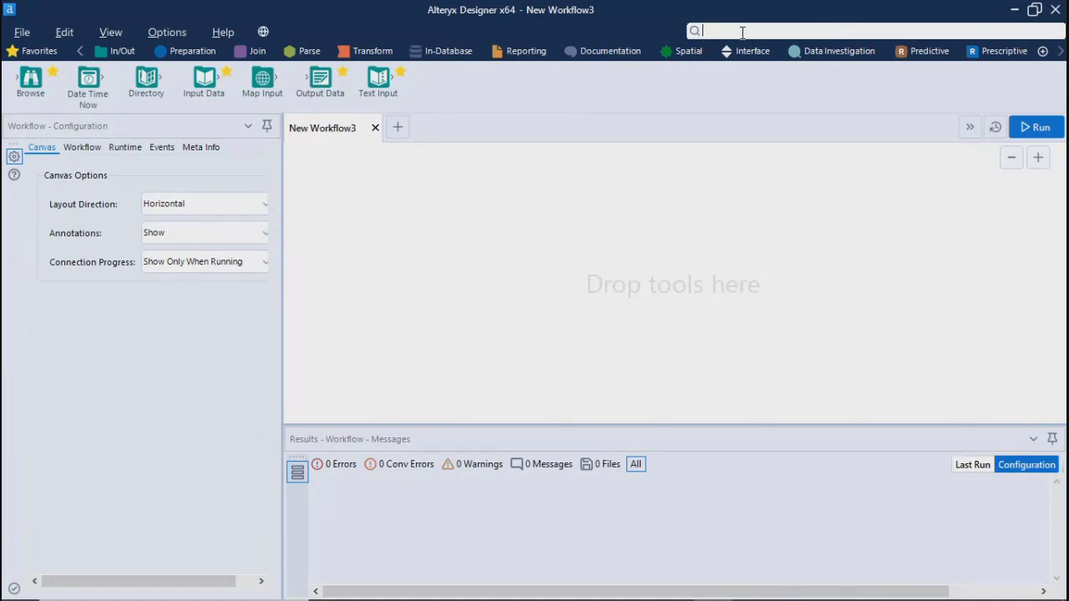
pyautogui.write('dynami')
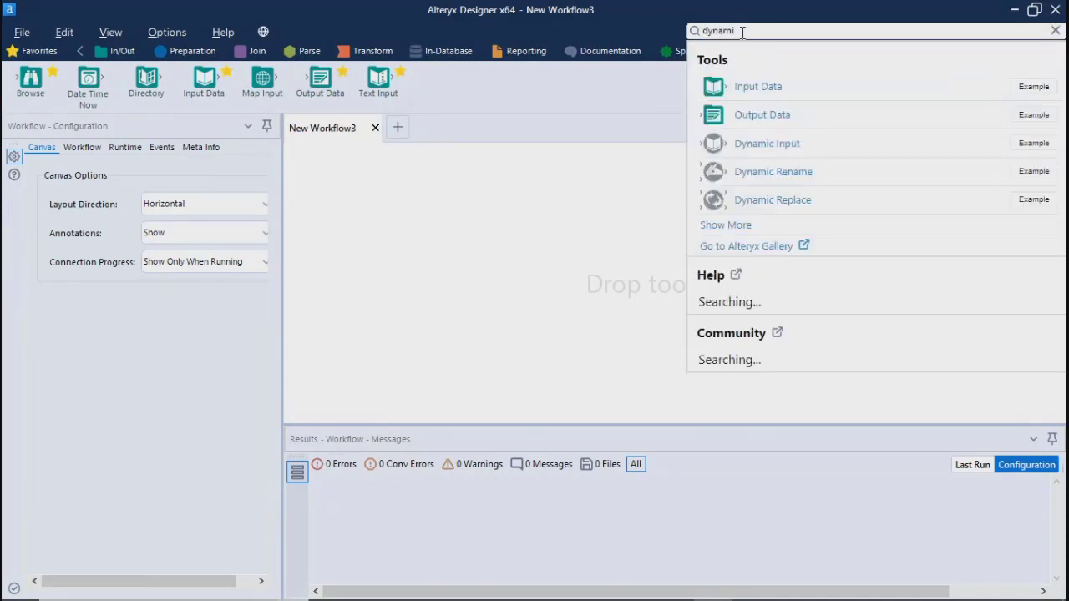
pyautogui.write('c')
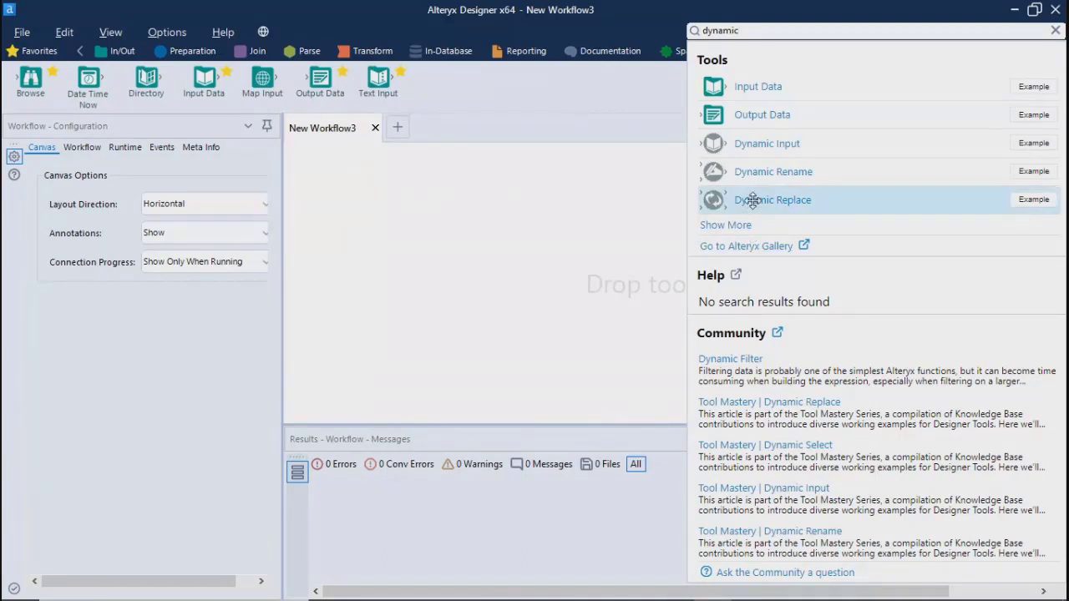
# Step: Open the Dynamic Replace example from the search results, look through its sections, and close it
pyautogui.click(1032, 199)
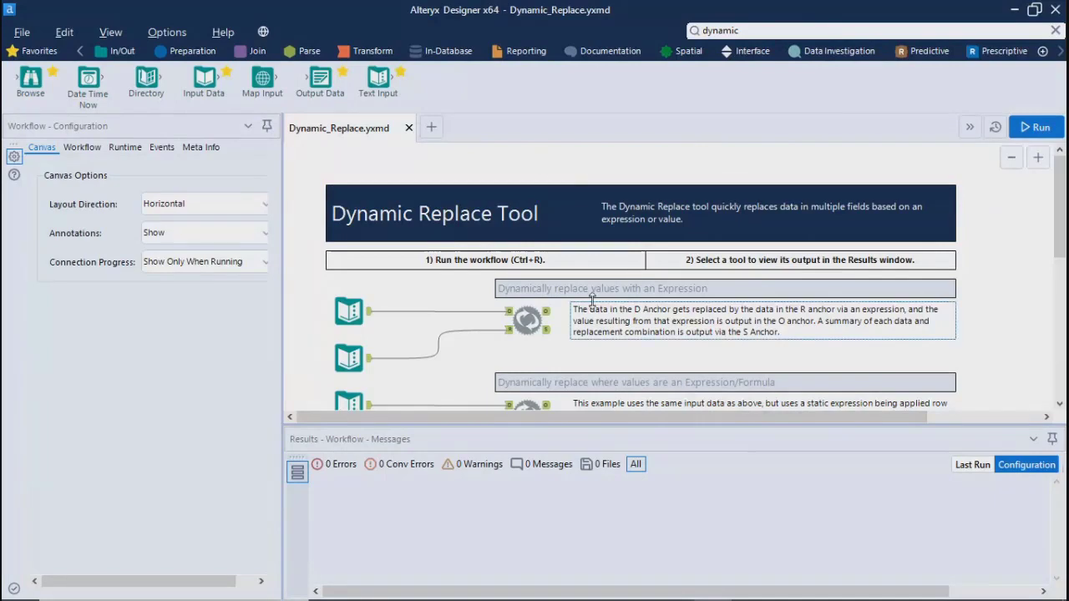
pyautogui.scroll(-10, 589, 309)
pyautogui.scroll(10, 592, 308)
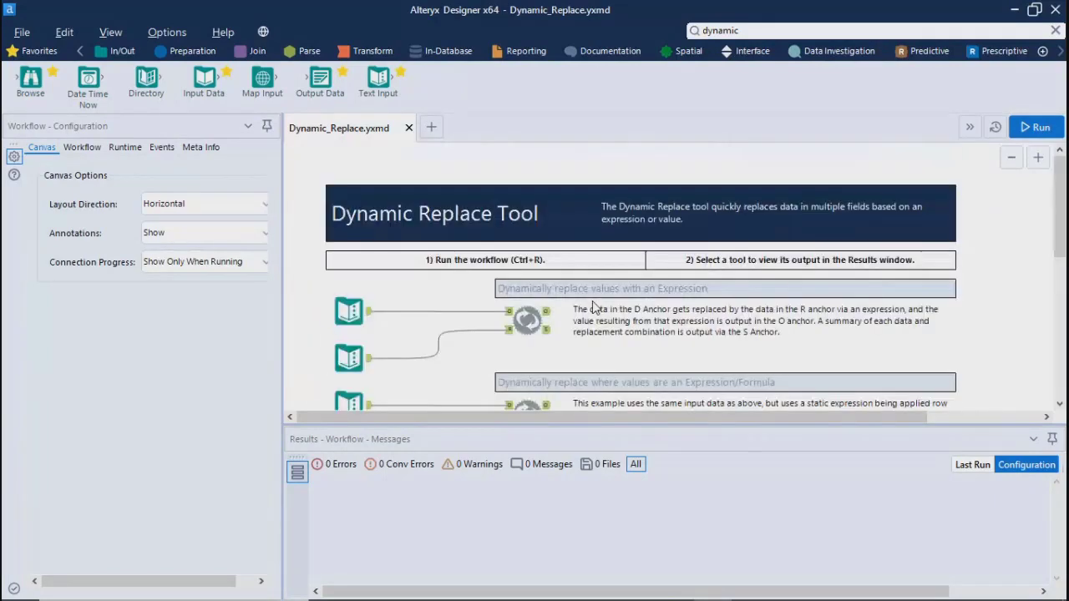
pyautogui.click(409, 130)
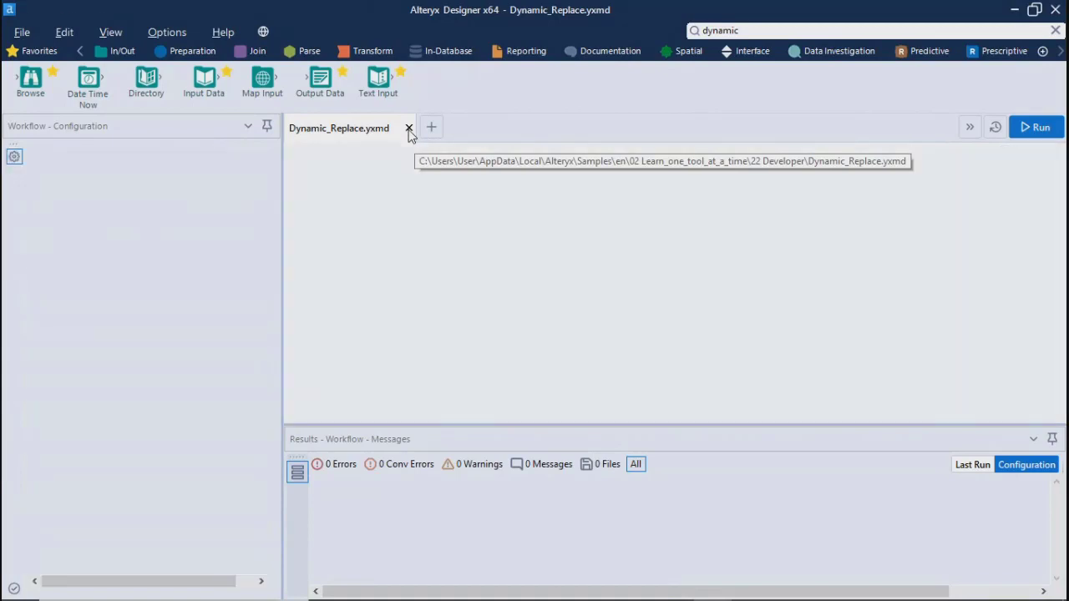
# Step: Clear the "dynamic" search and search for "select" instead
pyautogui.click(765, 25)
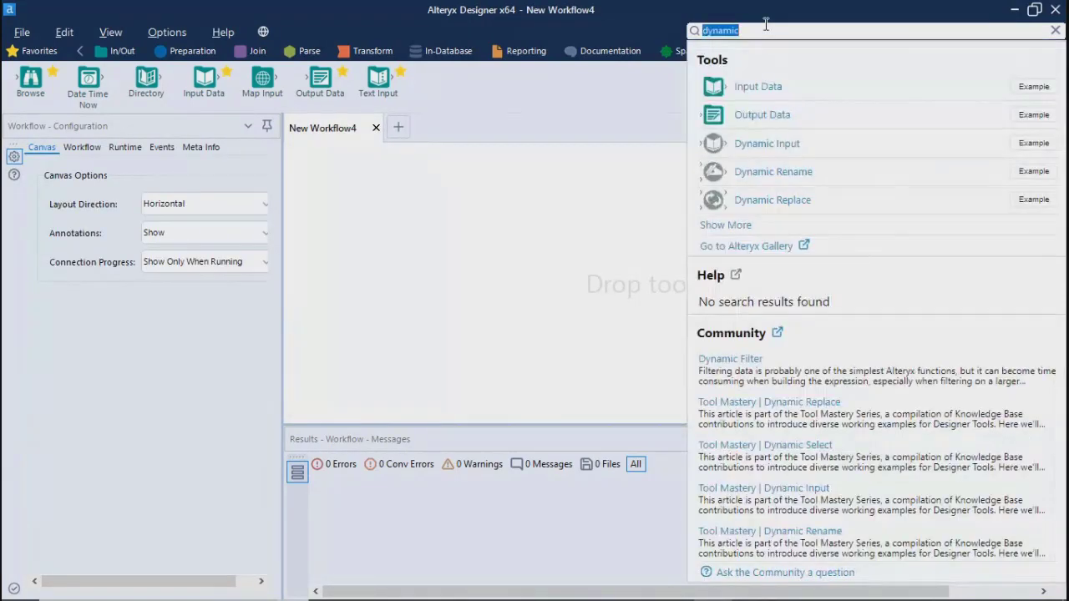
pyautogui.click(1055, 31)
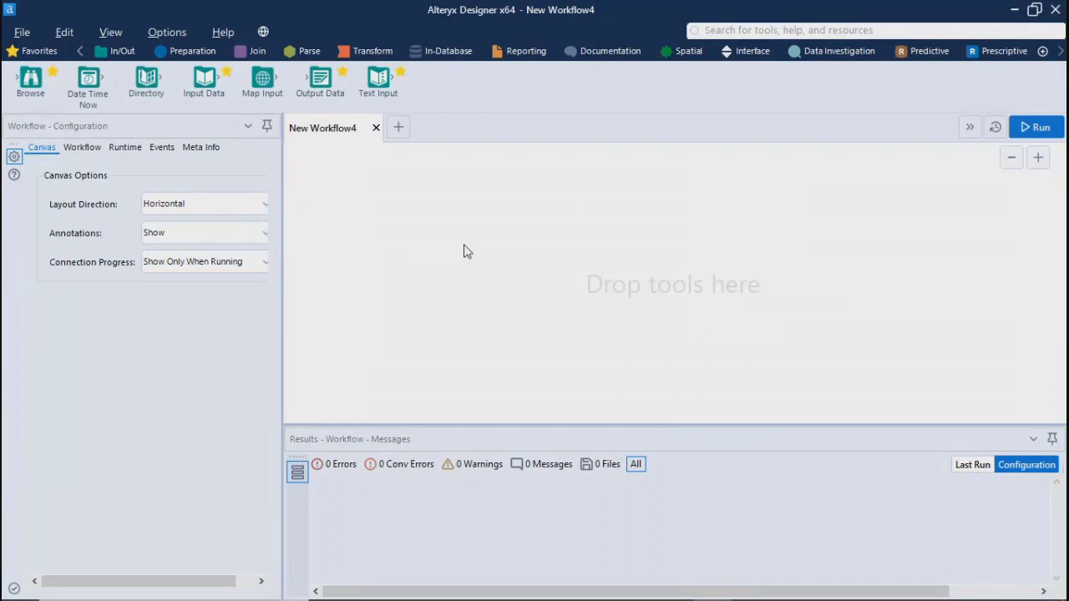
pyautogui.click(759, 35)
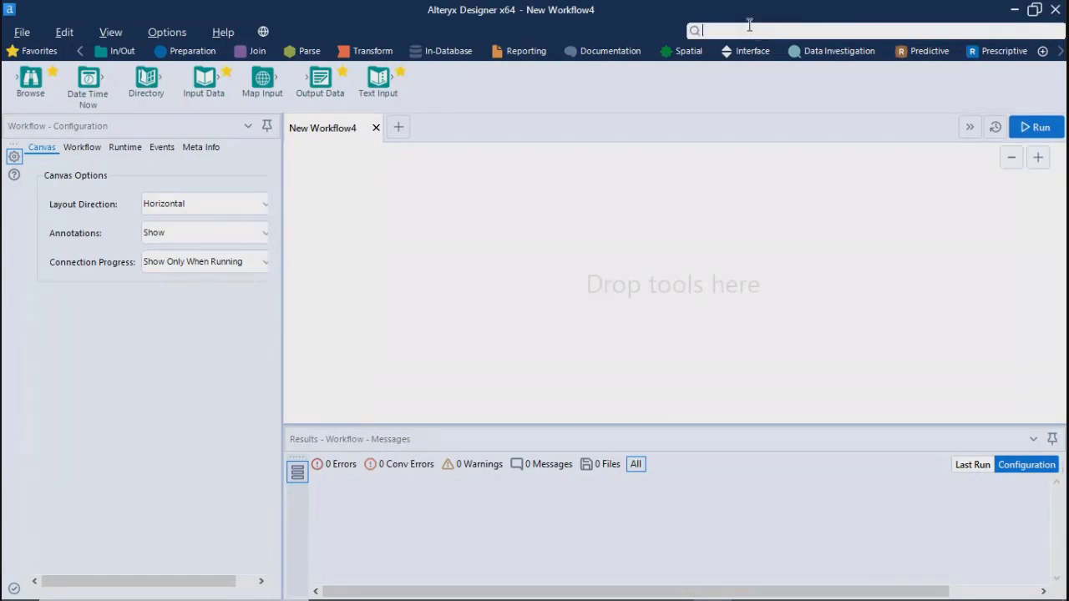
pyautogui.write('slect')
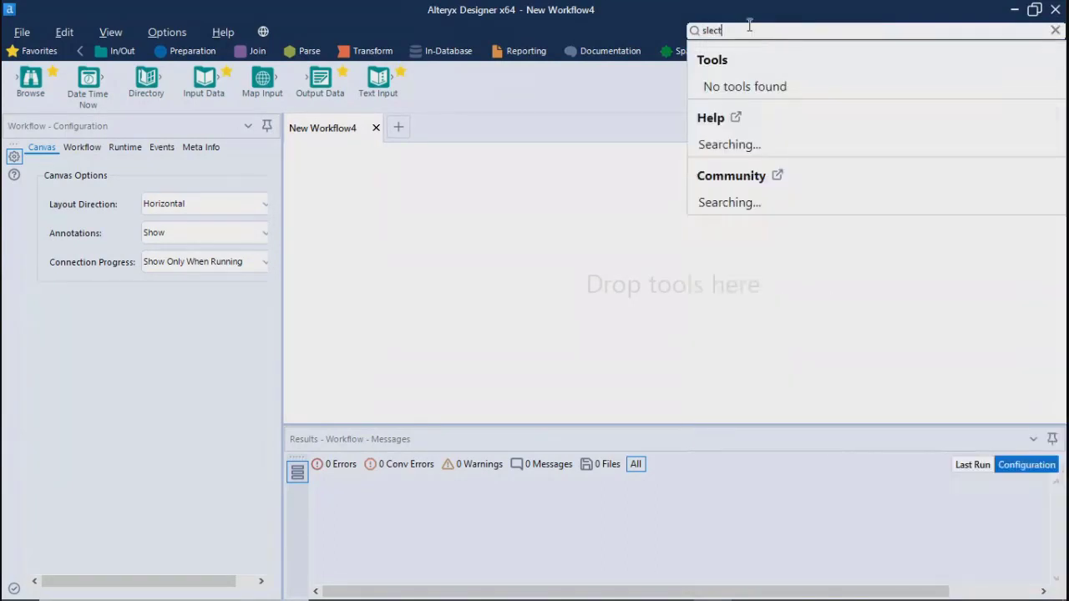
pyautogui.press('BackSpace')
pyautogui.press('BackSpace')
pyautogui.press('BackSpace')
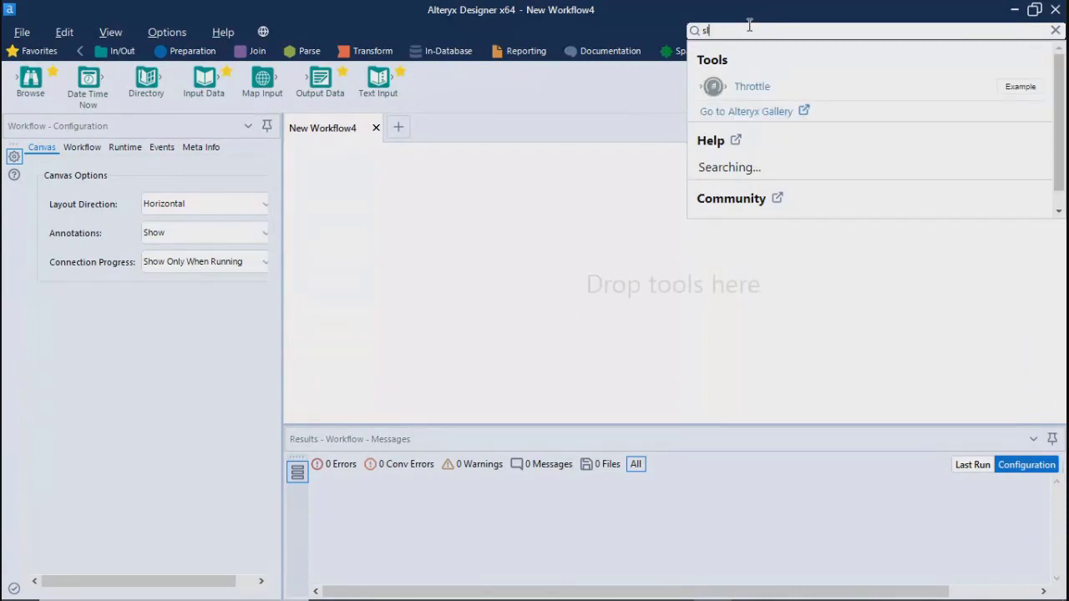
pyautogui.press('BackSpace')
pyautogui.write('elect')
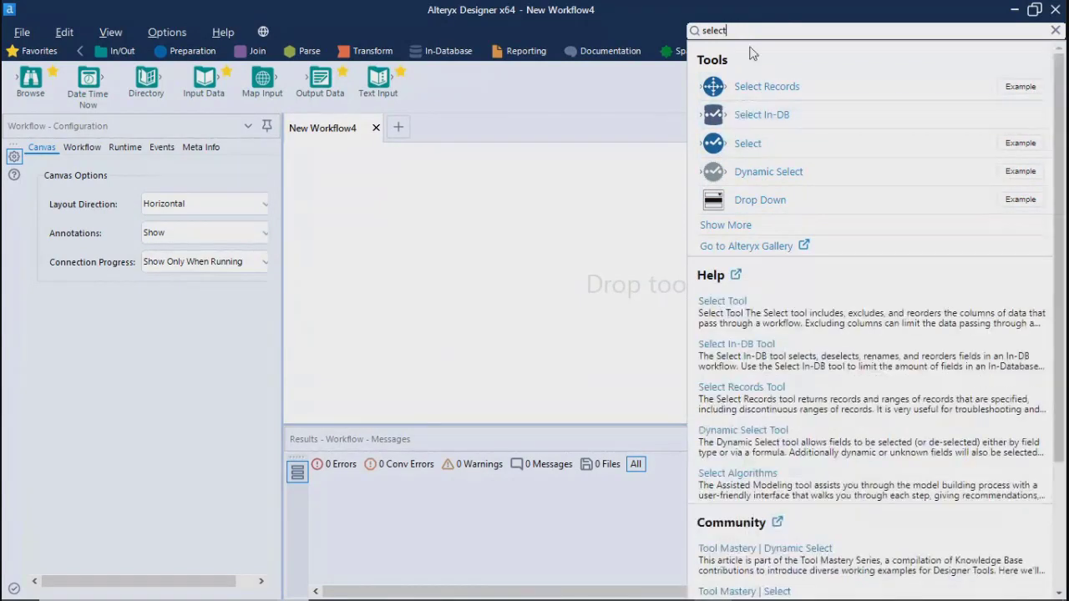
# Step: Replace the search term with "input" to find the input tools and related articles
pyautogui.press('BackSpace')
pyautogui.press('BackSpace')
pyautogui.press('BackSpace')
pyautogui.press('BackSpace')
pyautogui.press('BackSpace')
pyautogui.press('BackSpace')
pyautogui.write('i')
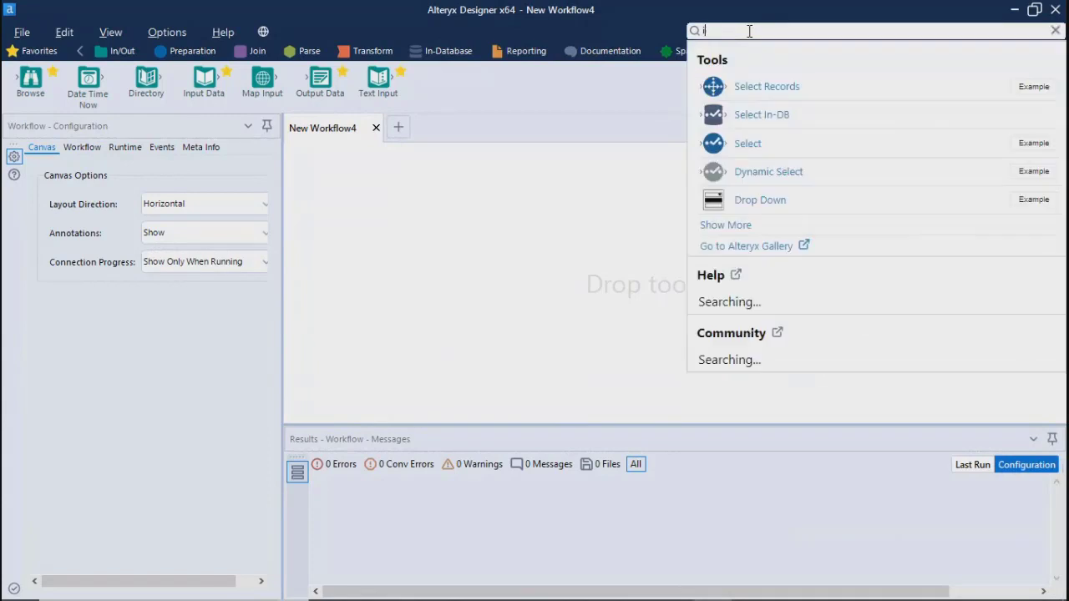
pyautogui.write('nputy')
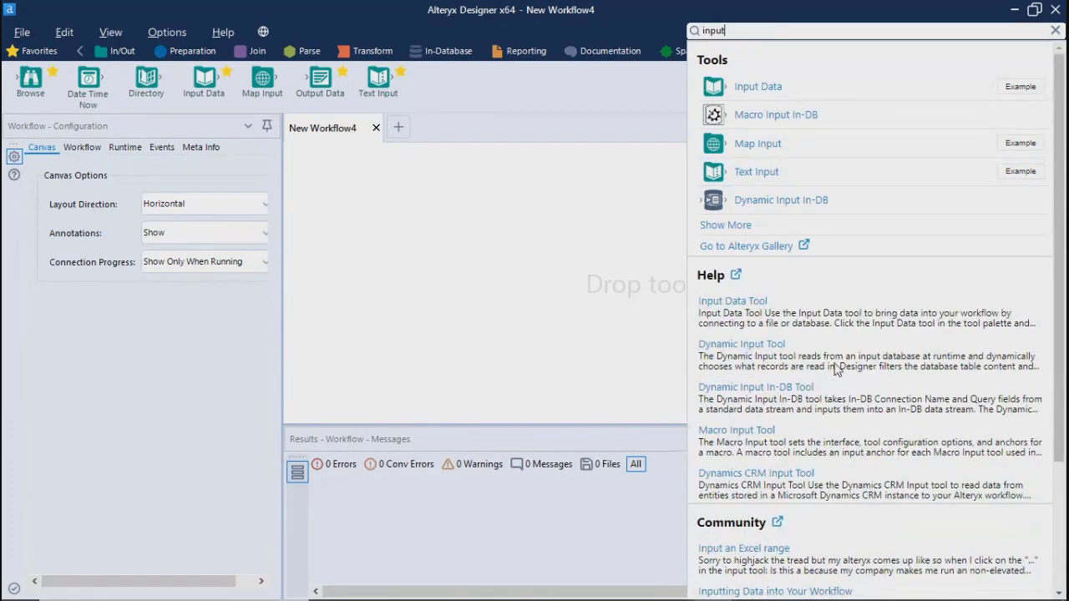
# Step: Look through the Tools, Help and Community results for the input search, and dismiss the results list
pyautogui.scroll(-2, 835, 370)
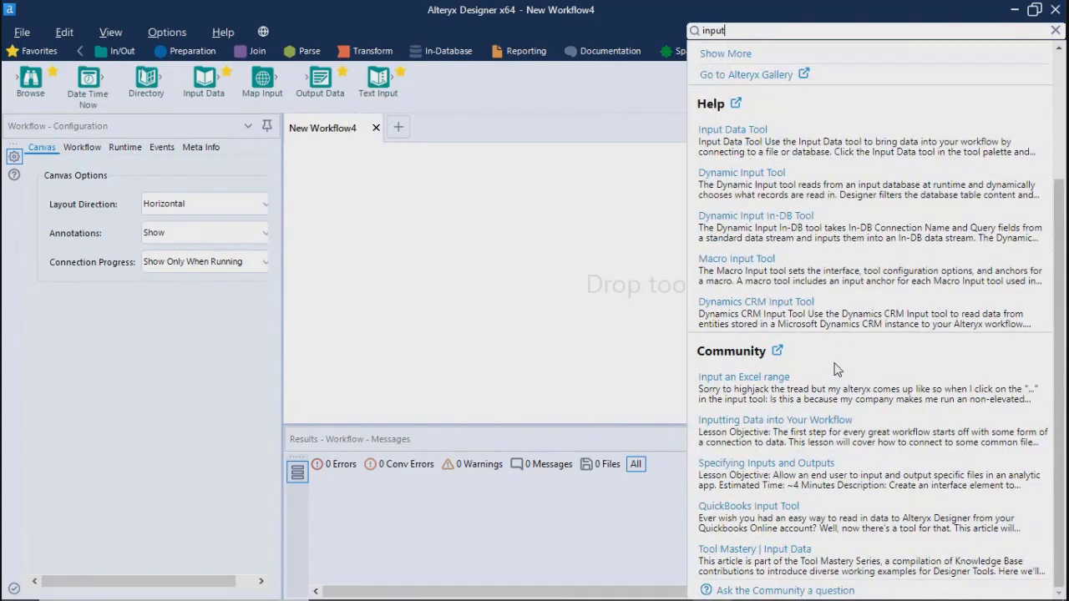
pyautogui.scroll(2, 835, 370)
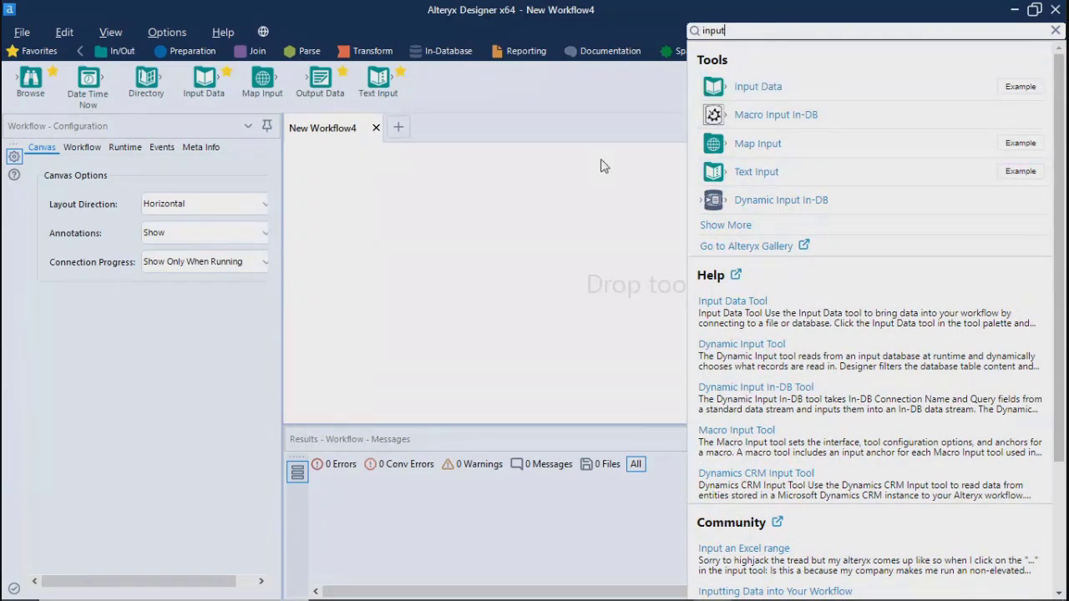
pyautogui.scroll(-3, 806, 398)
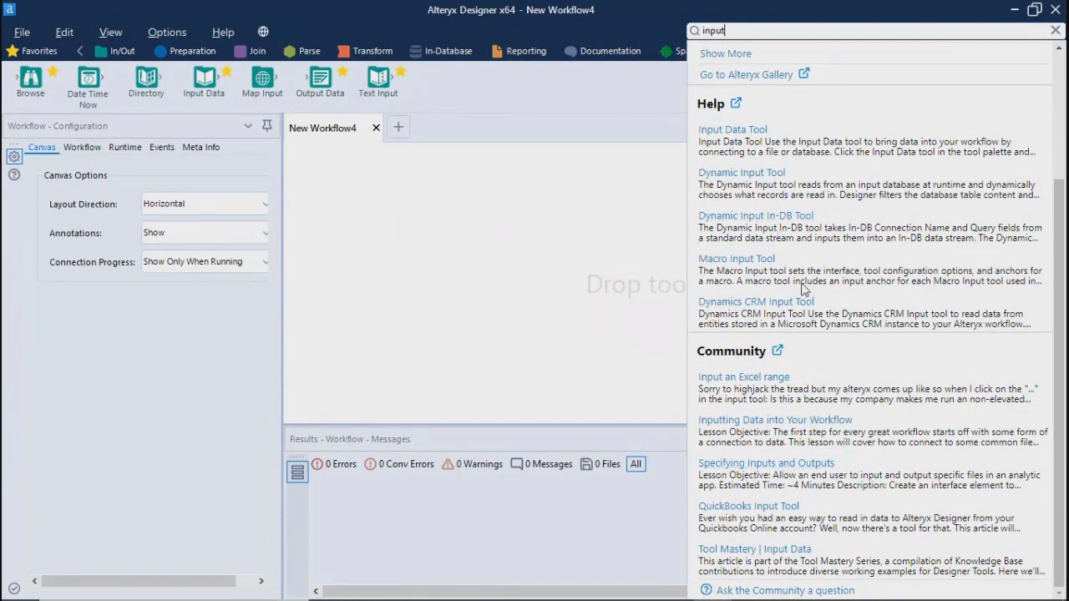
pyautogui.scroll(3, 802, 288)
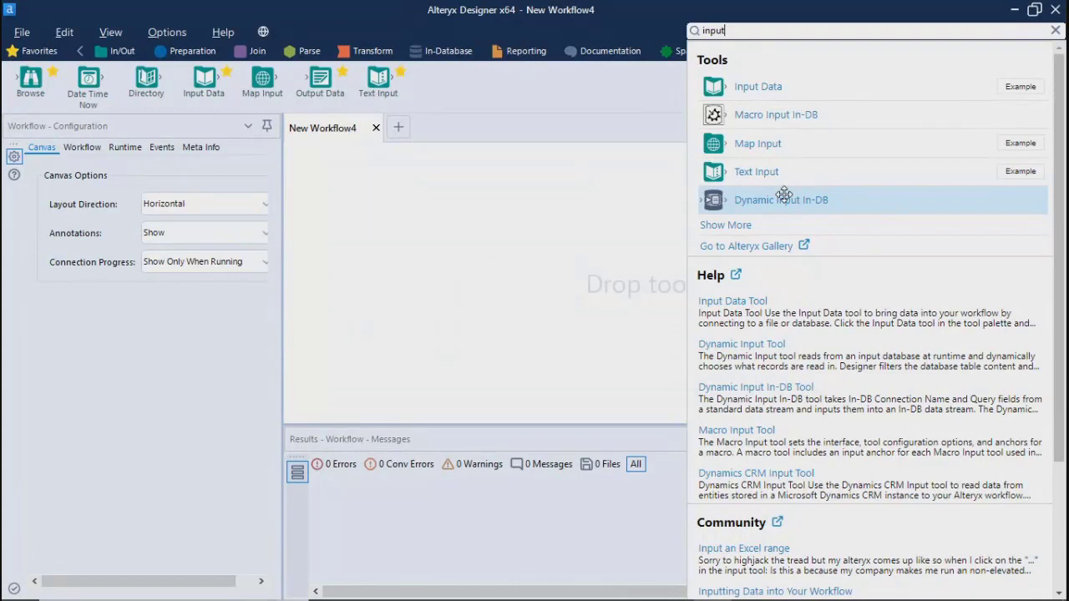
pyautogui.click(504, 263)
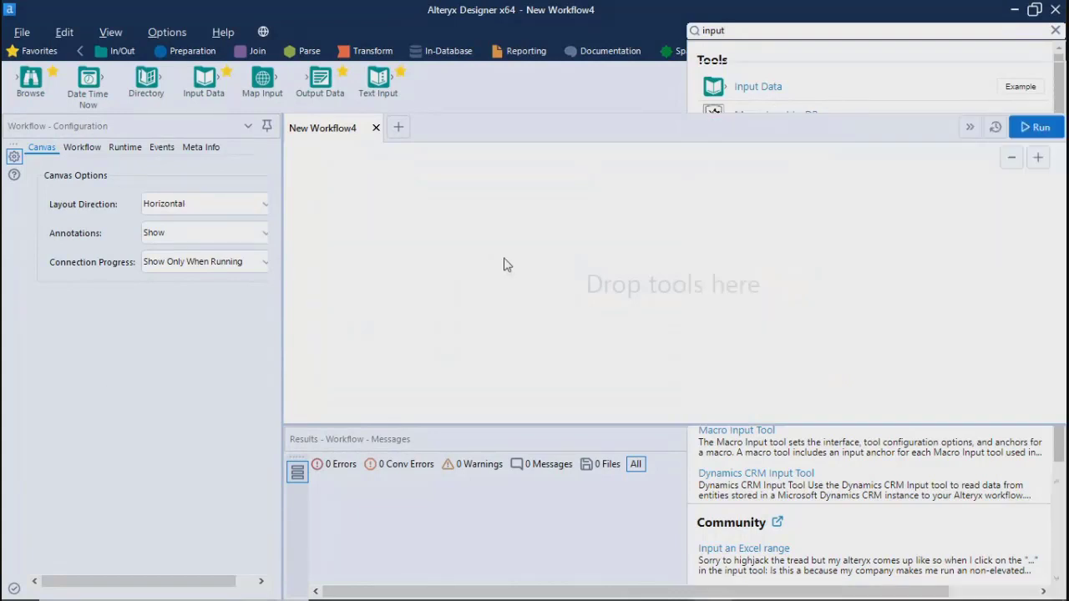
# Step: Place a Date Time Now tool on the empty canvas and show its Navigation view of connected tools
pyautogui.moveTo(88, 80); pyautogui.dragTo(377, 212)
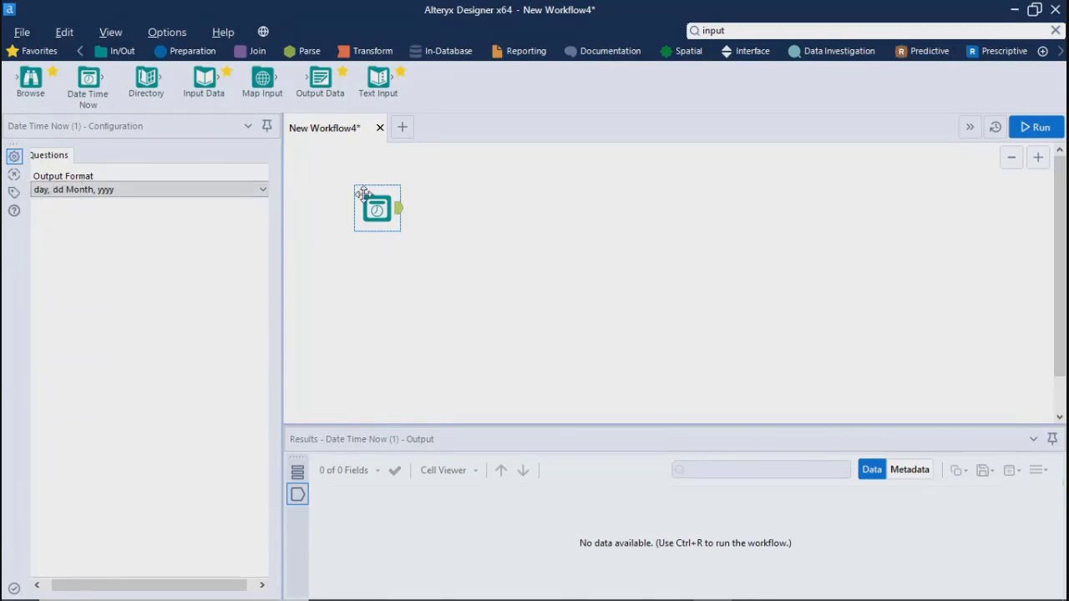
pyautogui.click(14, 175)
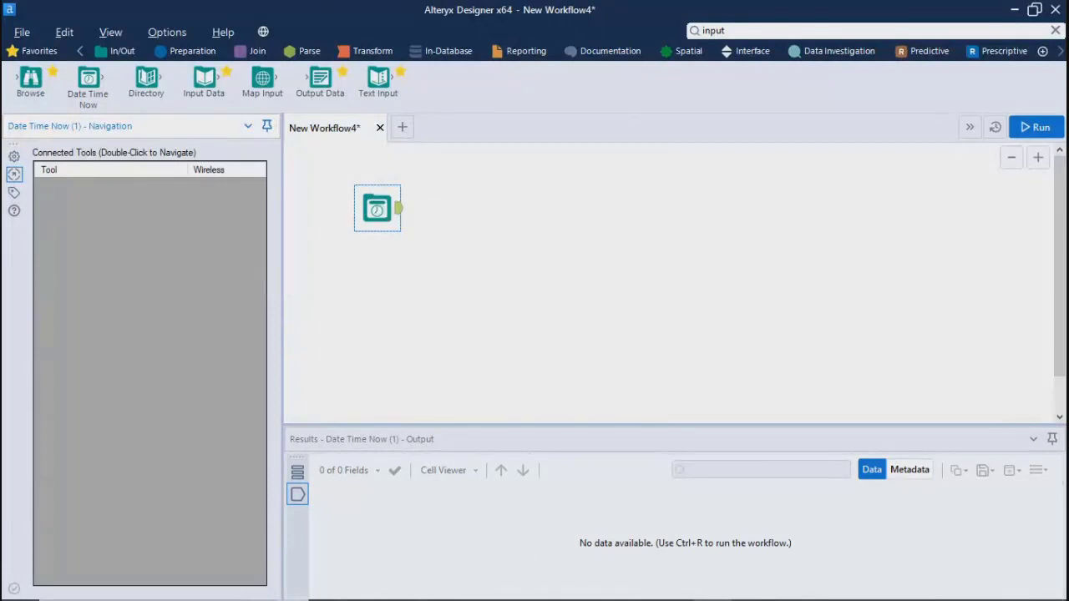
# Step: Switch to the AnyMeeting browser window, check an attendee's audio status in the attendee list, and return to Alteryx Designer
pyautogui.moveTo(538, 569)
pyautogui.moveTo(482, 585)
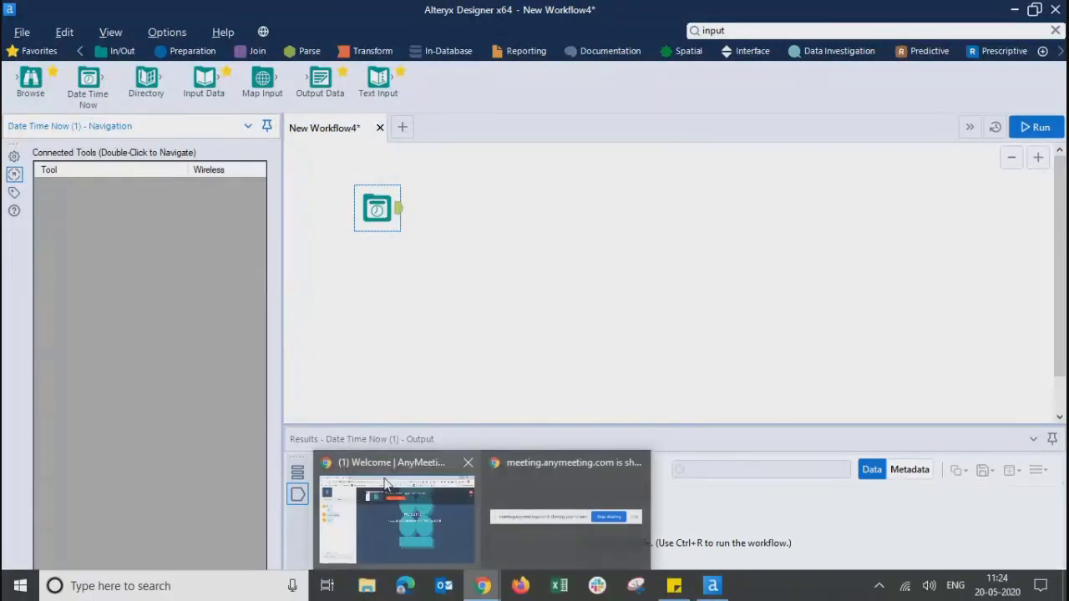
pyautogui.click(386, 486)
pyautogui.click(72, 164)
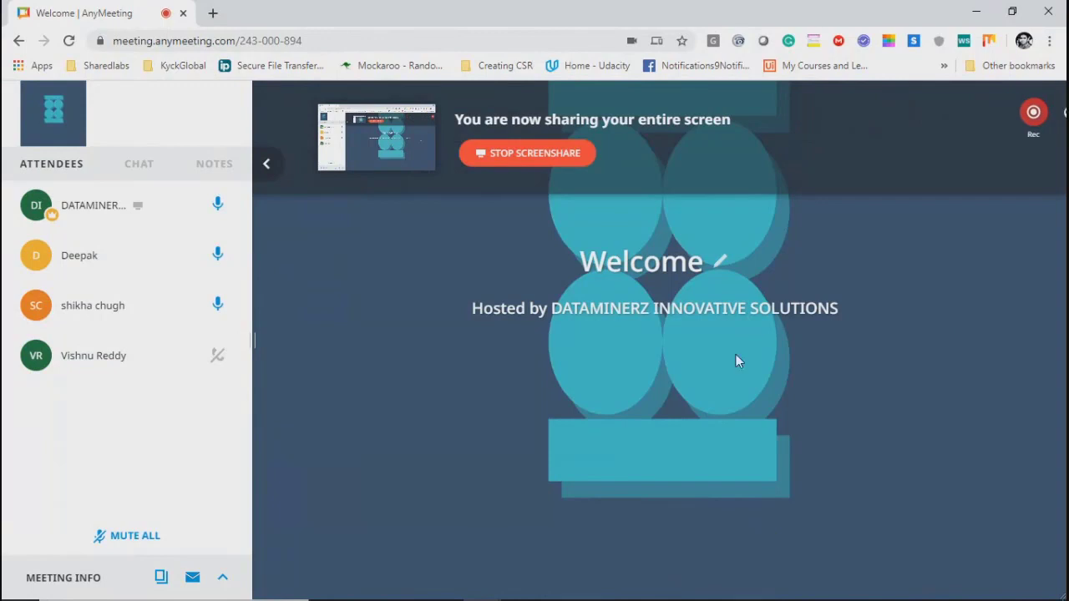
pyautogui.moveTo(218, 354)
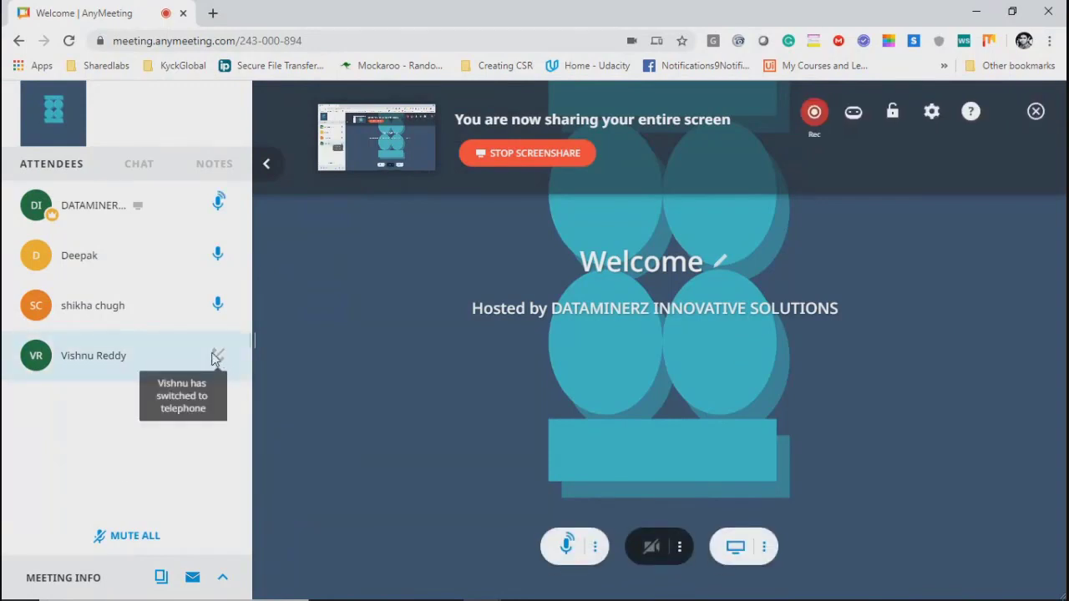
pyautogui.click(974, 14)
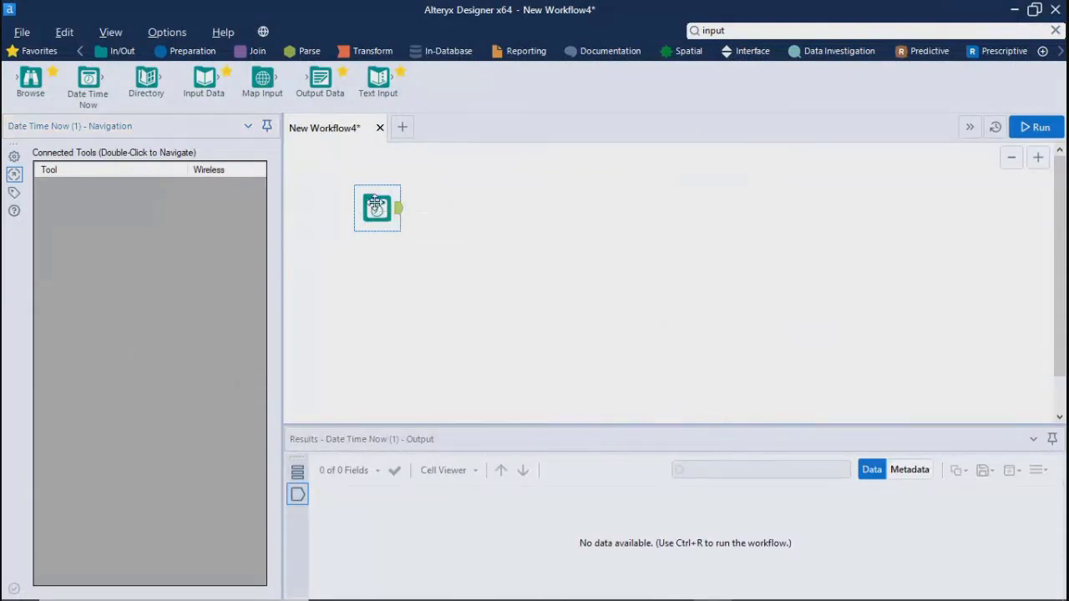
# Step: Move the Date Time Now tool further along the canvas and show the workflow's configuration followed by the tool's own configuration
pyautogui.moveTo(375, 203); pyautogui.dragTo(507, 222)
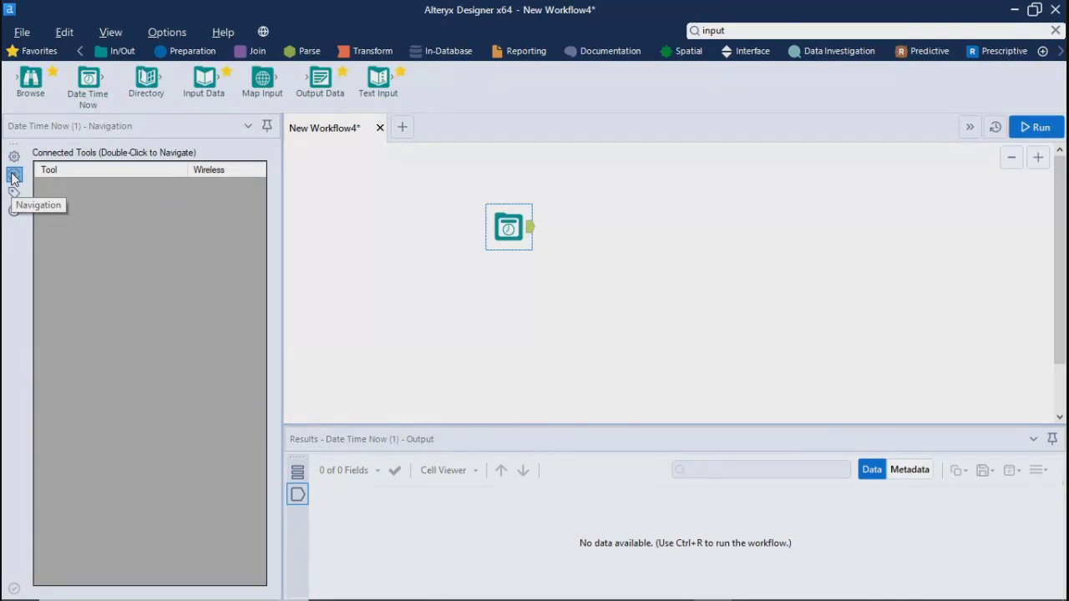
pyautogui.click(630, 275)
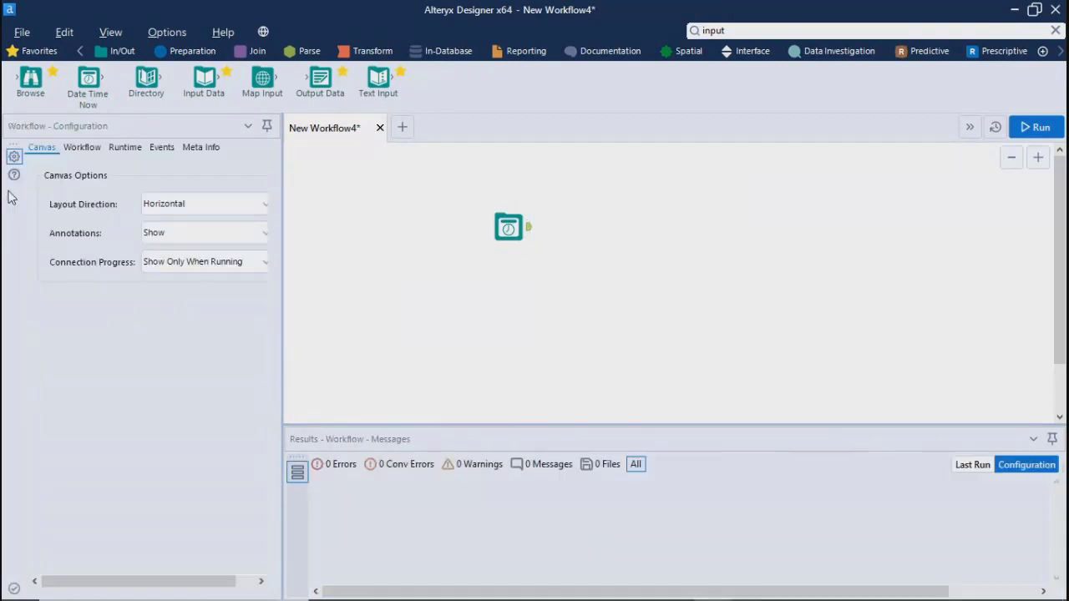
pyautogui.click(519, 221)
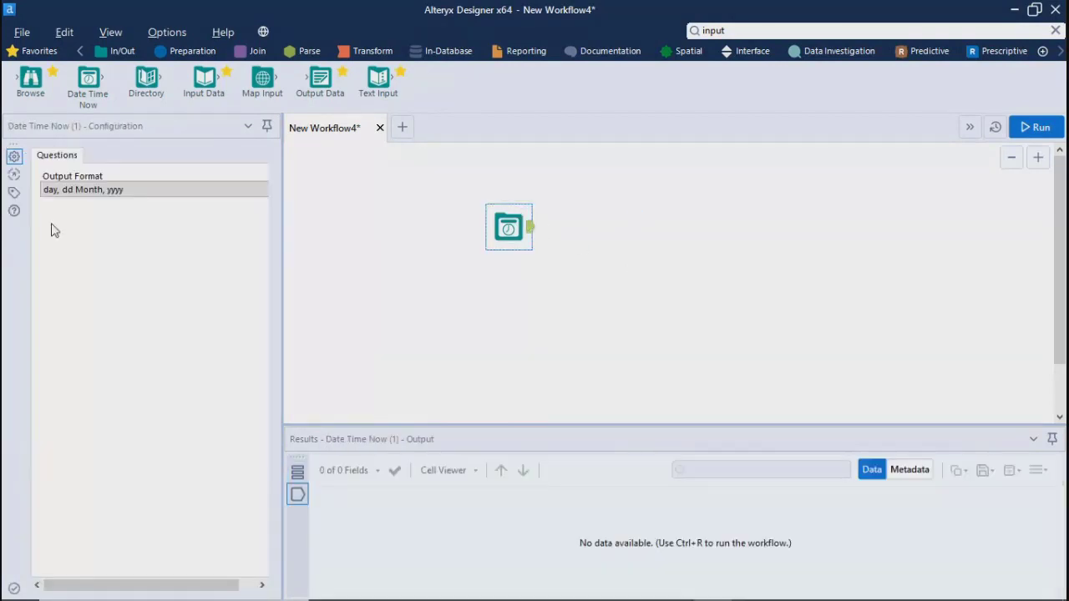
# Step: Try the annotation text "asasa" on the Date Time Now tool and clear it again
pyautogui.click(13, 201)
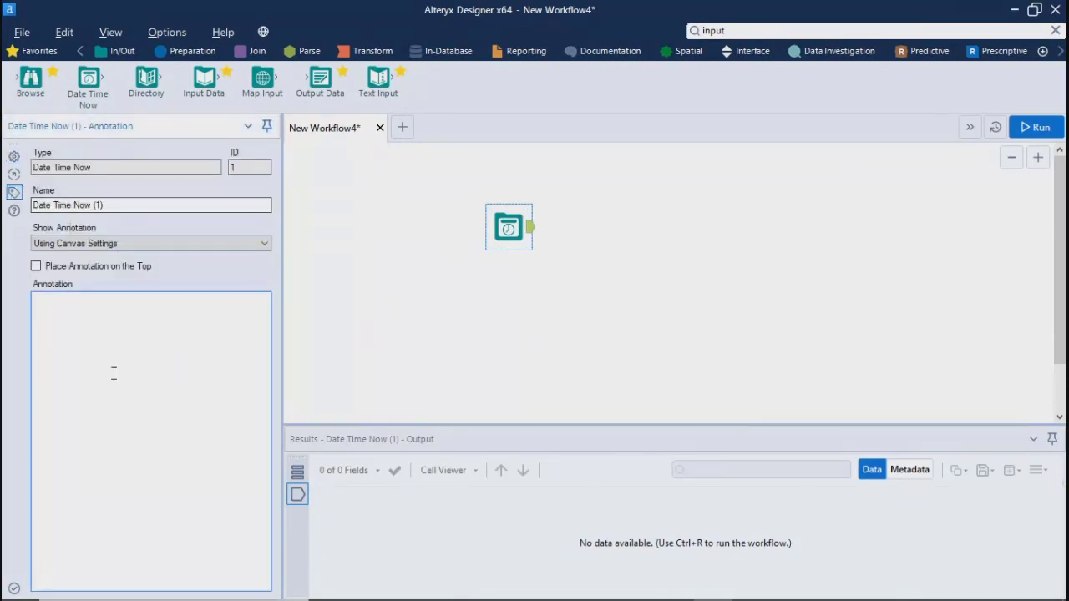
pyautogui.click(102, 365)
pyautogui.write('asasa')
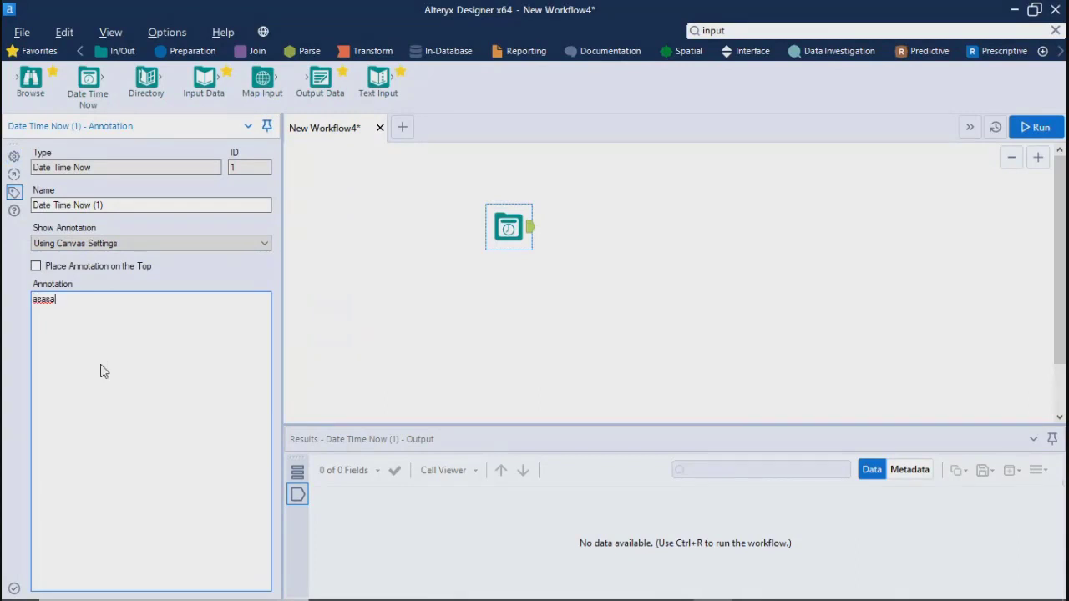
pyautogui.press('BackSpace')
pyautogui.press('BackSpace')
pyautogui.press('BackSpace')
pyautogui.press('BackSpace')
pyautogui.moveTo(429, 275); pyautogui.dragTo(634, 414)
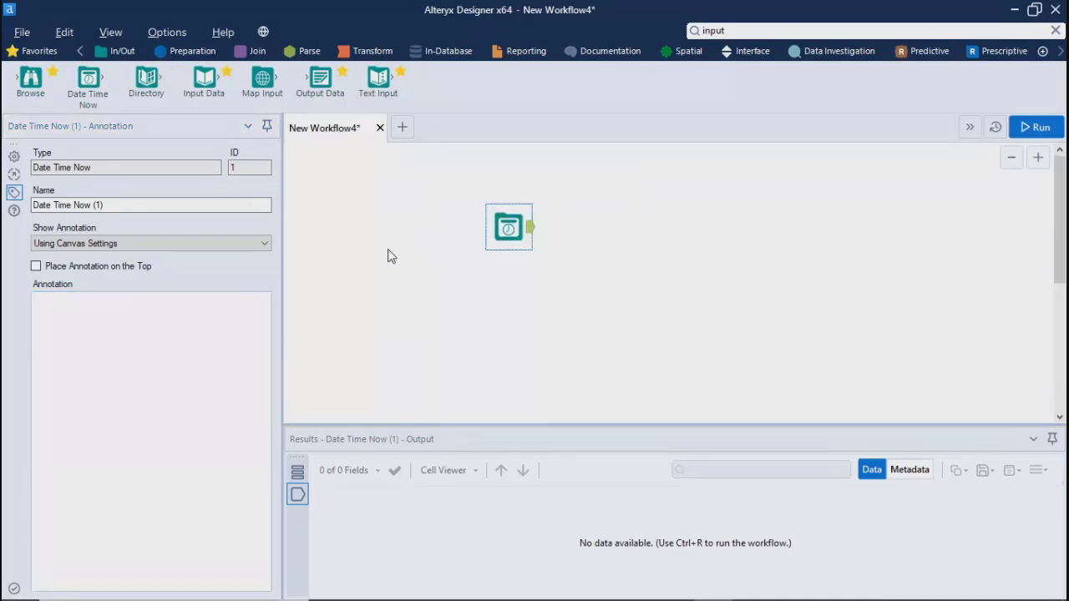
pyautogui.moveTo(384, 277); pyautogui.dragTo(668, 392)
pyautogui.click(688, 275)
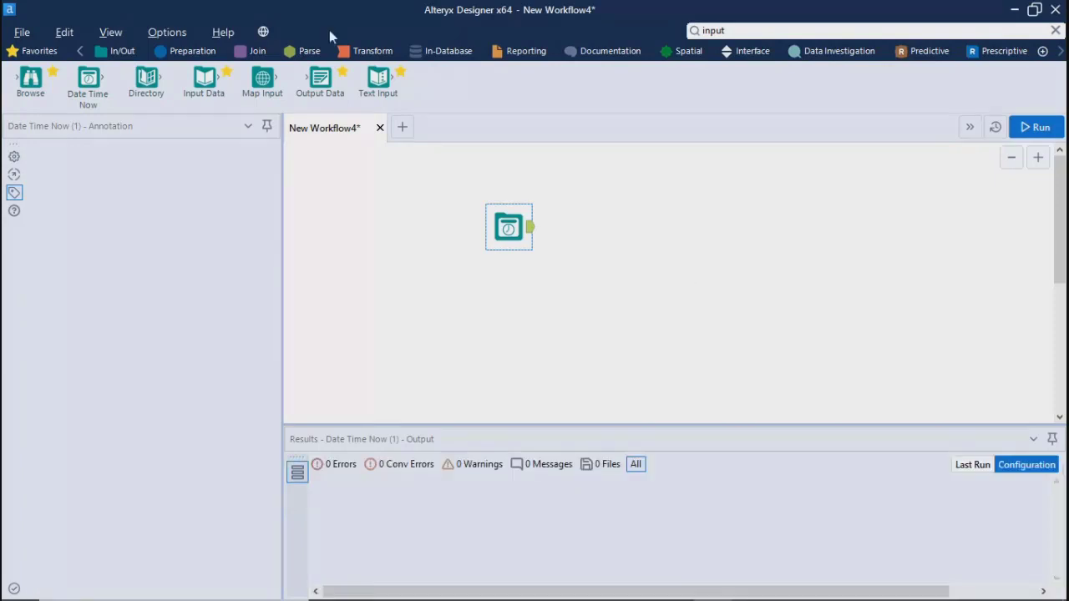
# Step: Open the online help page for the Date Time Now tool and bring it up in the browser
pyautogui.click(501, 213)
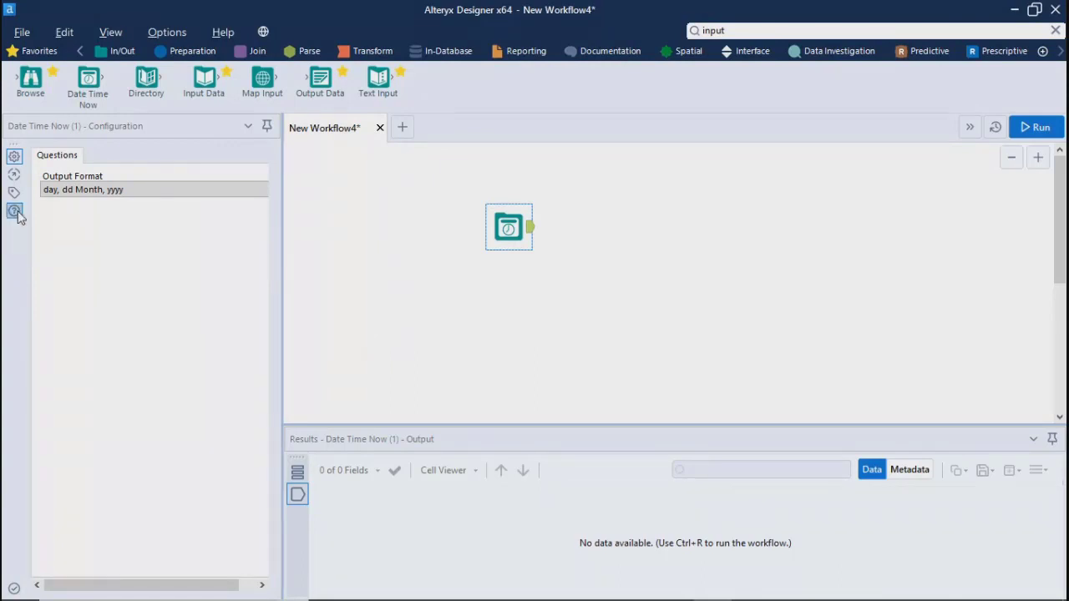
pyautogui.click(19, 216)
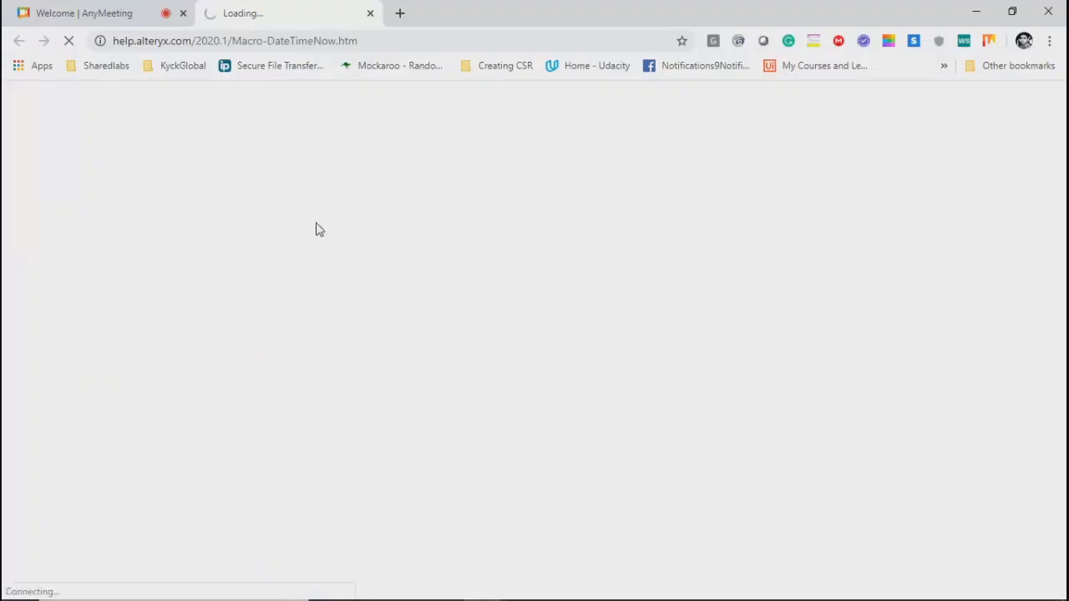
pyautogui.click(111, 14)
pyautogui.click(257, 17)
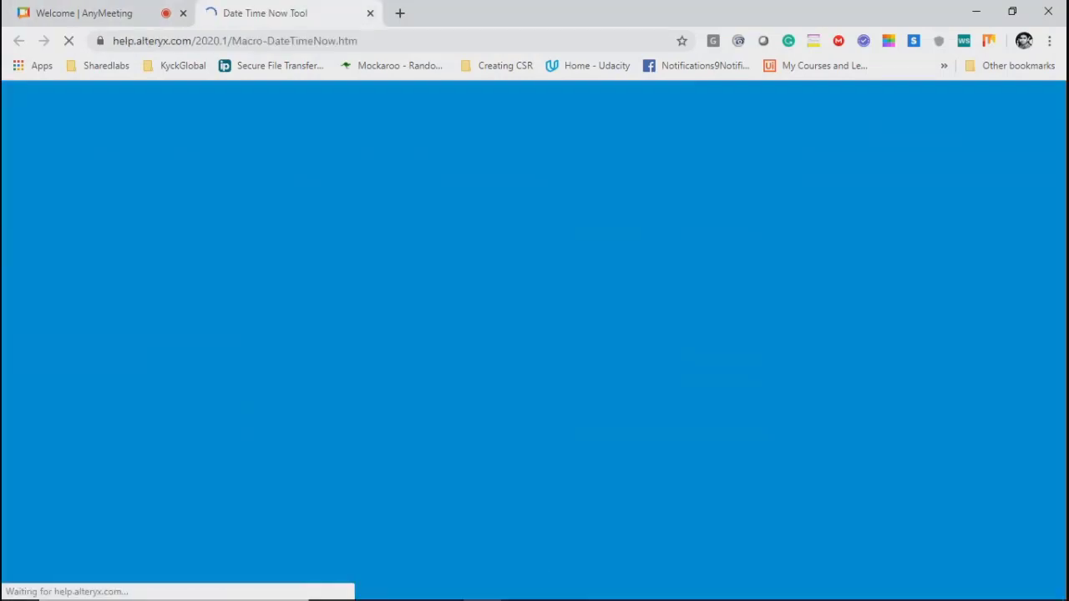
pyautogui.click(711, 586)
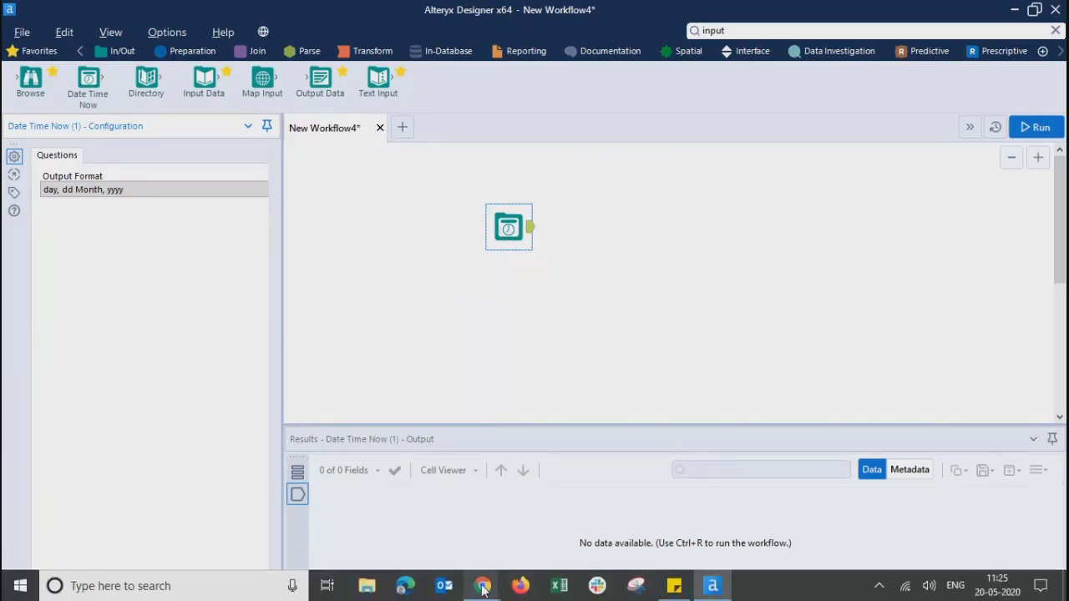
pyautogui.click(415, 484)
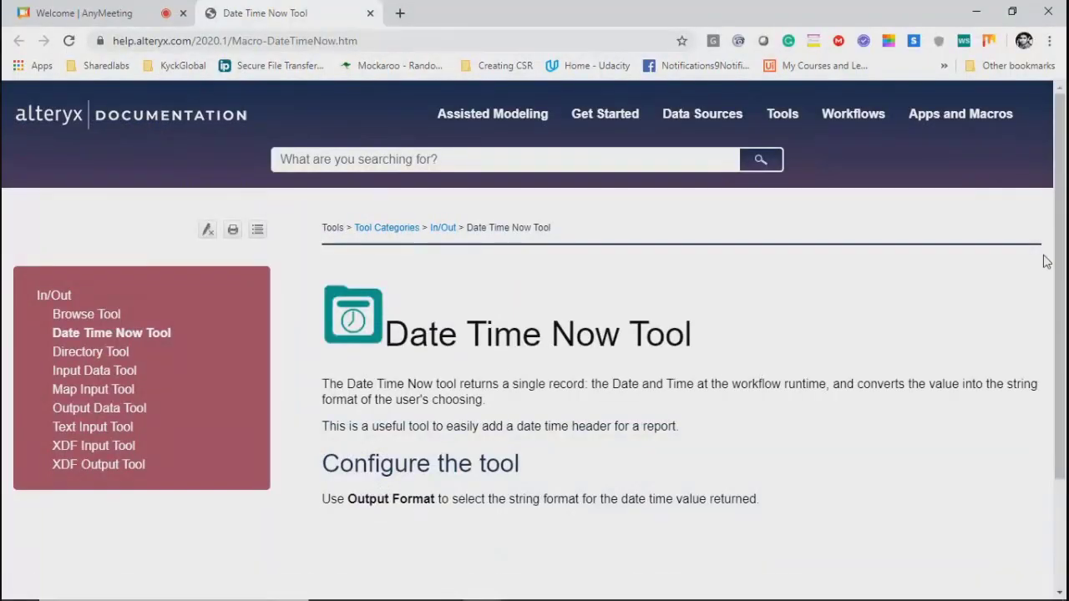
# Step: Read the Date Time Now Tool help page, reload it from the In/Out topic list, and return to the canvas in Alteryx Designer
pyautogui.moveTo(1058, 225); pyautogui.dragTo(1065, 512)
pyautogui.scroll(1, 855, 393)
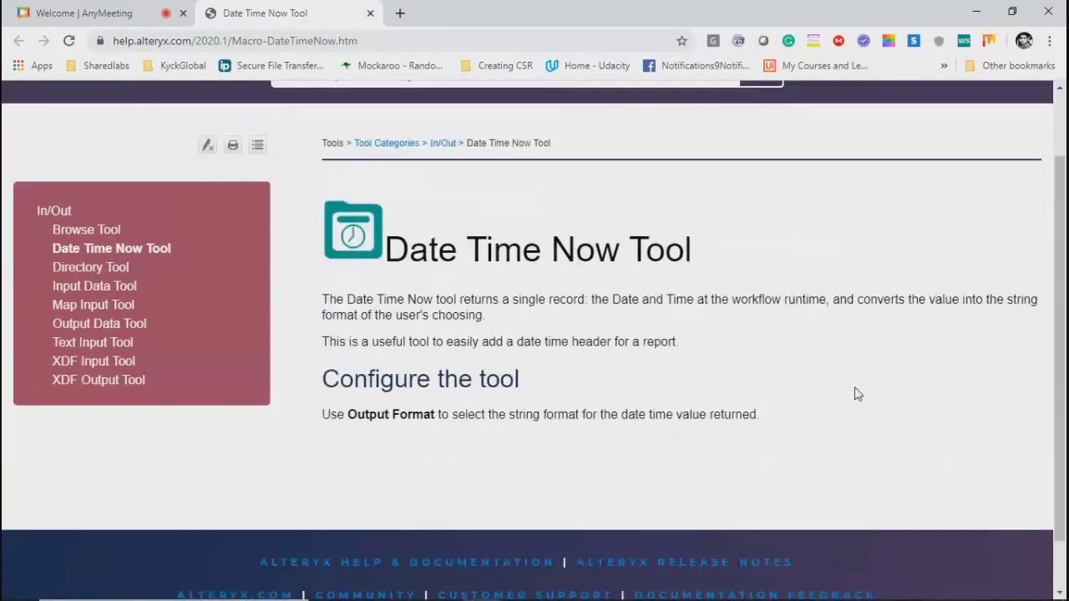
pyautogui.click(99, 254)
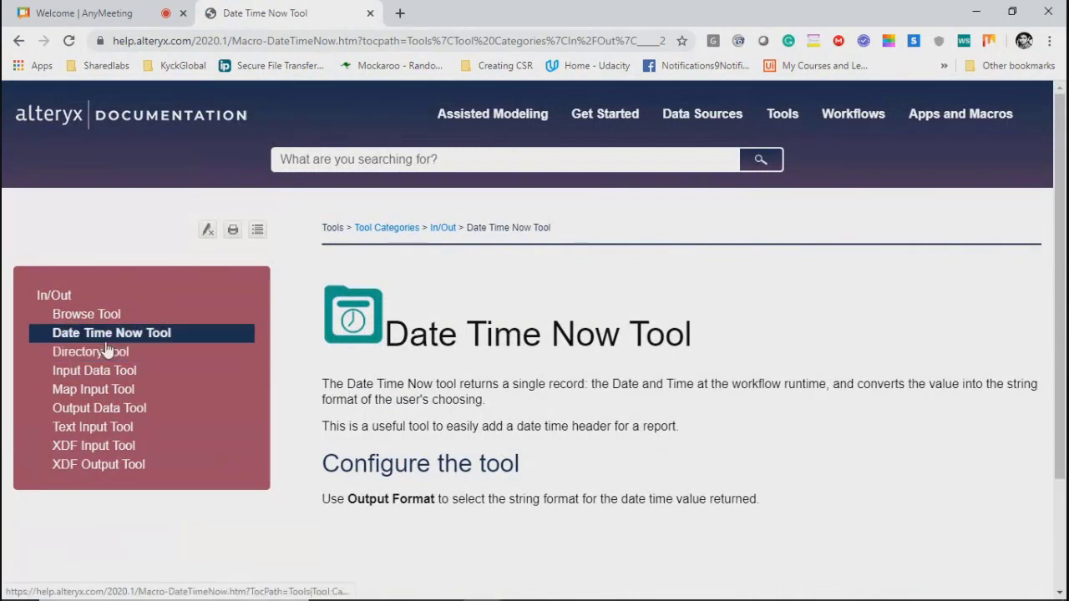
pyautogui.scroll(-3, 747, 418)
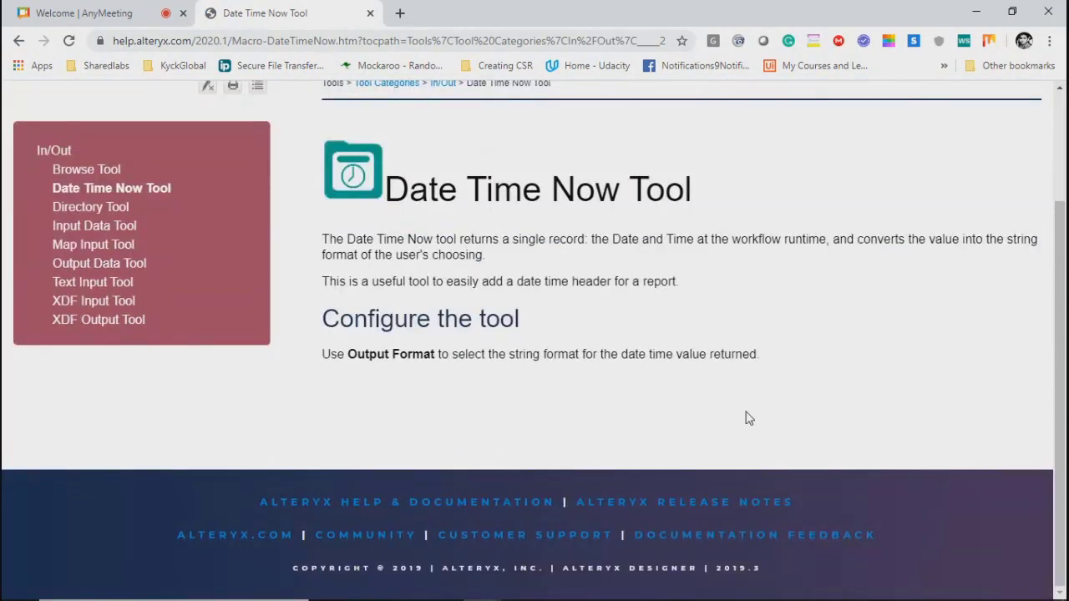
pyautogui.click(974, 10)
pyautogui.click(564, 367)
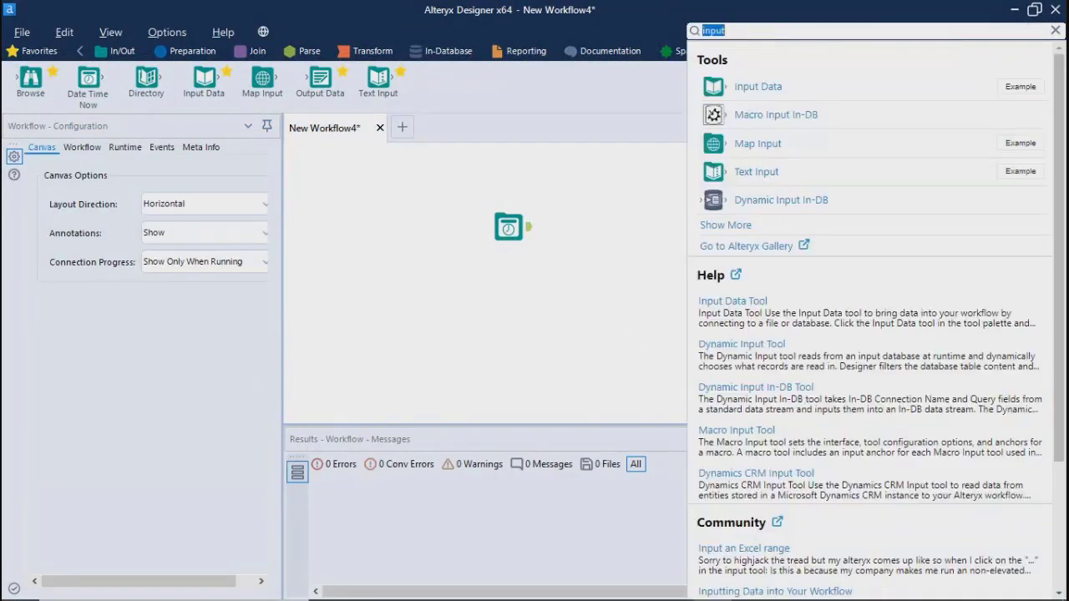
pyautogui.click(333, 368)
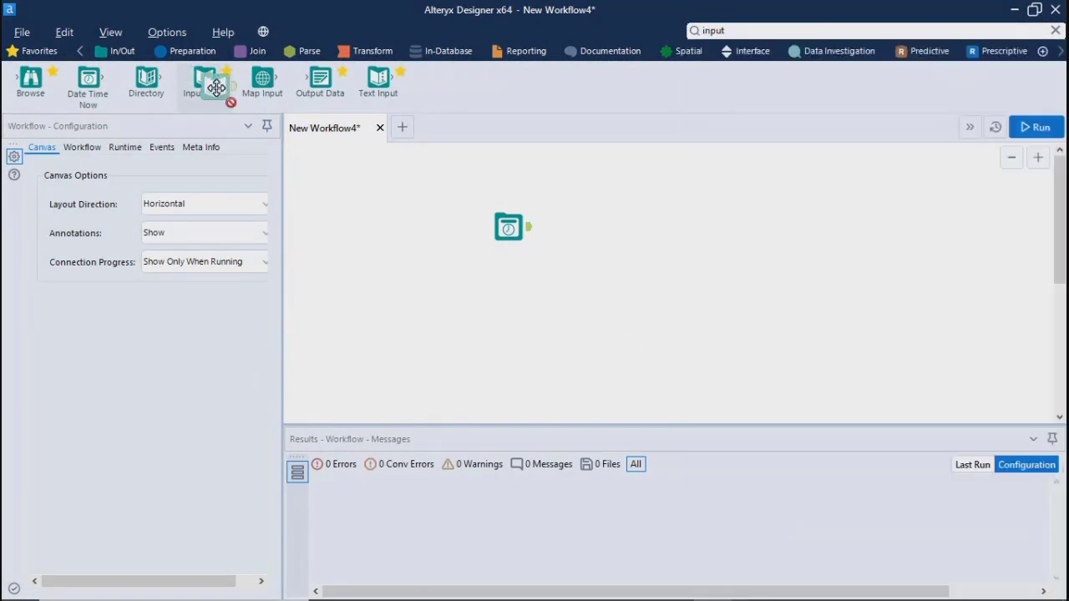
# Step: Delete the Date Time Now tool and place an Output Data tool on the emptied canvas
pyautogui.moveTo(214, 81)
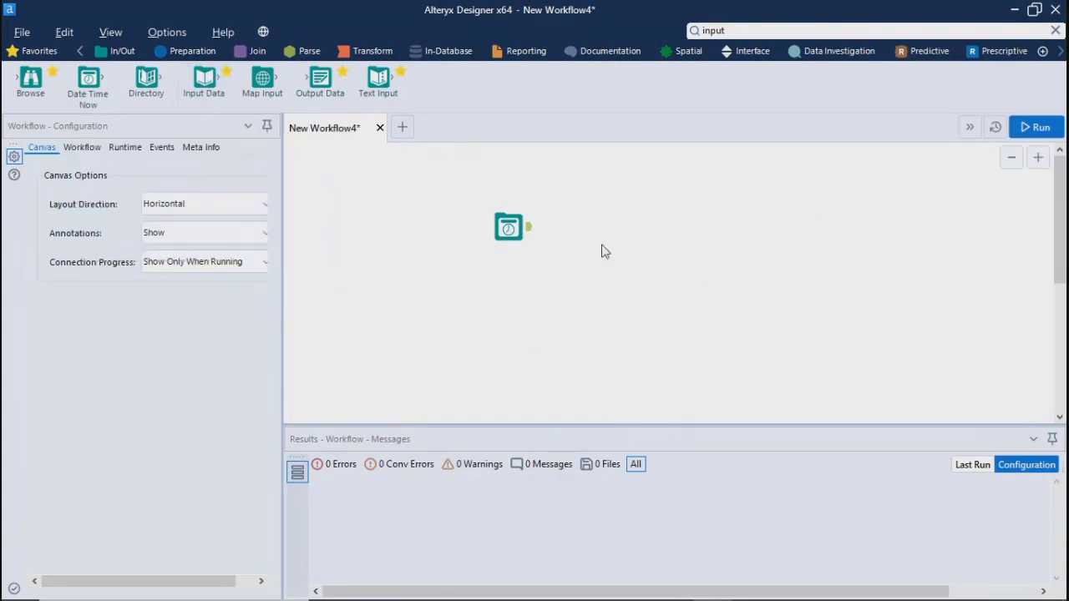
pyautogui.click(509, 227)
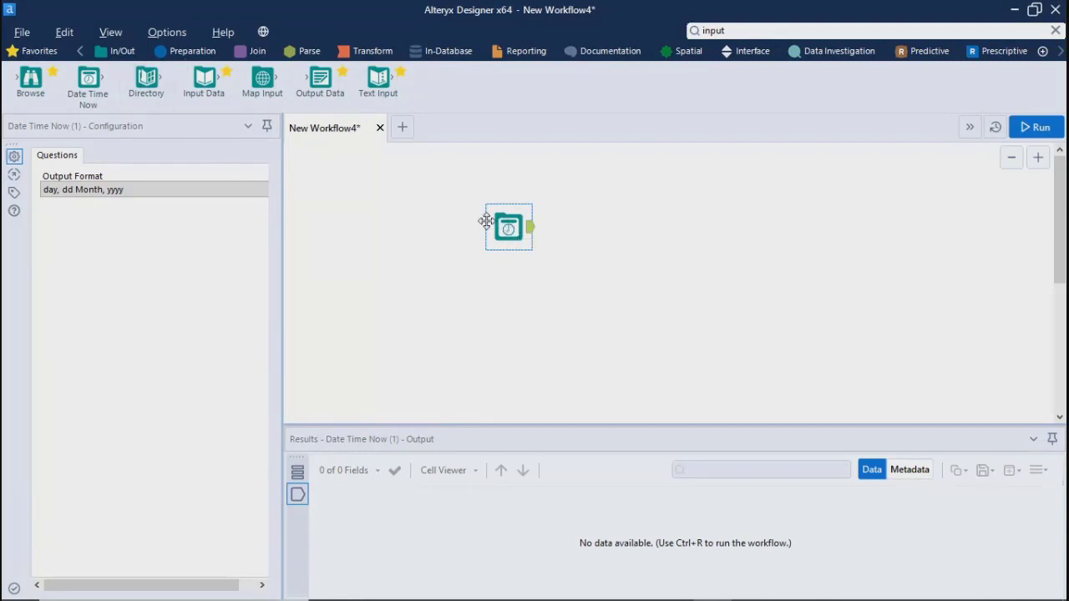
pyautogui.press('Delete')
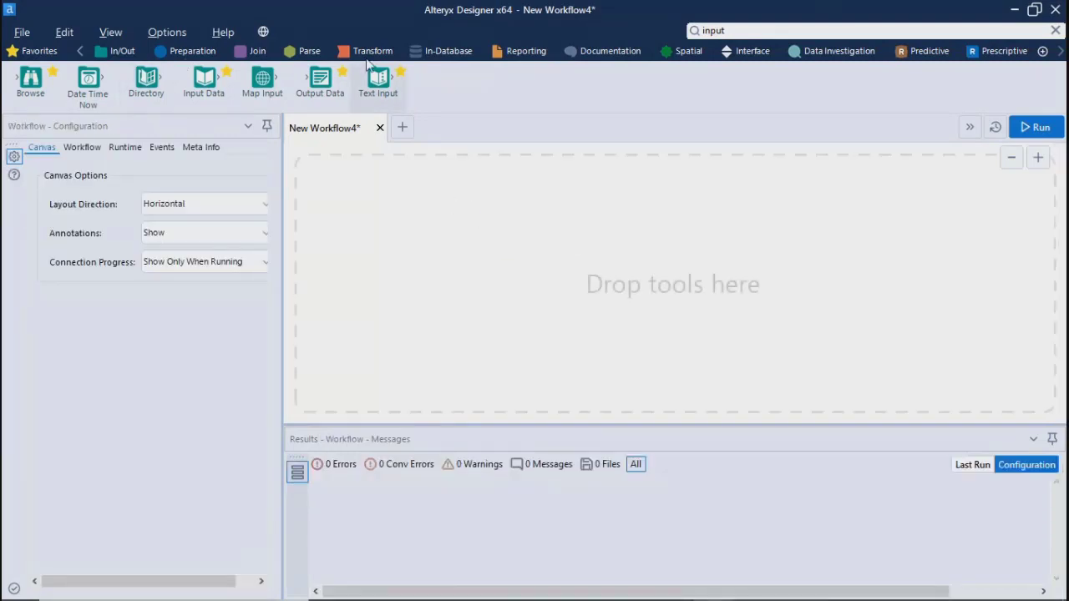
pyautogui.moveTo(320, 78); pyautogui.dragTo(441, 240)
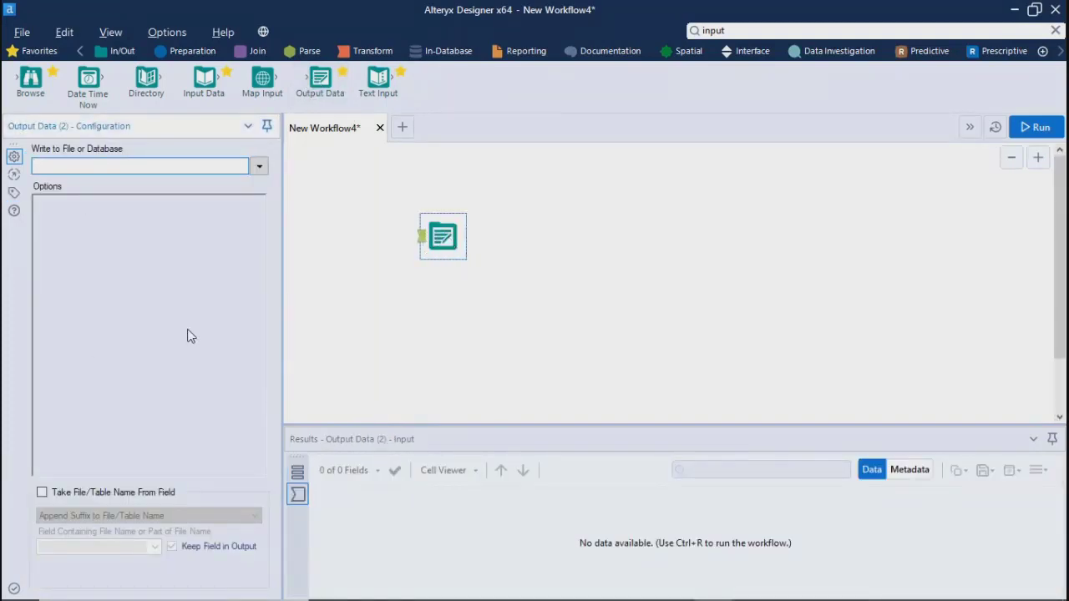
# Step: Show the Output Data tool's Navigation and Annotation views, and open its online help page
pyautogui.click(435, 256)
pyautogui.click(13, 174)
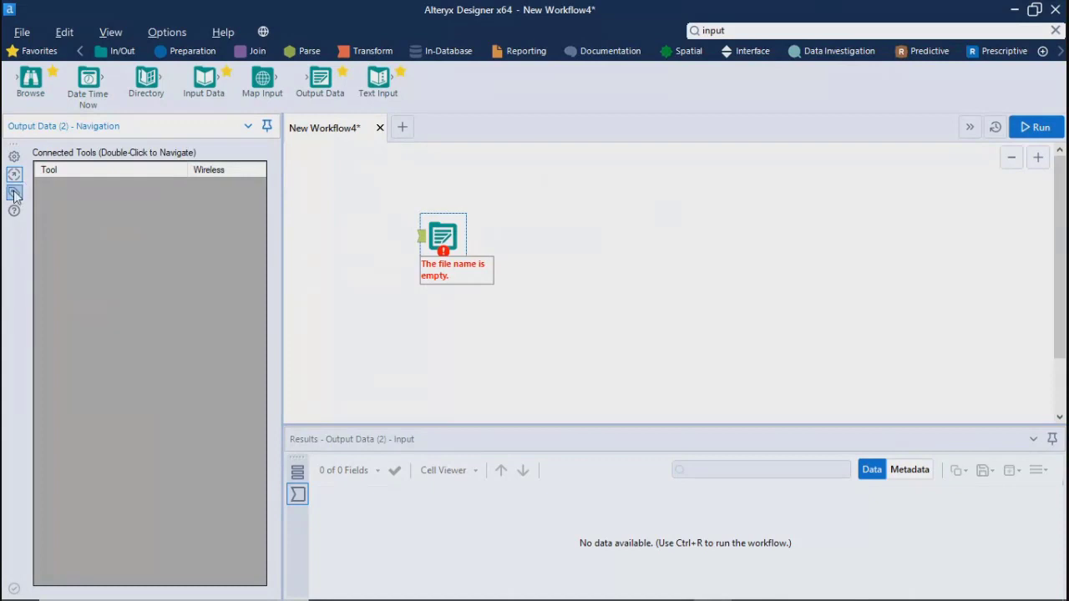
pyautogui.click(14, 192)
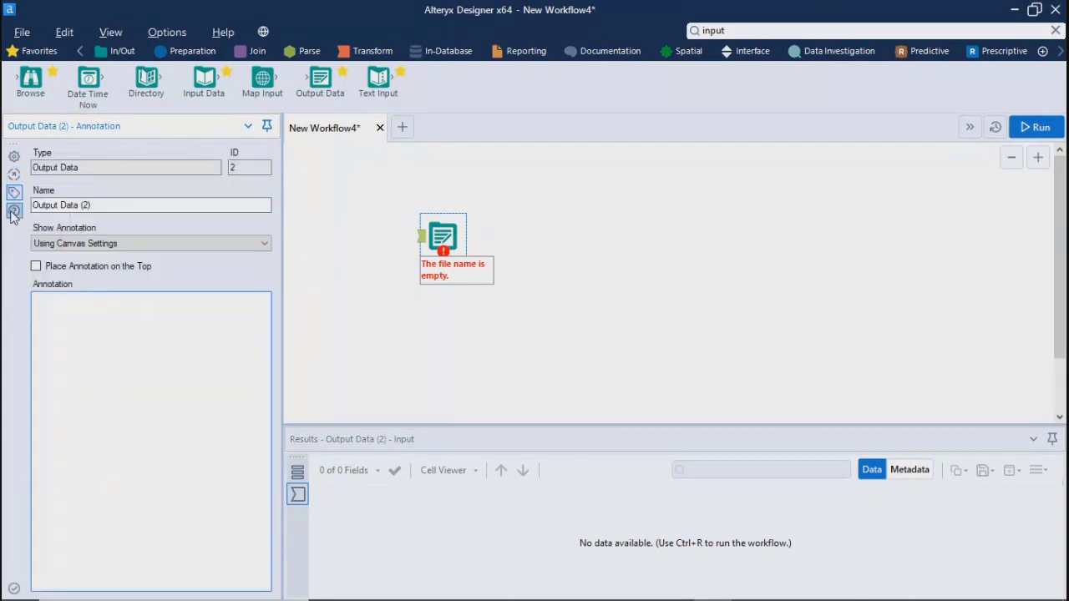
pyautogui.click(14, 211)
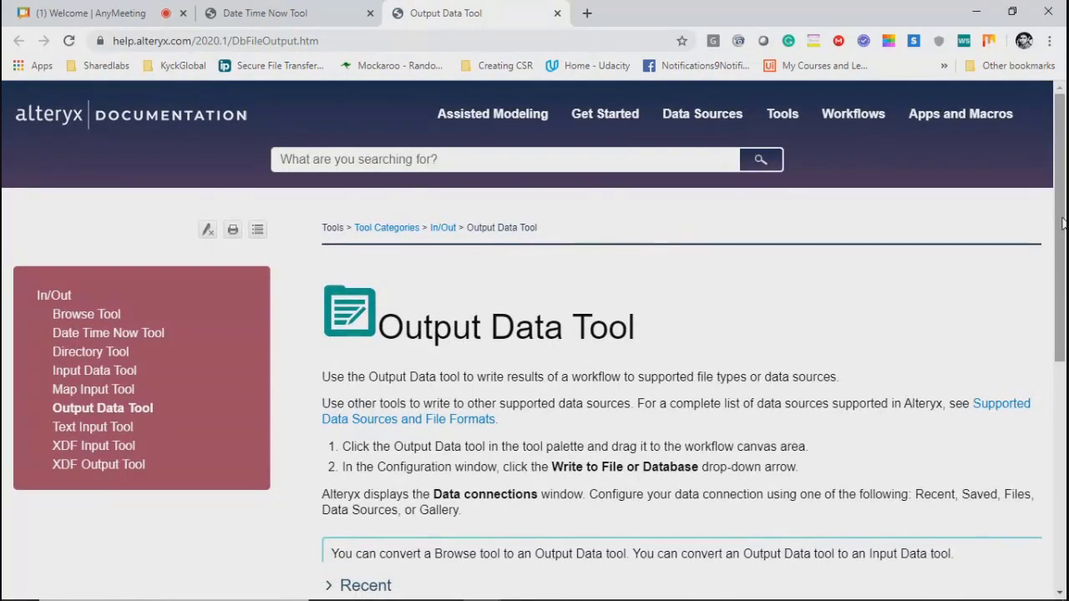
pyautogui.moveTo(1064, 222)
pyautogui.mouseDown()
pyautogui.moveTo(1065, 436)
pyautogui.moveTo(1064, 209)
pyautogui.mouseUp()
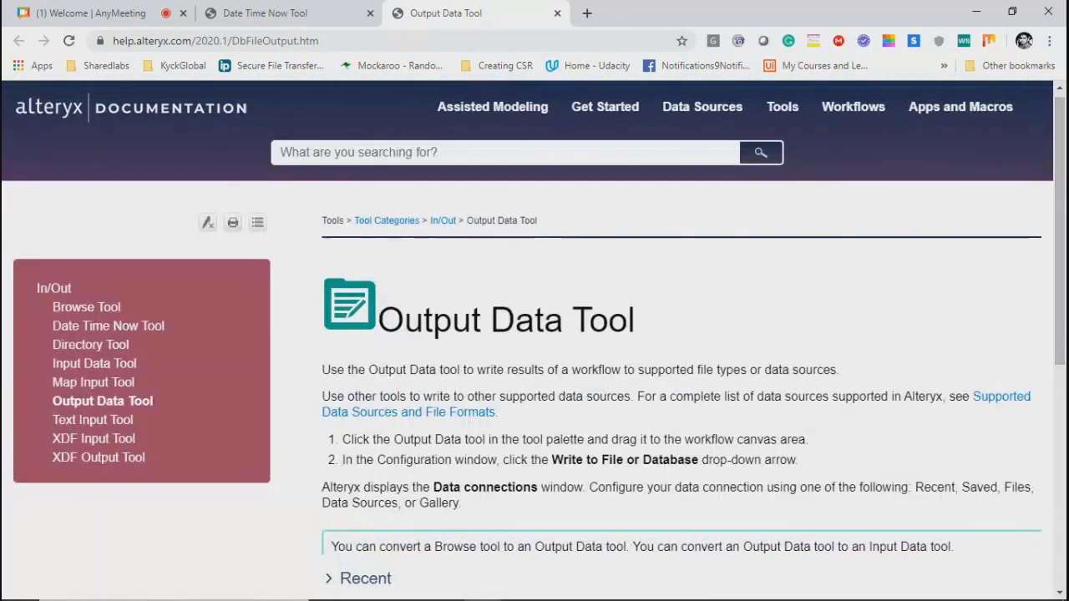
# Step: Close the Output Data and Date Time Now help pages and return to Alteryx Designer
pyautogui.click(555, 13)
pyautogui.click(369, 13)
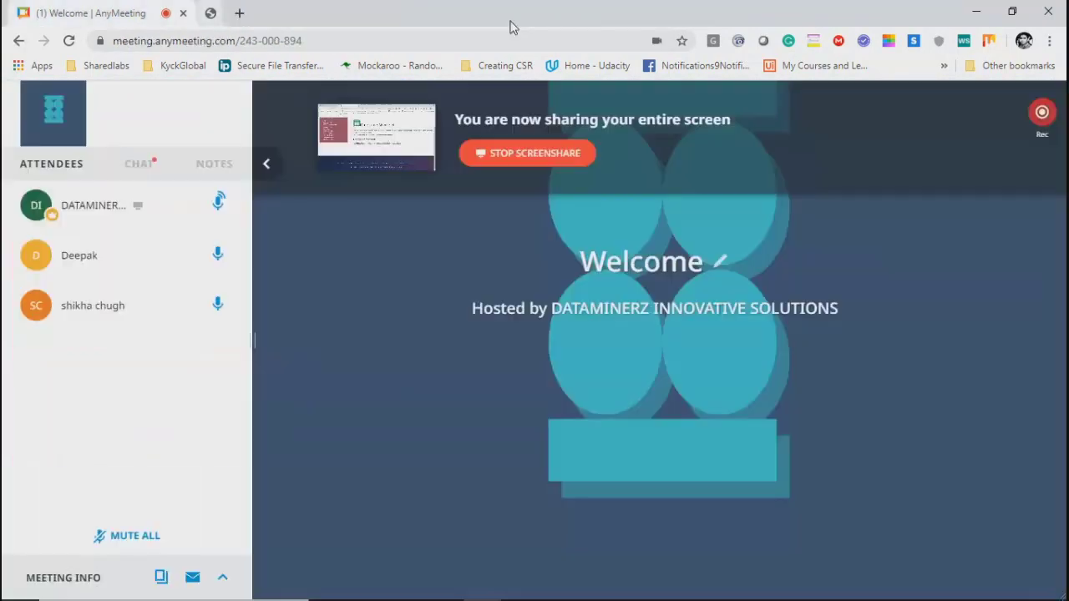
pyautogui.click(976, 12)
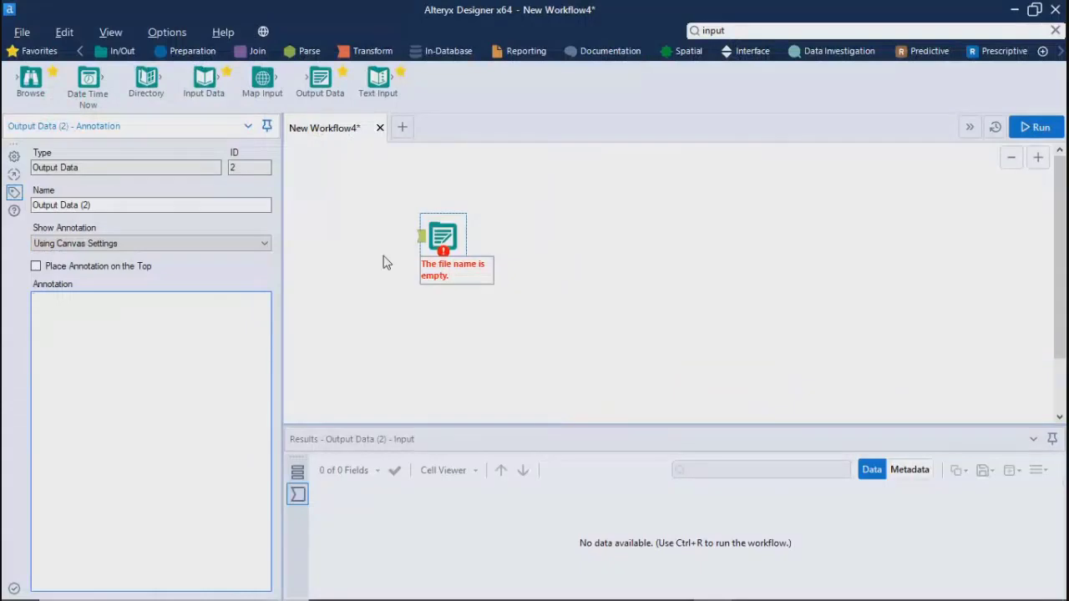
# Step: Show the Output Data tool's configuration with its file format options, and delete the tool from the canvas
pyautogui.click(392, 318)
pyautogui.click(443, 238)
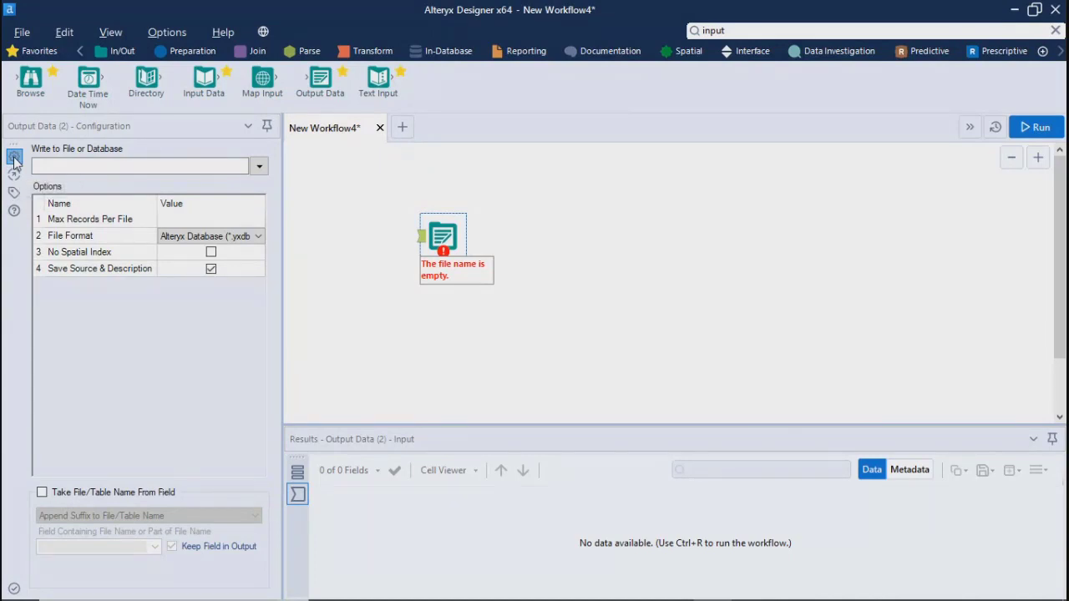
pyautogui.click(600, 304)
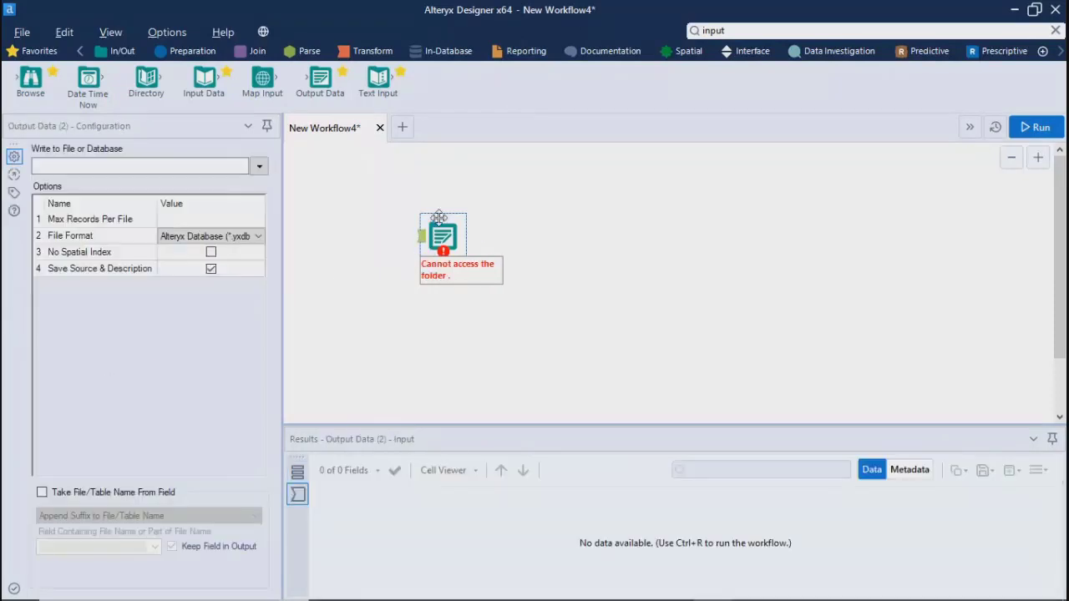
pyautogui.click(439, 218)
pyautogui.press('Delete')
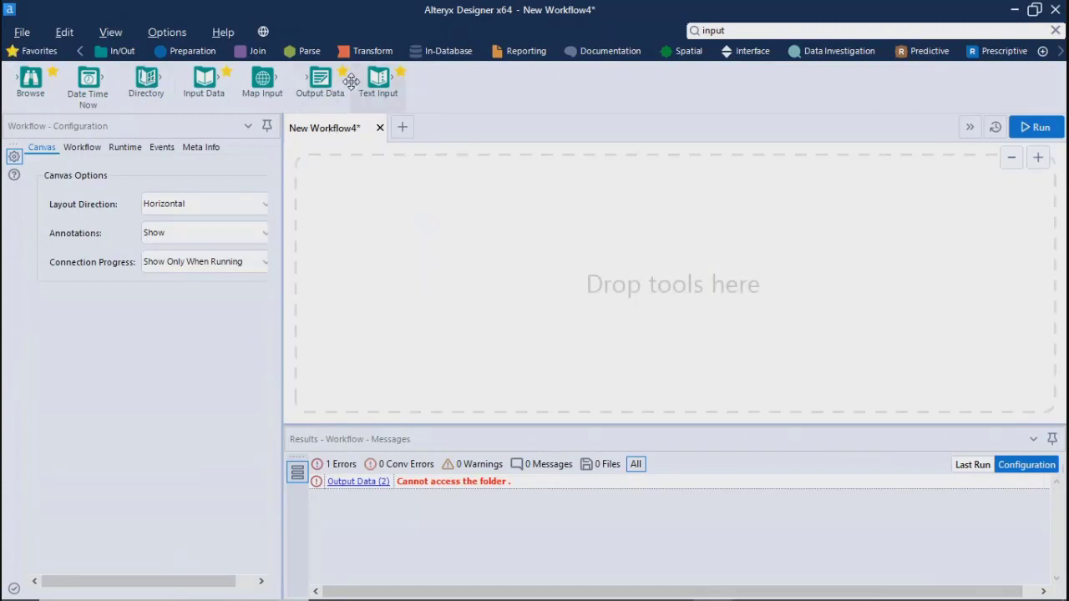
# Step: Open the example workflow for the Join Multiple tool from the Join category
pyautogui.click(260, 55)
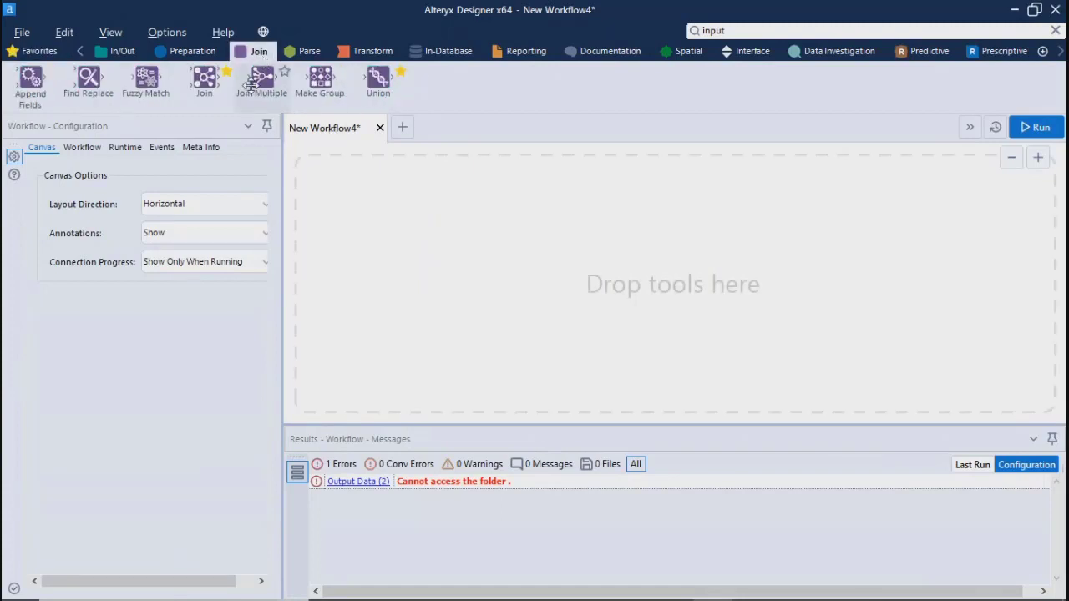
pyautogui.moveTo(260, 77); pyautogui.dragTo(259, 77)
pyautogui.moveTo(258, 78)
pyautogui.click(180, 229)
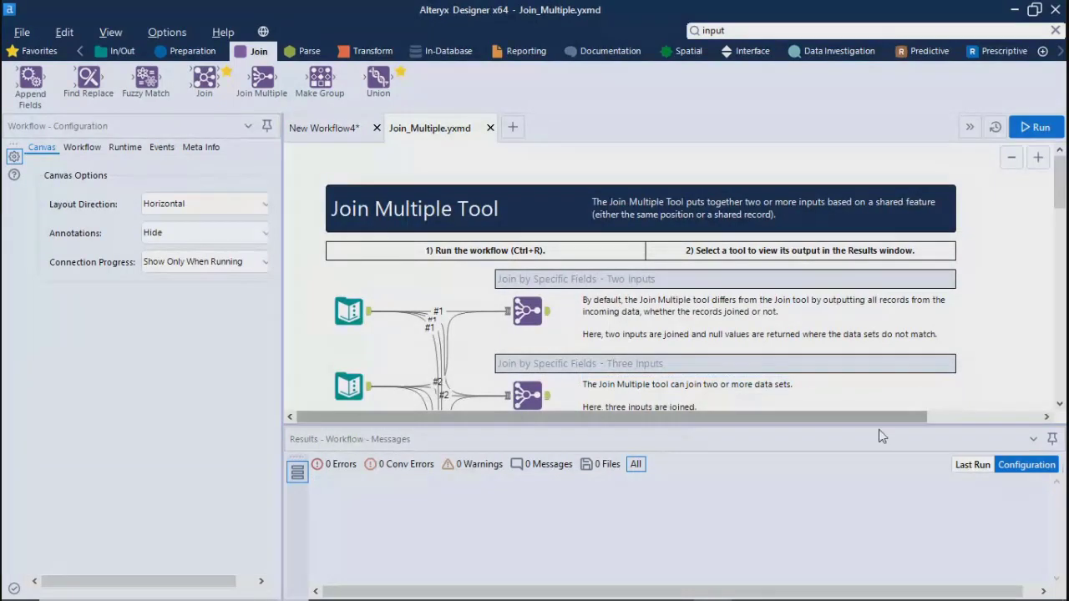
# Step: Collapse the Results window and examine the configurations of the Text Input tools and the two-input Join Multiple tool in the example
pyautogui.click(1053, 438)
pyautogui.moveTo(1059, 219); pyautogui.dragTo(1053, 351)
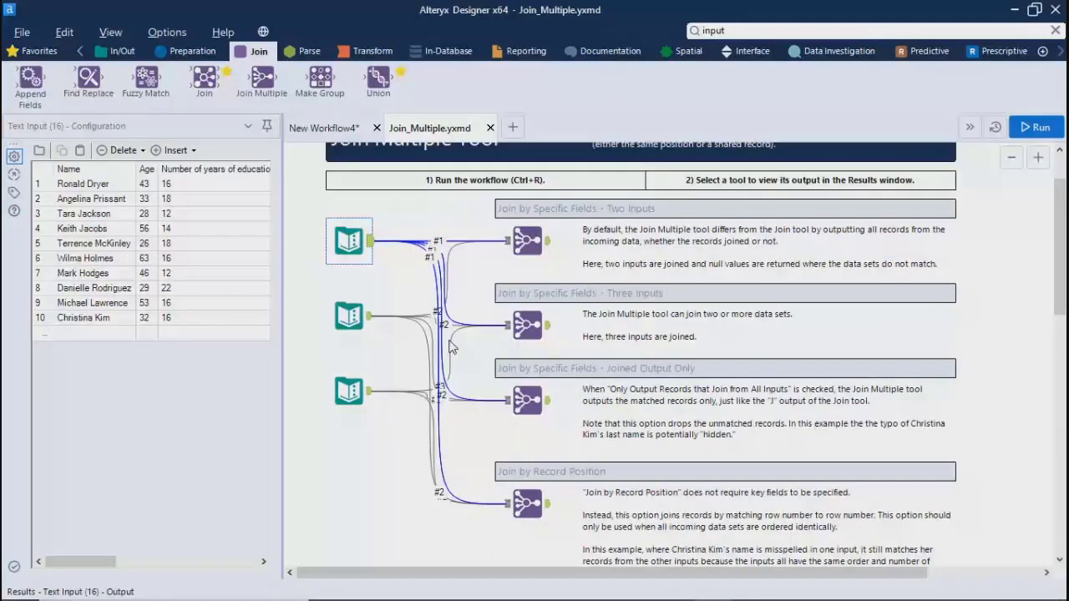
pyautogui.click(349, 390)
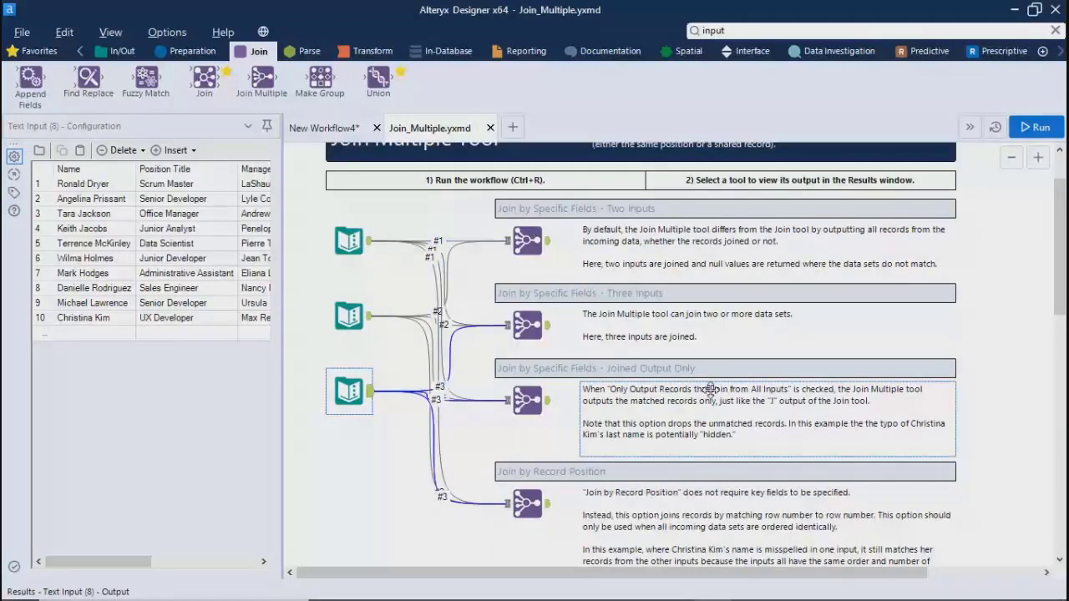
pyautogui.click(527, 240)
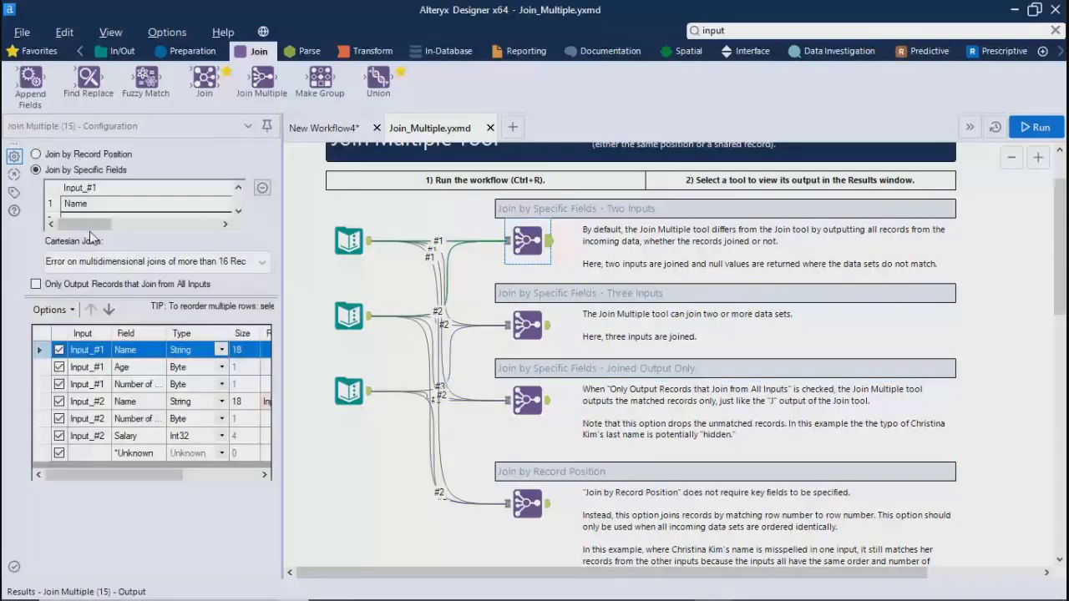
# Step: Select the Join by Record Position tool in the Join Multiple example and run the workflow
pyautogui.click(130, 170)
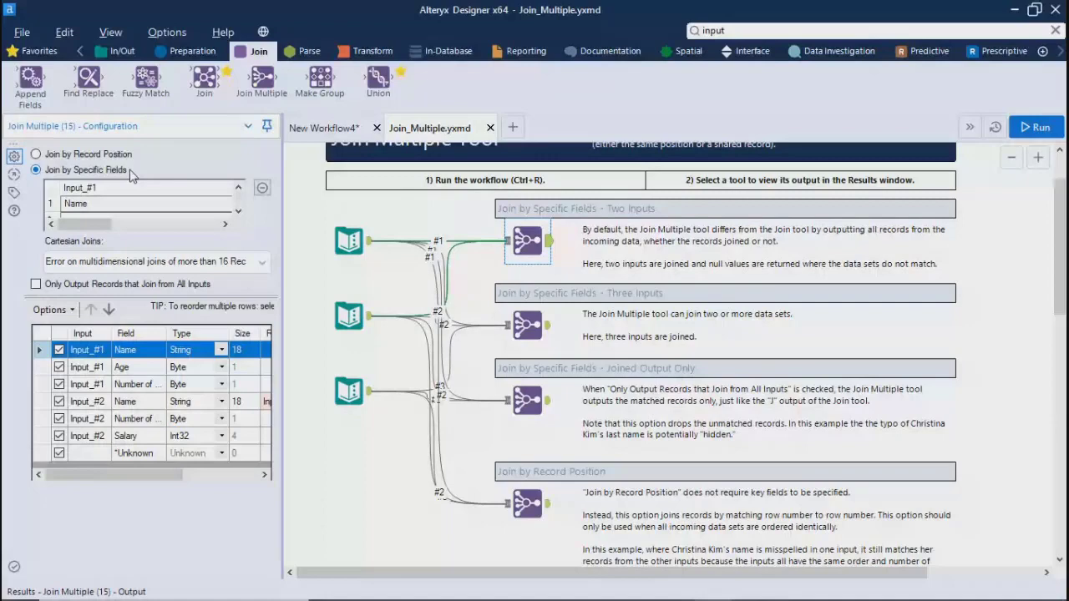
pyautogui.click(517, 505)
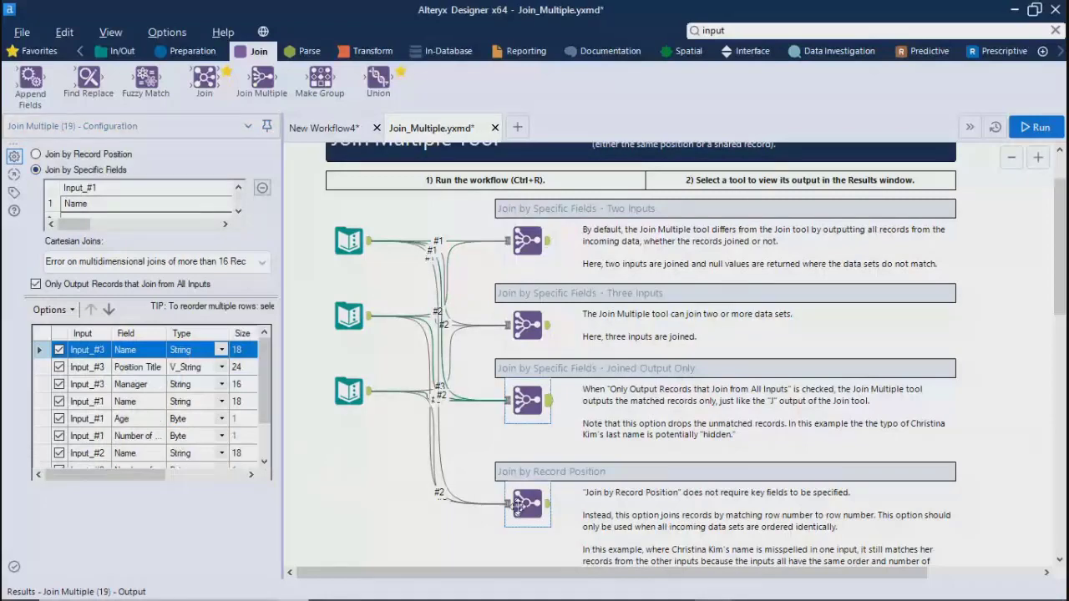
pyautogui.click(1036, 128)
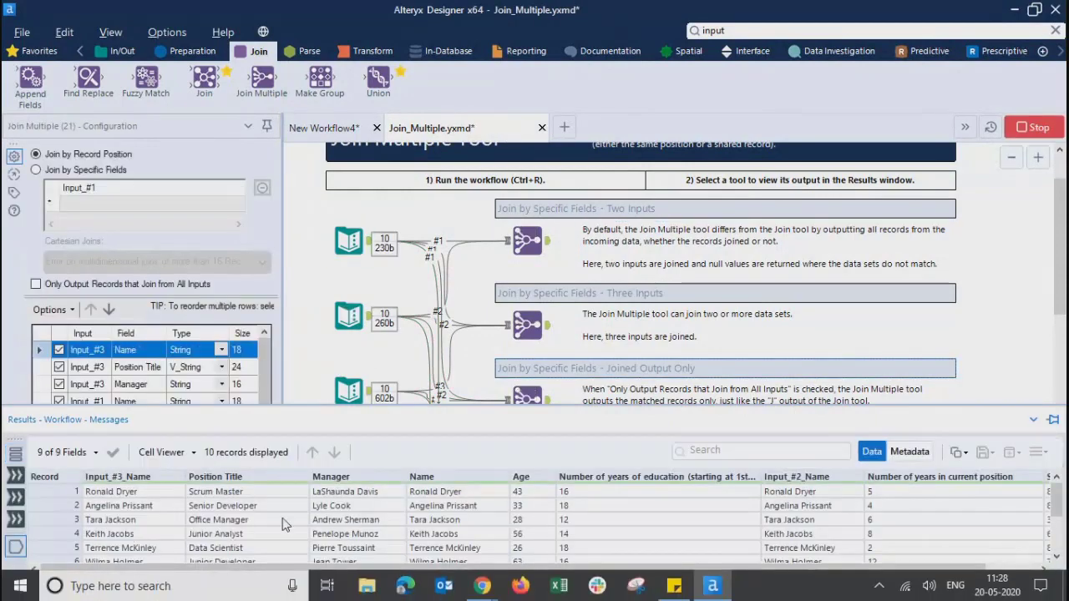
# Step: Pin the Results window open below the canvas and enlarge it to show more output records
pyautogui.click(672, 370)
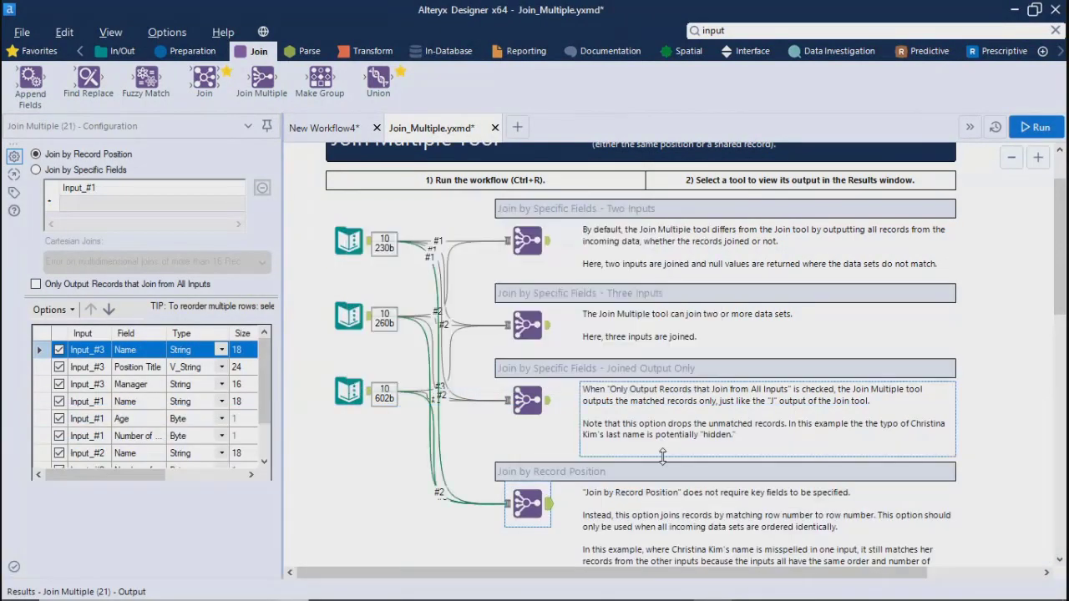
pyautogui.click(21, 593)
pyautogui.click(1053, 409)
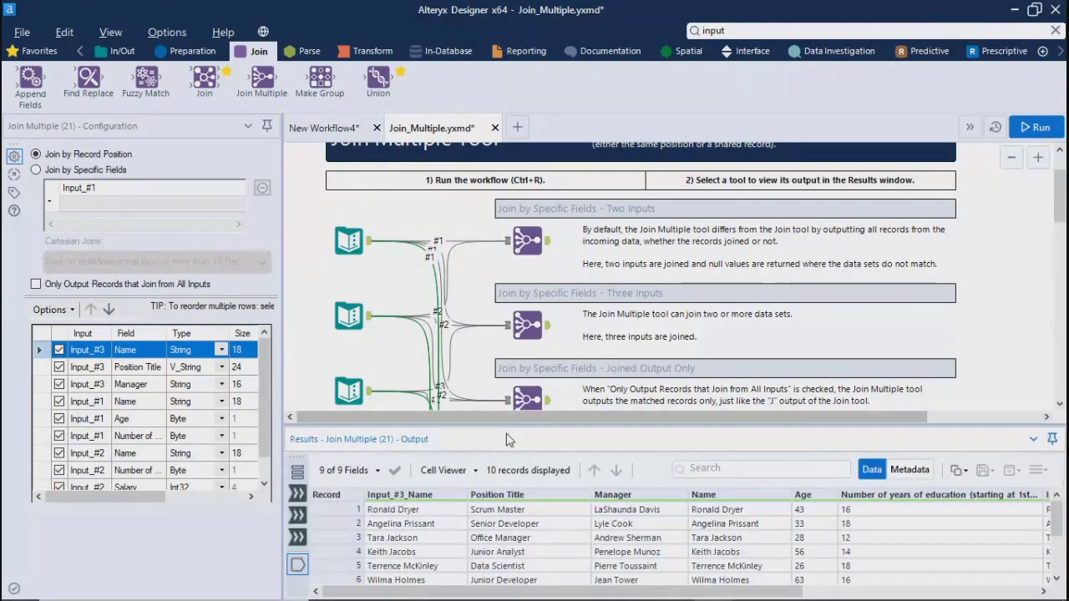
pyautogui.moveTo(511, 426); pyautogui.dragTo(509, 369)
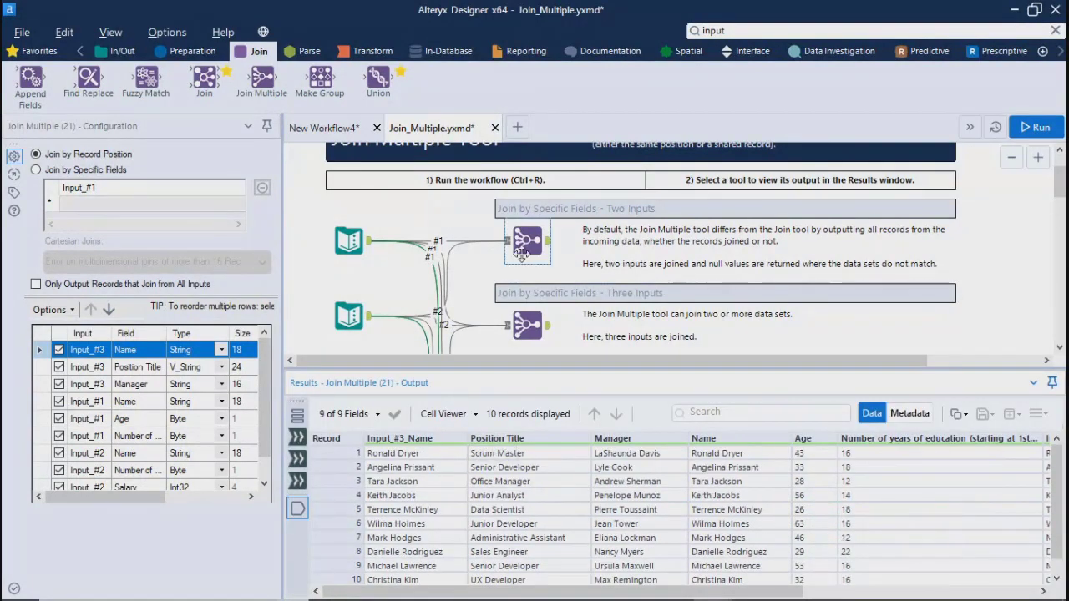
# Step: Examine the outputs of the two-input and three-input Join Multiple tools and of their first two Text Input tools
pyautogui.click(522, 243)
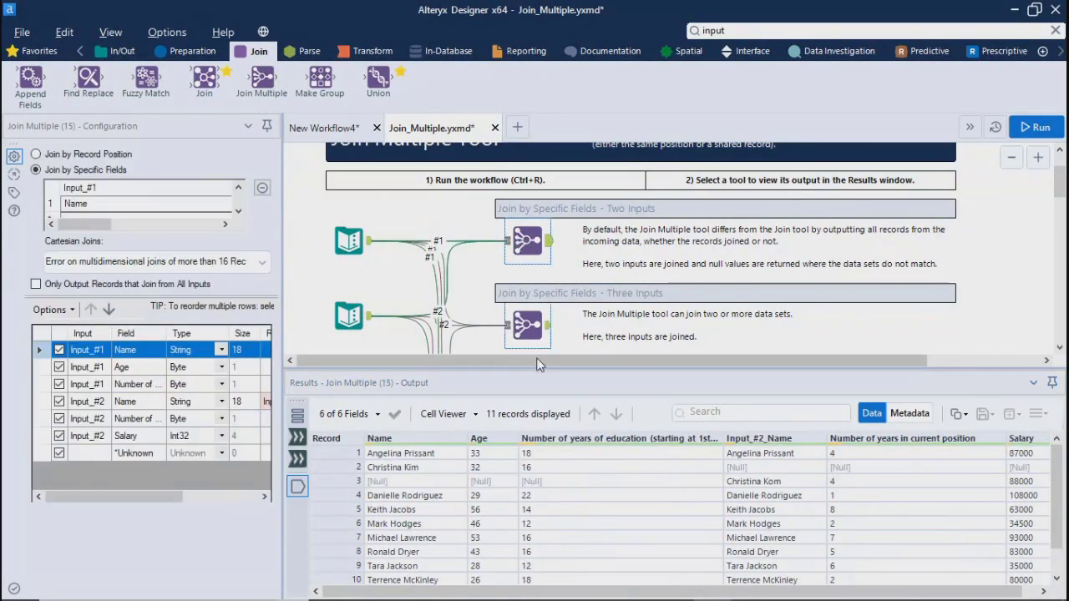
pyautogui.click(557, 250)
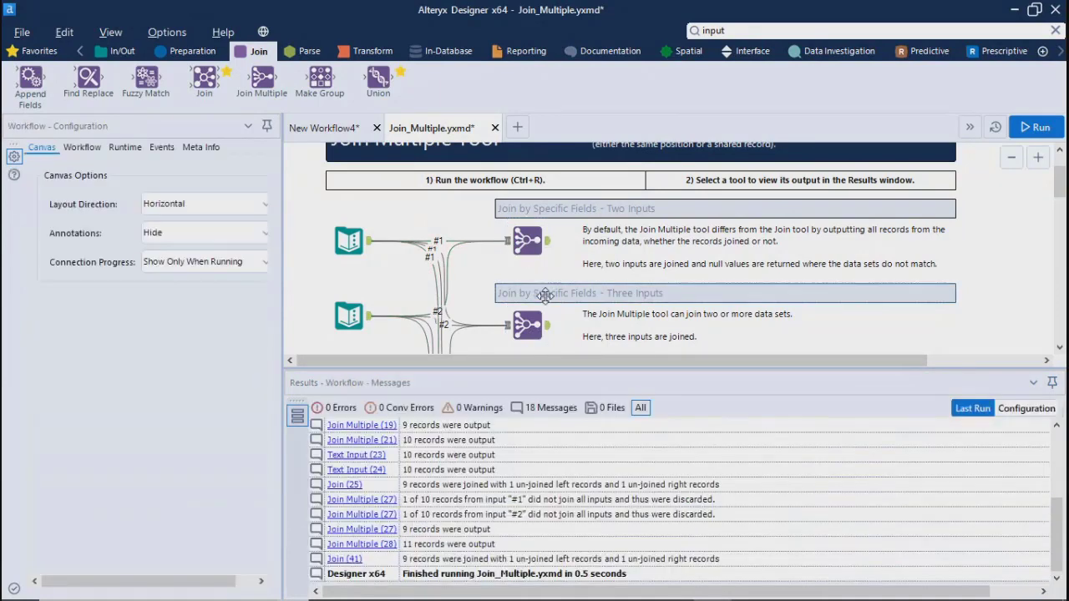
pyautogui.click(527, 331)
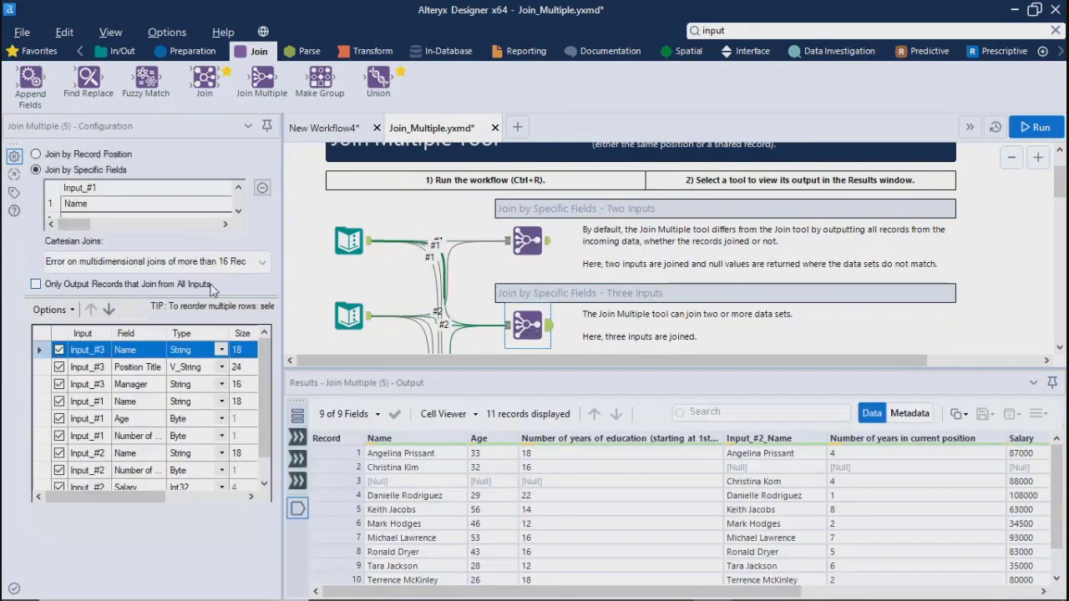
pyautogui.click(336, 308)
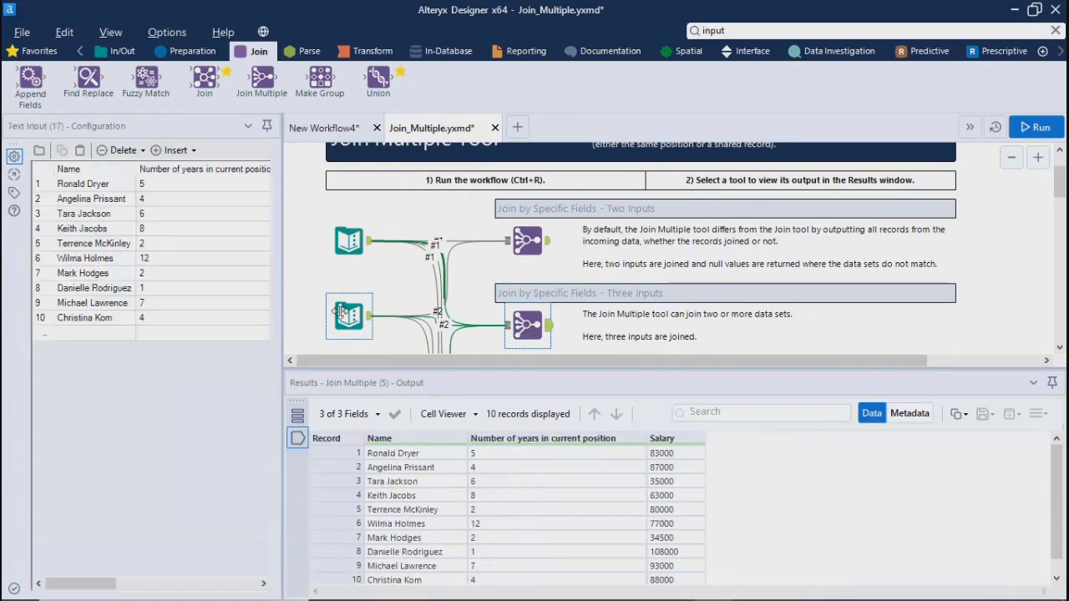
pyautogui.click(345, 236)
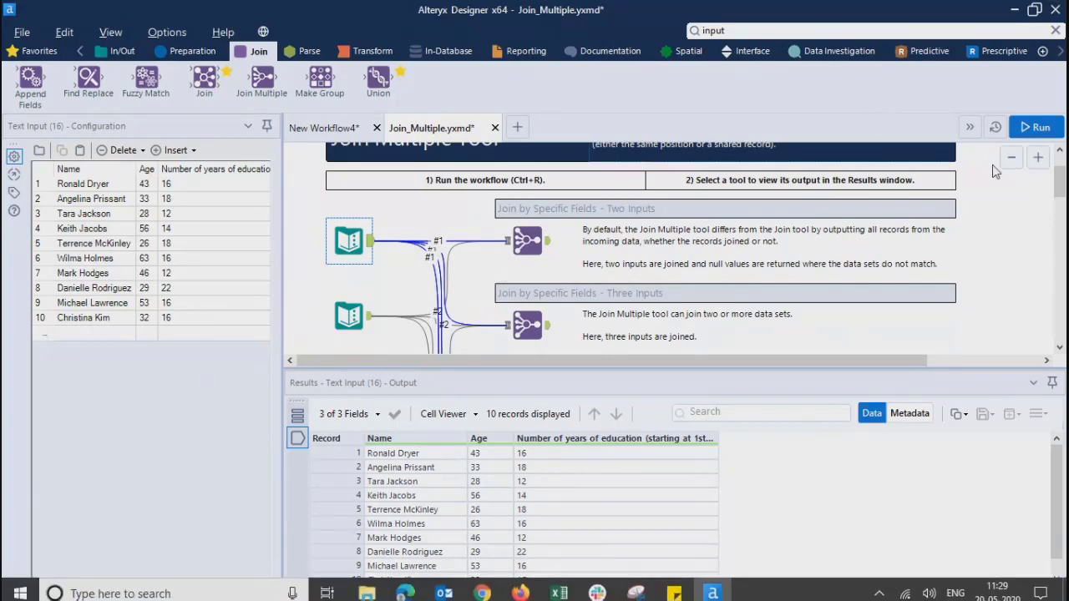
# Step: Close the Join_Multiple.yxmd example workflow
pyautogui.click(494, 128)
pyautogui.click(555, 364)
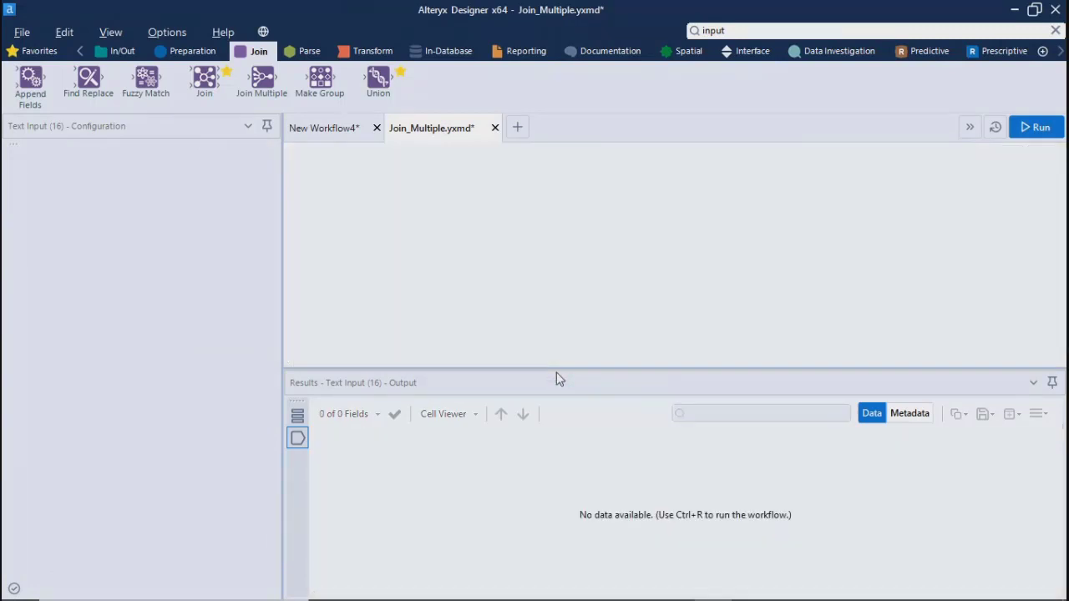
# Step: Place an Input Data tool on the empty canvas and clear its list of recent data connections
pyautogui.click(121, 51)
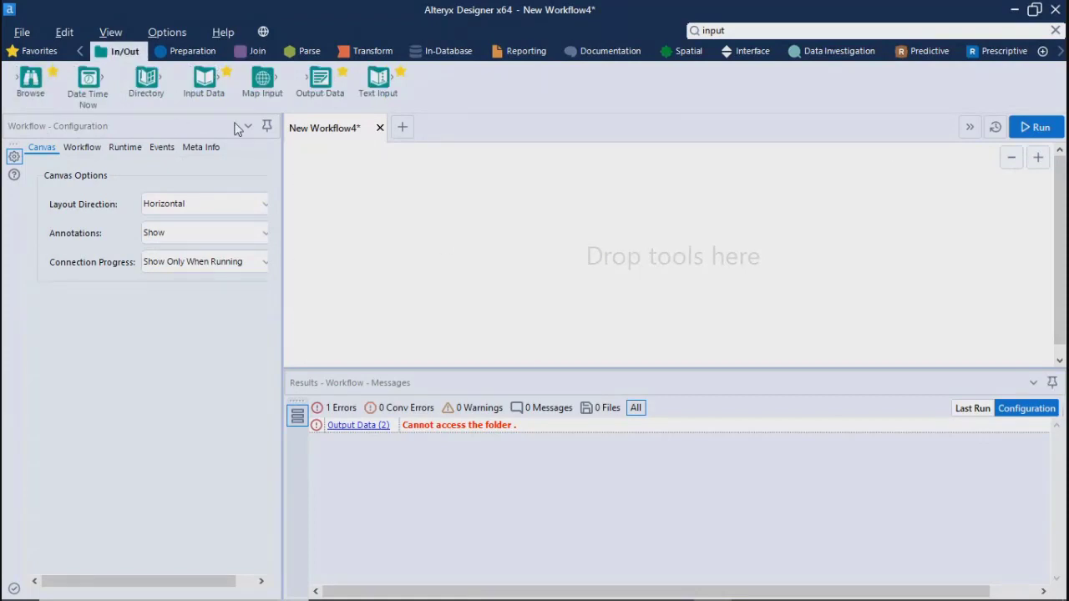
pyautogui.moveTo(205, 79); pyautogui.dragTo(384, 234)
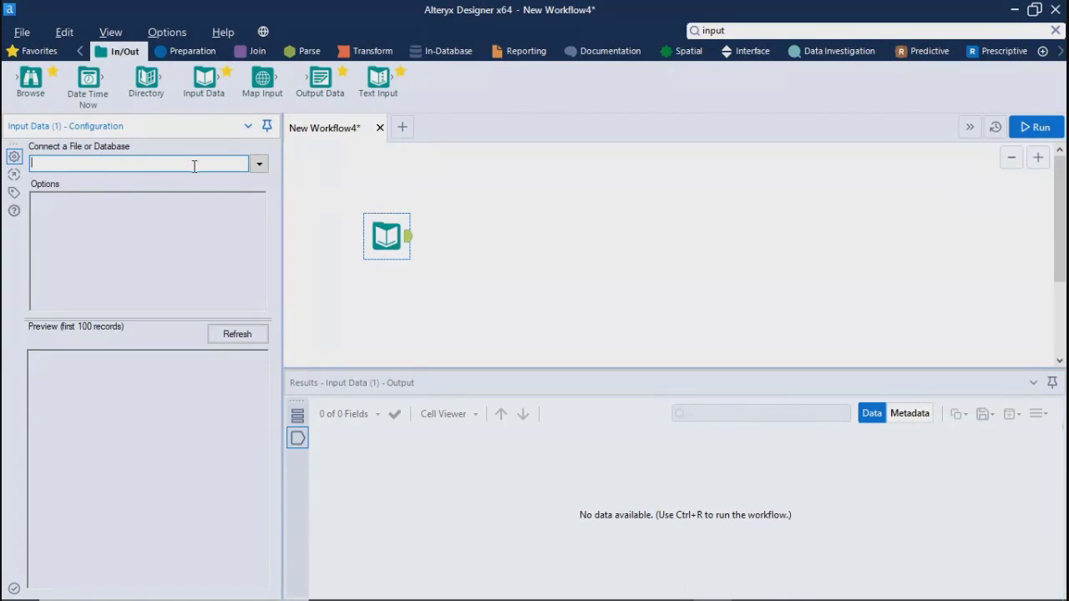
pyautogui.click(259, 165)
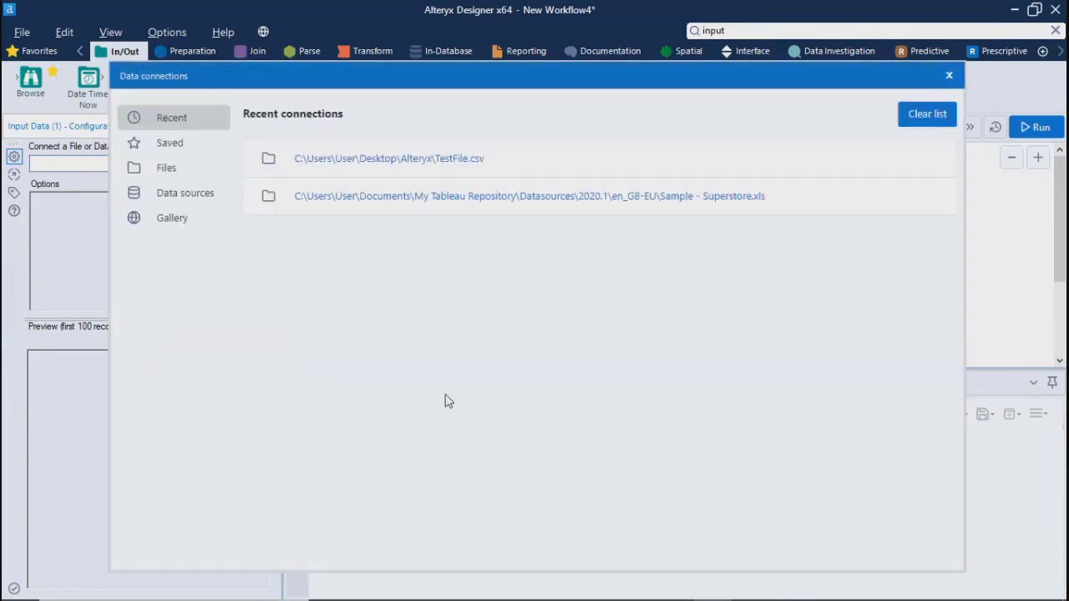
pyautogui.click(939, 114)
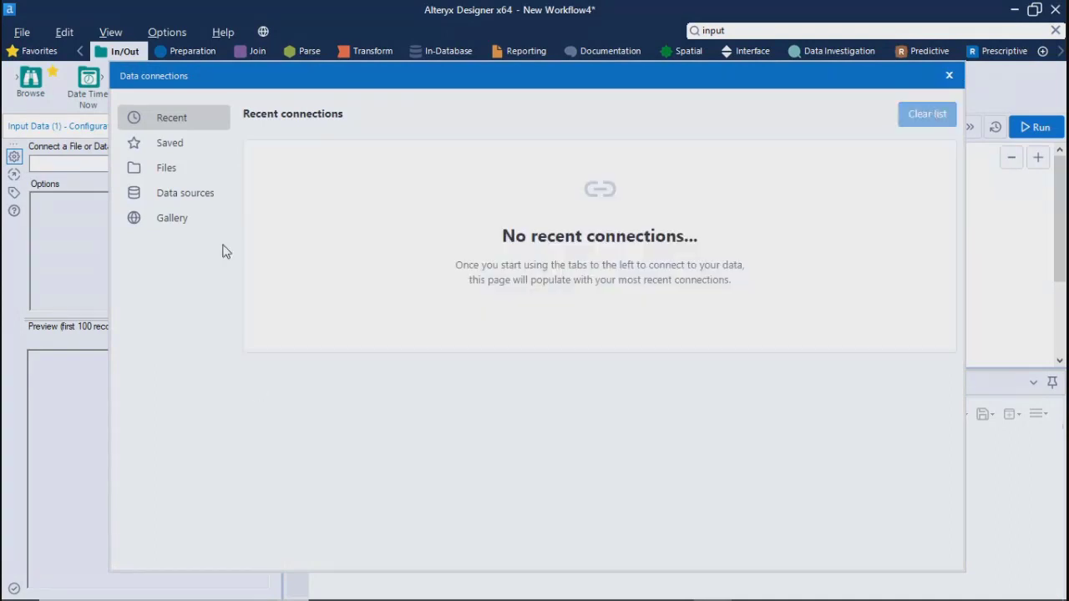
# Step: Look through the available data sources for the Input Data tool and find the Microsoft SQL Server connection options
pyautogui.click(160, 197)
pyautogui.scroll(-15, 451, 504)
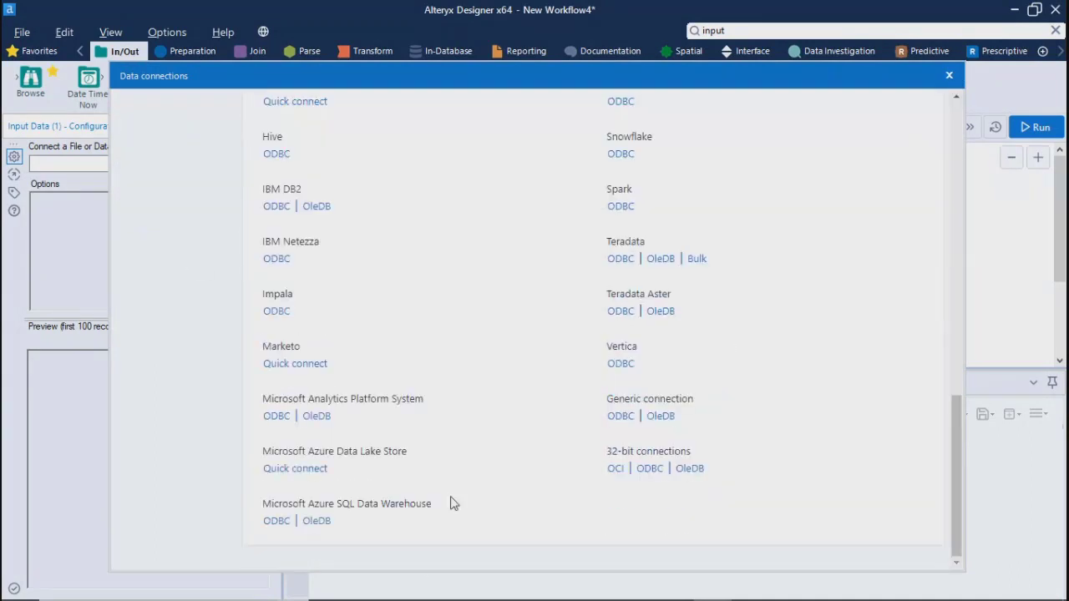
pyautogui.scroll(15, 450, 503)
pyautogui.scroll(-15, 451, 504)
pyautogui.moveTo(562, 76)
pyautogui.mouseDown()
pyautogui.moveTo(544, 37)
pyautogui.moveTo(570, 79)
pyautogui.mouseUp()
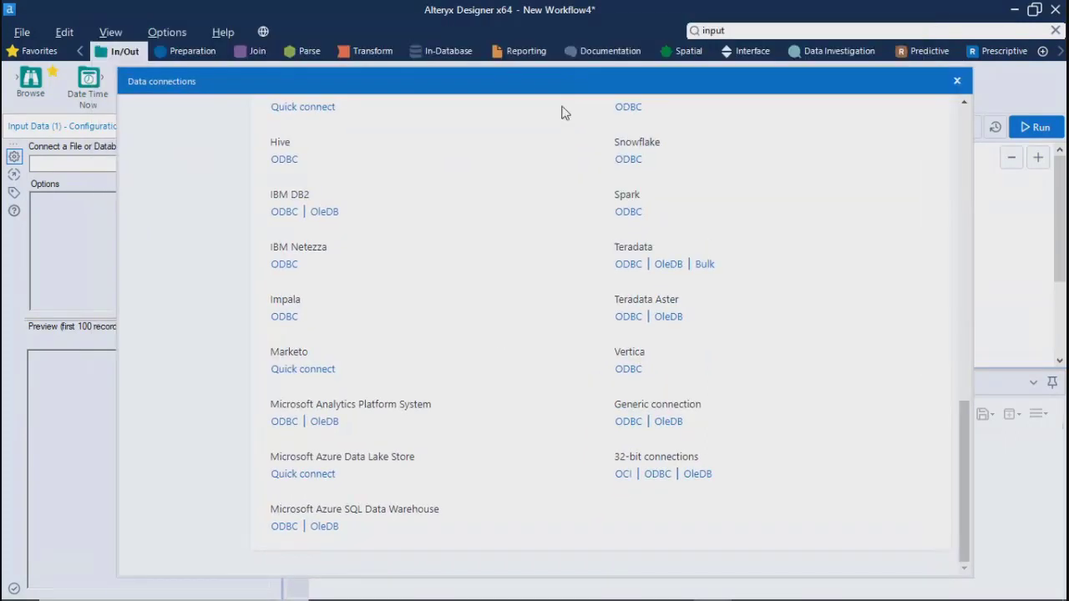
pyautogui.scroll(15, 505, 447)
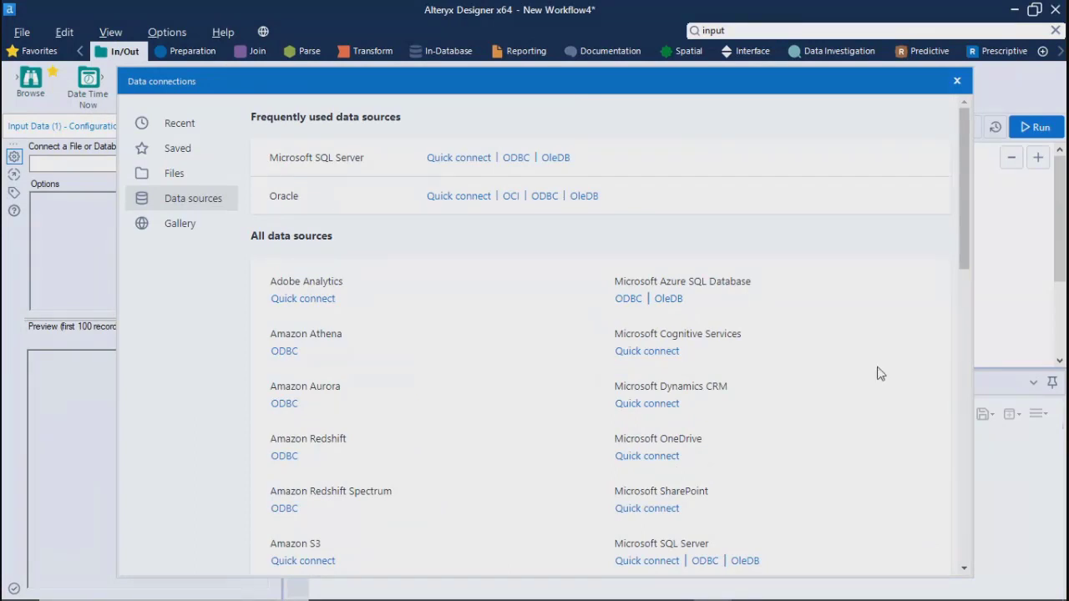
pyautogui.moveTo(958, 236); pyautogui.dragTo(957, 289)
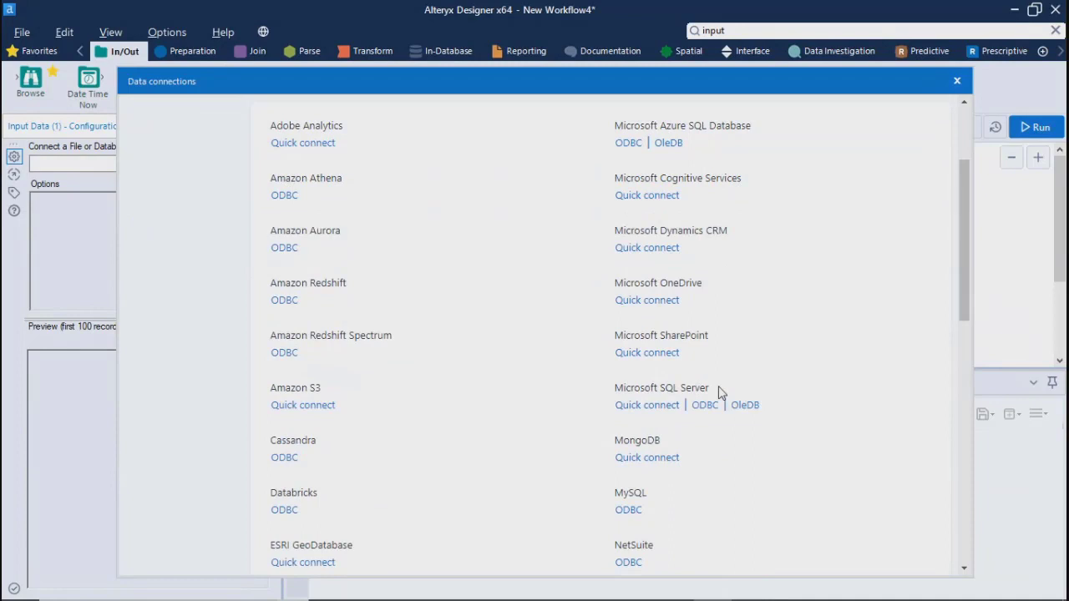
pyautogui.moveTo(722, 393); pyautogui.dragTo(580, 423)
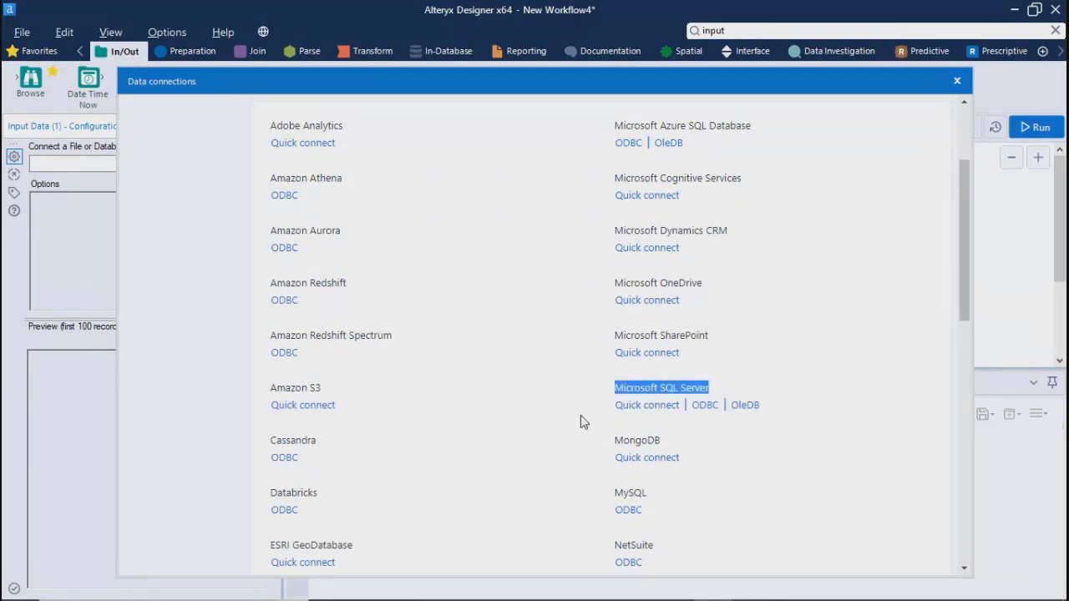
# Step: Start a Microsoft SQL Server quick connection and name it SQL Server - Local Connection
pyautogui.click(655, 406)
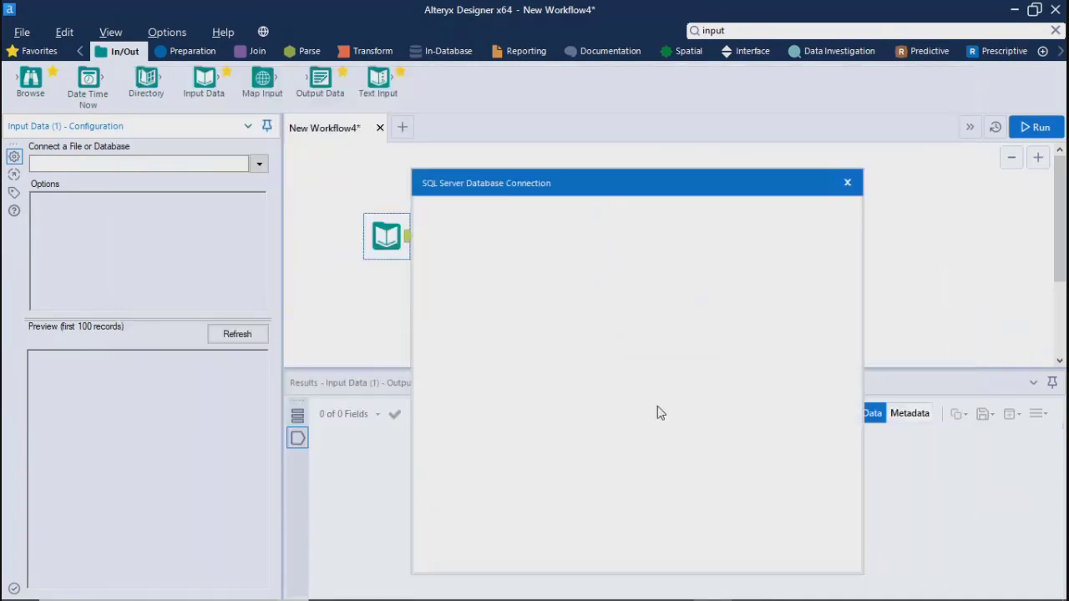
pyautogui.moveTo(593, 181); pyautogui.dragTo(572, 98)
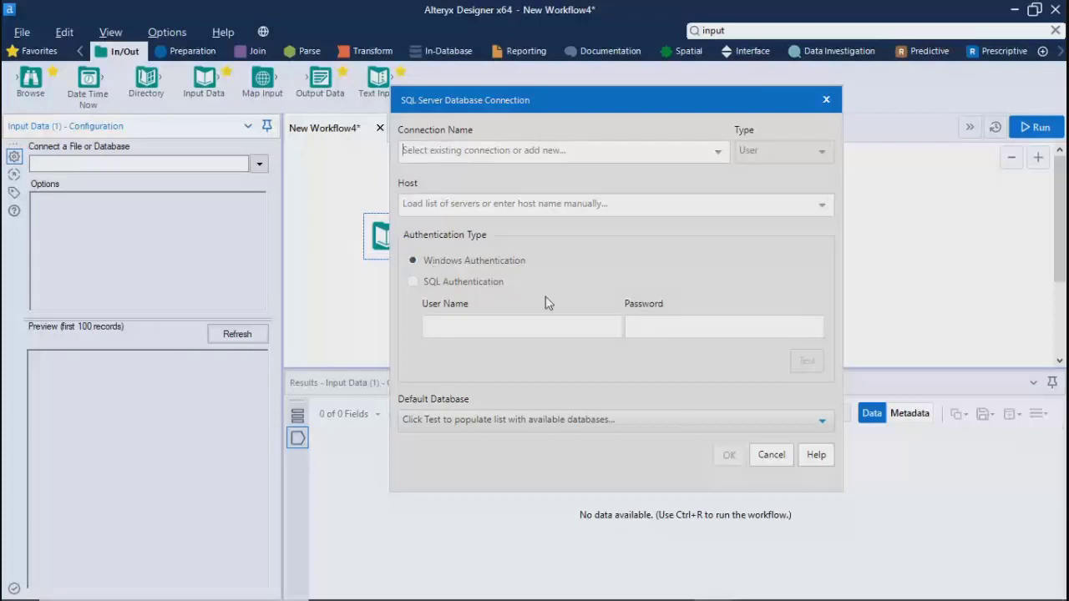
pyautogui.click(470, 151)
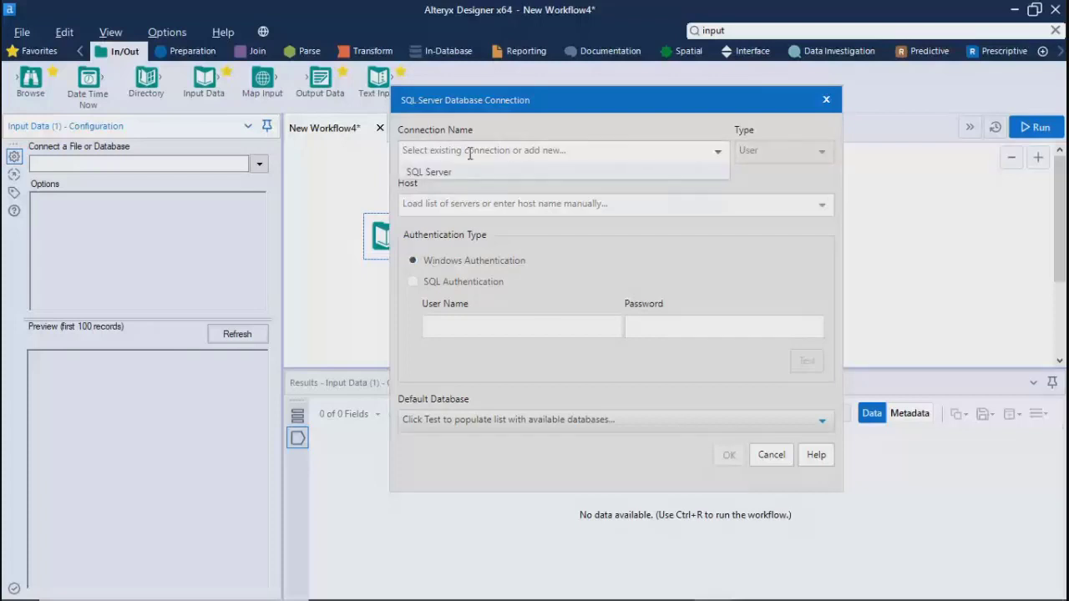
pyautogui.click(472, 171)
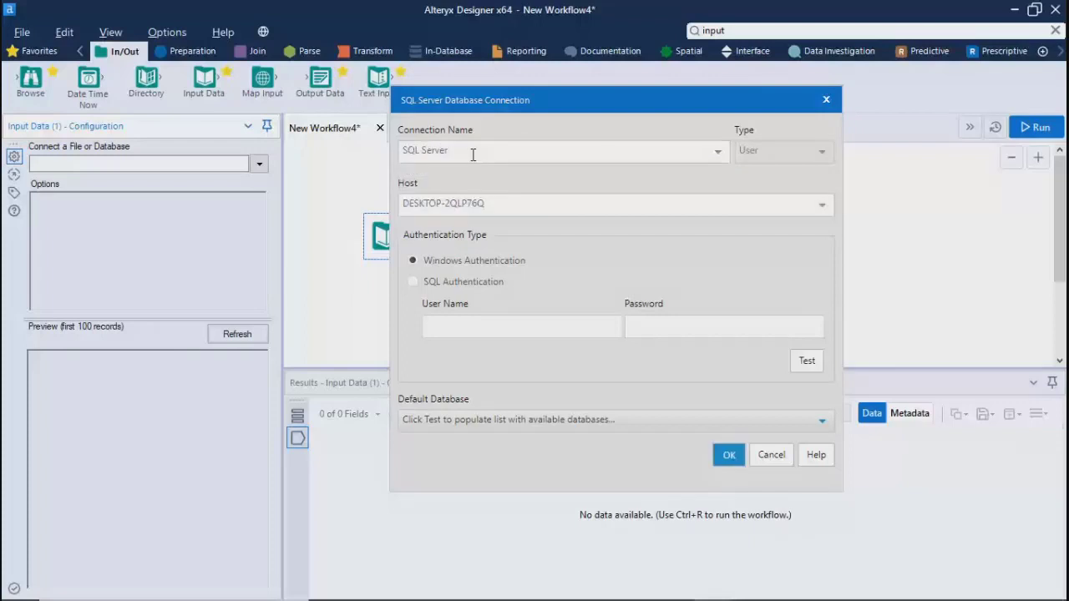
pyautogui.write('- Local Conn')
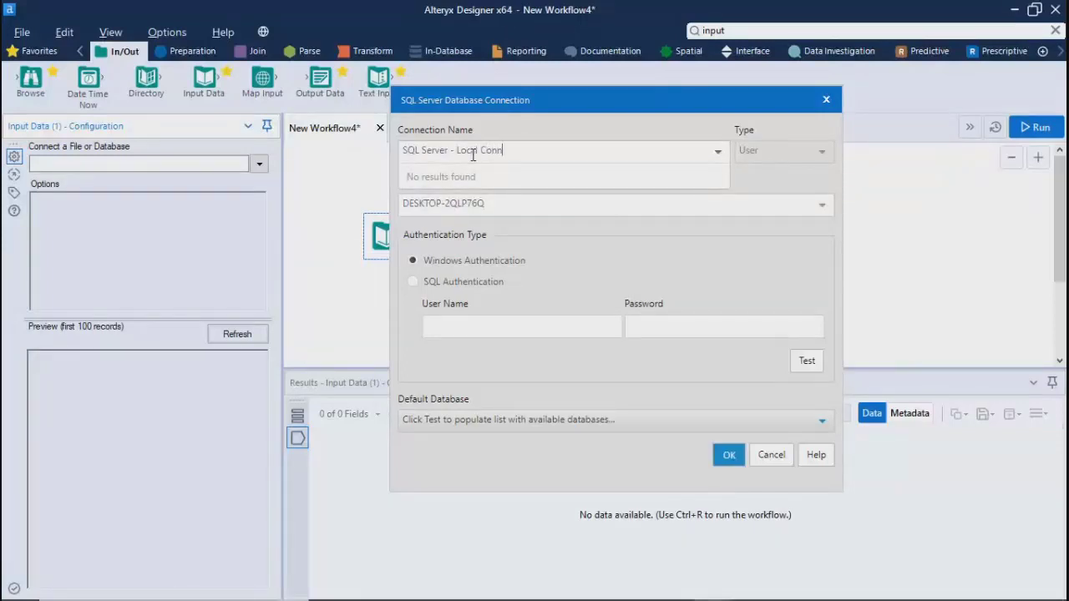
pyautogui.write('ection')
pyautogui.click(760, 179)
# Step: Open Microsoft SQL Server Management Studio 17 through Windows search to get the server name for the connection's host
pyautogui.click(456, 207)
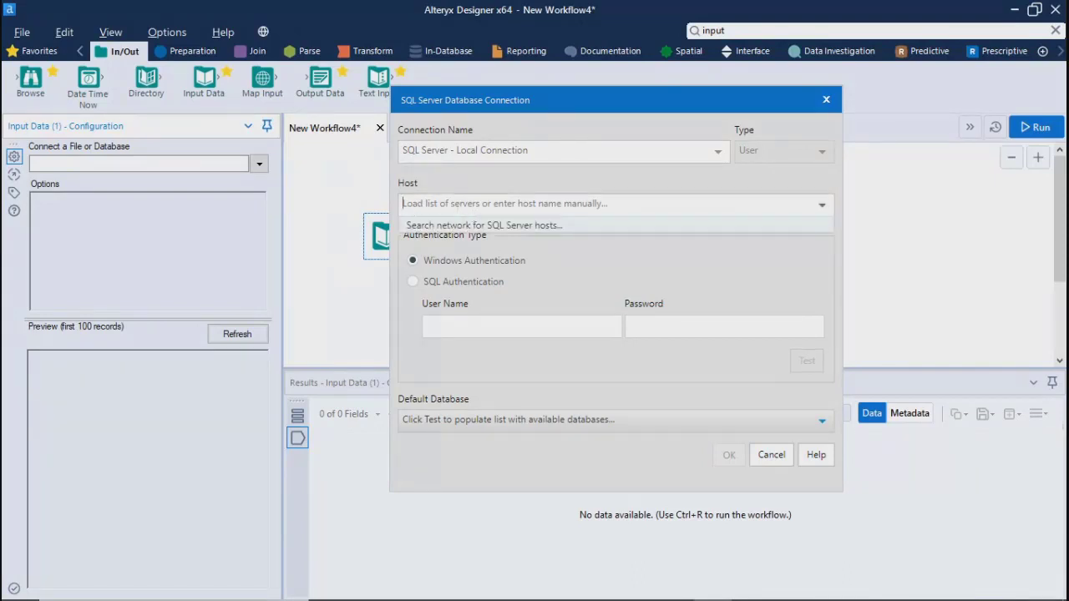
pyautogui.click(181, 587)
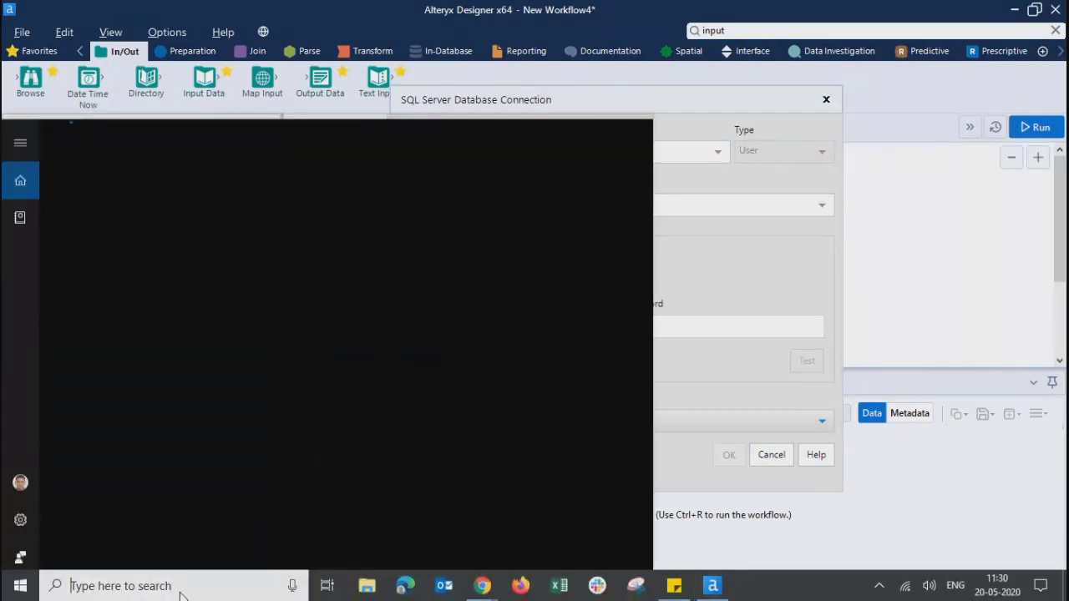
pyautogui.write('sql')
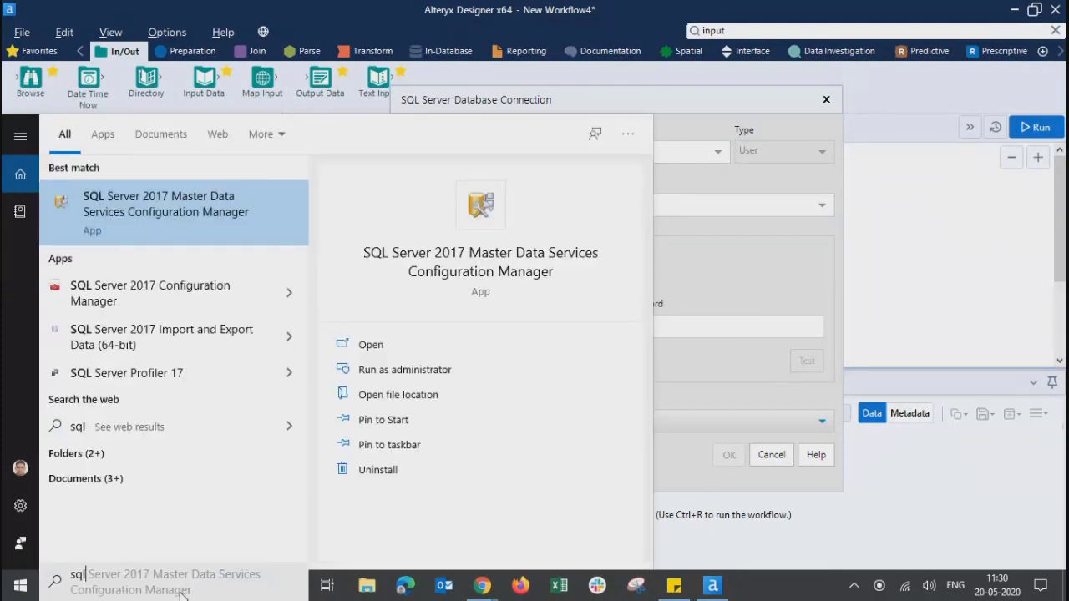
pyautogui.press('BackSpace')
pyautogui.press('BackSpace')
pyautogui.press('BackSpace')
pyautogui.write('ssms')
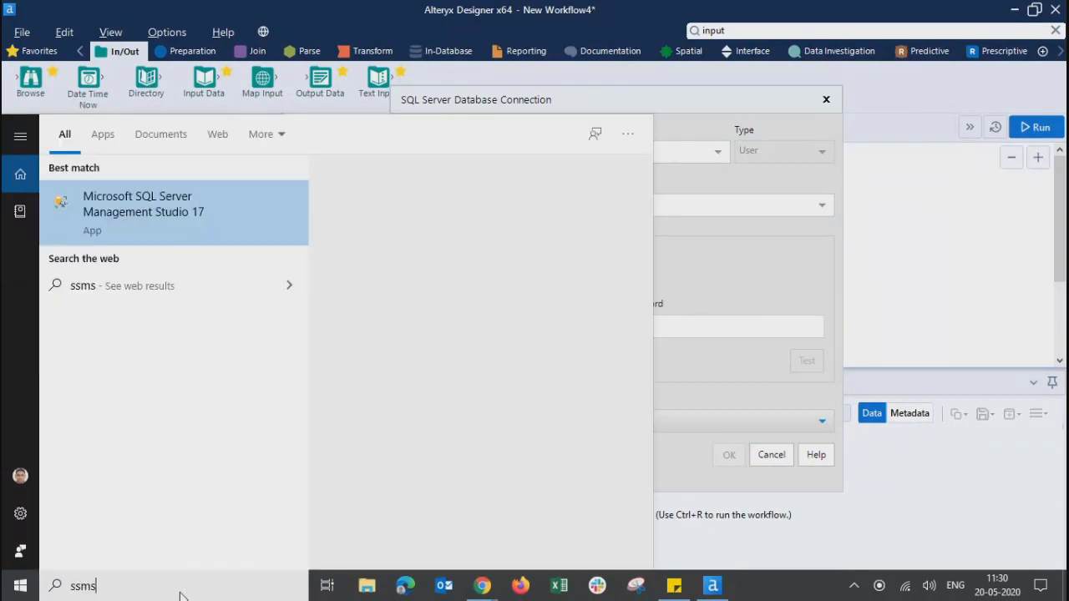
pyautogui.click(478, 202)
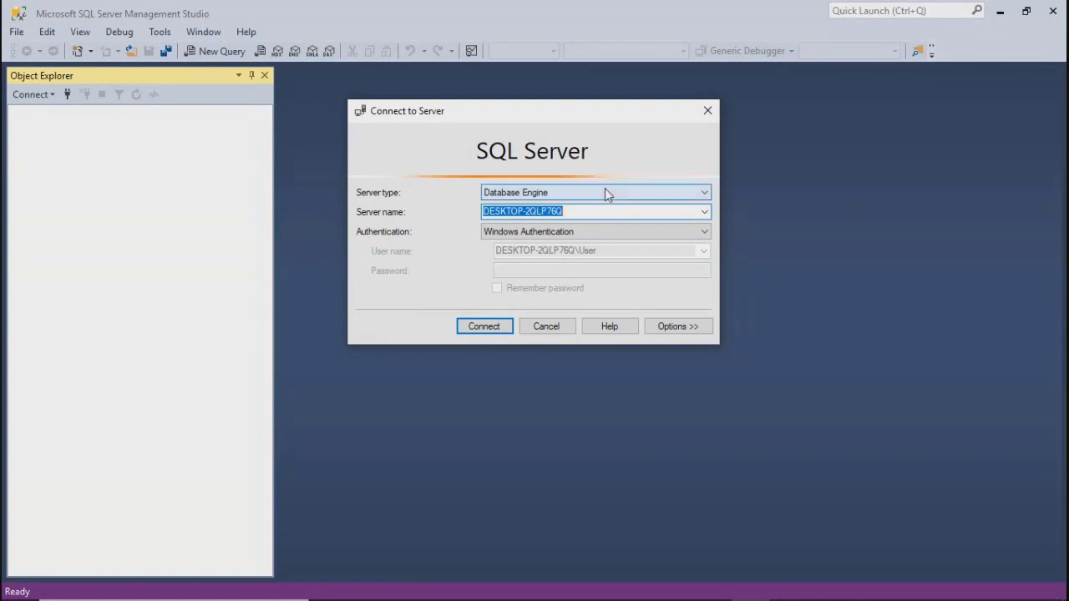
# Step: Copy the server name DESKTOP-2QLP76Q into the Alteryx connection's host and test the connection with Windows Authentication
pyautogui.moveTo(601, 213); pyautogui.dragTo(373, 173)
pyautogui.hotkey('ctrl', 'c')
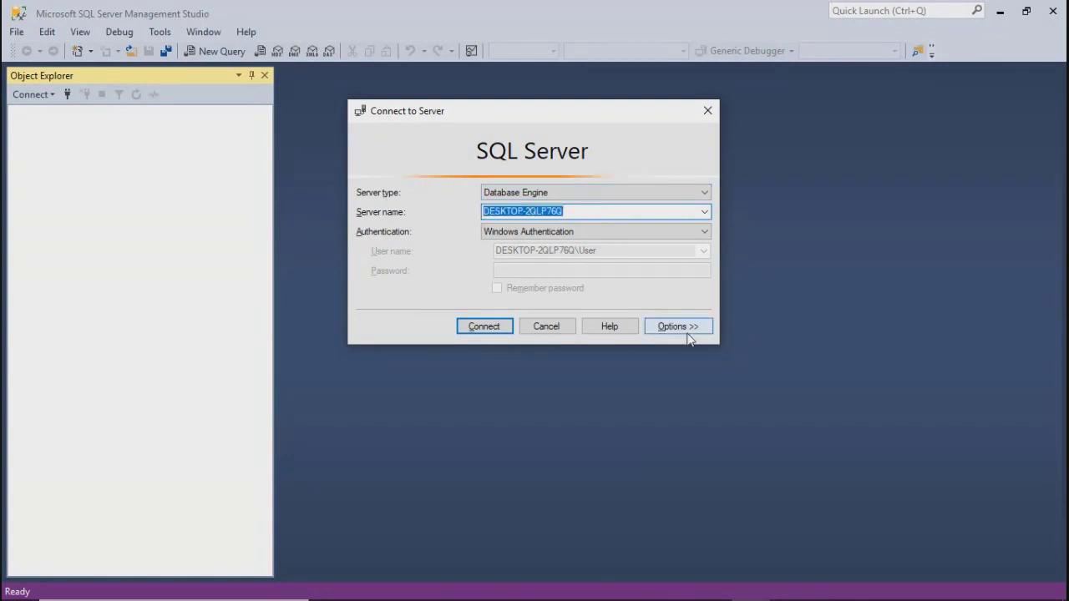
pyautogui.click(476, 204)
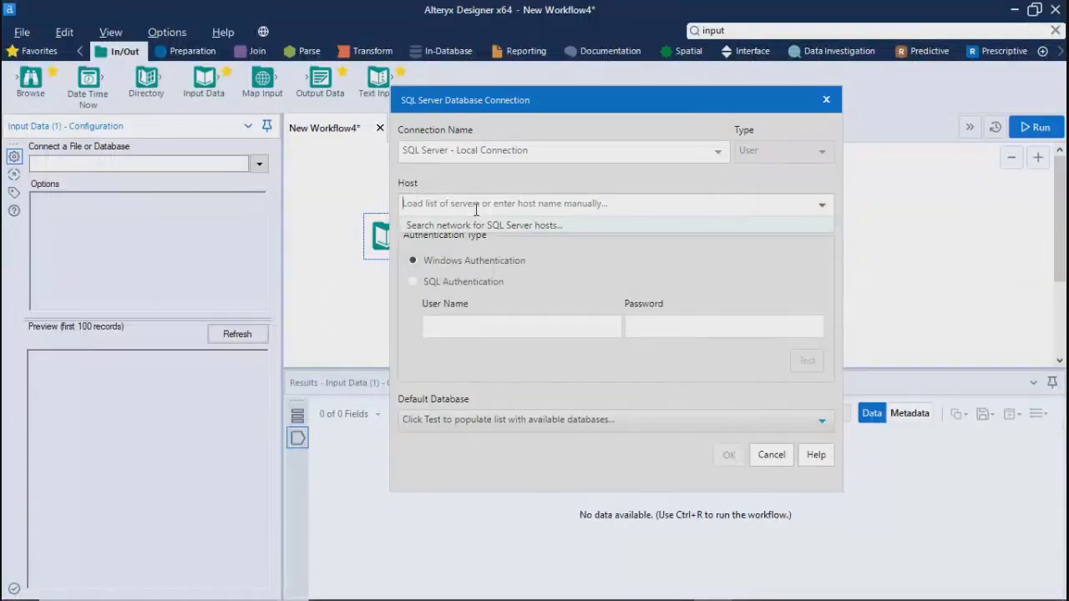
pyautogui.hotkey('ctrl', 'v')
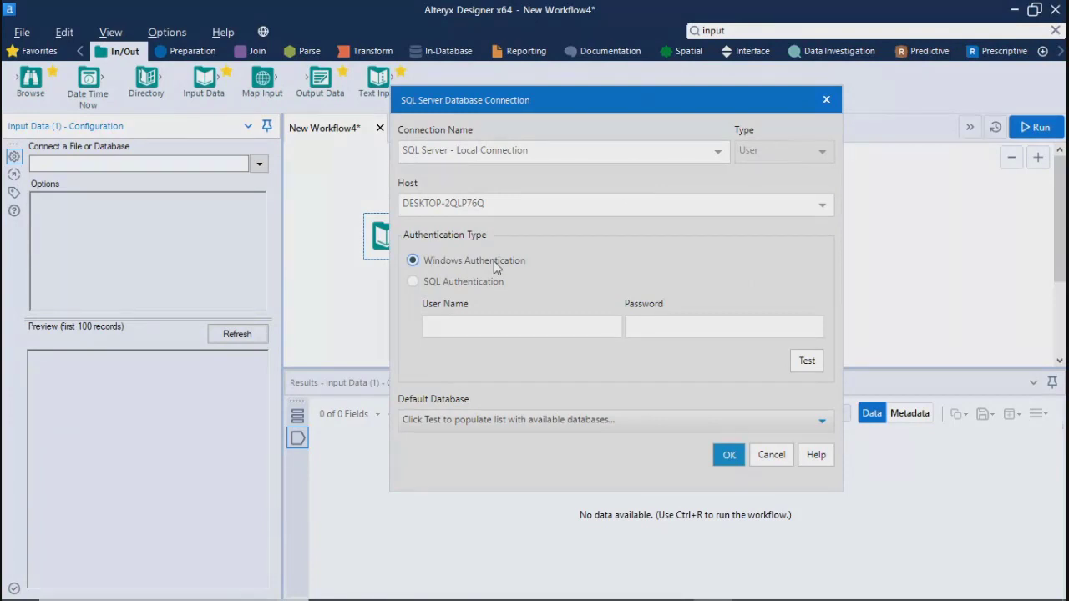
pyautogui.click(808, 364)
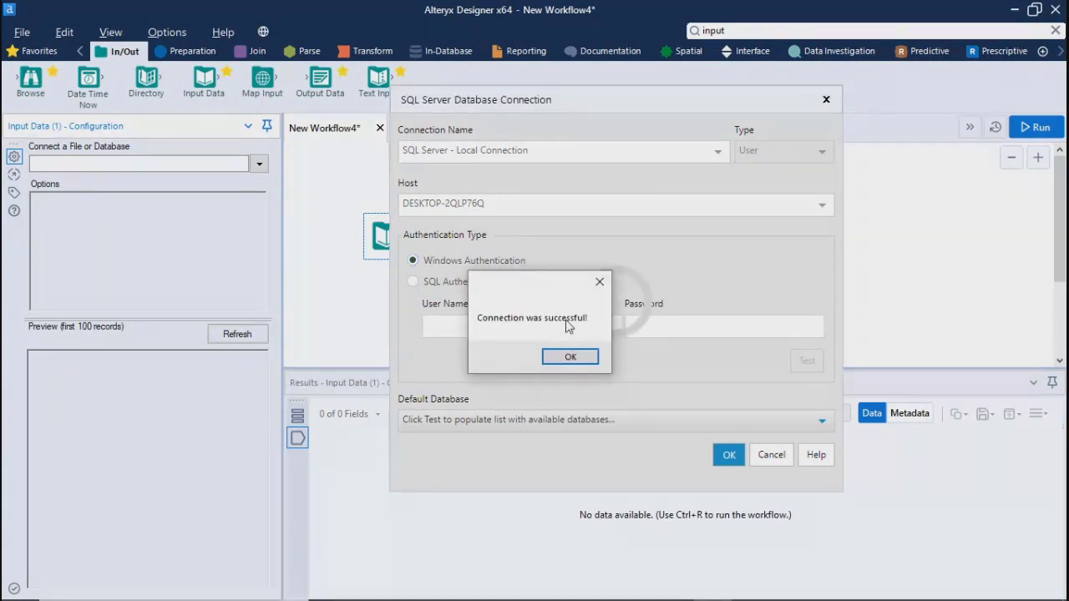
# Step: Set AdventureWorks2017 as the SQL Server connection's default database and confirm the connection
pyautogui.click(574, 356)
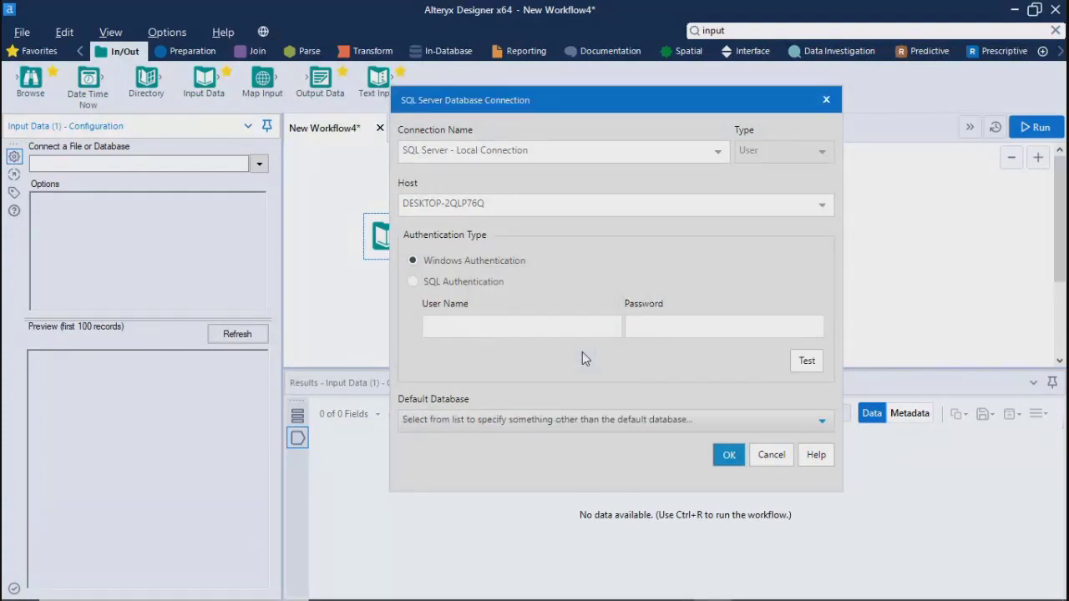
pyautogui.click(610, 426)
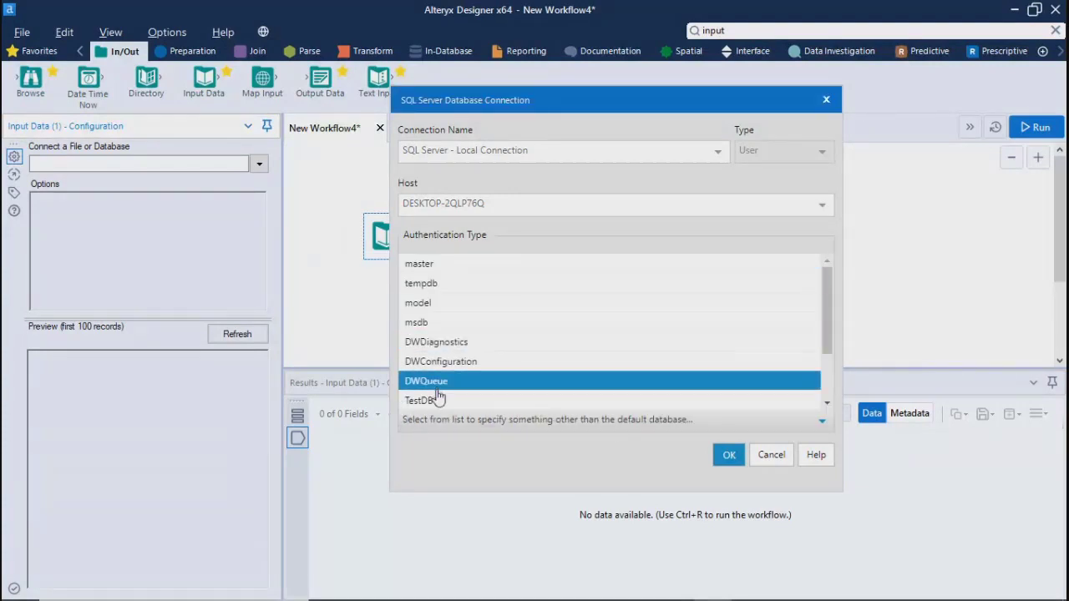
pyautogui.scroll(-2, 449, 365)
pyautogui.scroll(2, 450, 370)
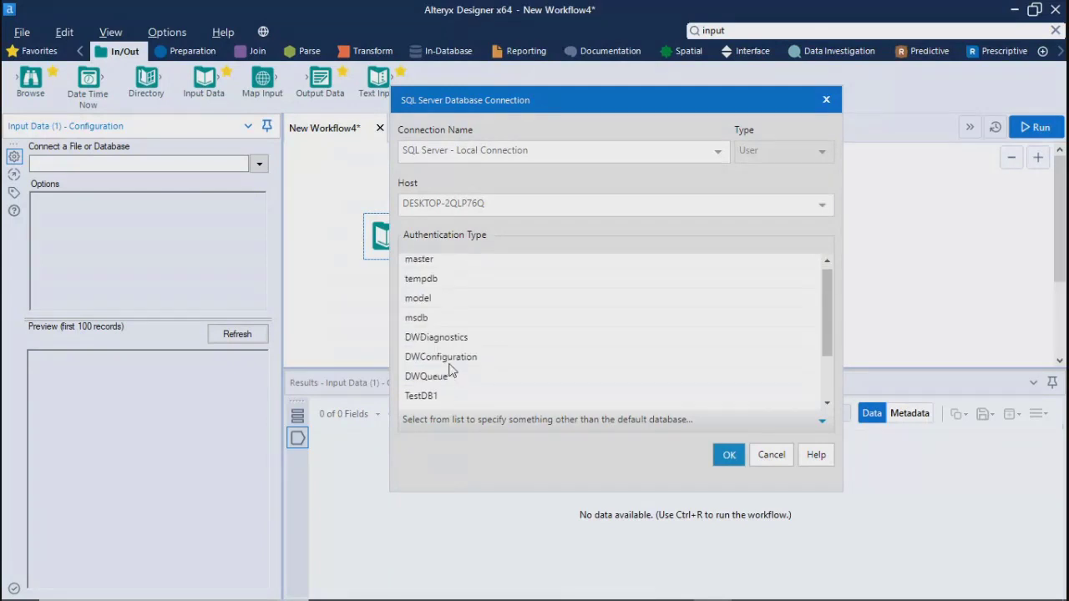
pyautogui.scroll(-1, 449, 370)
pyautogui.scroll(1, 443, 363)
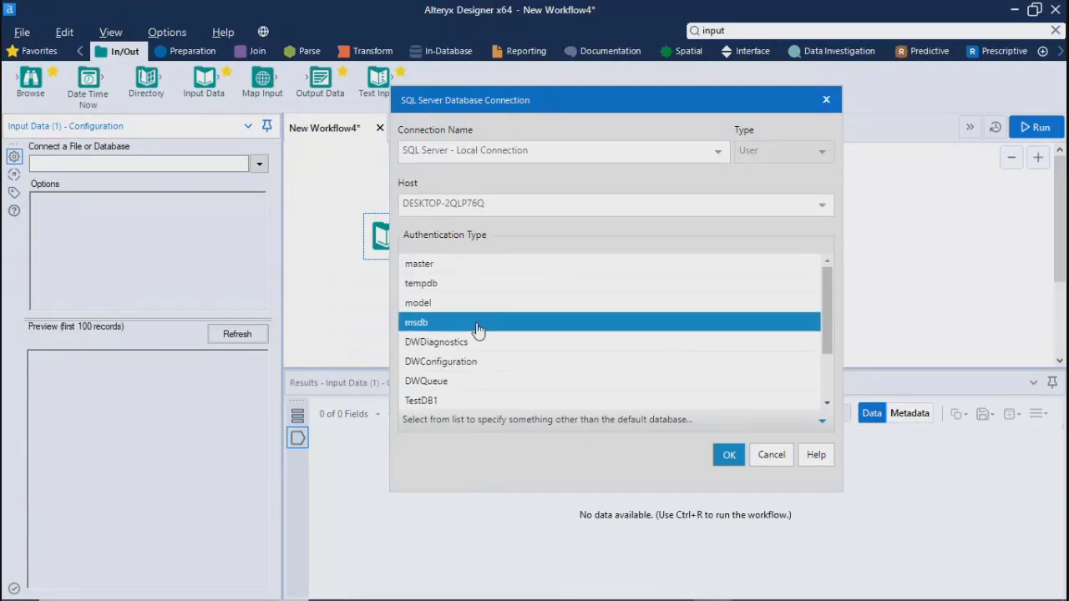
pyautogui.scroll(-2, 463, 371)
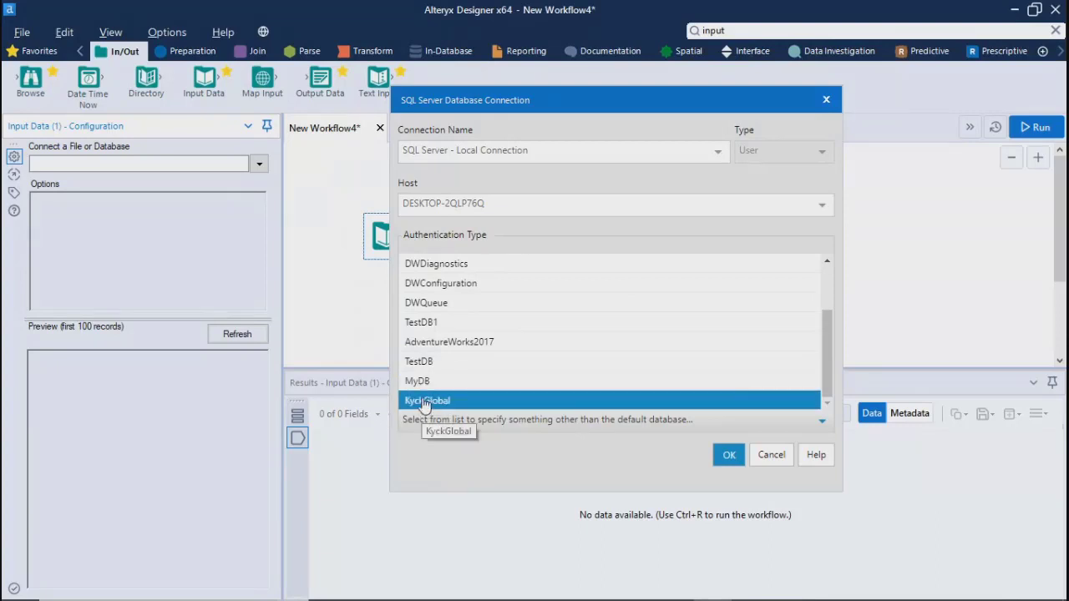
pyautogui.click(428, 342)
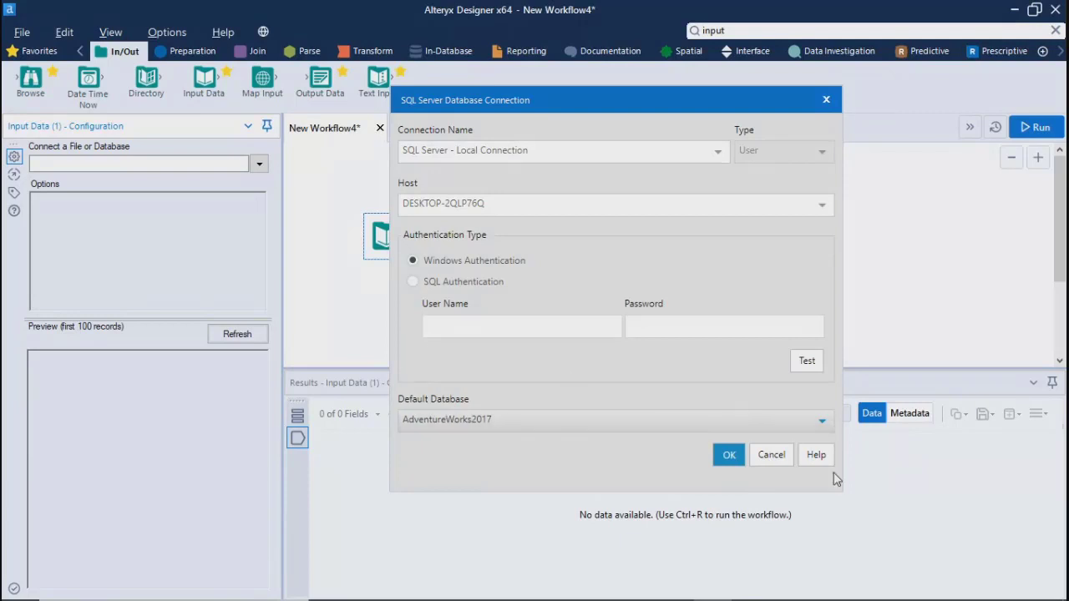
pyautogui.click(727, 458)
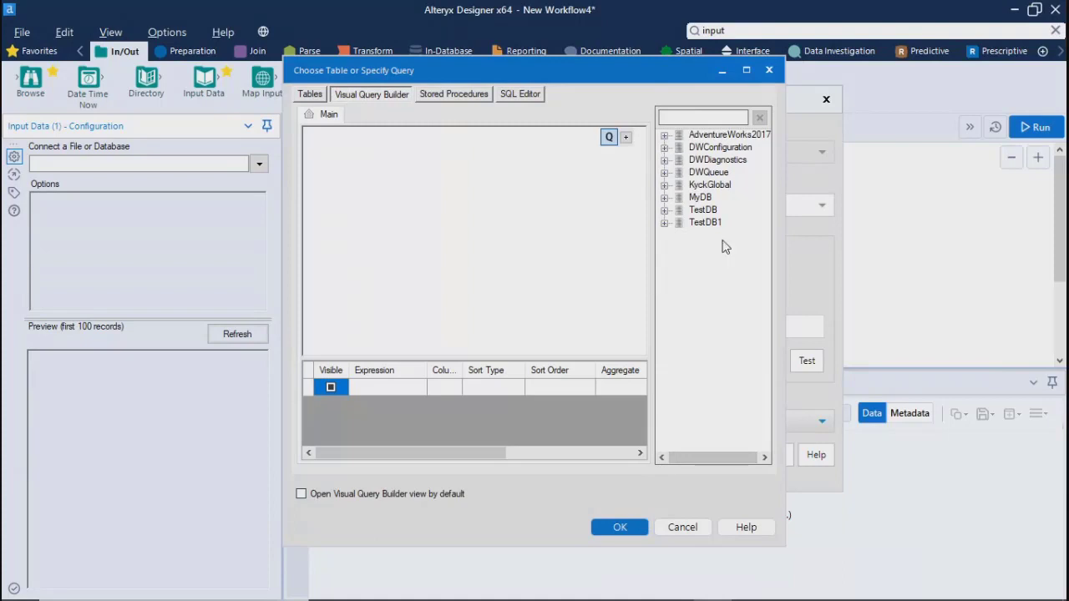
# Step: Look through the list of database tables available for the query and return to the Visual Query Builder
pyautogui.moveTo(675, 83); pyautogui.dragTo(464, 55)
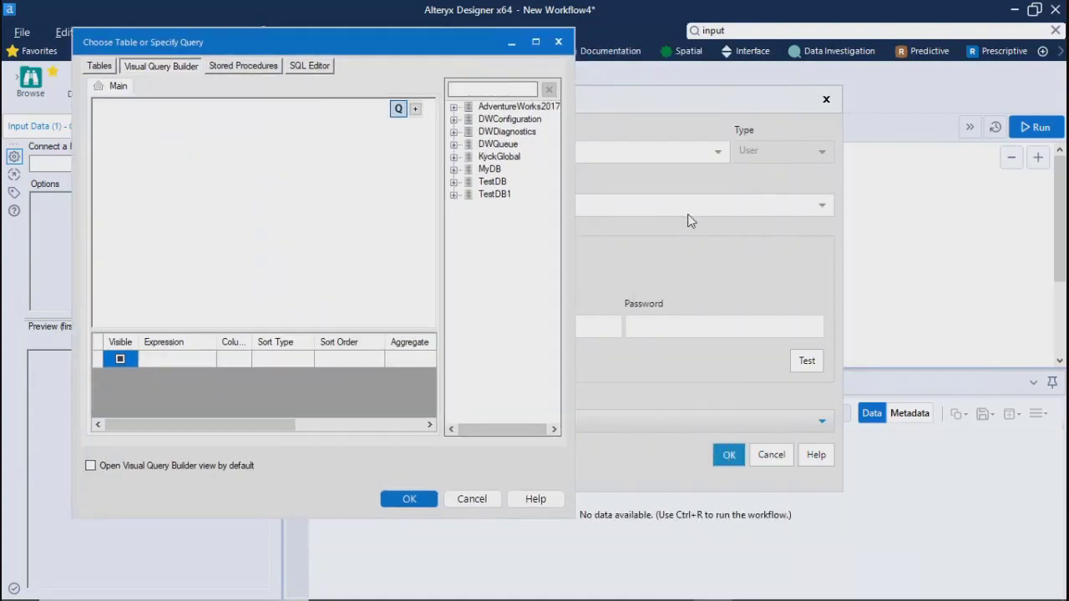
pyautogui.moveTo(392, 40); pyautogui.dragTo(630, 51)
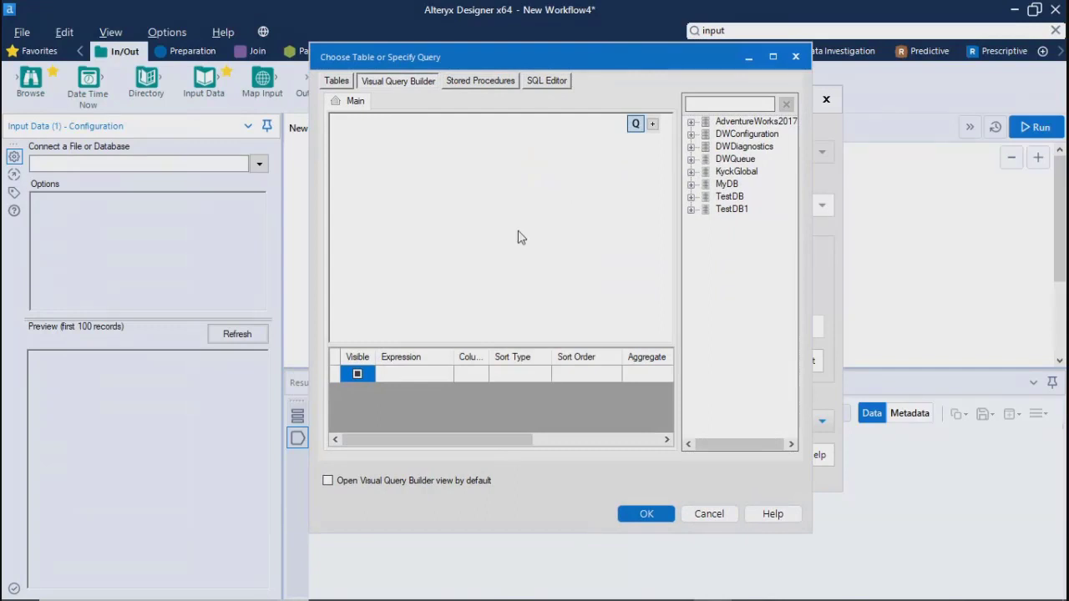
pyautogui.click(338, 81)
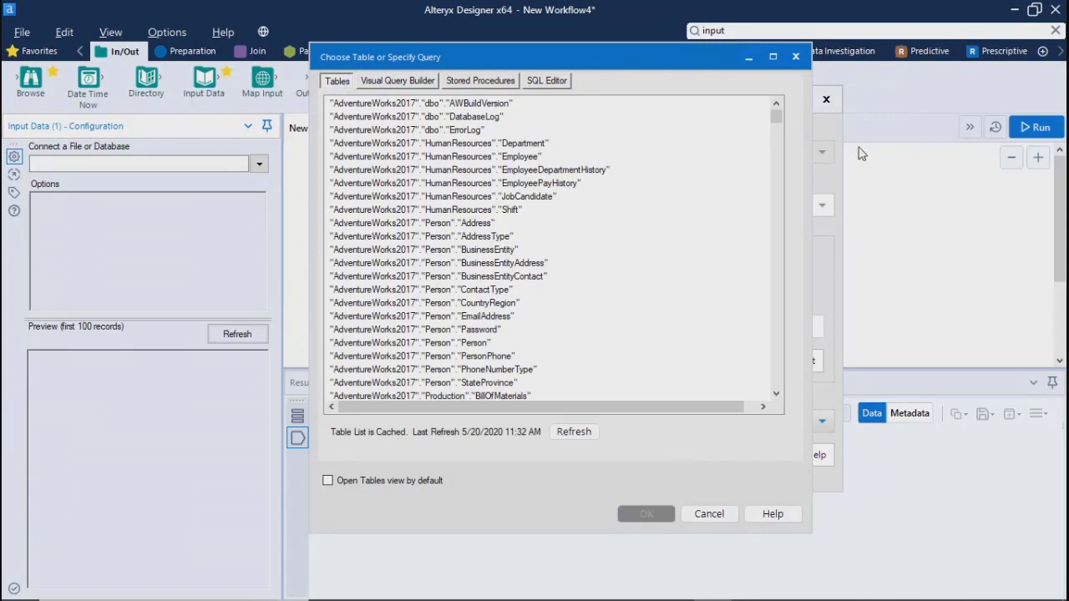
pyautogui.moveTo(775, 119); pyautogui.dragTo(756, 81)
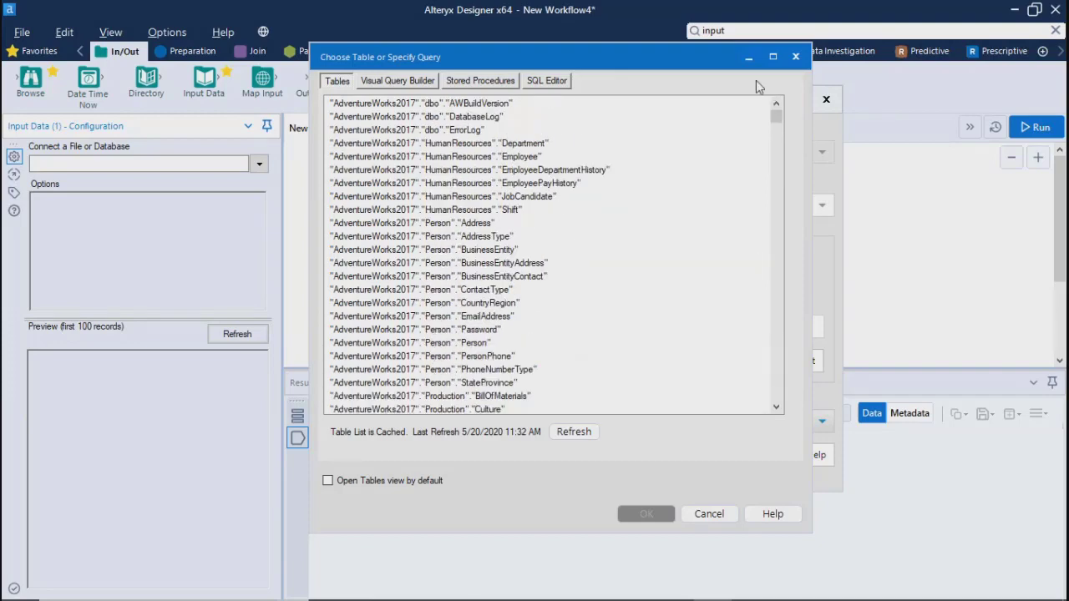
pyautogui.click(401, 84)
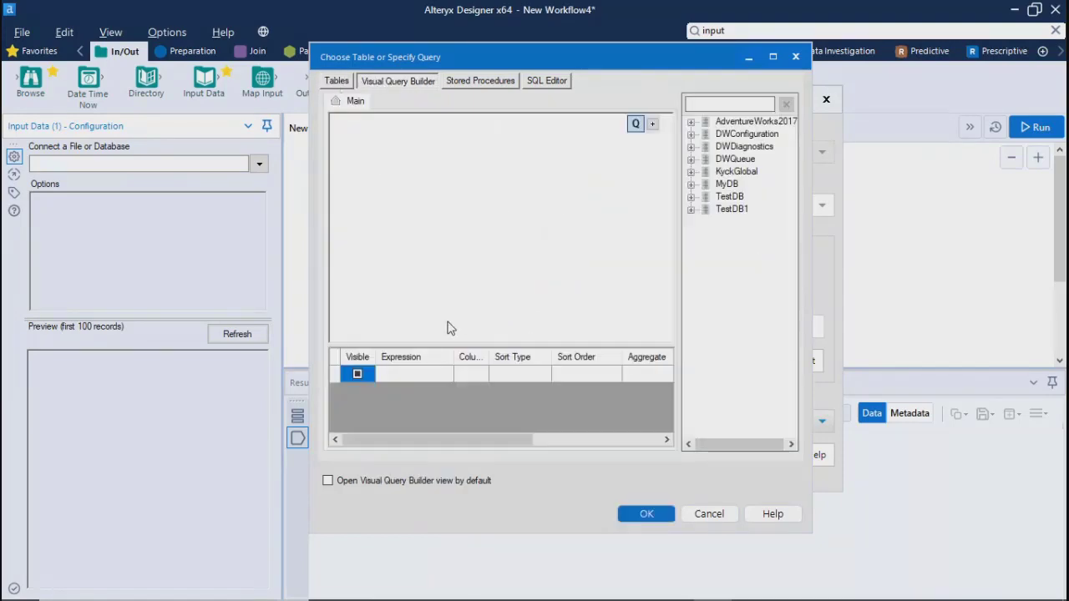
# Step: Add the KyckGlobal dbo Payments table to the visual query and include PayerName, PayerEmail, PayerId, FileId and the all-columns entry (*)
pyautogui.click(690, 172)
pyautogui.click(705, 184)
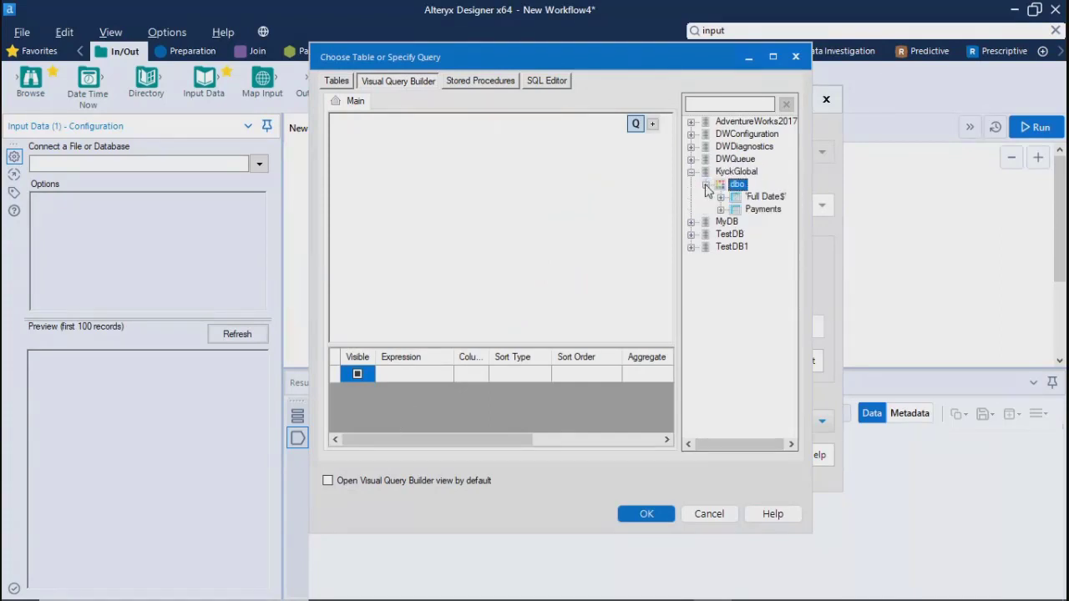
pyautogui.moveTo(760, 210); pyautogui.dragTo(404, 133)
pyautogui.click(361, 157)
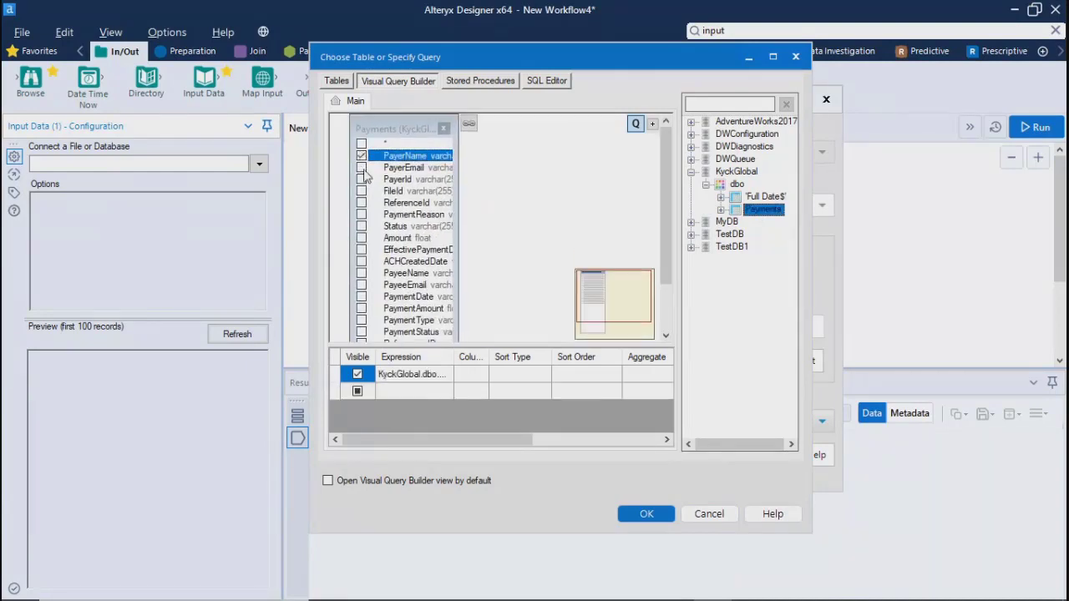
pyautogui.click(361, 167)
pyautogui.click(361, 179)
pyautogui.click(361, 190)
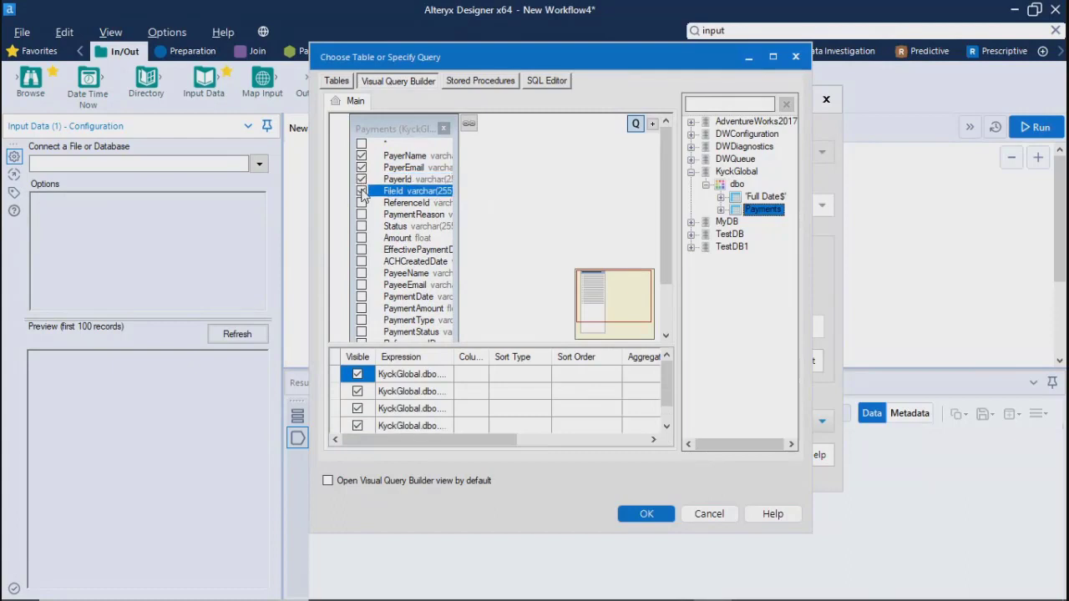
pyautogui.click(362, 144)
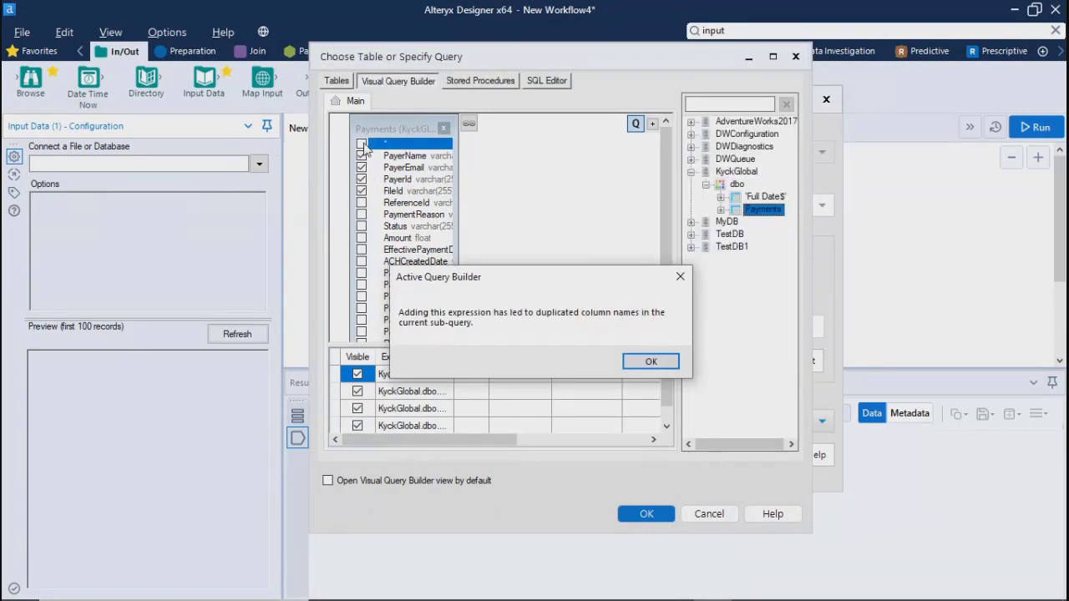
pyautogui.click(650, 360)
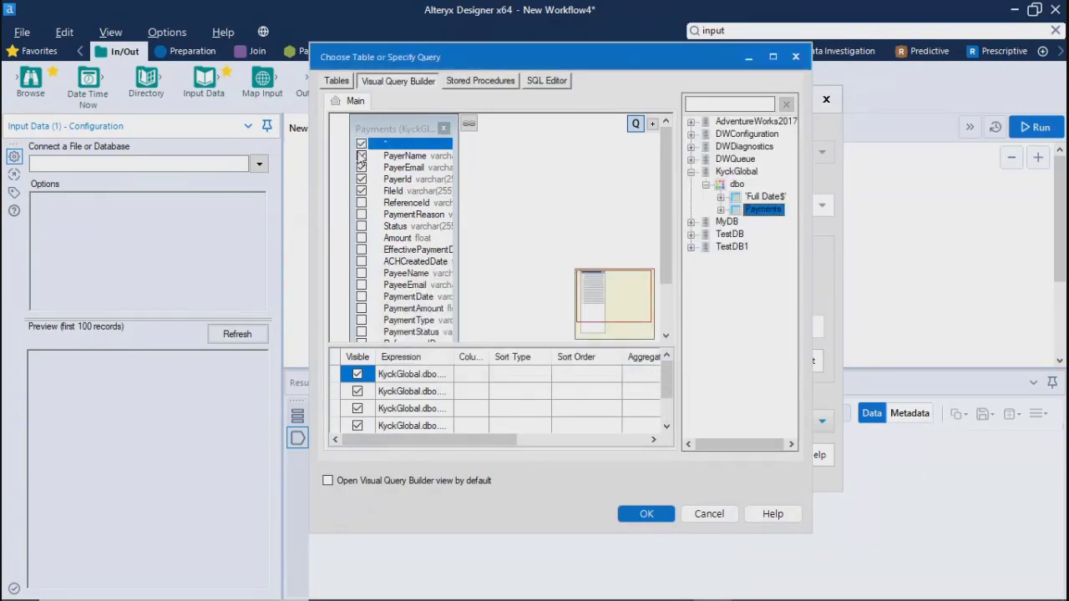
# Step: Include the remaining Payments columns in the query, from ReferenceId through MoneyGramStatus
pyautogui.click(361, 203)
pyautogui.click(361, 214)
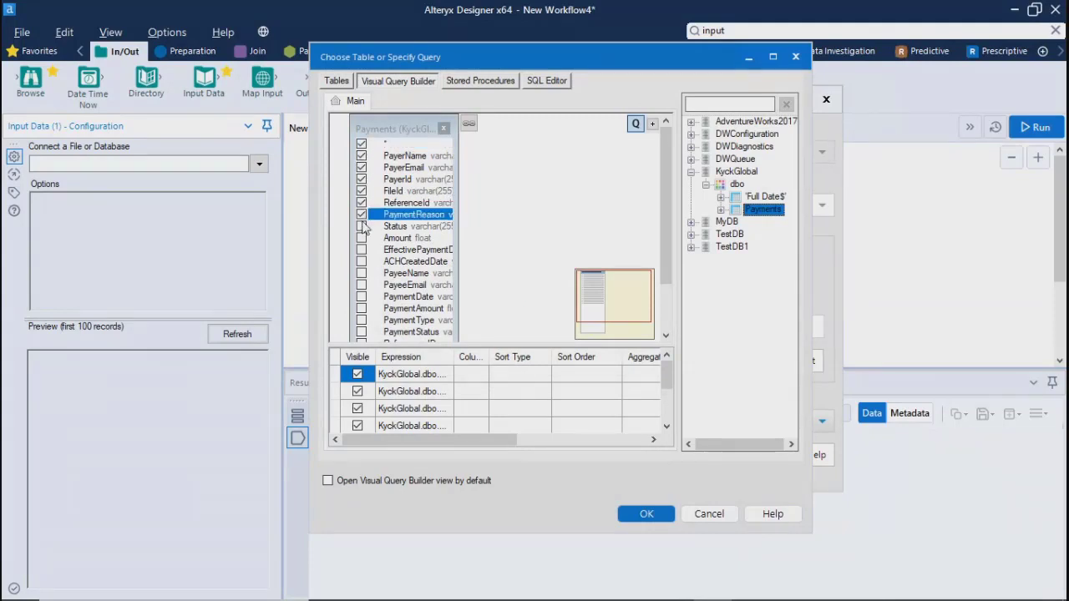
pyautogui.click(361, 226)
pyautogui.click(361, 238)
pyautogui.click(360, 249)
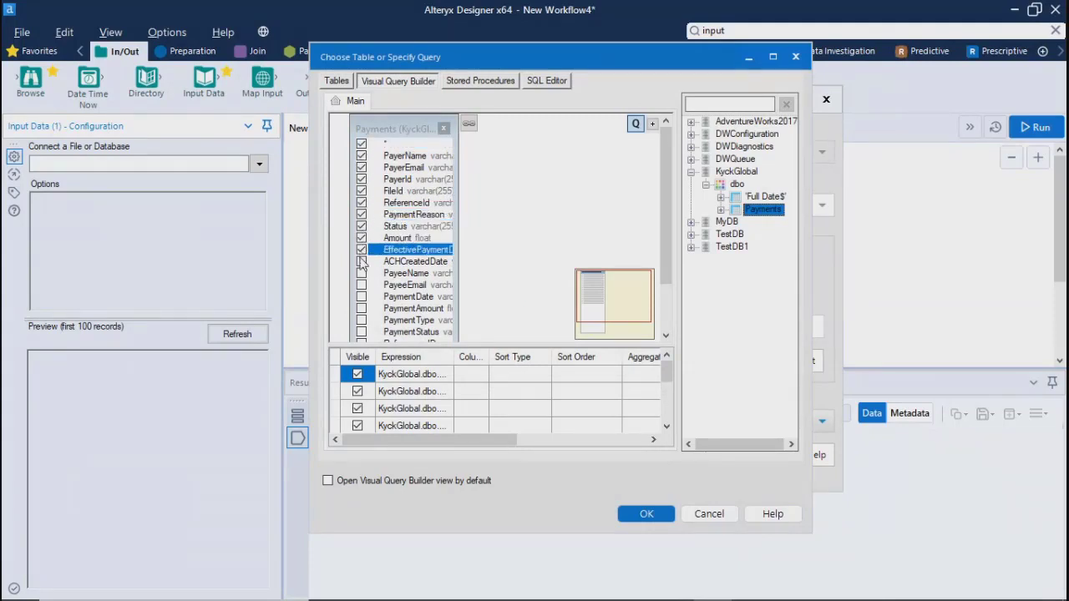
pyautogui.click(361, 261)
pyautogui.click(368, 284)
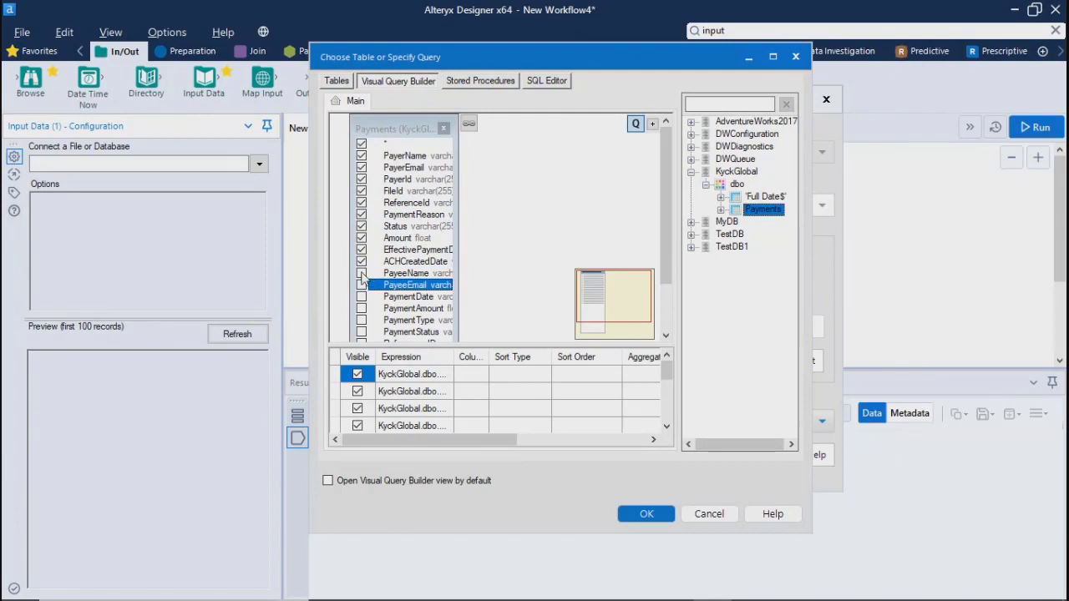
pyautogui.click(361, 273)
pyautogui.click(360, 285)
pyautogui.click(361, 297)
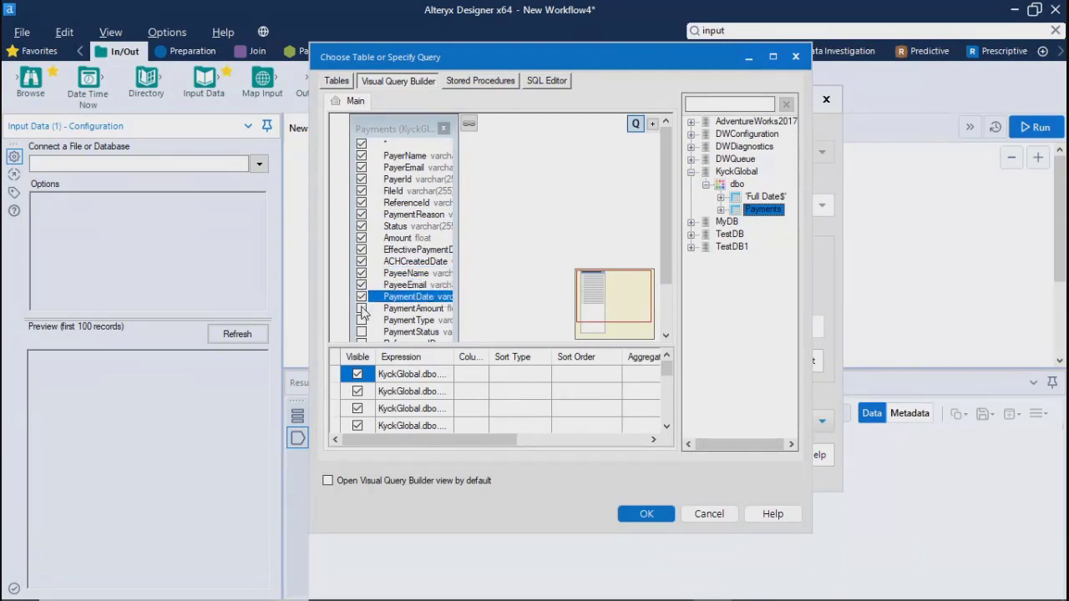
pyautogui.click(362, 308)
pyautogui.click(362, 320)
pyautogui.click(362, 331)
pyautogui.click(361, 341)
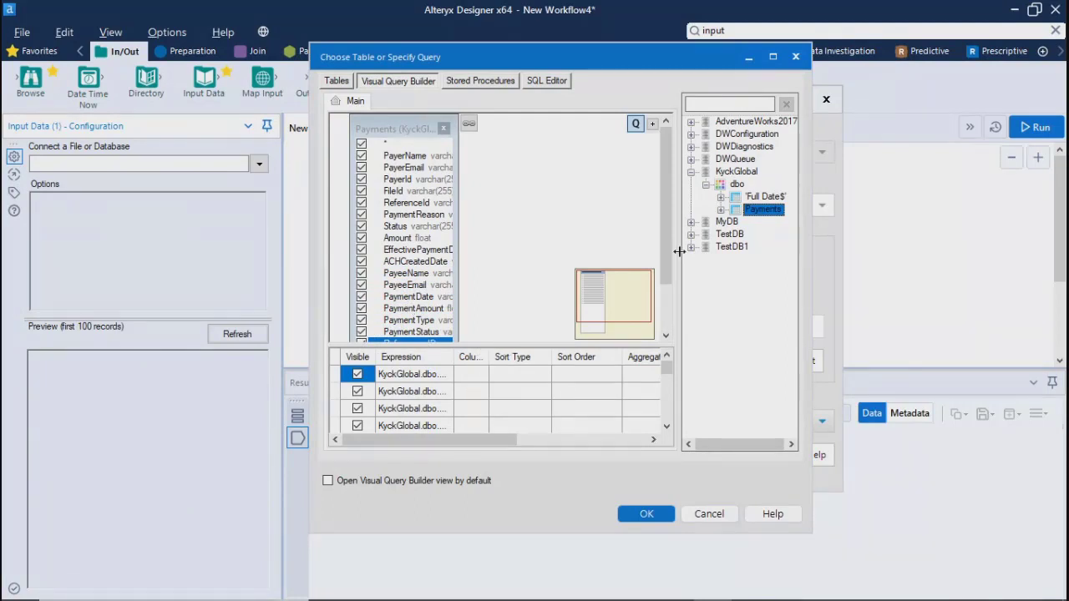
pyautogui.scroll(-2, 658, 247)
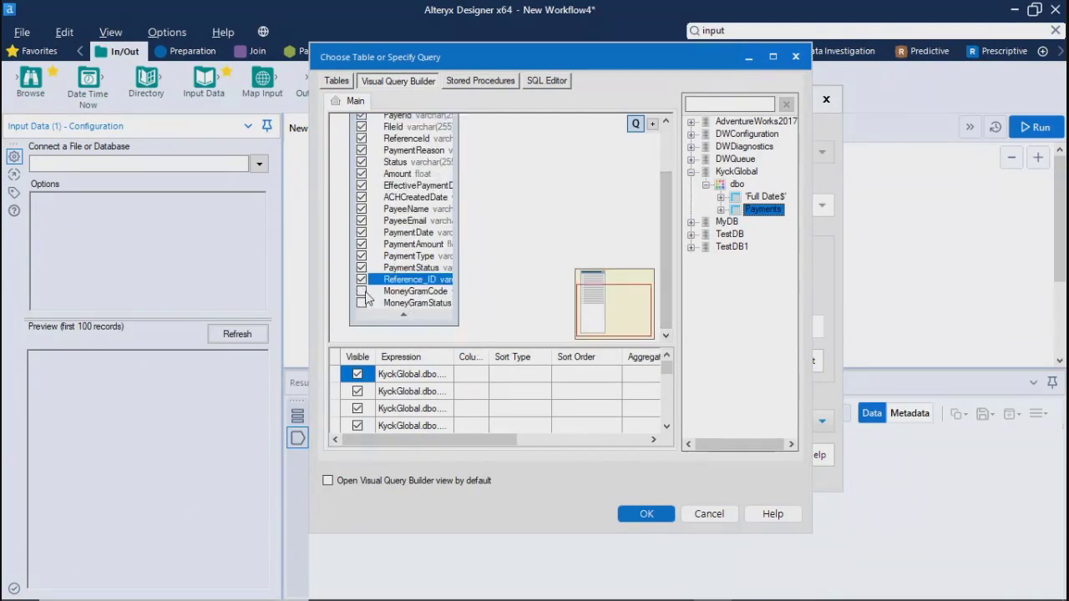
pyautogui.click(363, 291)
pyautogui.click(362, 304)
pyautogui.scroll(2, 593, 232)
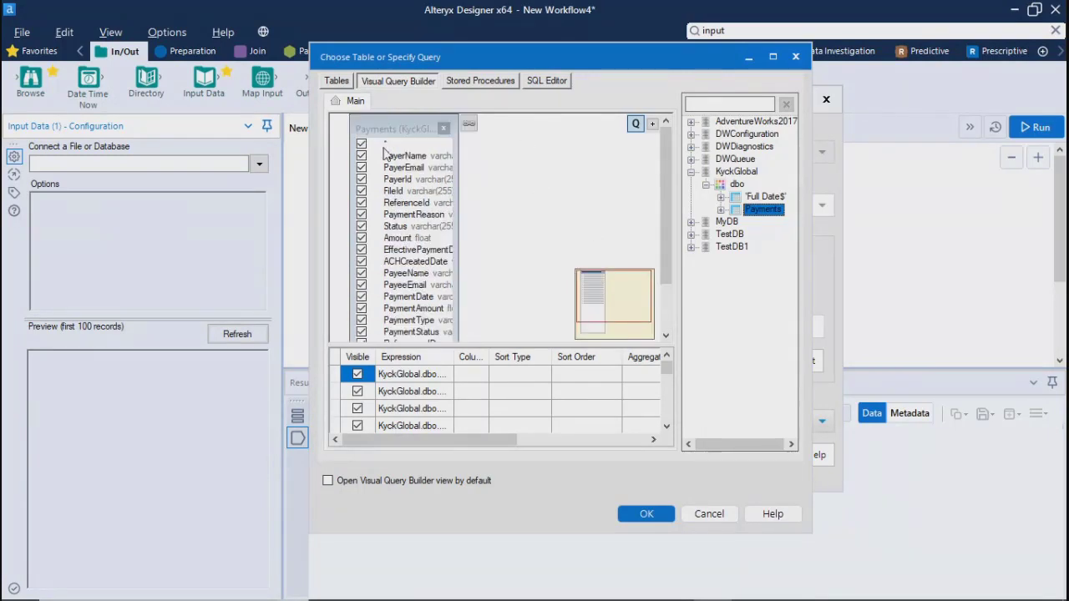
# Step: Reposition the Payments table in the query diagram and check it for linked objects
pyautogui.moveTo(386, 129)
pyautogui.mouseDown()
pyautogui.moveTo(344, 123)
pyautogui.moveTo(373, 137)
pyautogui.mouseUp()
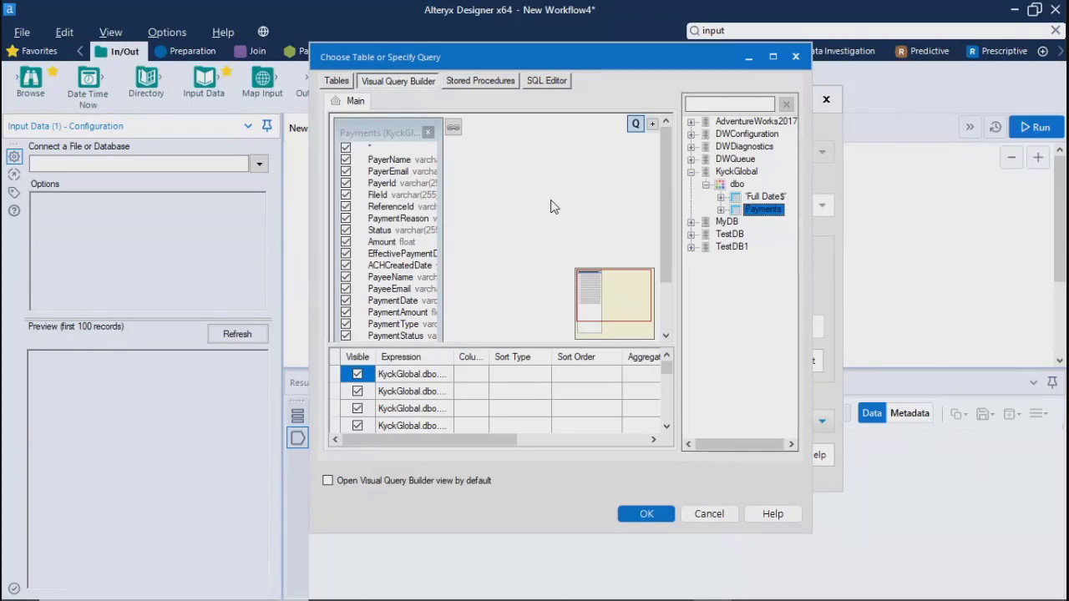
pyautogui.click(452, 130)
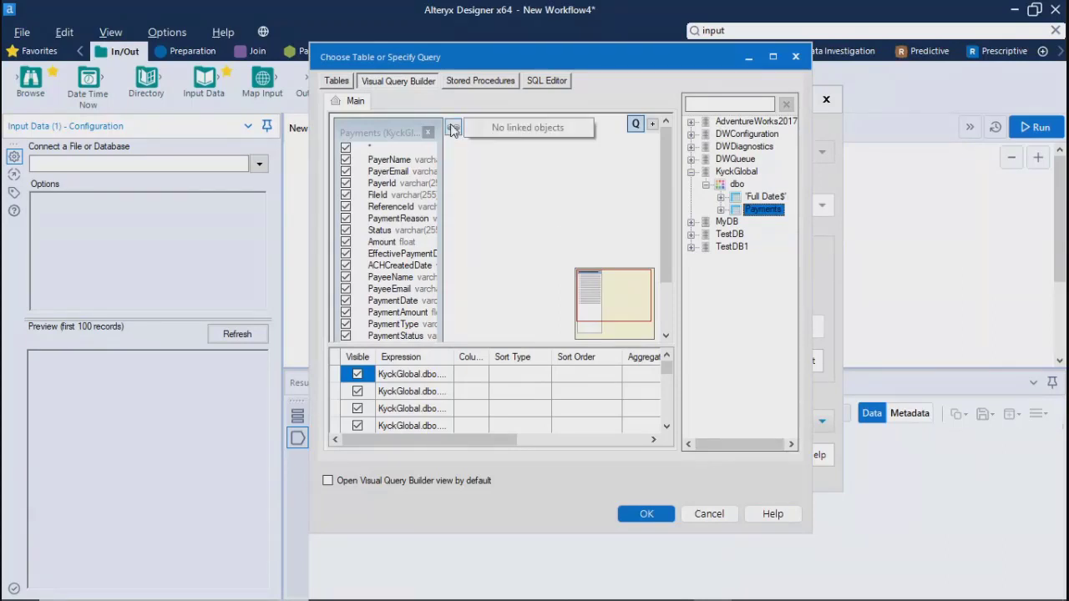
pyautogui.click(518, 162)
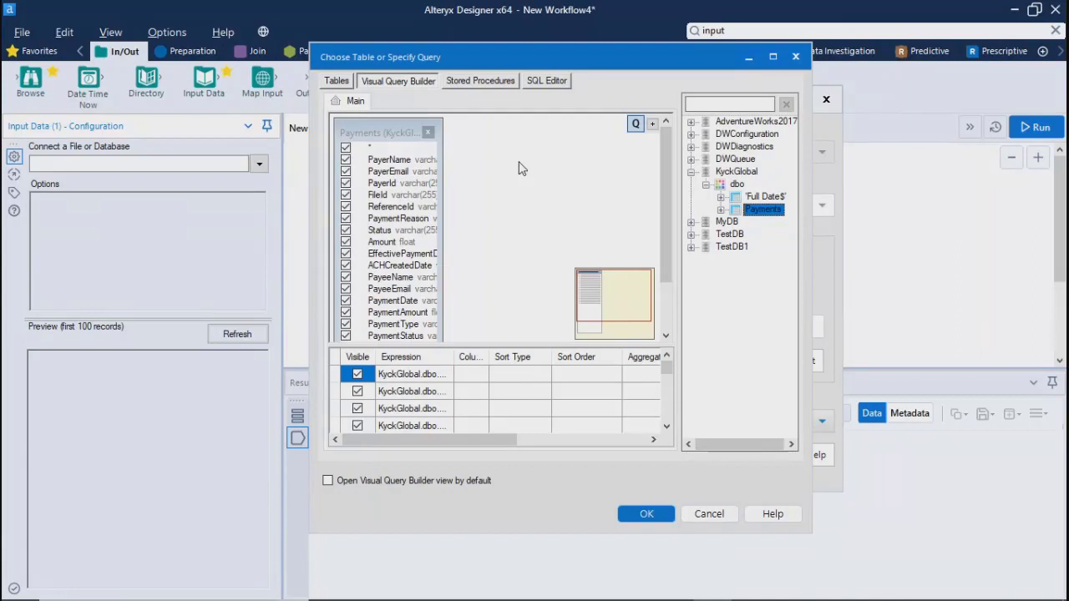
# Step: Look over the Stored Procedures and Tables views, and remove the Payments table from the visual query
pyautogui.click(472, 81)
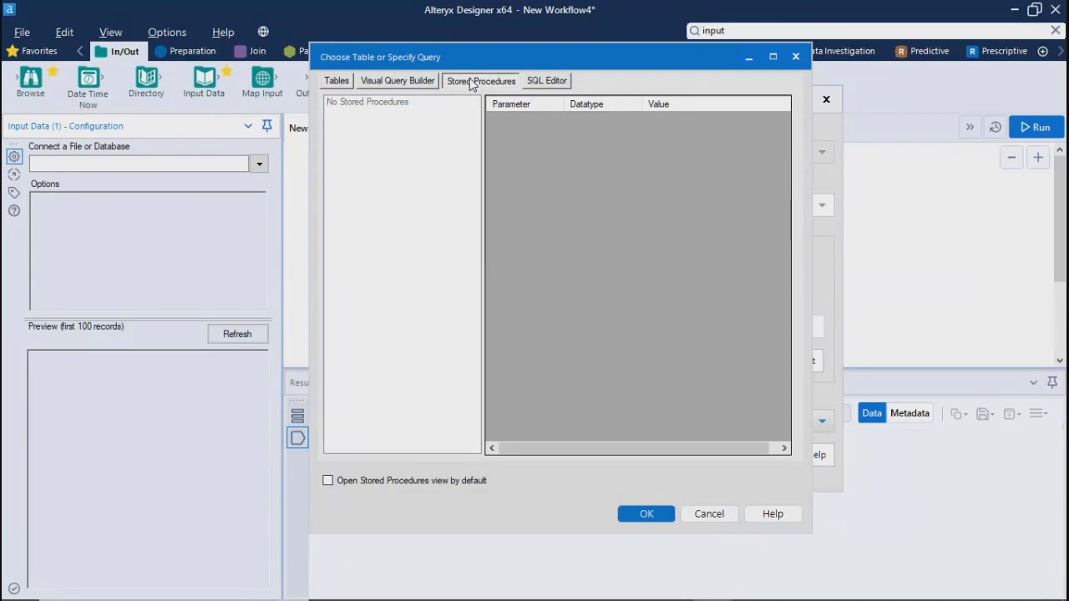
pyautogui.click(391, 81)
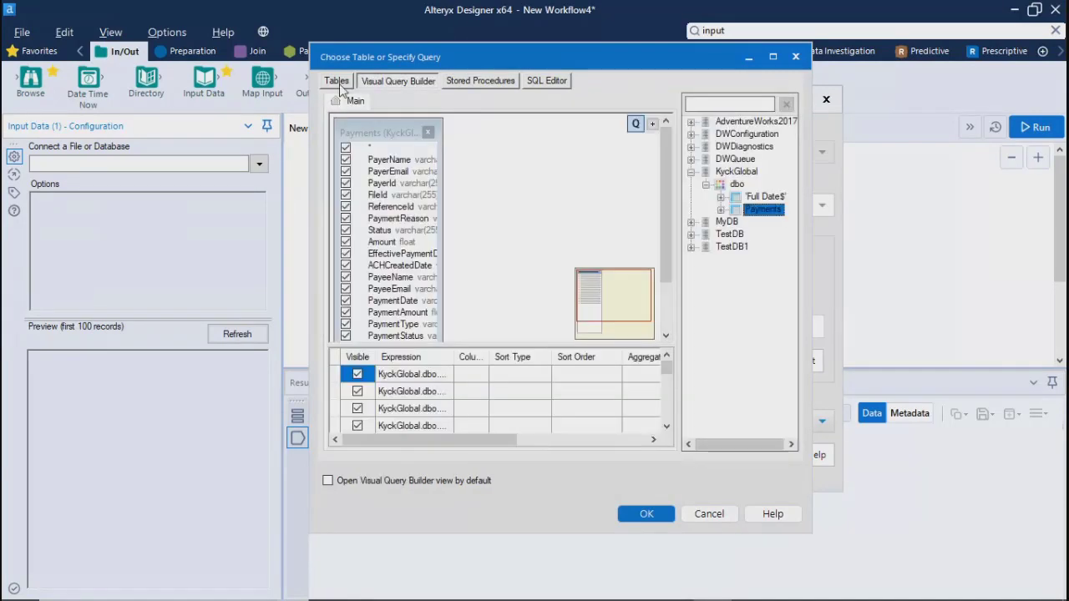
pyautogui.click(339, 83)
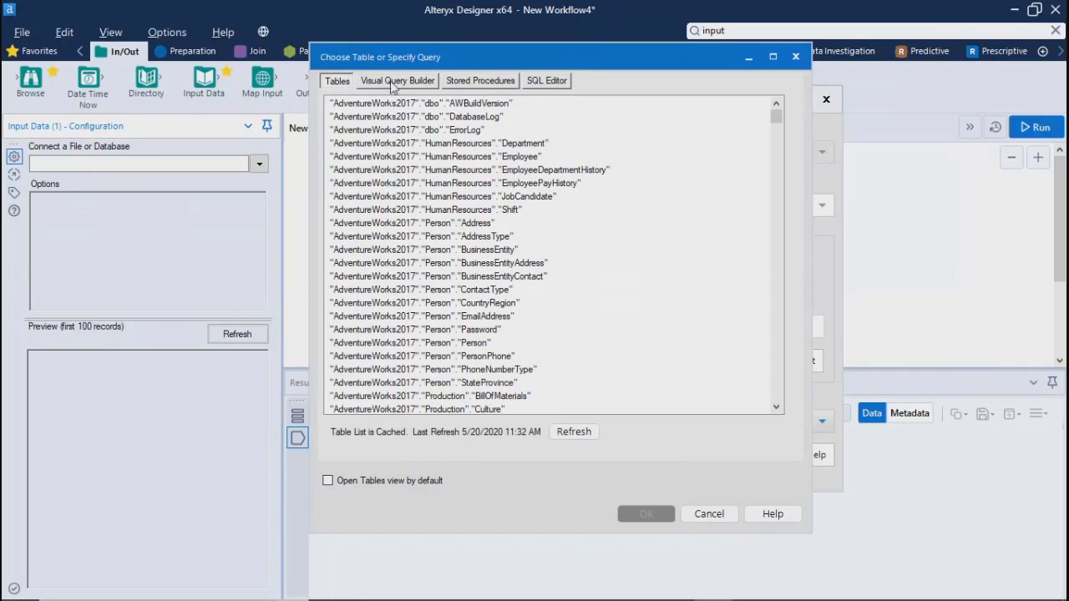
pyautogui.click(394, 82)
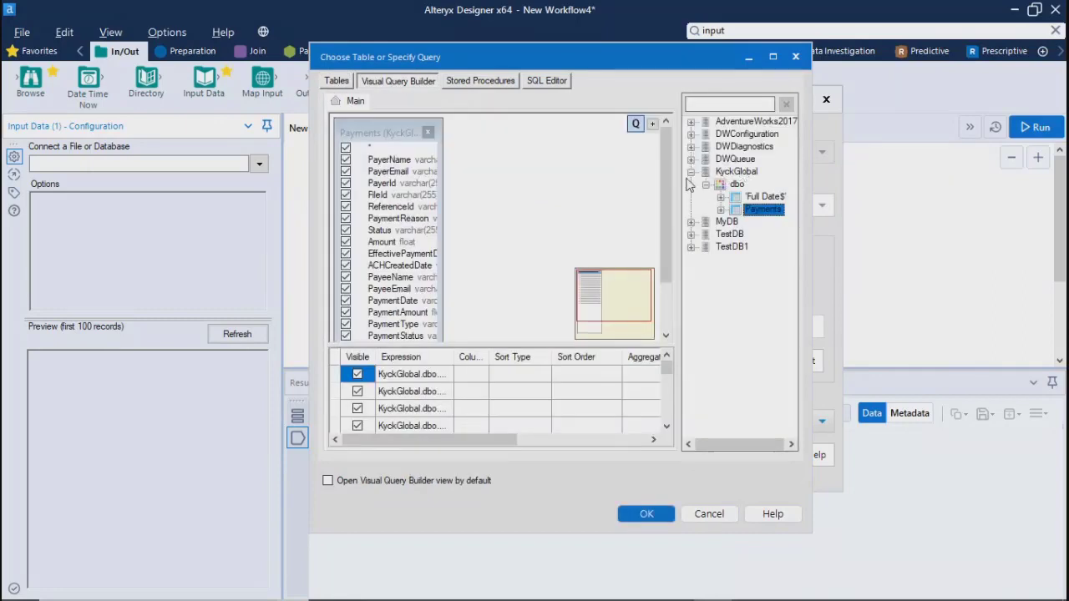
pyautogui.click(427, 132)
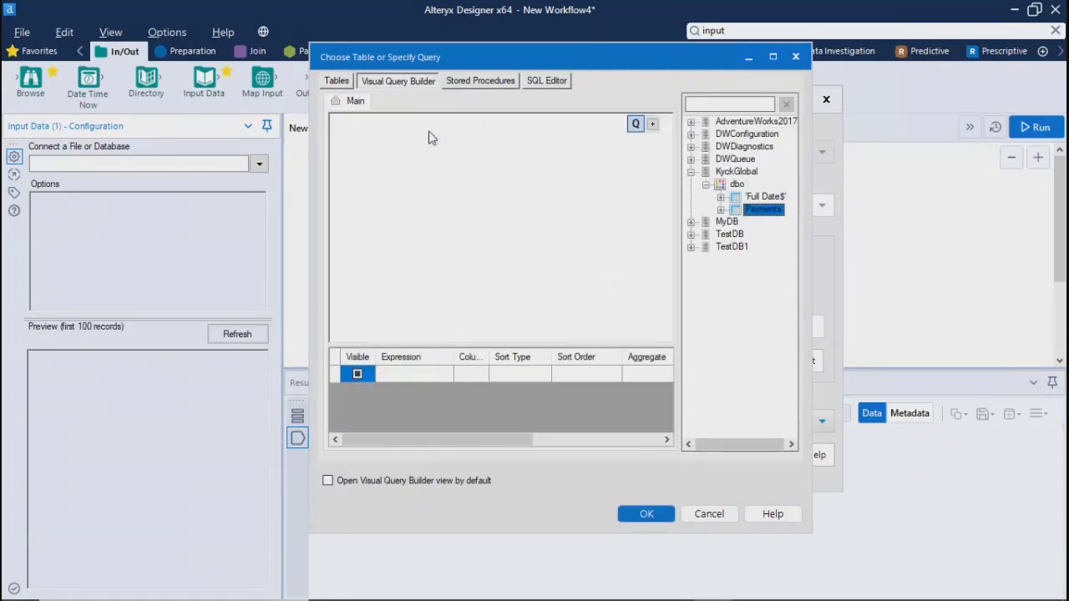
# Step: Expand the AdventureWorks2017 database in the Visual Query Builder and compare its schemas with the Tables view
pyautogui.doubleClick(704, 124)
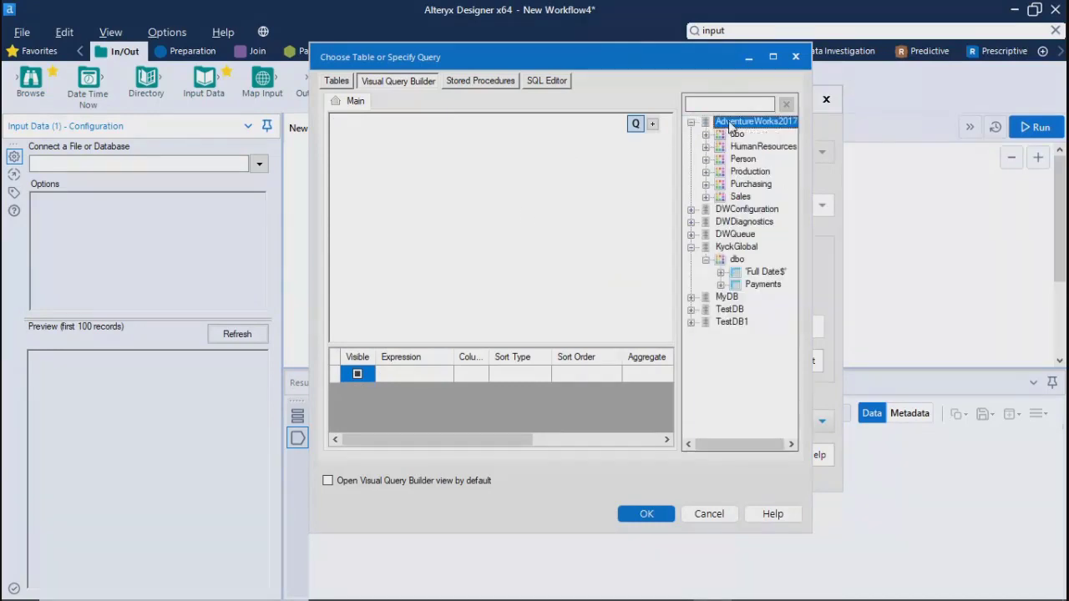
pyautogui.click(347, 82)
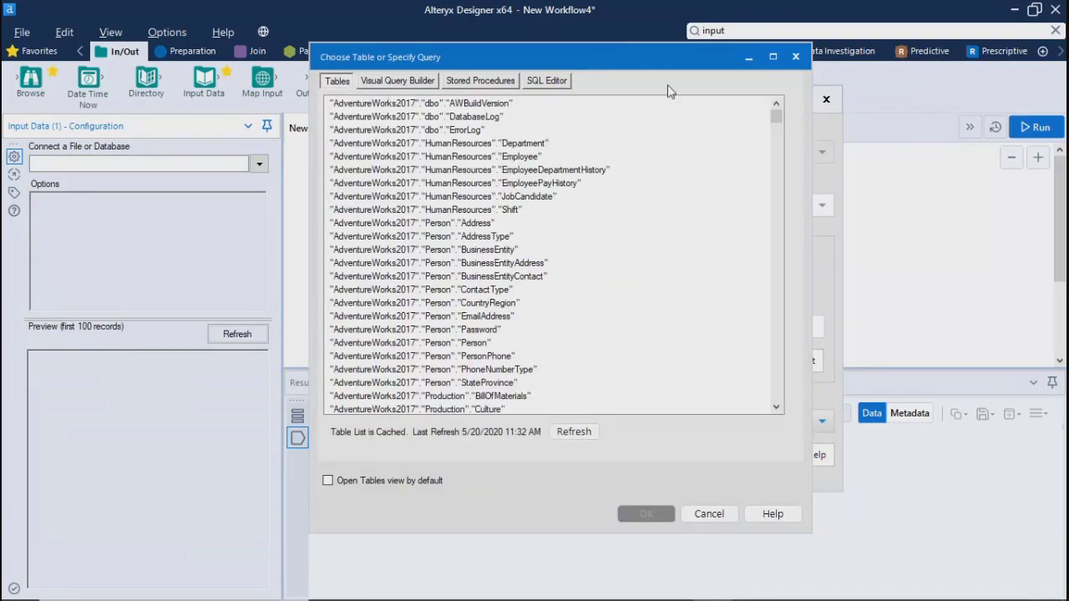
pyautogui.click(388, 84)
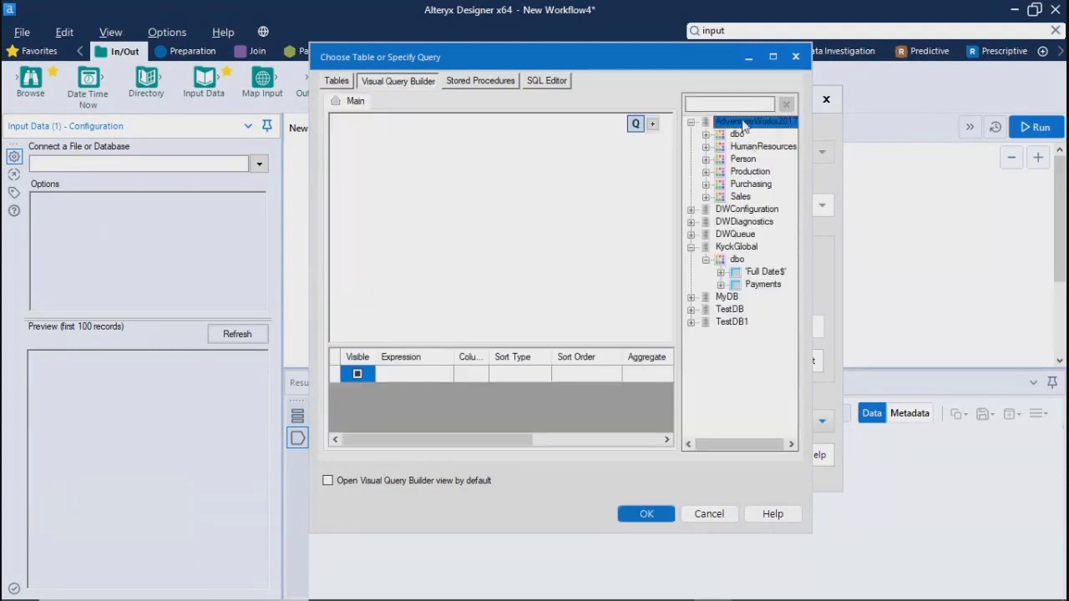
# Step: Expand the HumanResources schema of AdventureWorks2017 in the Visual Query Builder and look over its tables, including Department
pyautogui.click(481, 84)
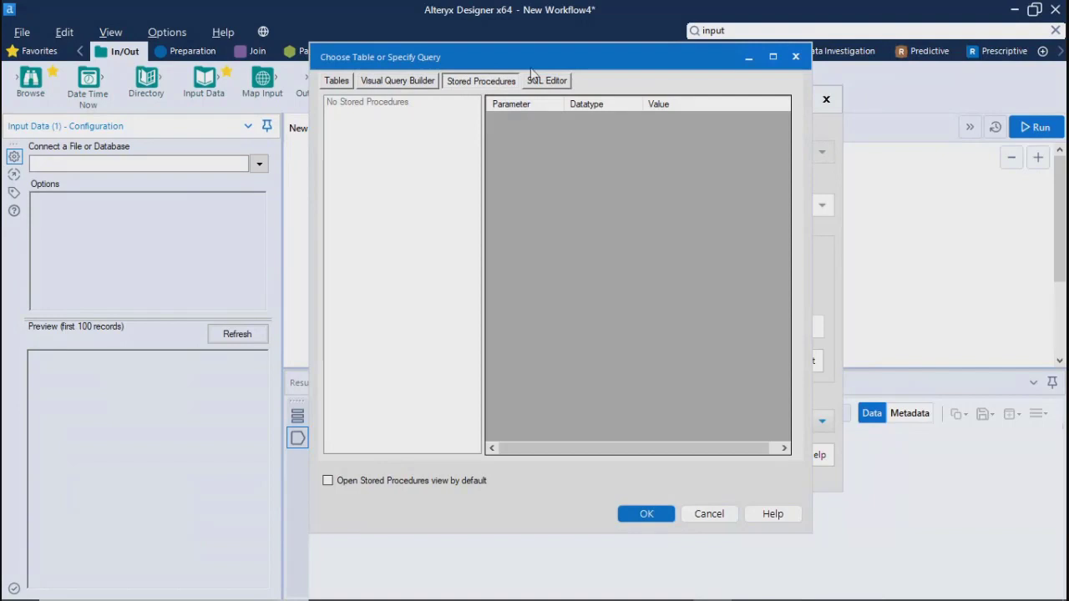
pyautogui.click(384, 84)
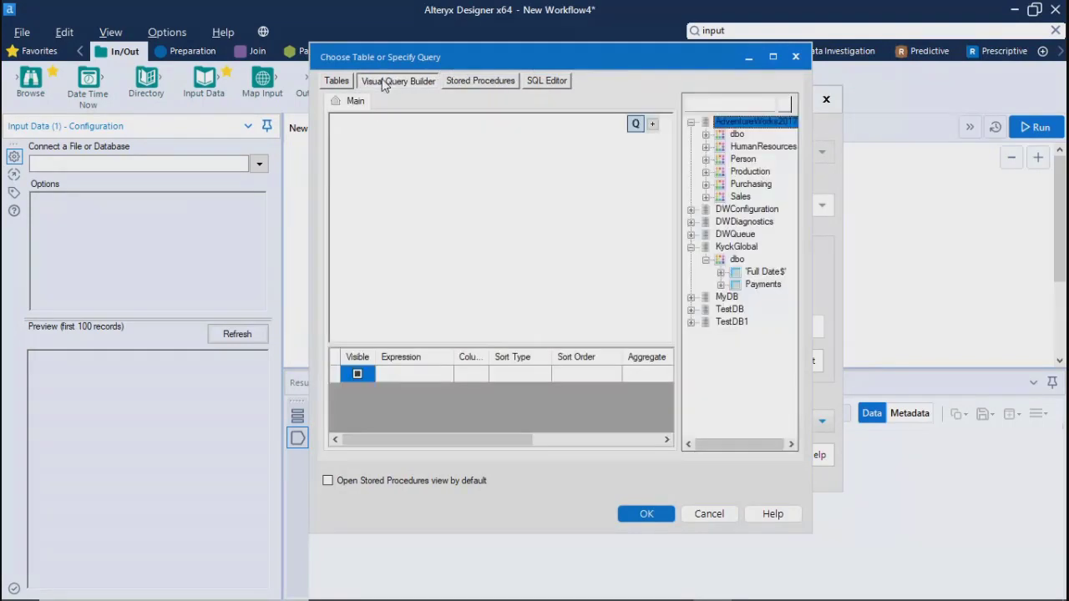
pyautogui.click(705, 146)
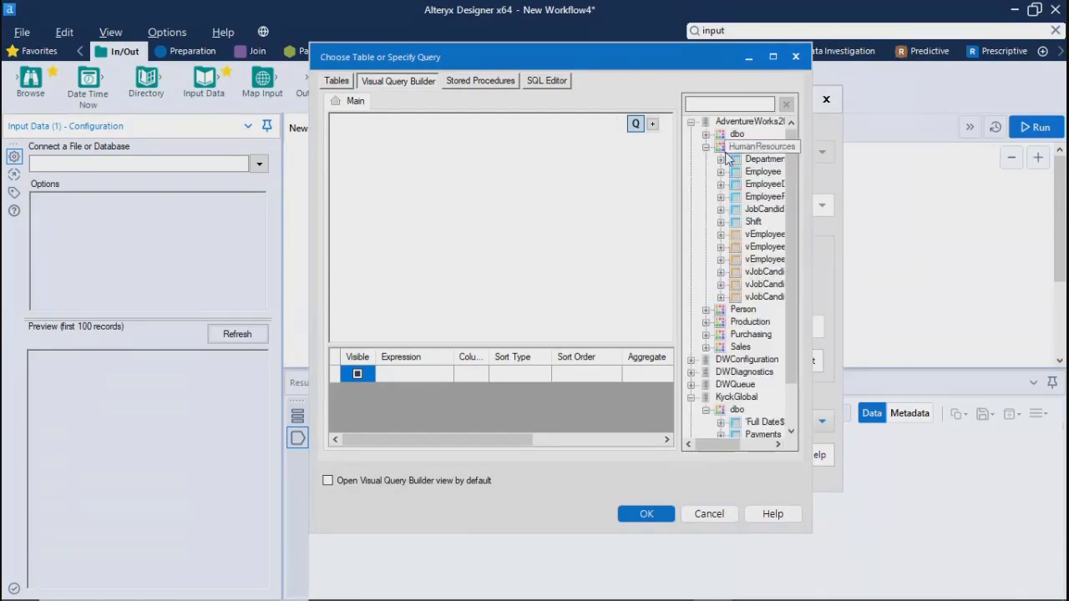
pyautogui.click(756, 159)
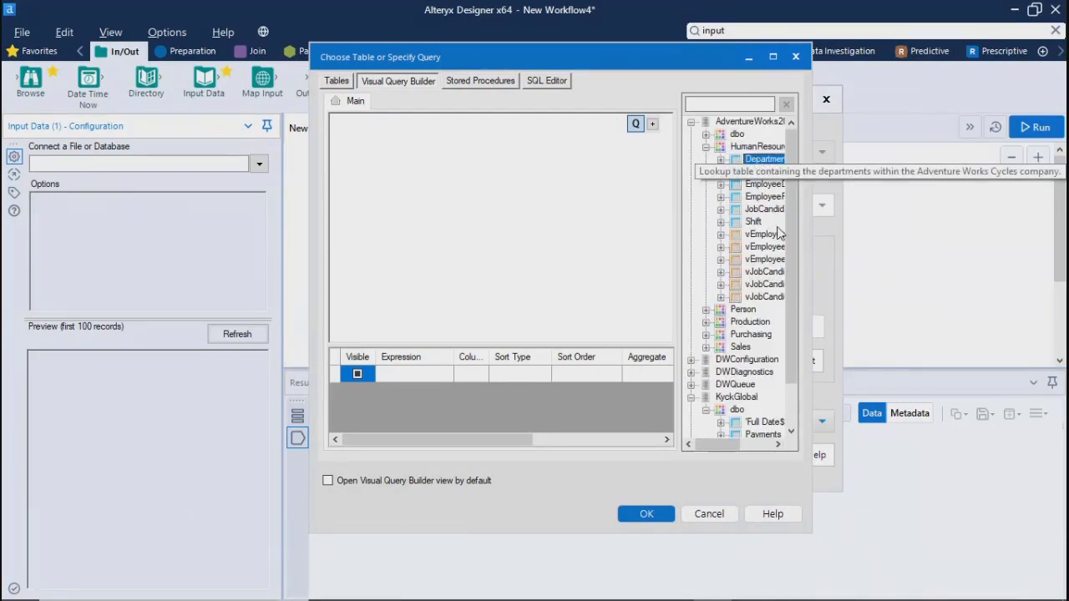
pyautogui.moveTo(790, 280); pyautogui.dragTo(790, 159)
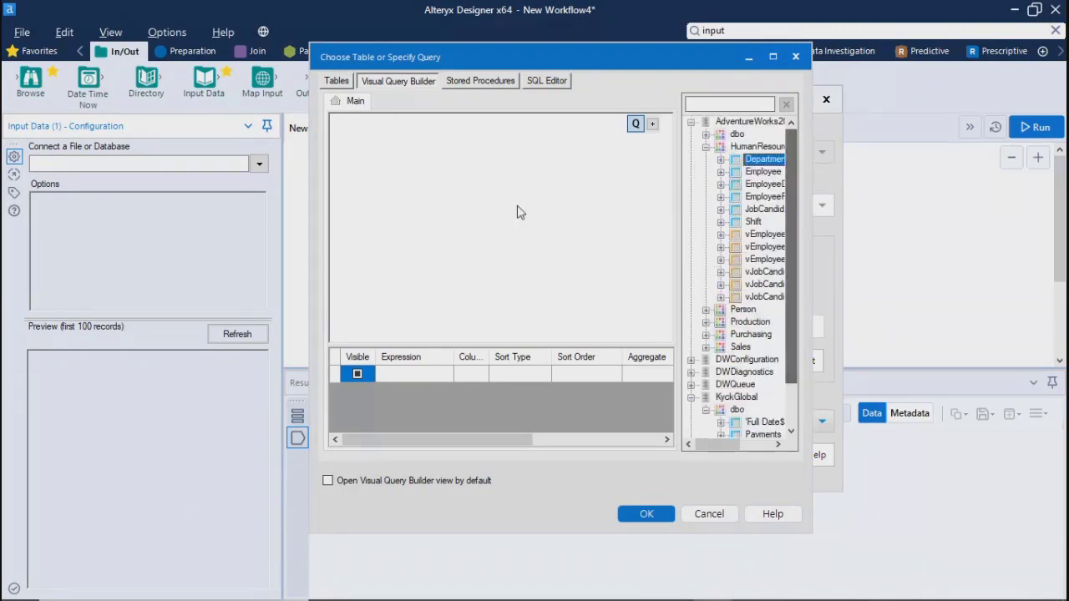
# Step: Start a query reading "Select * from" in the SQL Editor, with the query dialog moved aside
pyautogui.moveTo(438, 52); pyautogui.dragTo(581, 55)
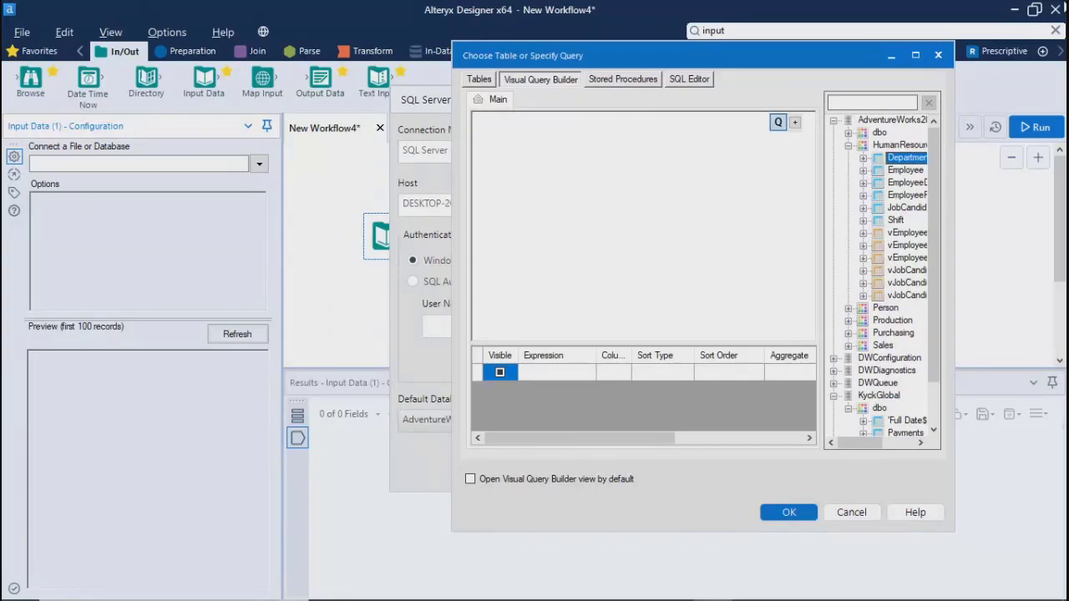
pyautogui.click(696, 78)
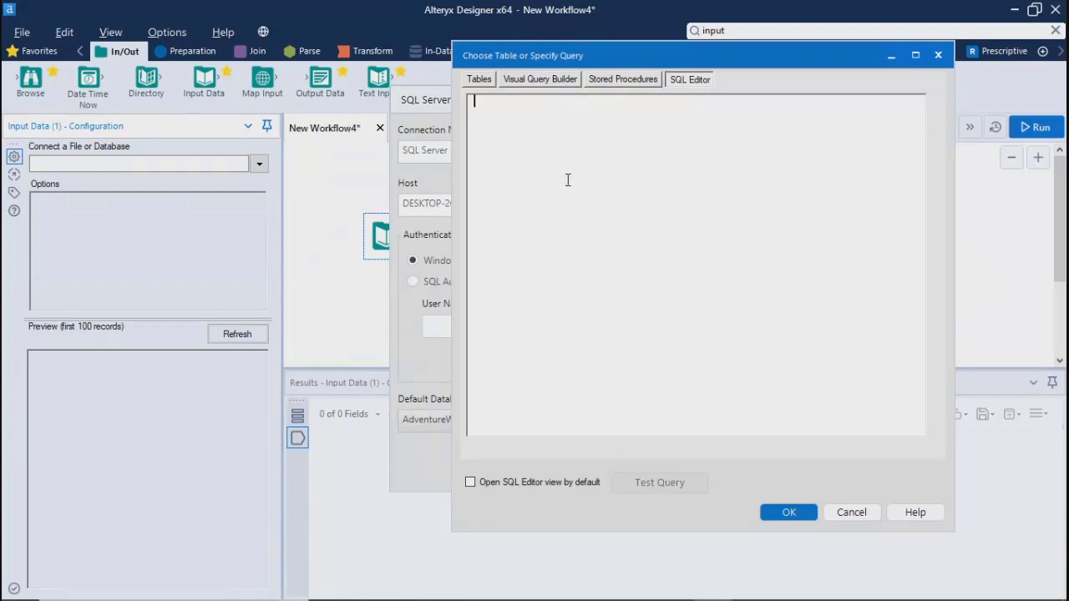
pyautogui.write('Select')
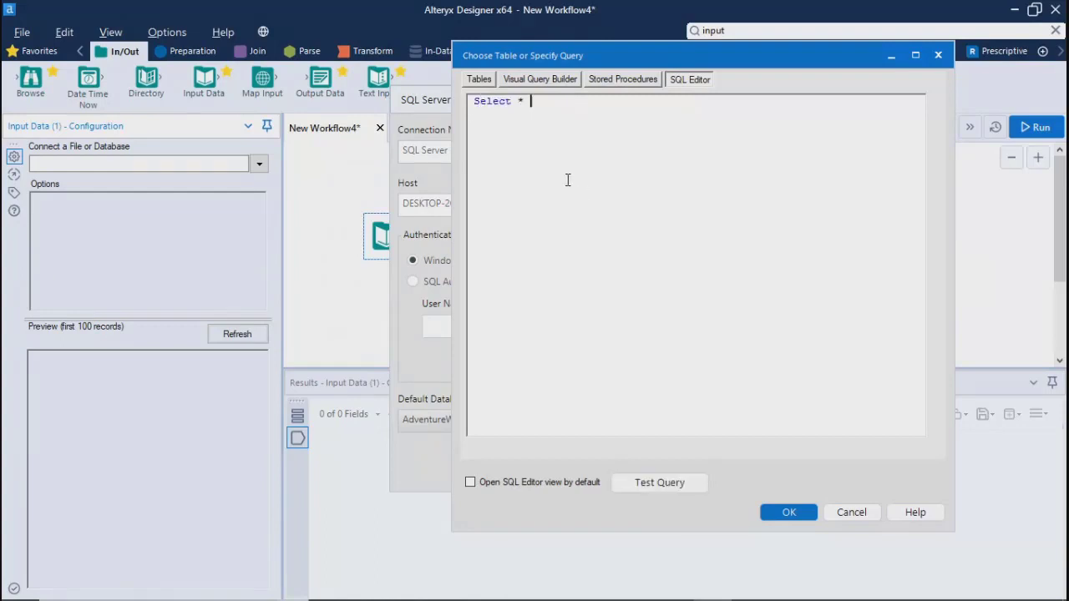
pyautogui.write(' * from')
# Step: Return to the Tables view and browse the AdventureWorks2017 tables, stepping through the HumanResources entries from Department to Shift
pyautogui.click(623, 81)
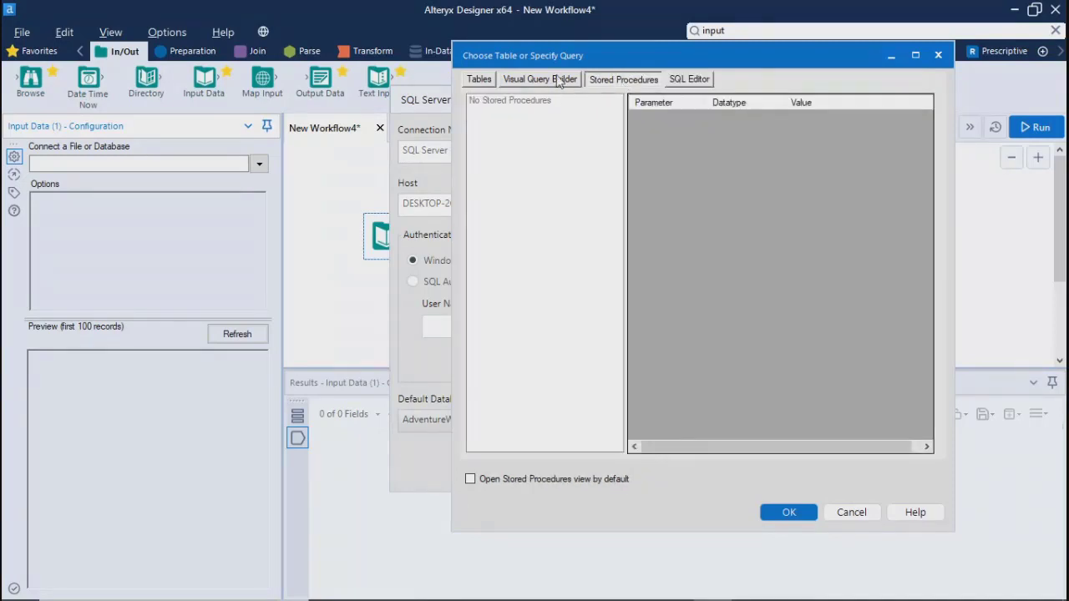
pyautogui.click(558, 81)
pyautogui.click(479, 79)
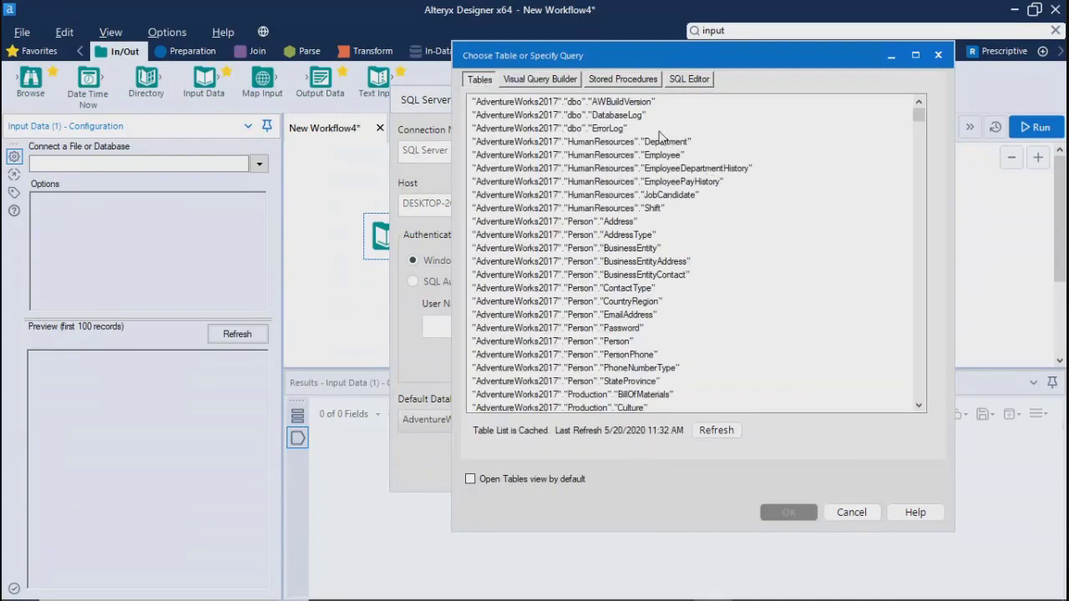
pyautogui.click(583, 143)
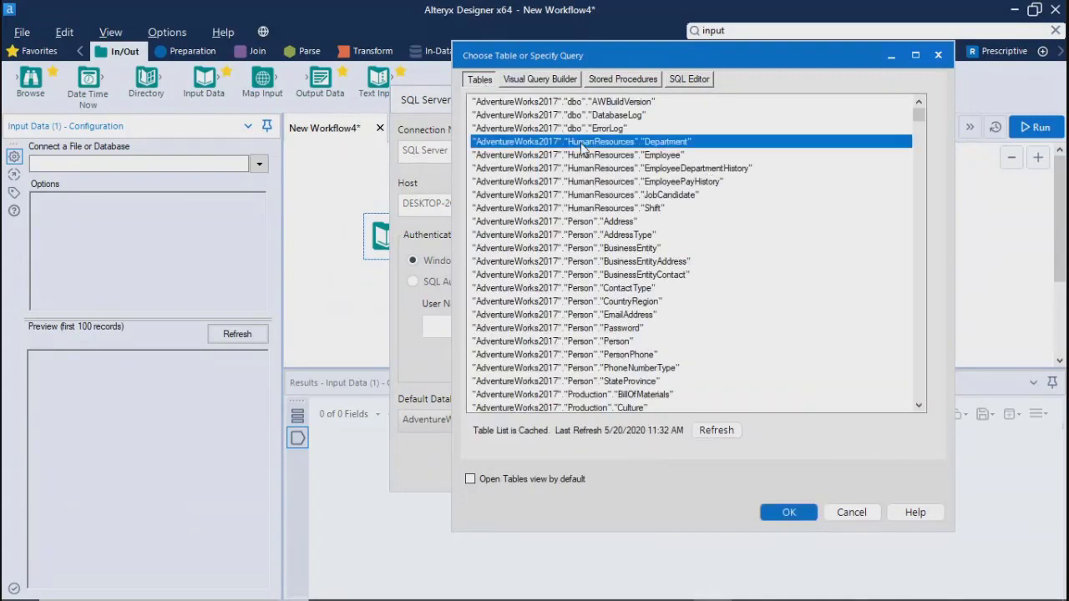
pyautogui.press('Down')
pyautogui.press('Down')
pyautogui.press('Down')
pyautogui.press('Down')
pyautogui.press('Down')
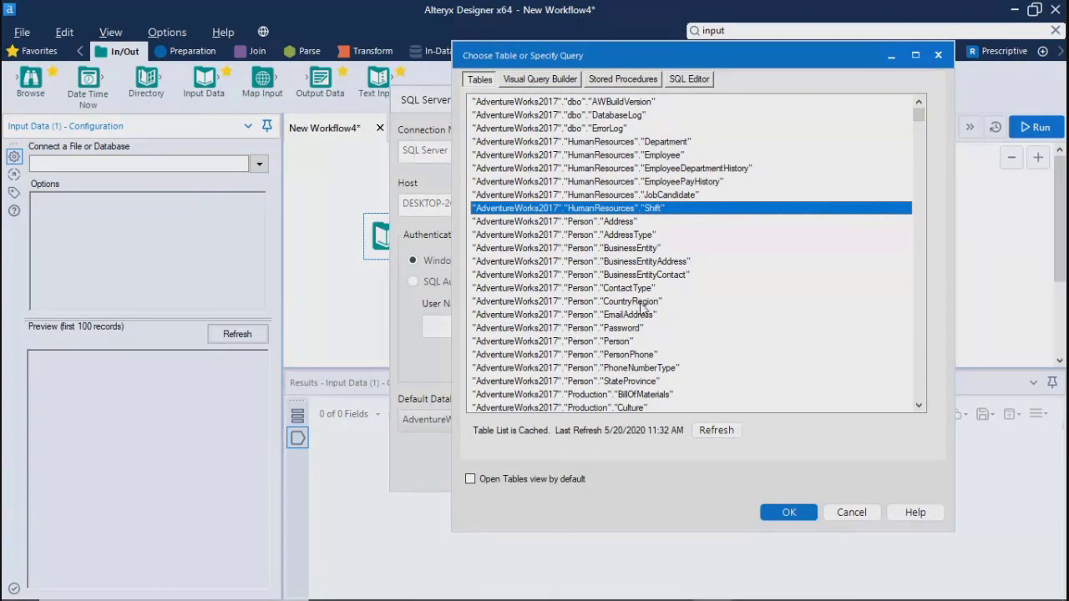
pyautogui.scroll(-20, 574, 121)
pyautogui.scroll(20, 574, 121)
# Step: Load the AdventureWorks2017 HumanResources Department table into the Input Data tool
pyautogui.click(584, 116)
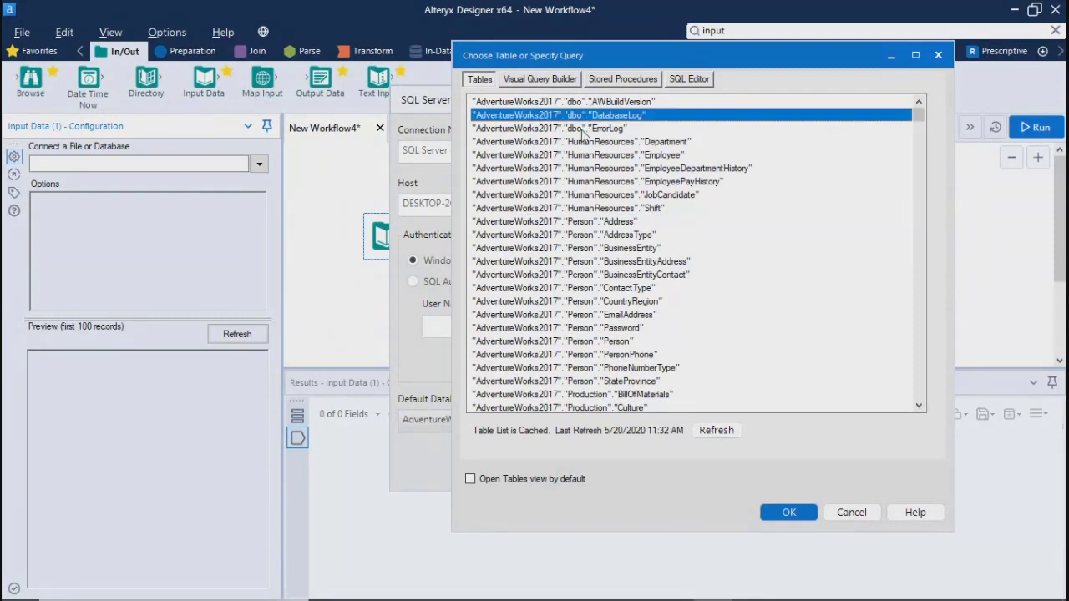
pyautogui.click(575, 142)
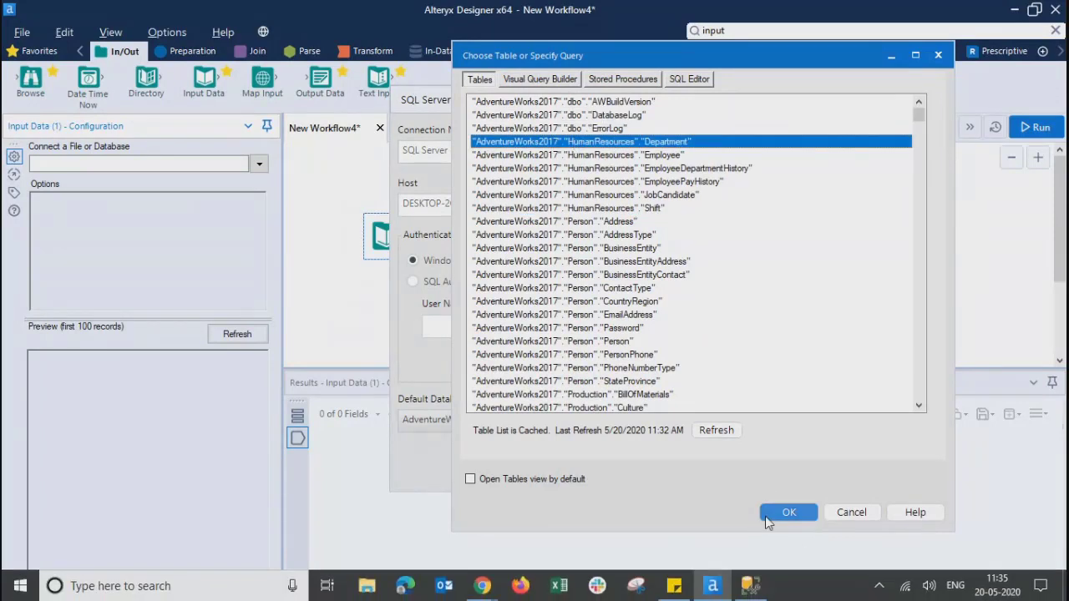
pyautogui.click(785, 513)
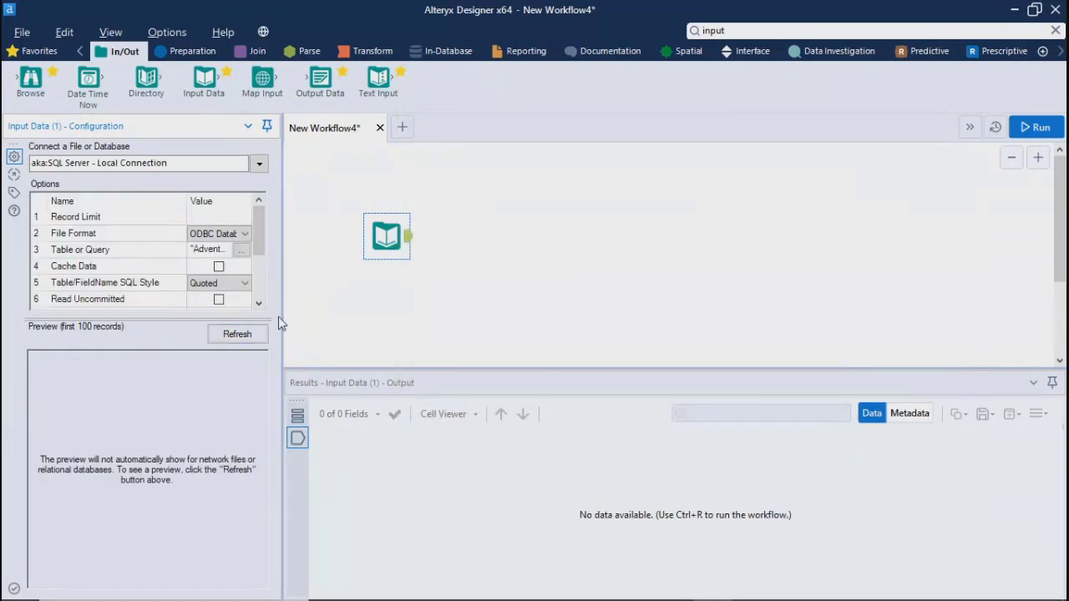
# Step: Refresh the preview of the Department table, widen the configuration window, and look through the records
pyautogui.click(232, 339)
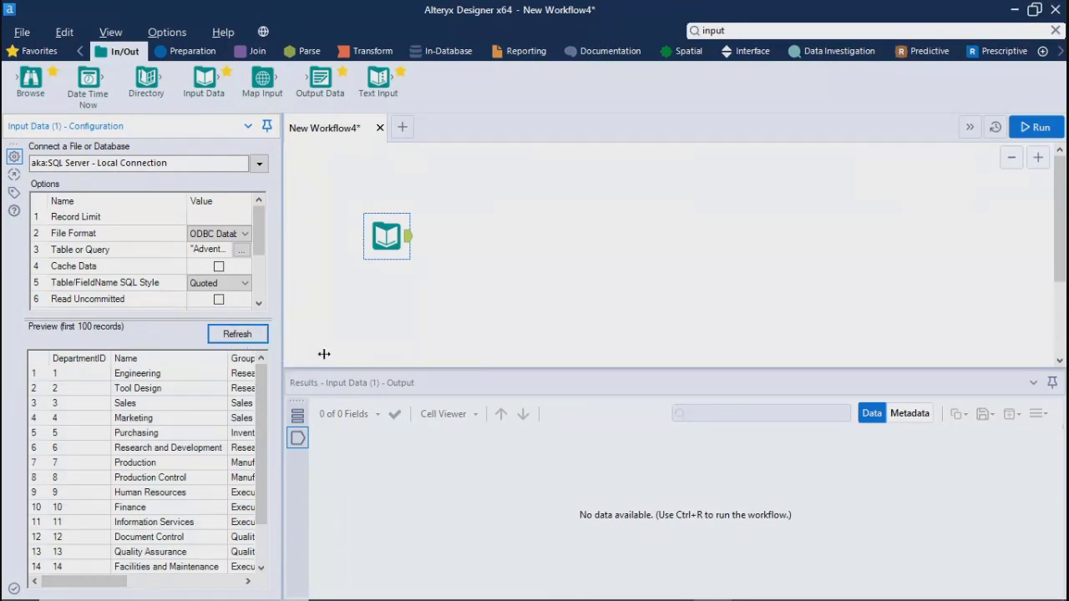
pyautogui.moveTo(324, 354); pyautogui.dragTo(506, 352)
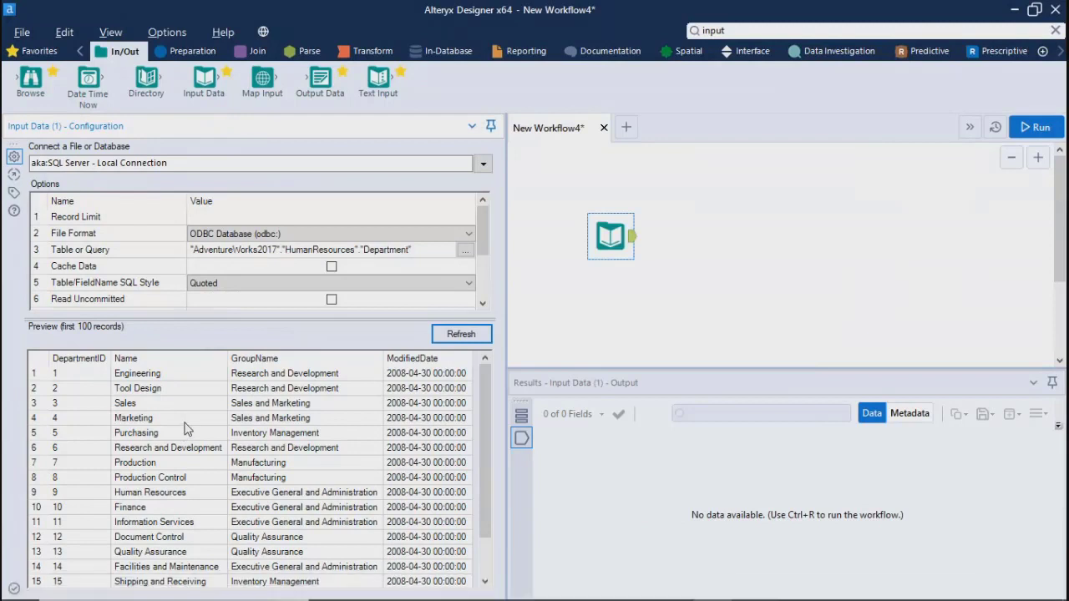
pyautogui.click(110, 567)
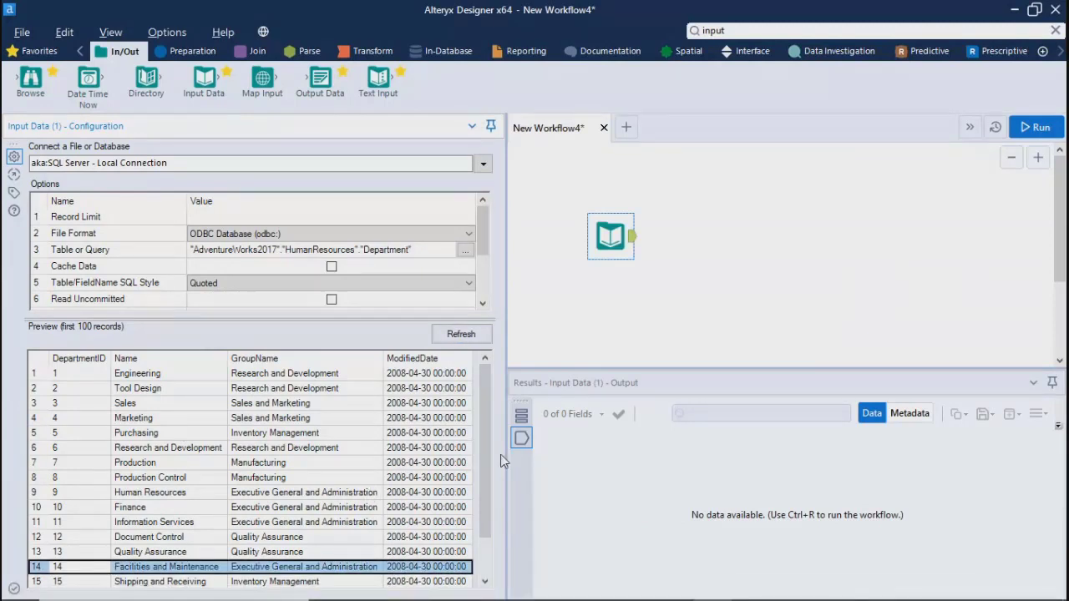
pyautogui.scroll(-1, 466, 566)
pyautogui.moveTo(470, 541); pyautogui.dragTo(485, 378)
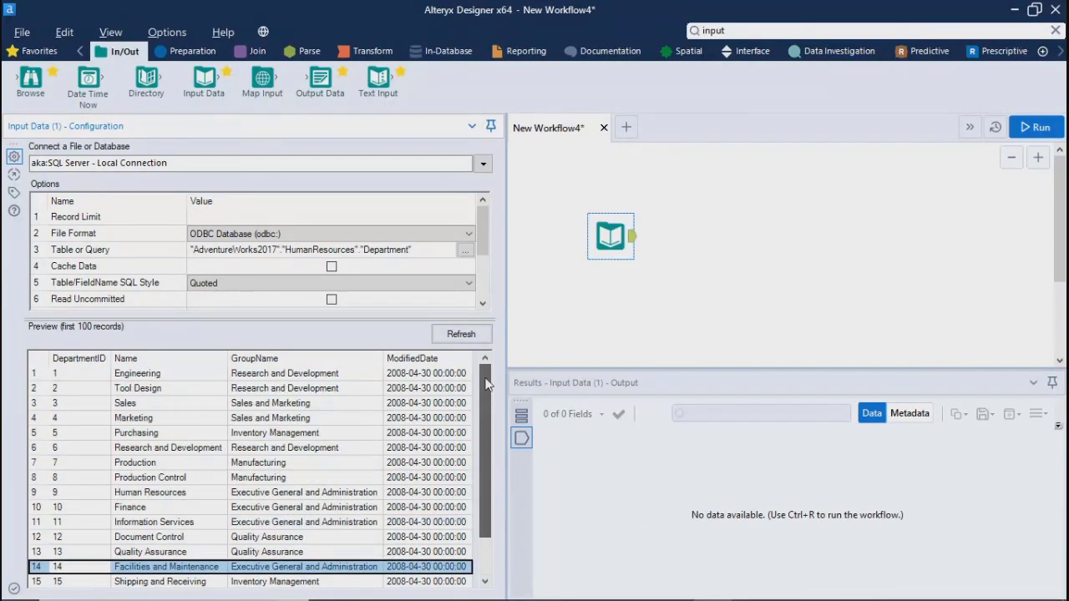
# Step: Enlarge the Options area above the preview and look over the input options, including Record Limit
pyautogui.moveTo(482, 232); pyautogui.dragTo(446, 150)
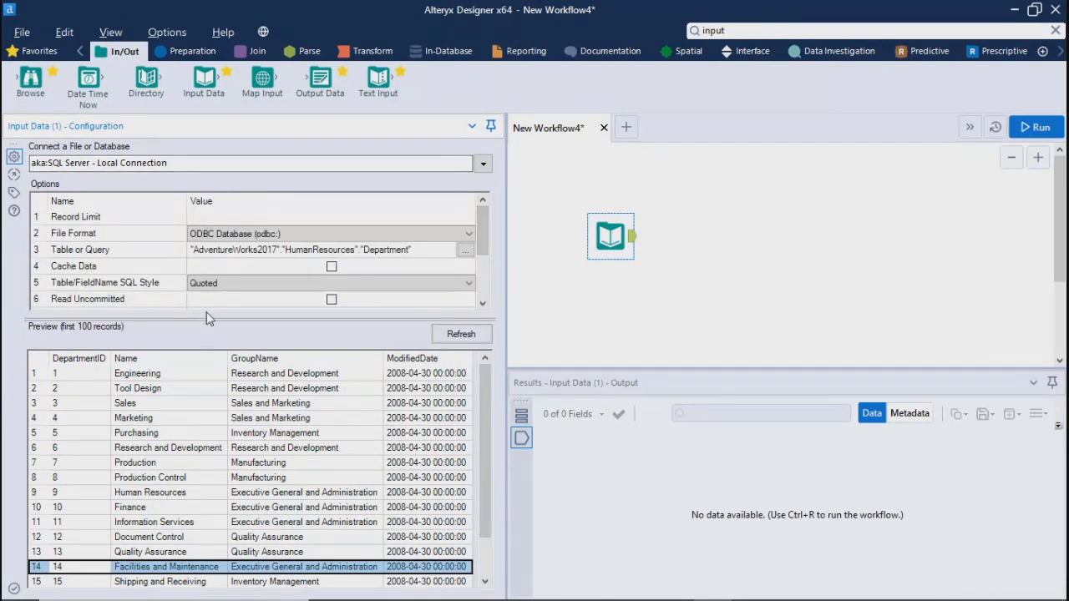
pyautogui.moveTo(209, 318); pyautogui.dragTo(200, 455)
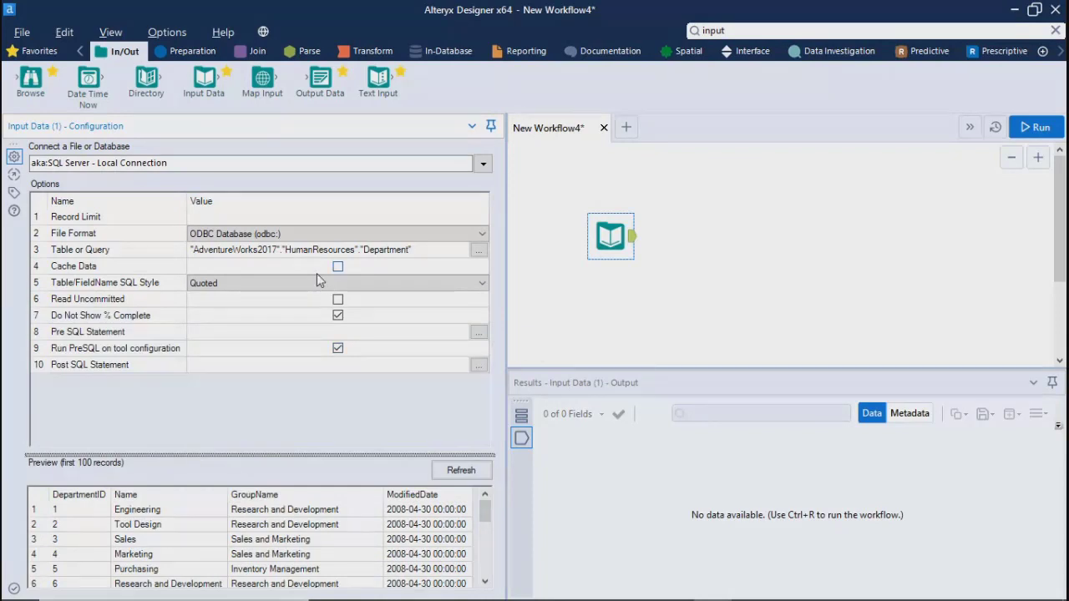
pyautogui.click(231, 218)
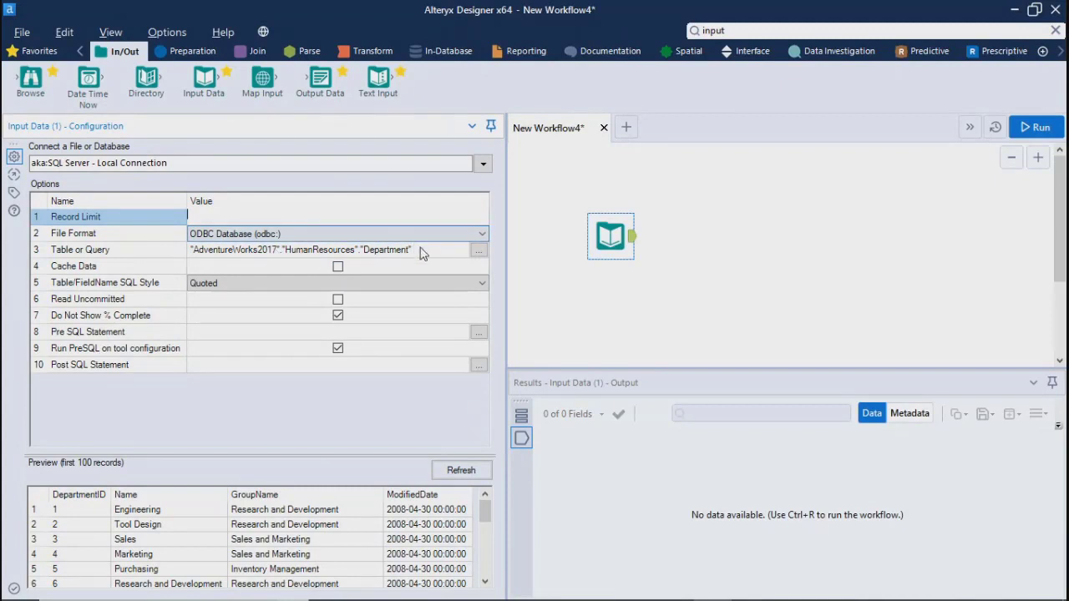
# Step: Change the input source to the AdventureWorks2017 Sales vSalesPerson view and preview its records
pyautogui.click(479, 255)
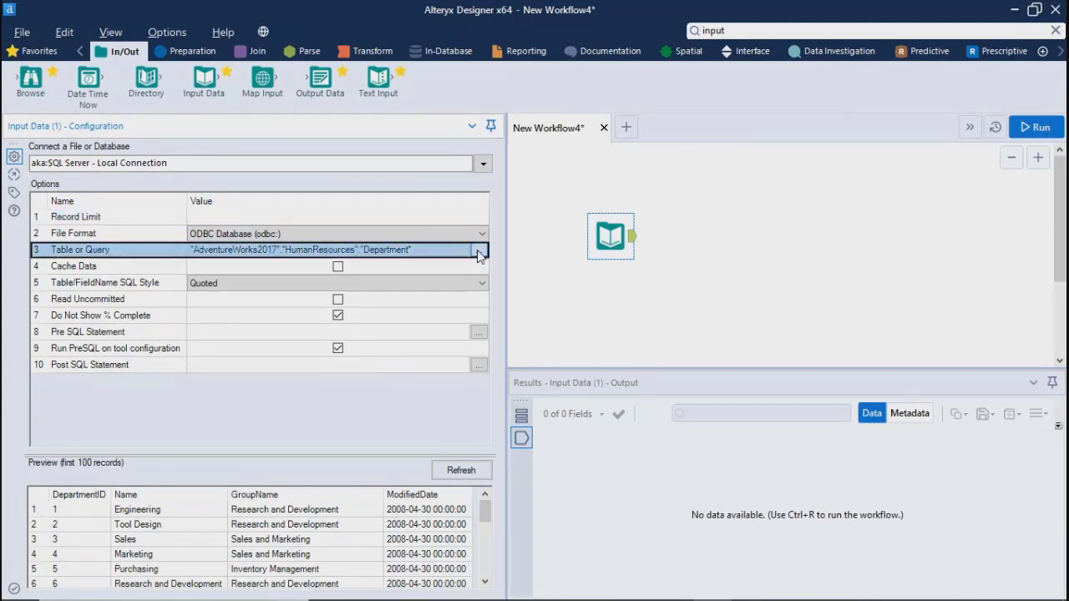
pyautogui.click(478, 252)
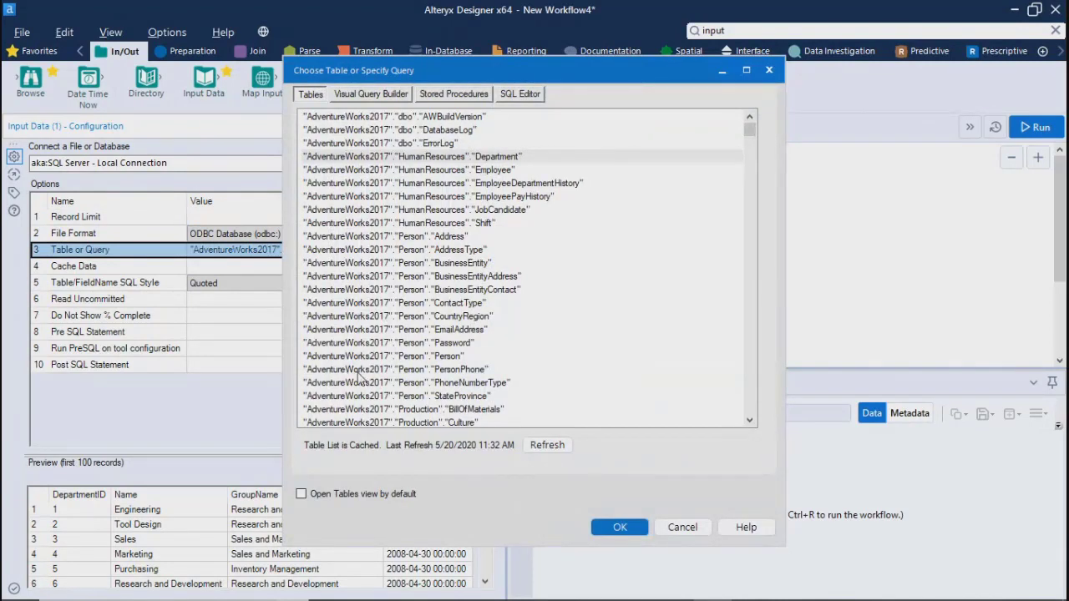
pyautogui.scroll(-10, 359, 379)
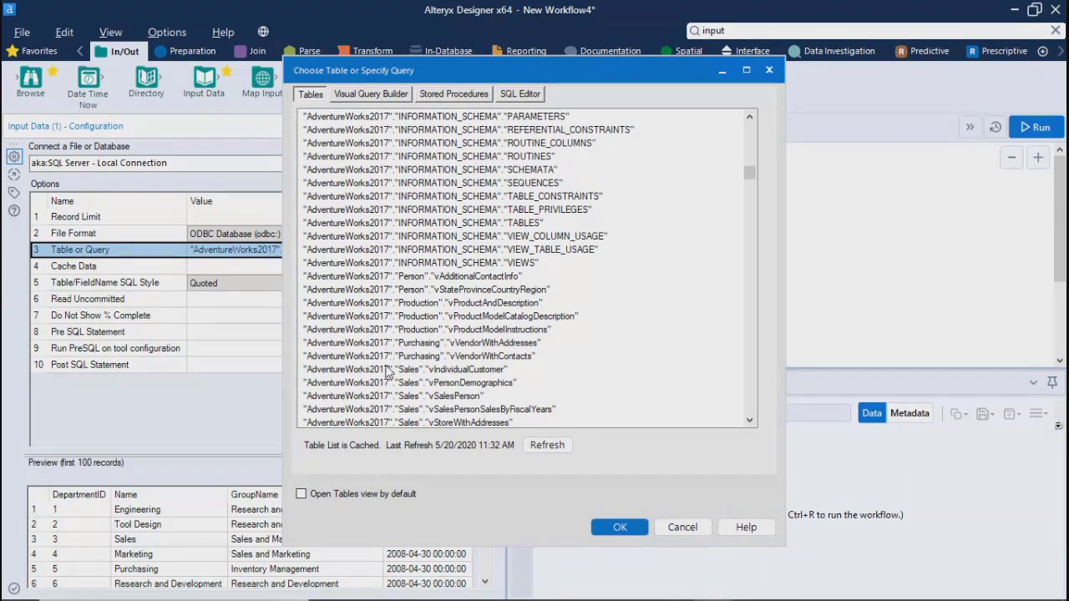
pyautogui.click(388, 372)
pyautogui.click(401, 396)
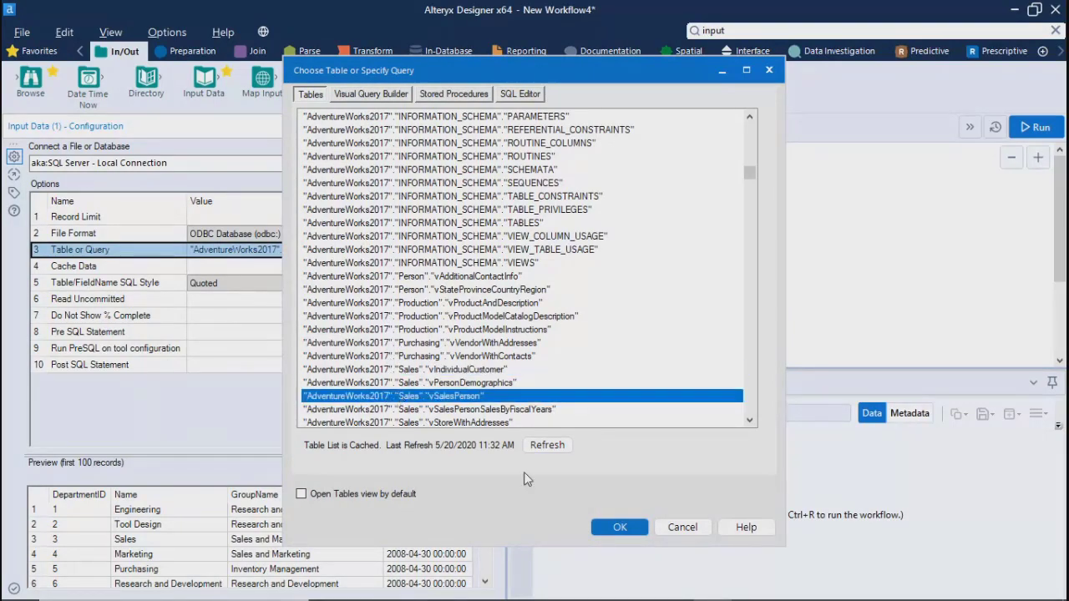
pyautogui.click(618, 526)
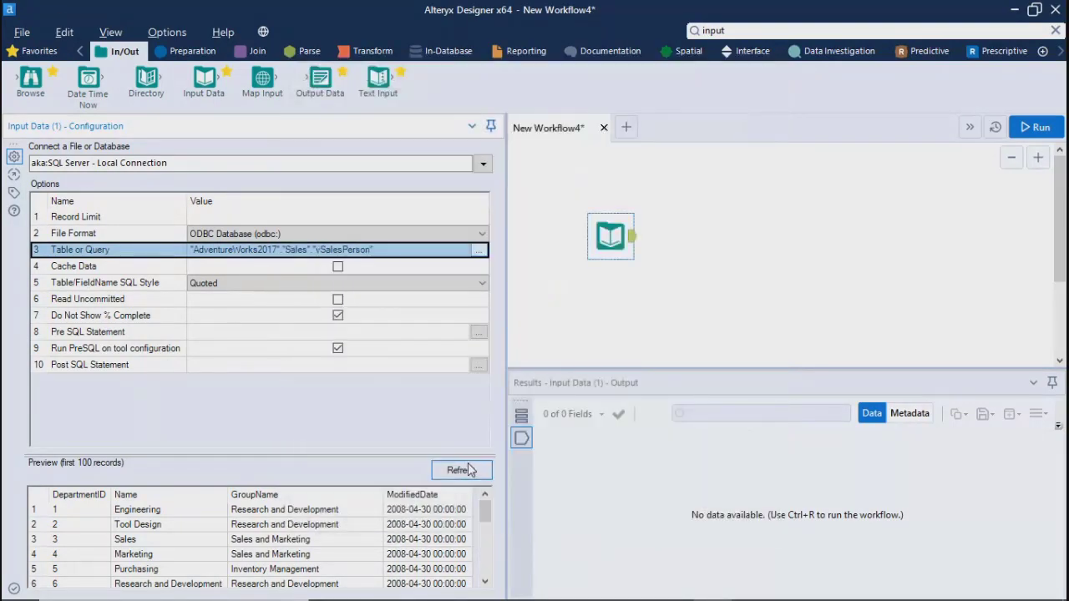
pyautogui.click(470, 470)
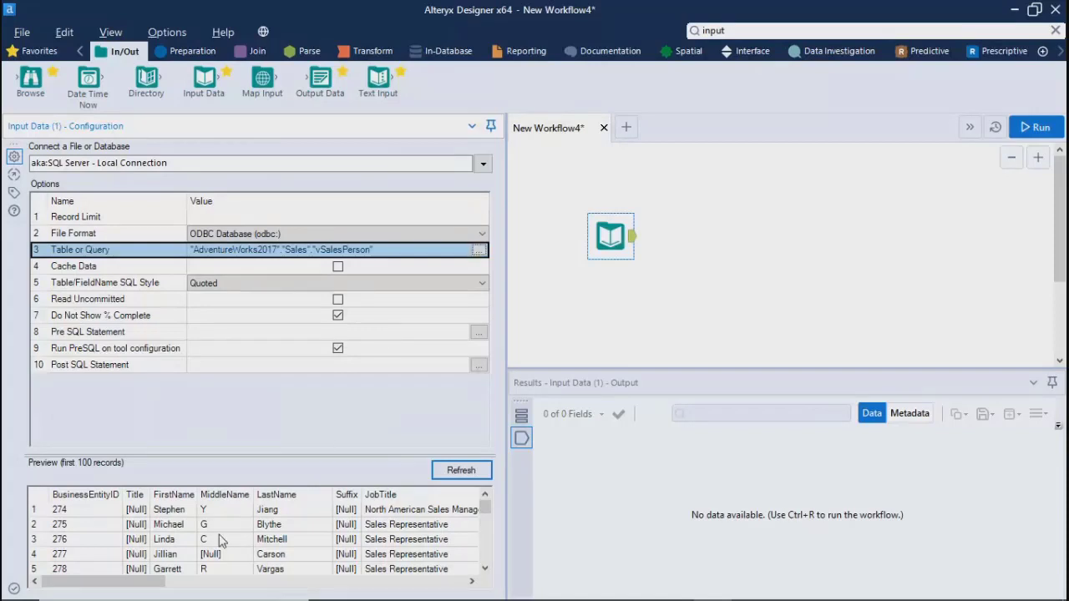
pyautogui.scroll(-5, 434, 541)
pyautogui.scroll(5, 434, 542)
# Step: Change the input source to the AdventureWorks2017 dbo AWBuildVersion table and refresh the preview
pyautogui.click(480, 251)
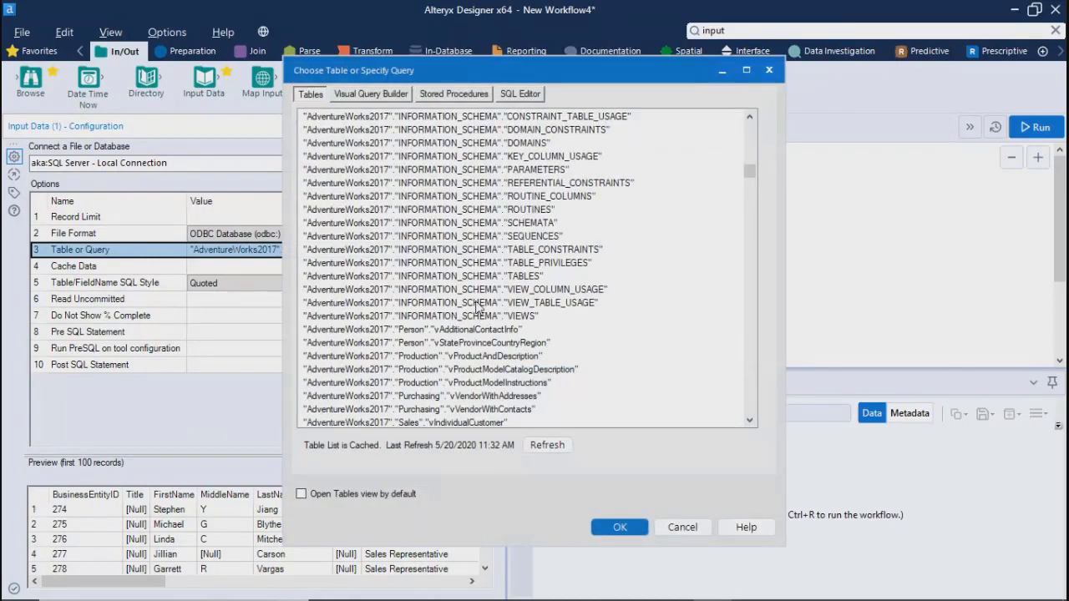
pyautogui.scroll(-5, 478, 309)
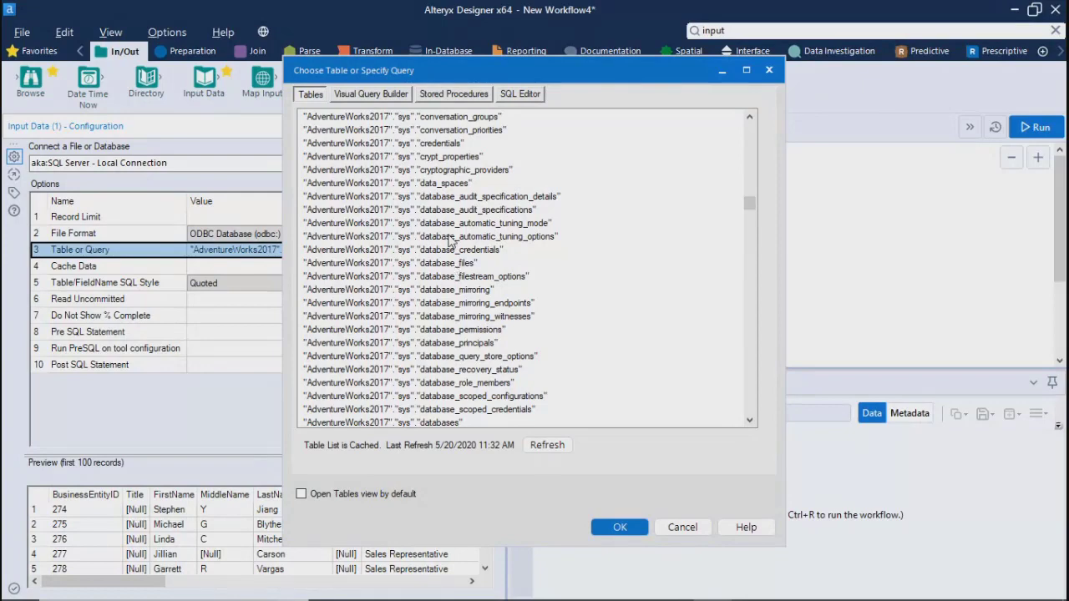
pyautogui.scroll(-10, 449, 240)
pyautogui.scroll(20, 448, 240)
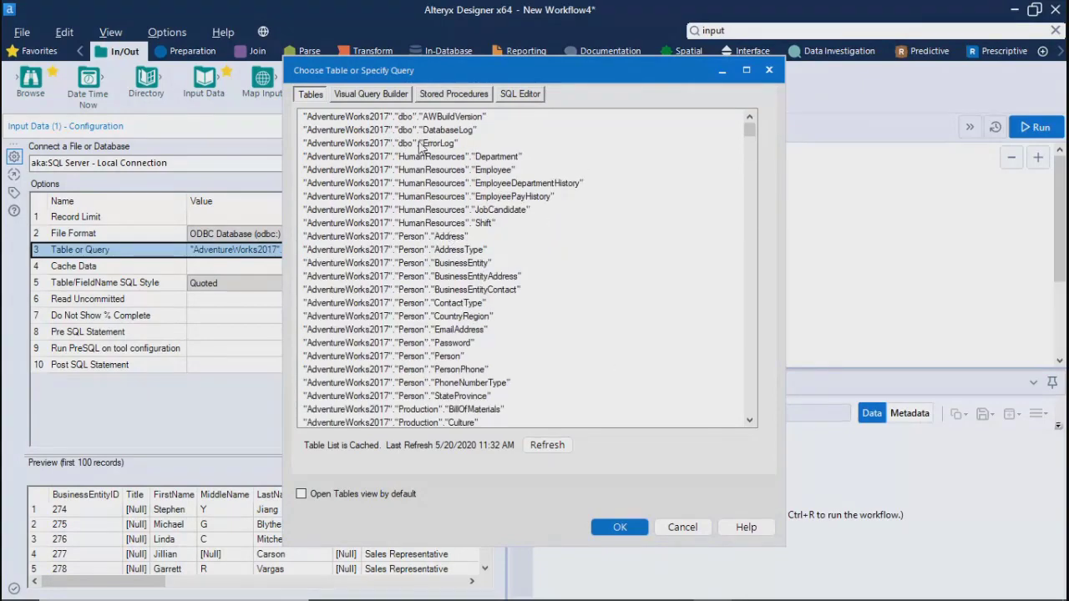
pyautogui.click(440, 119)
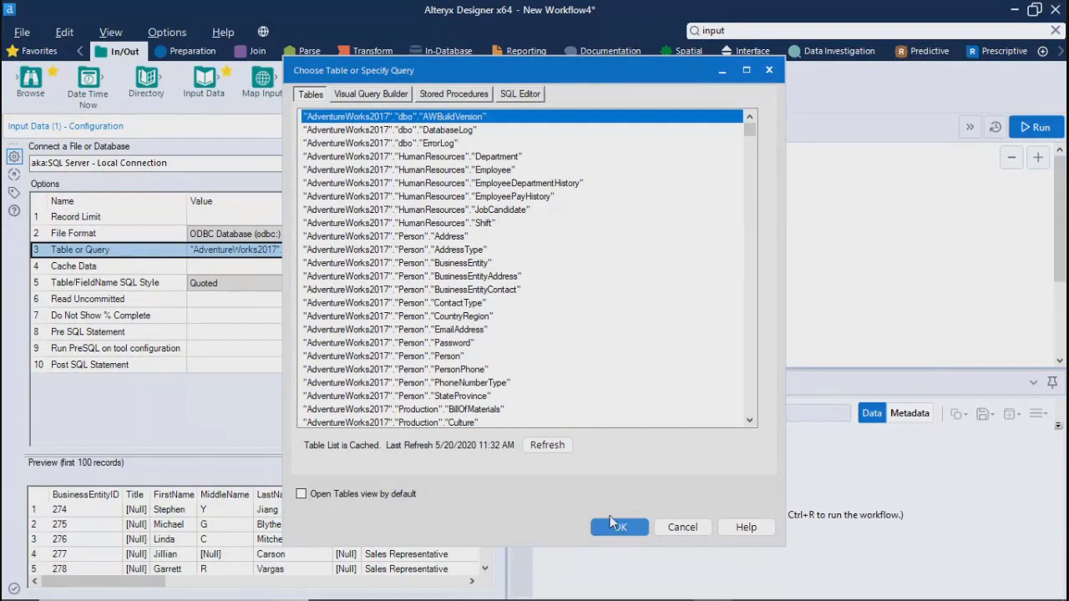
pyautogui.click(616, 528)
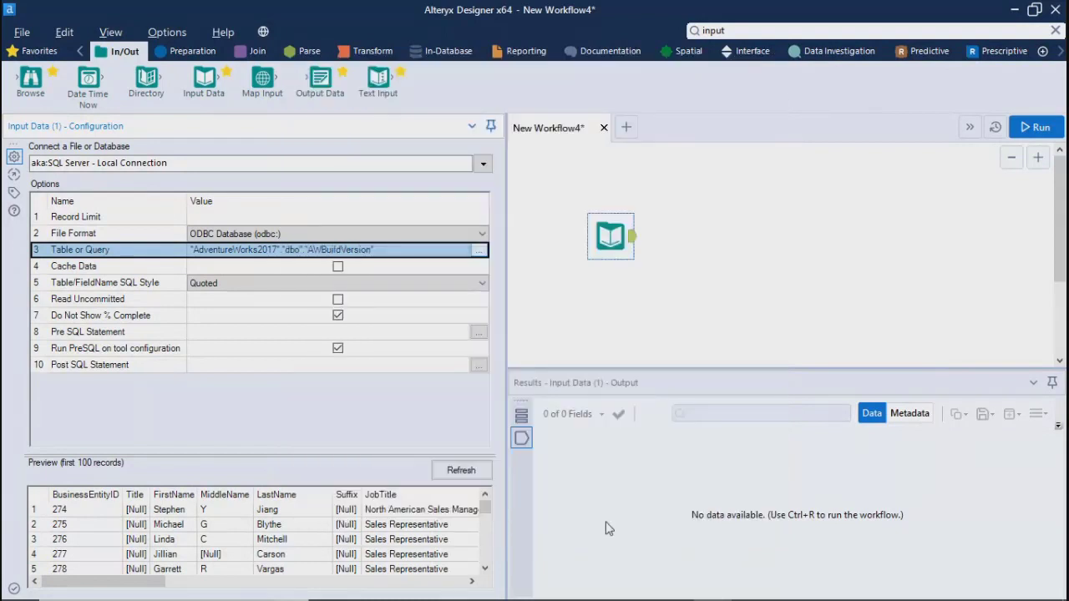
pyautogui.click(461, 471)
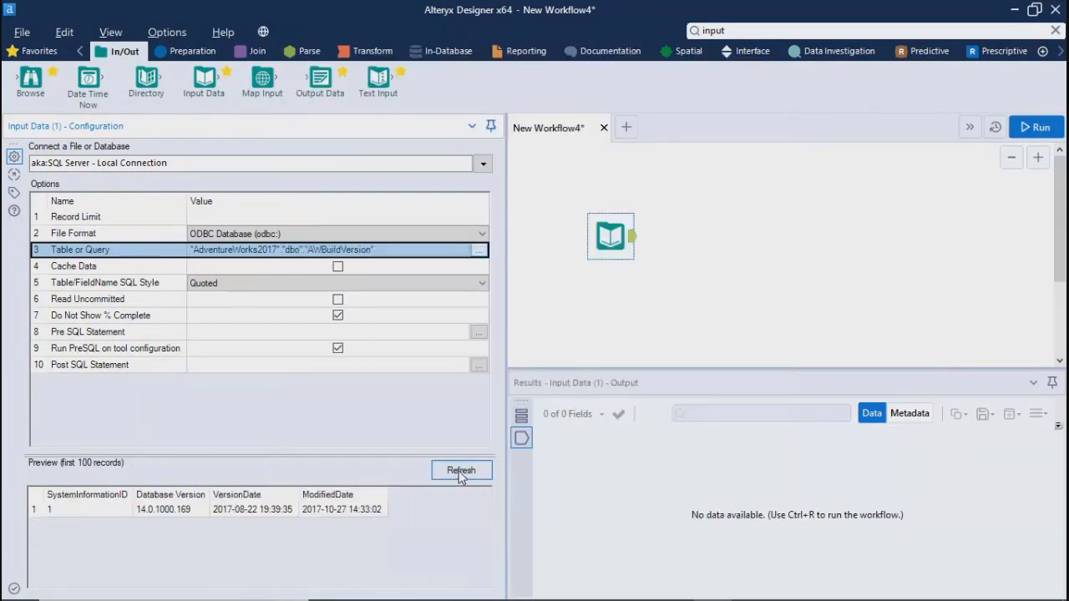
# Step: Change the input source to the AdventureWorks2017 Person Address table, refresh the preview, and look through its records
pyautogui.click(477, 250)
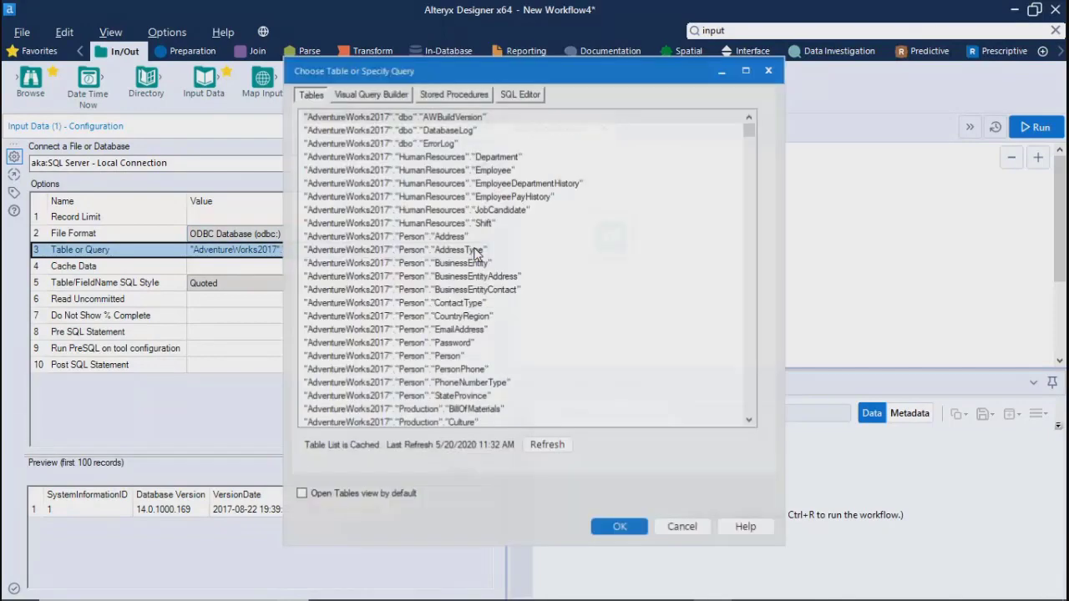
pyautogui.click(417, 239)
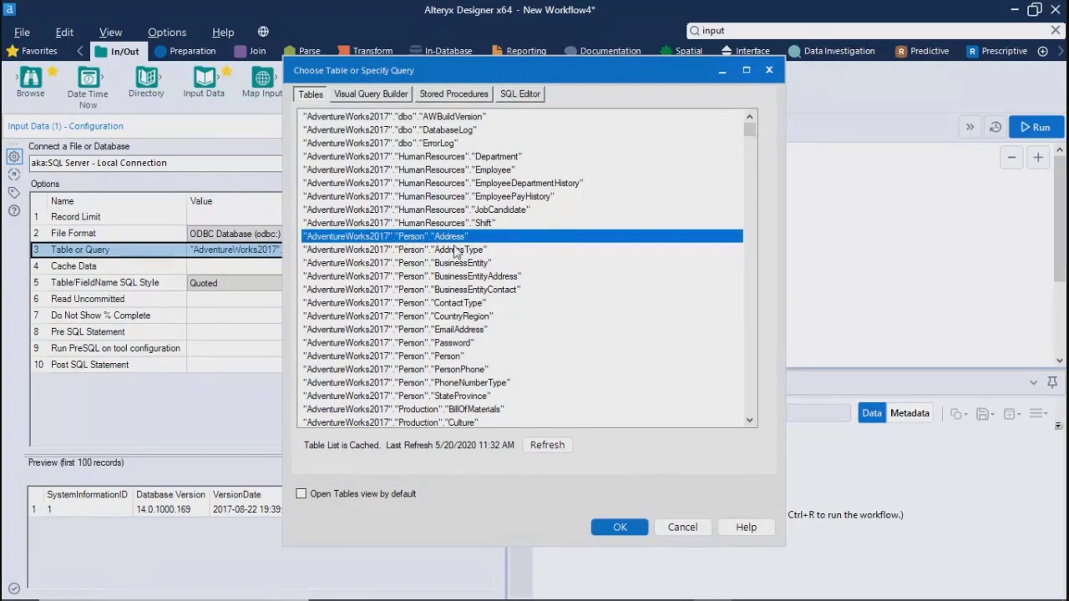
pyautogui.click(607, 529)
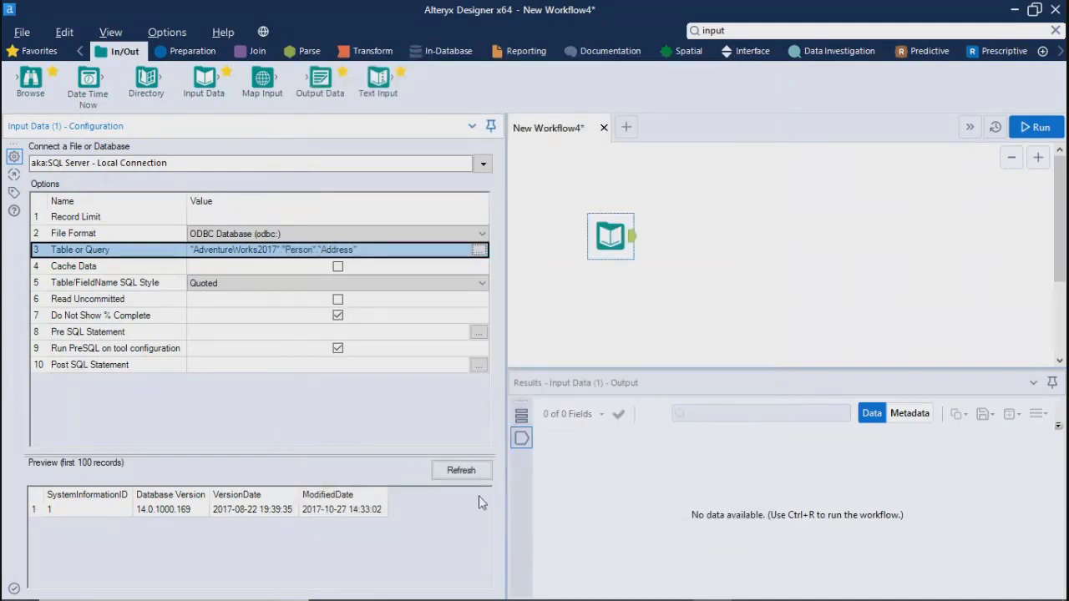
pyautogui.click(476, 471)
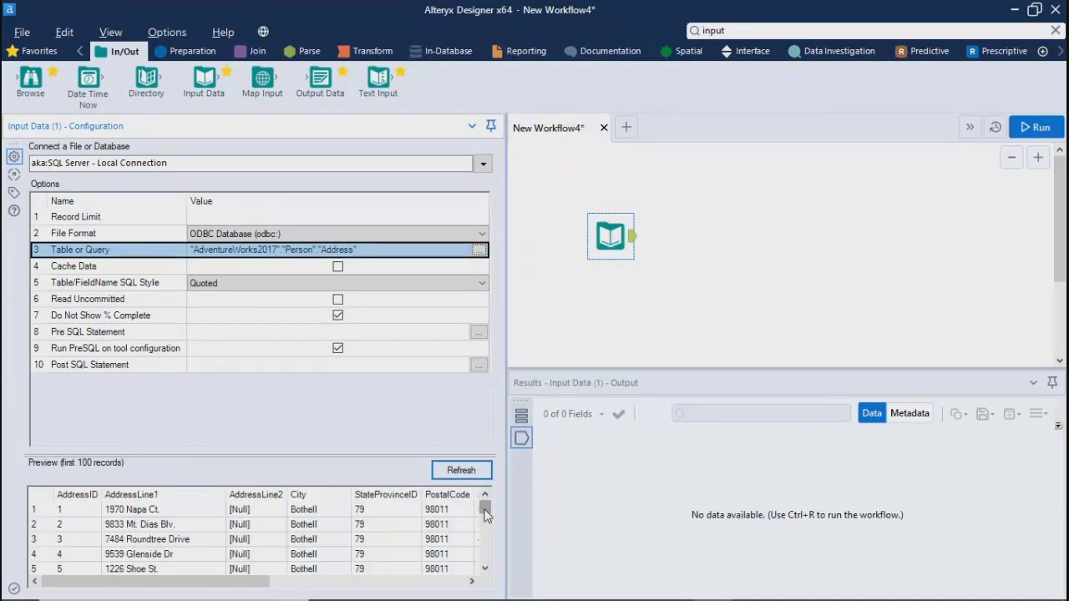
pyautogui.moveTo(487, 514)
pyautogui.mouseDown()
pyautogui.moveTo(484, 543)
pyautogui.moveTo(487, 494)
pyautogui.mouseUp()
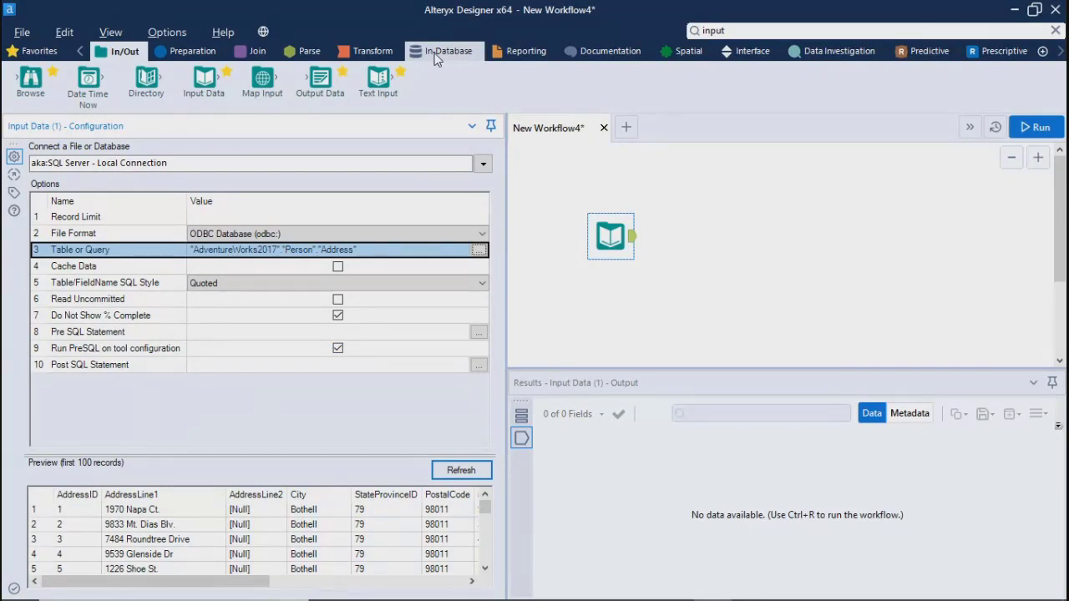
# Step: Switch the Table/FieldName SQL Style to None and back to Quoted
pyautogui.click(257, 284)
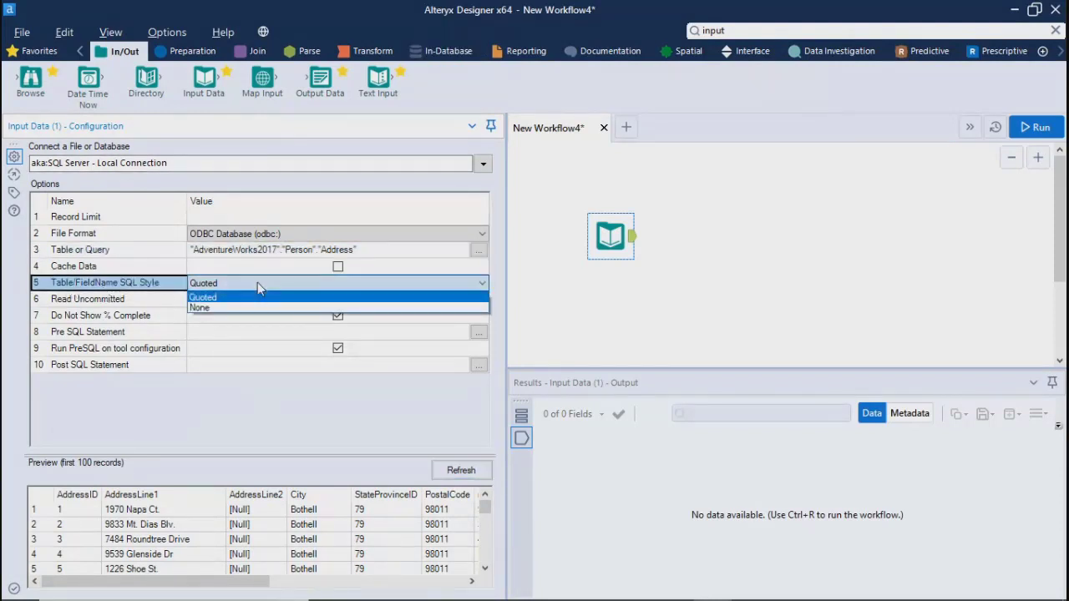
pyautogui.click(224, 310)
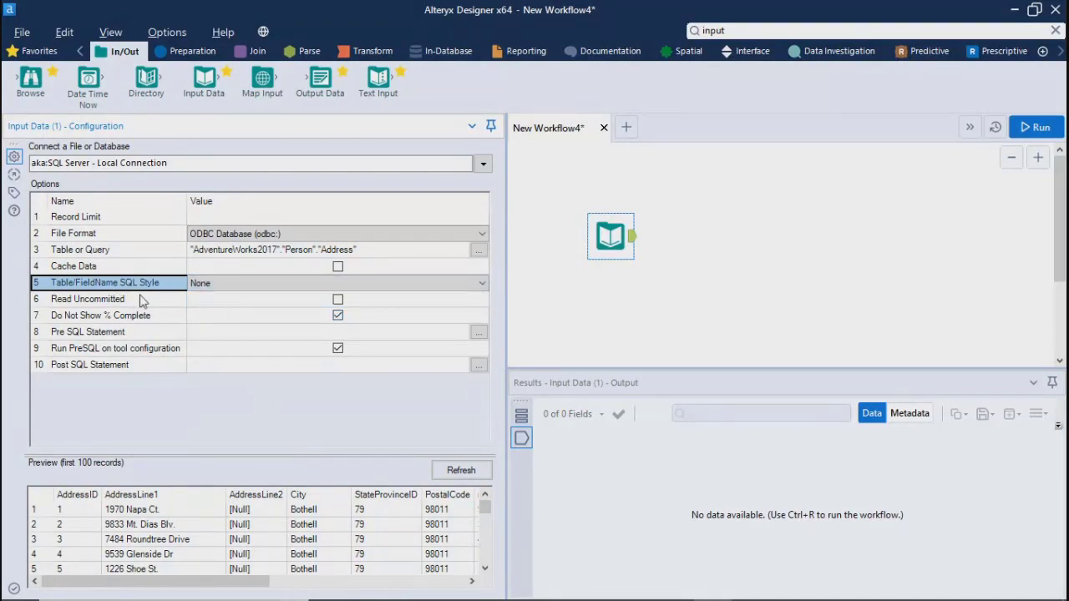
pyautogui.click(255, 282)
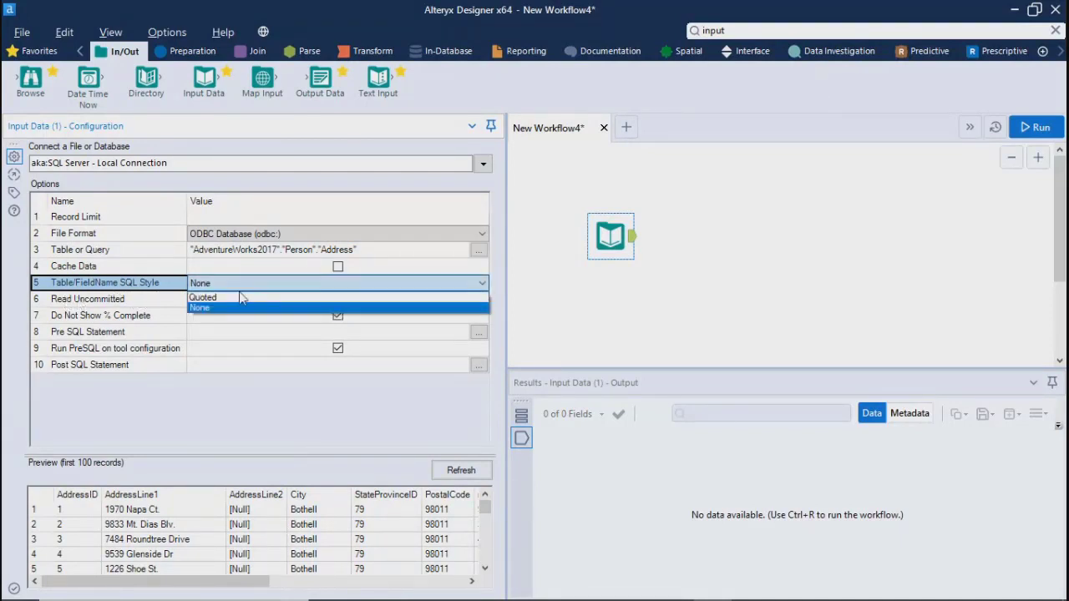
pyautogui.click(241, 298)
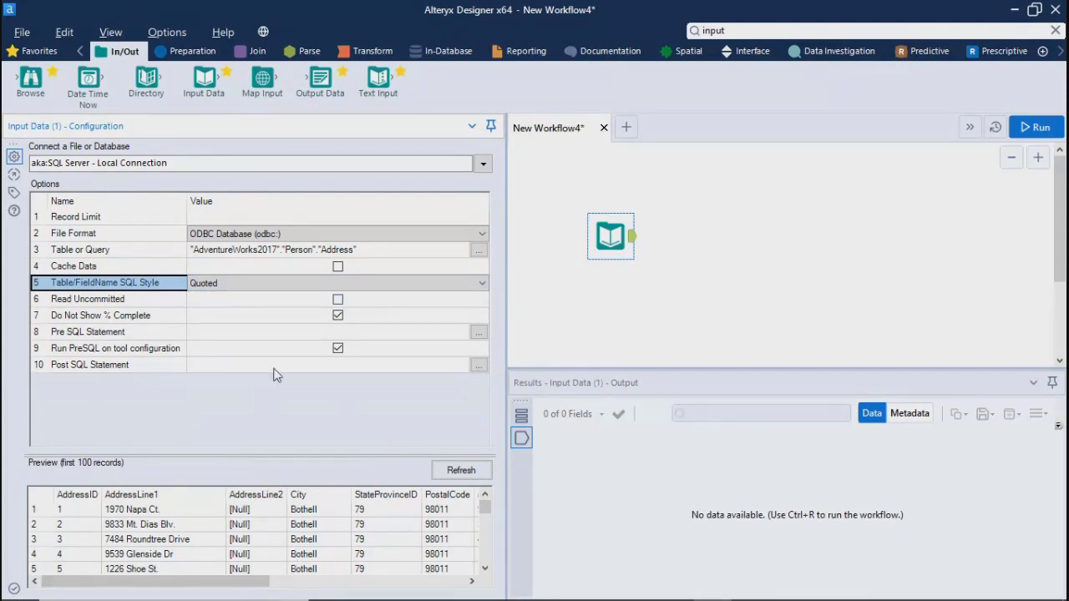
# Step: Enable the Read Uncommitted option for the database input
pyautogui.click(242, 304)
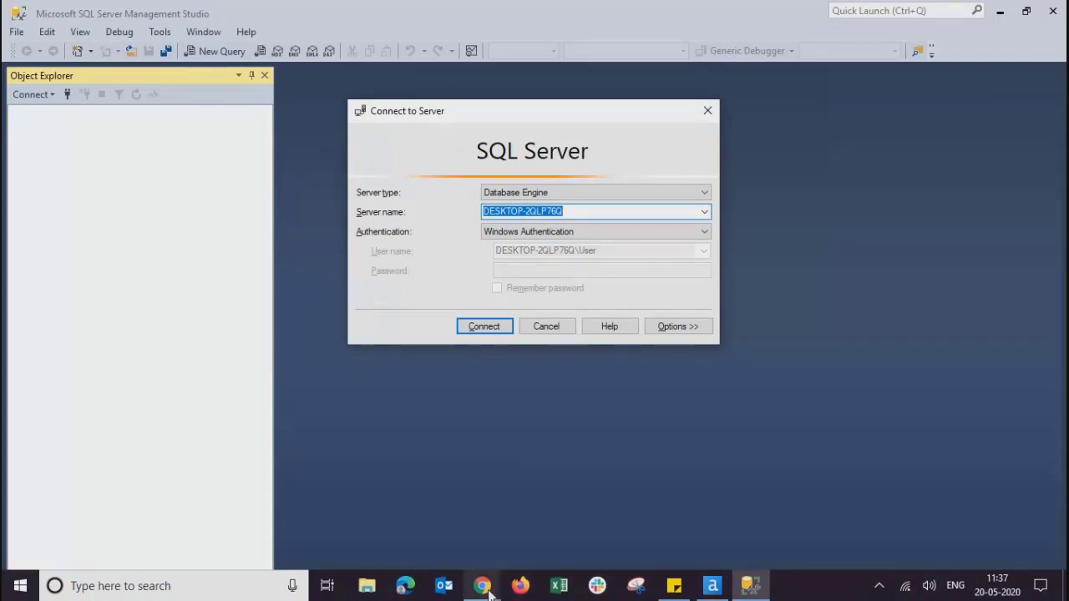
# Step: Switch to the AnyMeeting window in Chrome, mute and unmute the microphone, and return to Alteryx Designer
pyautogui.moveTo(489, 588)
pyautogui.click(387, 514)
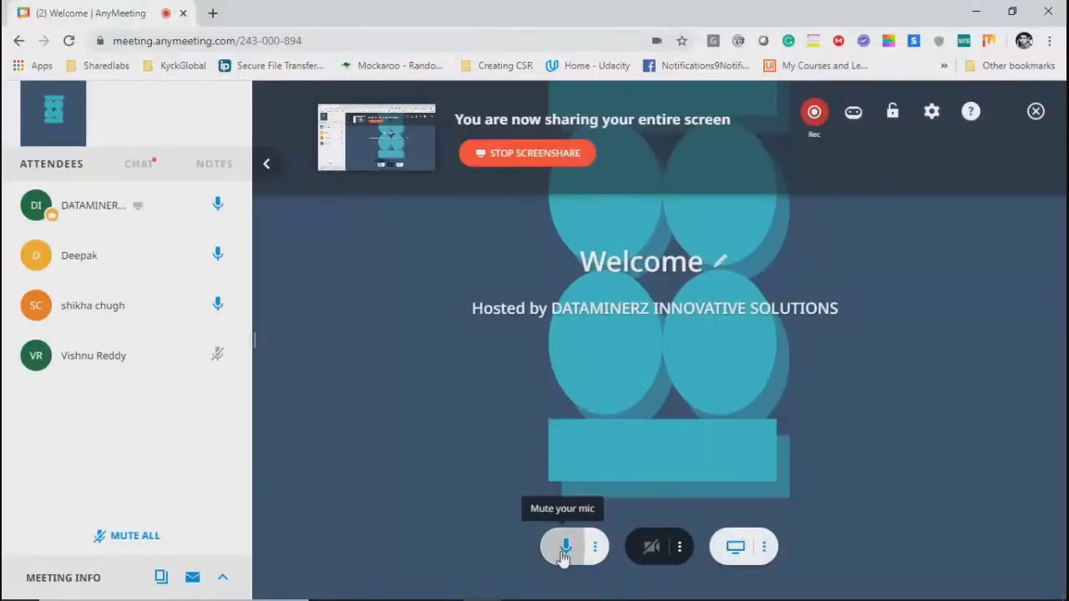
pyautogui.click(565, 551)
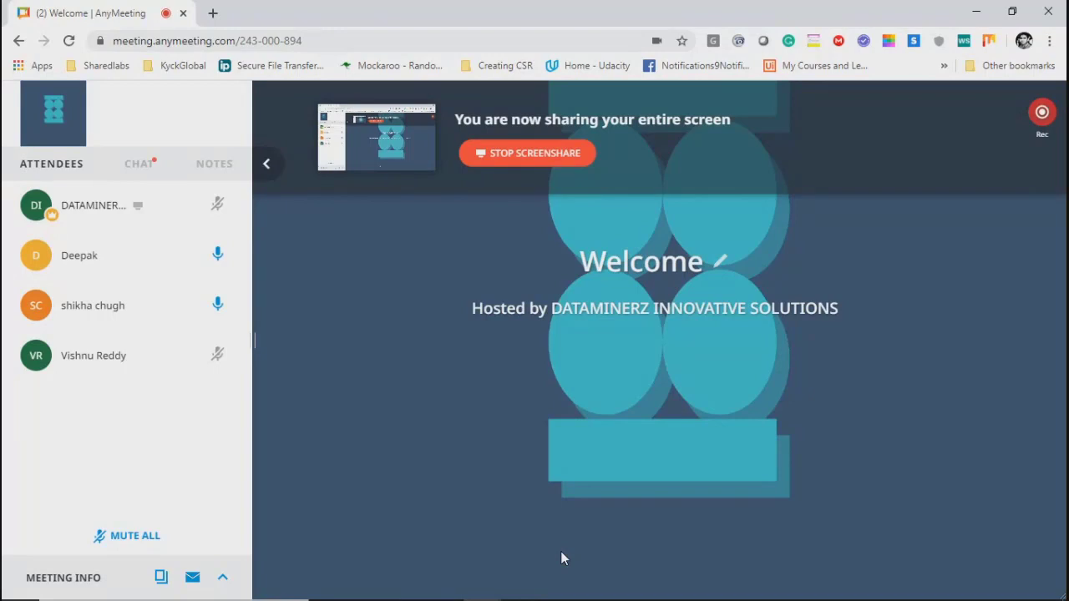
pyautogui.moveTo(562, 556)
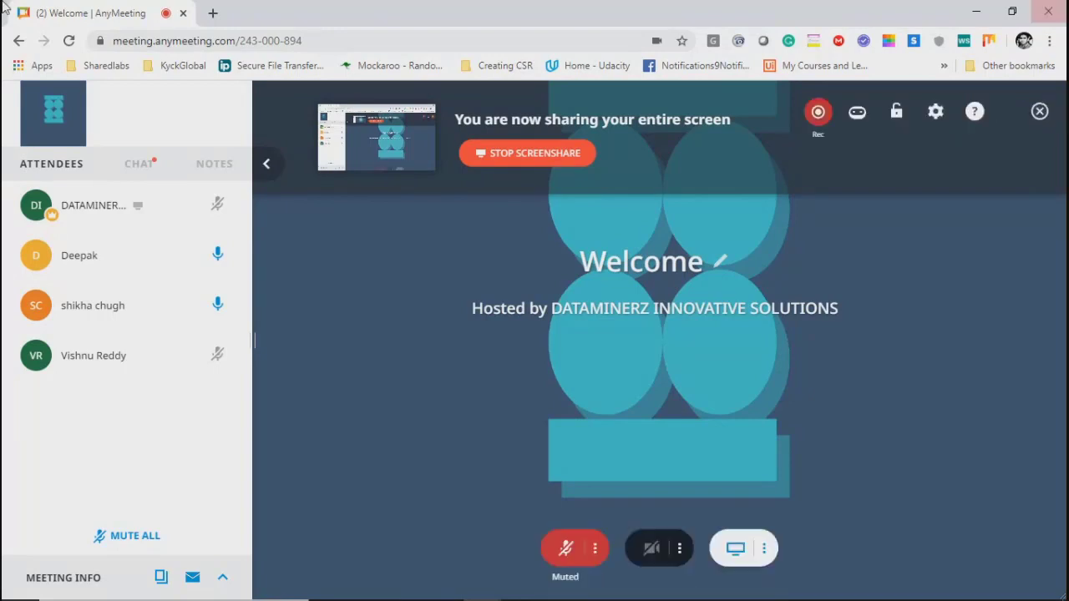
pyautogui.click(567, 549)
pyautogui.click(982, 12)
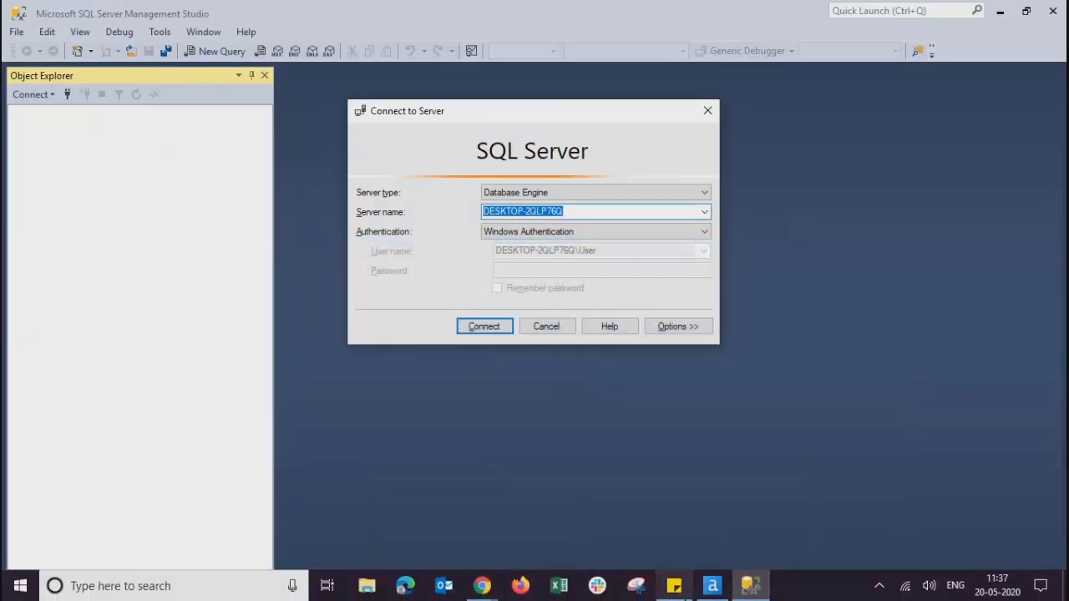
pyautogui.click(712, 585)
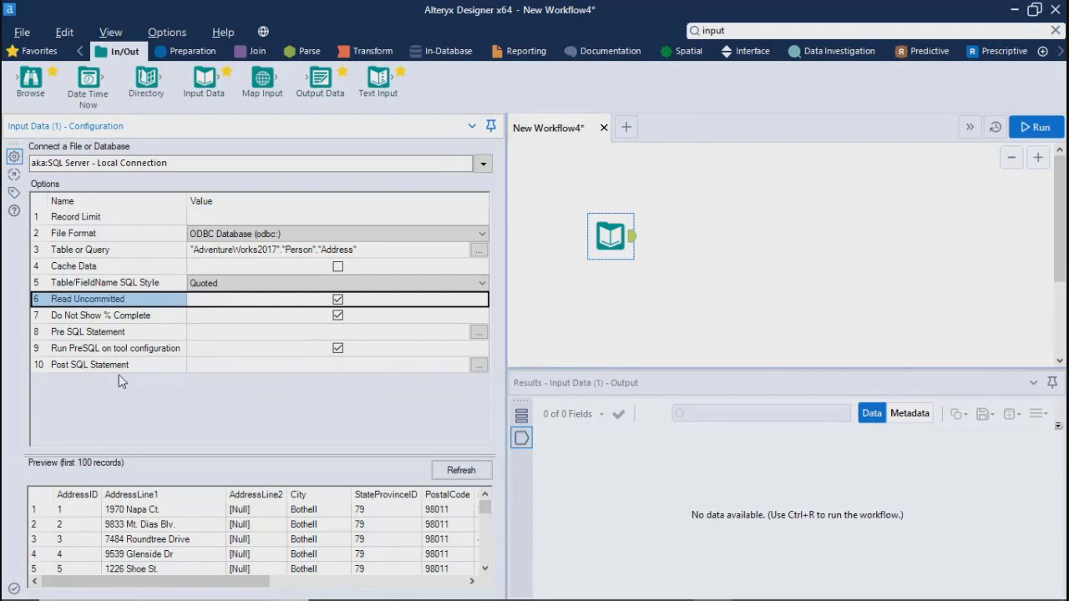
# Step: Examine the Pre SQL Statement and Post SQL Statement options of the Input Data tool
pyautogui.click(415, 365)
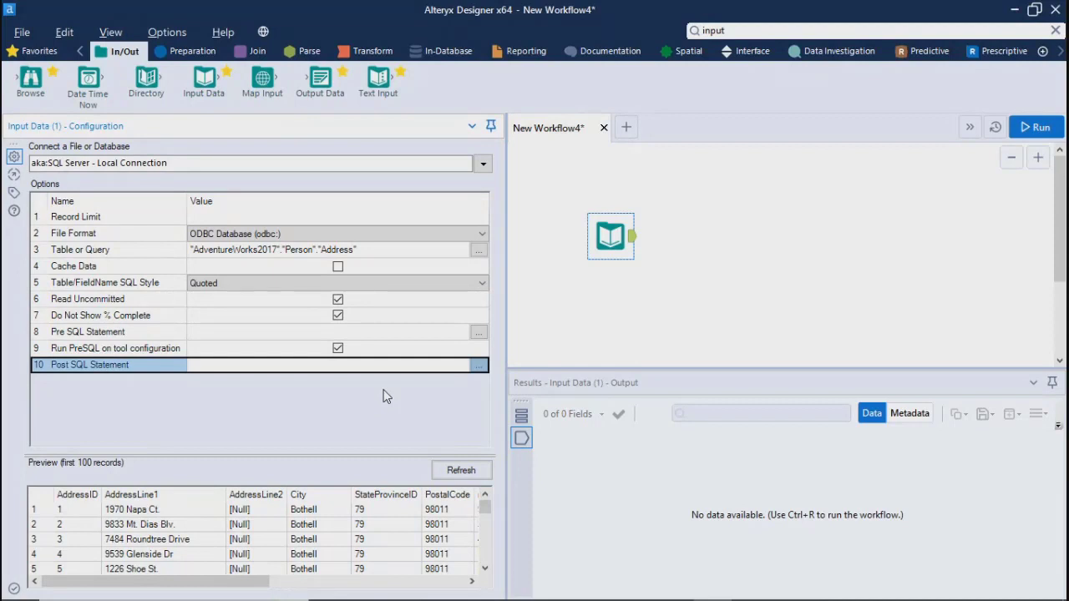
pyautogui.click(304, 332)
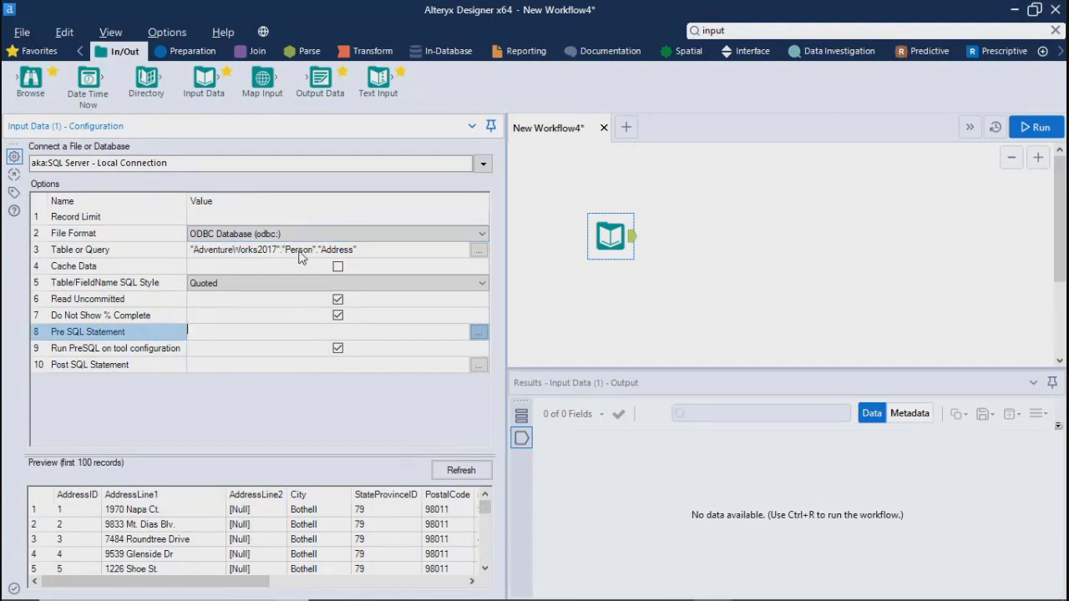
pyautogui.click(222, 365)
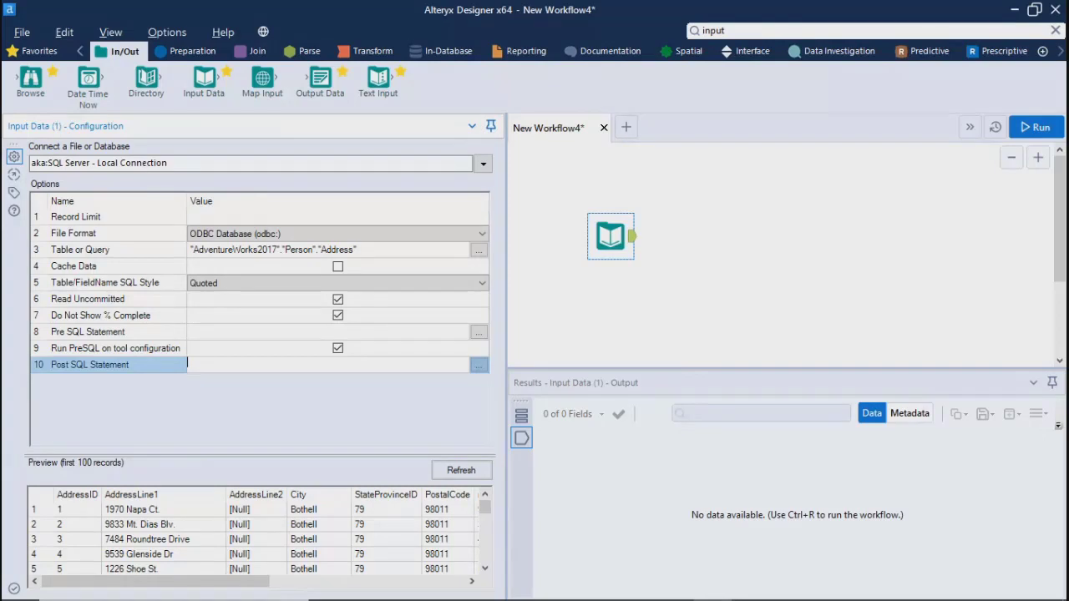
# Step: Switch to the AnyMeeting window in Chrome and check the attendee list
pyautogui.moveTo(548, 599)
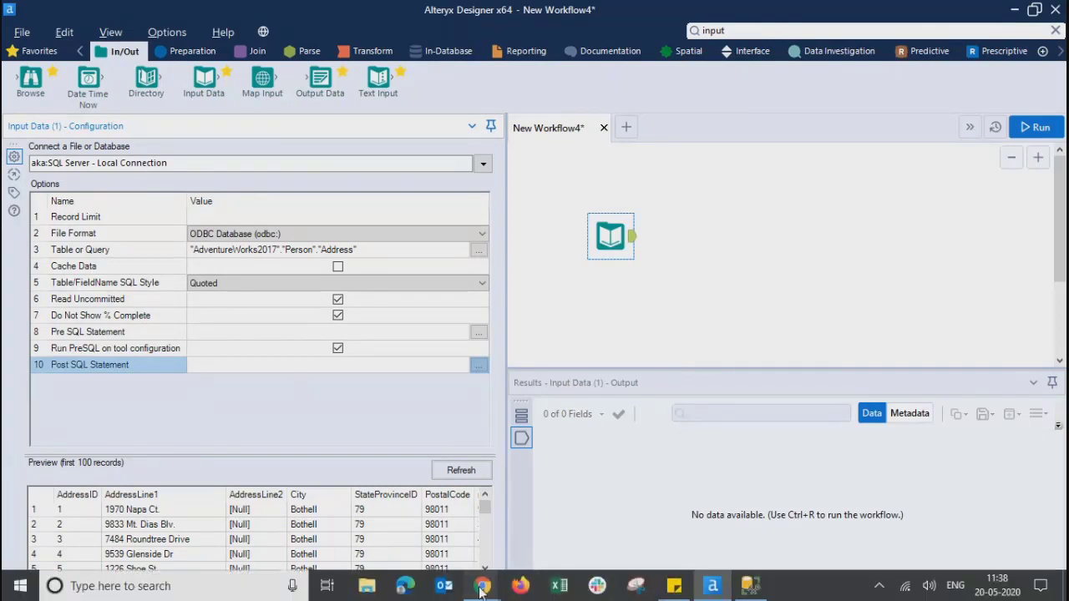
pyautogui.moveTo(482, 585)
pyautogui.click(403, 477)
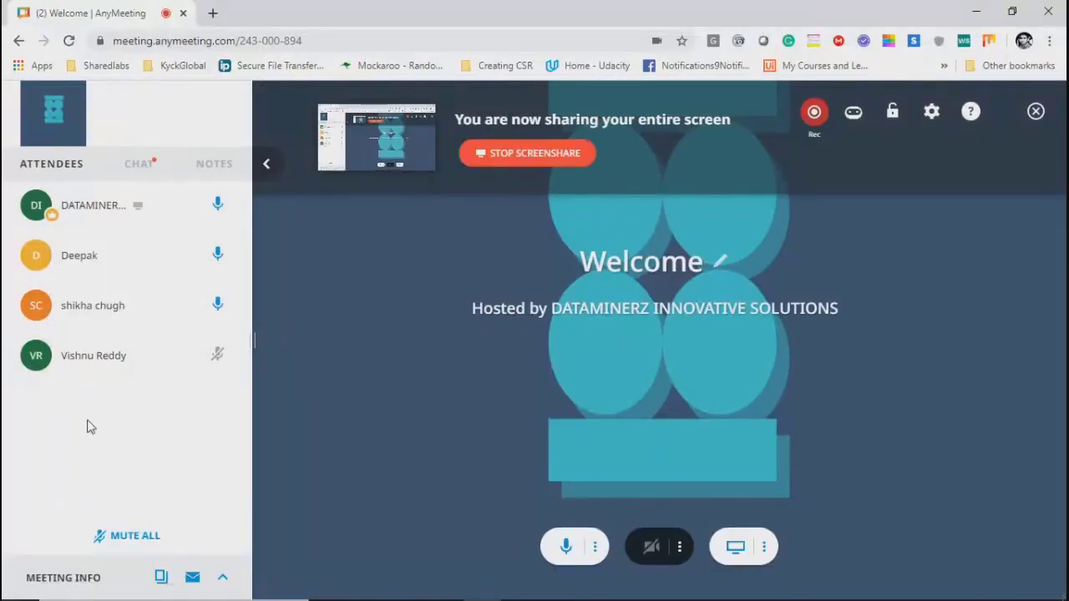
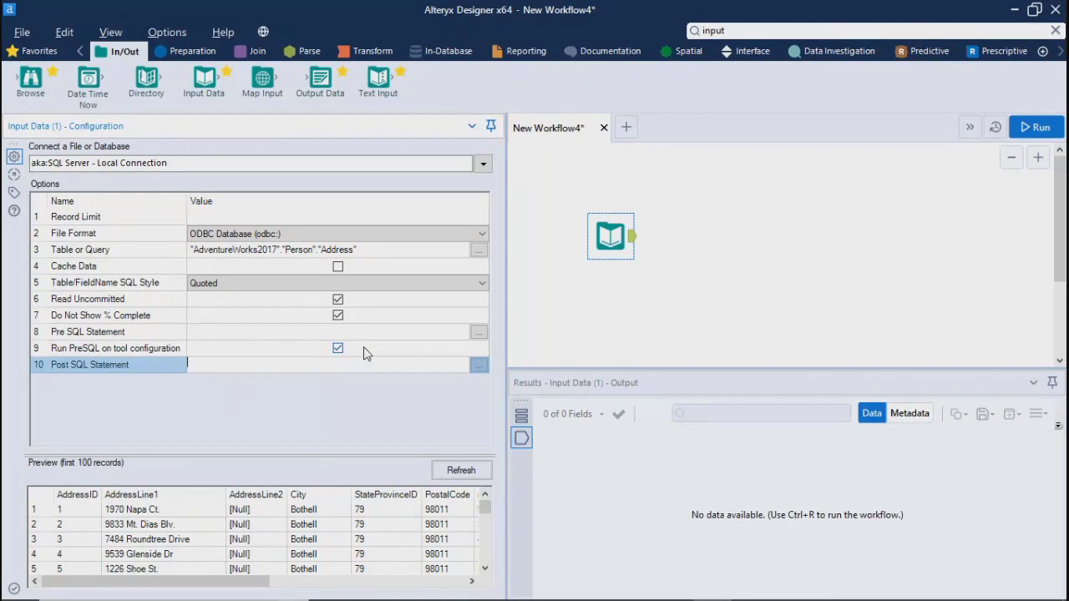
# Step: Look at the Stored Procedures and SQL Editor views of the Pre SQL Statement configuration, and close it without changes
pyautogui.click(326, 332)
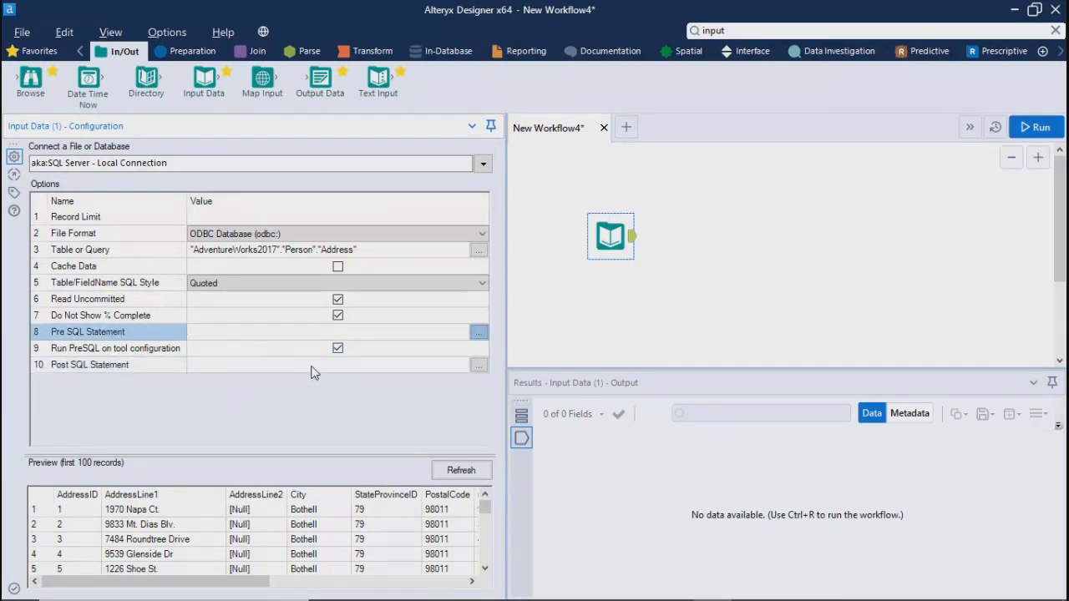
pyautogui.click(312, 366)
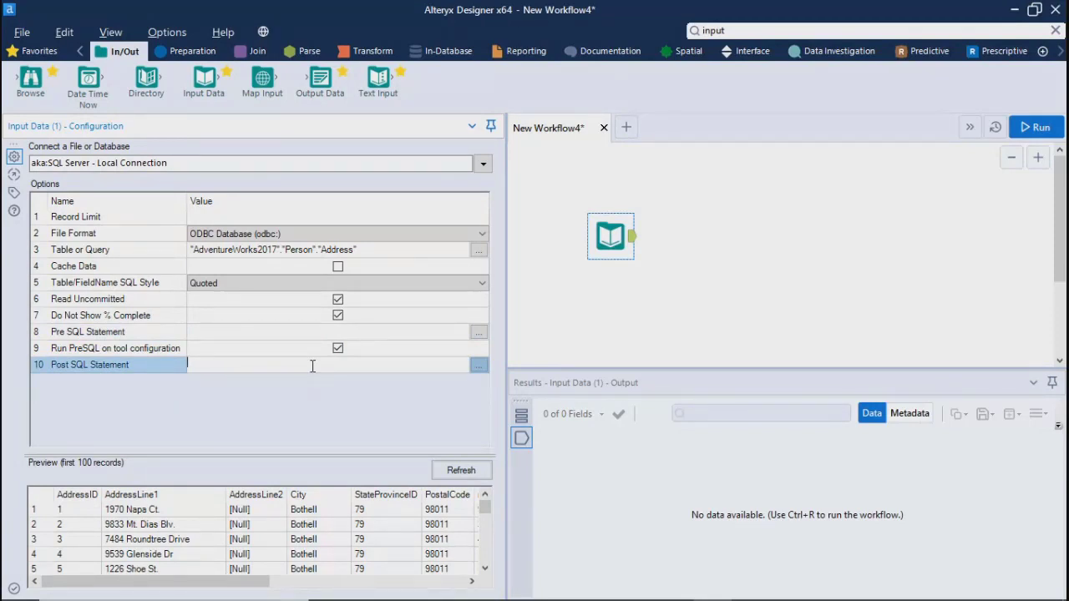
pyautogui.click(478, 332)
pyautogui.click(479, 337)
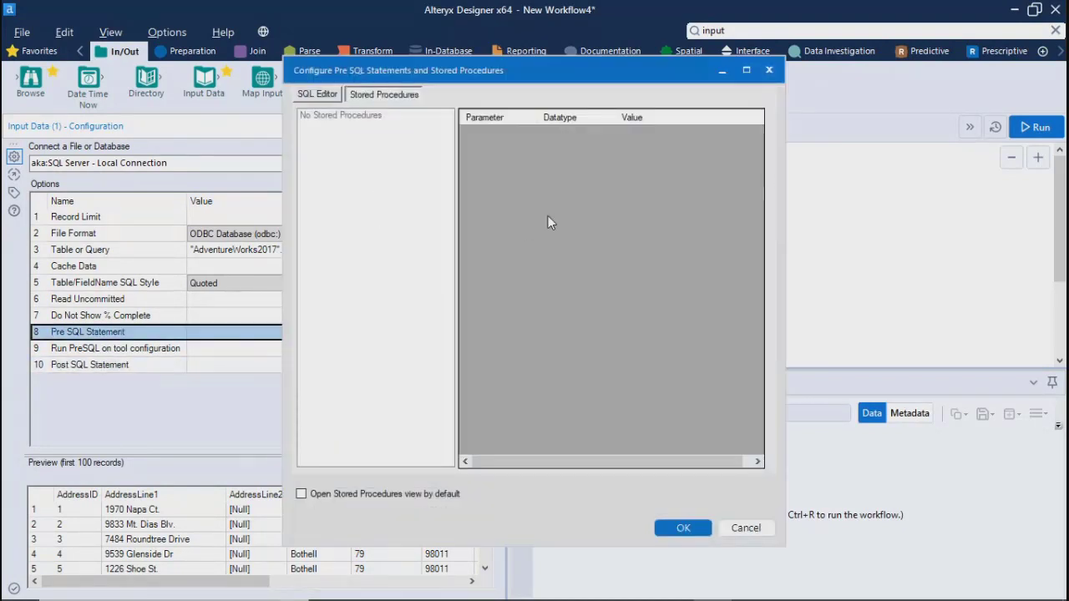
pyautogui.click(313, 95)
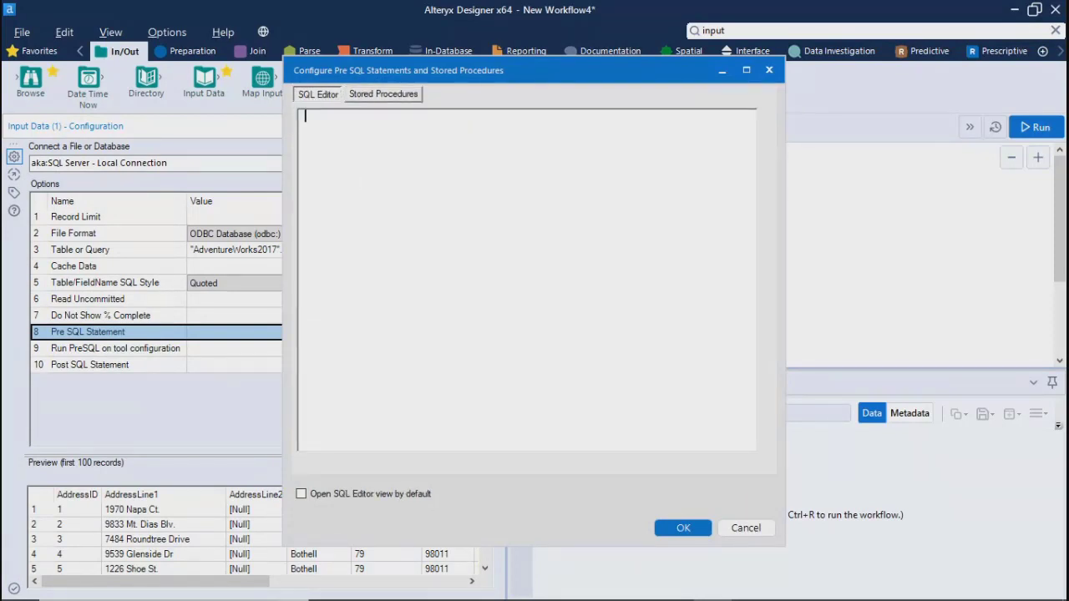
pyautogui.click(740, 530)
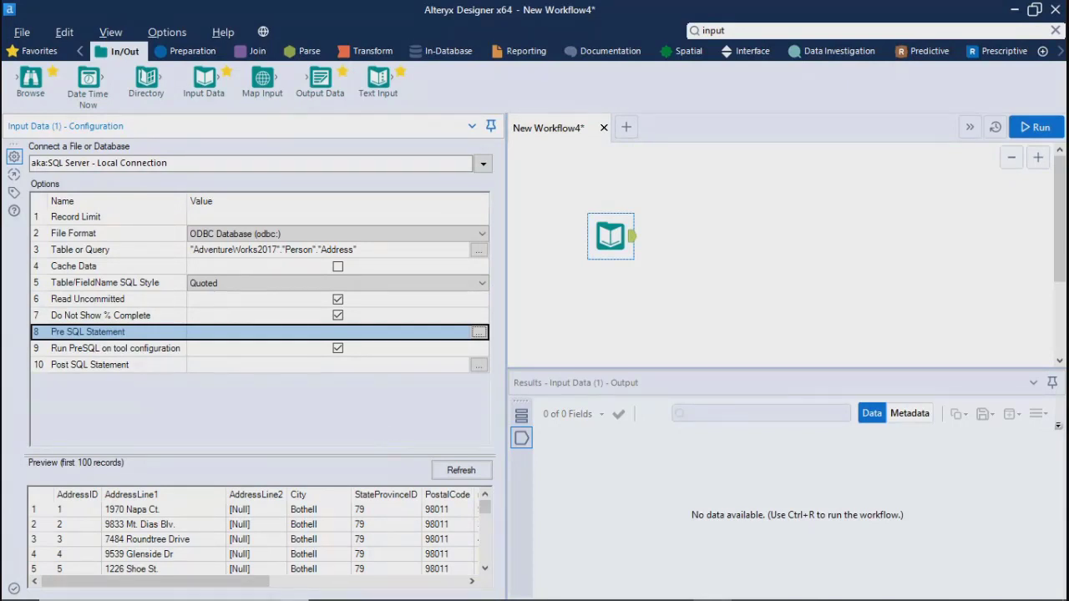
# Step: Switch to the AnyMeeting window in Chrome, read the chat messages, and return to Alteryx Designer
pyautogui.moveTo(558, 599)
pyautogui.moveTo(482, 587)
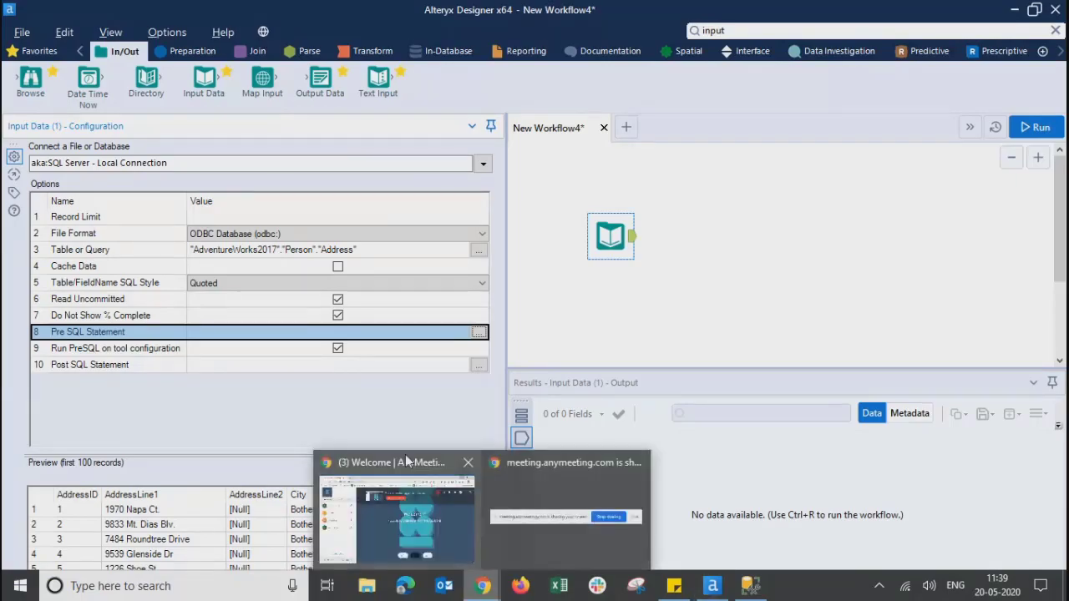
pyautogui.click(405, 454)
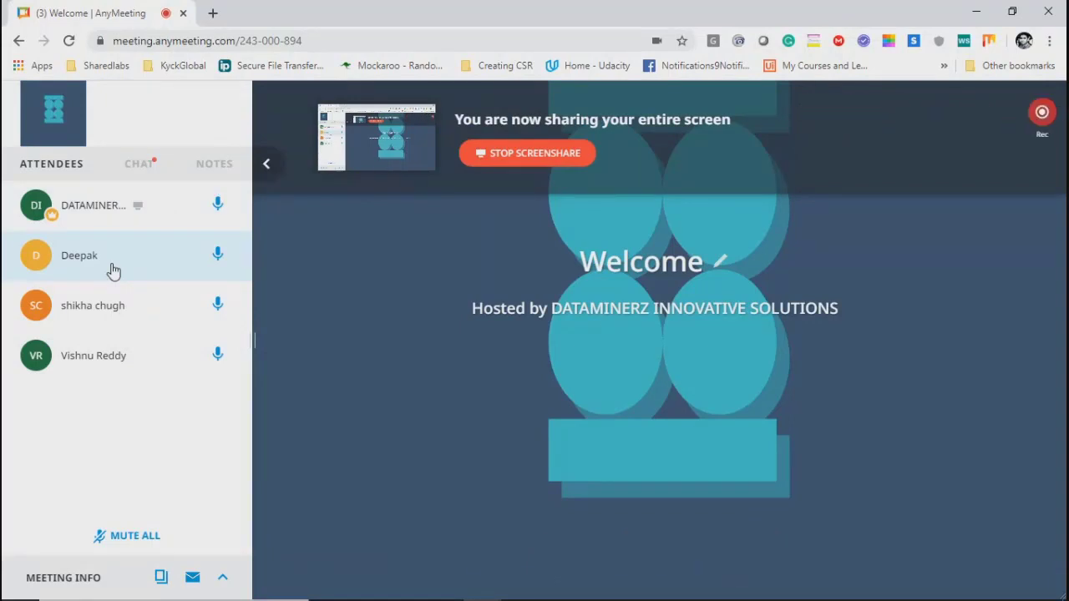
pyautogui.click(139, 166)
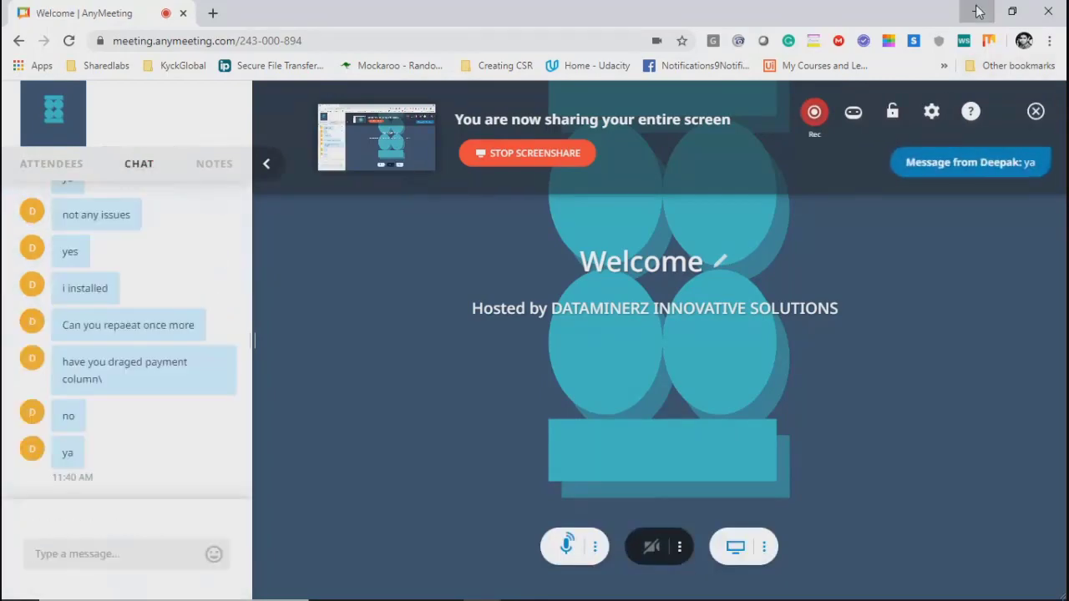
pyautogui.click(976, 12)
# Step: Deselect and reselect the Input Data tool twice, refreshing the Person Address preview each time
pyautogui.click(657, 286)
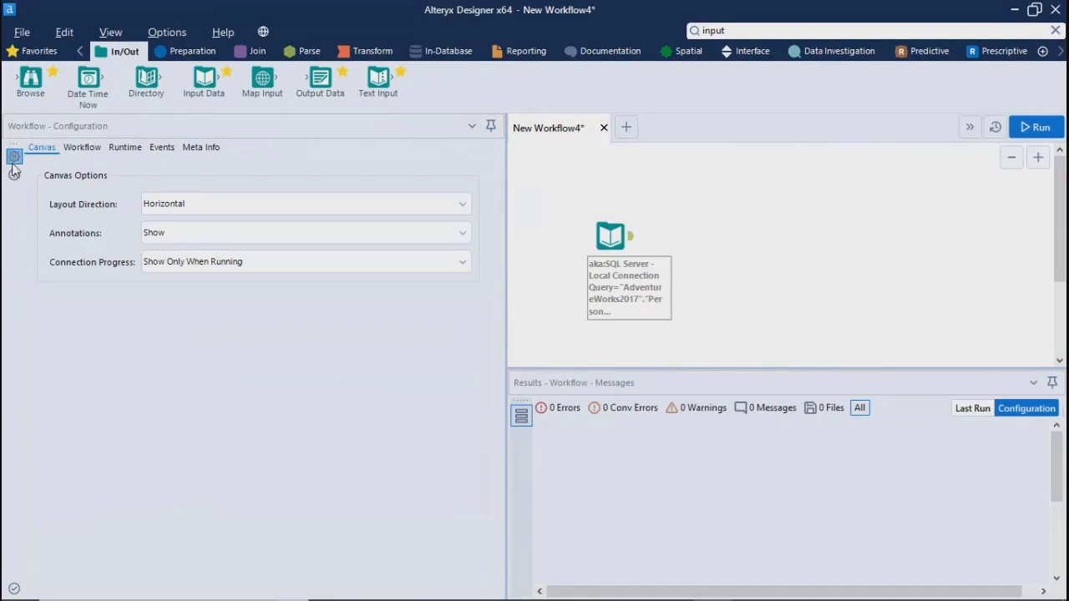
pyautogui.click(628, 240)
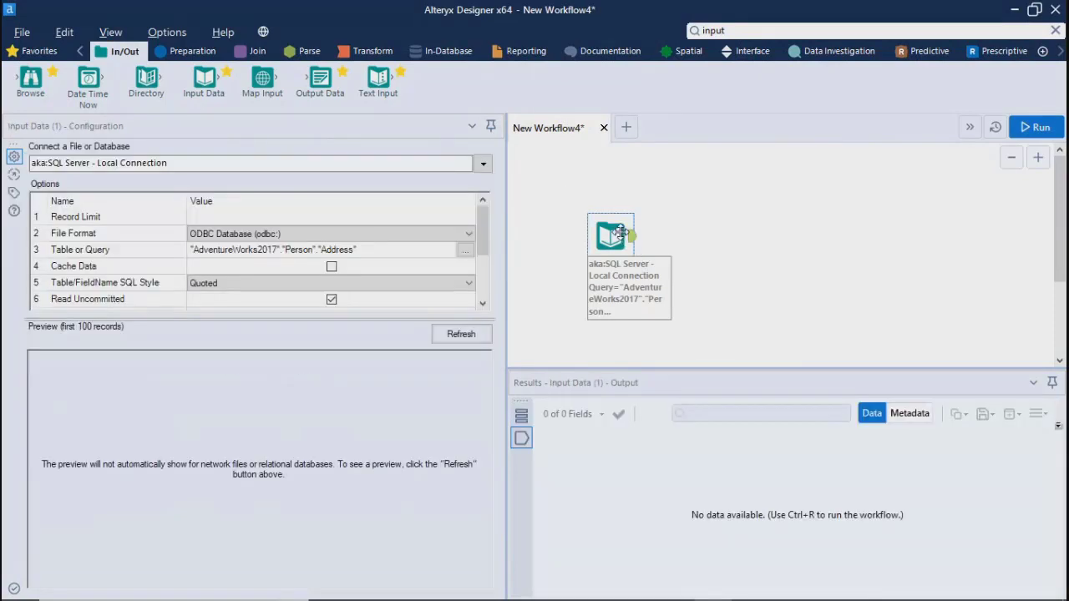
pyautogui.click(443, 337)
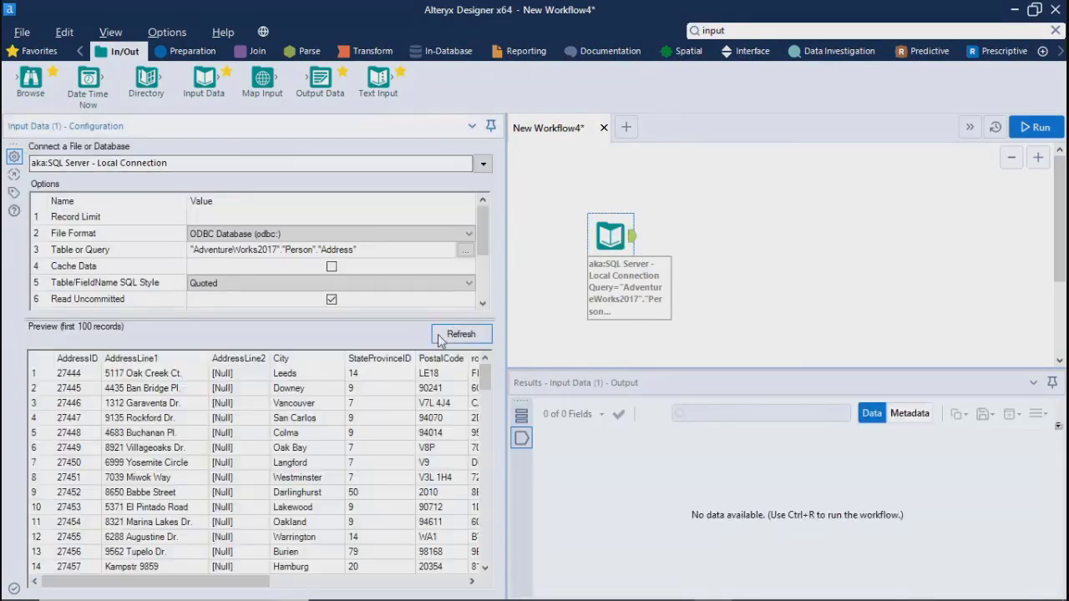
pyautogui.click(666, 276)
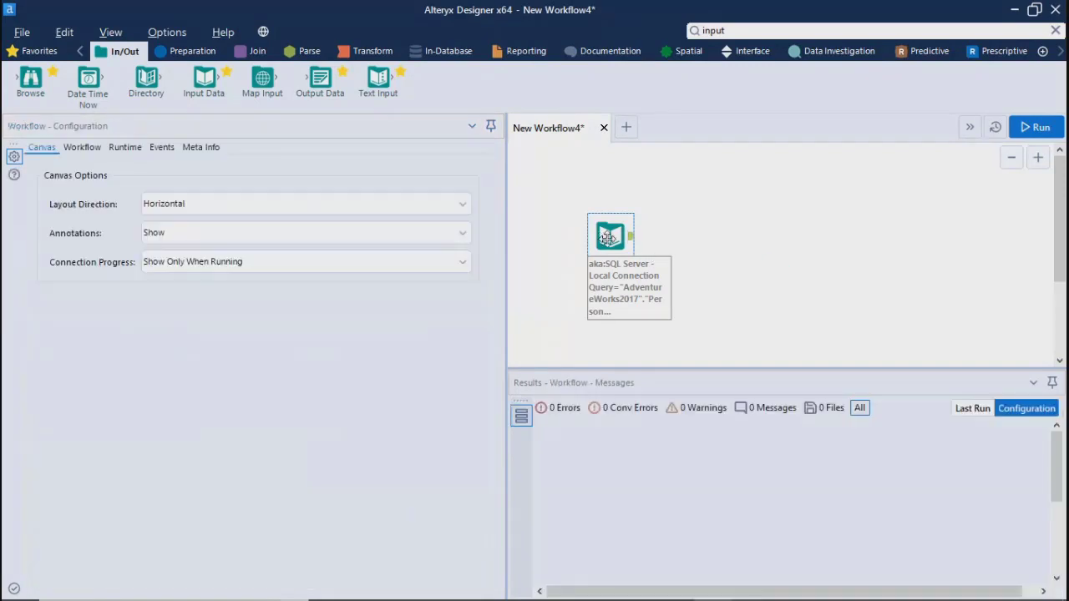
pyautogui.click(622, 247)
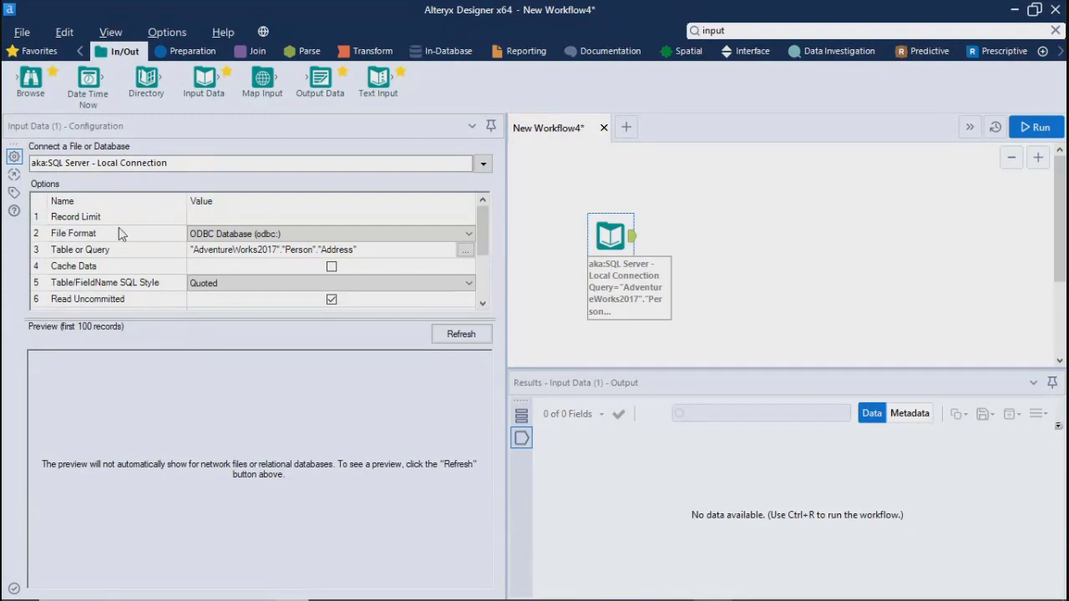
pyautogui.click(476, 338)
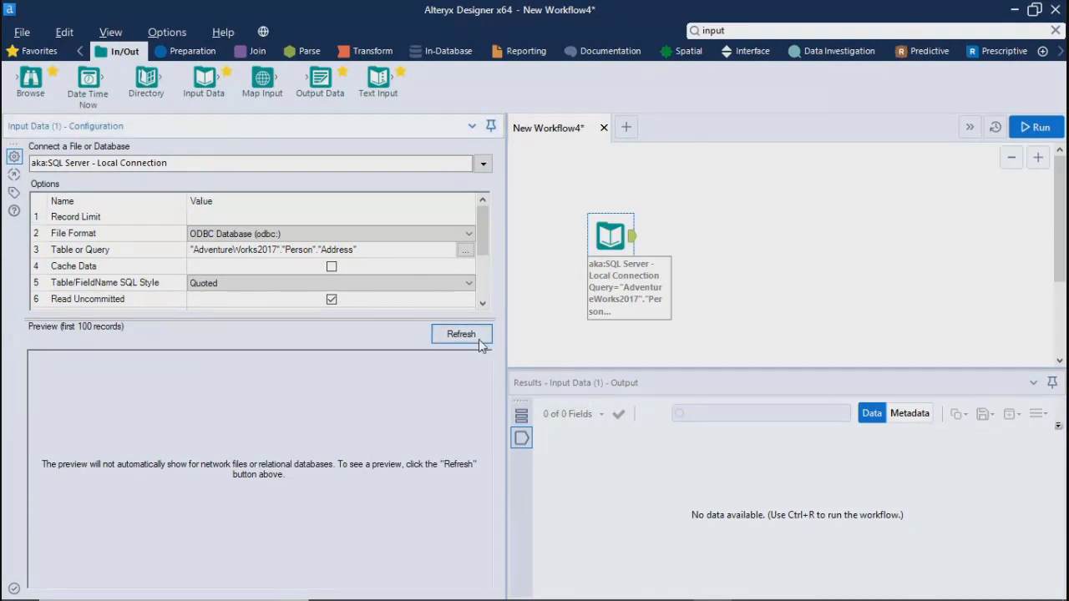
# Step: Run the workflow with the Input Data tool deselected and dismiss the completion message
pyautogui.moveTo(483, 374); pyautogui.dragTo(479, 343)
pyautogui.moveTo(214, 584); pyautogui.dragTo(194, 568)
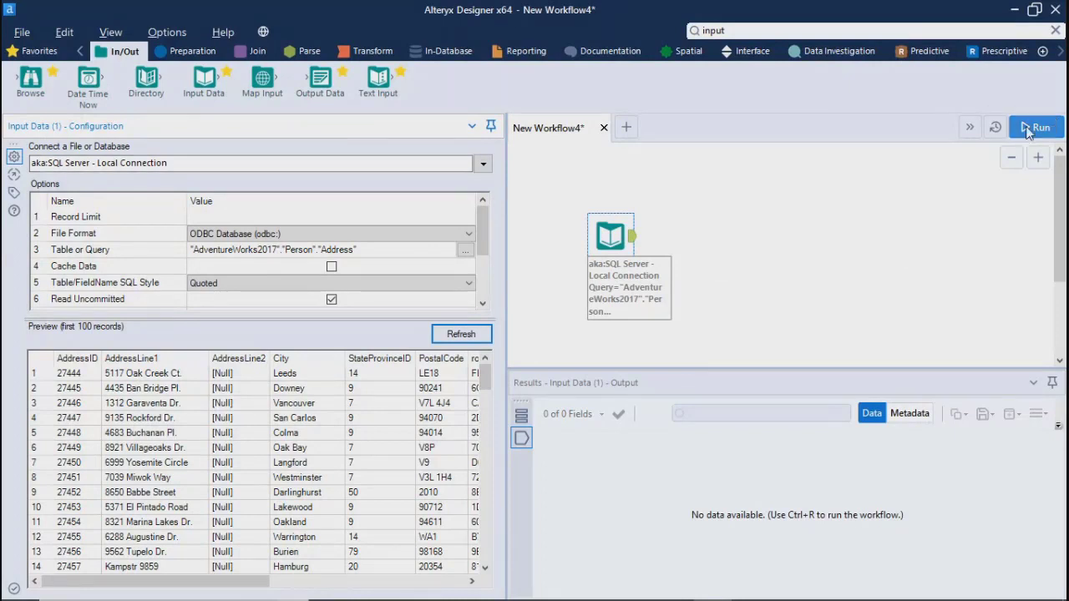
pyautogui.click(866, 231)
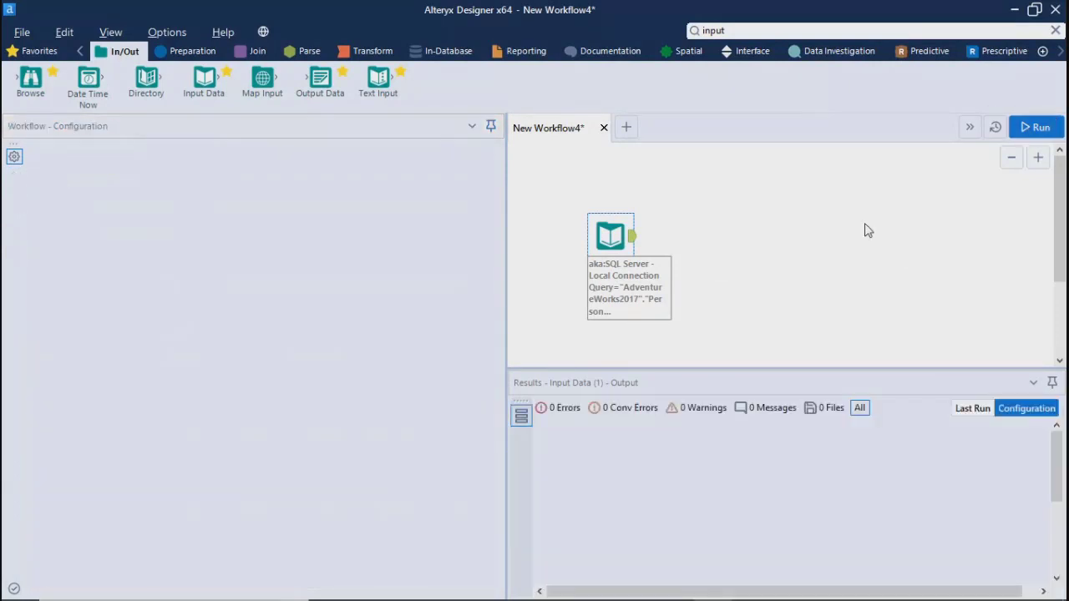
pyautogui.hotkey('ctrl', 'r')
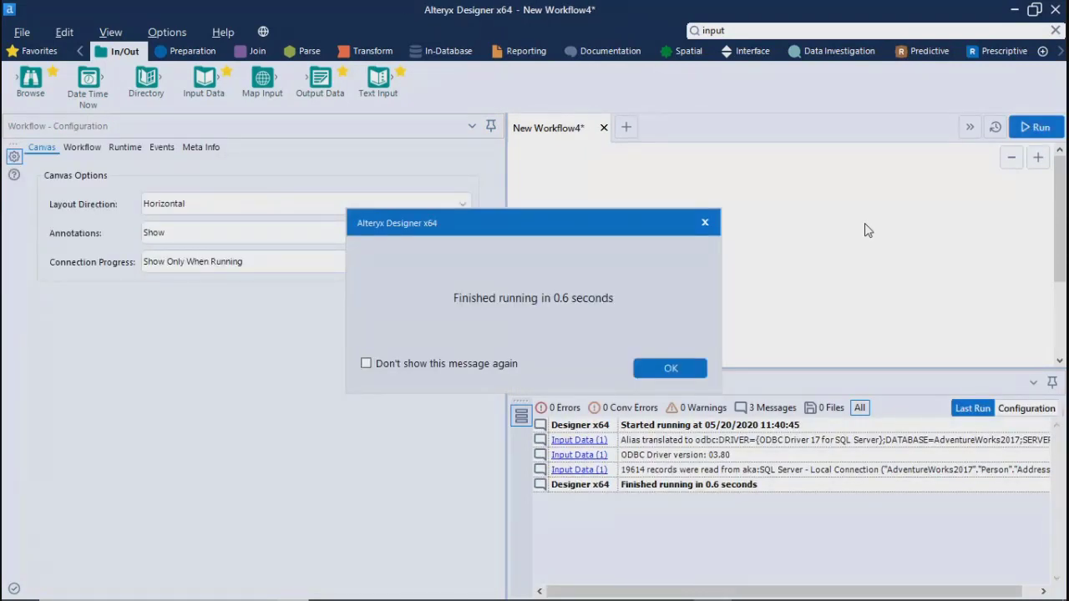
pyautogui.click(651, 370)
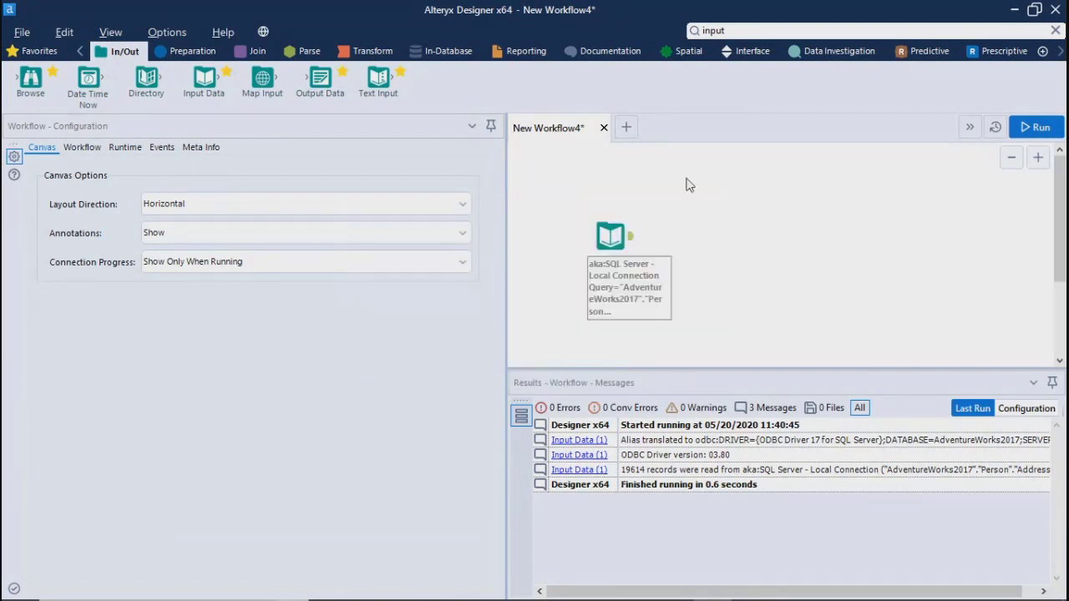
# Step: Show the Input Data tool's output records in the results and narrow the Configuration window to give them more room
pyautogui.click(614, 239)
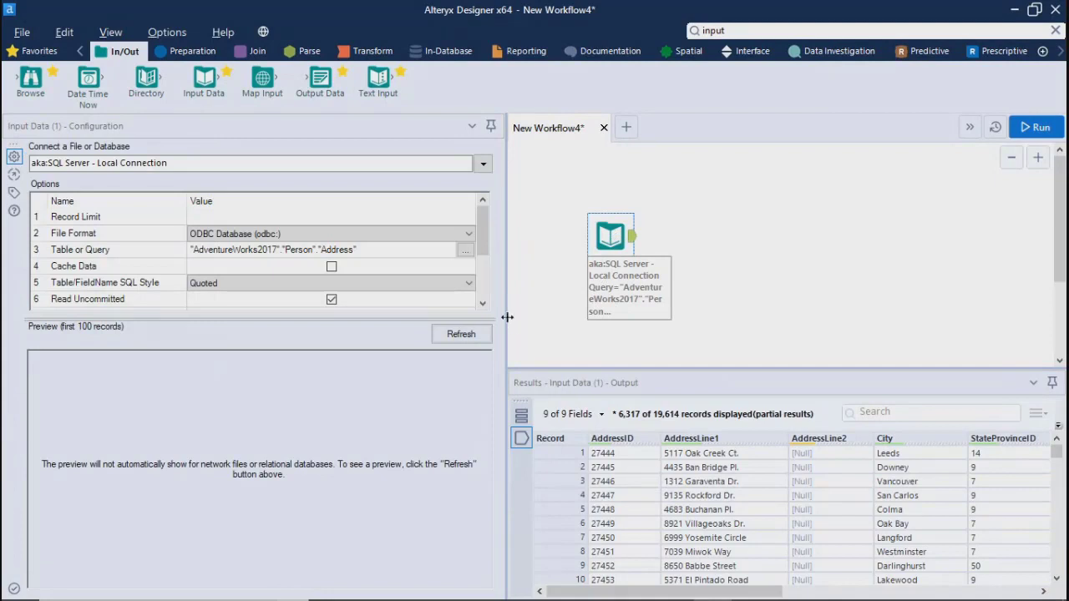
pyautogui.moveTo(507, 317); pyautogui.dragTo(156, 318)
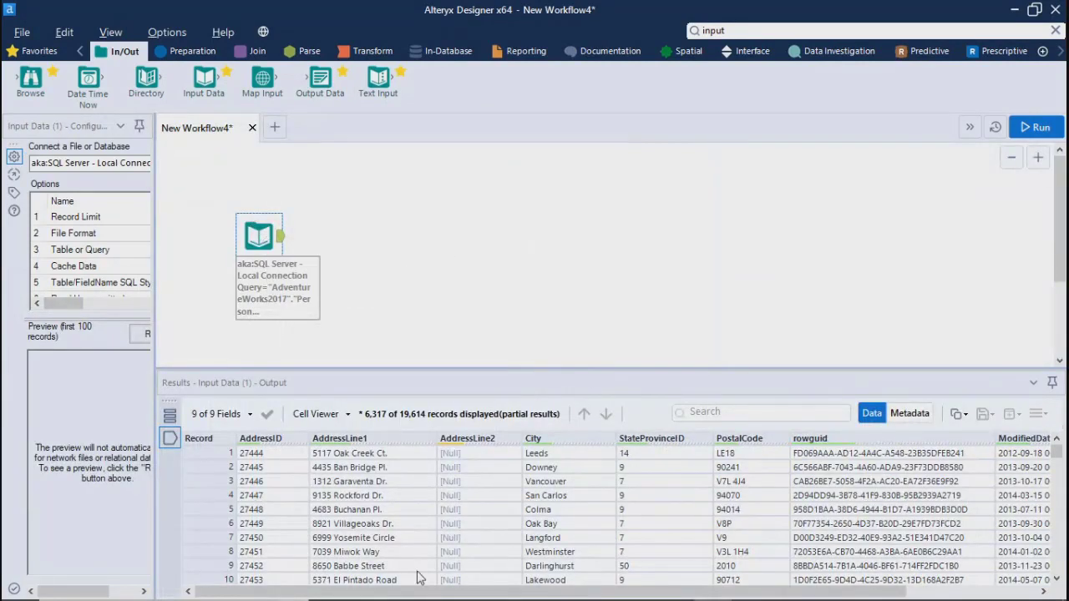
pyautogui.moveTo(401, 595); pyautogui.dragTo(212, 596)
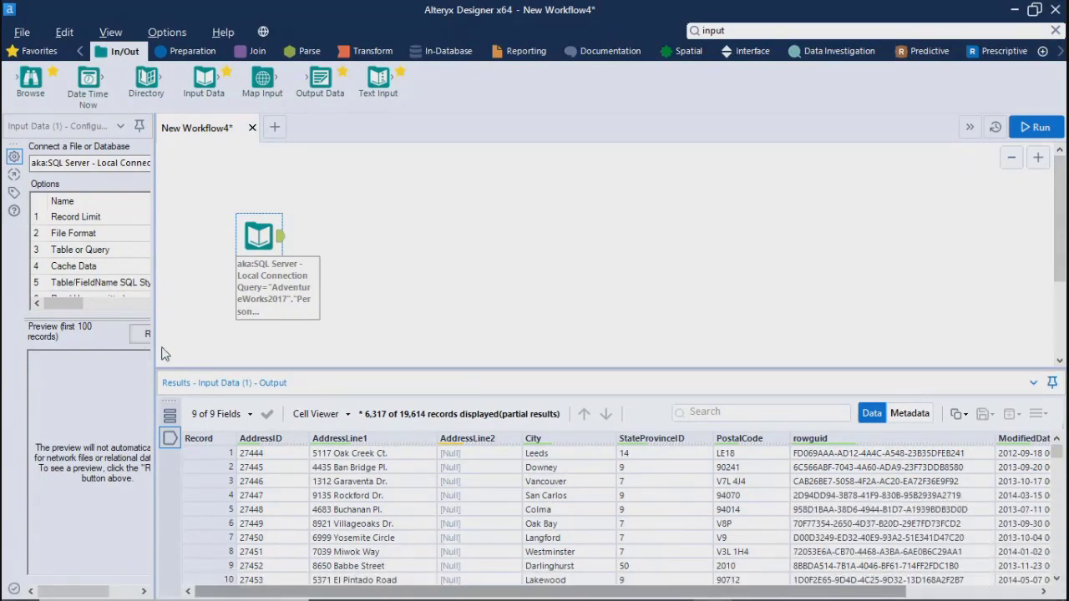
pyautogui.moveTo(153, 338); pyautogui.dragTo(273, 334)
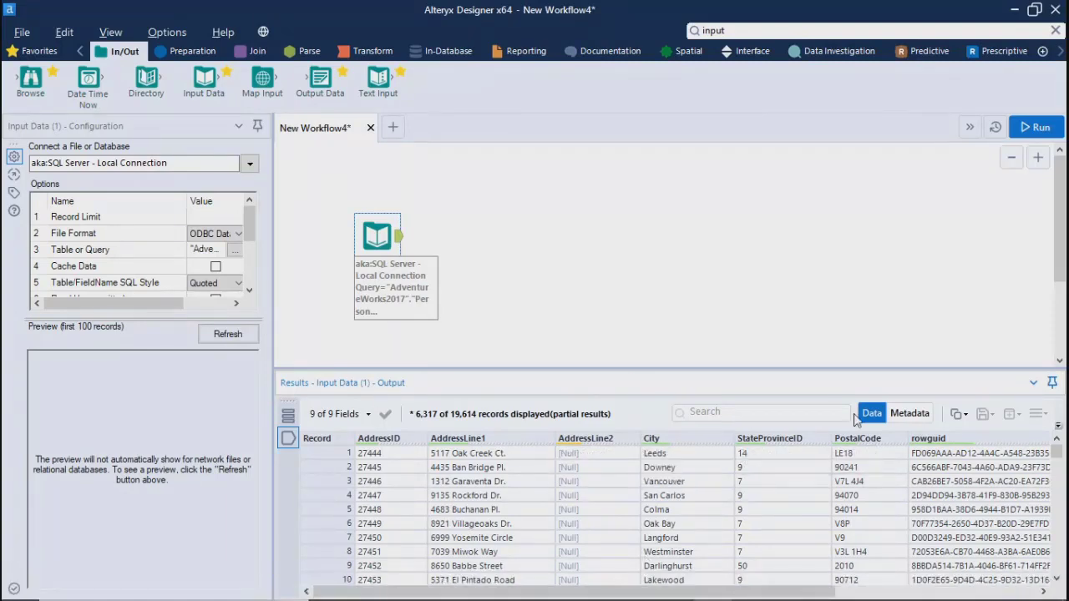
# Step: Display the output's metadata, enlarge the Results window, and examine the field names, types and sizes, starting with AddressID's type
pyautogui.click(902, 415)
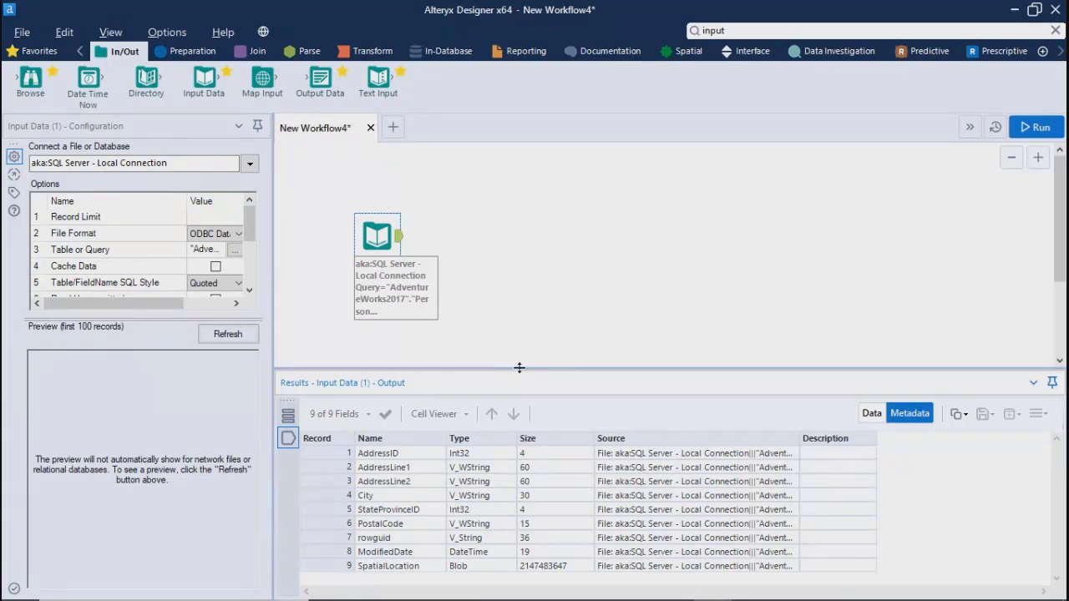
pyautogui.moveTo(519, 367); pyautogui.dragTo(501, 195)
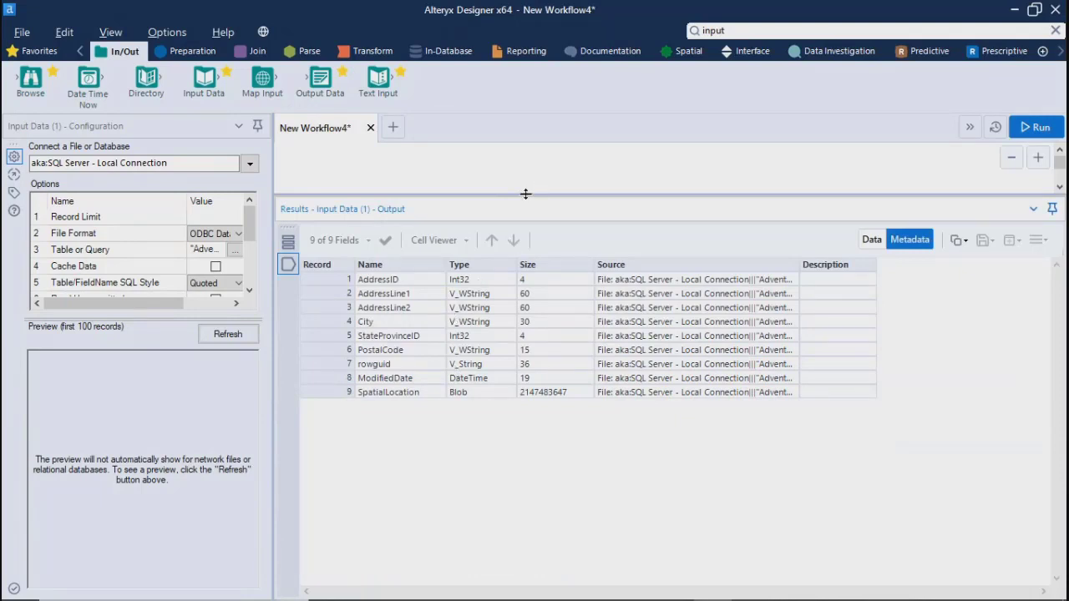
pyautogui.moveTo(525, 194); pyautogui.dragTo(524, 251)
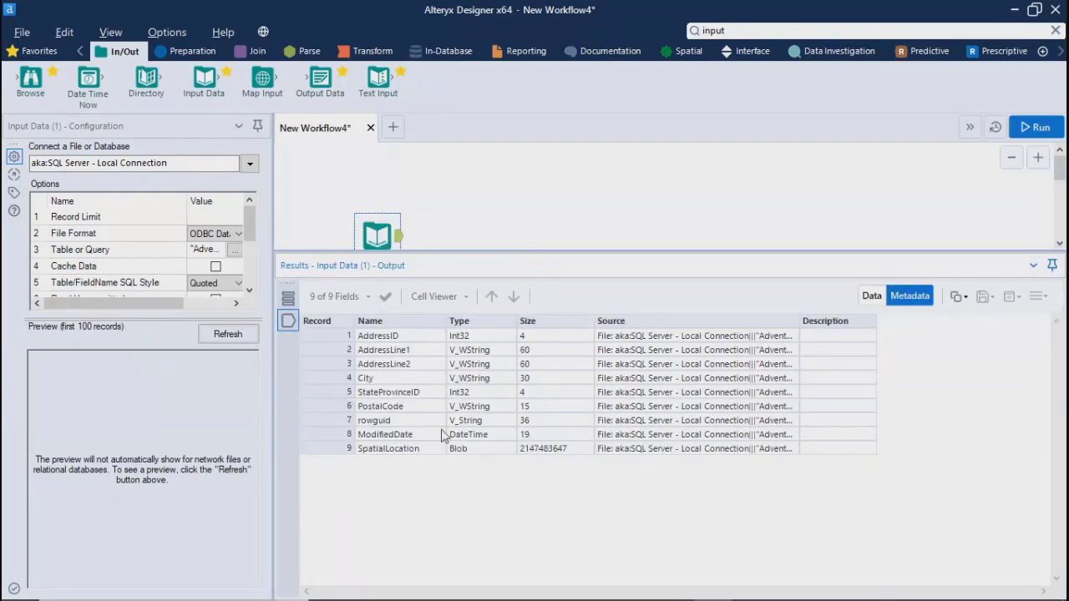
pyautogui.click(491, 339)
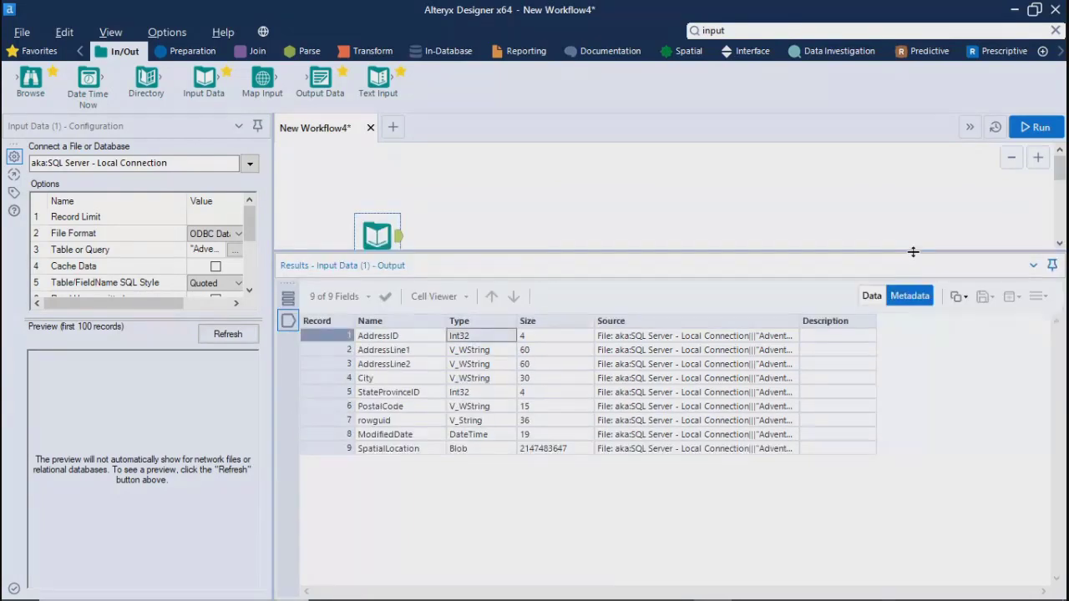
# Step: Practise resizing the Results window, finish with it short beneath a taller canvas, and deselect the Input Data tool
pyautogui.moveTo(914, 251); pyautogui.dragTo(874, 435)
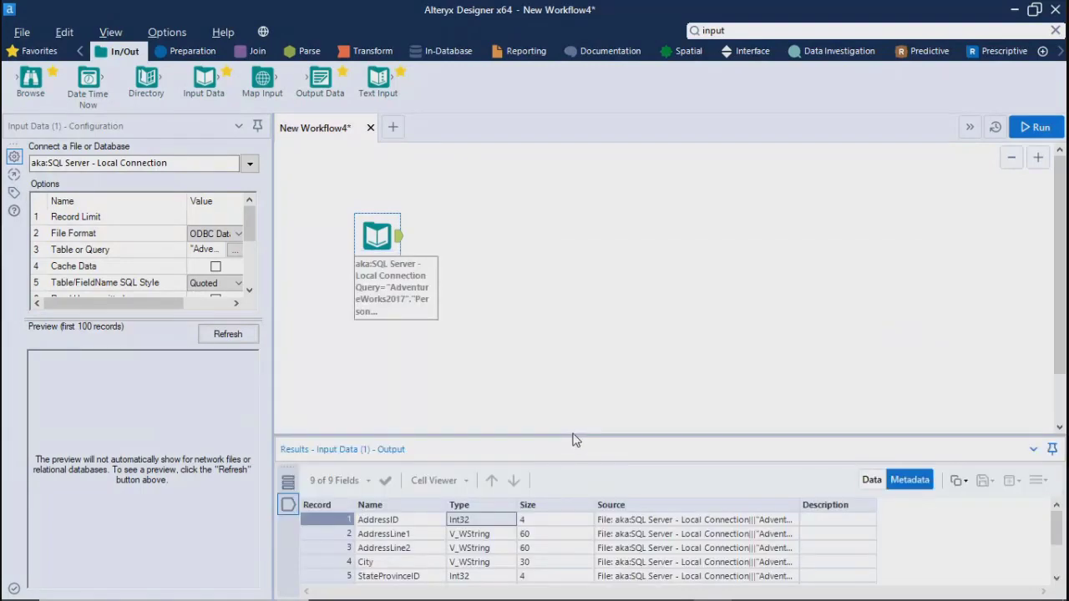
pyautogui.moveTo(573, 435); pyautogui.dragTo(573, 282)
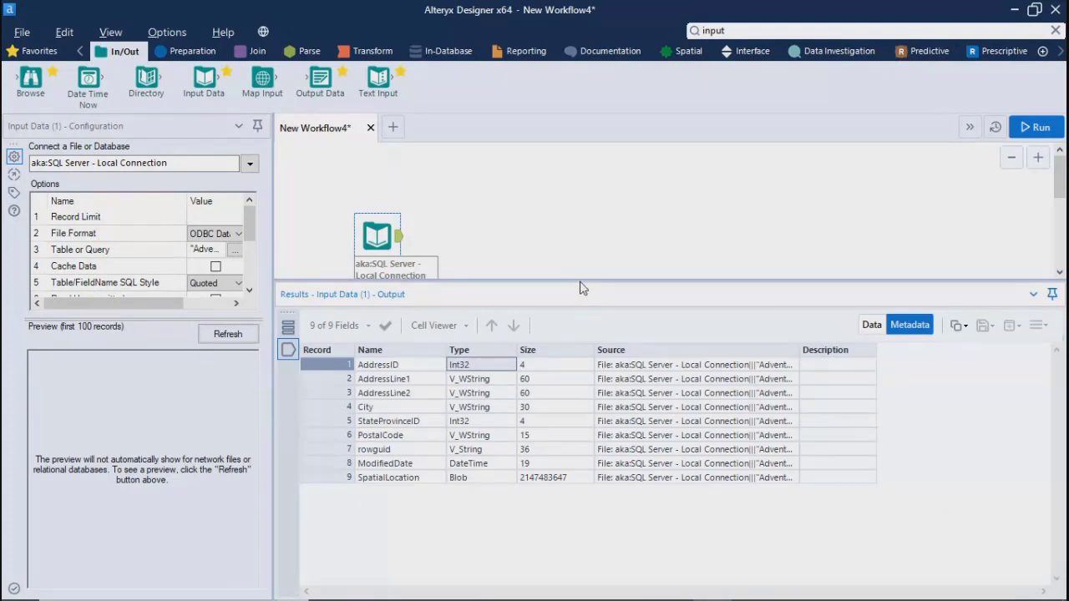
pyautogui.moveTo(582, 289); pyautogui.dragTo(548, 456)
pyautogui.click(498, 286)
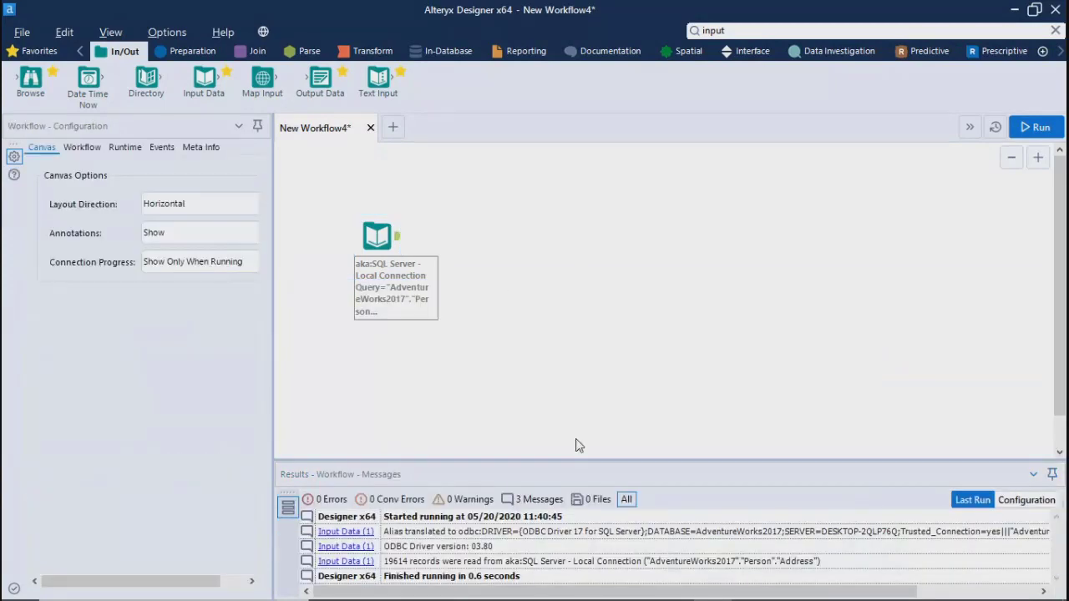
# Step: Add a Select tool beside the Input Data tool and connect it to the Input Data output
pyautogui.click(179, 52)
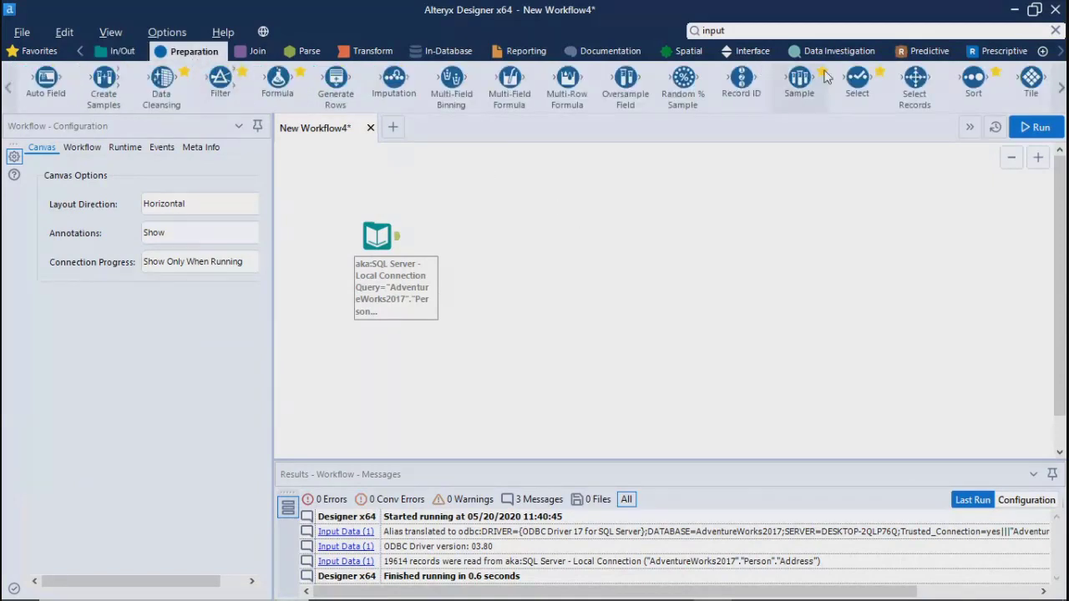
pyautogui.moveTo(857, 78); pyautogui.dragTo(527, 247)
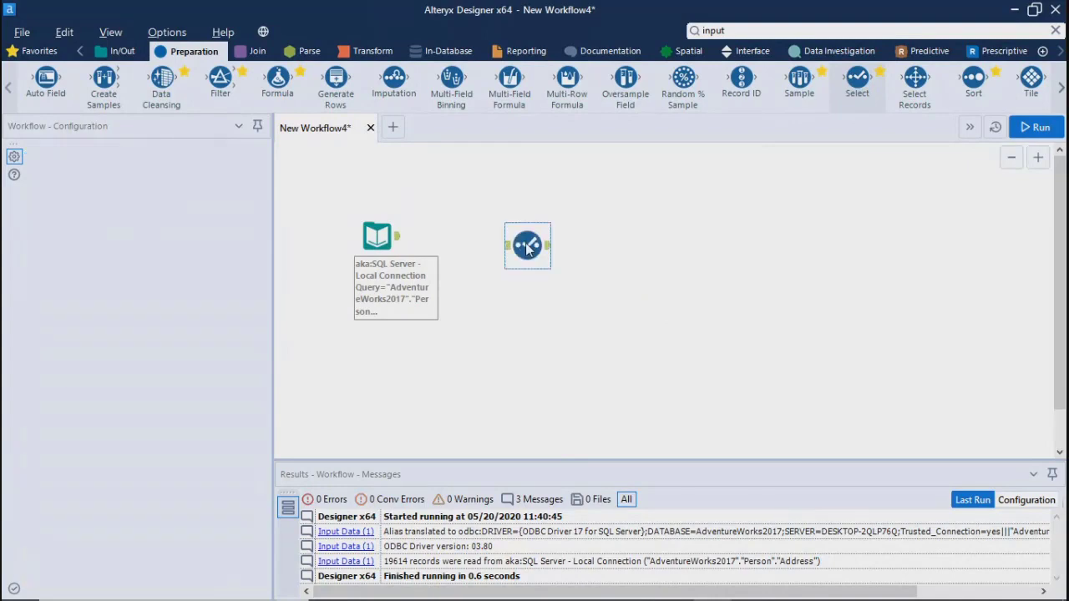
pyautogui.moveTo(399, 237); pyautogui.dragTo(511, 226)
pyautogui.click(523, 318)
pyautogui.click(520, 244)
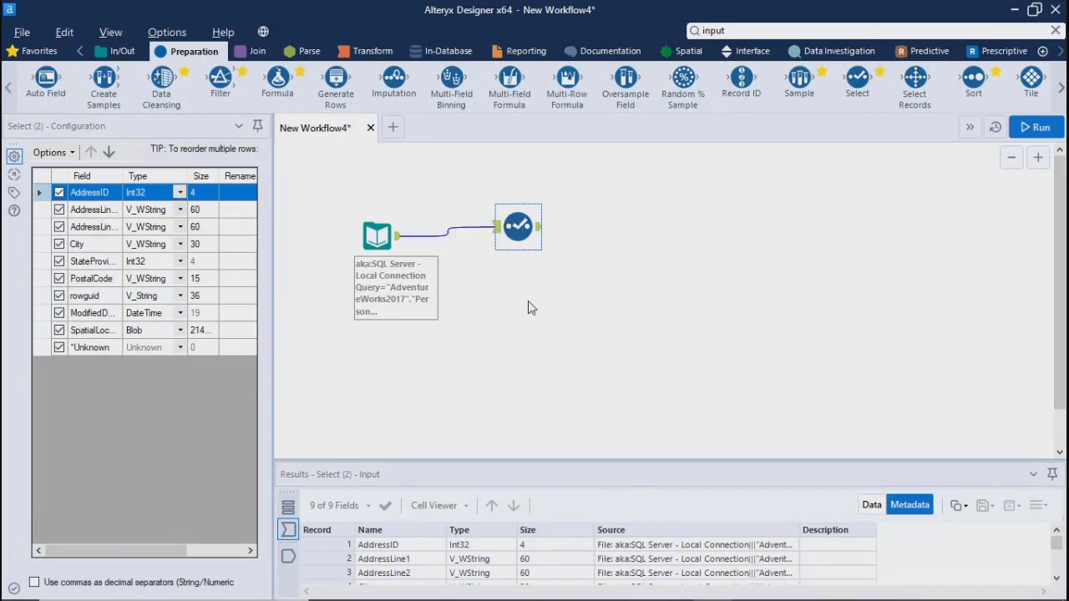
# Step: Enlarge the results area and examine the field metadata output by the Input Data tool
pyautogui.click(506, 182)
pyautogui.click(517, 225)
pyautogui.click(380, 233)
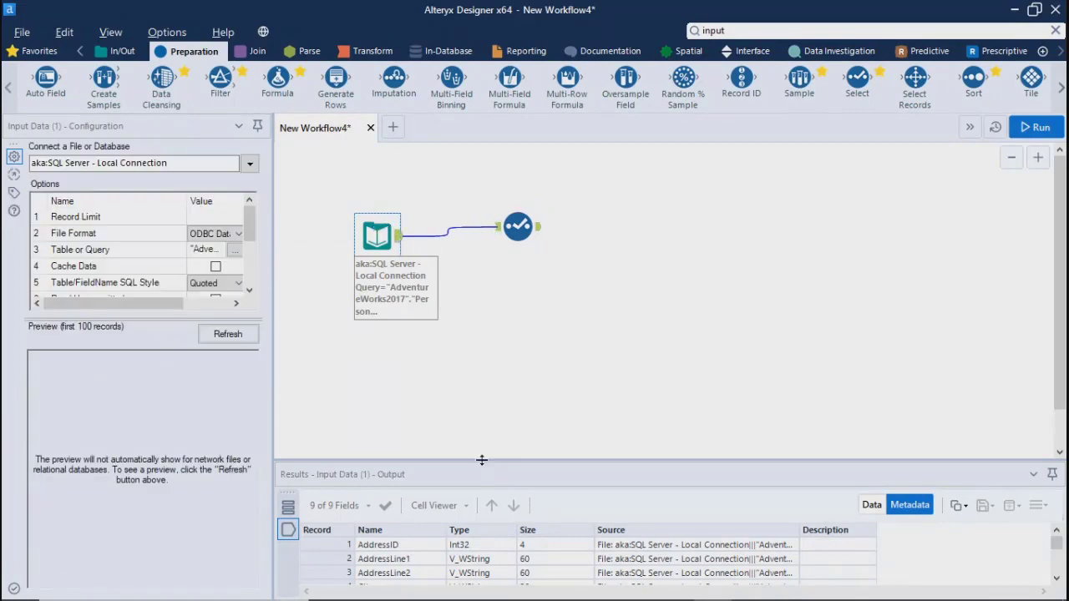
pyautogui.moveTo(482, 464); pyautogui.dragTo(481, 293)
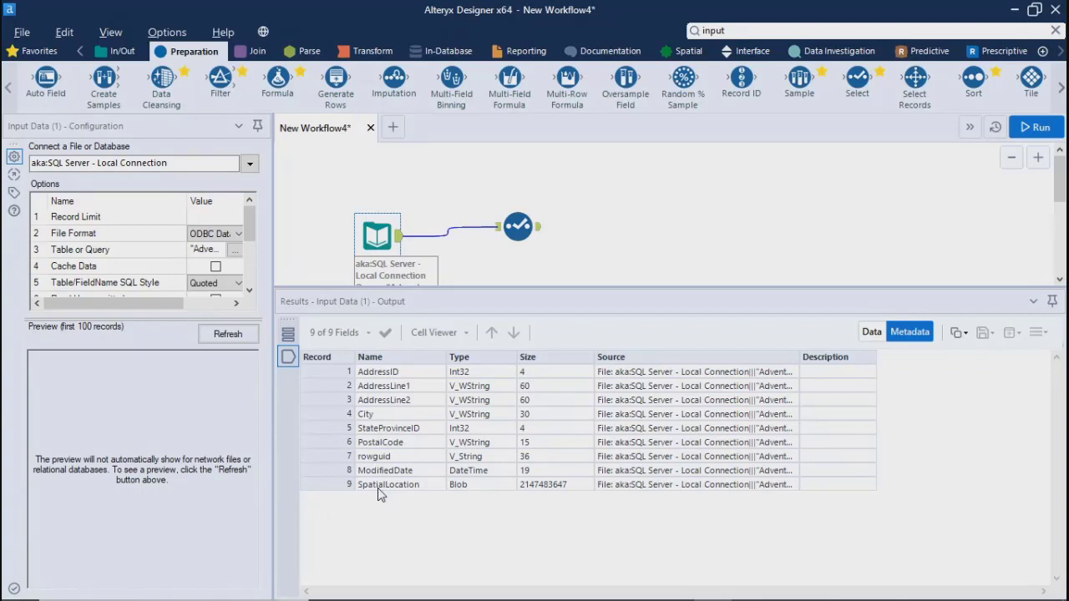
# Step: Exclude AddressID, City, rowguid, ModifiedDate, SpatialLocation and *Unknown from the Select tool's fields
pyautogui.click(526, 224)
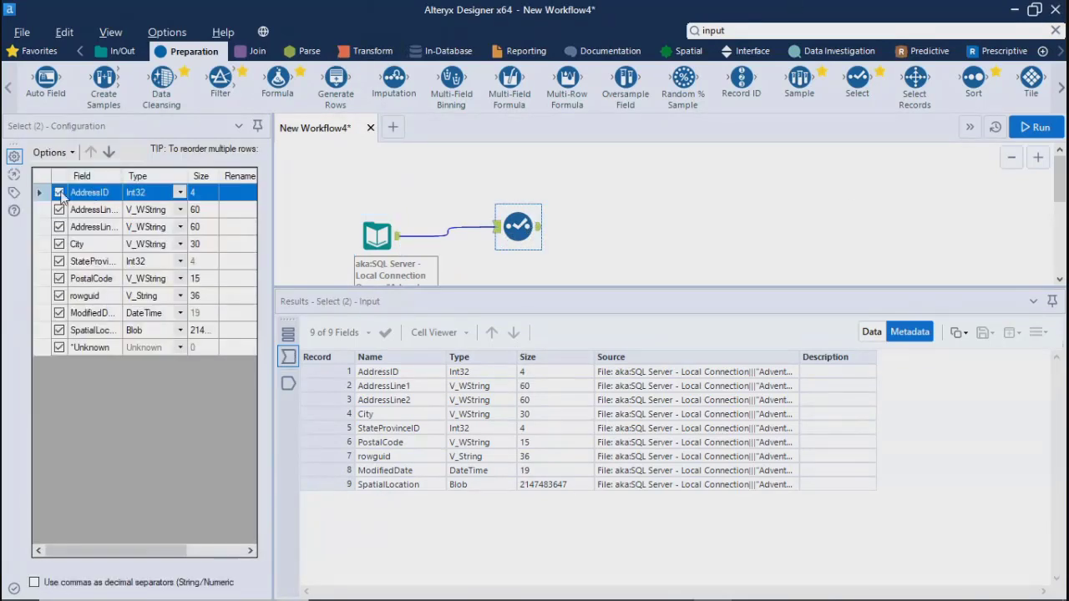
pyautogui.click(59, 192)
pyautogui.click(58, 244)
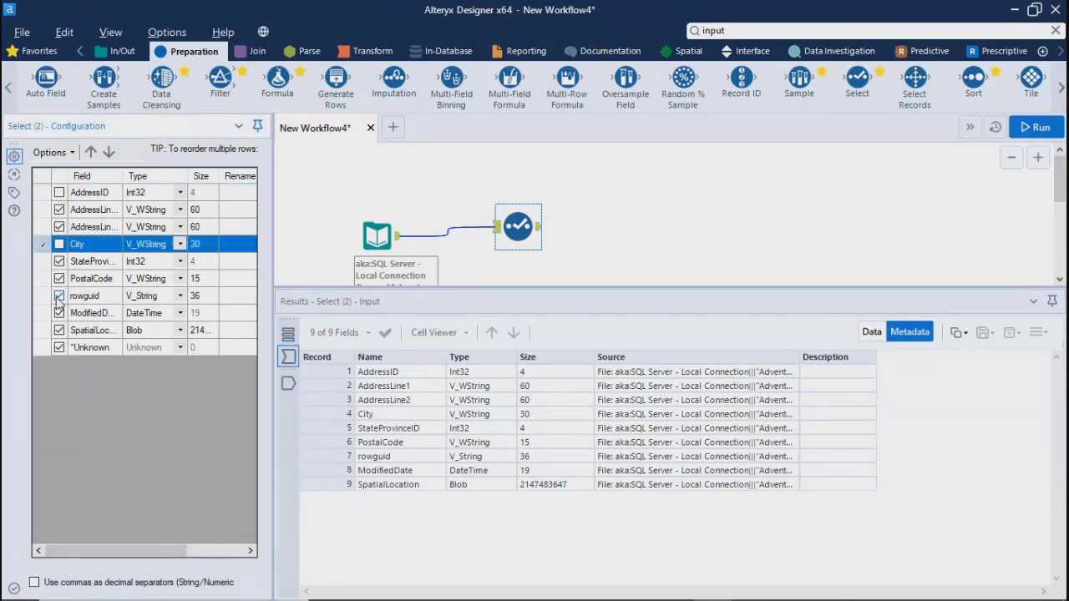
pyautogui.click(59, 296)
pyautogui.click(59, 313)
pyautogui.click(58, 330)
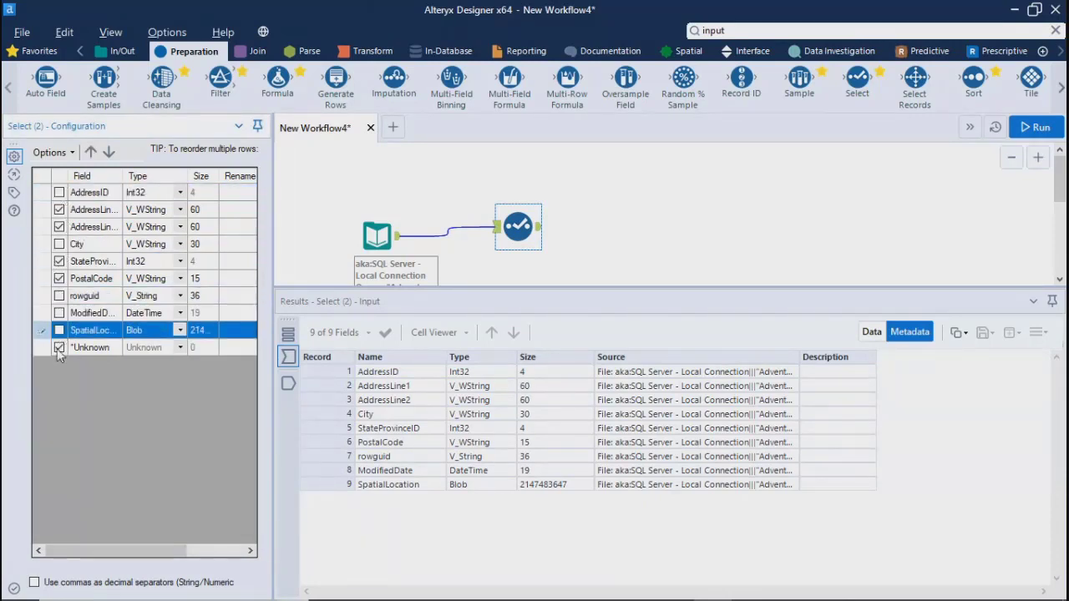
pyautogui.click(59, 347)
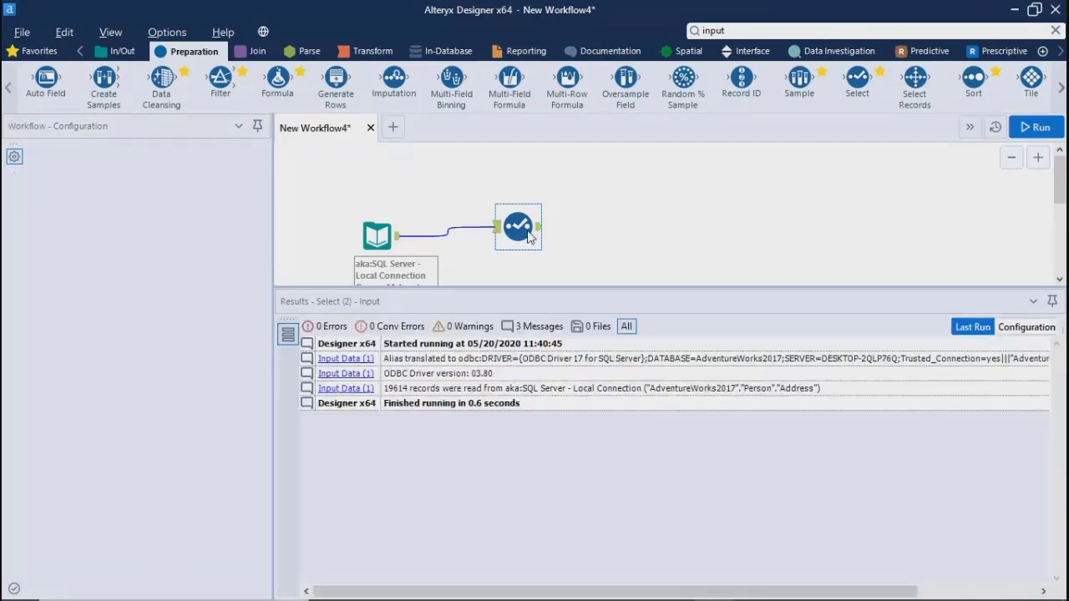
# Step: Run the workflow and view the Select tool's output metadata
pyautogui.click(1024, 130)
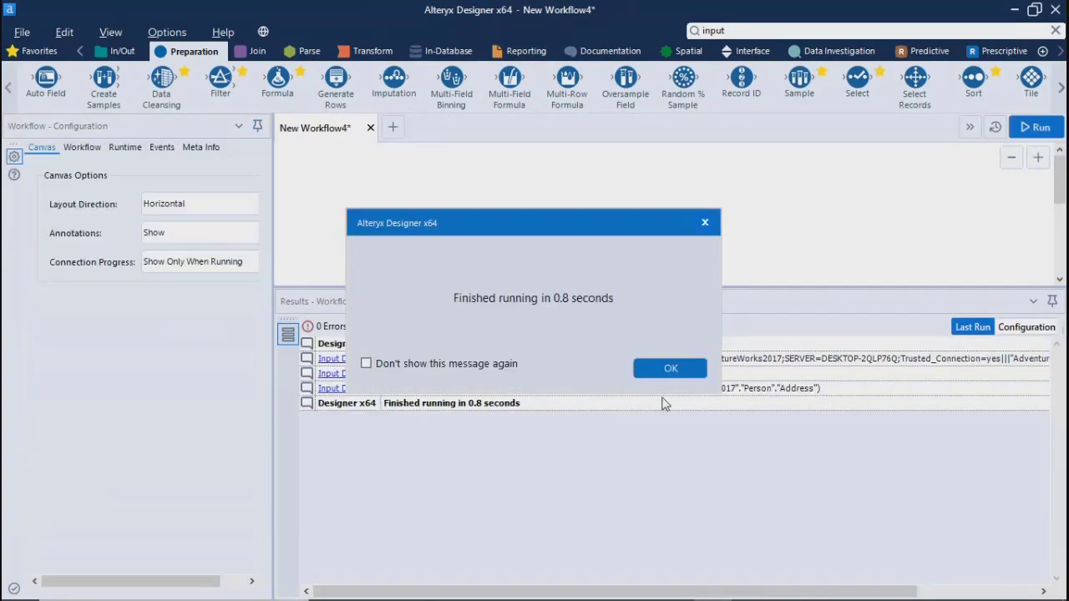
pyautogui.click(670, 366)
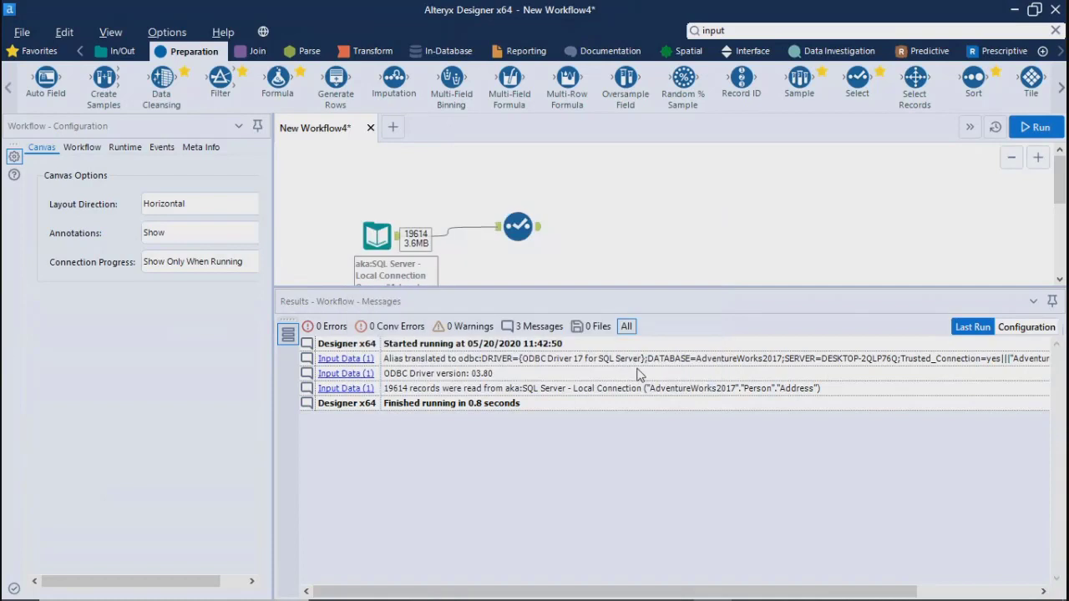
pyautogui.click(539, 233)
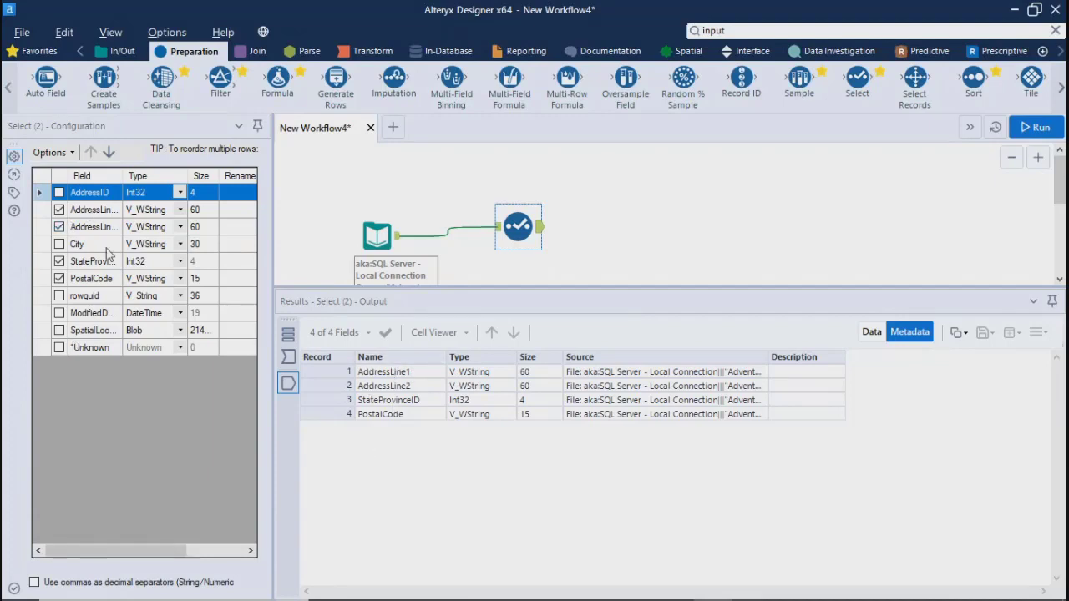
# Step: Include the ModifiedDate and rowguid fields in the Select tool again and rerun the workflow
pyautogui.click(59, 313)
pyautogui.click(60, 296)
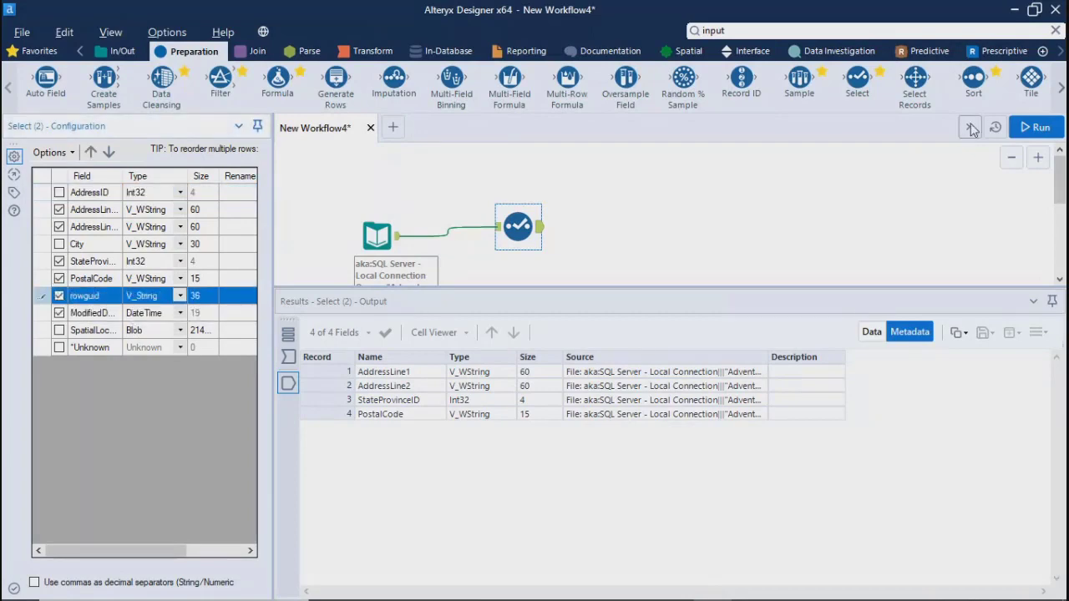
pyautogui.click(1034, 127)
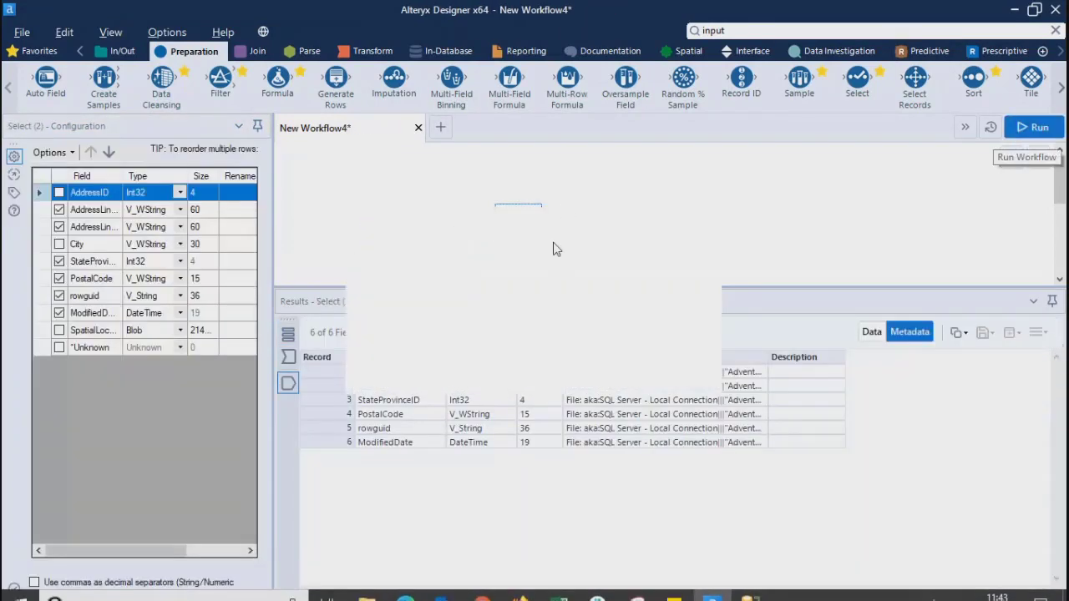
pyautogui.click(656, 366)
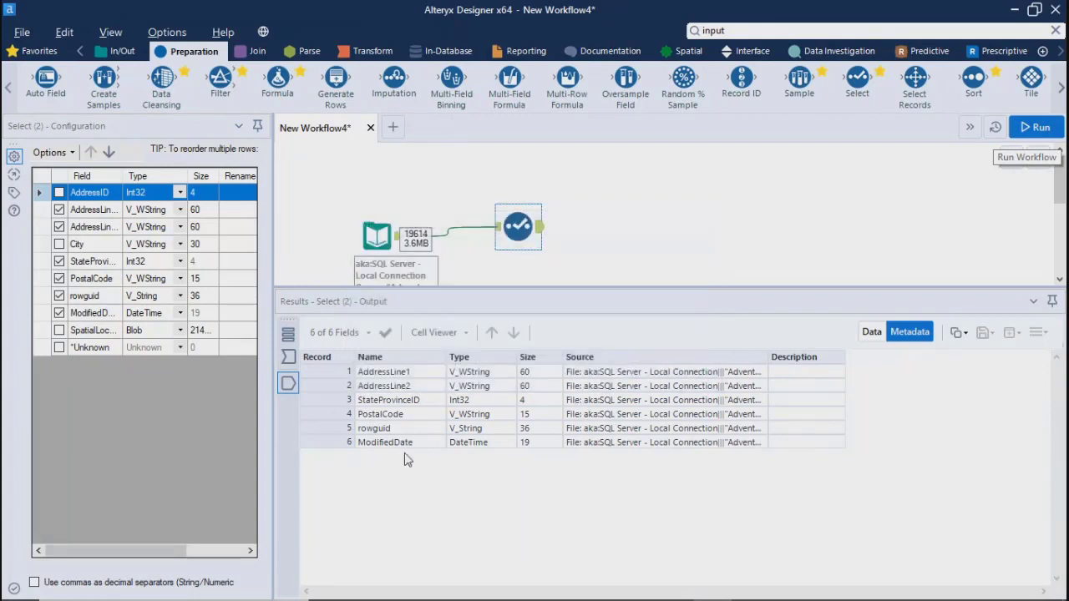
# Step: Include the AddressID, City, SpatialLocation and *Unknown fields in the Select tool again
pyautogui.click(608, 207)
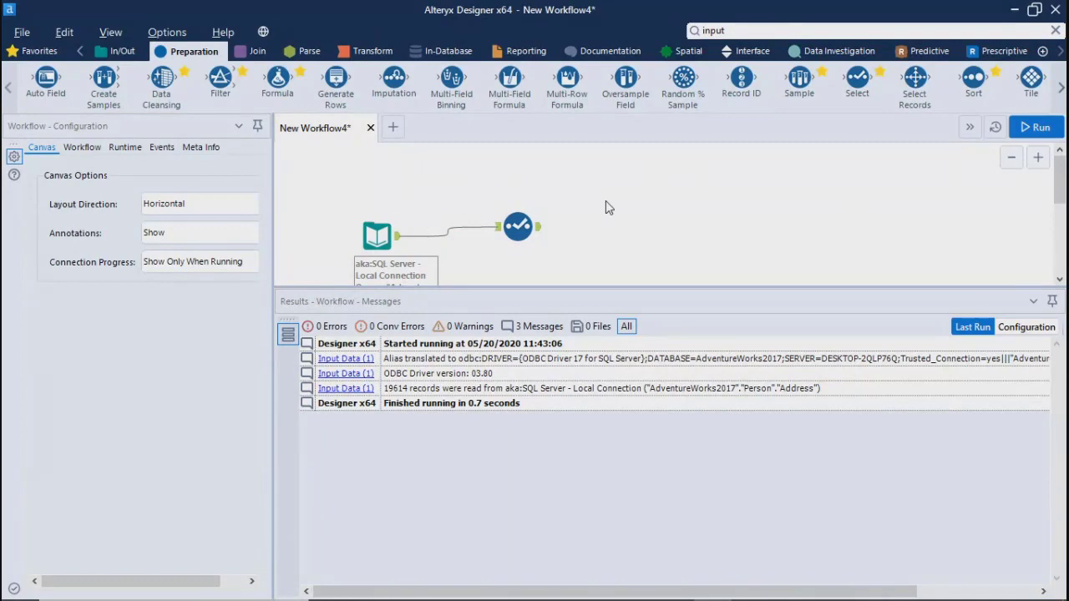
pyautogui.click(519, 225)
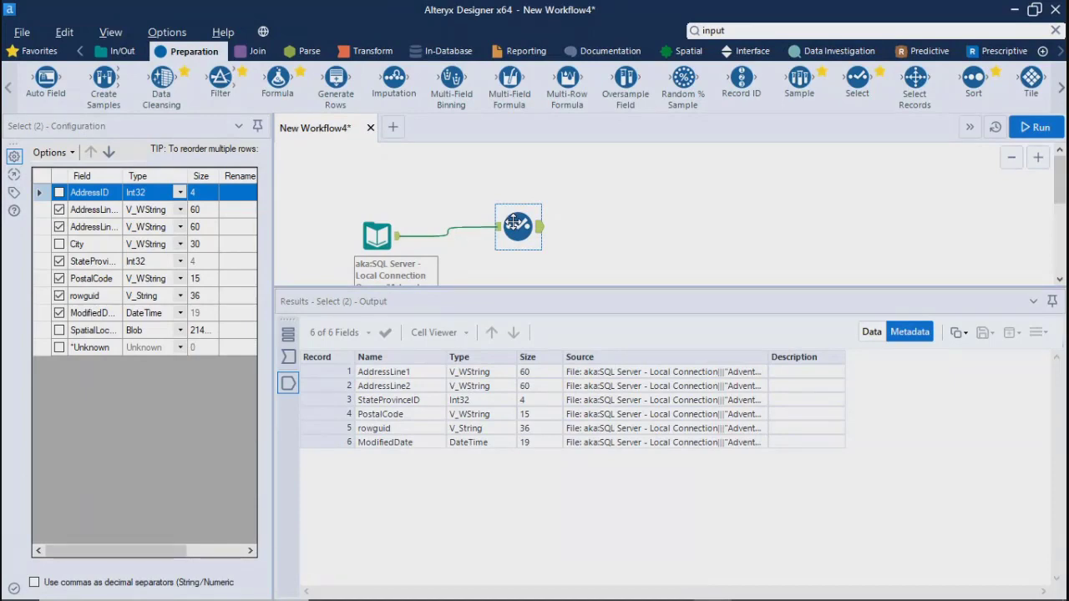
pyautogui.click(41, 193)
pyautogui.click(59, 193)
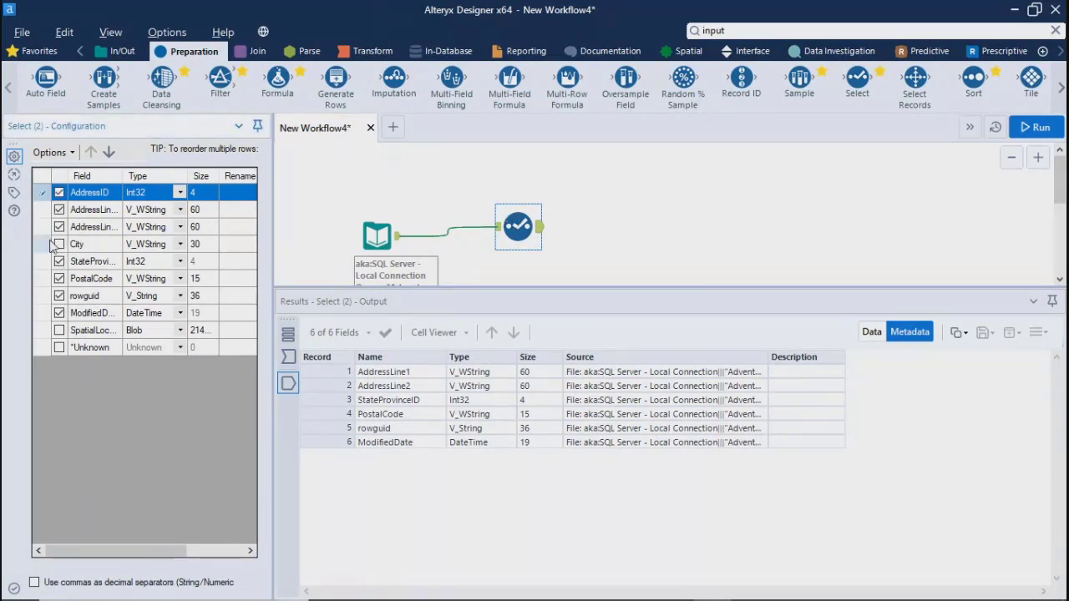
pyautogui.click(60, 244)
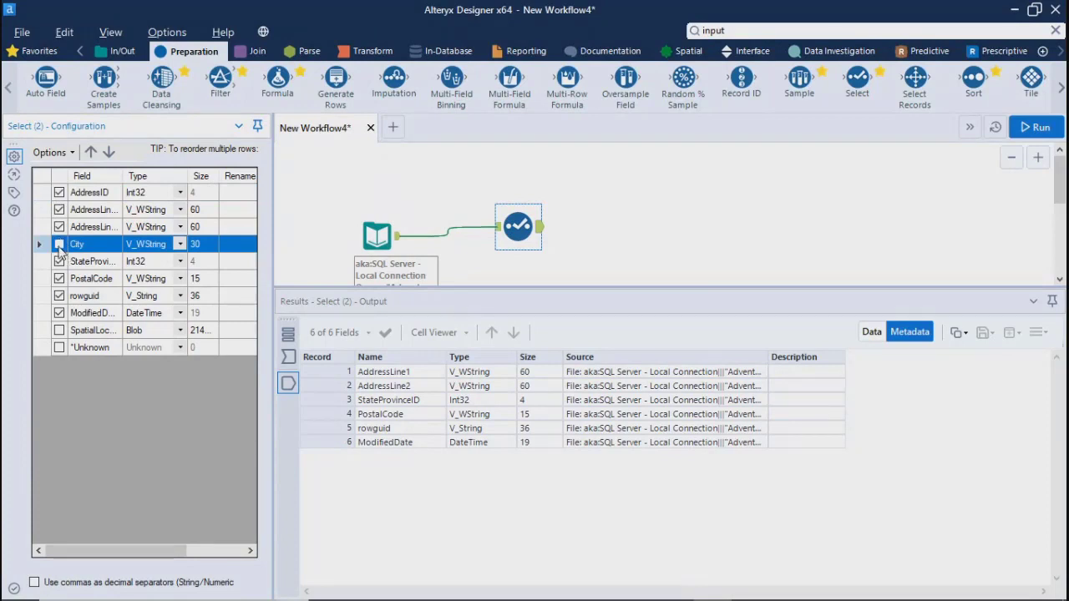
pyautogui.click(59, 244)
pyautogui.click(58, 330)
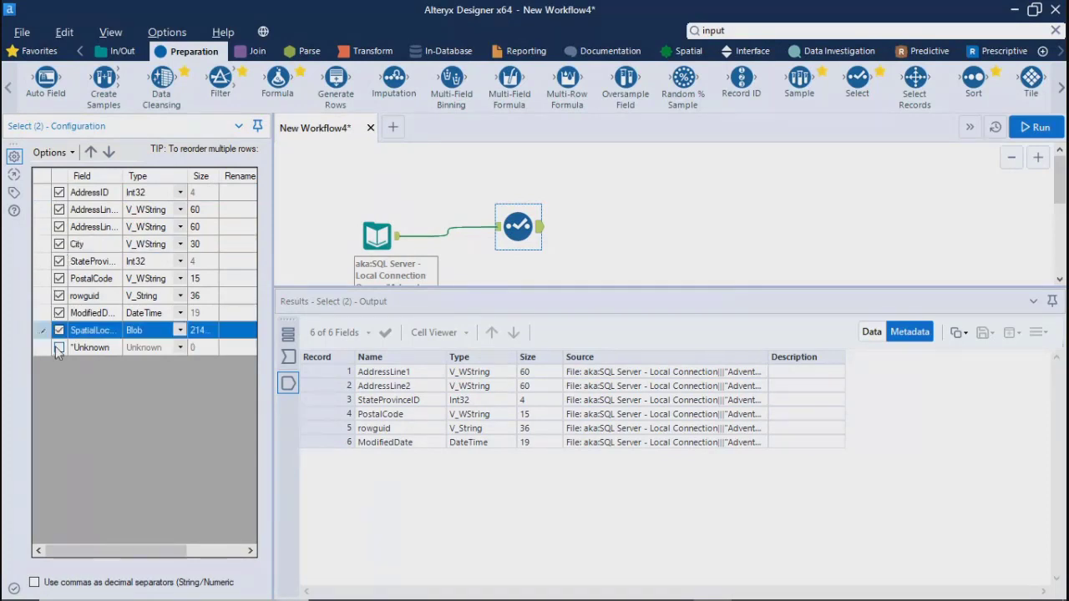
pyautogui.click(58, 347)
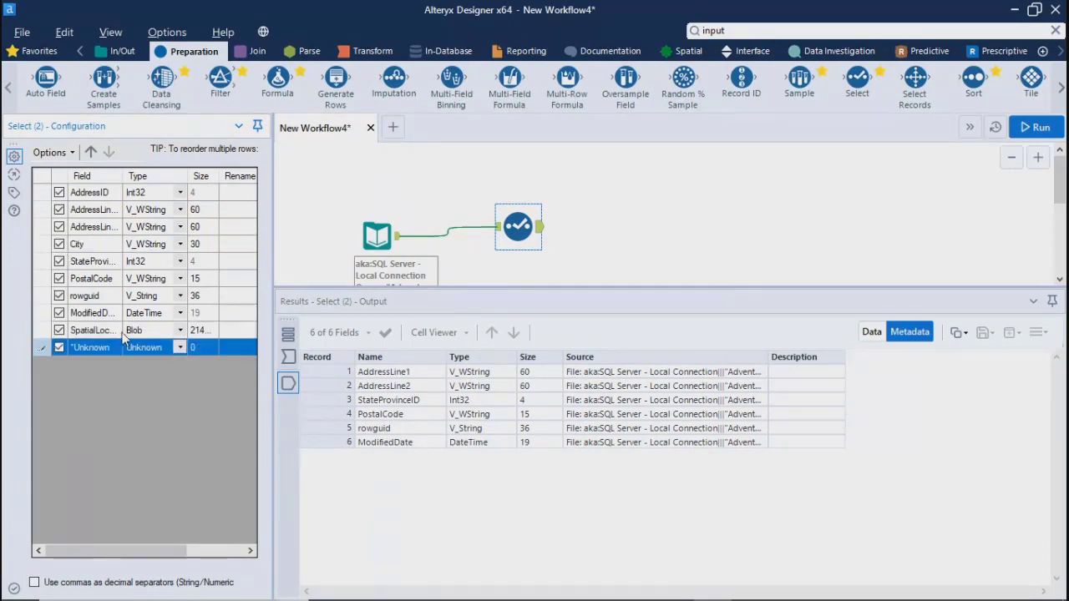
# Step: Run the workflow with all fields selected and inspect the AddressID entry in the Select tool's output metadata
pyautogui.click(1034, 127)
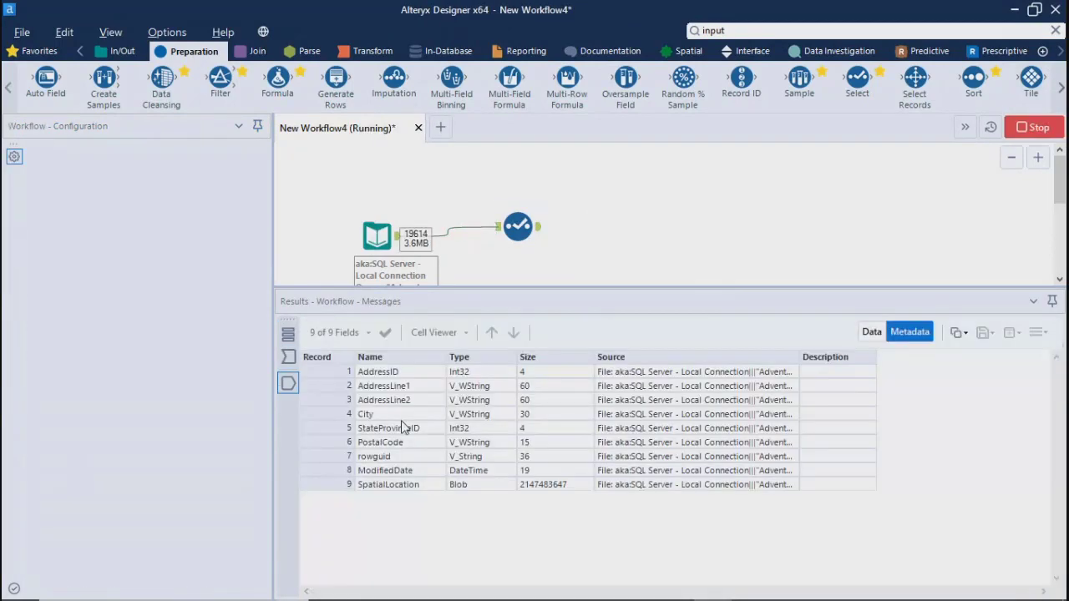
pyautogui.click(670, 369)
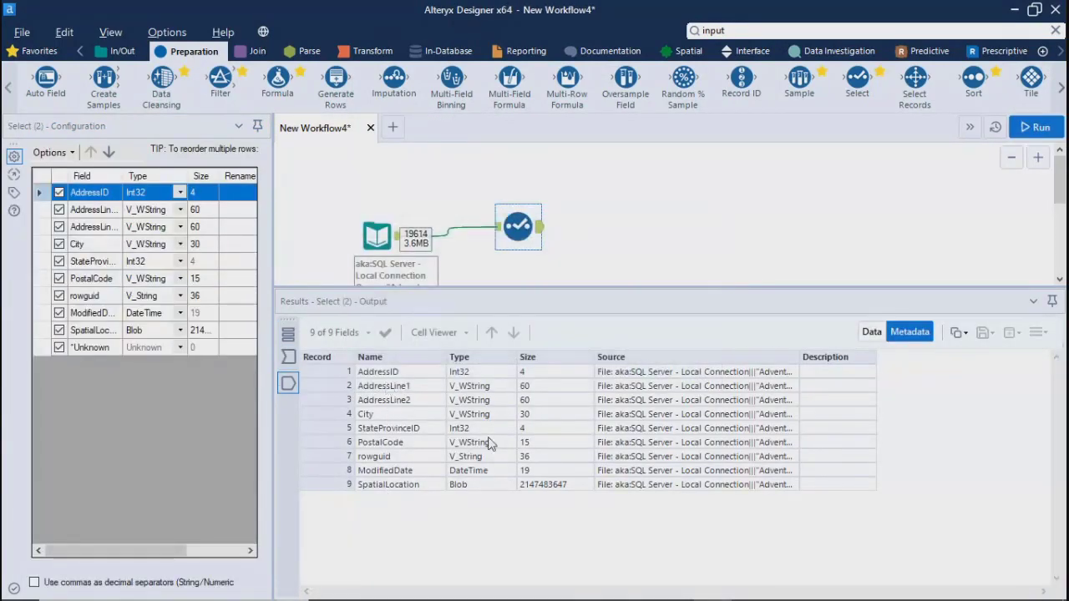
pyautogui.click(465, 373)
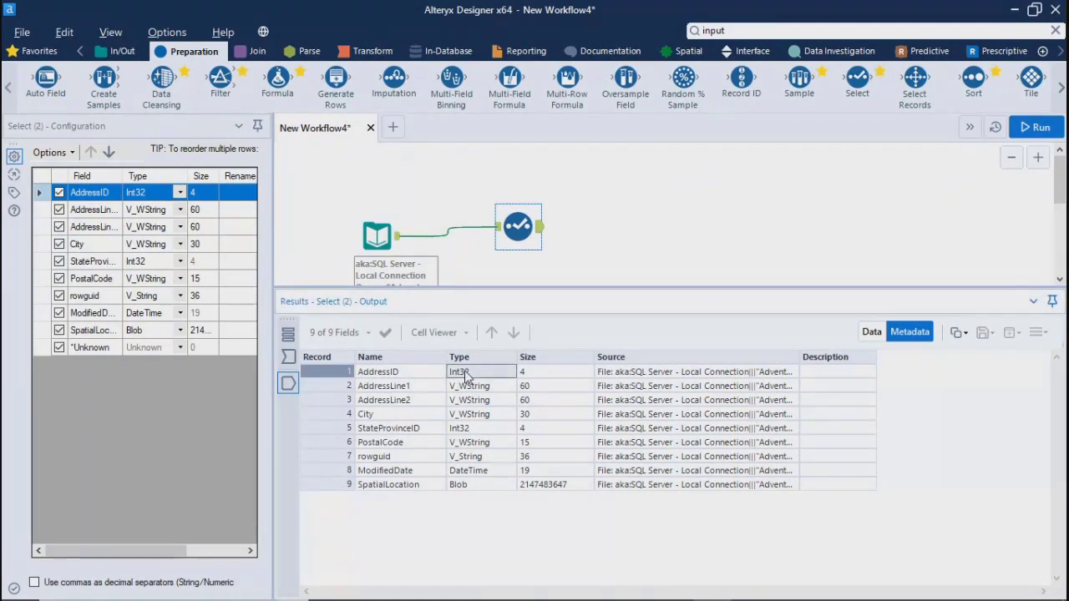
pyautogui.click(408, 377)
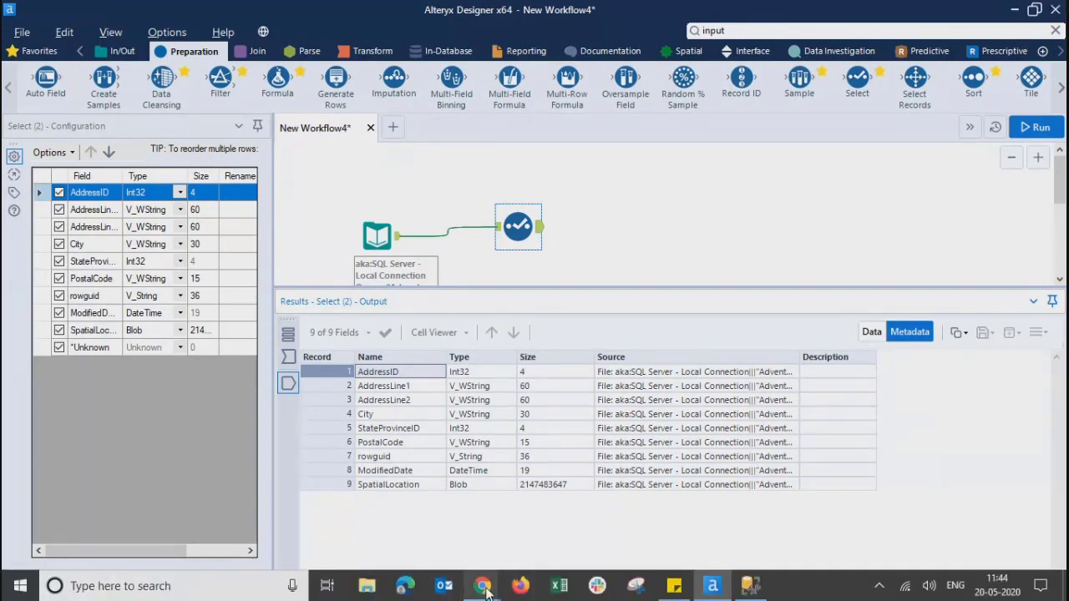
# Step: Switch to the AnyMeeting window in Chrome, check the chat and attendee list, and return to Alteryx Designer
pyautogui.moveTo(482, 585)
pyautogui.click(373, 483)
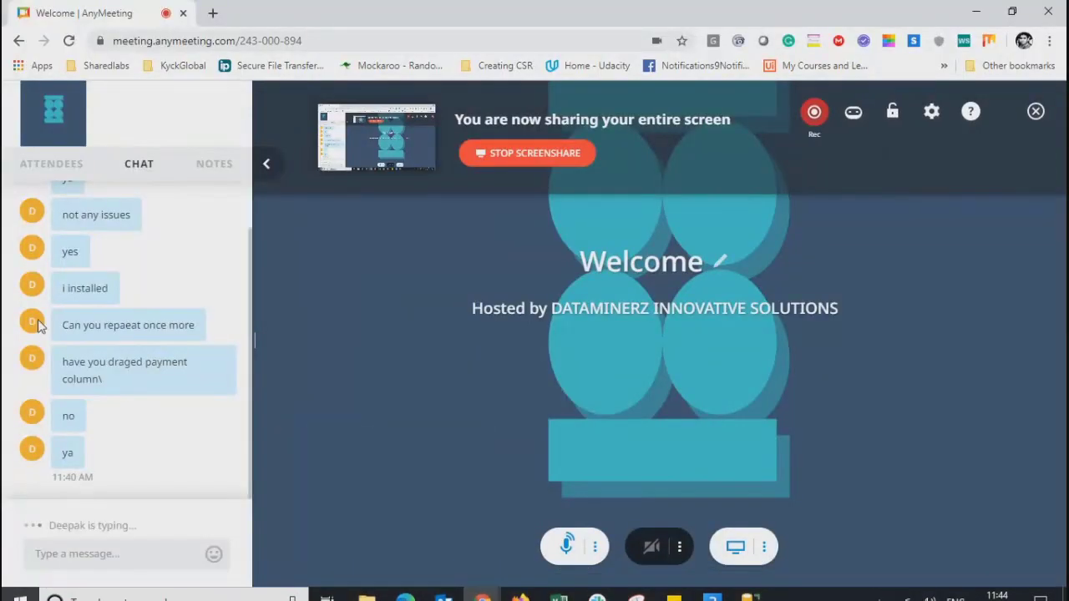
pyautogui.click(54, 167)
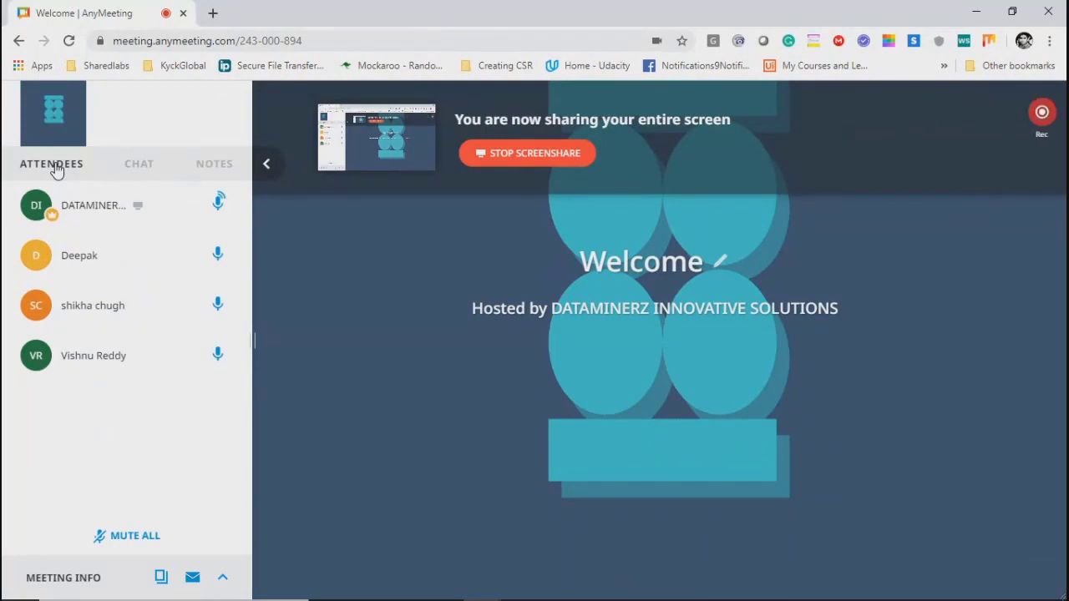
pyautogui.click(135, 167)
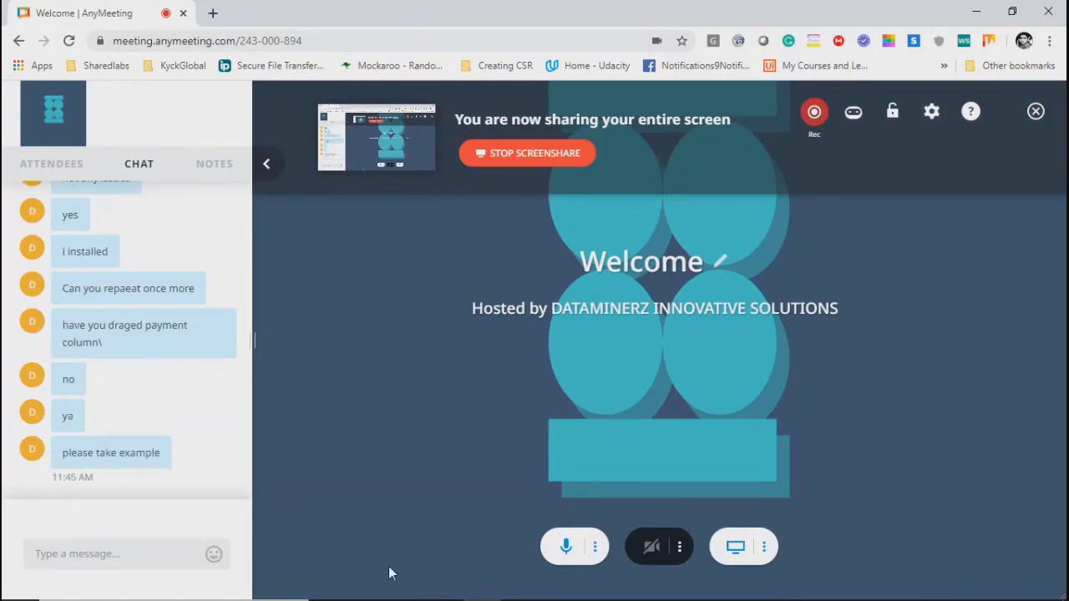
pyautogui.click(52, 165)
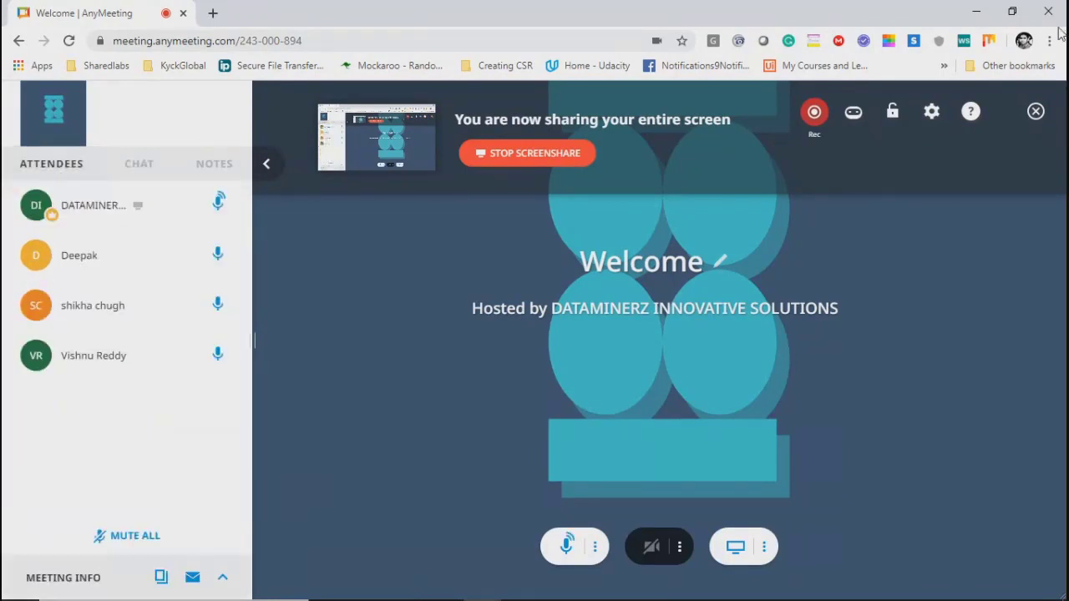
pyautogui.click(976, 11)
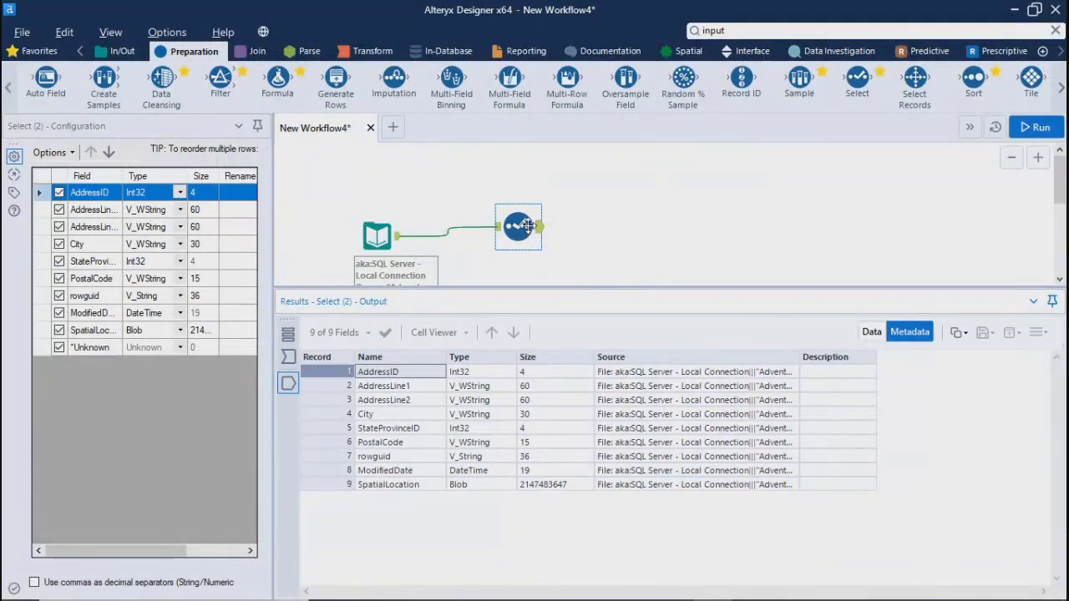
# Step: Reposition the Select tool on the canvas so it sits slightly higher than the Input Data tool
pyautogui.moveTo(520, 221); pyautogui.dragTo(501, 193)
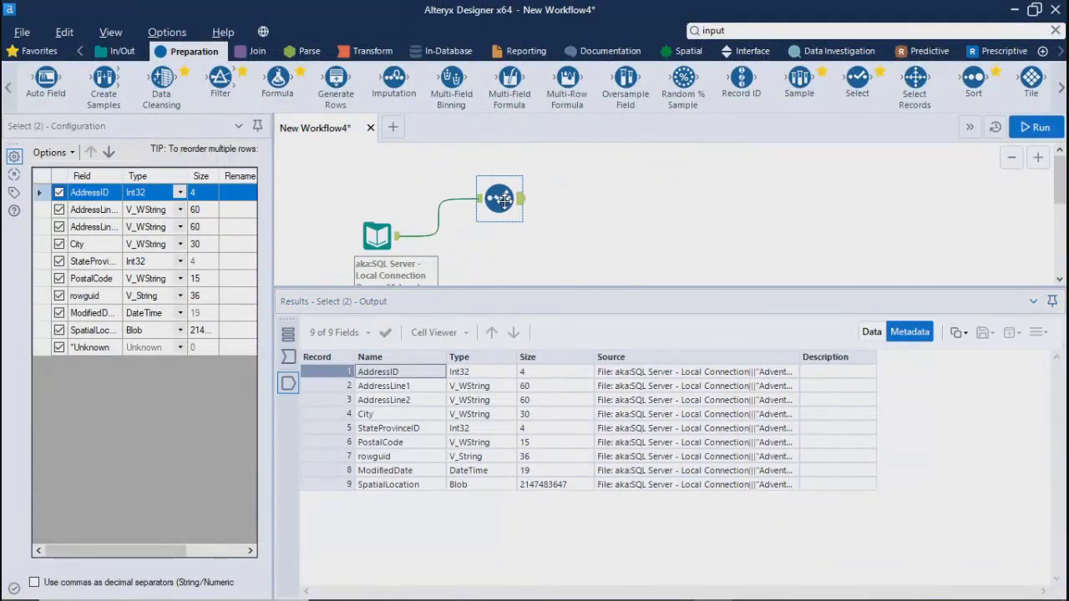
pyautogui.click(535, 215)
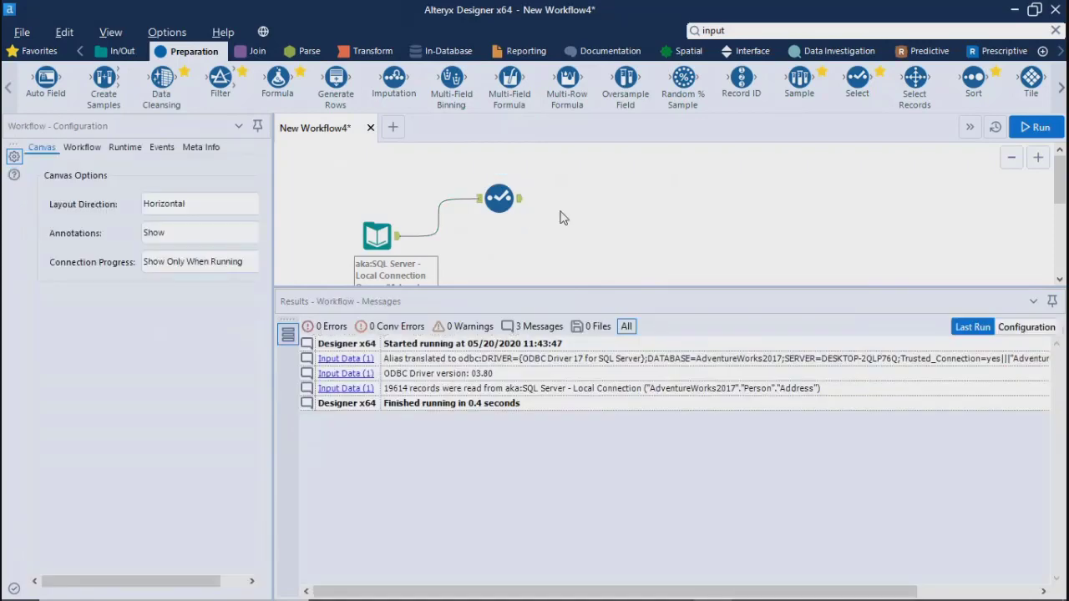
pyautogui.moveTo(501, 198); pyautogui.dragTo(518, 197)
pyautogui.click(608, 211)
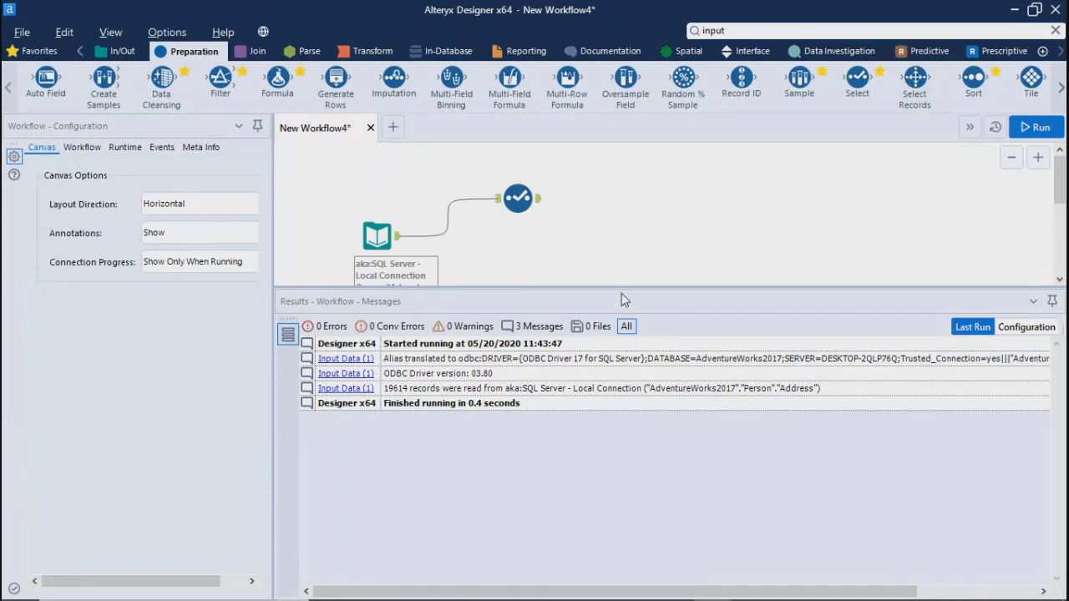
# Step: Shrink the results area to show more canvas and display the Select tool's configuration and output metadata
pyautogui.moveTo(620, 288); pyautogui.dragTo(613, 426)
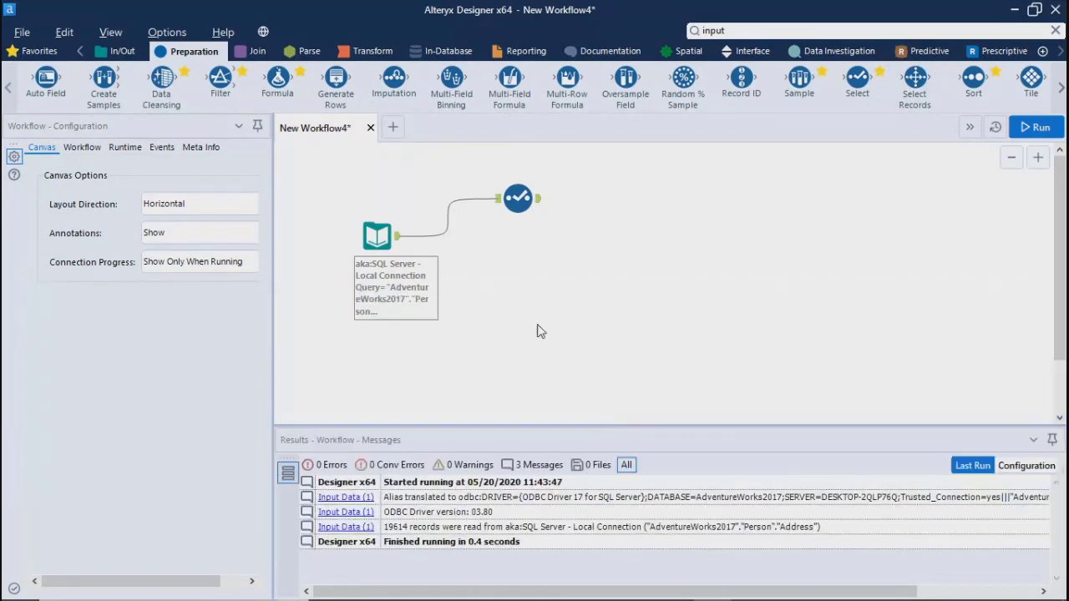
pyautogui.click(507, 216)
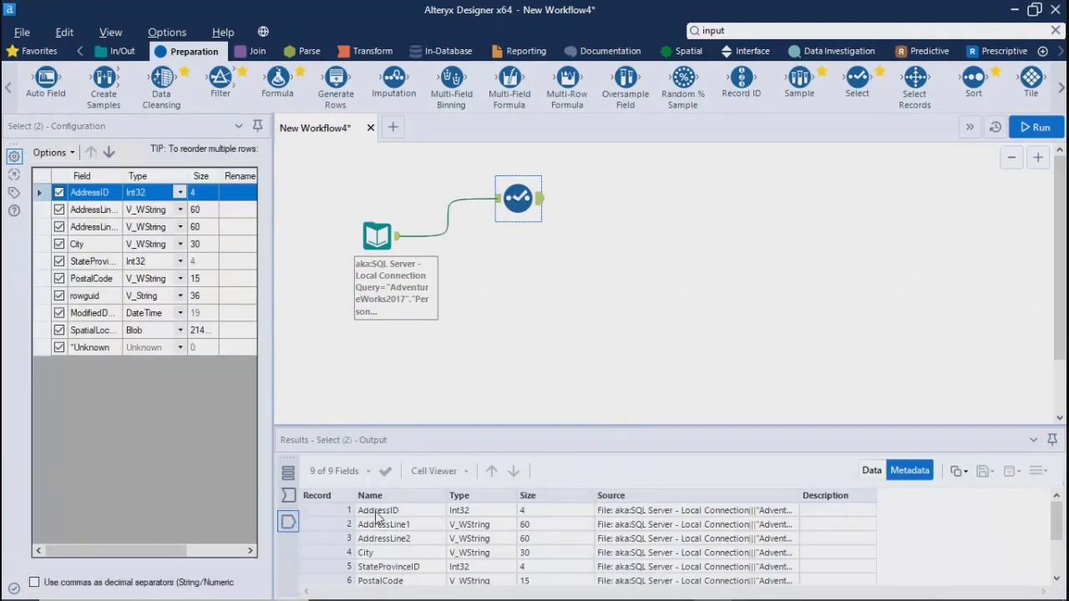
# Step: Inspect AddressID's type in the output metadata and enlarge the results area to show every field of the Select tool
pyautogui.click(473, 514)
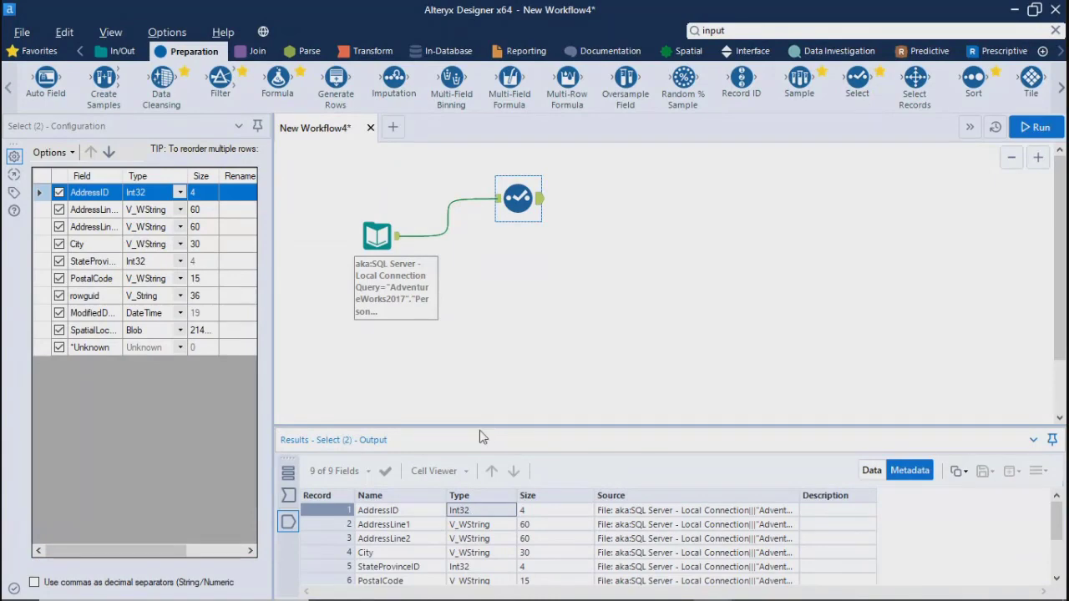
pyautogui.moveTo(478, 426); pyautogui.dragTo(465, 373)
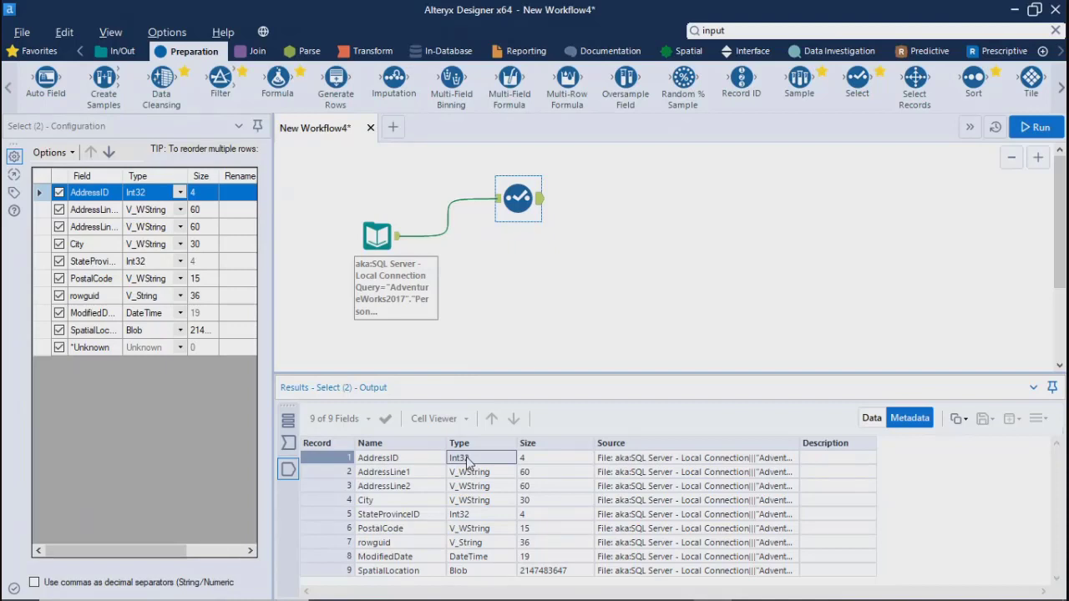
pyautogui.click(516, 194)
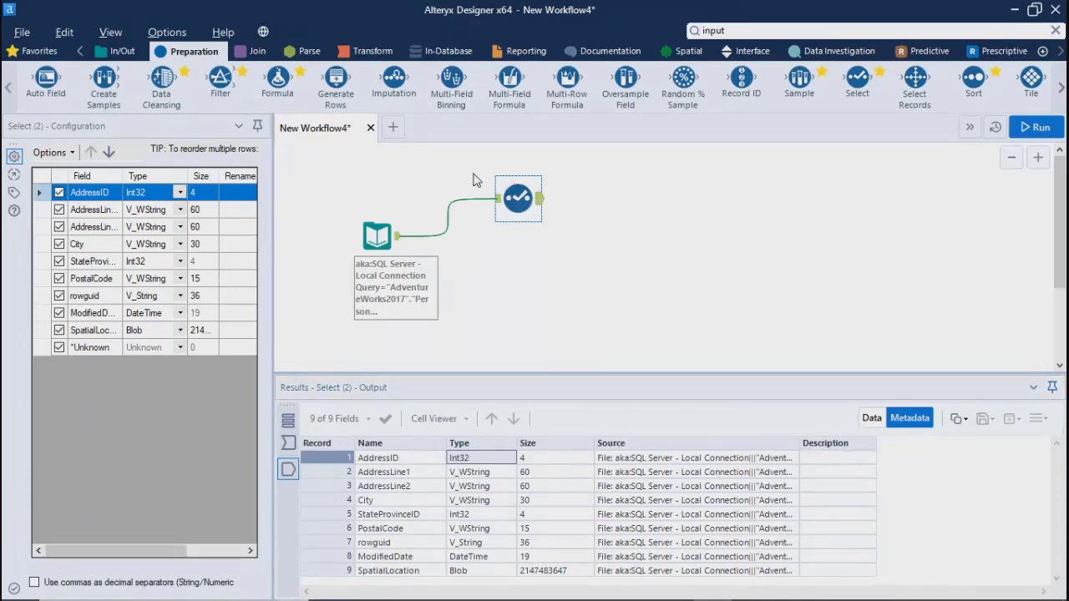
# Step: Set AddressID's data type to String in the Select tool and run the workflow
pyautogui.click(179, 193)
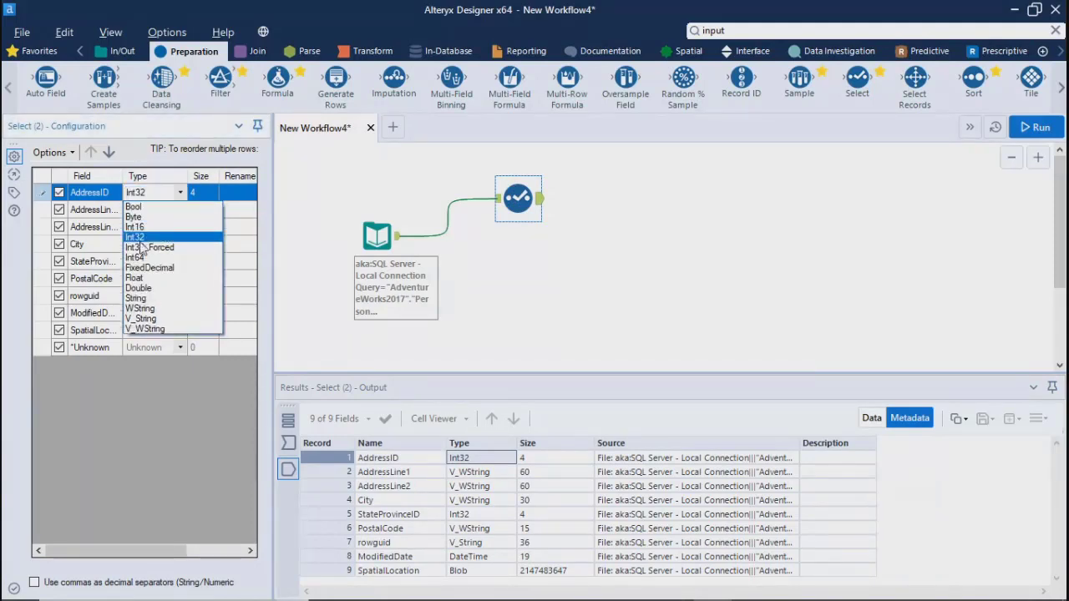
pyautogui.click(136, 299)
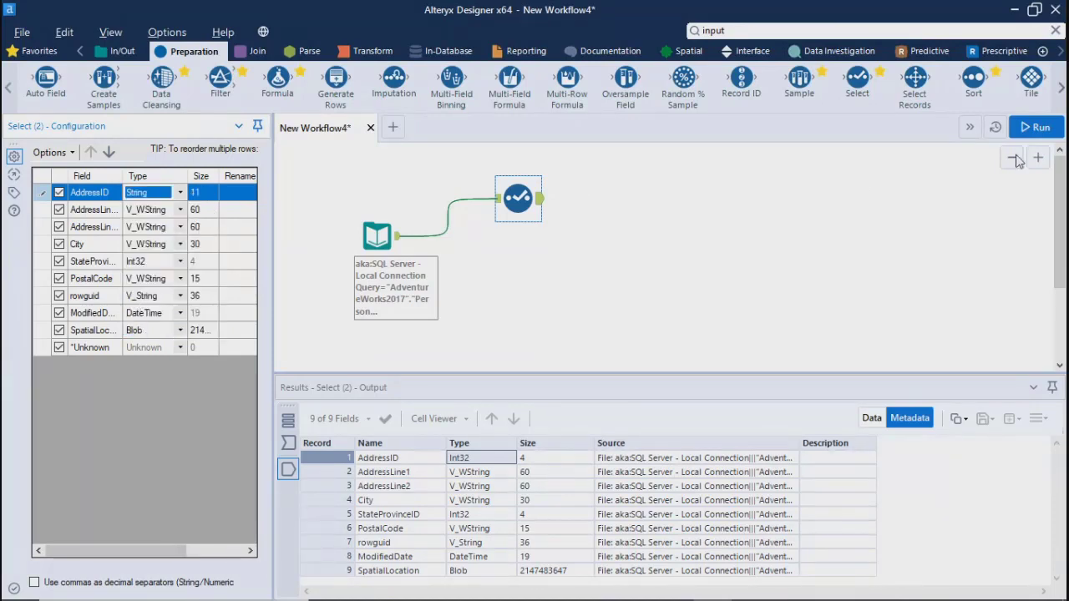
pyautogui.click(1035, 128)
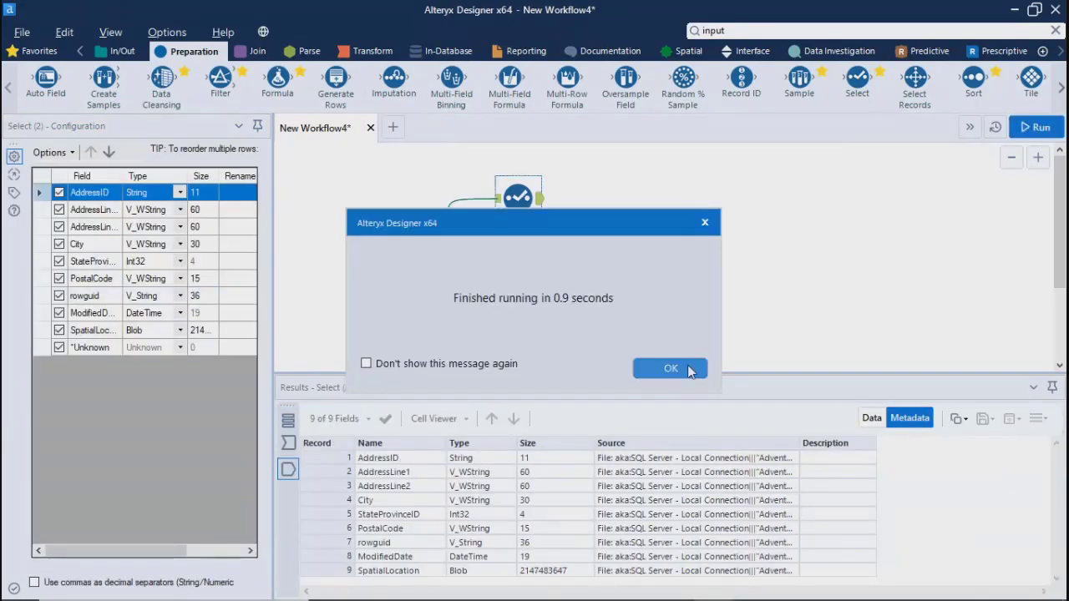
pyautogui.click(675, 368)
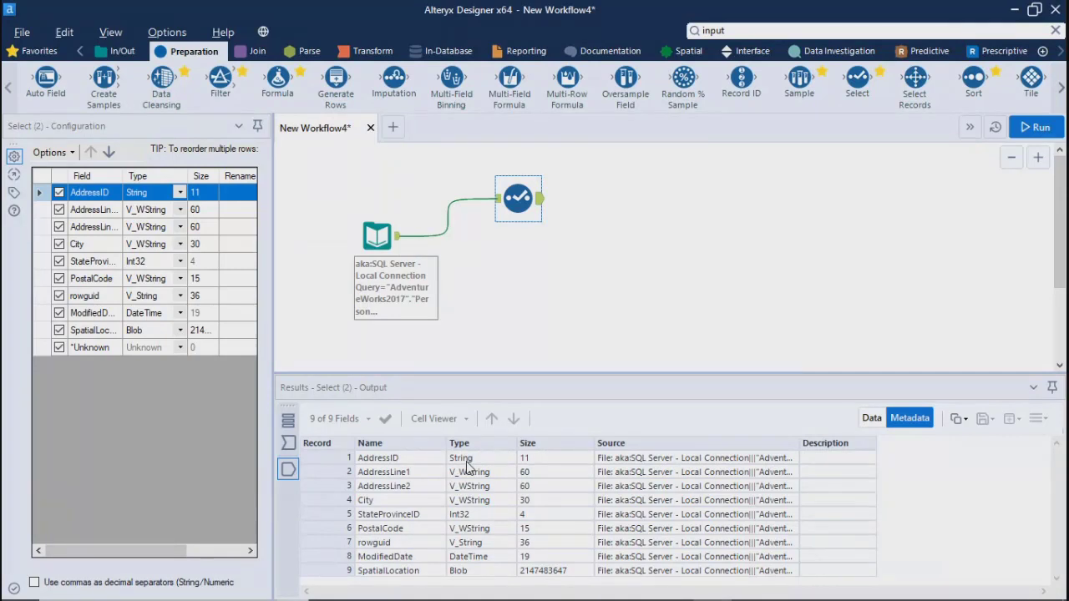
# Step: Review the data types available for AddressID, and display the Input Data tool's full list of options and its output metadata
pyautogui.click(179, 193)
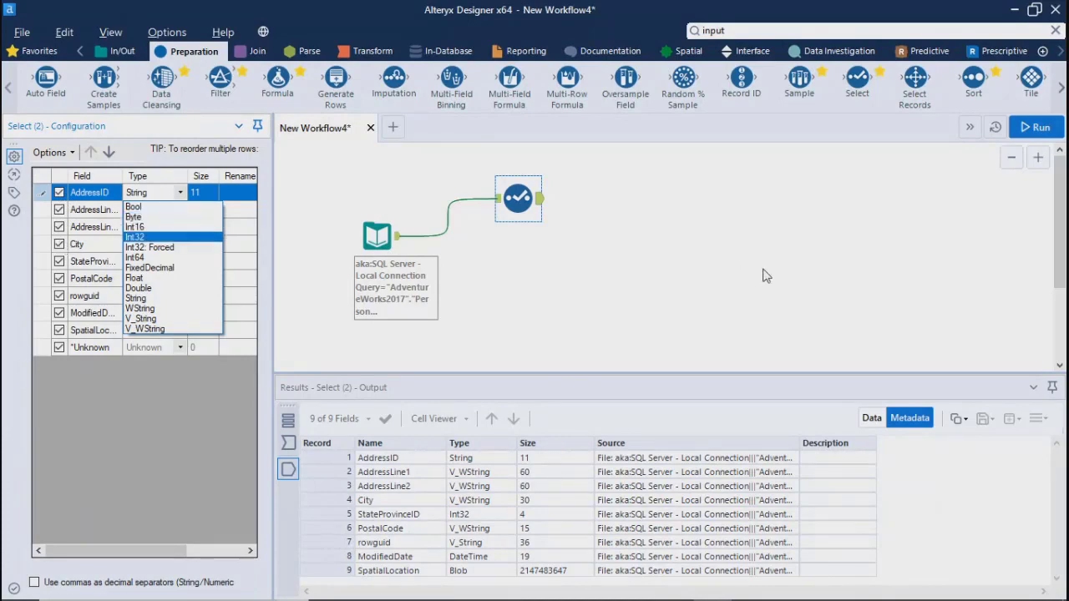
pyautogui.click(574, 303)
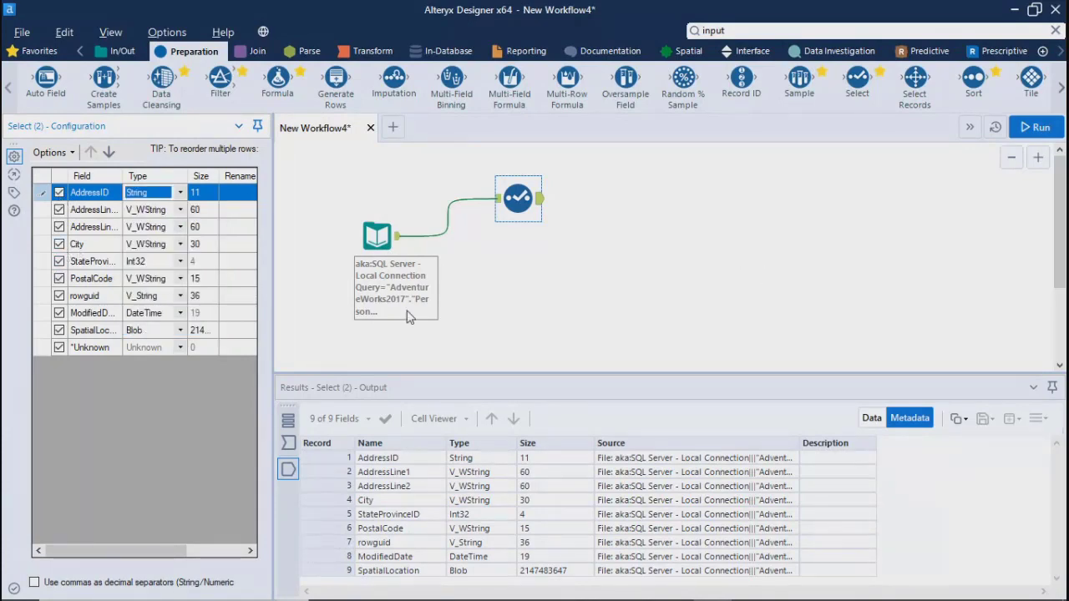
pyautogui.click(377, 236)
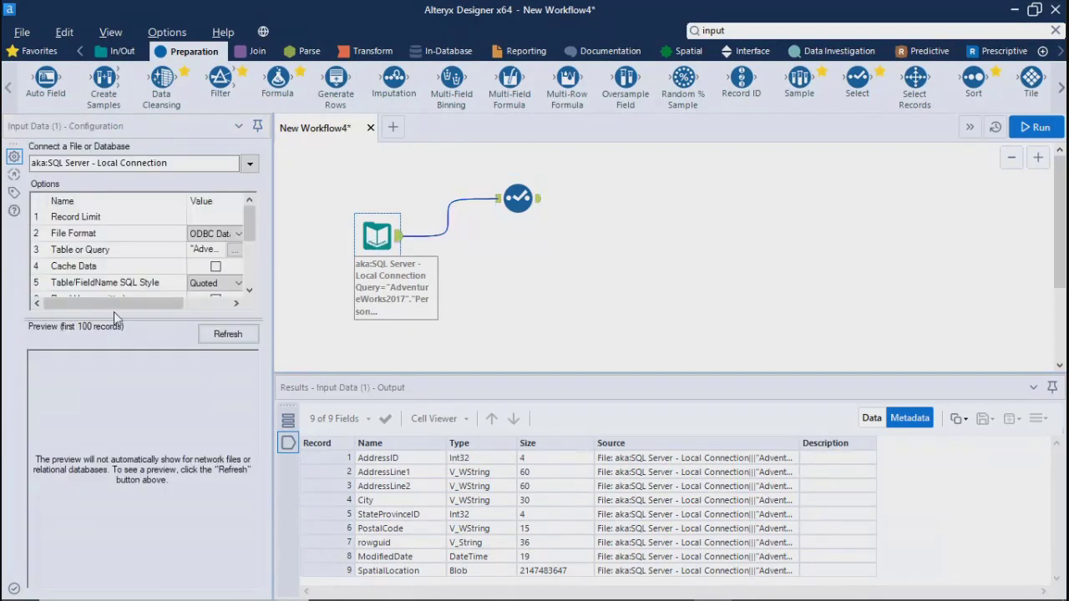
pyautogui.moveTo(123, 319); pyautogui.dragTo(123, 422)
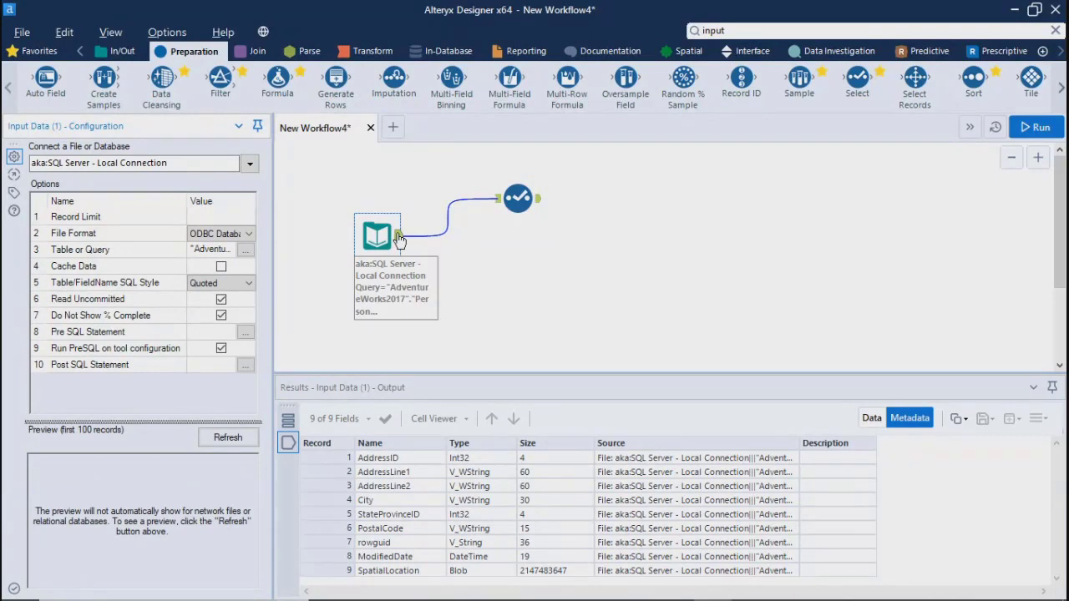
# Step: Switch to the AnyMeeting window in Chrome to check the attendees, and return to Alteryx Designer
pyautogui.moveTo(617, 591)
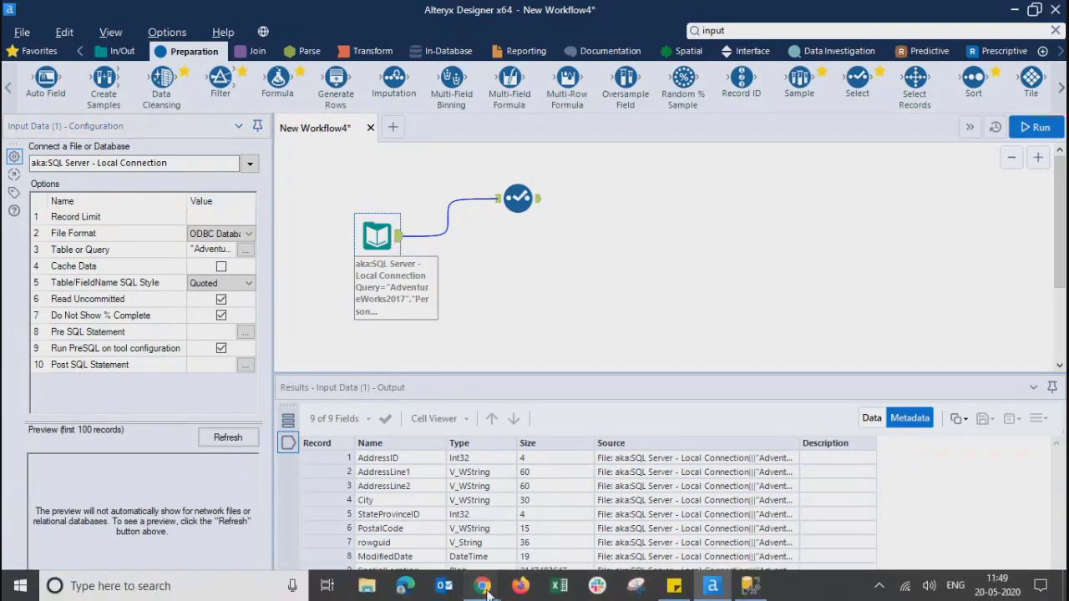
pyautogui.moveTo(487, 591)
pyautogui.click(384, 470)
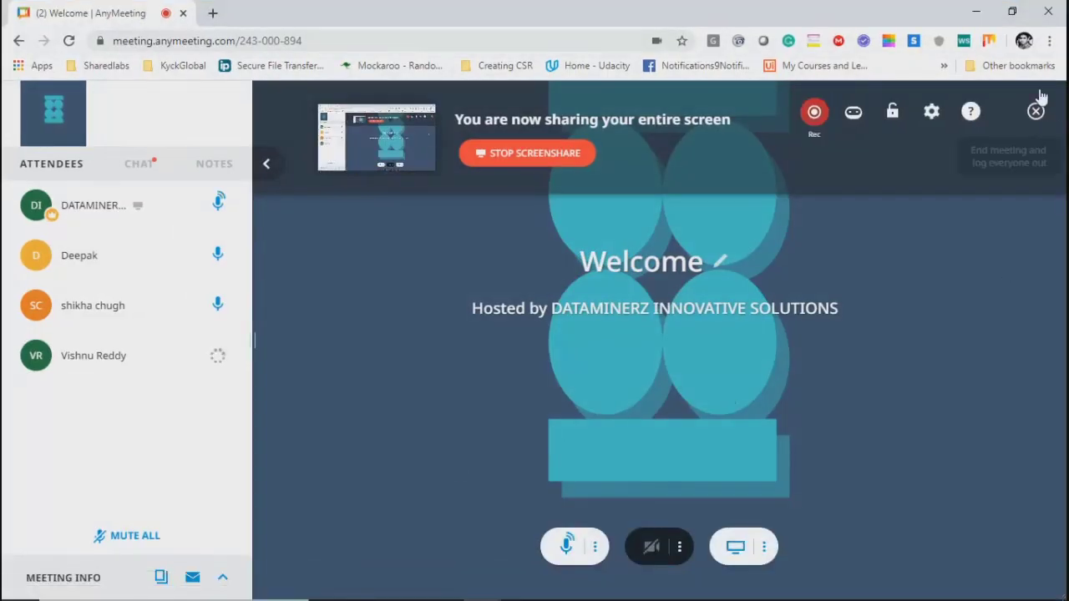
pyautogui.click(976, 12)
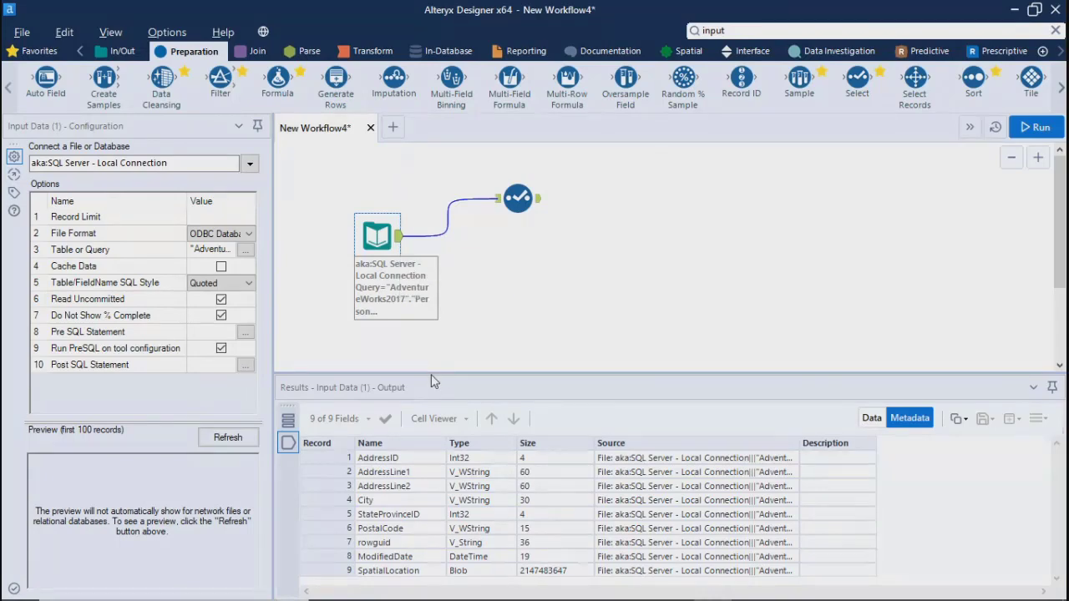
# Step: Enlarge the results area and exclude StateProvinceID, PostalCode, rowguid and ModifiedDate in the Select tool
pyautogui.moveTo(431, 374); pyautogui.dragTo(436, 322)
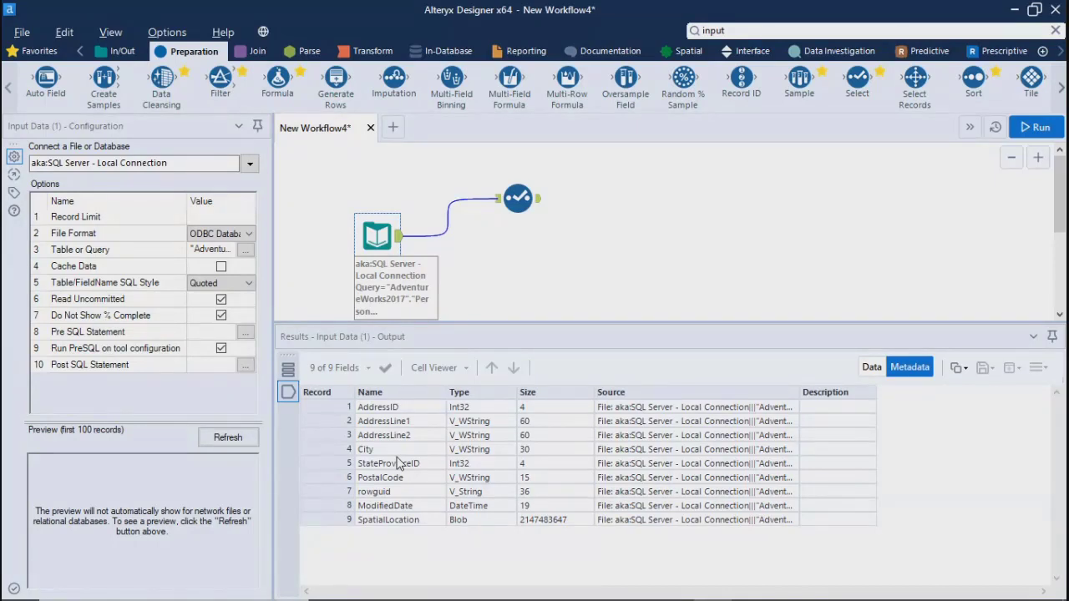
pyautogui.click(518, 197)
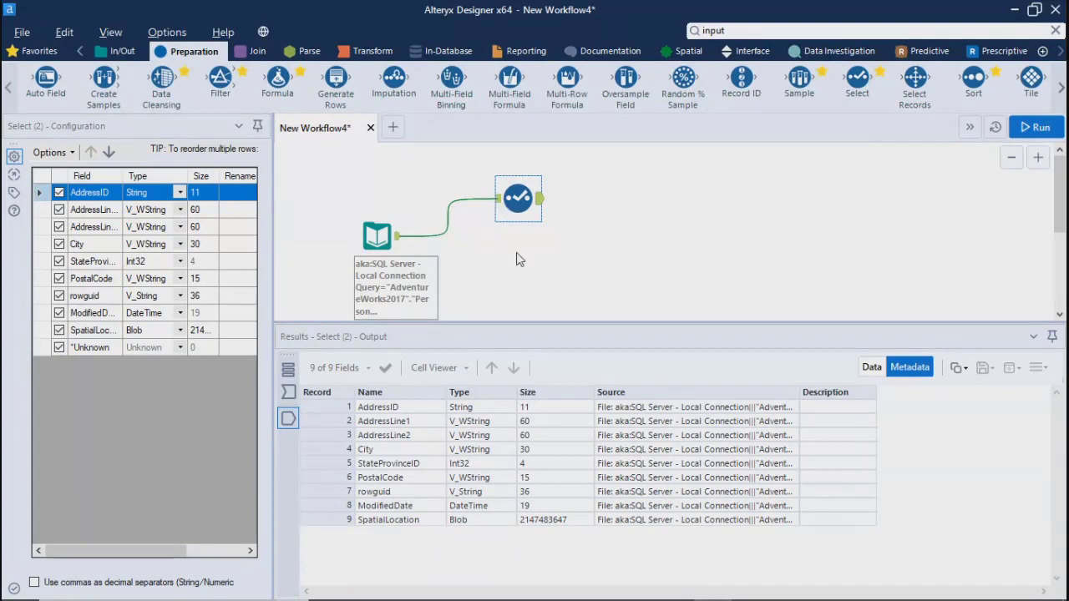
pyautogui.click(59, 262)
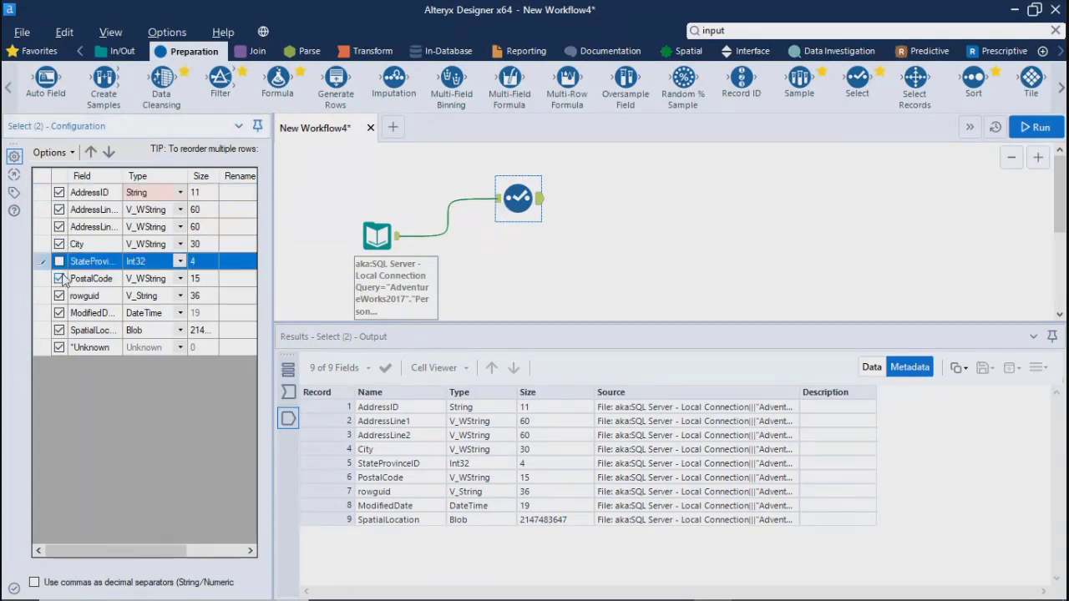
pyautogui.click(60, 278)
pyautogui.click(59, 295)
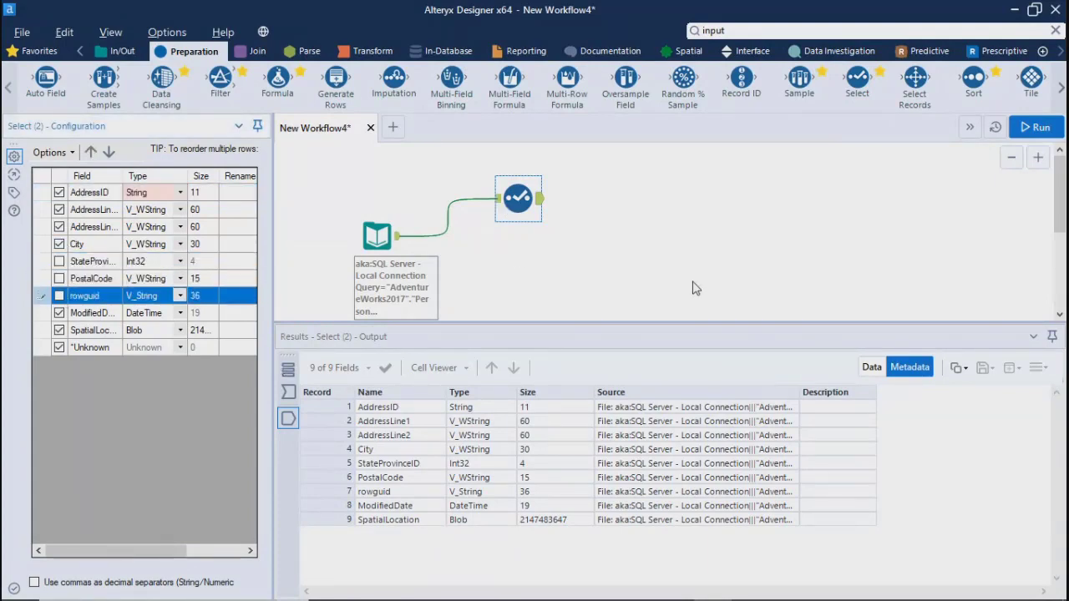
pyautogui.click(59, 313)
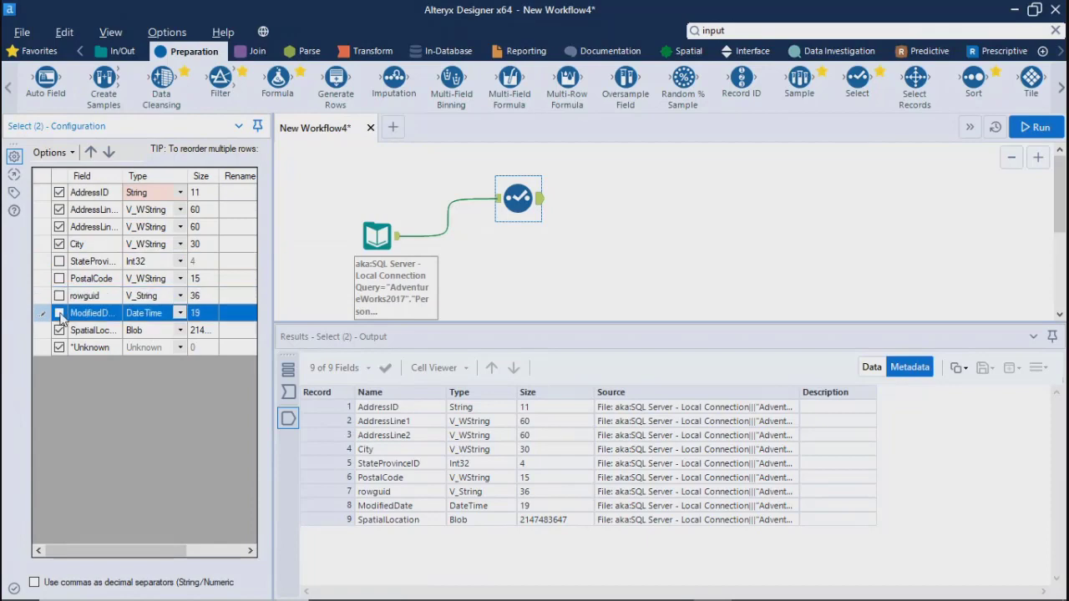
pyautogui.click(631, 297)
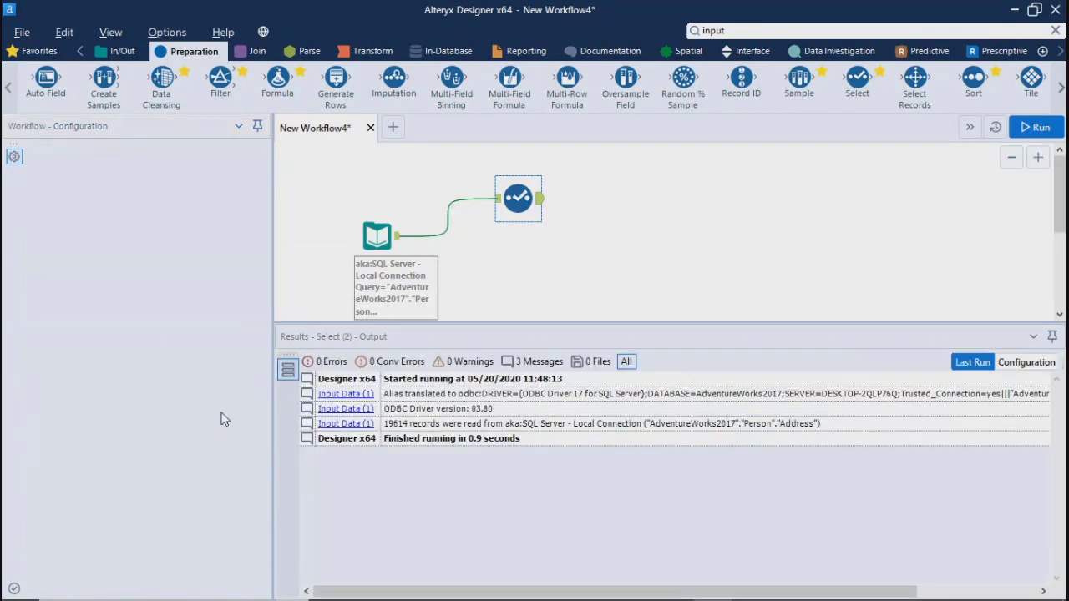
# Step: Run the workflow with the reduced field selection and show the Select tool's output metadata
pyautogui.click(517, 198)
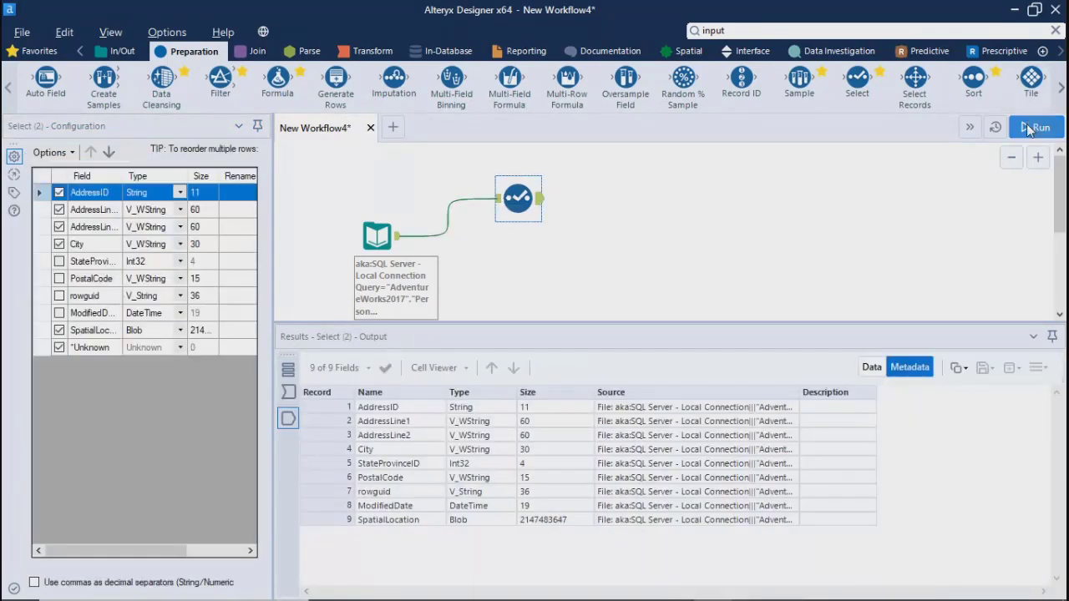
pyautogui.click(1029, 128)
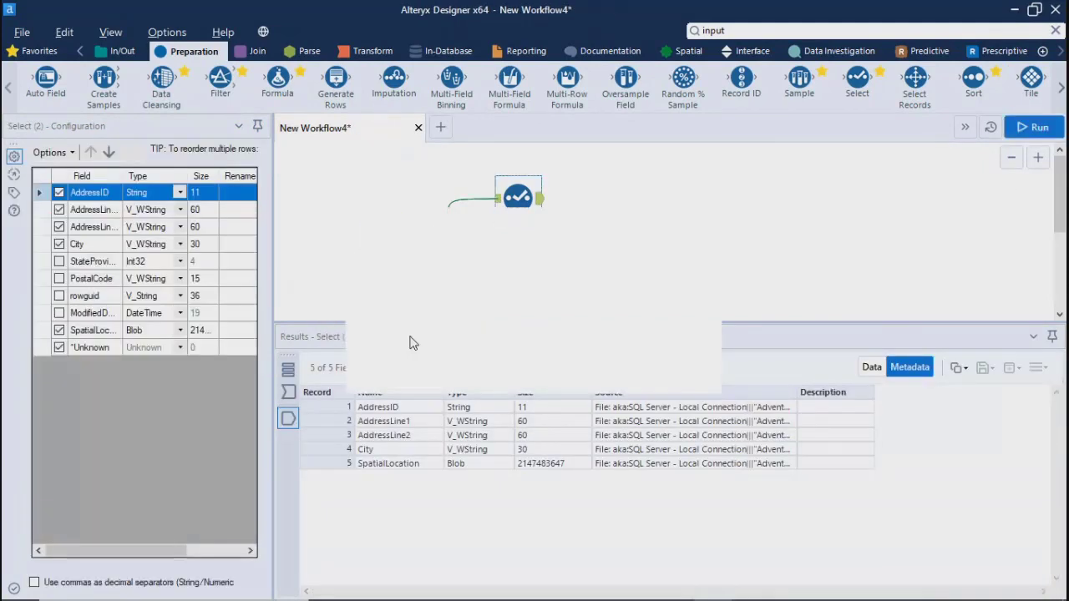
pyautogui.click(671, 368)
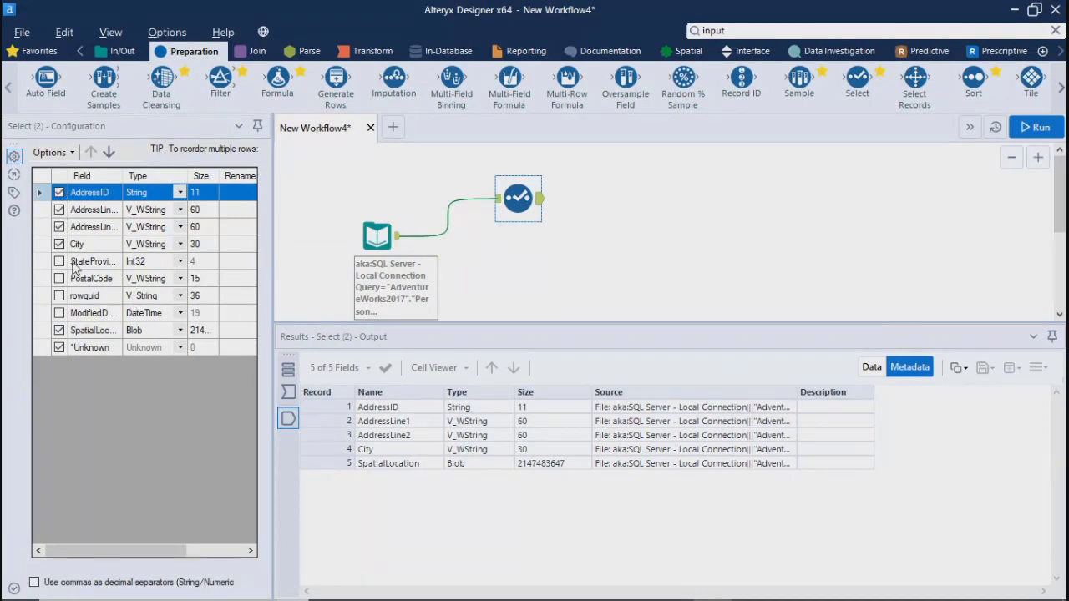
# Step: Exclude the *Unknown field and include StateProvinceID, PostalCode, rowguid and ModifiedDate again in the Select tool
pyautogui.click(59, 347)
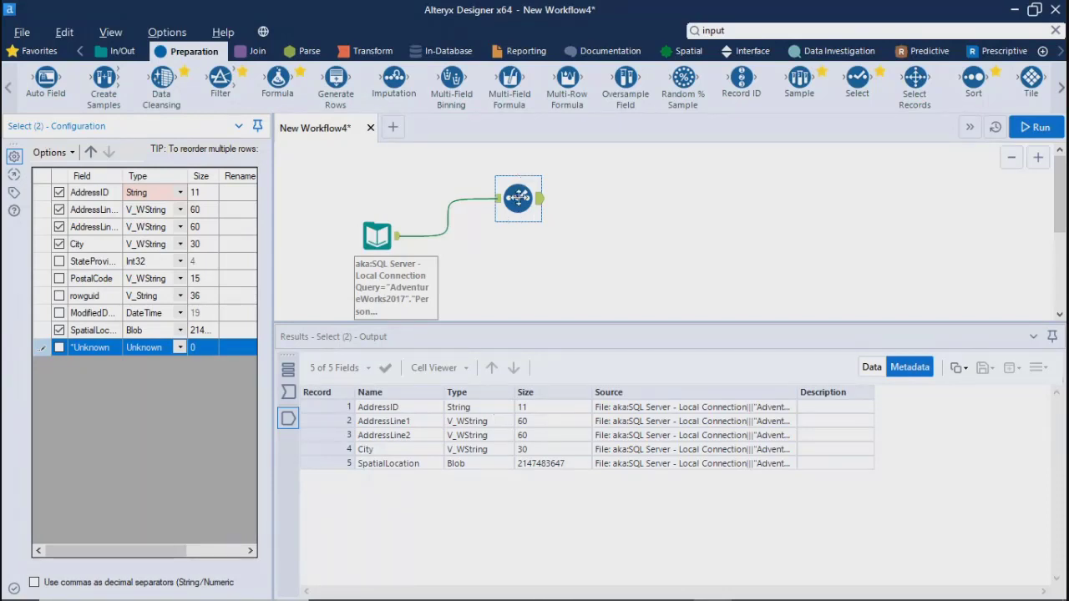
pyautogui.click(59, 262)
pyautogui.click(59, 278)
pyautogui.click(57, 296)
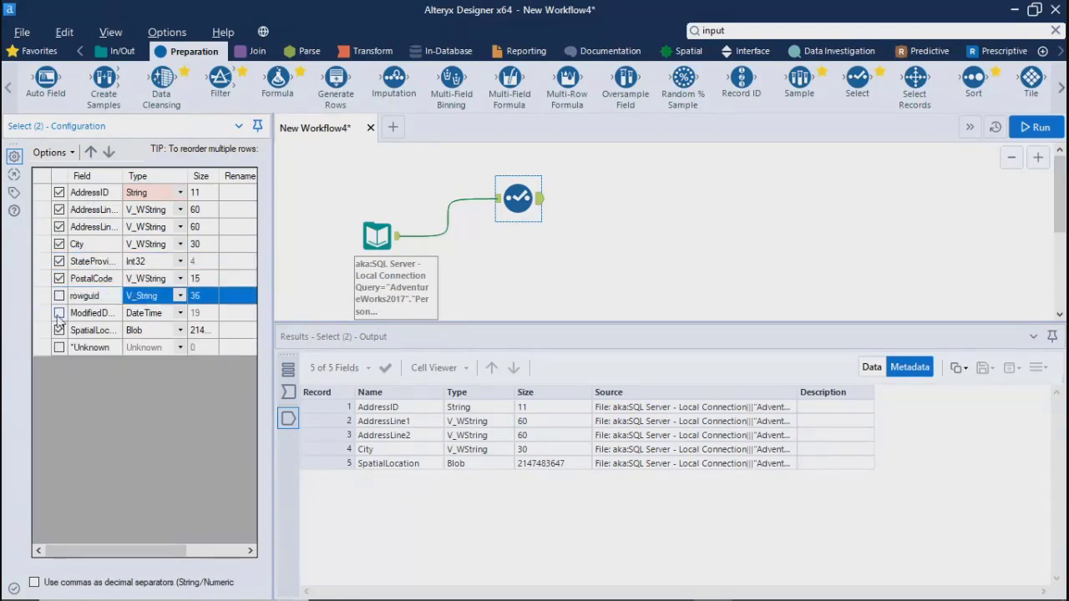
pyautogui.click(58, 312)
pyautogui.click(58, 296)
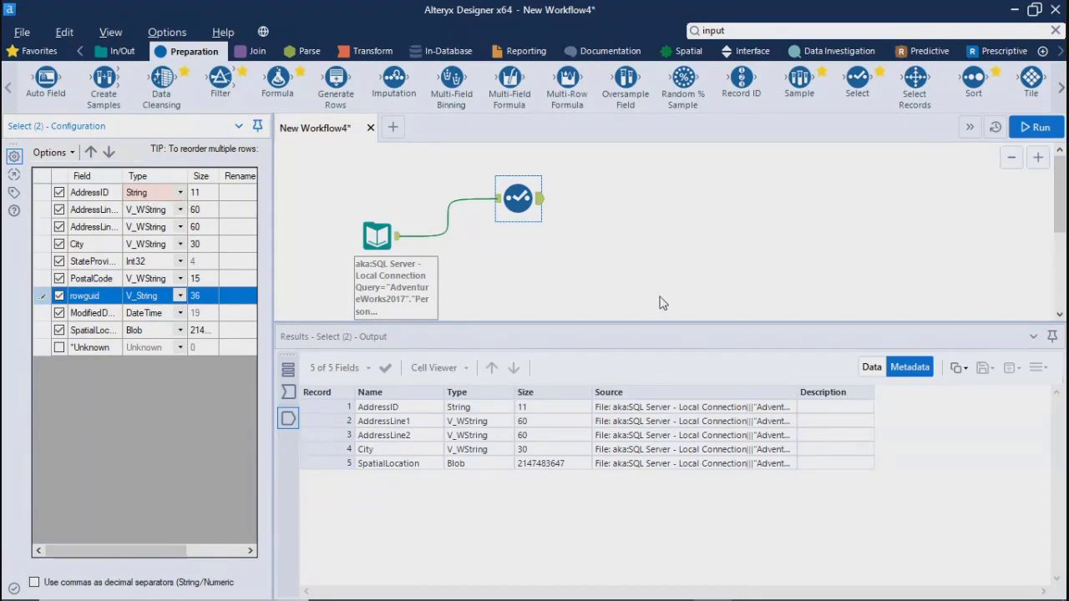
# Step: Run the workflow with *Unknown excluded and display the Select tool's configuration and output metadata
pyautogui.click(657, 267)
pyautogui.click(1034, 129)
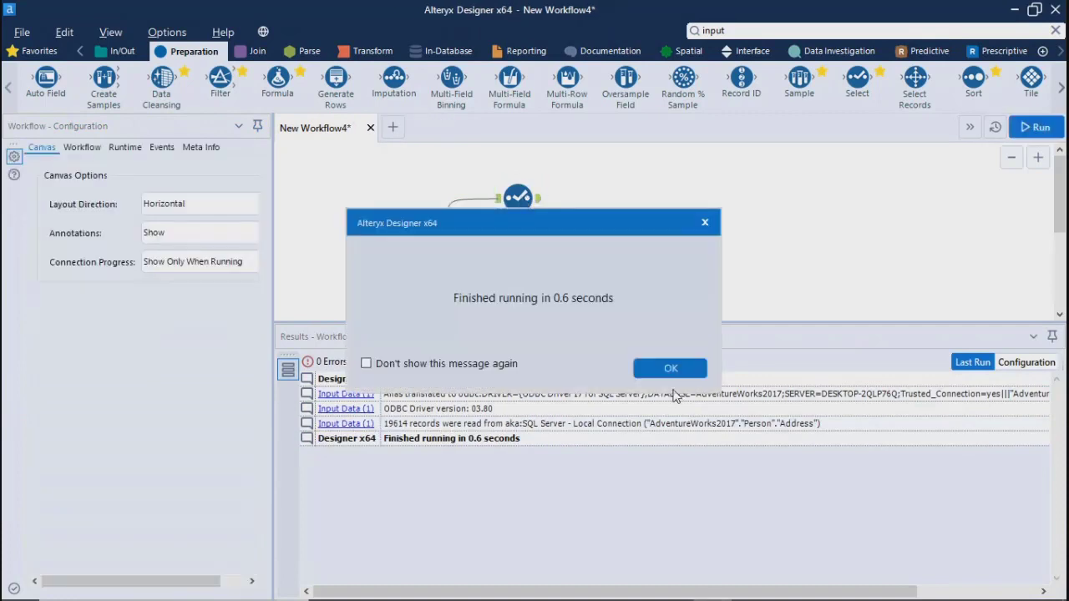
pyautogui.click(670, 369)
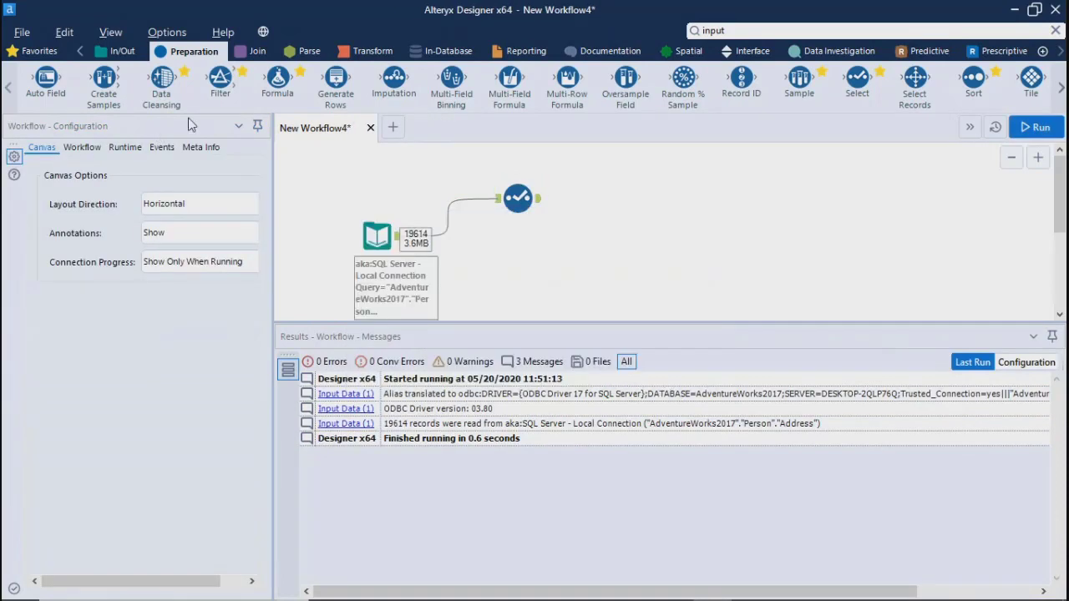
pyautogui.click(518, 198)
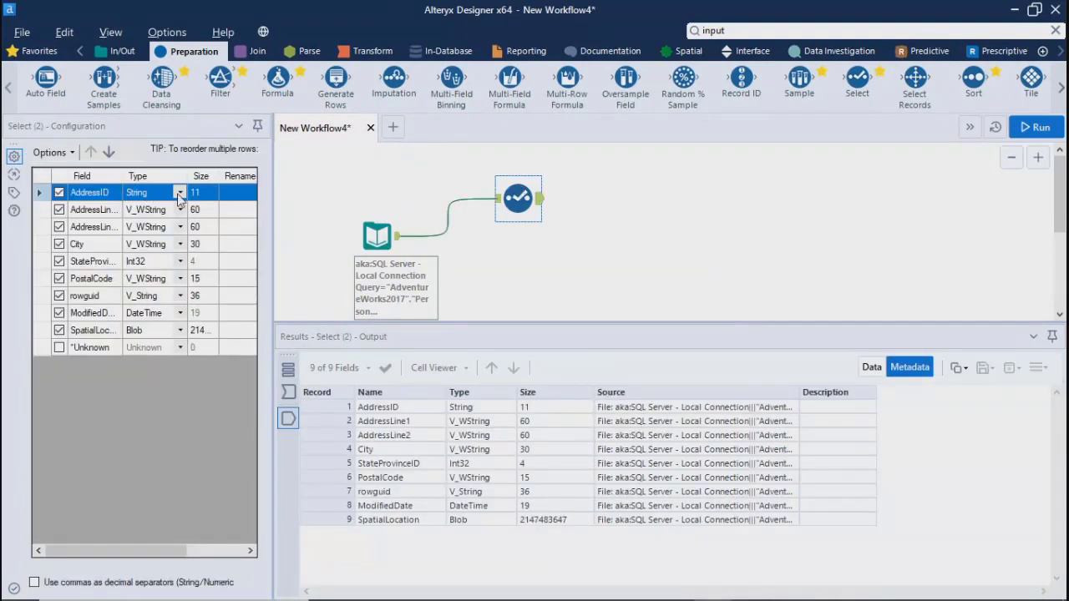
# Step: Review the data types available for AddressID and examine the AddressID, AddressLine1 and City entries in the output metadata
pyautogui.click(179, 192)
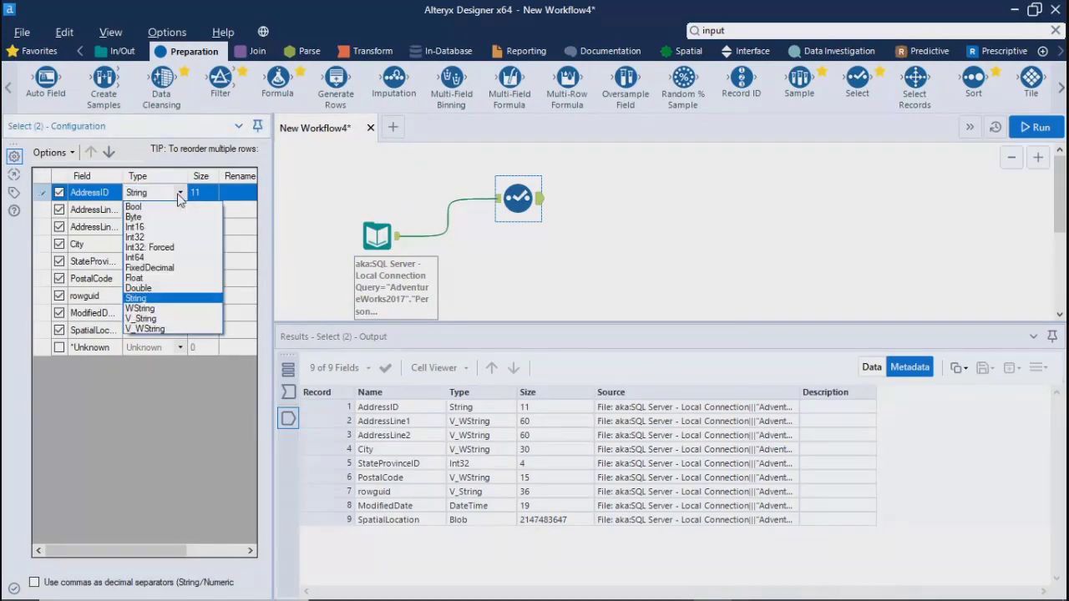
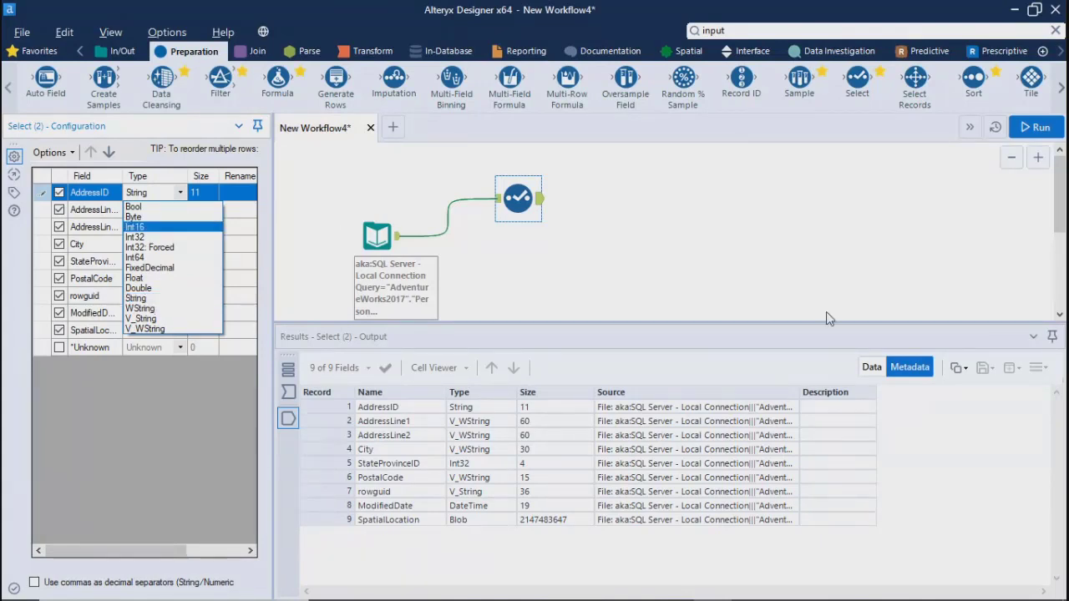
pyautogui.click(372, 409)
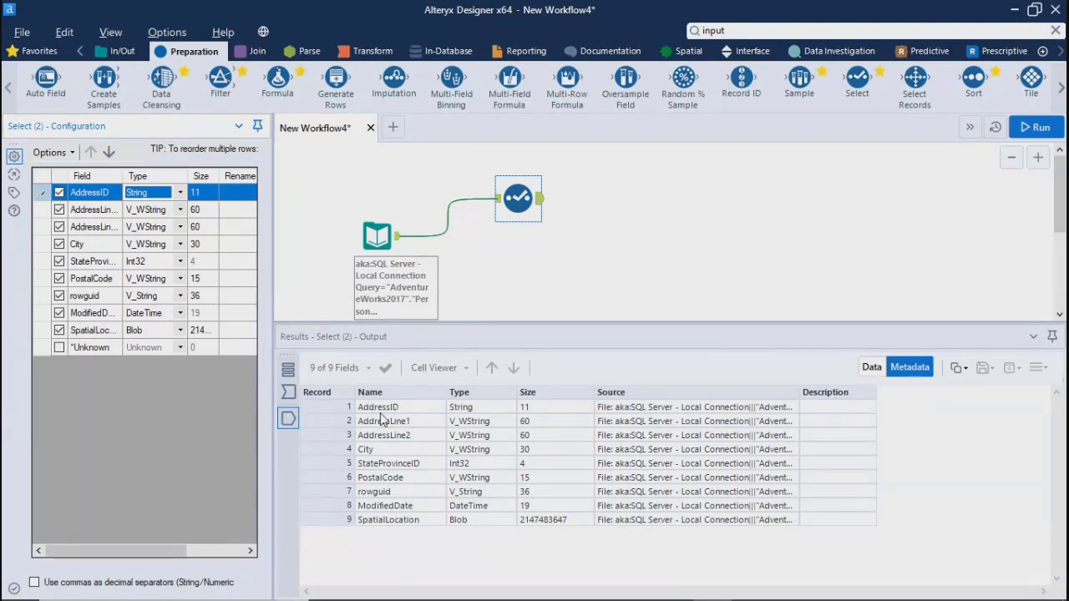
pyautogui.click(381, 409)
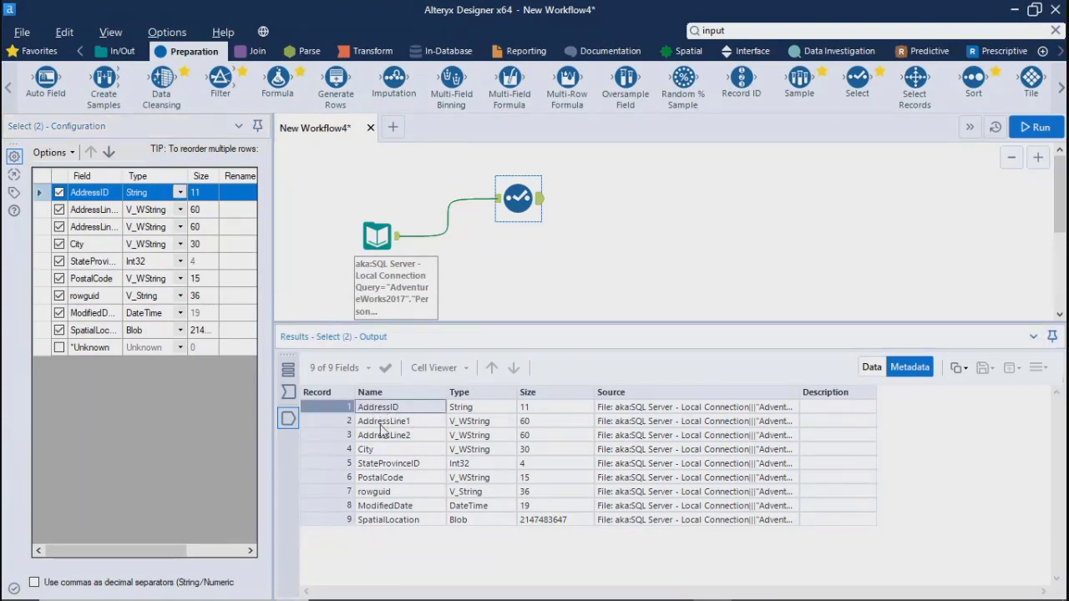
pyautogui.click(383, 426)
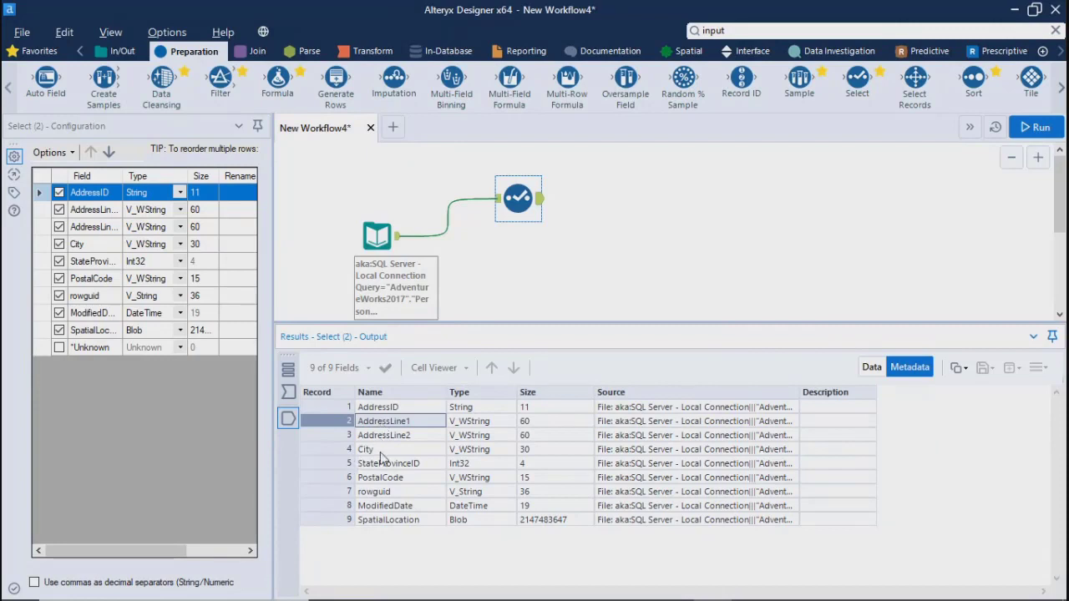
pyautogui.click(378, 451)
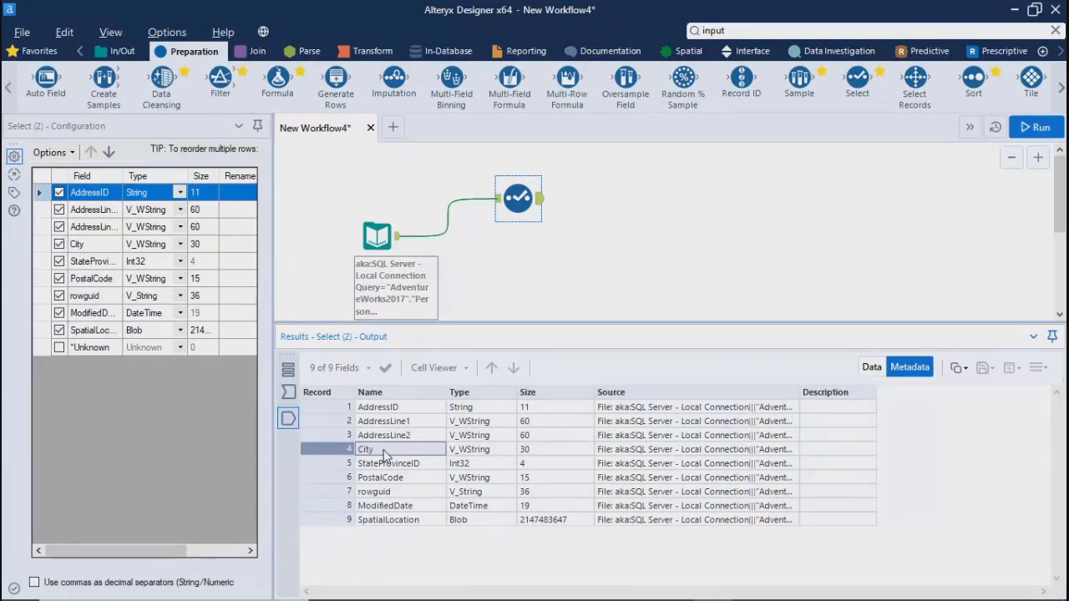
# Step: Review the list of data types offered for AddressID in the Select tool's configuration
pyautogui.click(180, 193)
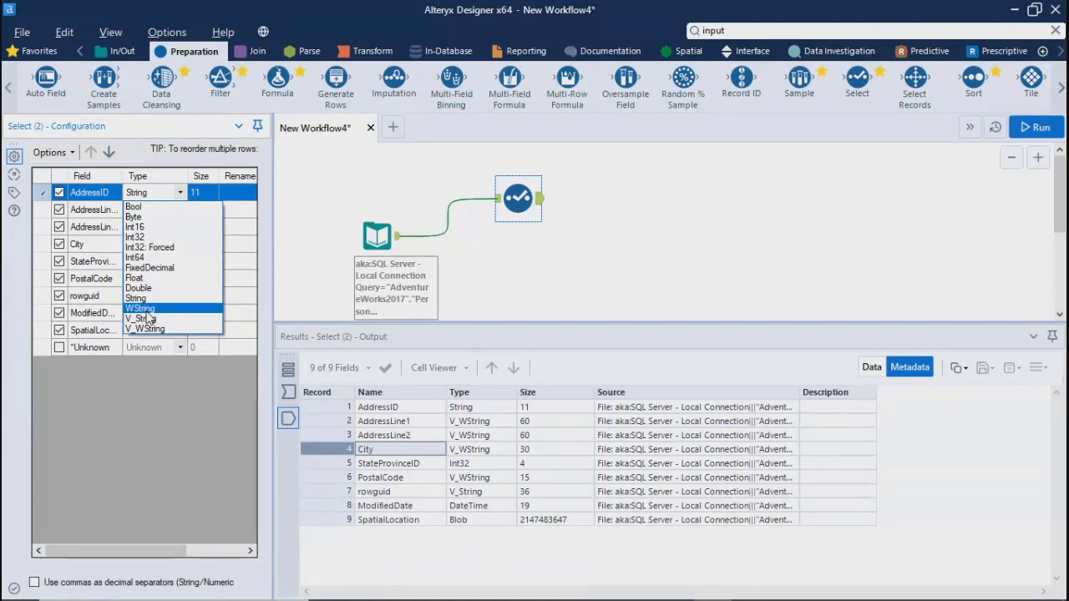
pyautogui.click(659, 236)
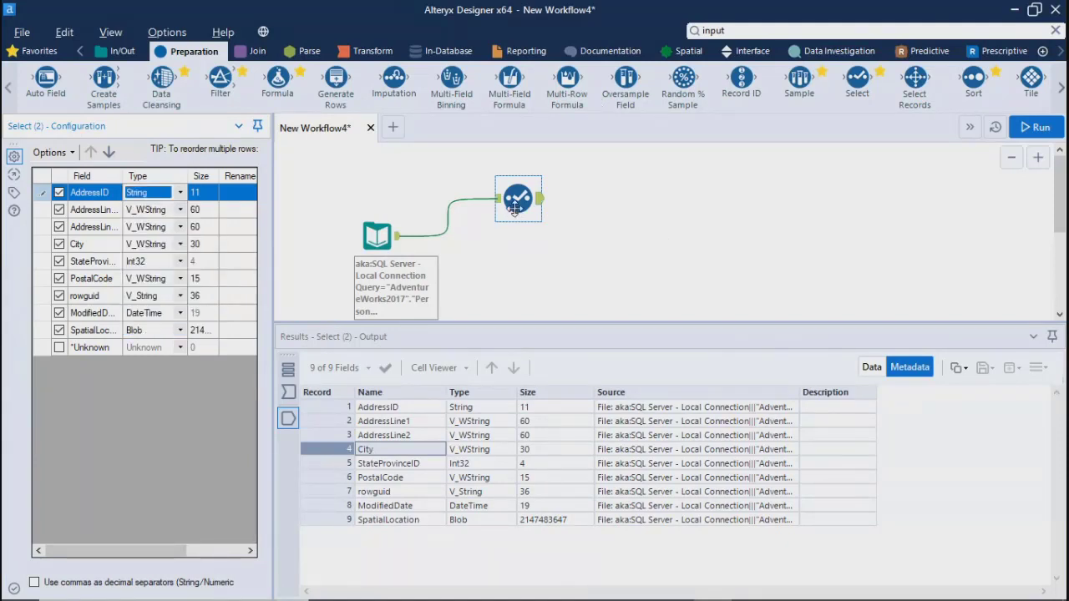
pyautogui.moveTo(516, 209); pyautogui.dragTo(525, 227)
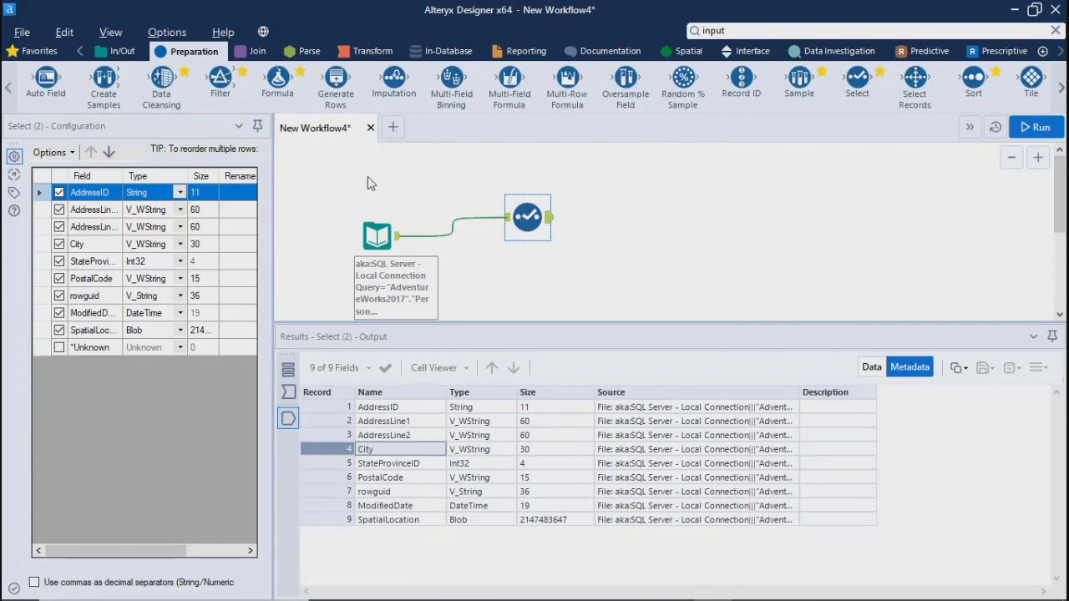
pyautogui.click(180, 192)
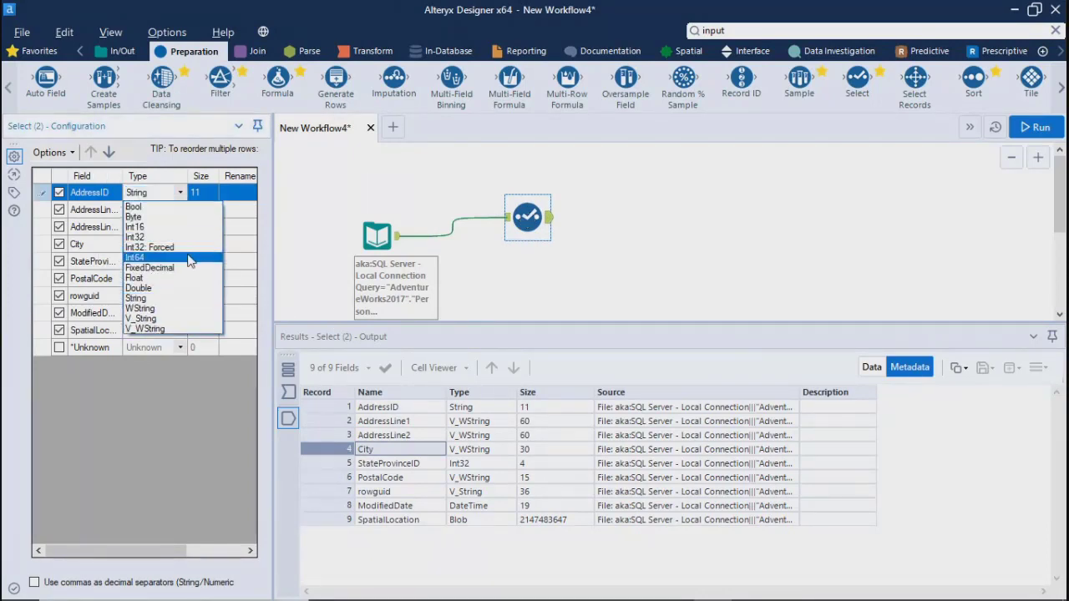
pyautogui.click(576, 275)
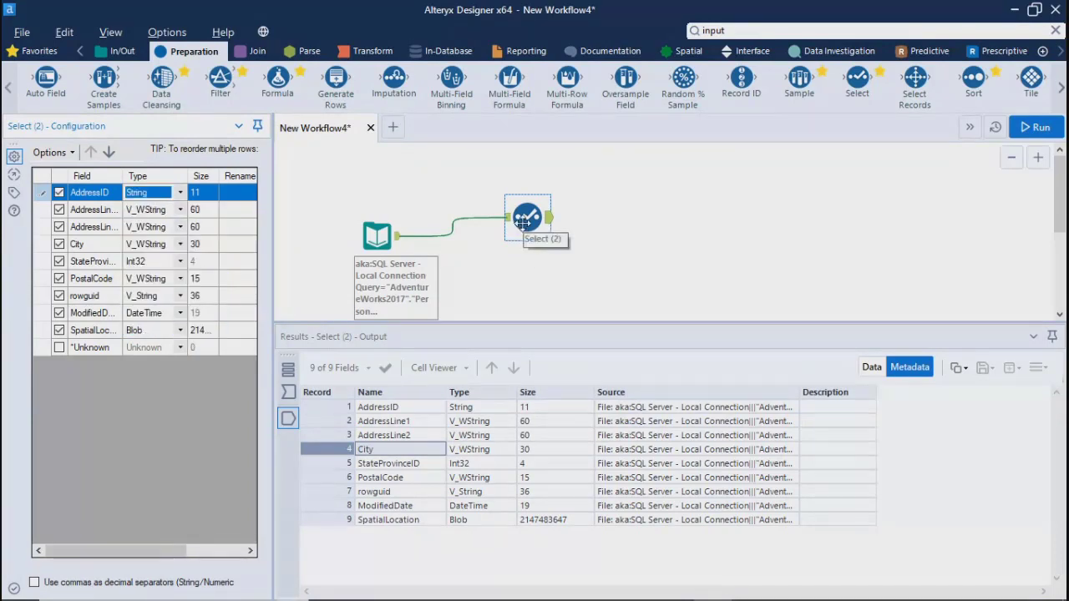
# Step: Rearrange the workflow so the Select tool sits above and to the right of the Input Data tool
pyautogui.click(373, 237)
pyautogui.moveTo(374, 238); pyautogui.dragTo(420, 256)
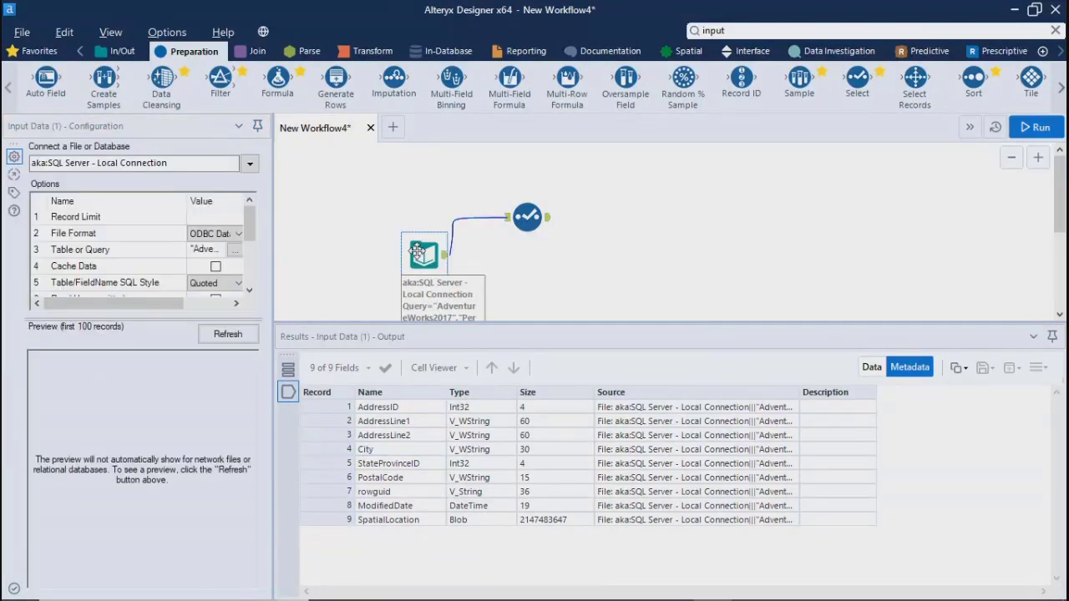
pyautogui.moveTo(528, 215); pyautogui.dragTo(533, 177)
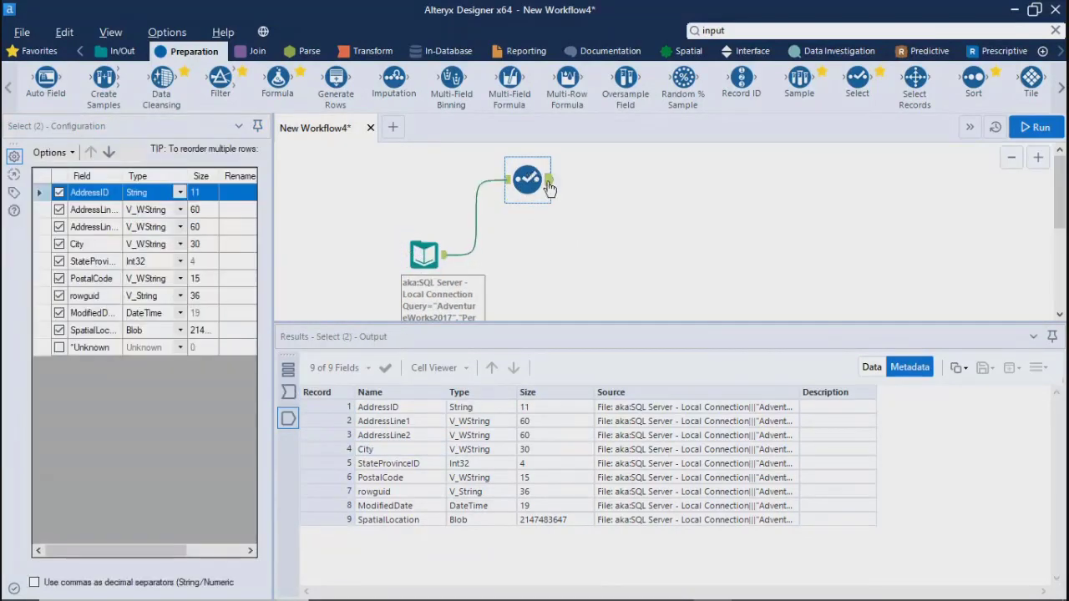
pyautogui.click(659, 232)
pyautogui.hotkey('ctrl', 'r')
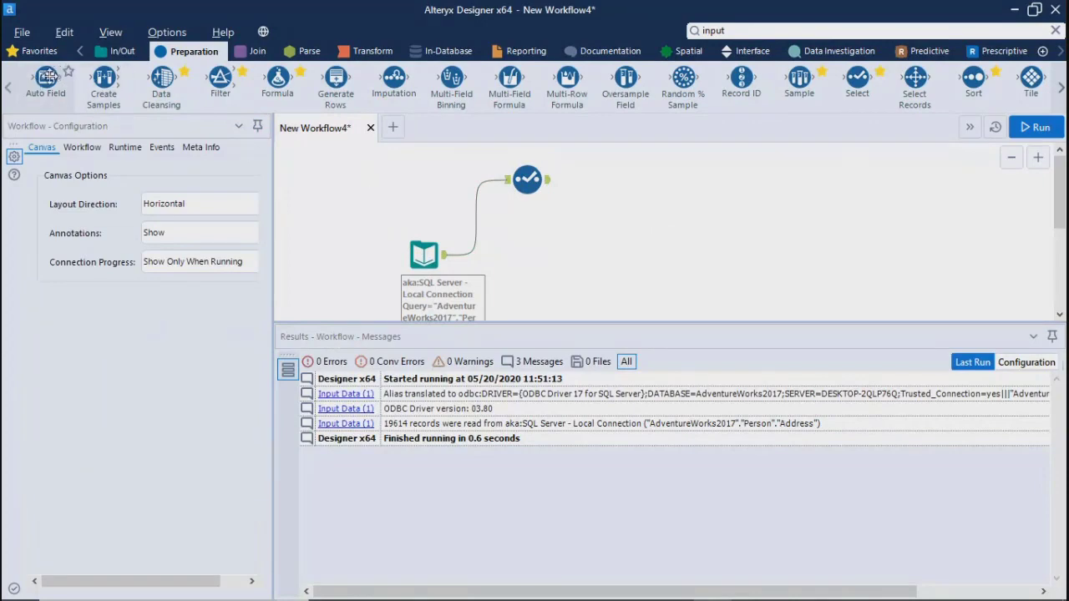
# Step: Add an Auto Field tool, connect it to the Input Data output and align it level with the Input Data tool
pyautogui.moveTo(48, 77); pyautogui.dragTo(593, 268)
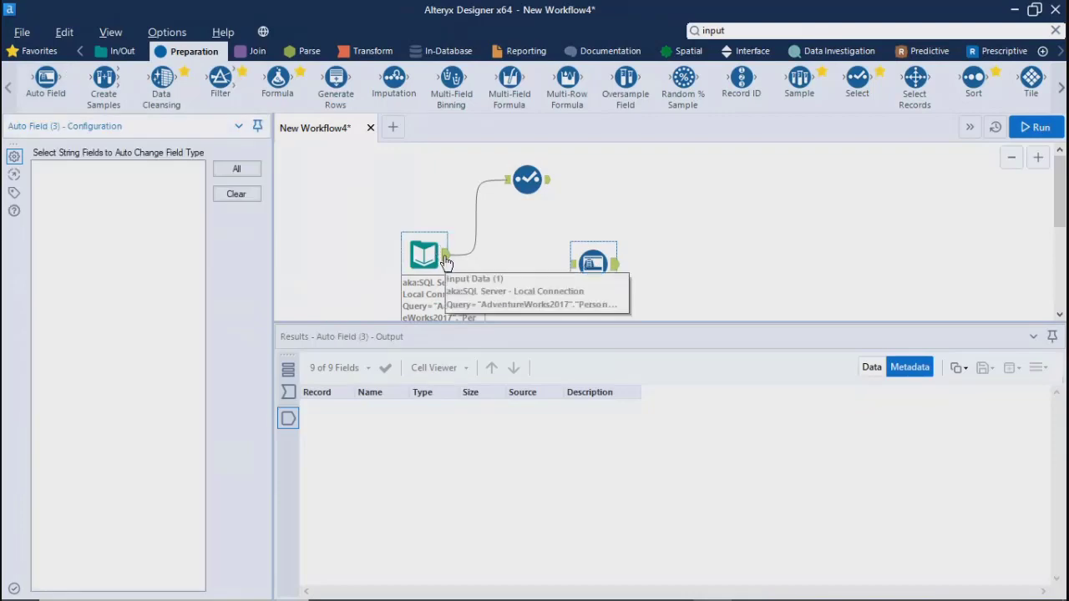
pyautogui.moveTo(447, 262); pyautogui.dragTo(573, 265)
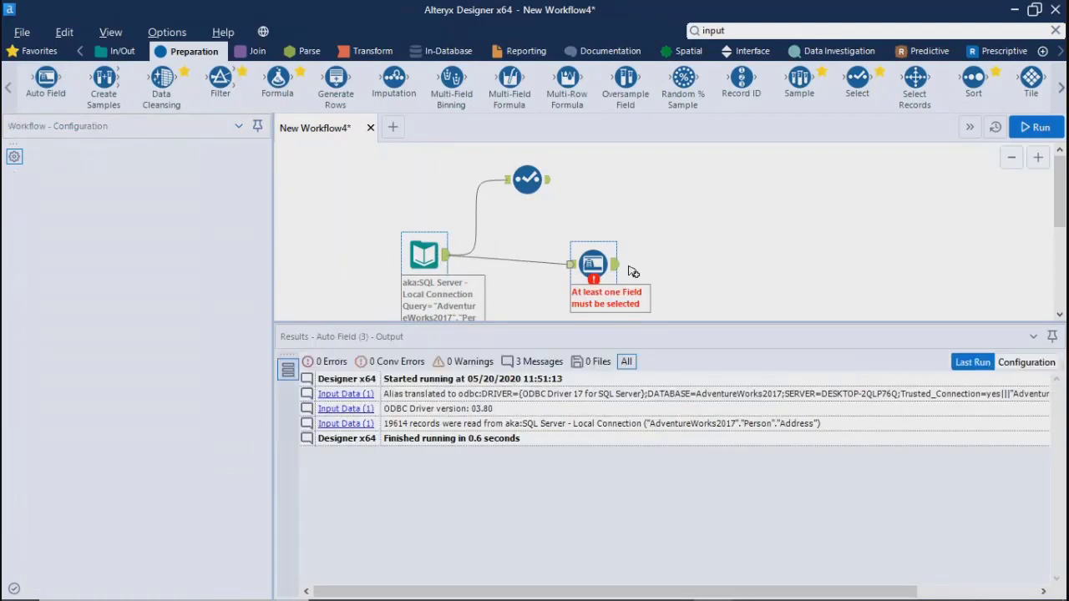
pyautogui.click(590, 263)
pyautogui.moveTo(589, 264); pyautogui.dragTo(589, 255)
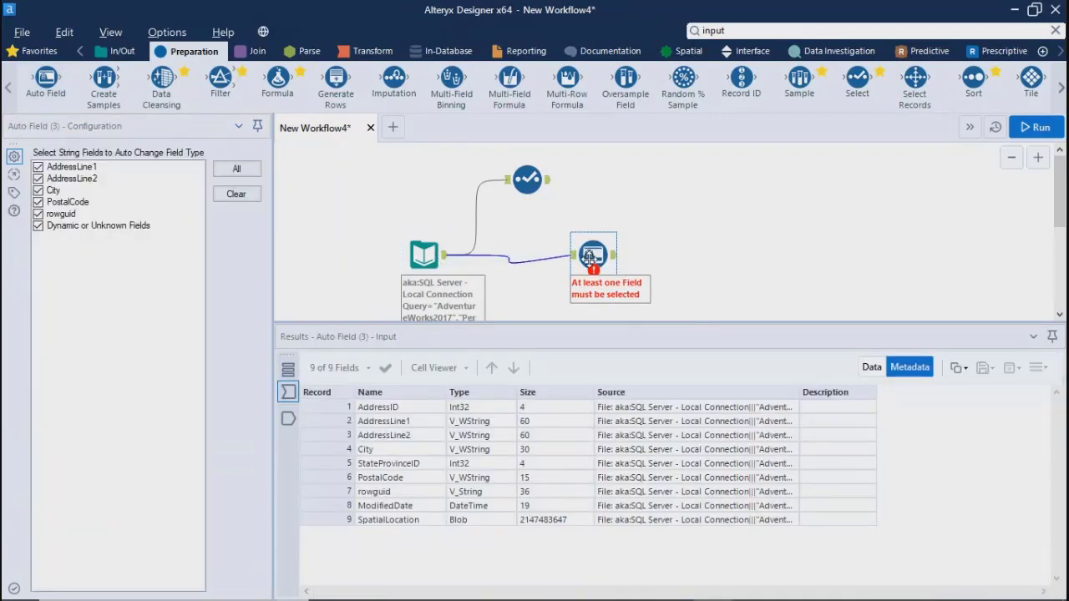
pyautogui.click(665, 260)
pyautogui.hotkey('ctrl', 'r')
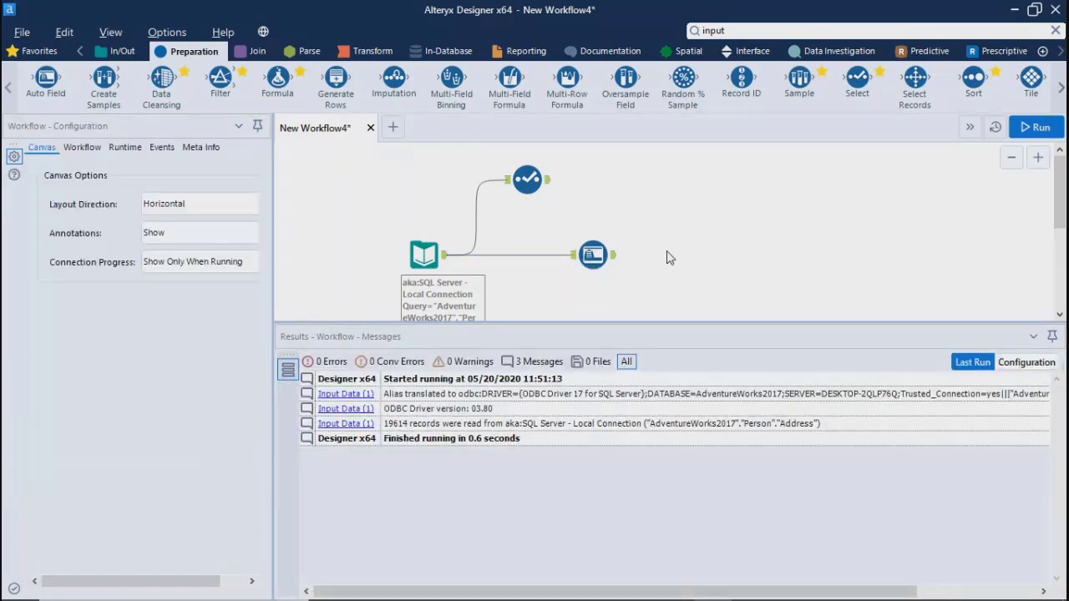
# Step: Examine the types of all fields from AddressID to SpatialLocation in the Input Data tool's output metadata
pyautogui.click(447, 264)
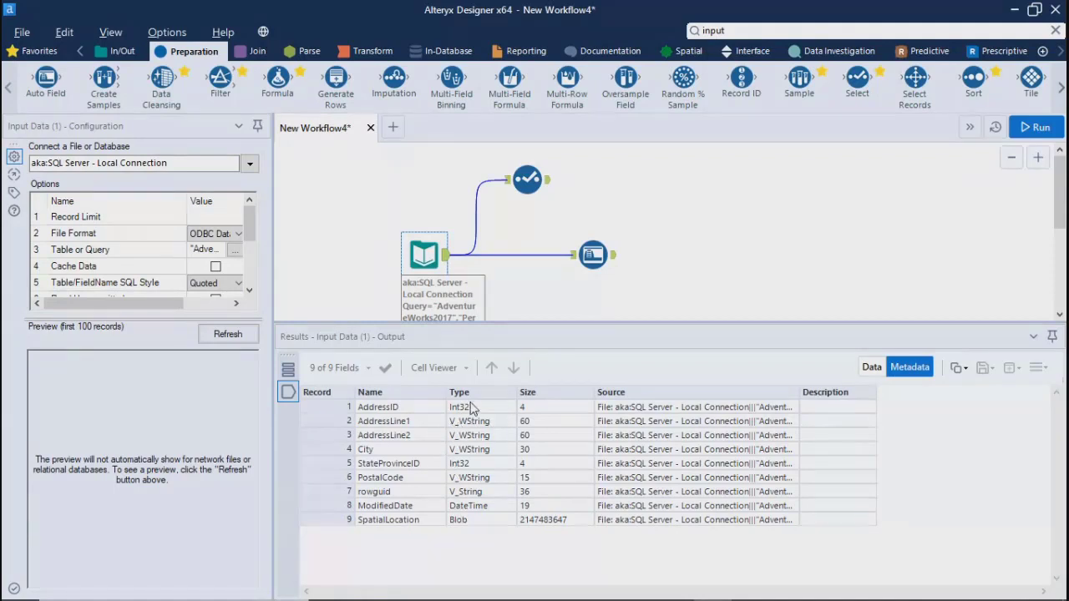
pyautogui.moveTo(473, 407); pyautogui.dragTo(447, 441)
pyautogui.keyDown('shift'); pyautogui.click(470, 520); pyautogui.keyUp('shift')
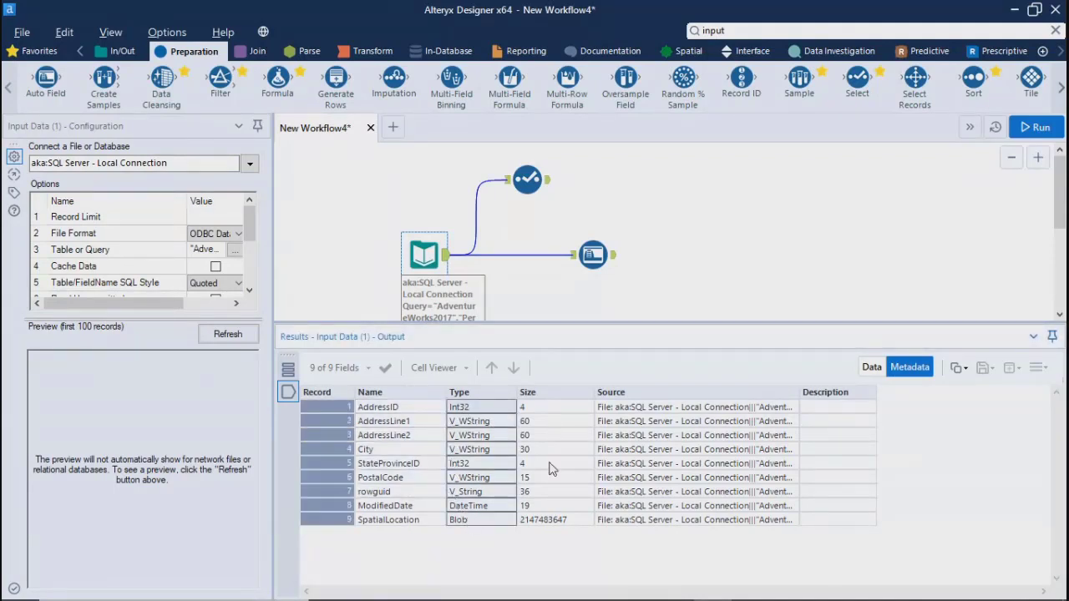
# Step: Run the workflow with the Auto Field tool included and display its output metadata
pyautogui.click(596, 271)
pyautogui.click(592, 257)
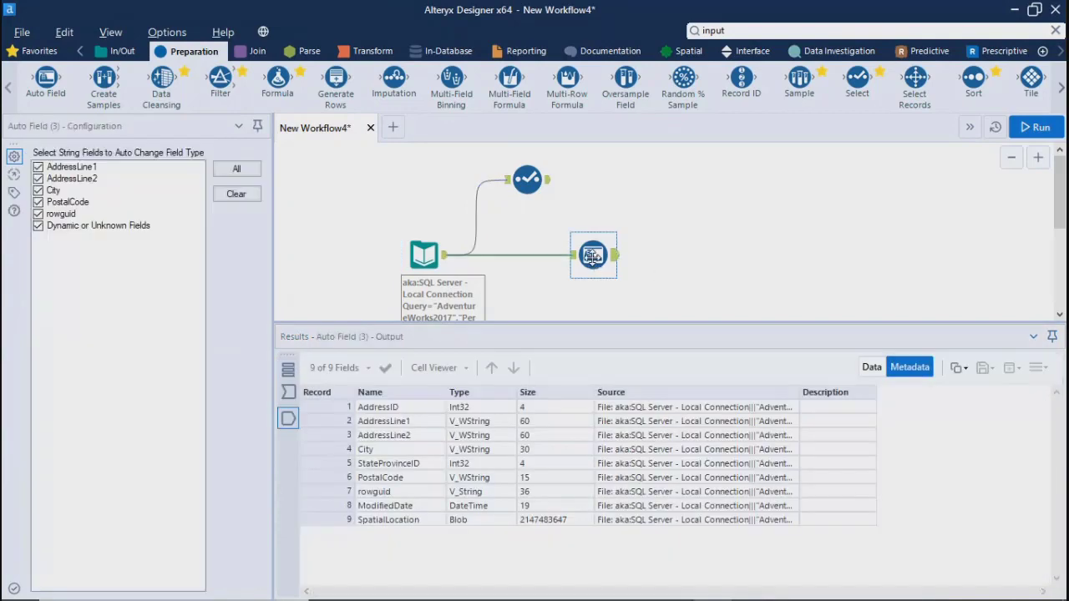
pyautogui.click(1035, 128)
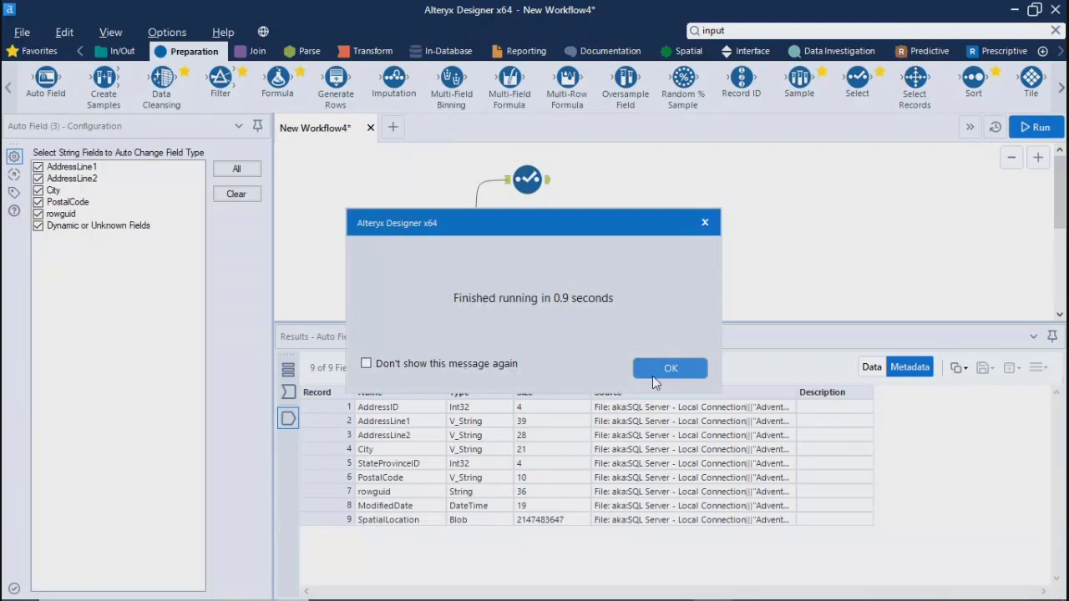
pyautogui.click(652, 376)
pyautogui.click(672, 275)
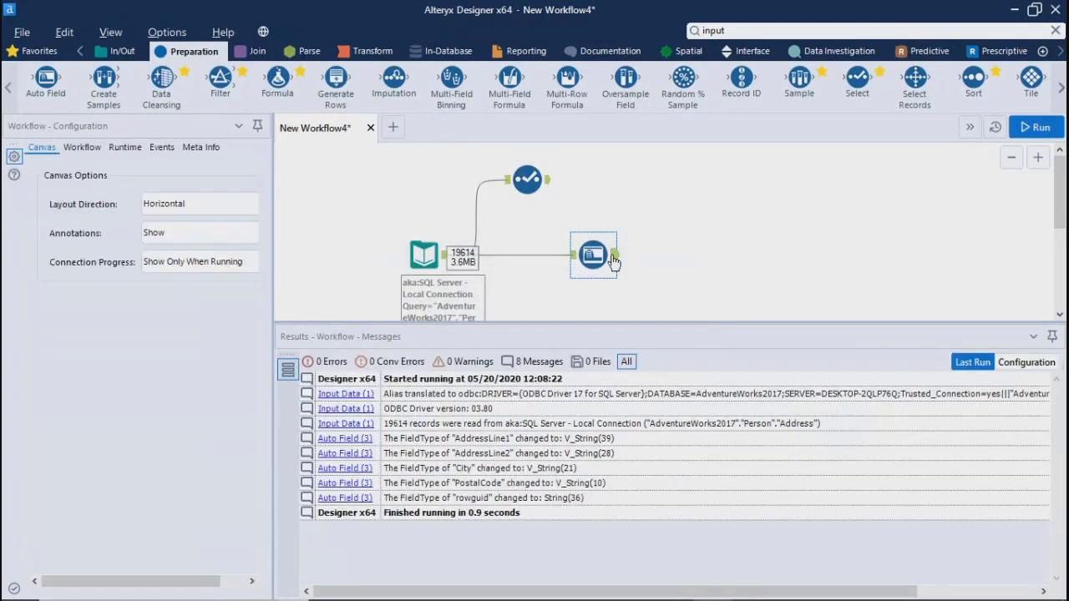
pyautogui.click(616, 261)
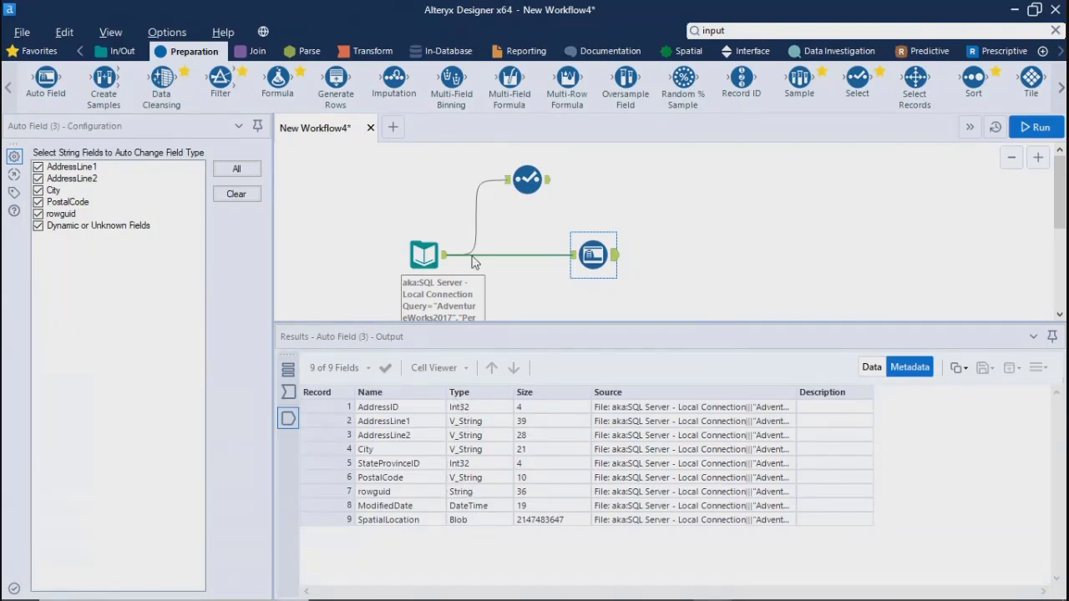
# Step: Compare the field types and sizes in the output metadata of the Input Data, Auto Field and Select tools
pyautogui.click(445, 265)
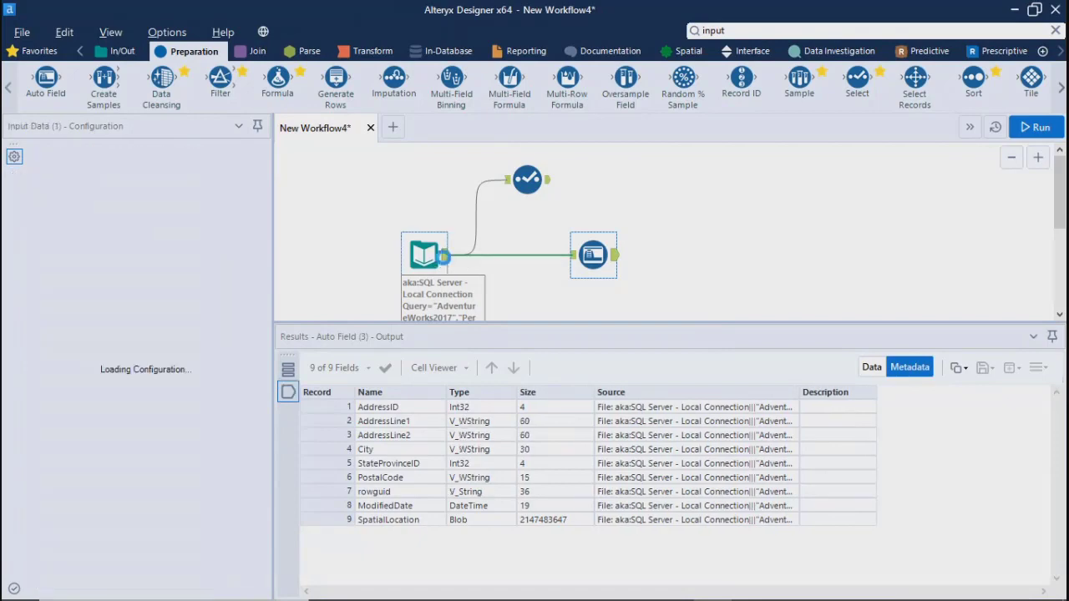
pyautogui.click(612, 264)
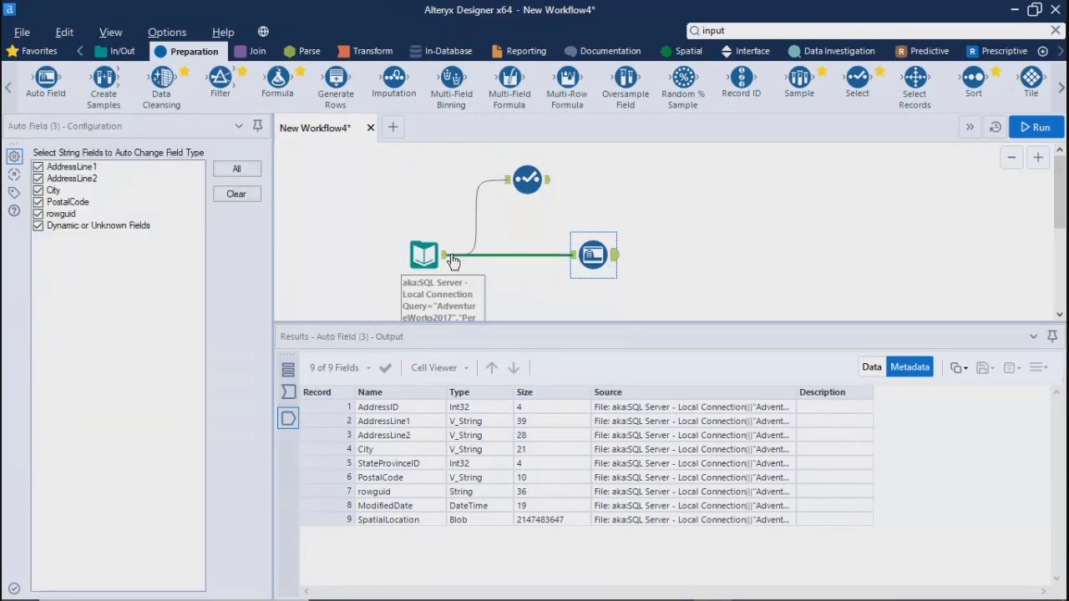
pyautogui.click(446, 261)
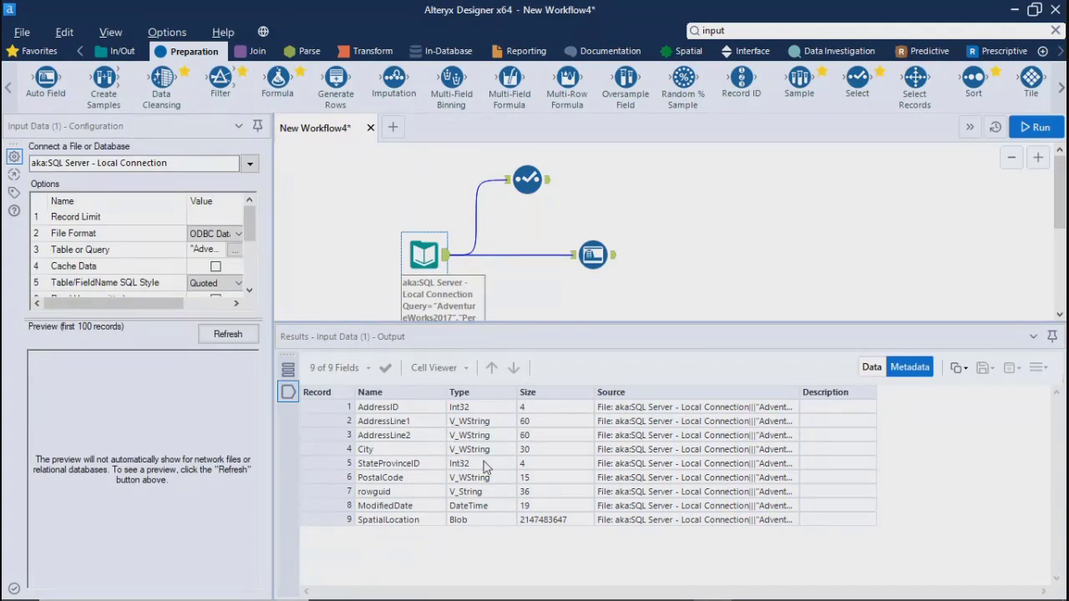
pyautogui.click(613, 252)
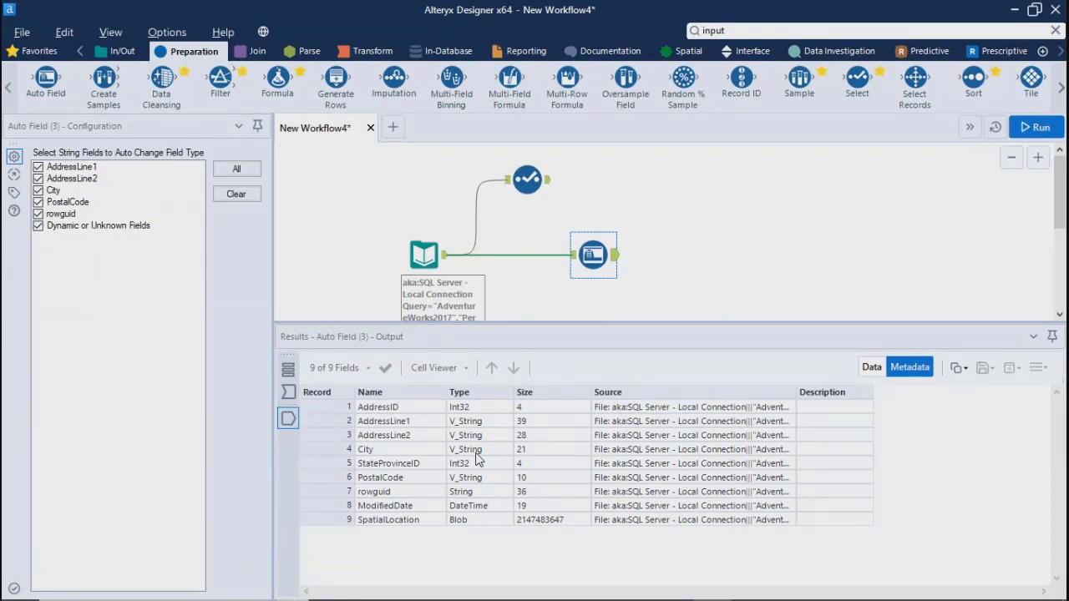
pyautogui.click(426, 257)
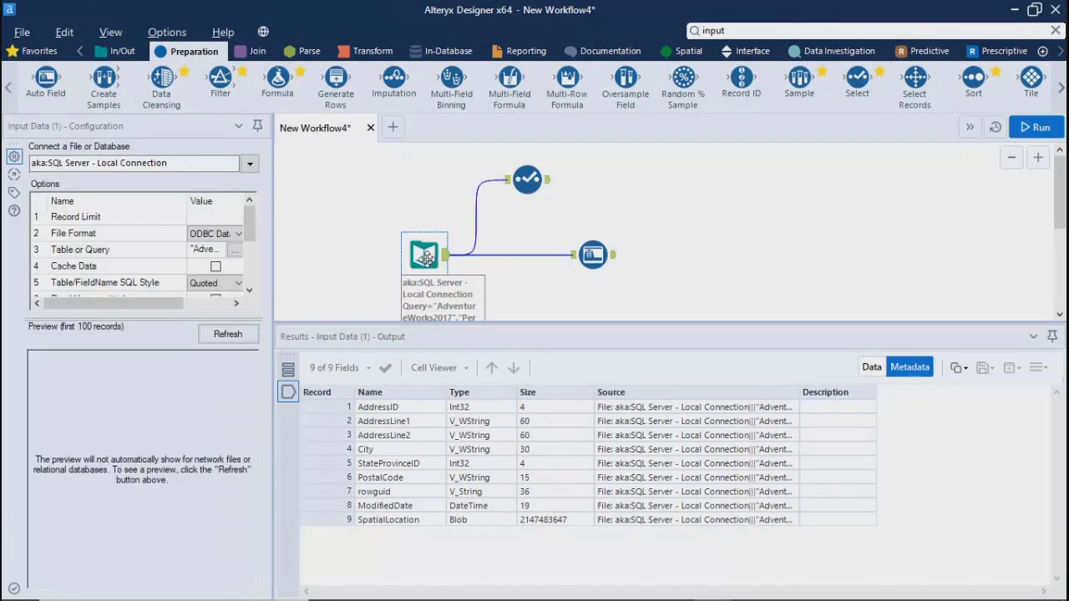
pyautogui.click(590, 255)
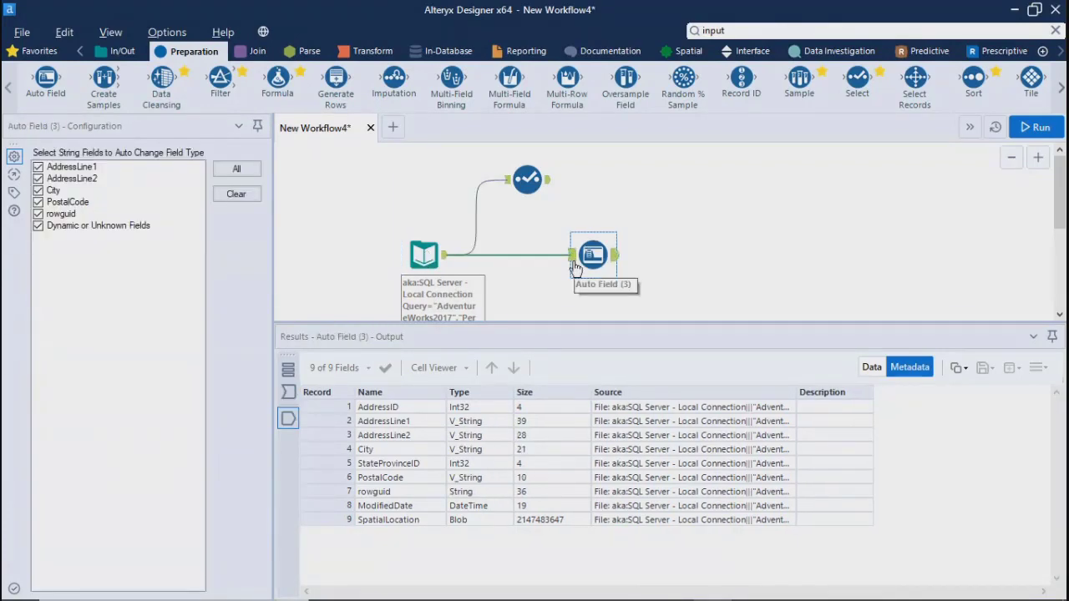
pyautogui.click(528, 182)
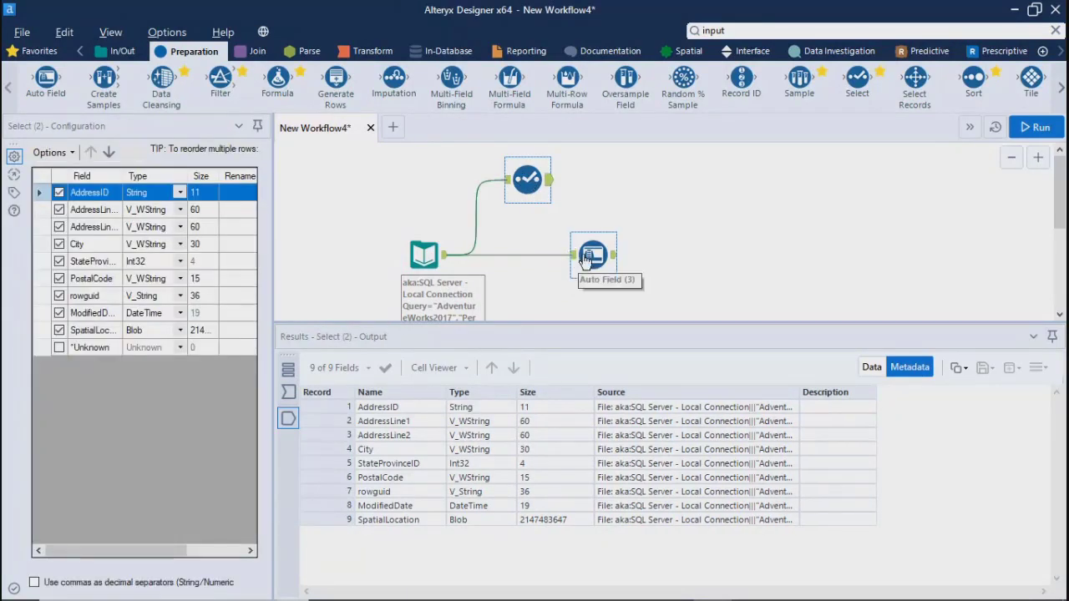
# Step: Move the Auto Field tool closer beneath the Select tool, enlarging the canvas area, and review both tools' output metadata
pyautogui.moveTo(592, 256); pyautogui.dragTo(556, 236)
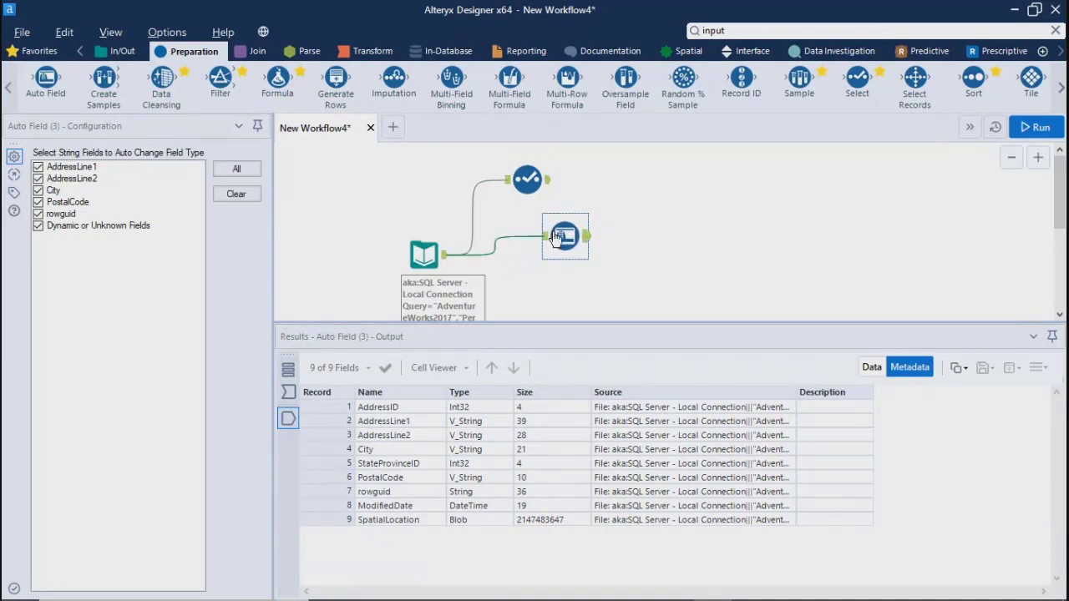
pyautogui.click(704, 270)
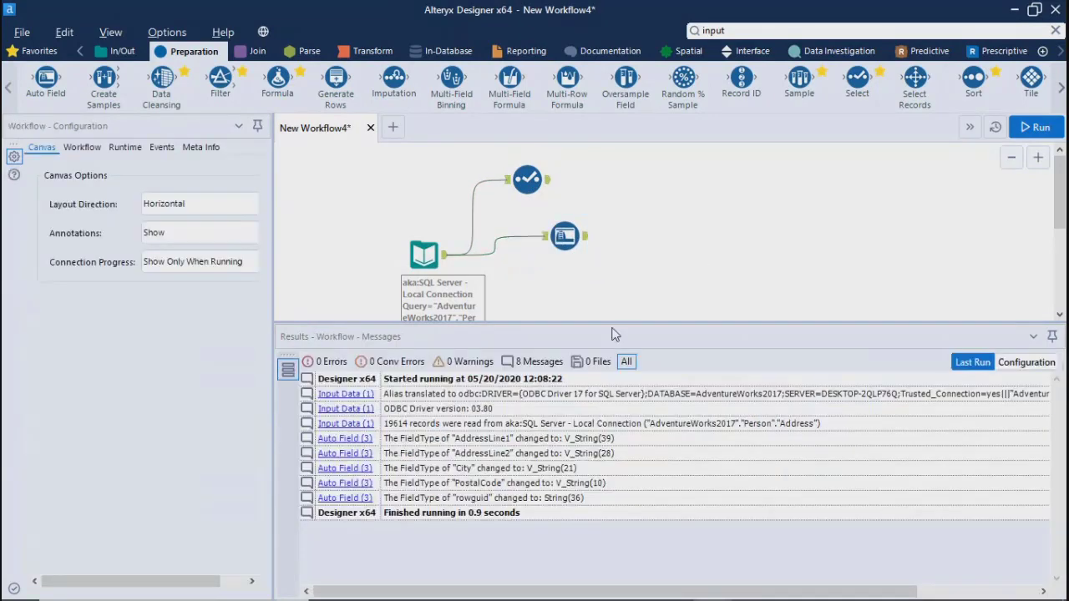
pyautogui.moveTo(611, 322); pyautogui.dragTo(611, 364)
pyautogui.click(566, 235)
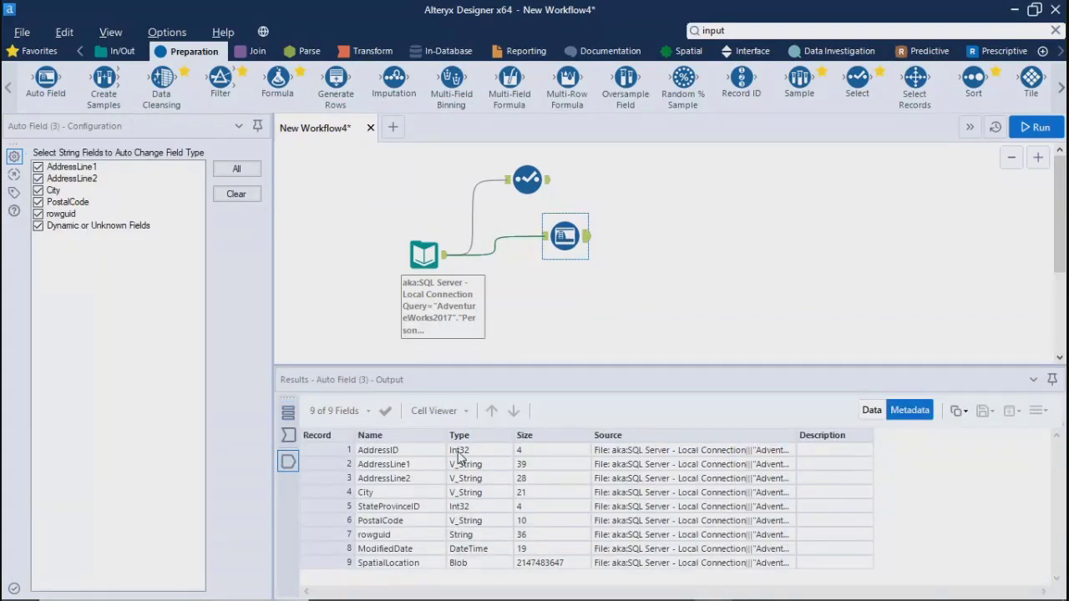
pyautogui.click(526, 176)
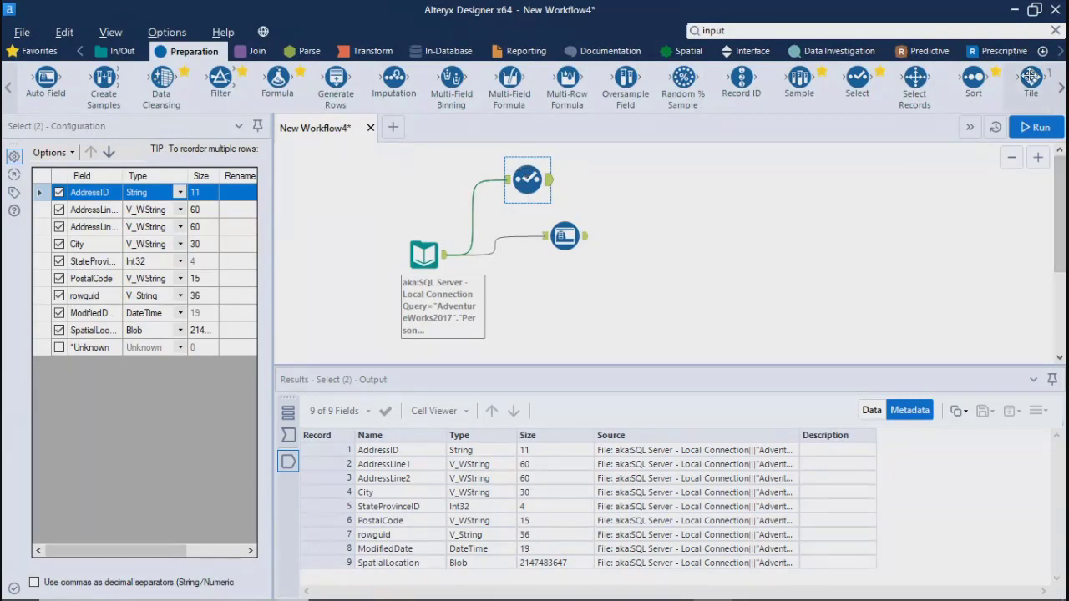
# Step: Add a Dynamic Select tool below Auto Field, connected to the Input Data output, and display the Select tool's configuration for comparison
pyautogui.click(1061, 52)
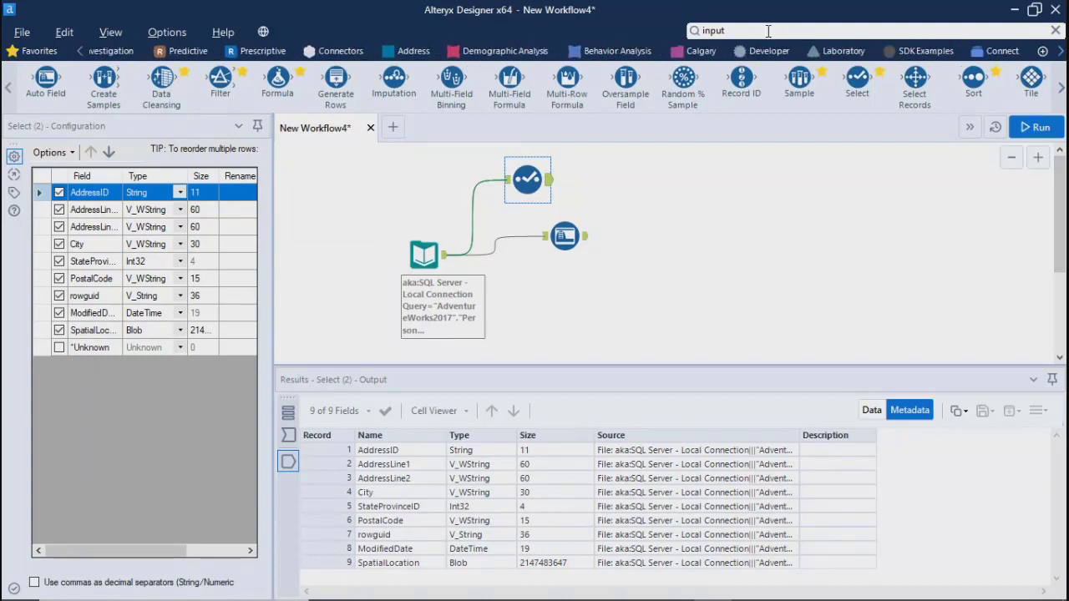
pyautogui.click(758, 53)
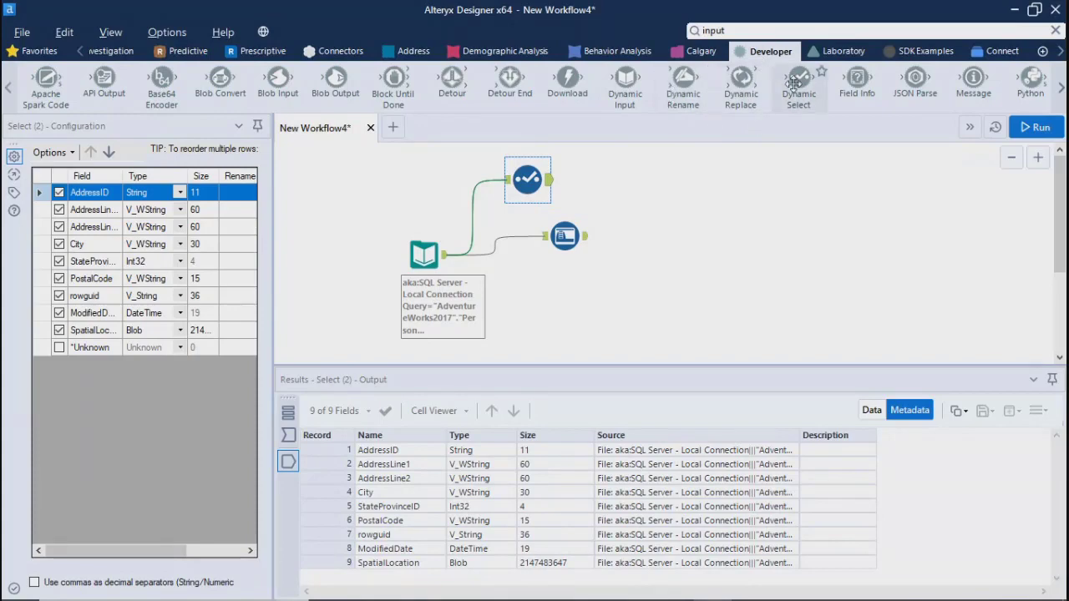
pyautogui.moveTo(798, 82); pyautogui.dragTo(547, 302)
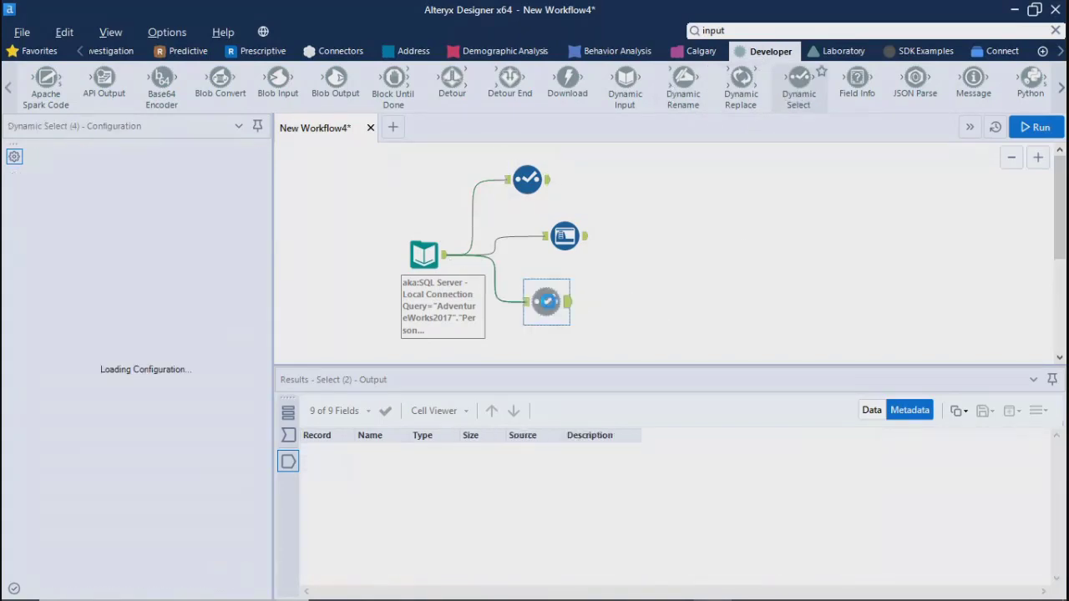
pyautogui.click(609, 354)
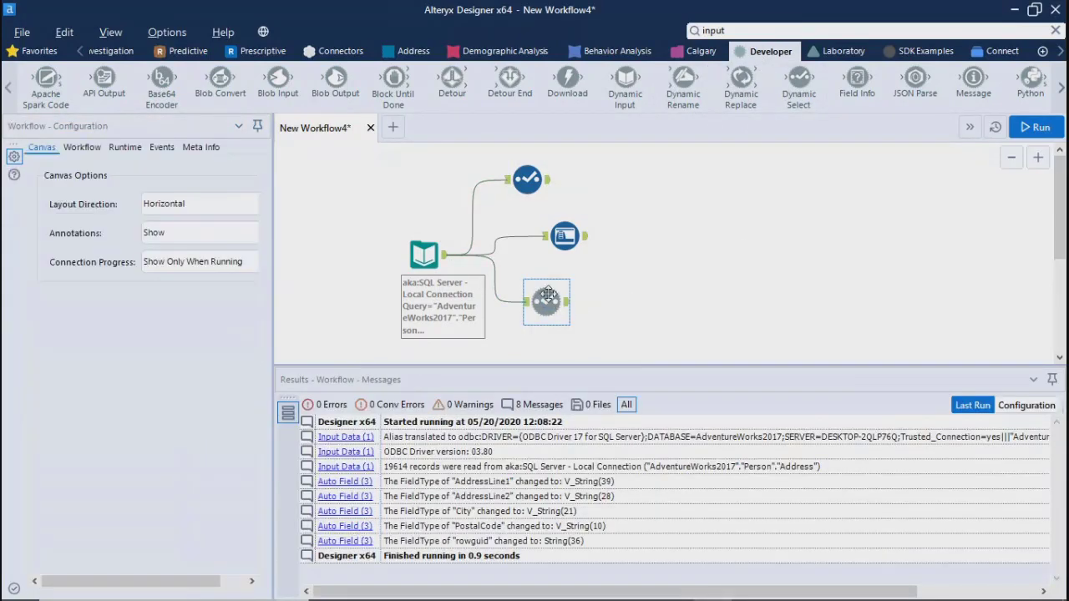
pyautogui.click(550, 294)
pyautogui.click(728, 298)
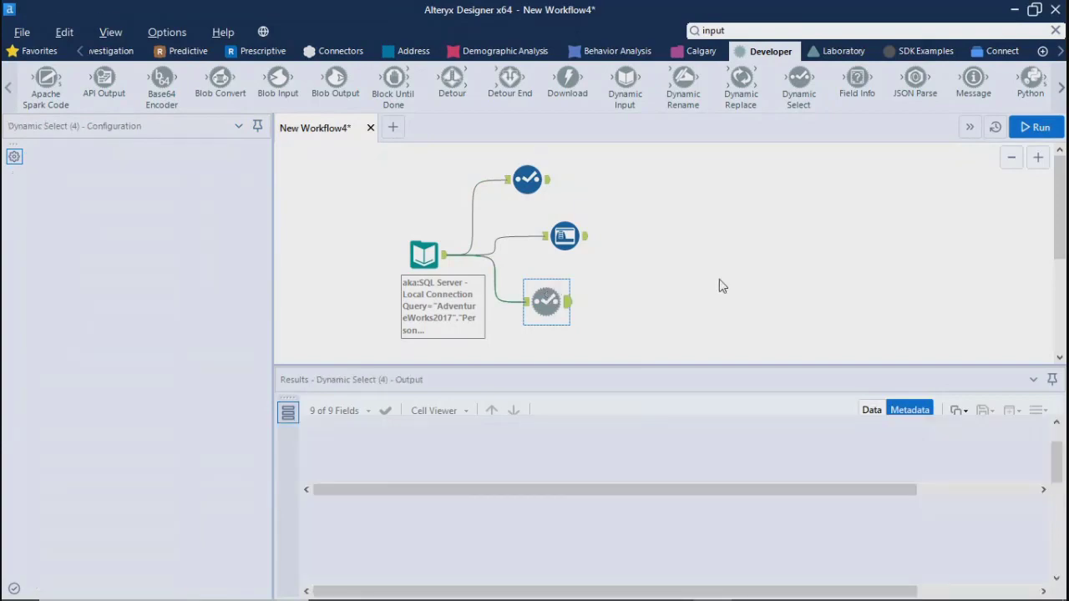
pyautogui.click(524, 170)
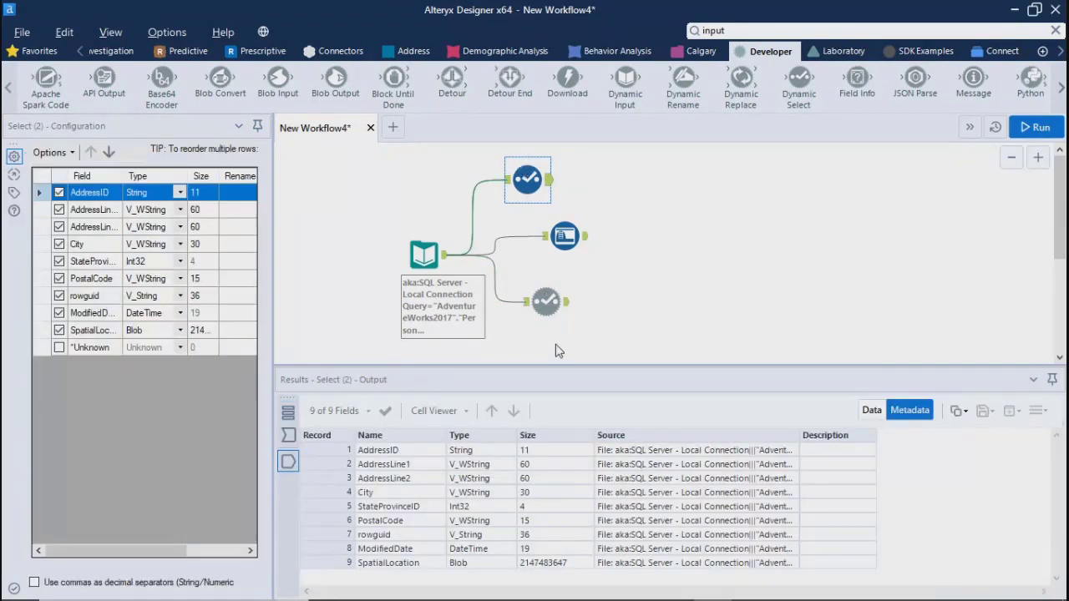
# Step: Compare the configurations of the Dynamic Select and Select tools, and review Dynamic Select's selection modes, keeping Select Field Types
pyautogui.click(556, 316)
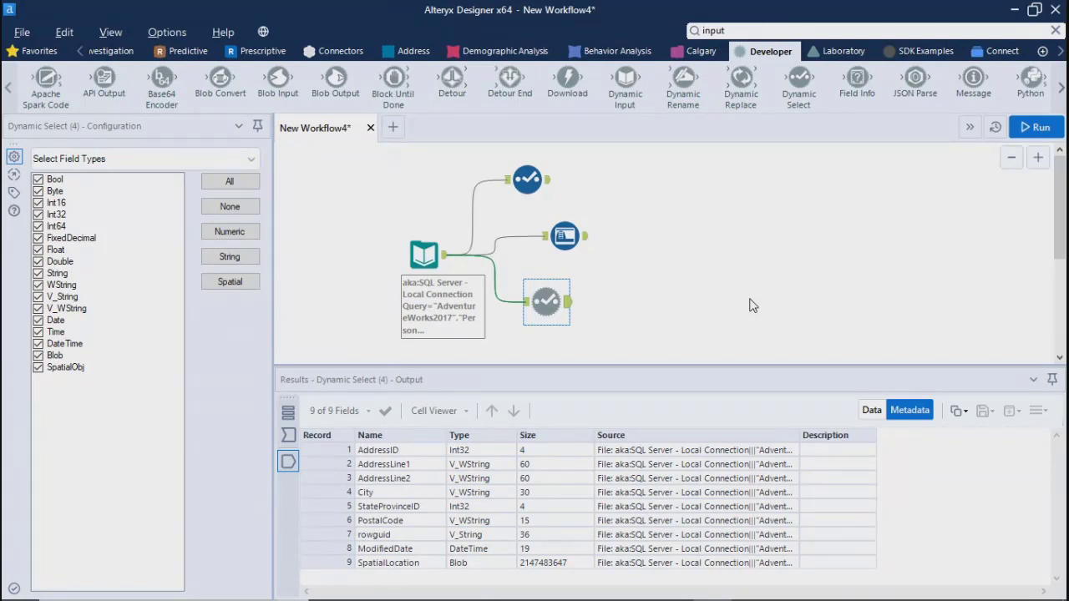
pyautogui.click(526, 180)
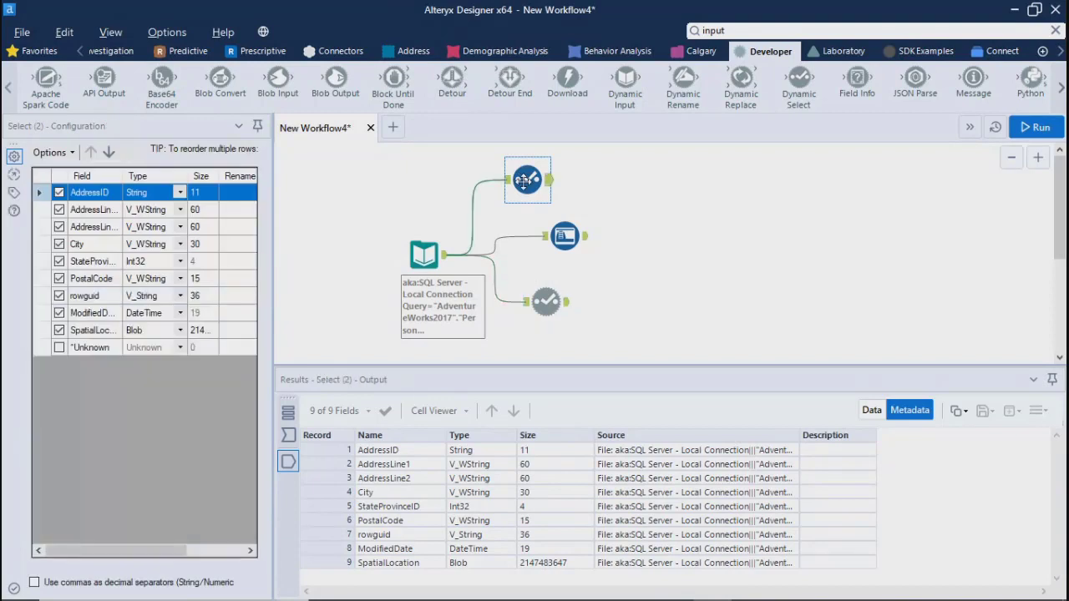
pyautogui.click(547, 302)
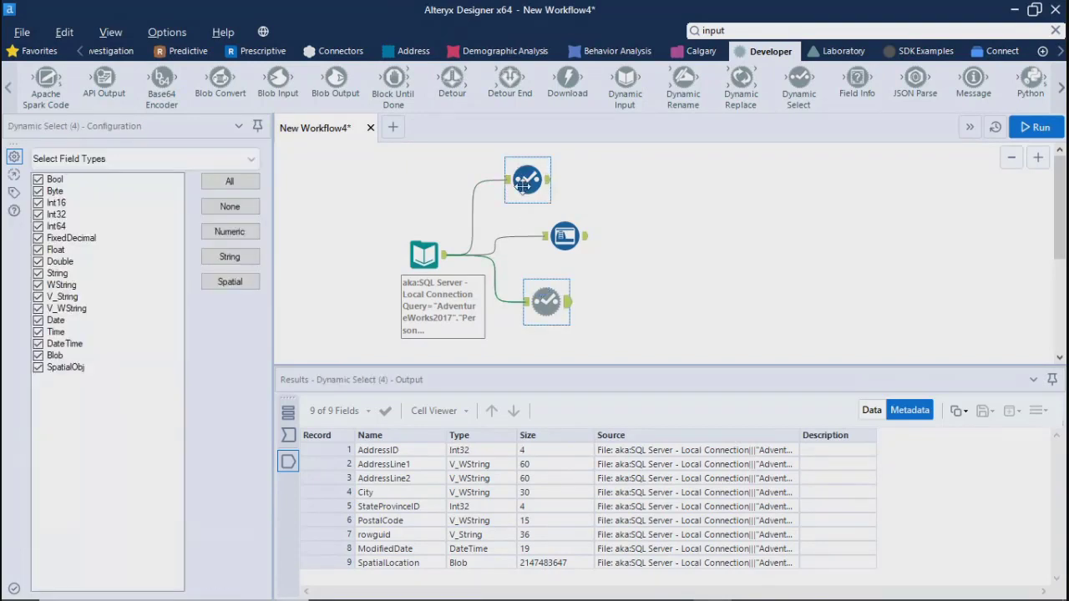
pyautogui.click(524, 183)
pyautogui.click(543, 309)
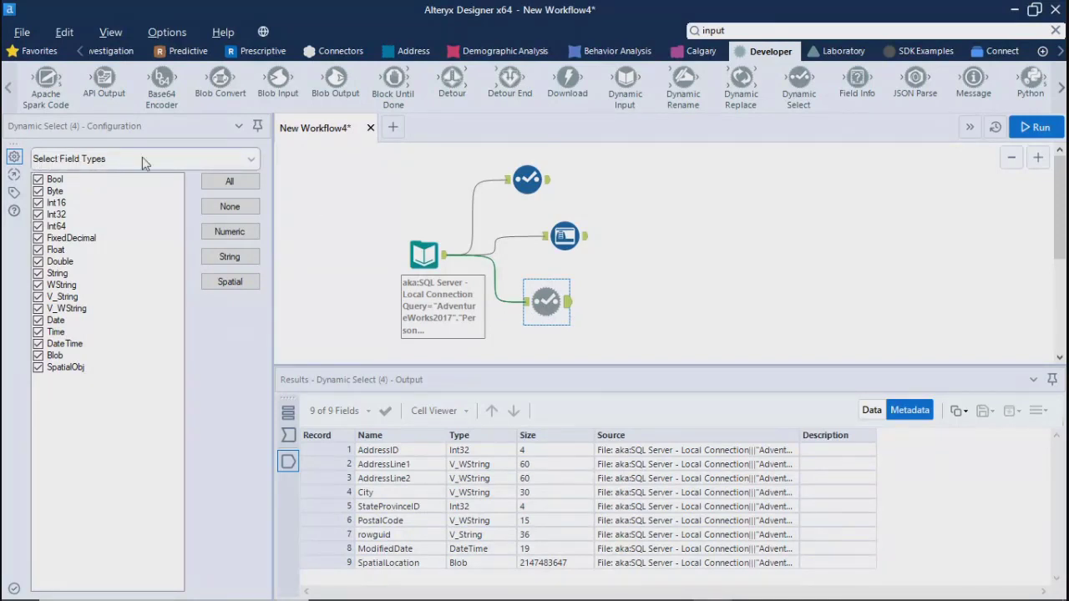
pyautogui.click(100, 160)
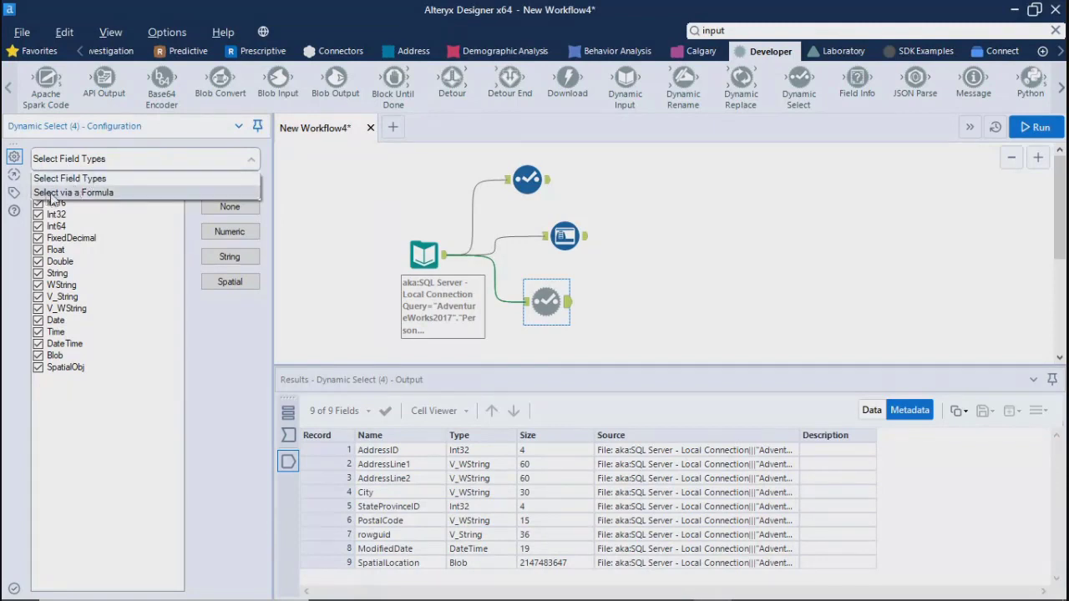
pyautogui.click(92, 179)
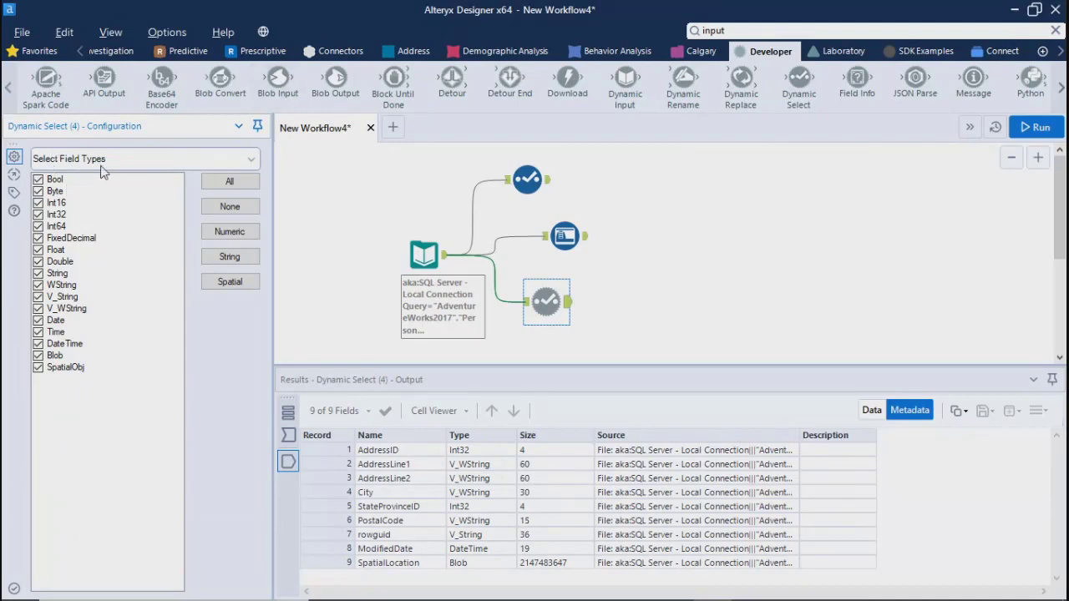
# Step: Limit the Dynamic Select tool to numeric field types, run the workflow and display the tool's output metadata
pyautogui.click(224, 235)
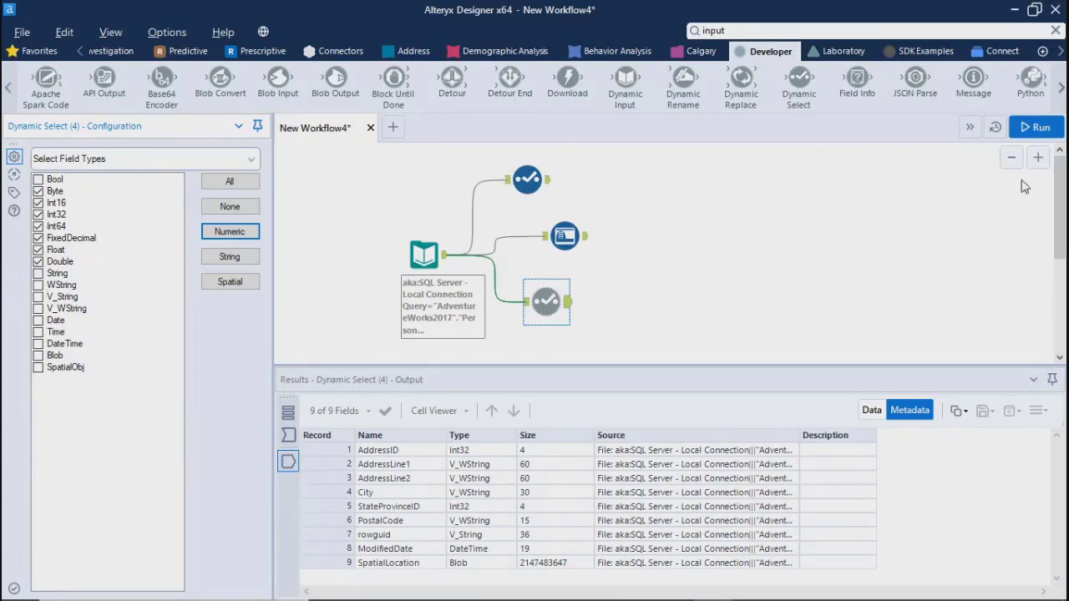
pyautogui.click(1033, 133)
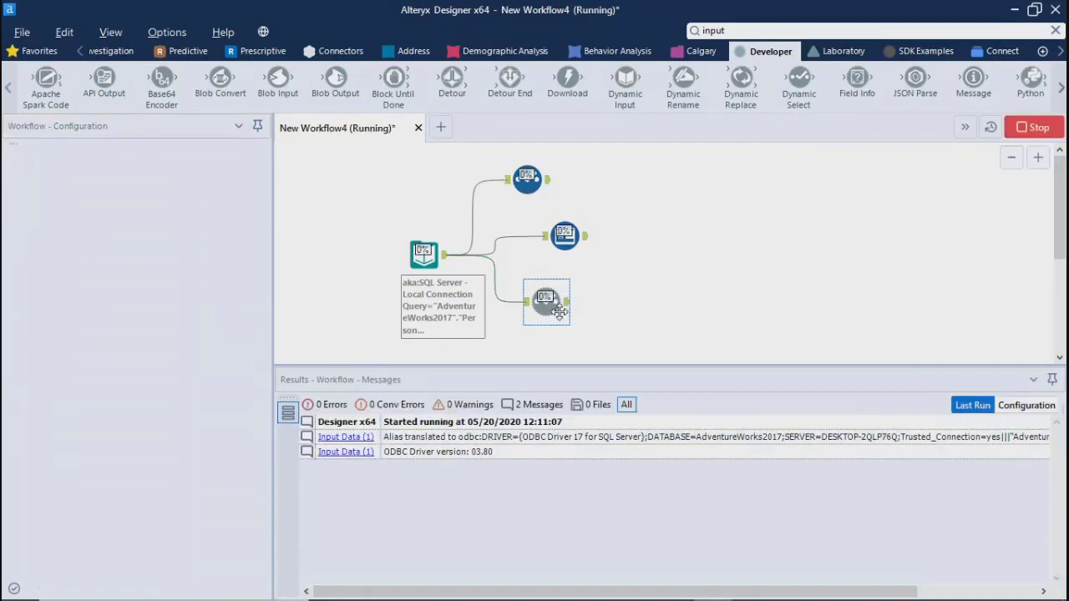
pyautogui.click(668, 363)
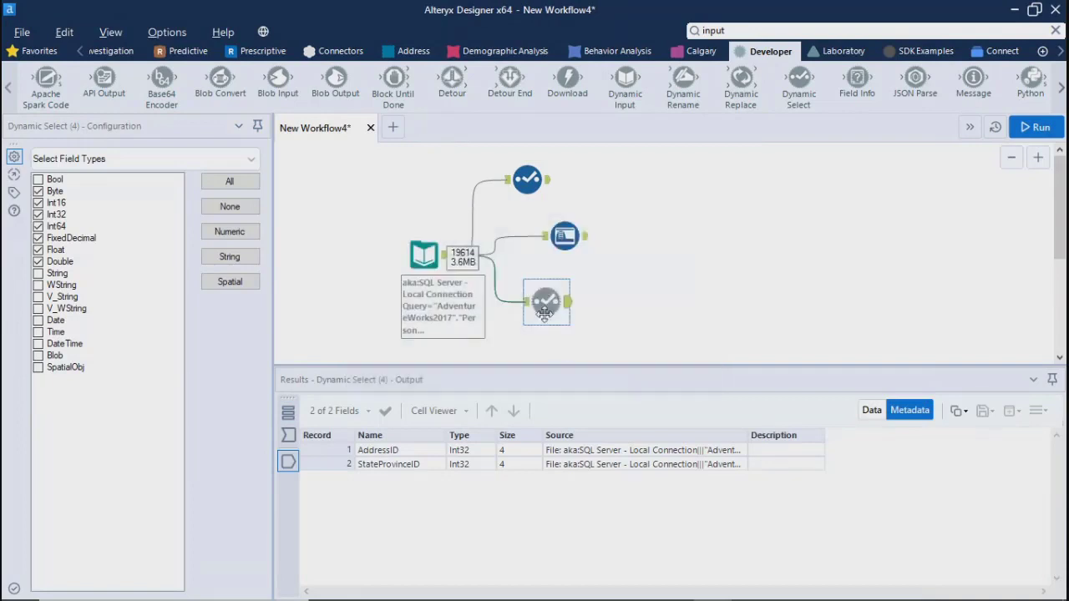
pyautogui.click(571, 308)
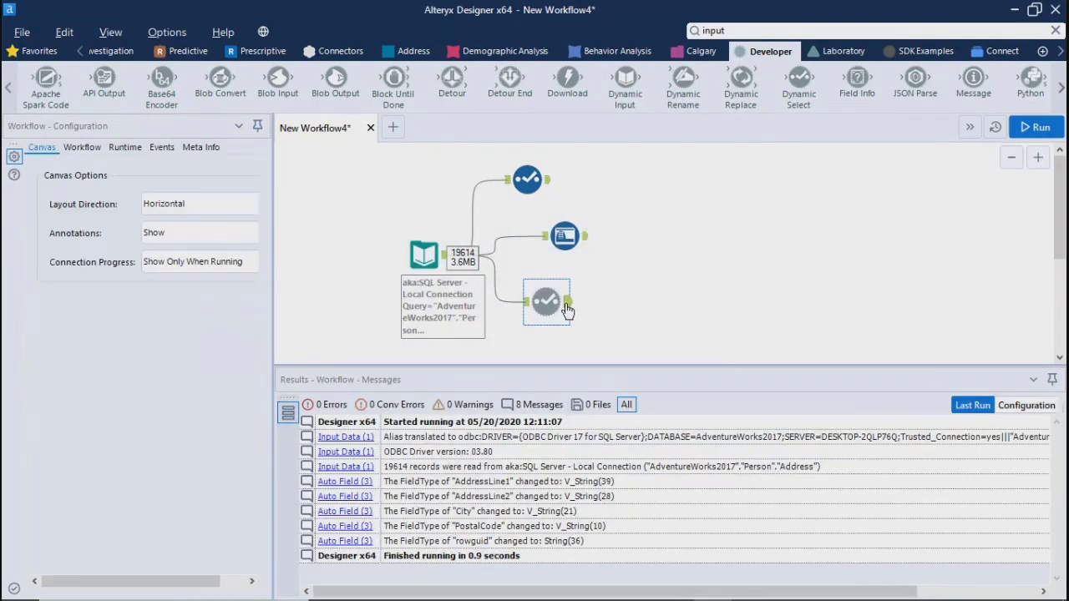
pyautogui.click(567, 310)
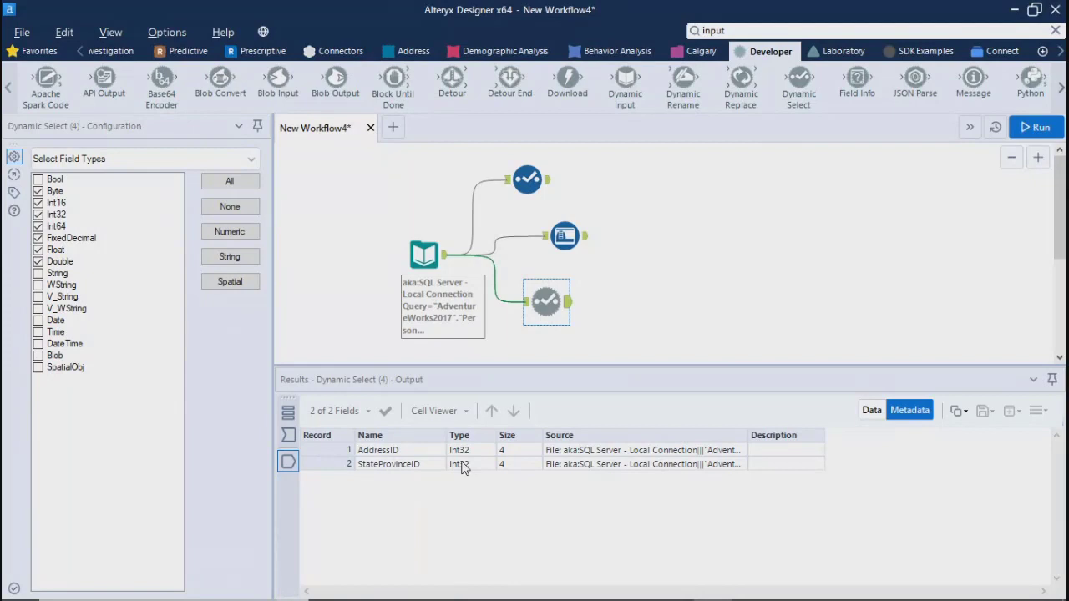
# Step: Switch the Dynamic Select tool to the String group of field types and rerun the workflow to review its output metadata
pyautogui.click(234, 257)
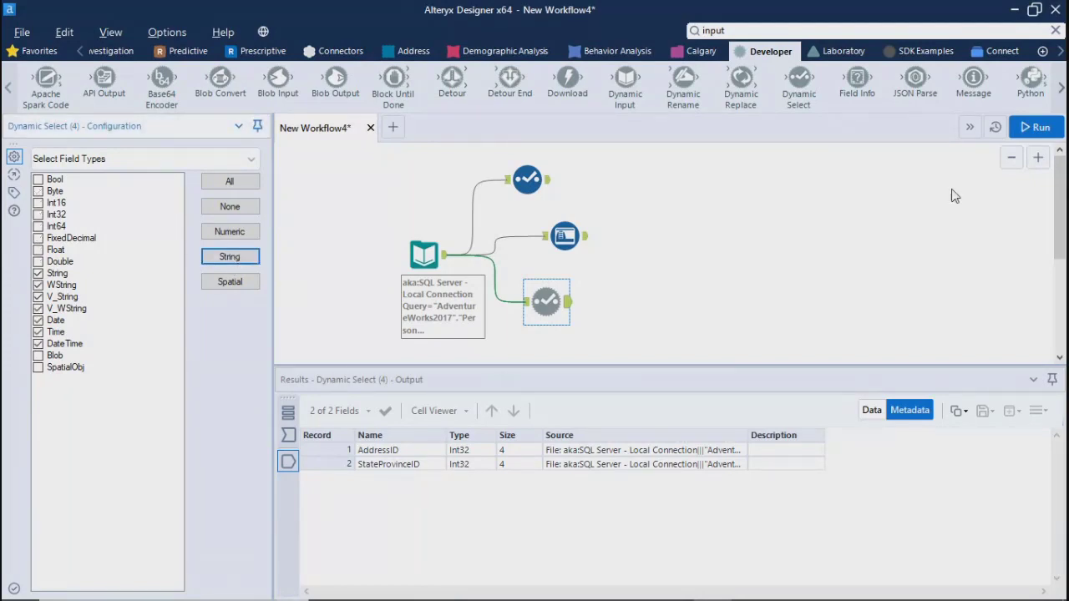
pyautogui.click(1027, 130)
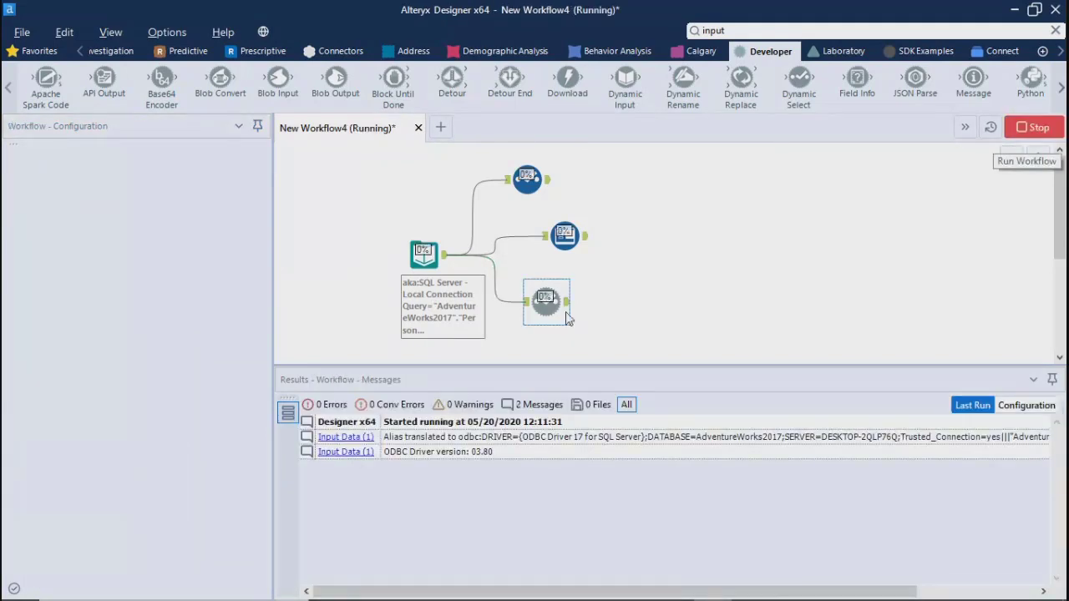
pyautogui.click(674, 369)
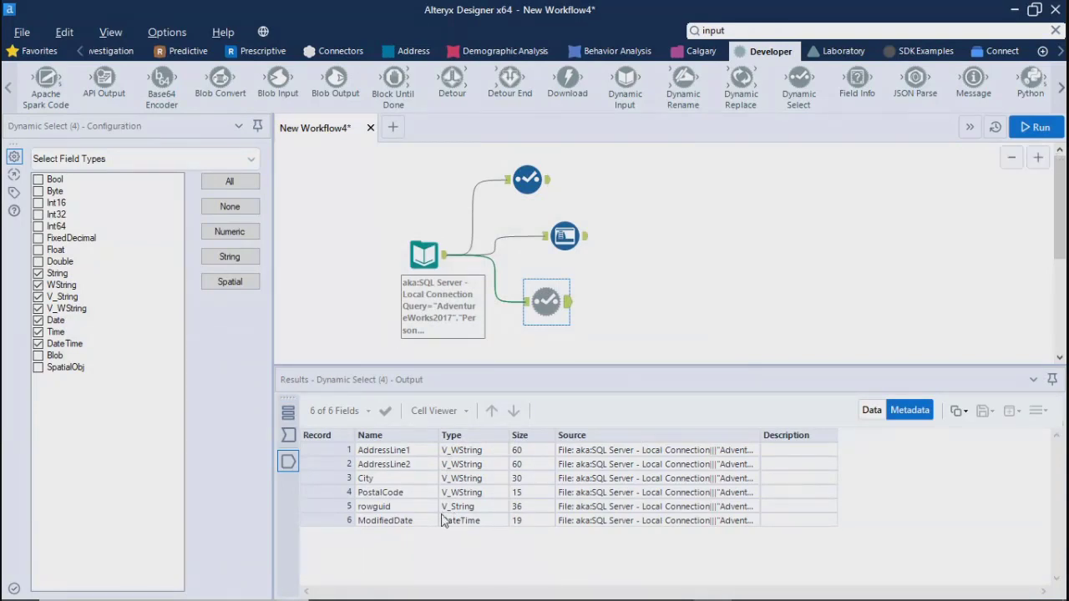
# Step: Restrict the Dynamic Select tool to the Spatial field type, rerun the workflow and inspect the tool's messages with the canvas area enlarged
pyautogui.click(232, 288)
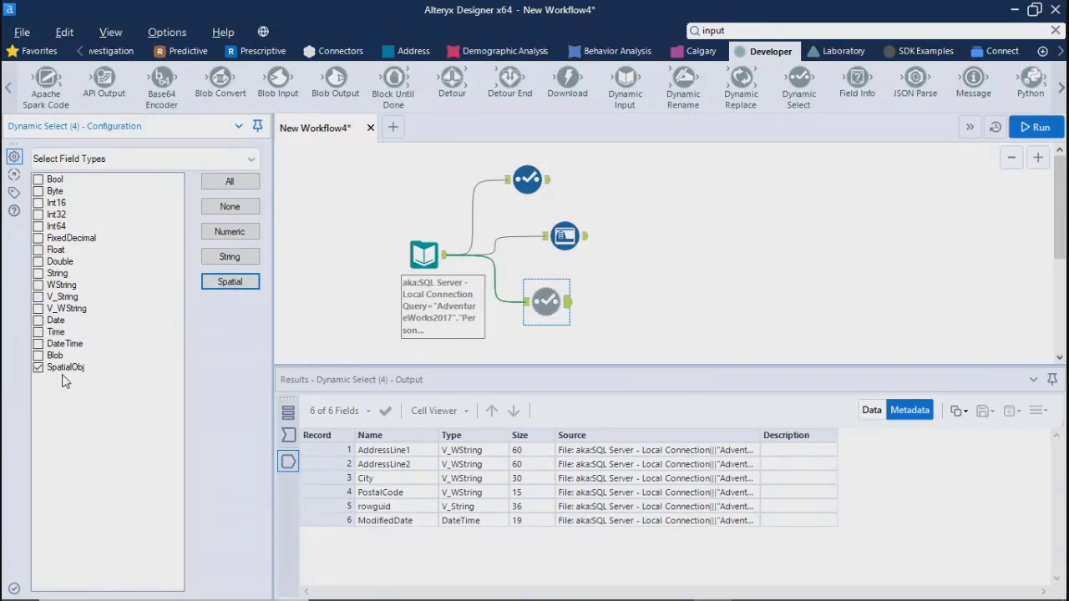
pyautogui.click(1034, 127)
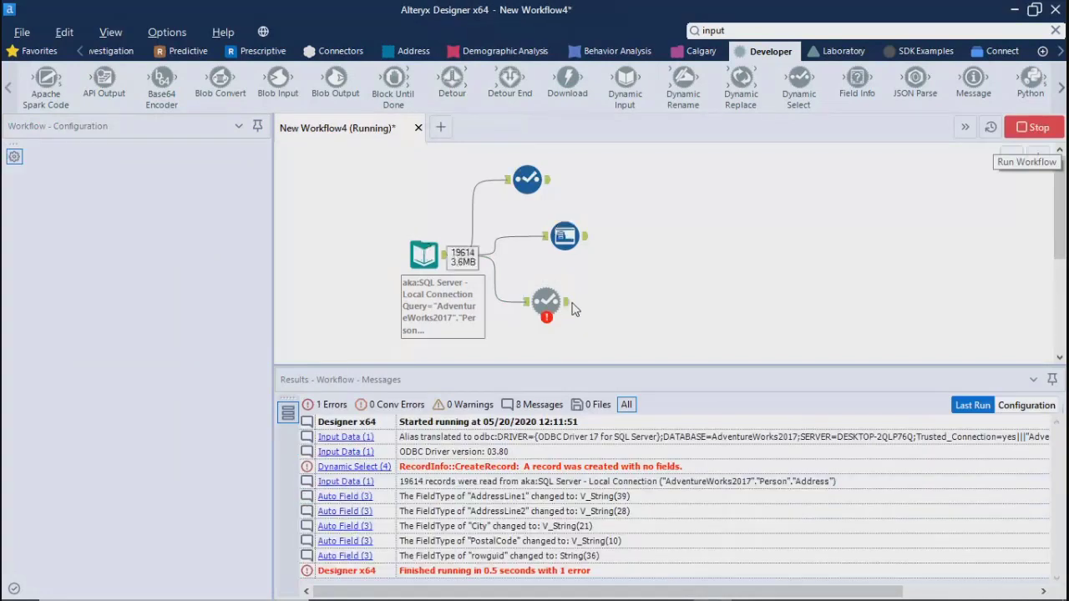
pyautogui.click(668, 370)
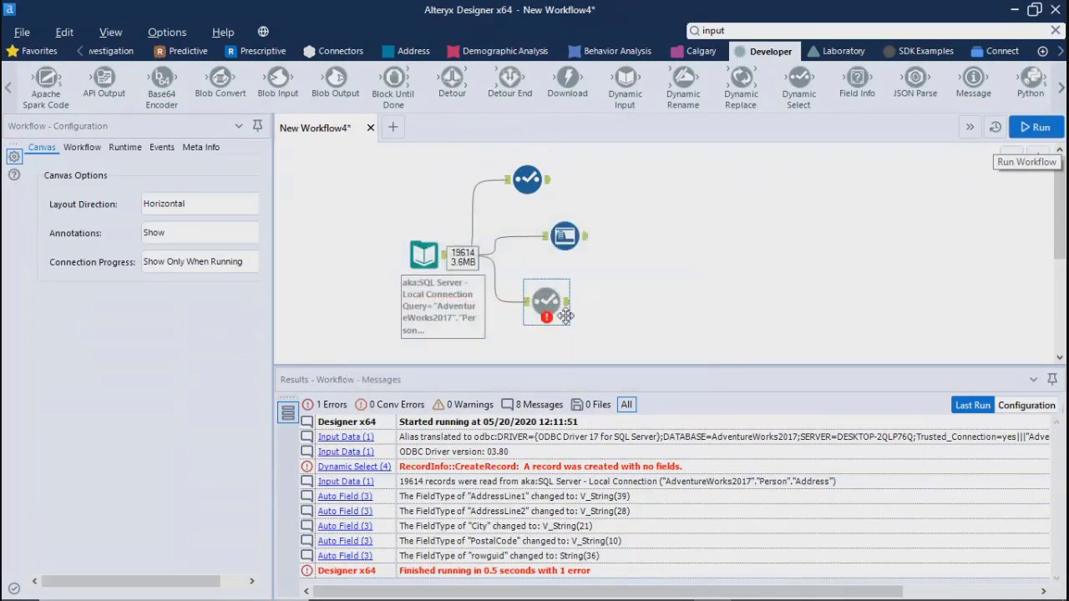
pyautogui.click(553, 288)
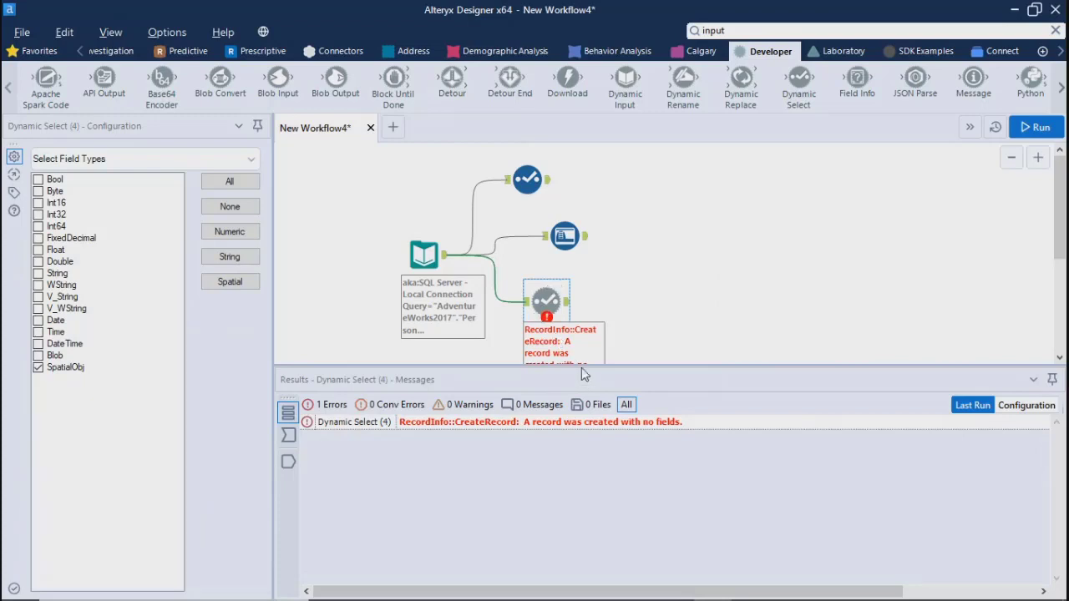
pyautogui.moveTo(582, 368); pyautogui.dragTo(578, 428)
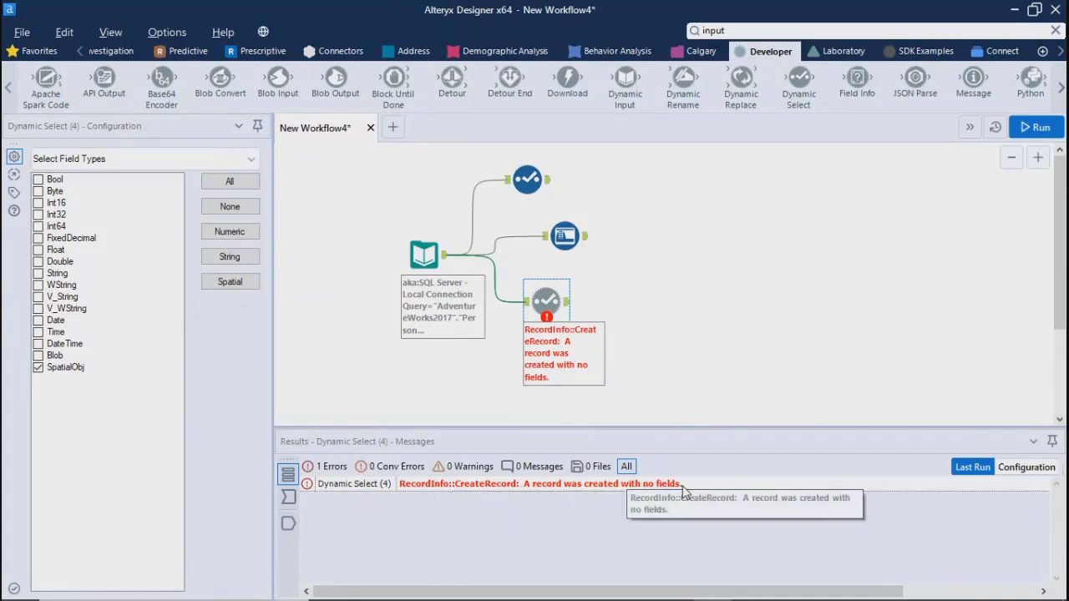
# Step: Check the field types in the Input Data tool's output metadata against the Dynamic Select tool's output
pyautogui.click(422, 255)
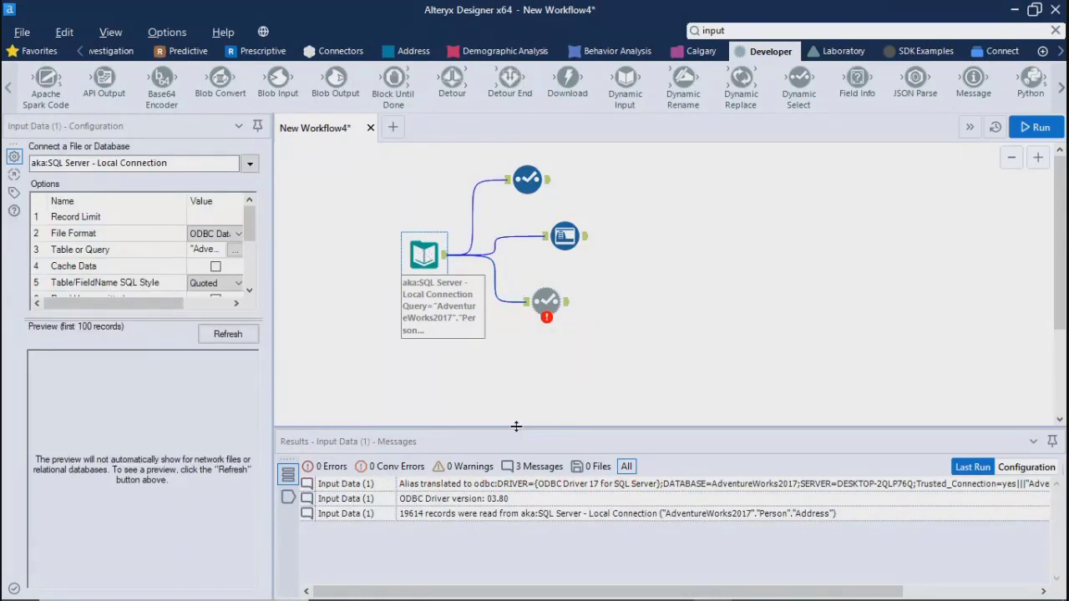
pyautogui.moveTo(516, 426); pyautogui.dragTo(503, 354)
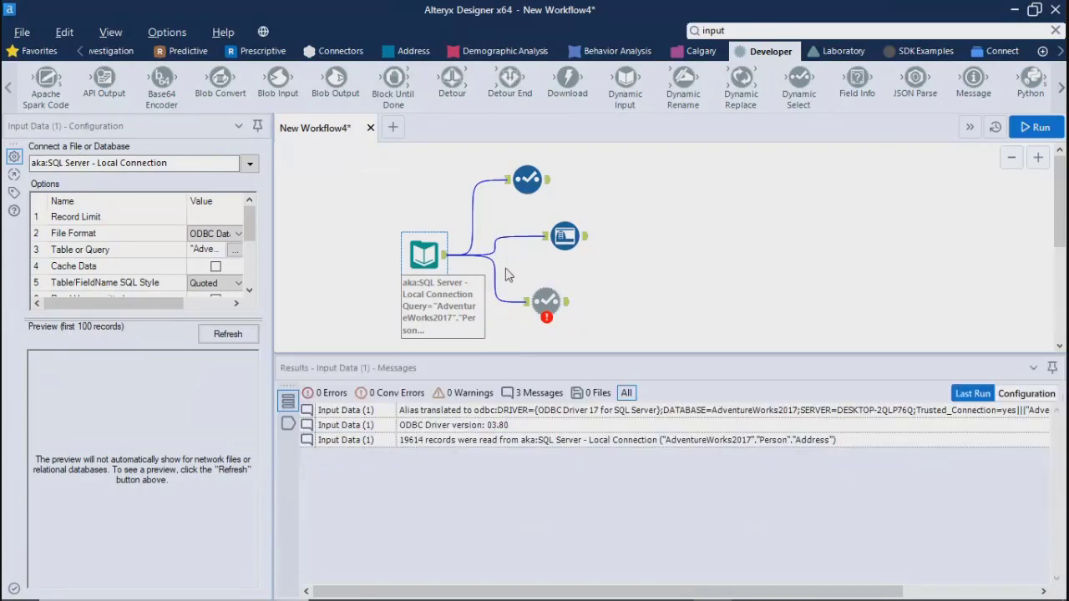
pyautogui.click(447, 255)
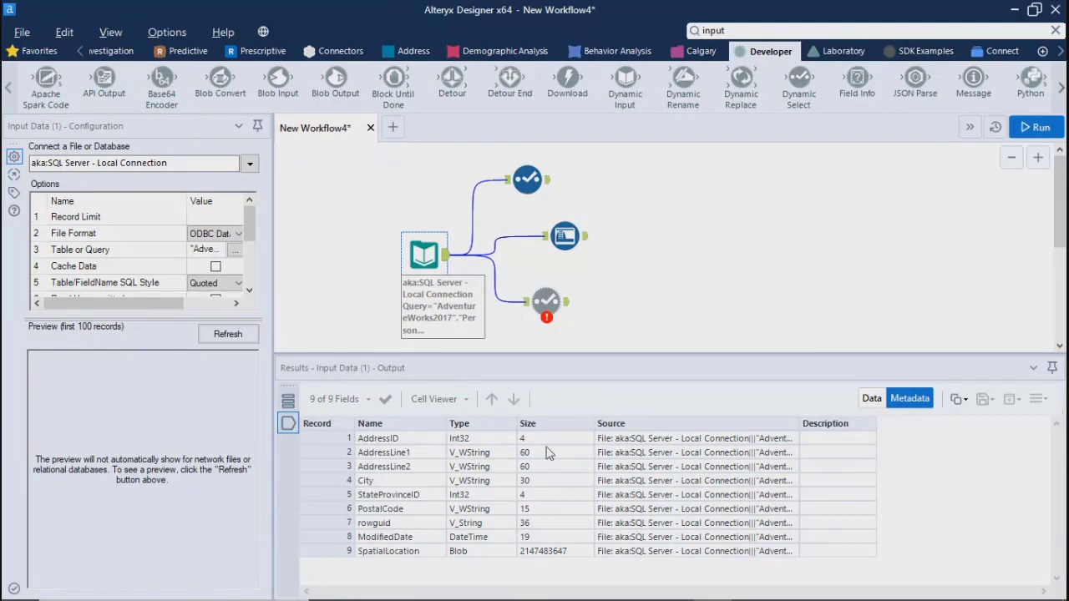
pyautogui.click(729, 185)
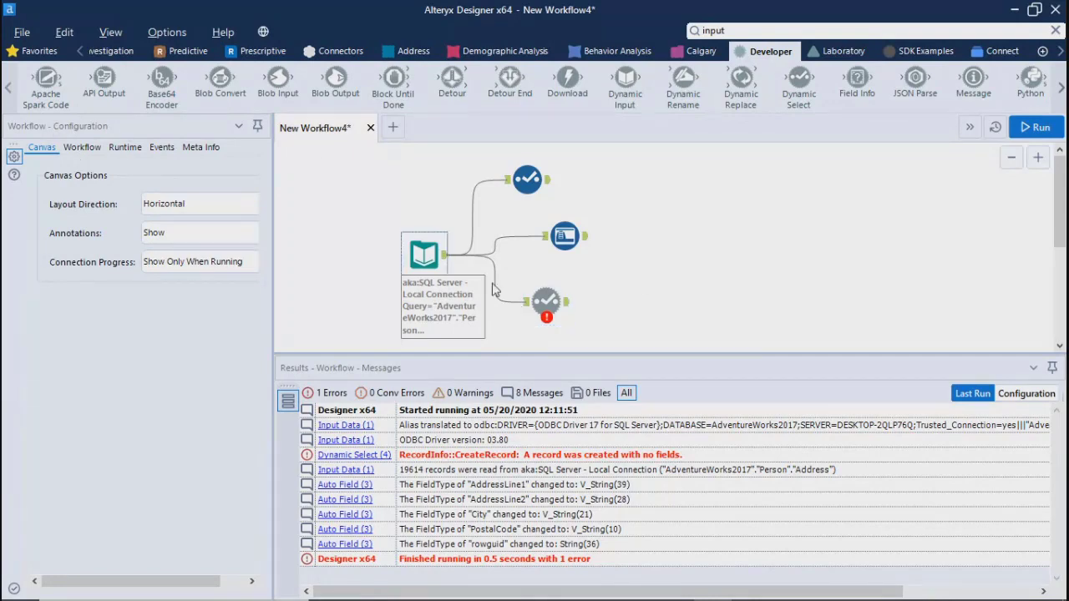
pyautogui.click(548, 301)
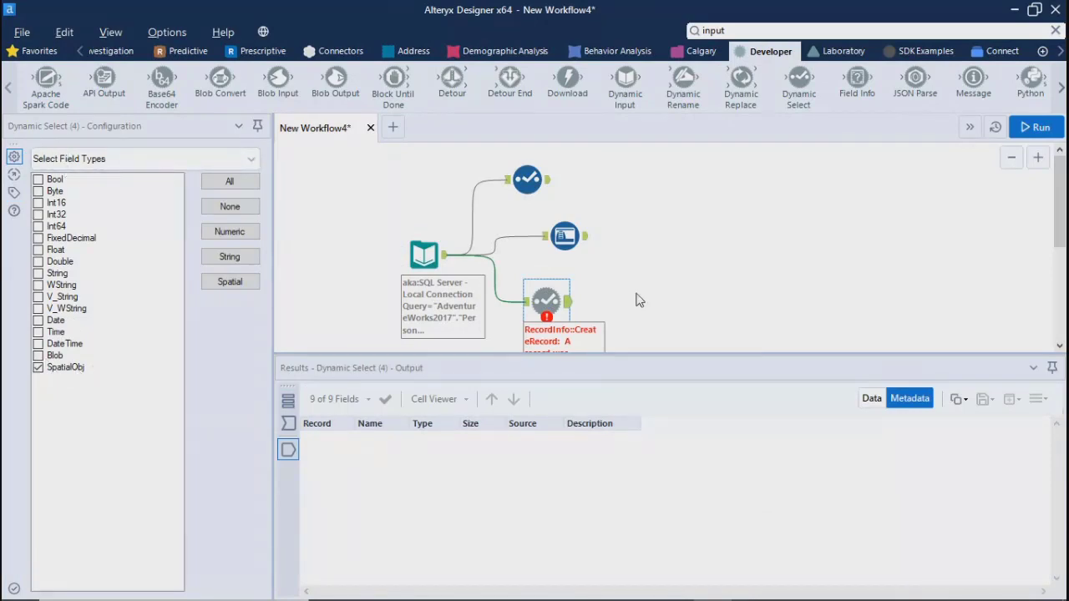
# Step: Set the Dynamic Select tool to Select via a Formula and look through its available Fields and Constants variables
pyautogui.click(667, 348)
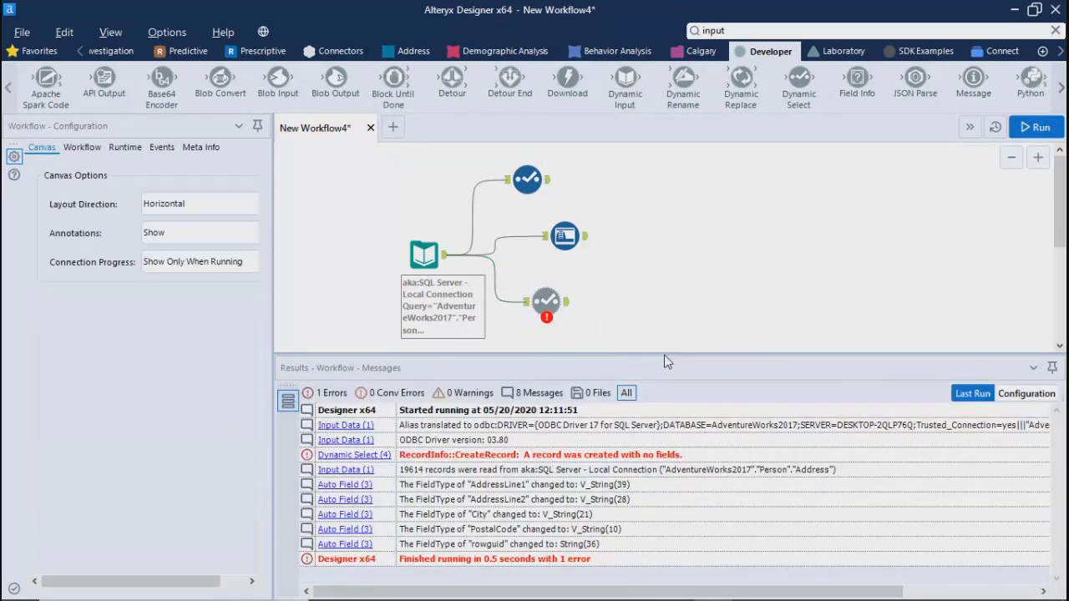
pyautogui.moveTo(664, 351); pyautogui.dragTo(664, 389)
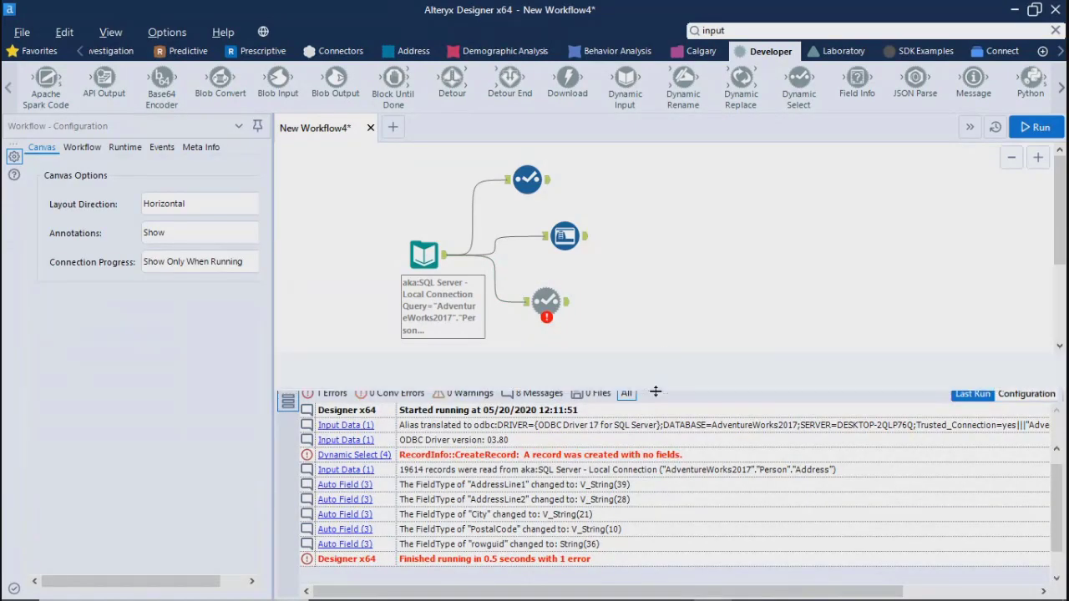
pyautogui.click(546, 301)
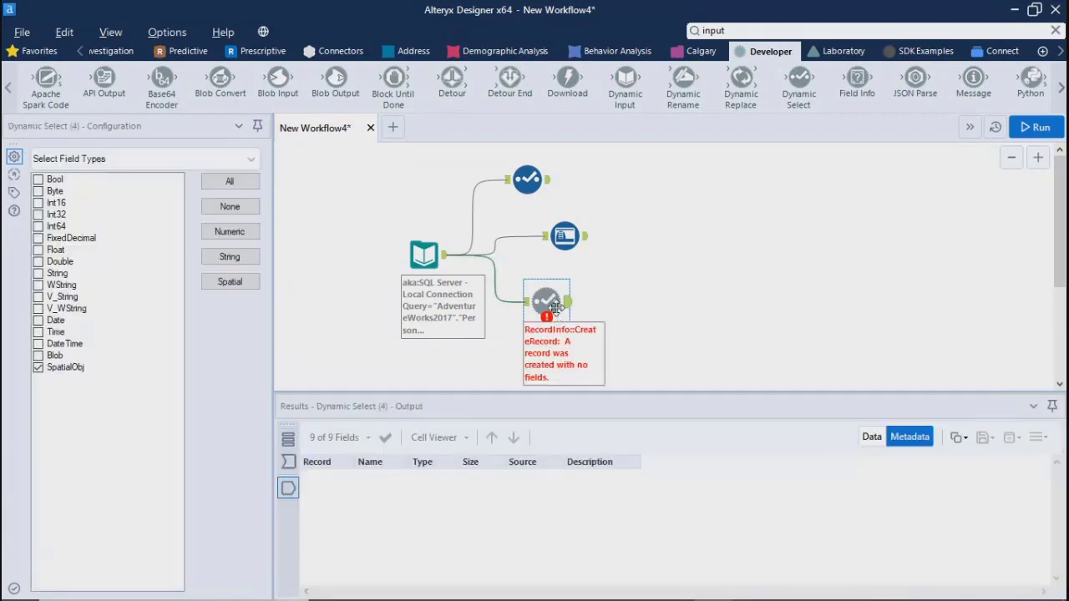
pyautogui.click(83, 158)
pyautogui.click(83, 189)
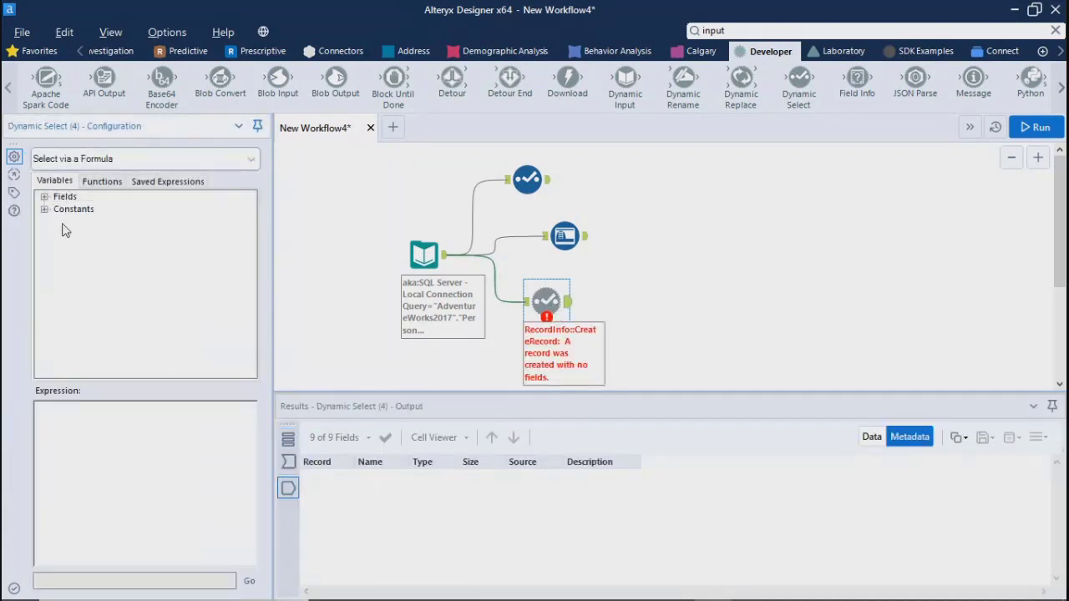
pyautogui.click(45, 197)
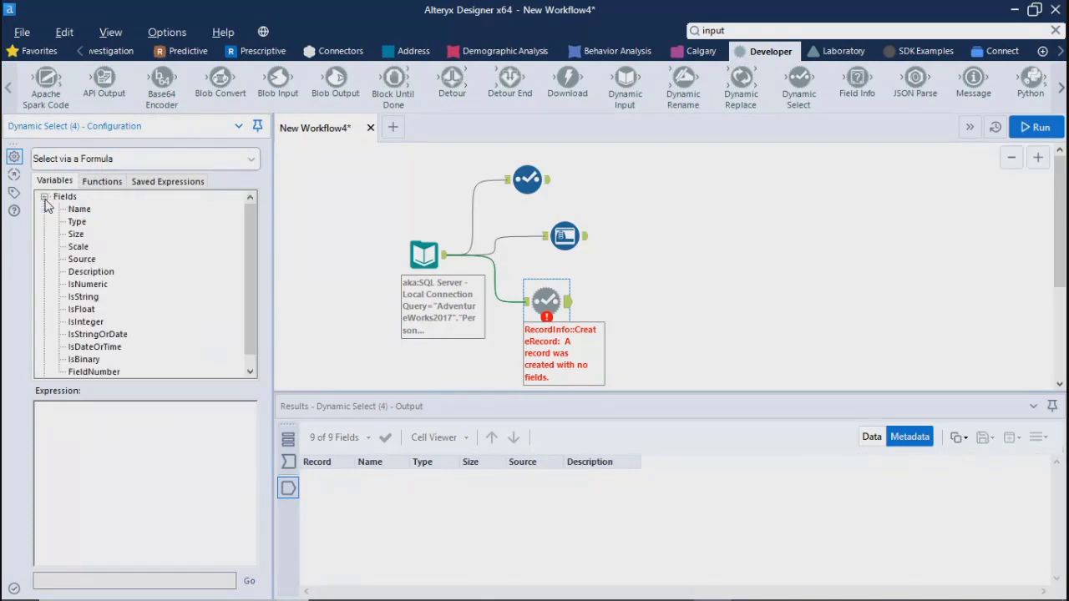
pyautogui.click(46, 199)
pyautogui.click(45, 210)
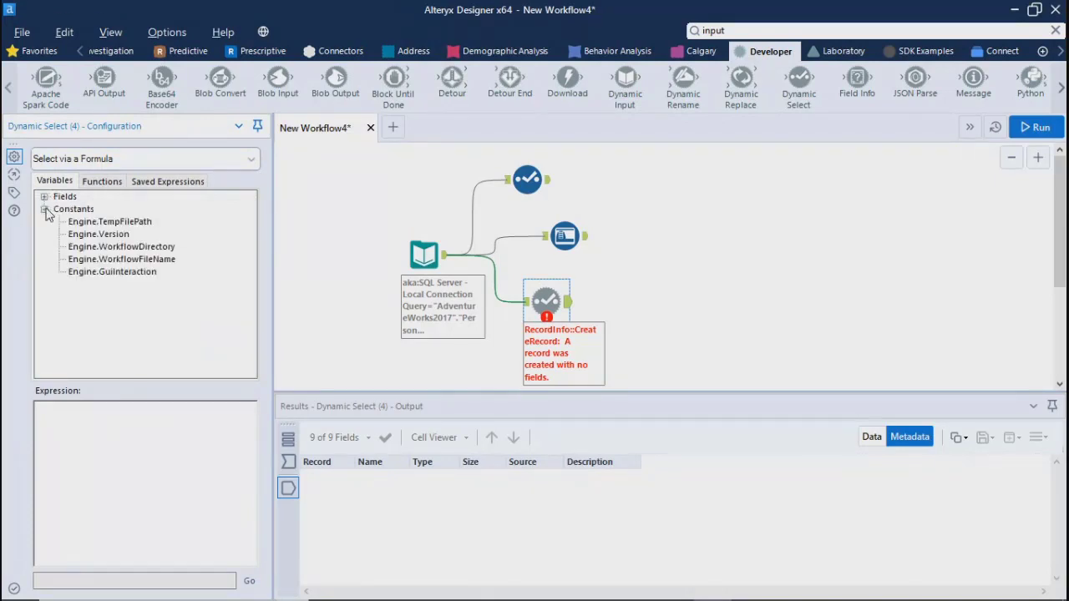
# Step: Examine the type of the SpatialLocation field in the Input Data tool's output metadata
pyautogui.click(424, 254)
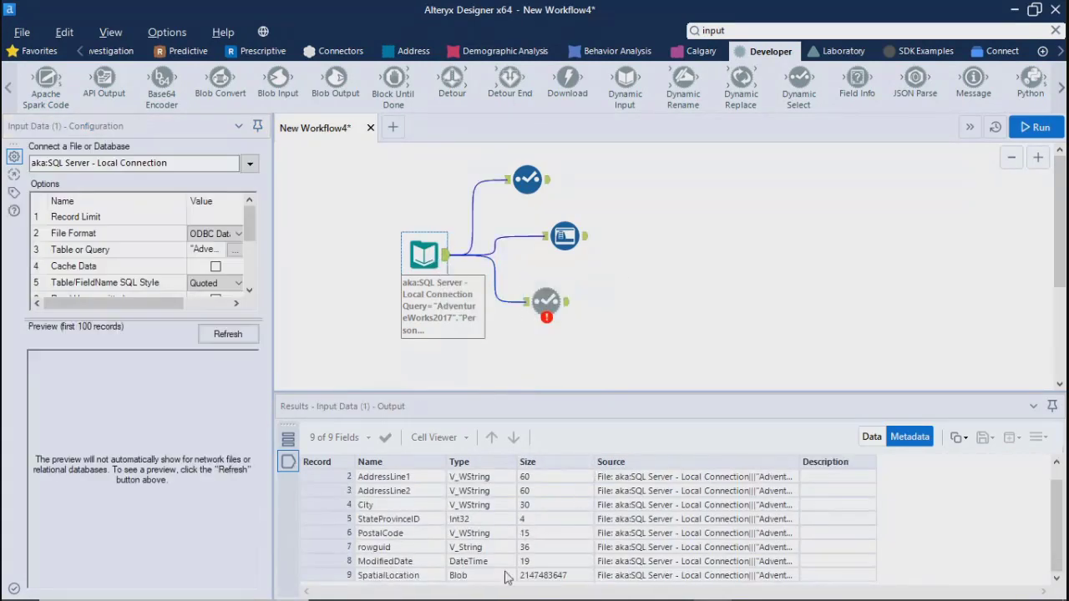
pyautogui.click(397, 576)
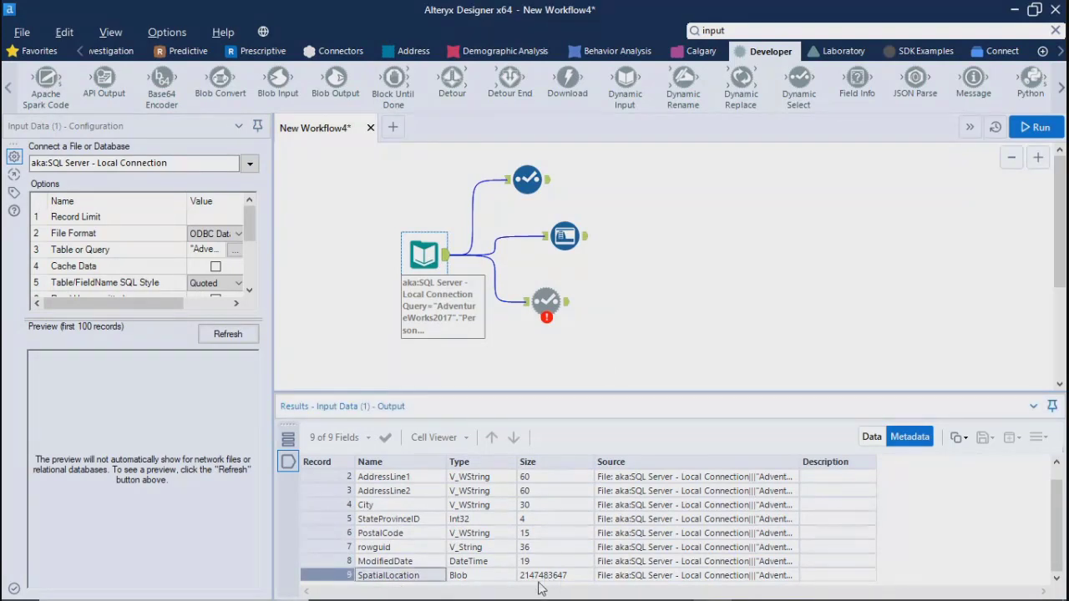
pyautogui.click(465, 576)
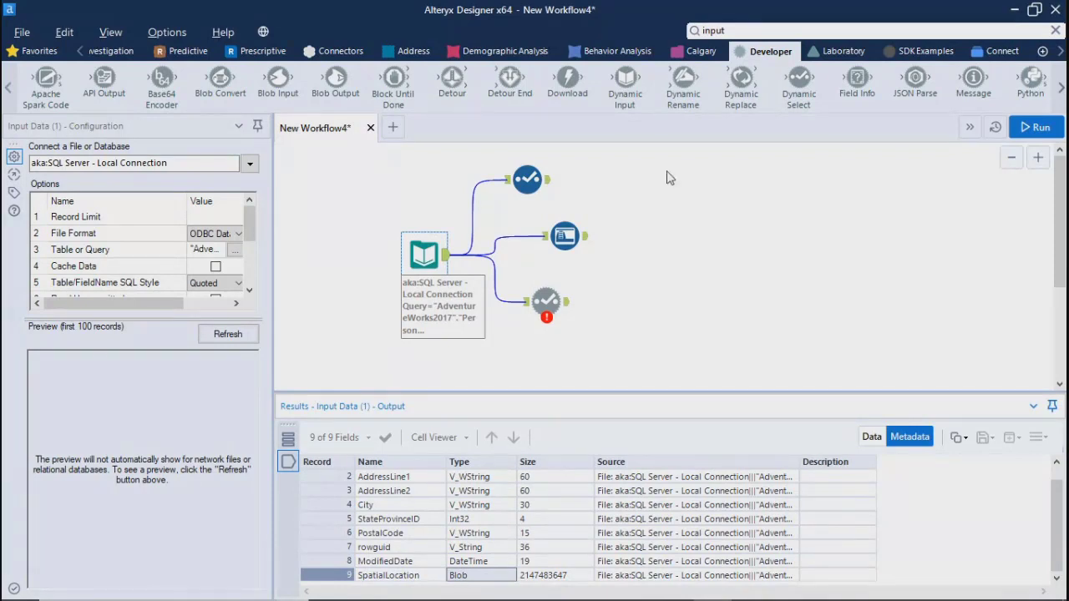
# Step: Move the Dynamic Select tool farther right on the canvas, away from Input Data, and select the Select tool
pyautogui.click(543, 299)
pyautogui.moveTo(544, 299); pyautogui.dragTo(621, 300)
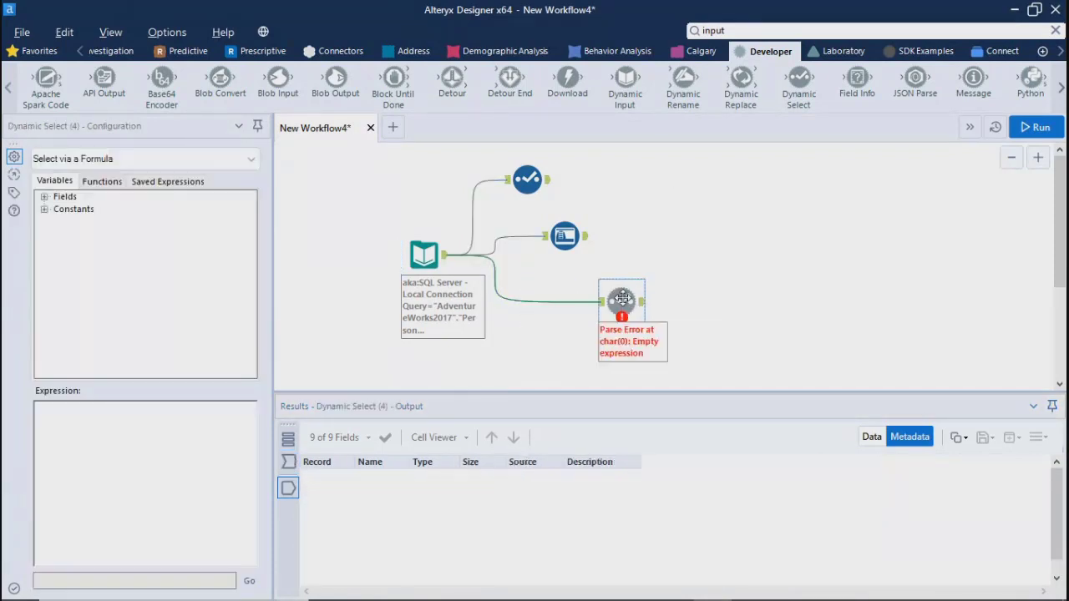
pyautogui.click(527, 175)
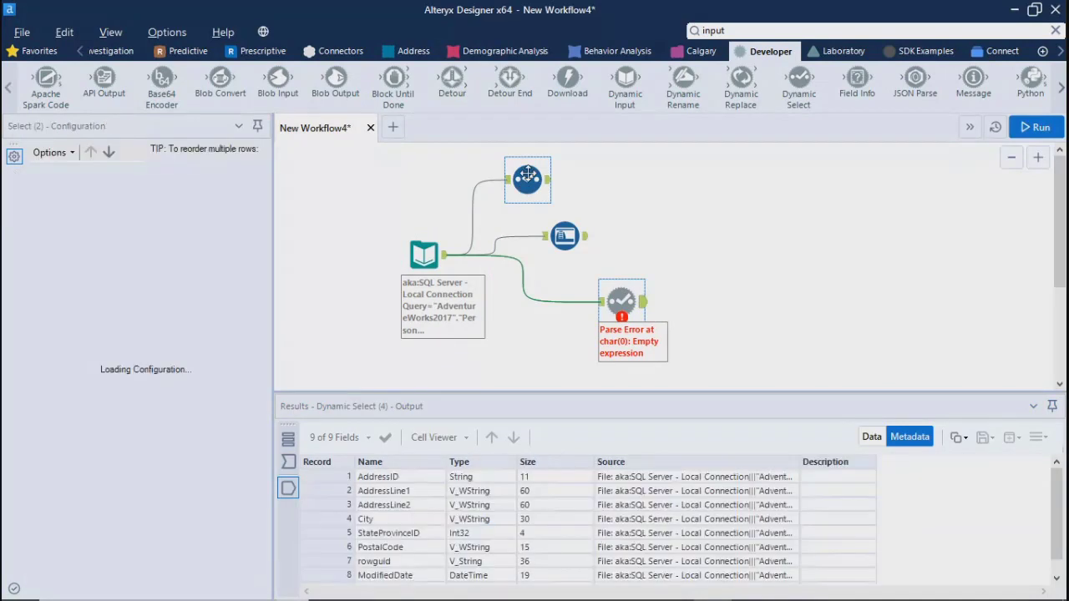
# Step: Look through the data types available for the SpatialLocation field in the Select tool, leaving the type as it is
pyautogui.click(181, 331)
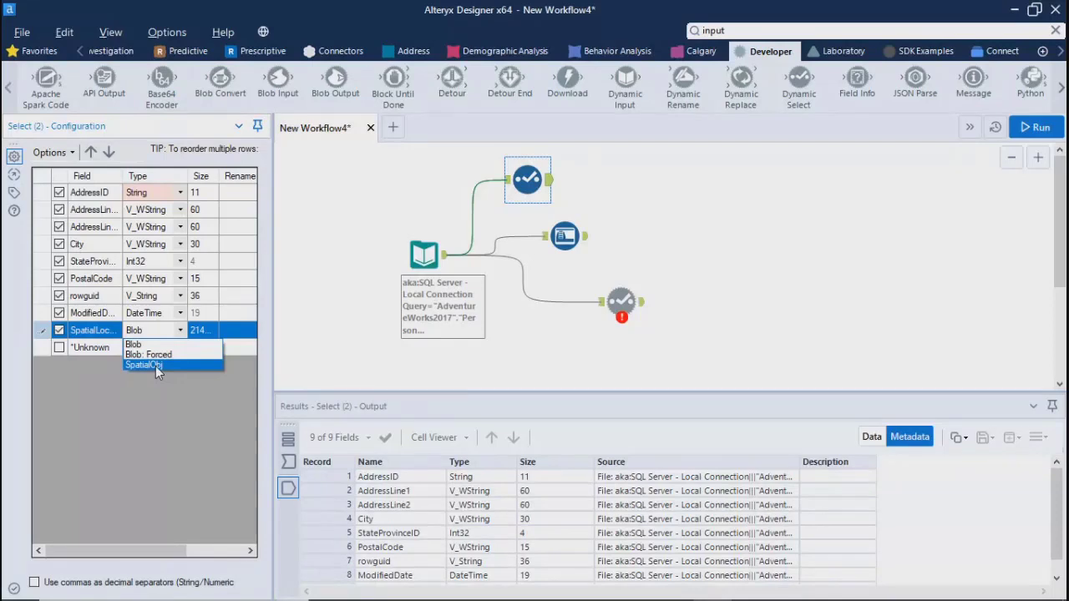
pyautogui.click(374, 337)
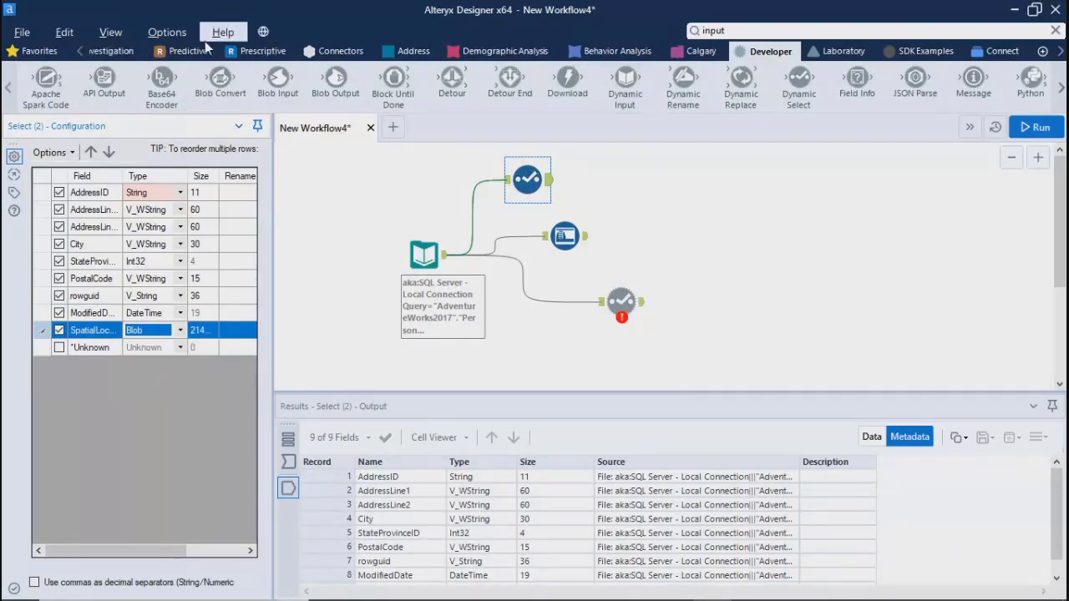
pyautogui.click(80, 51)
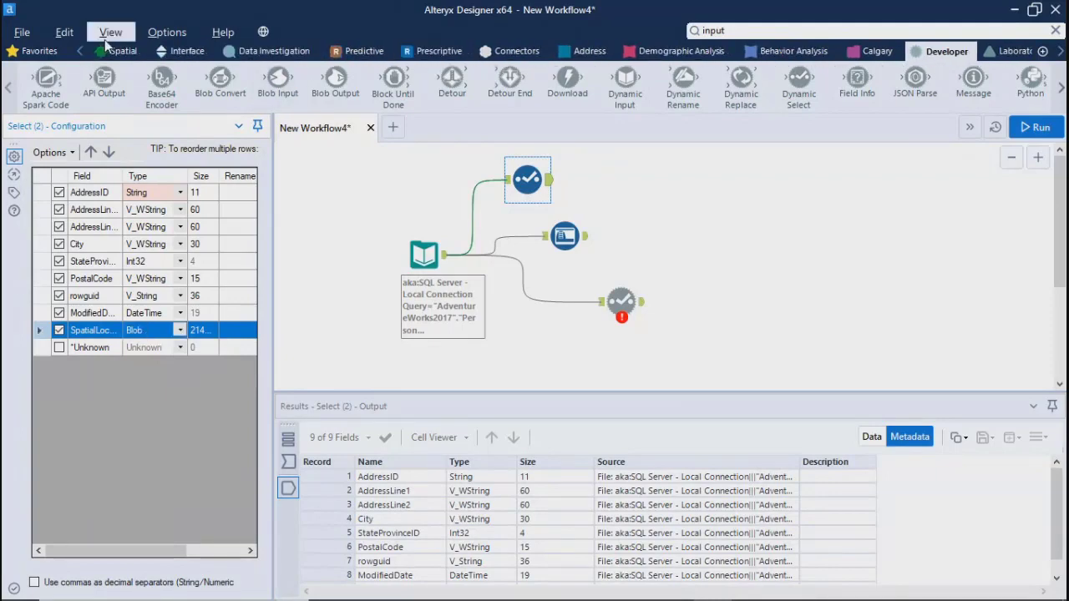
pyautogui.click(79, 51)
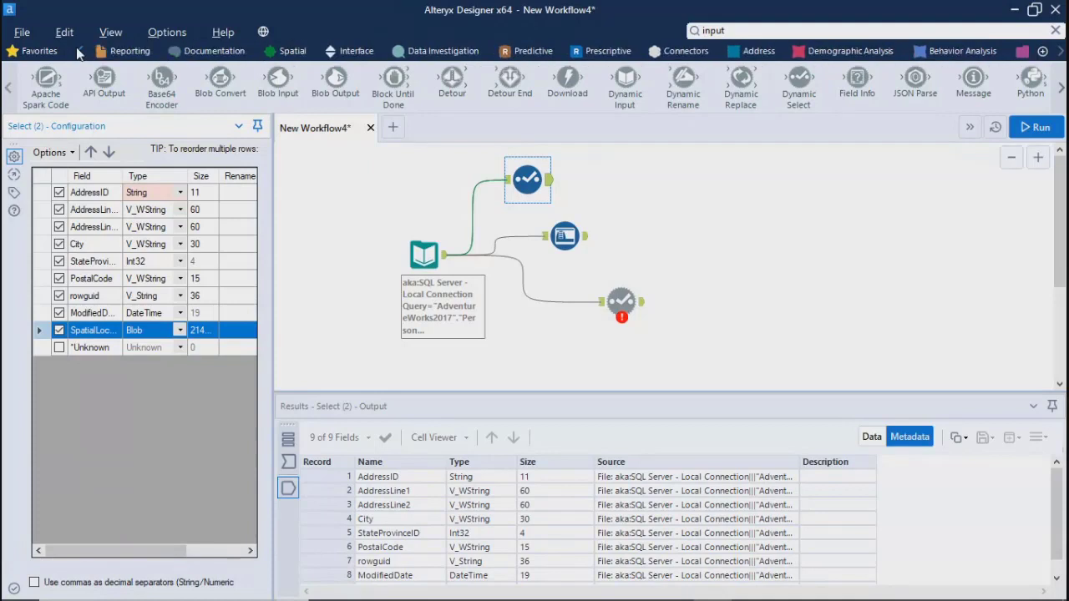
pyautogui.click(80, 51)
# Step: Examine the field types and sizes in the Auto Field tool's output metadata, through to SpatialLocation
pyautogui.click(566, 236)
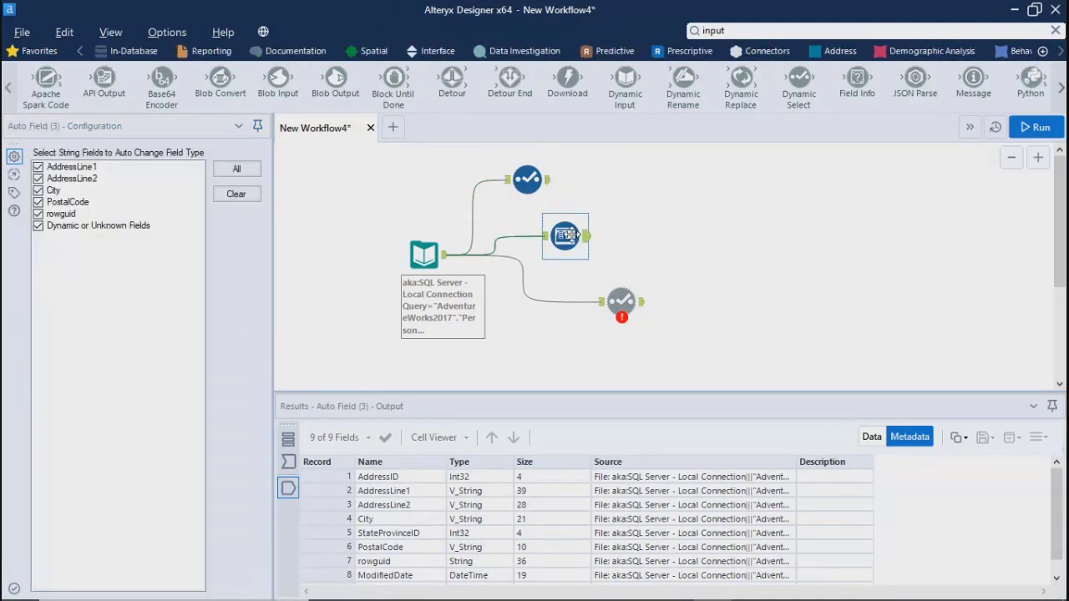
pyautogui.scroll(-1, 459, 537)
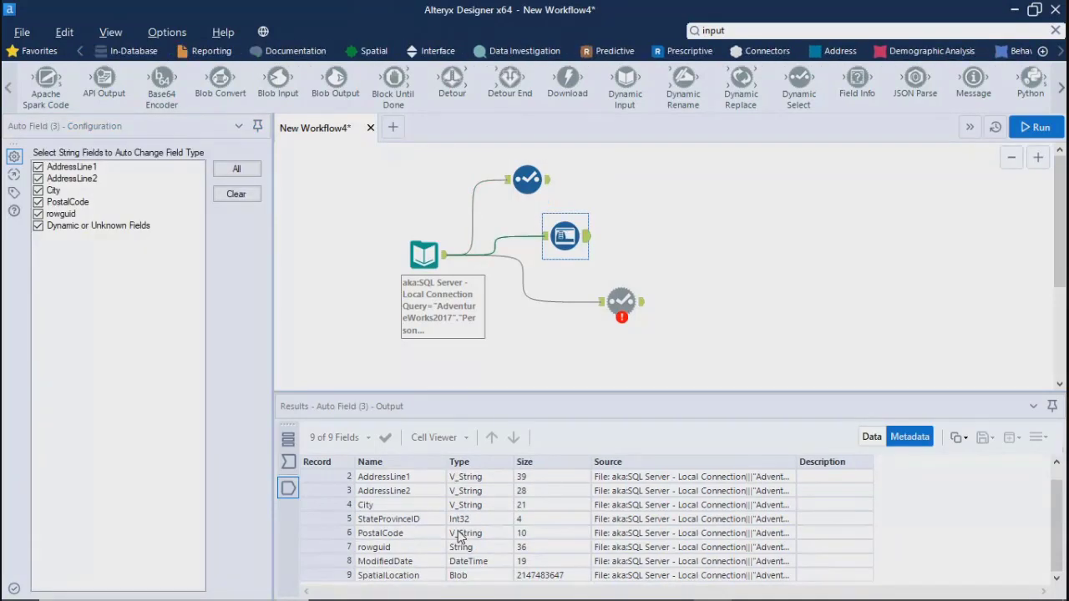
pyautogui.scroll(1, 458, 536)
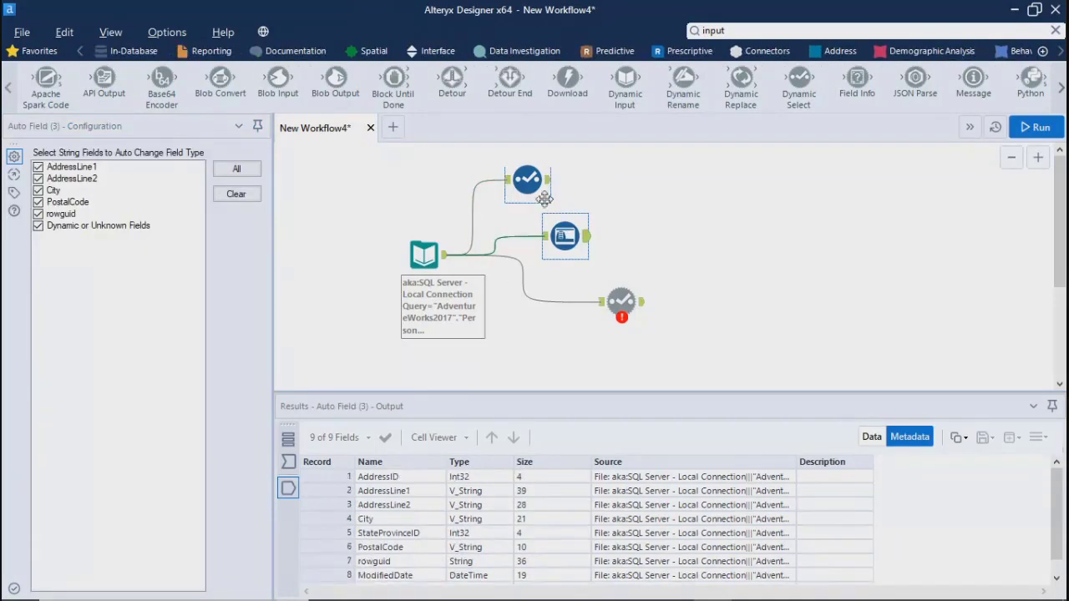
# Step: Insert a second Select tool on the connection between Input Data and Dynamic Select
pyautogui.click(146, 52)
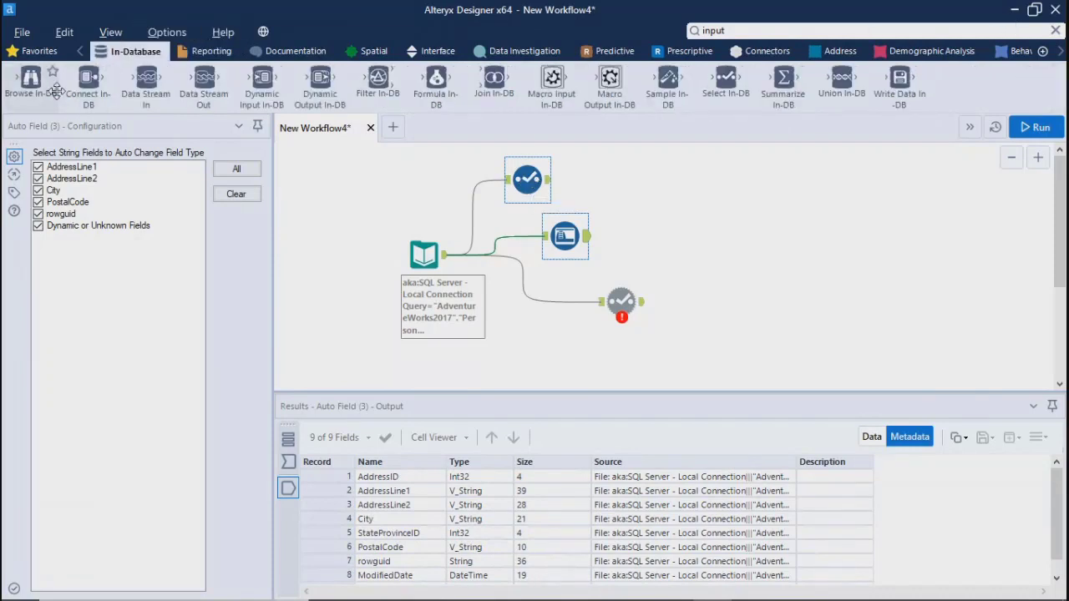
pyautogui.click(38, 51)
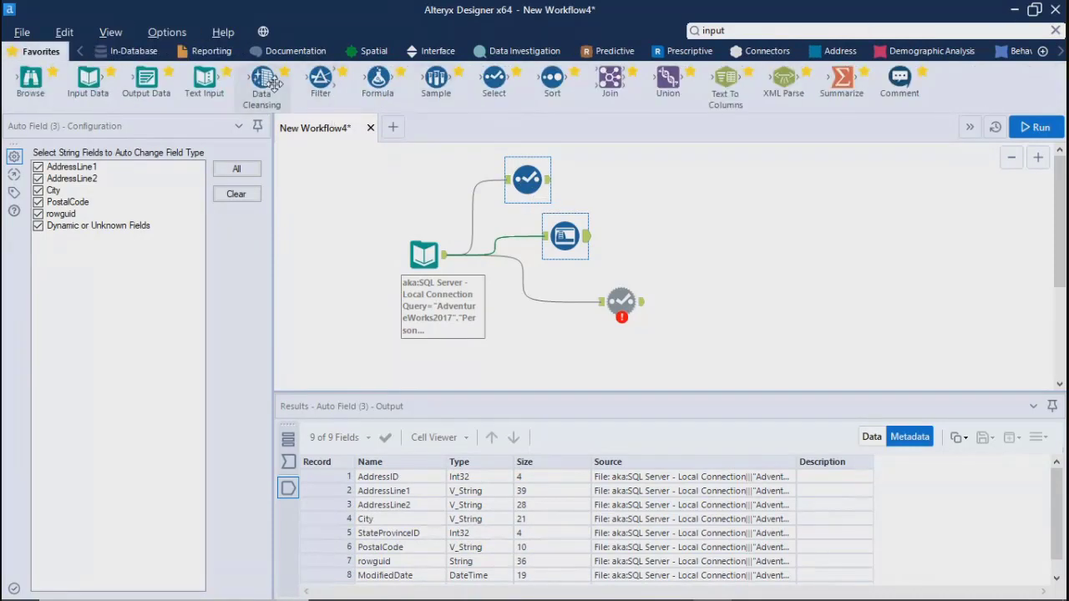
pyautogui.moveTo(493, 81); pyautogui.dragTo(527, 291)
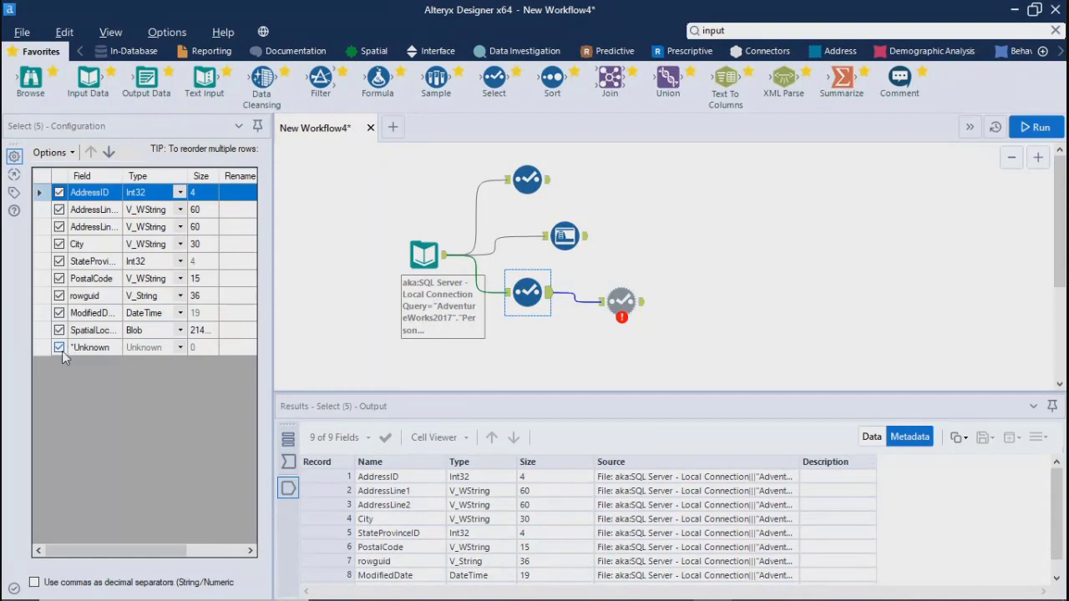
# Step: In the new Select tool, deselect *Unknown and change the SpatialLocation field's type to SpatialObj
pyautogui.click(59, 347)
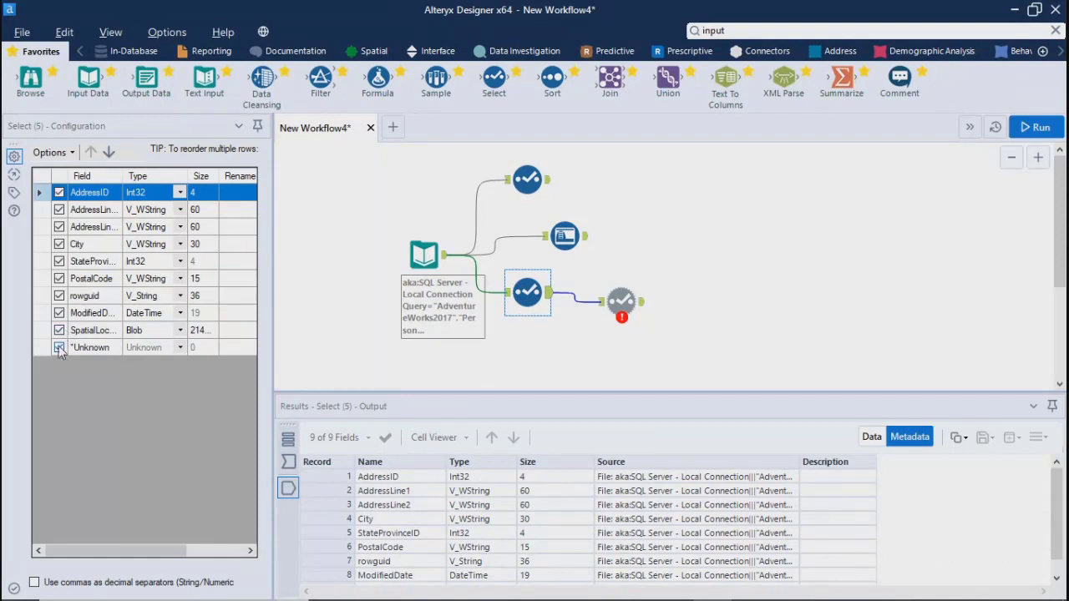
pyautogui.click(180, 331)
pyautogui.click(146, 365)
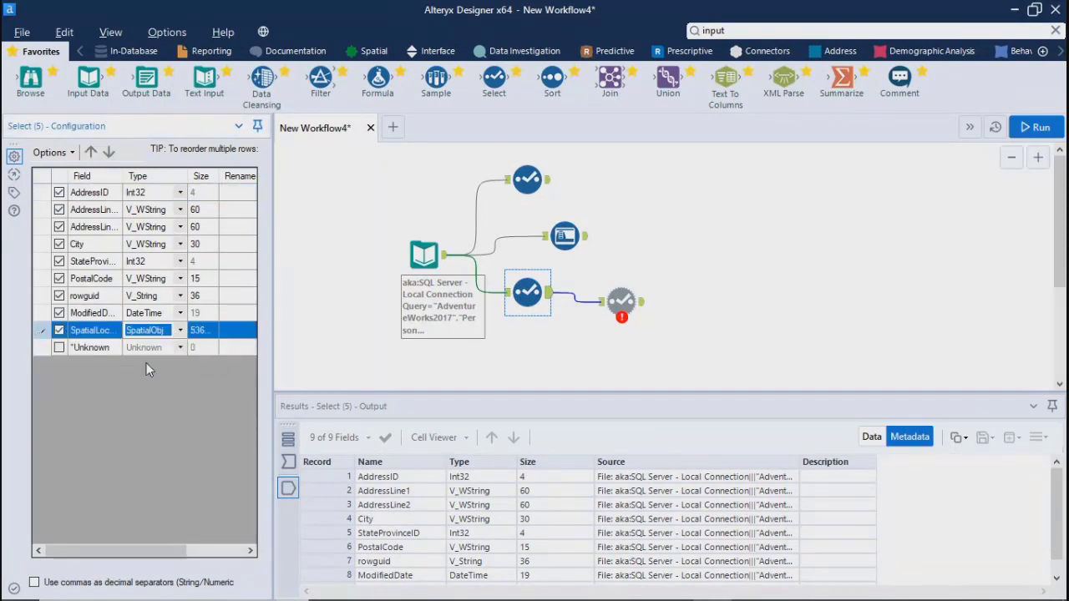
pyautogui.click(318, 344)
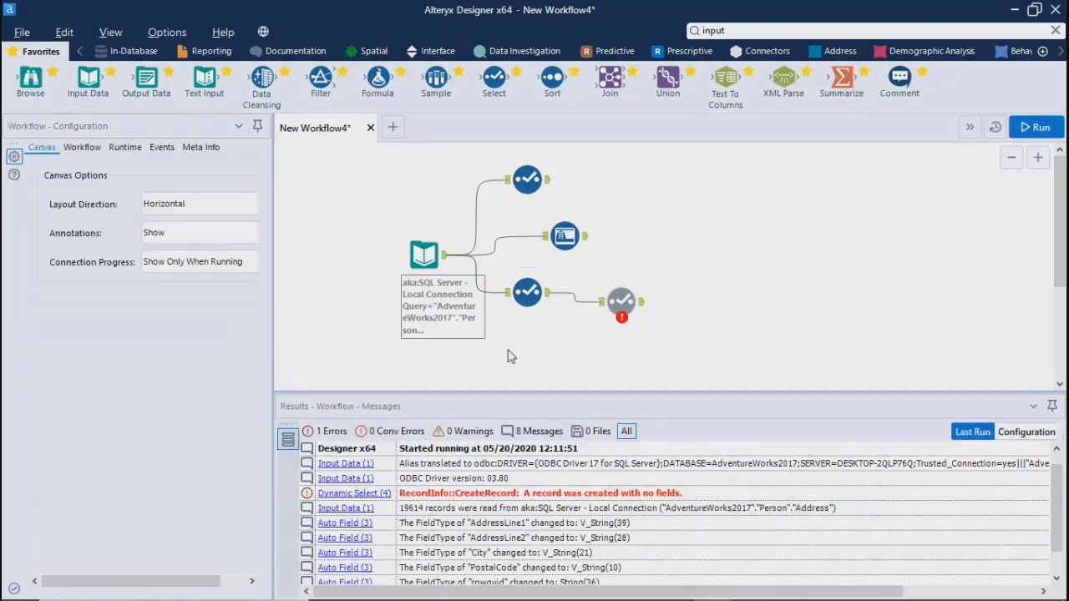
# Step: Switch the Dynamic Select tool to Select Field Types with only the spatial type selected, and run the workflow
pyautogui.click(622, 301)
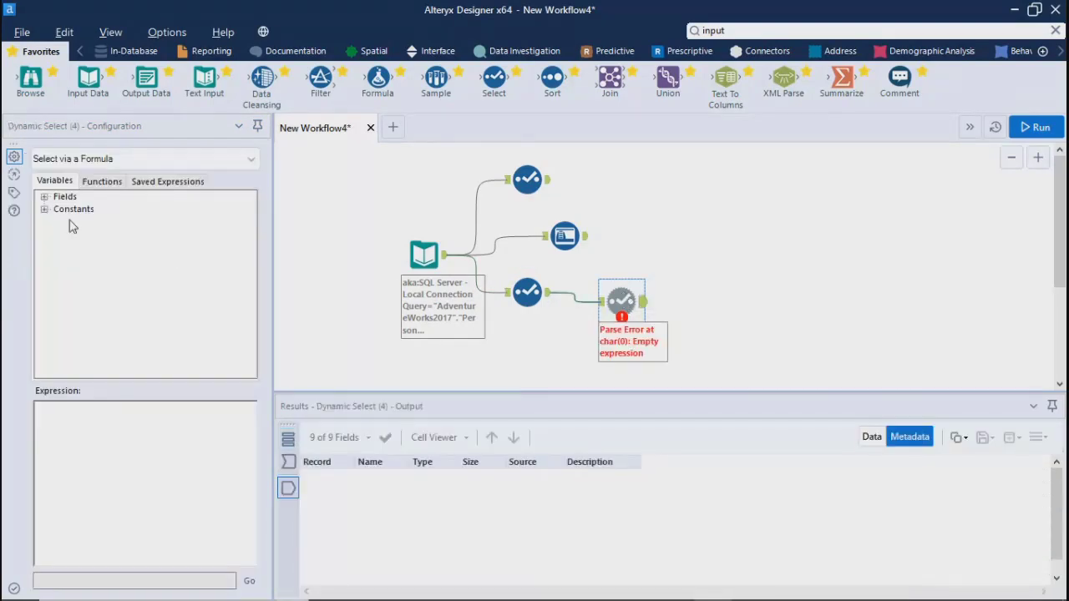
pyautogui.click(112, 160)
pyautogui.click(83, 181)
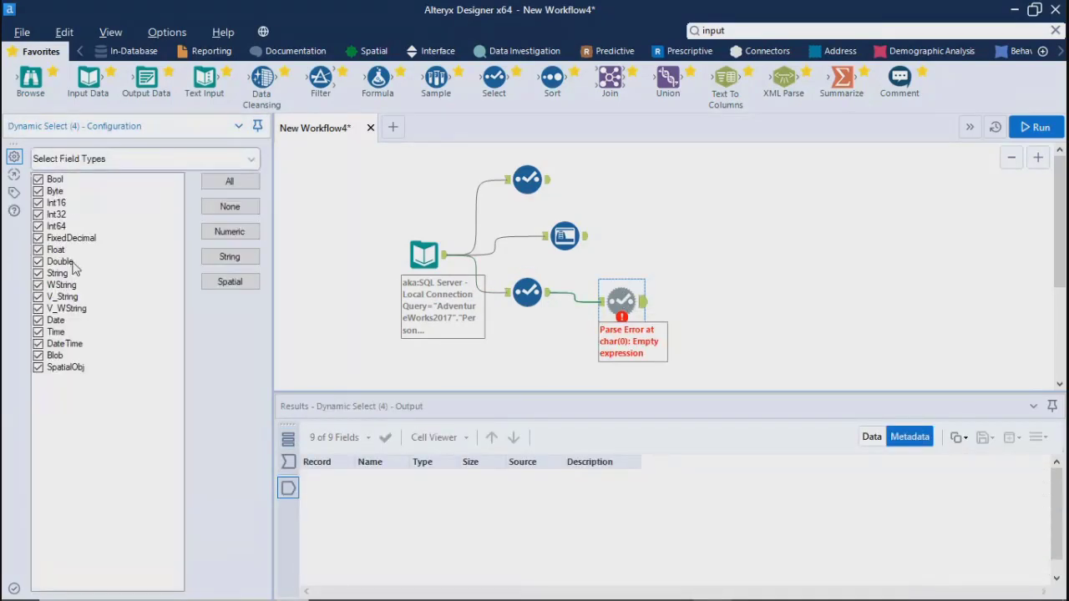
pyautogui.click(228, 281)
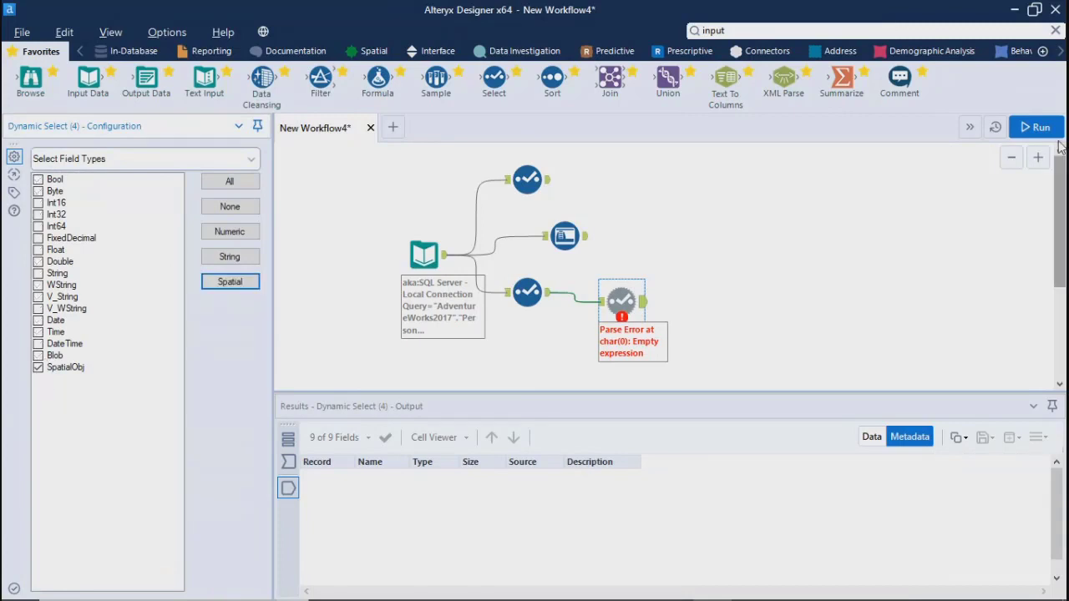
pyautogui.click(1029, 130)
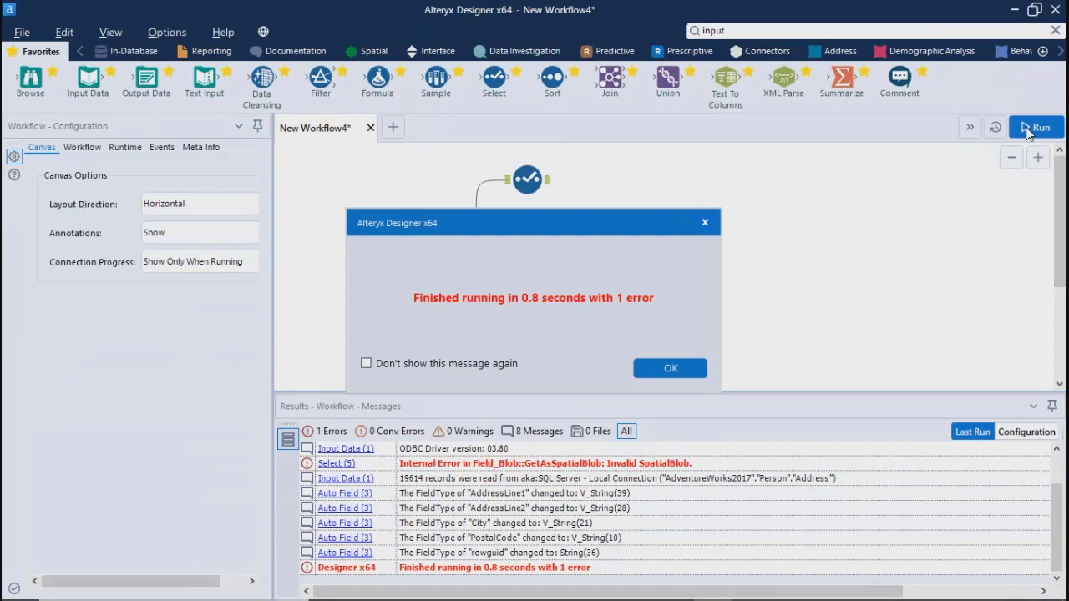
pyautogui.click(670, 368)
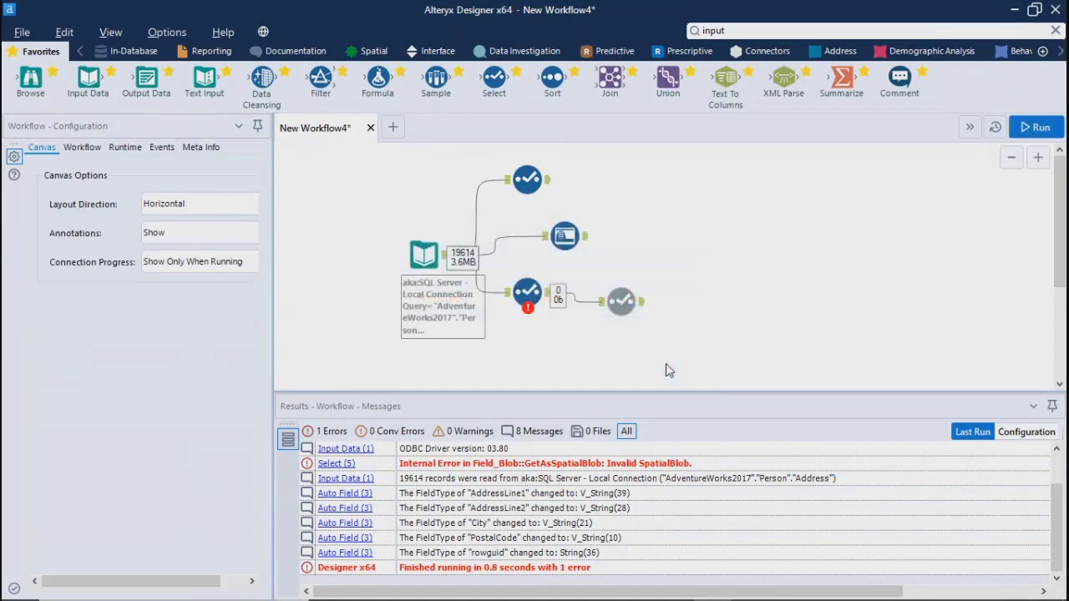
# Step: Review the new Select tool's run messages and SpatialLocation type options, and check the Dynamic Select tool's messages
pyautogui.click(520, 290)
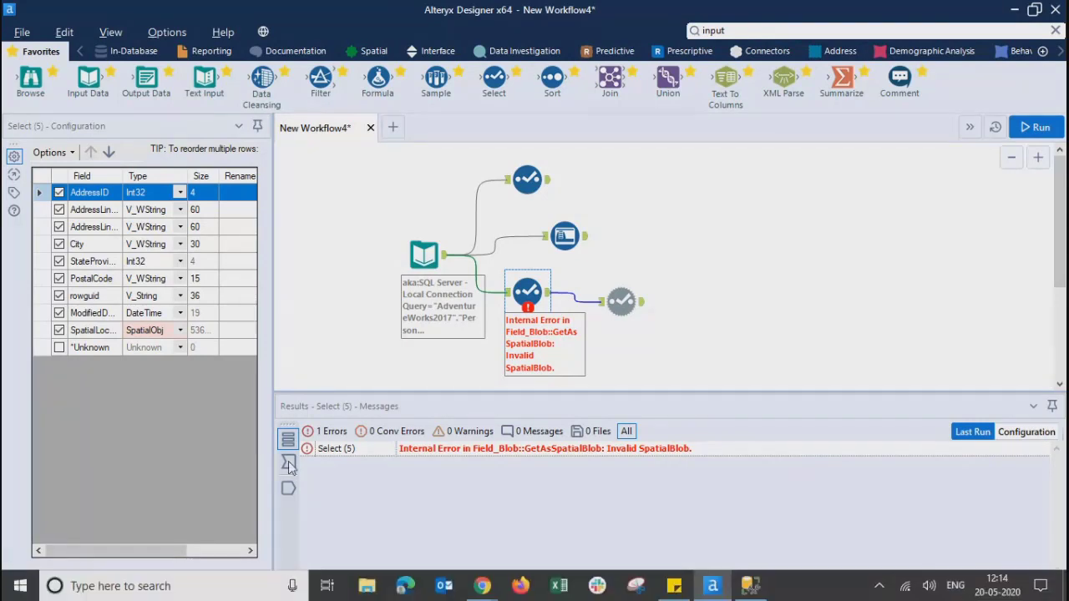
pyautogui.click(180, 330)
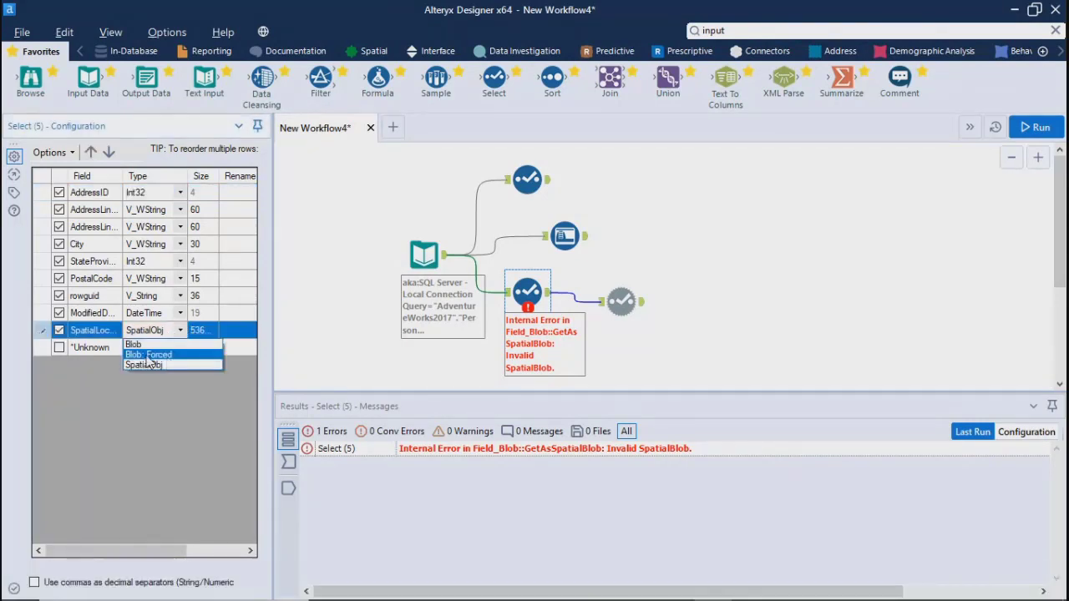
pyautogui.click(522, 292)
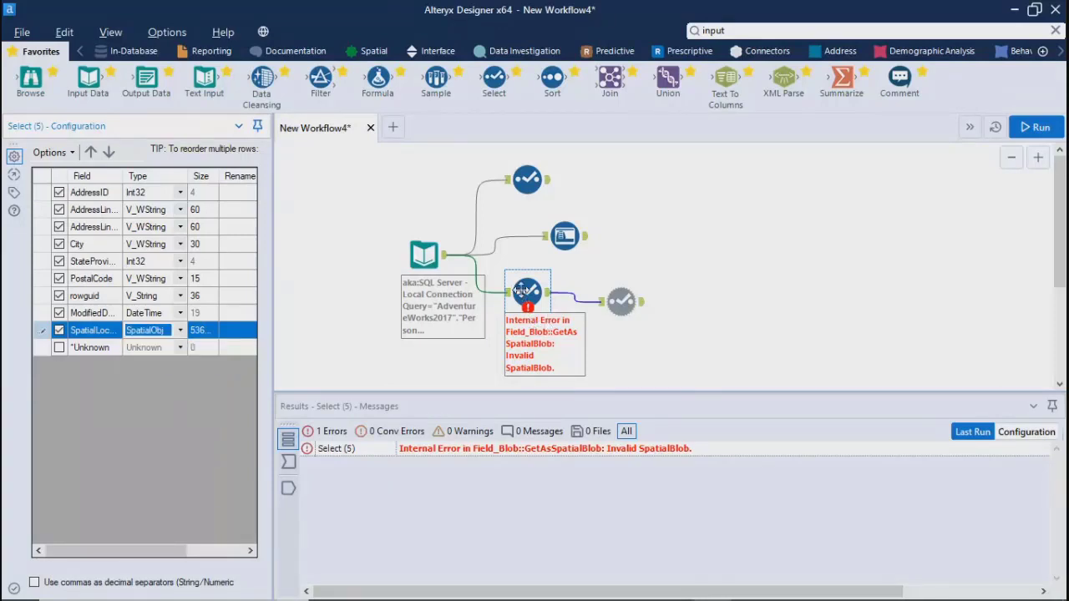
pyautogui.click(622, 303)
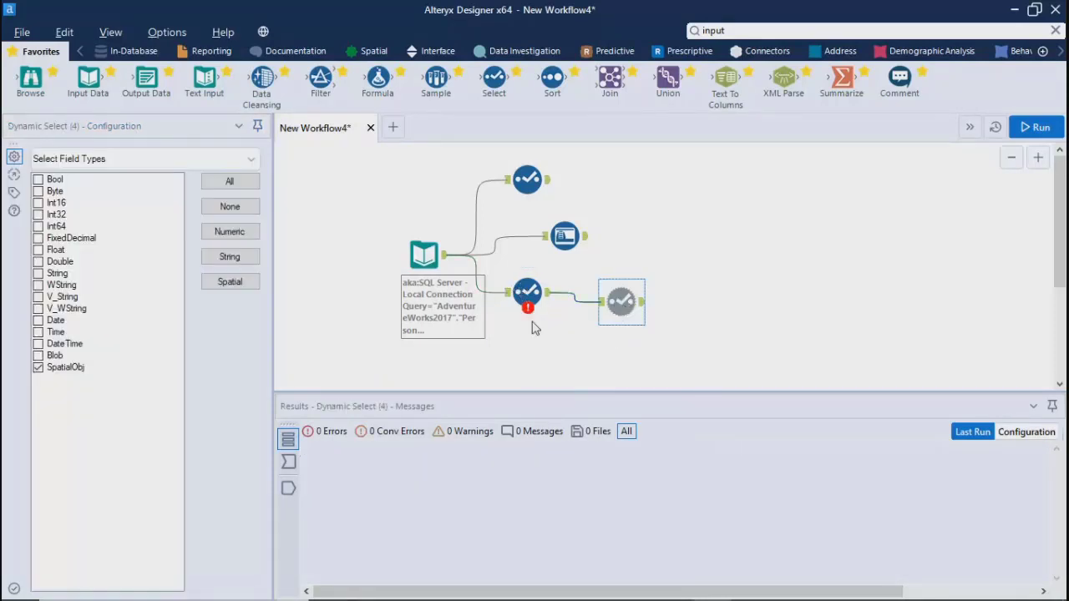
pyautogui.click(528, 297)
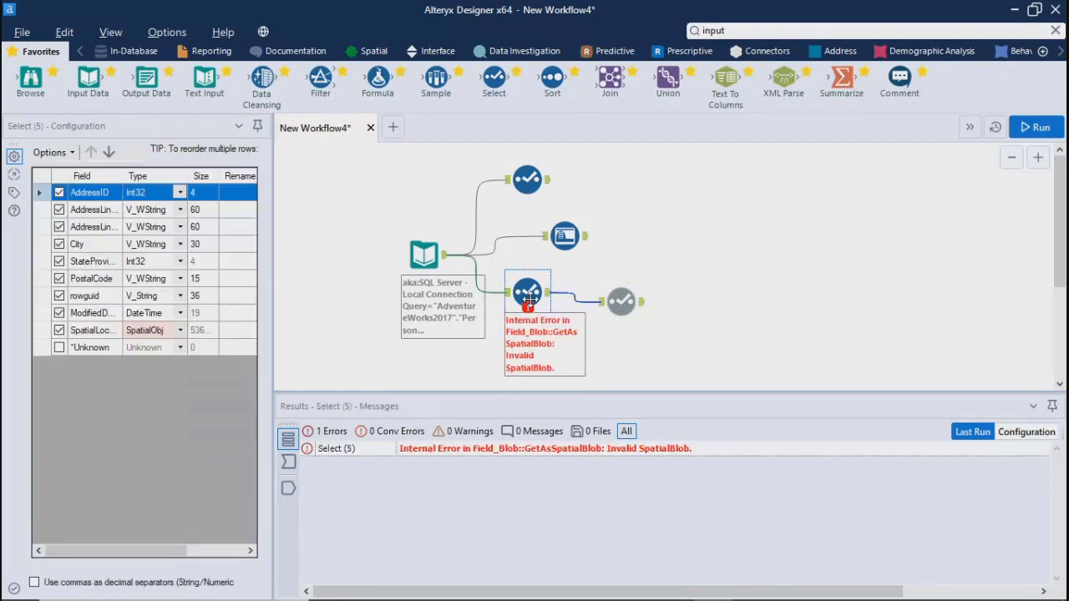
# Step: Set the SpatialLocation field's type to Blob in the Select tool feeding Dynamic Select
pyautogui.click(144, 334)
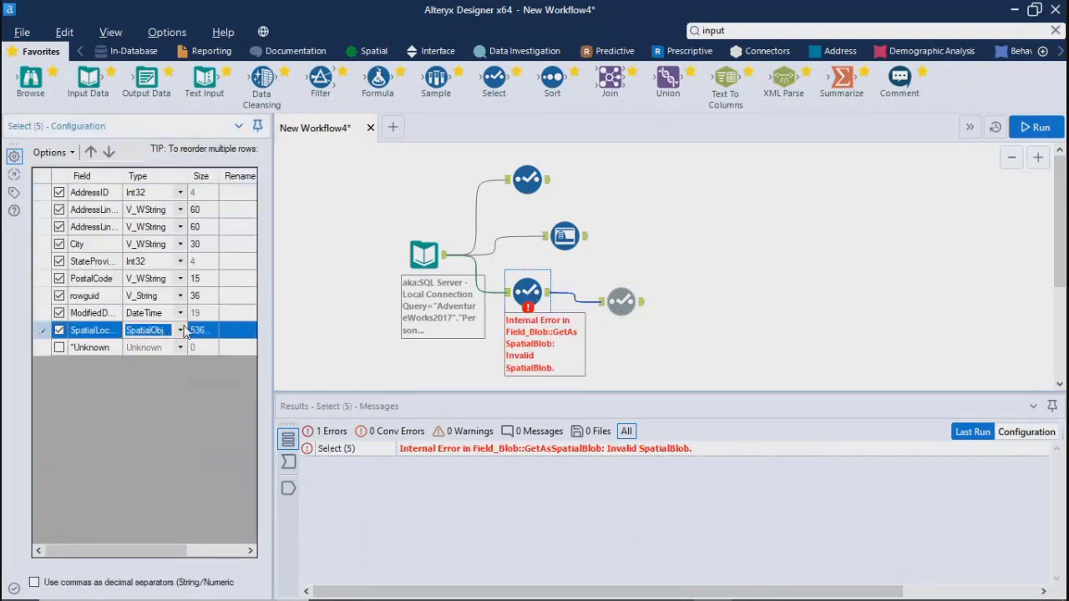
pyautogui.click(180, 330)
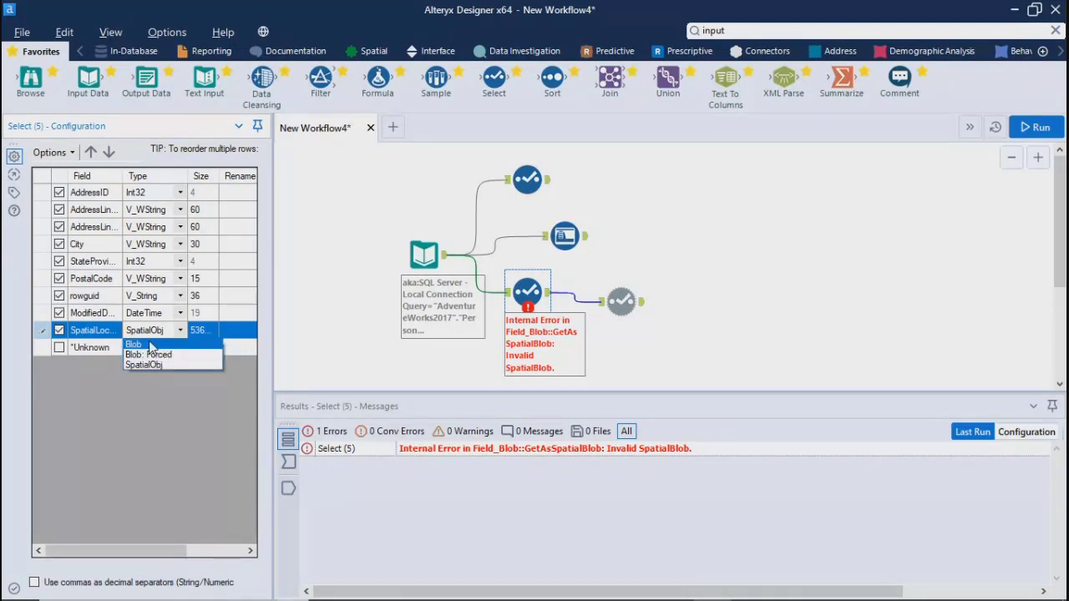
pyautogui.click(150, 346)
pyautogui.click(422, 364)
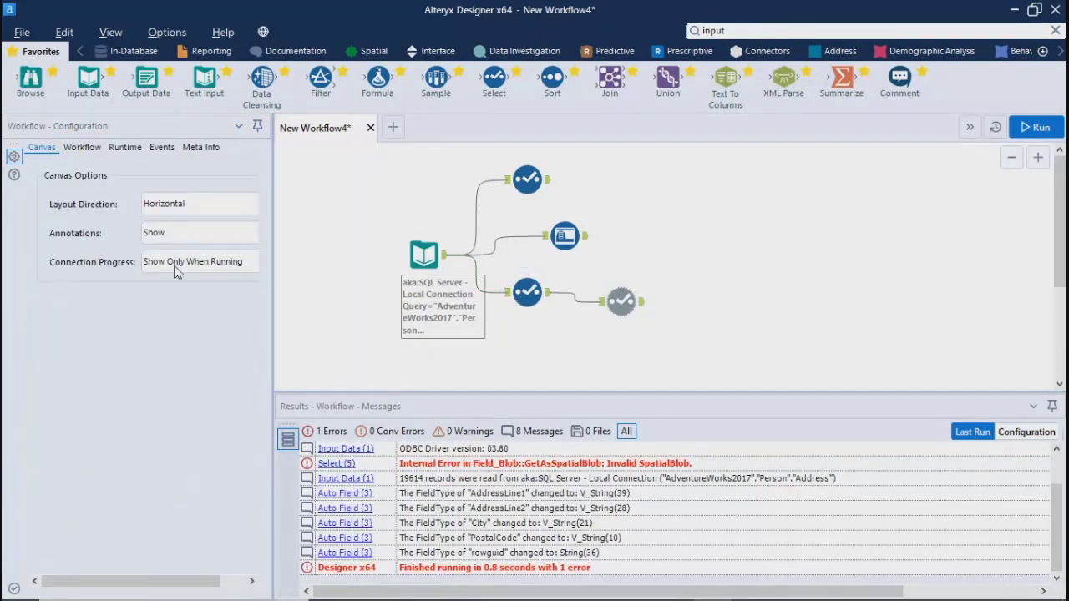
pyautogui.click(528, 290)
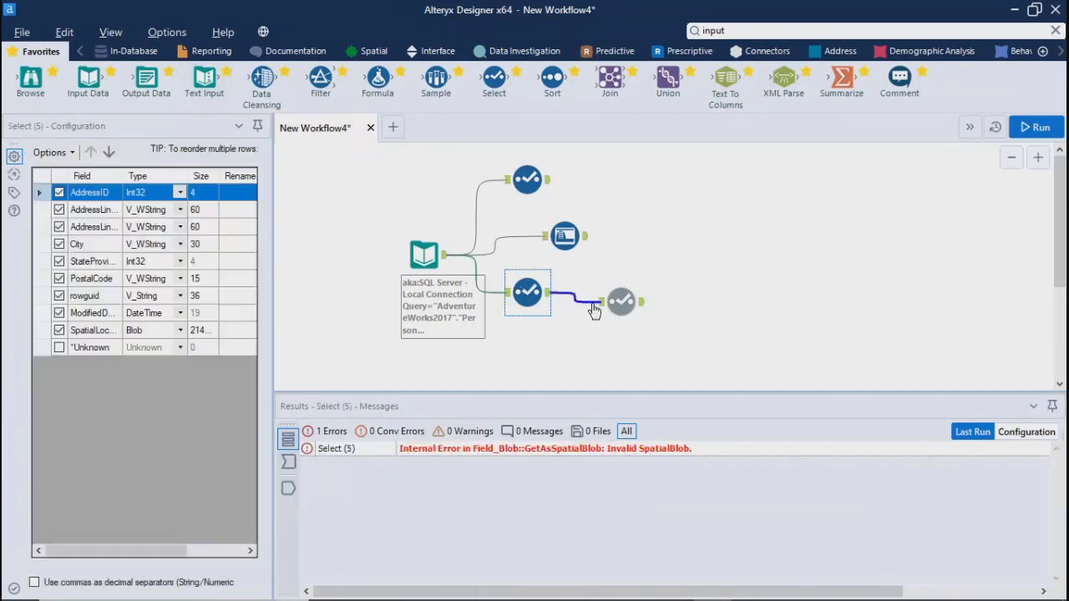
# Step: Select all field types in the Dynamic Select tool and run the workflow
pyautogui.click(620, 302)
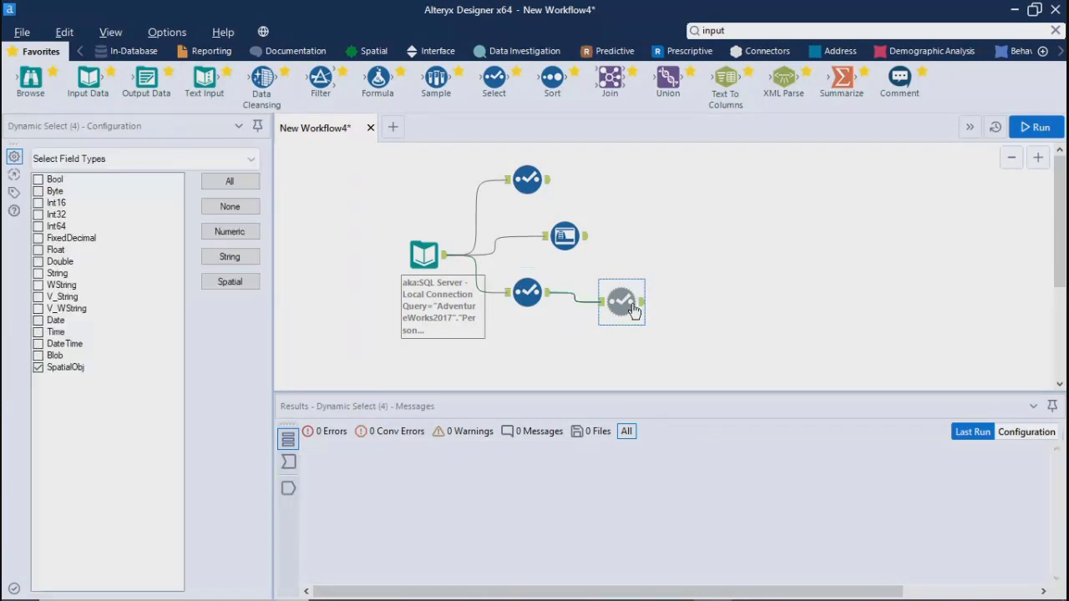
pyautogui.click(39, 368)
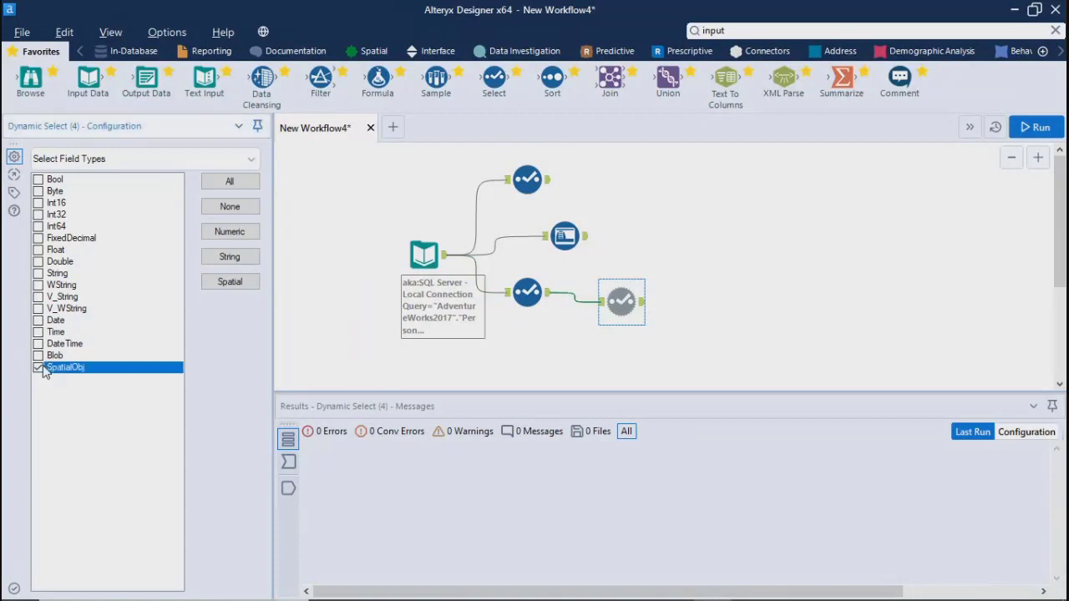
pyautogui.click(229, 182)
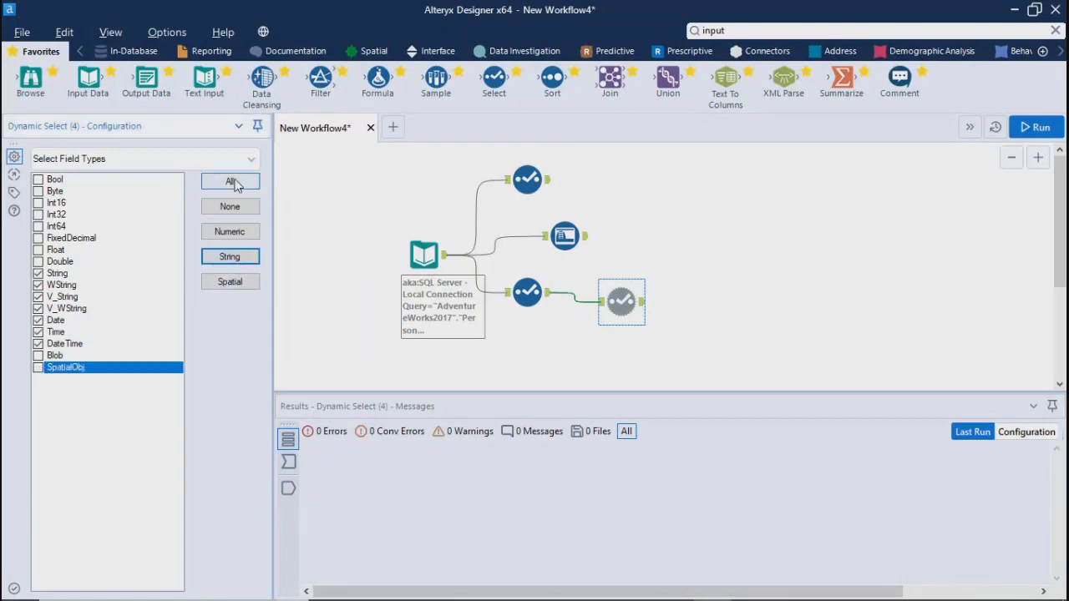
pyautogui.click(1035, 127)
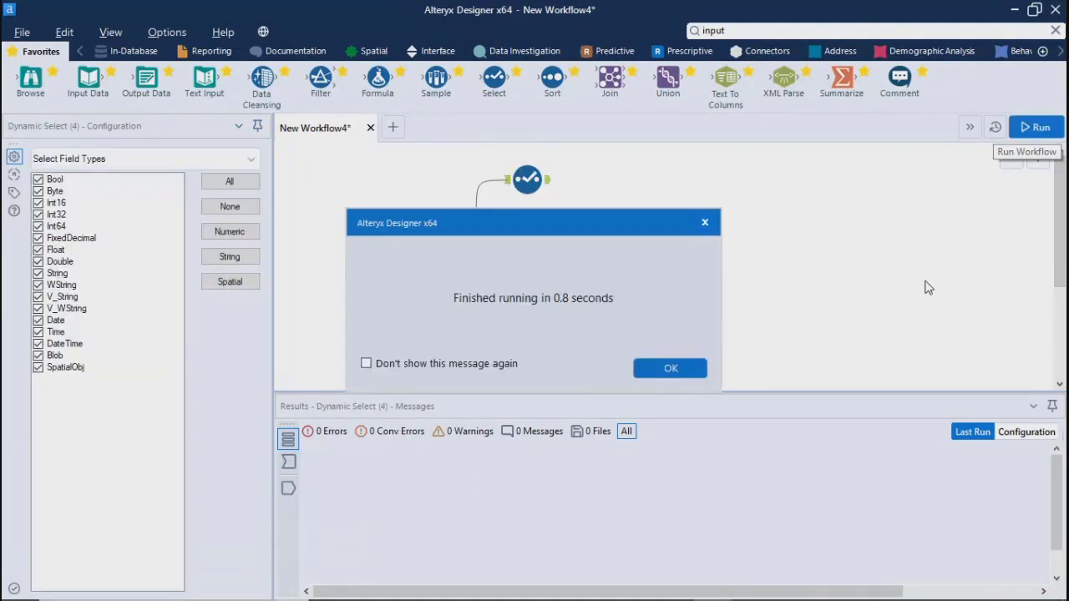
pyautogui.click(670, 370)
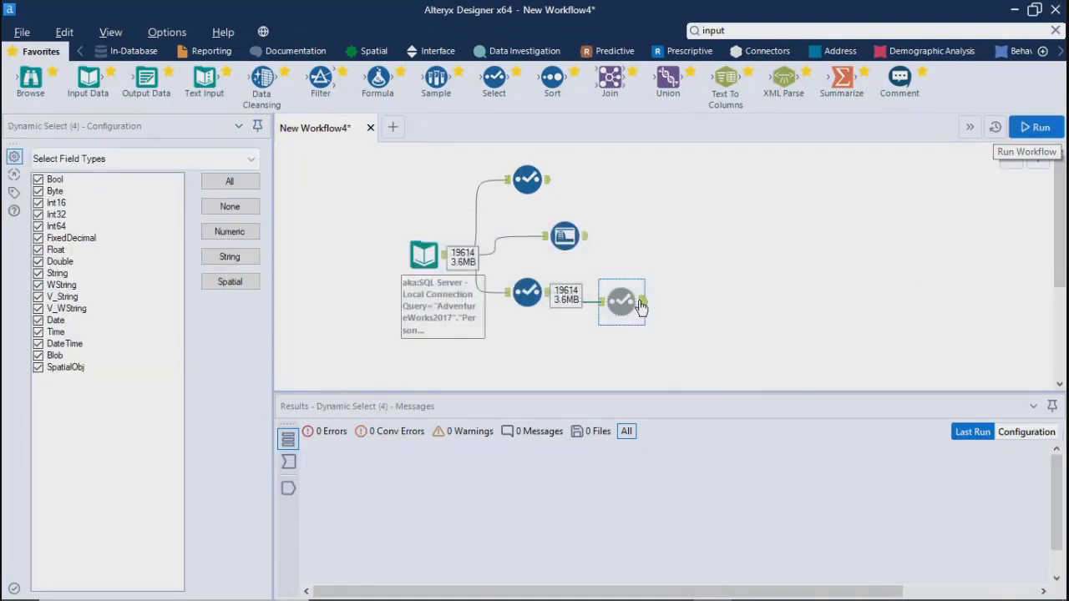
# Step: Enlarge the results area and compare the Dynamic Select tool's output metadata with that of the original Select tool
pyautogui.click(641, 304)
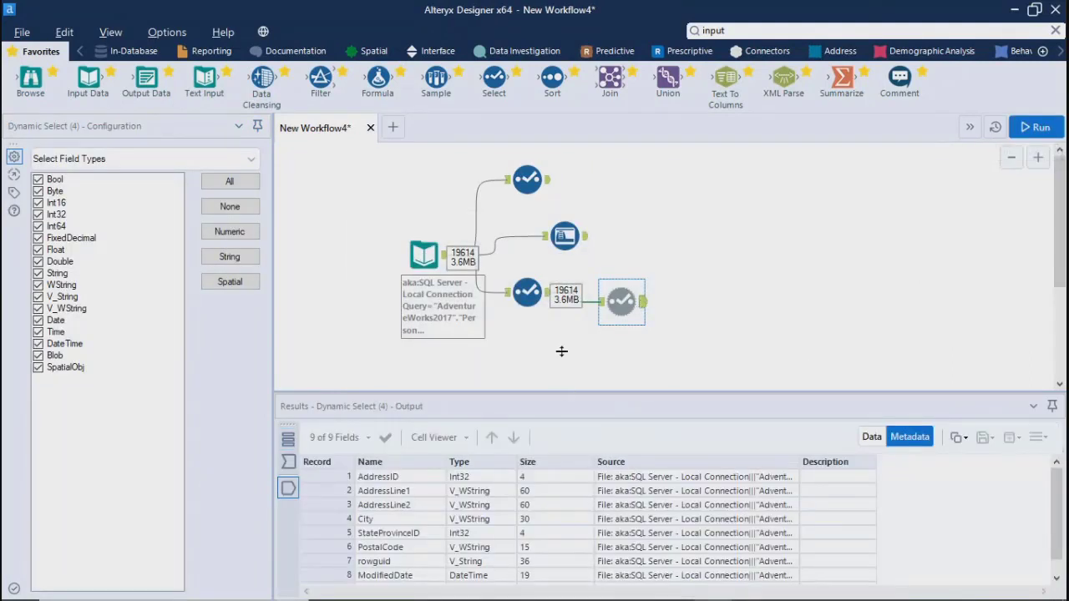
pyautogui.moveTo(561, 352); pyautogui.dragTo(561, 346)
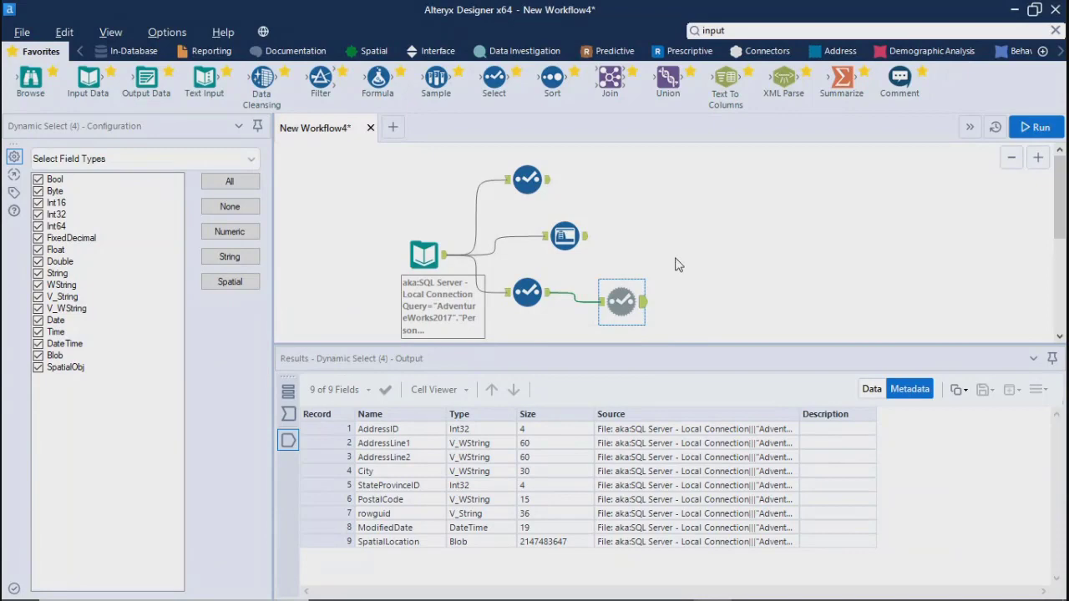
pyautogui.click(522, 179)
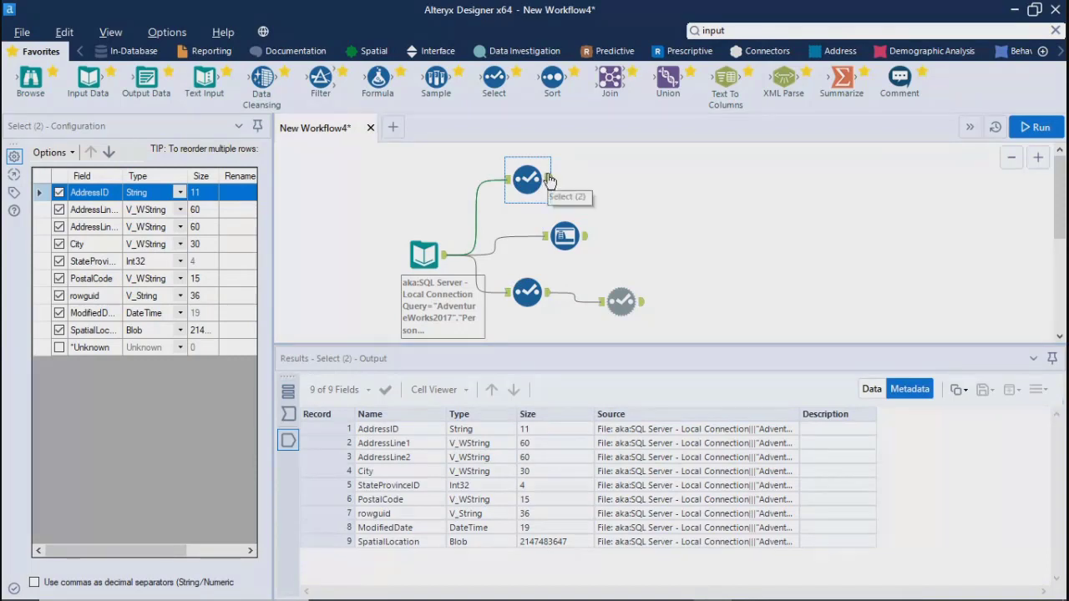
# Step: Compare the output metadata of the Auto Field and Dynamic Select tools, and the lower Select tool's input and output metadata
pyautogui.click(566, 238)
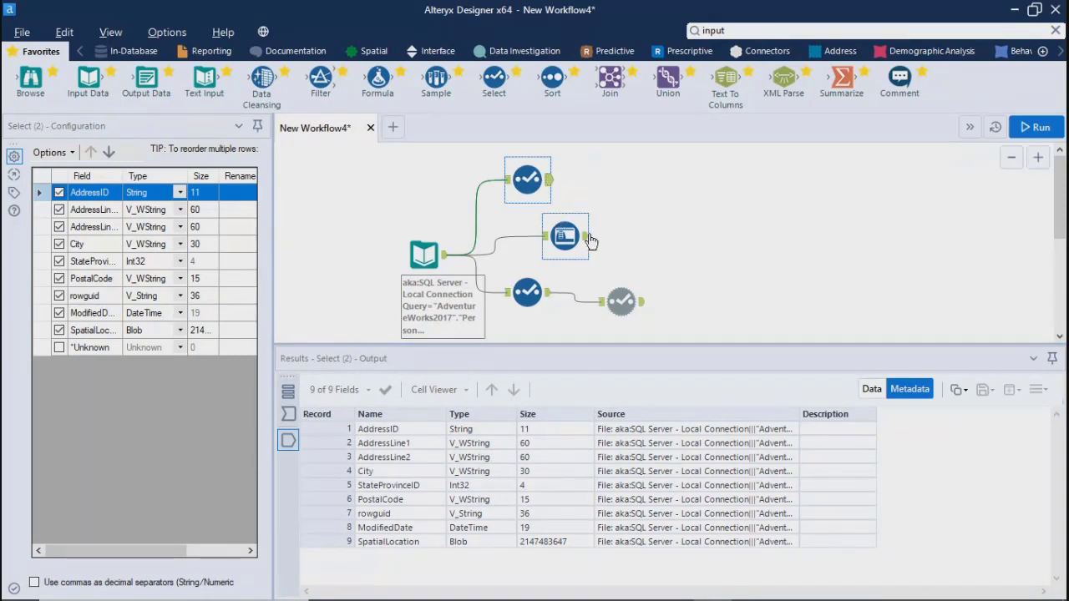
pyautogui.click(548, 299)
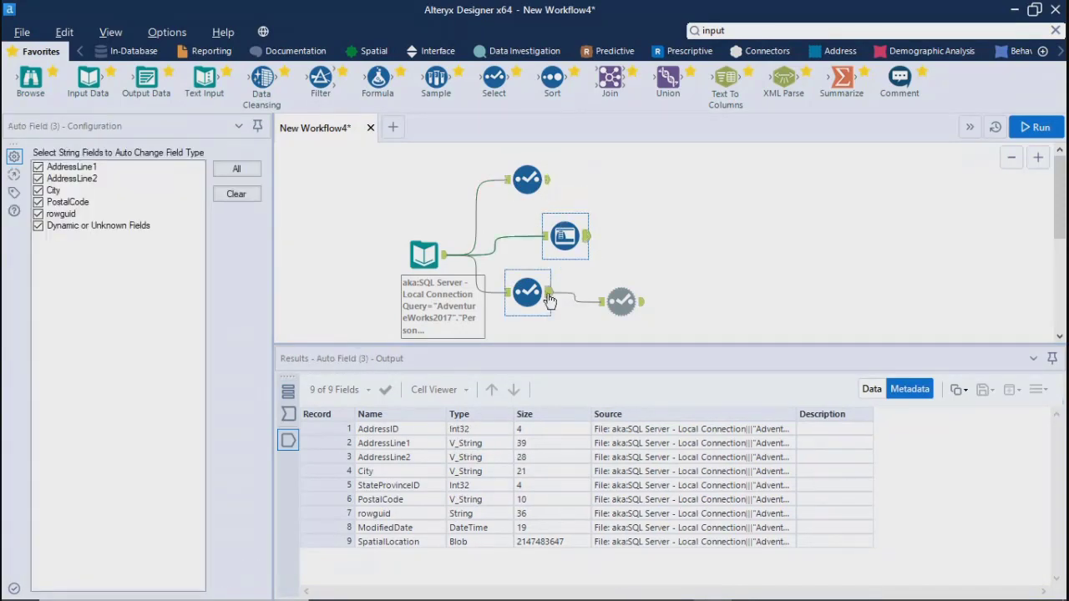
pyautogui.click(625, 302)
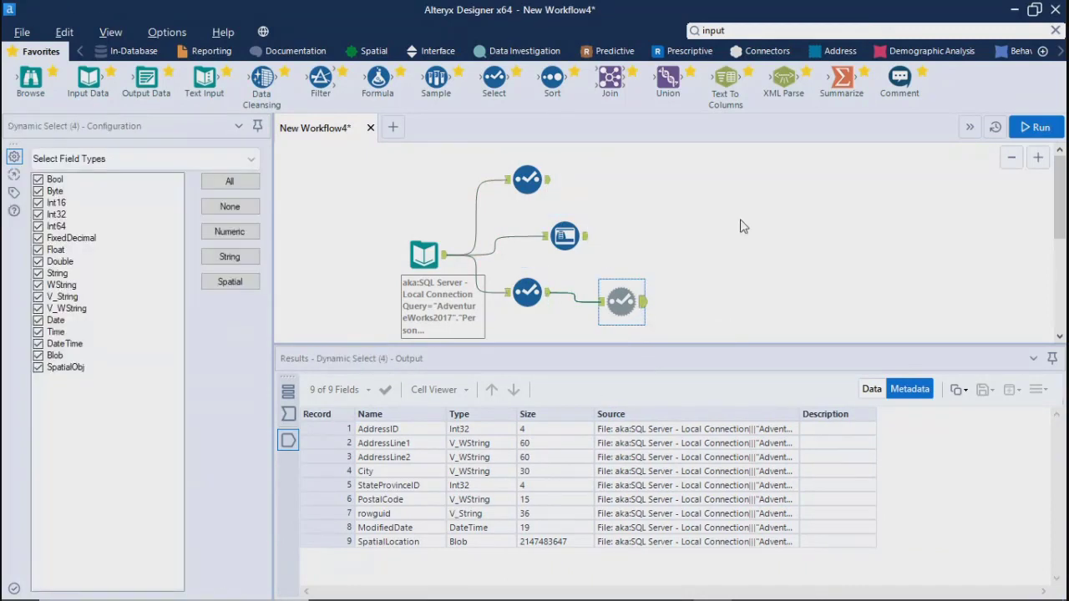
pyautogui.click(511, 299)
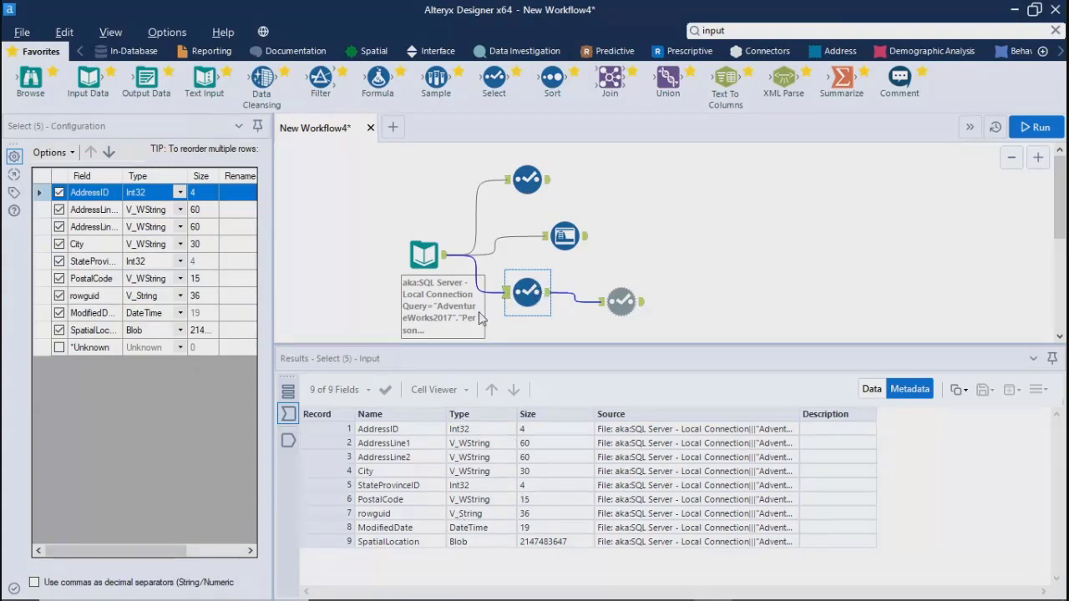
pyautogui.click(547, 299)
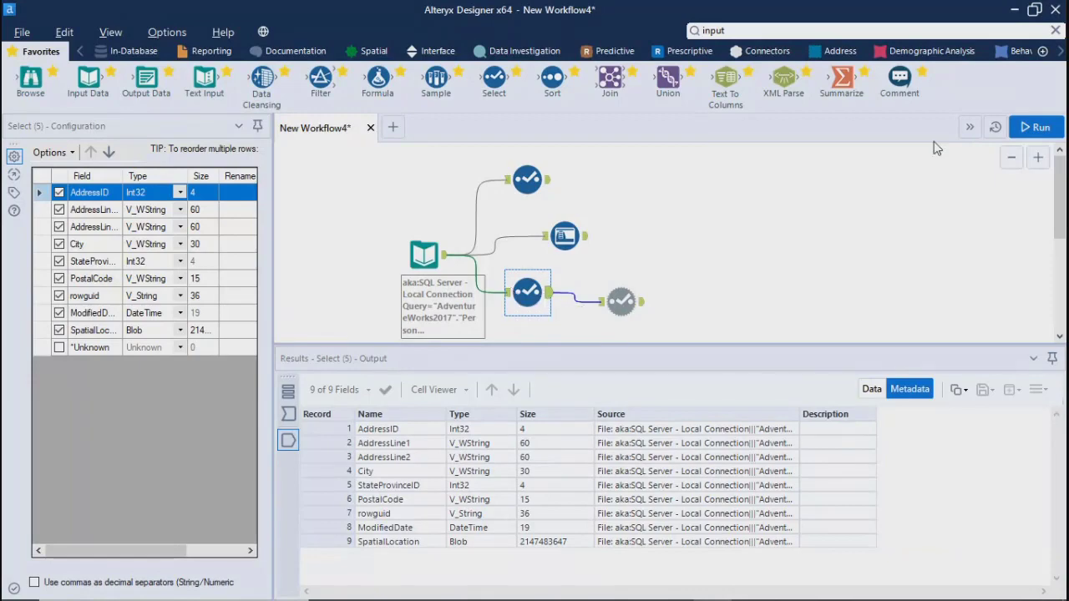
# Step: Rerun the workflow and check the lower Select tool's field types and sizes at its input and output
pyautogui.click(1035, 127)
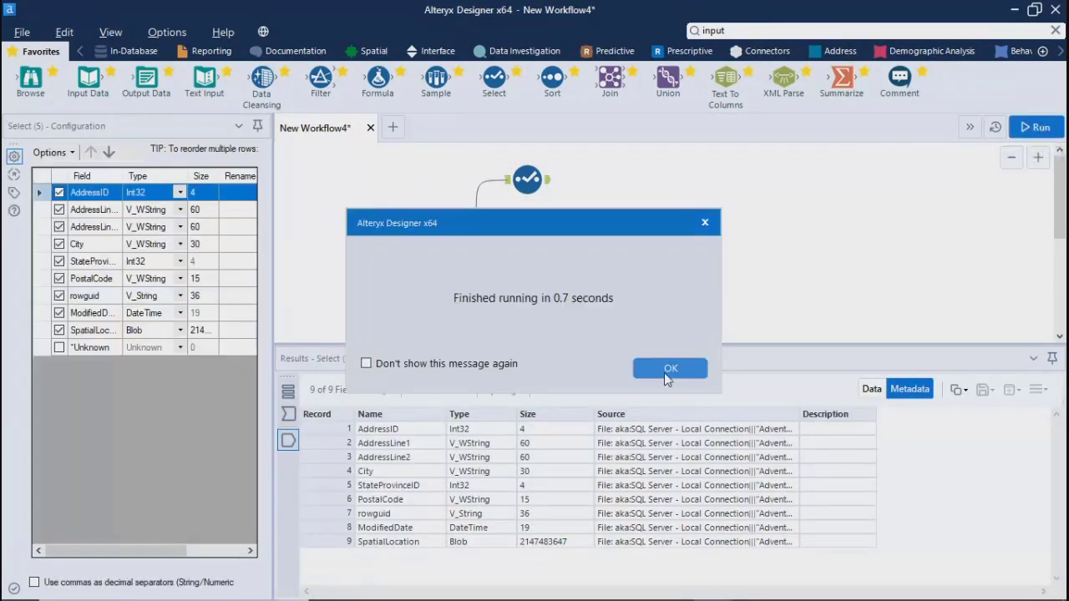
pyautogui.click(664, 372)
pyautogui.click(508, 293)
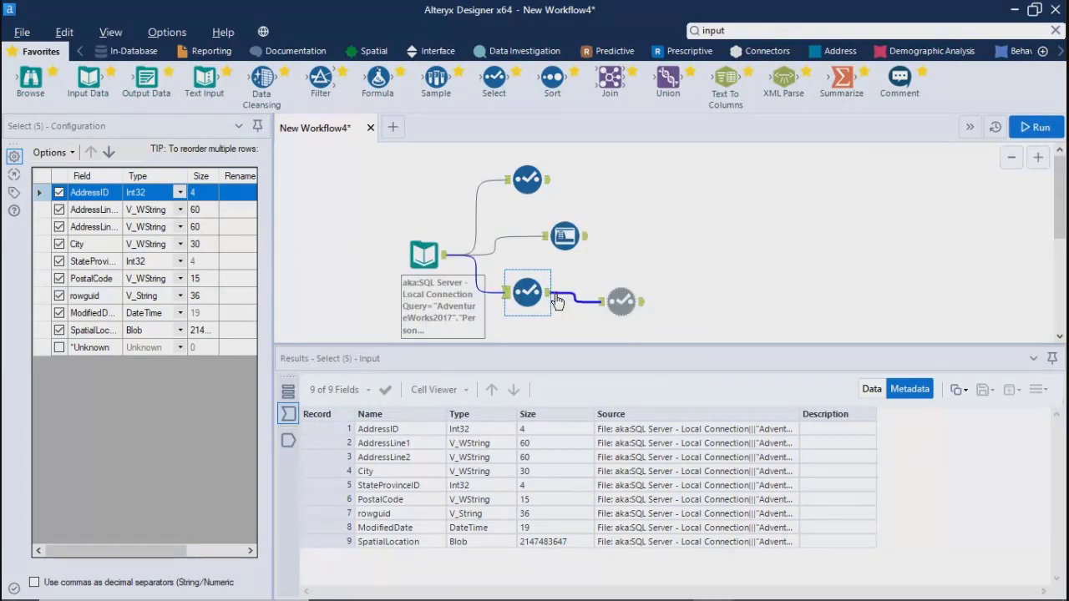
pyautogui.click(551, 297)
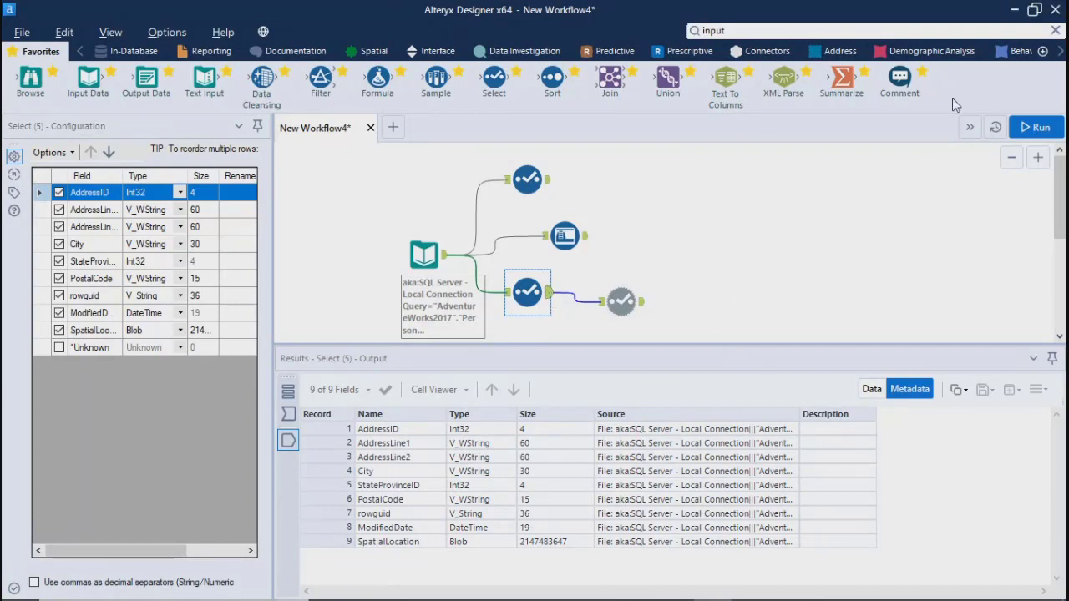
# Step: Create a new workflow, add an Input Data tool, and start a Microsoft Excel 1997-2003 (.xls) file connection
pyautogui.click(392, 128)
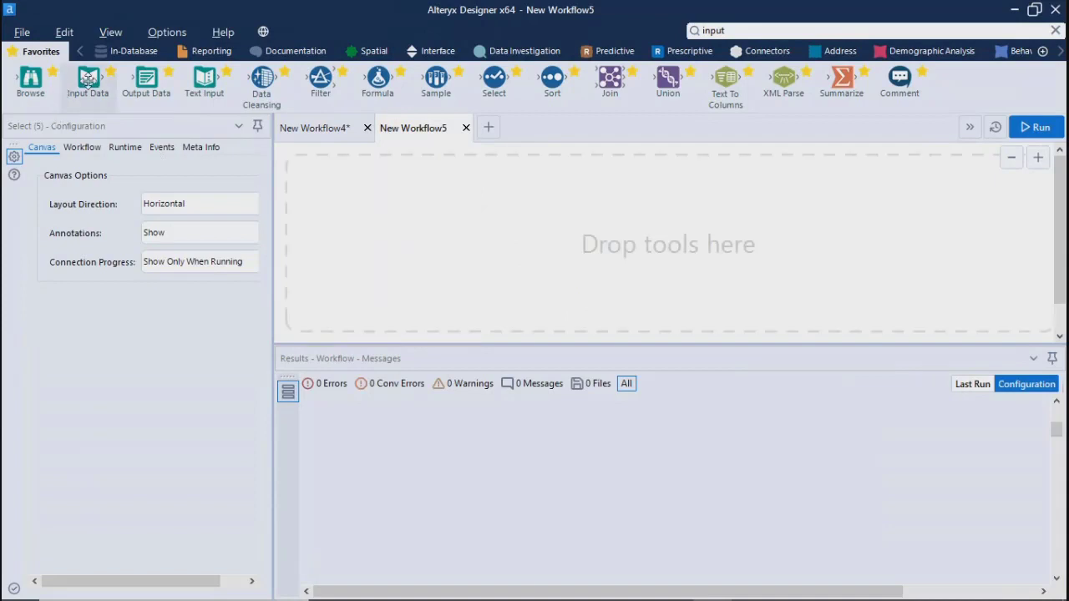
pyautogui.moveTo(88, 79); pyautogui.dragTo(370, 190)
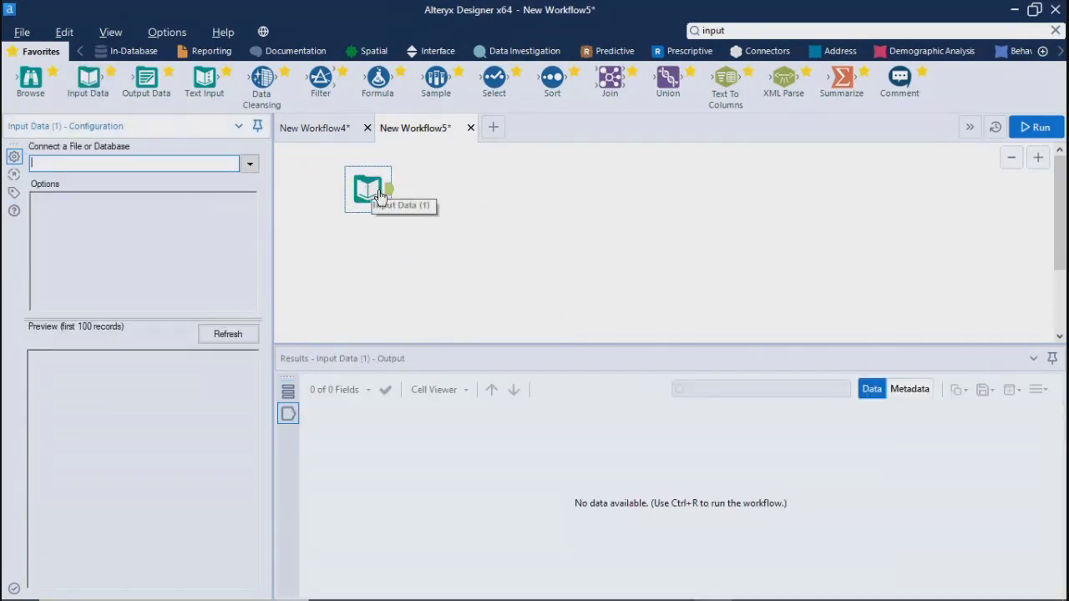
pyautogui.click(250, 163)
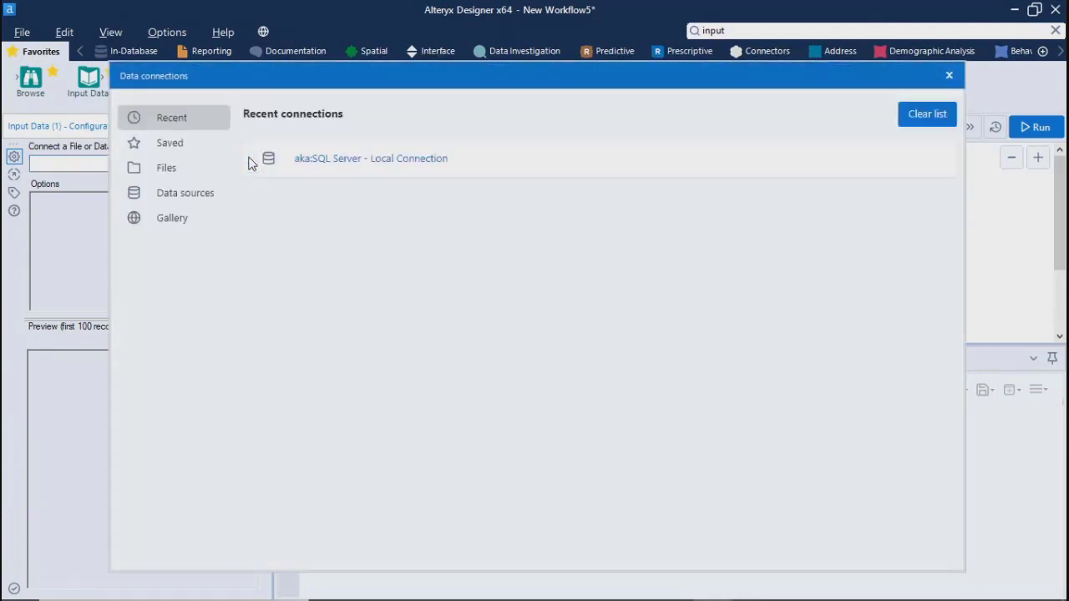
pyautogui.click(167, 171)
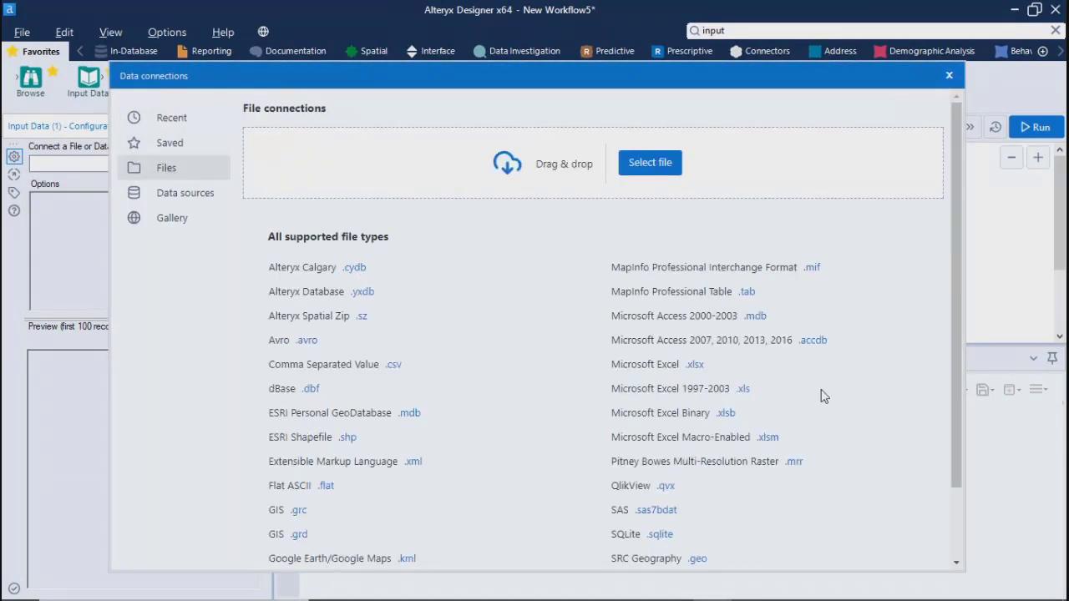
pyautogui.click(742, 390)
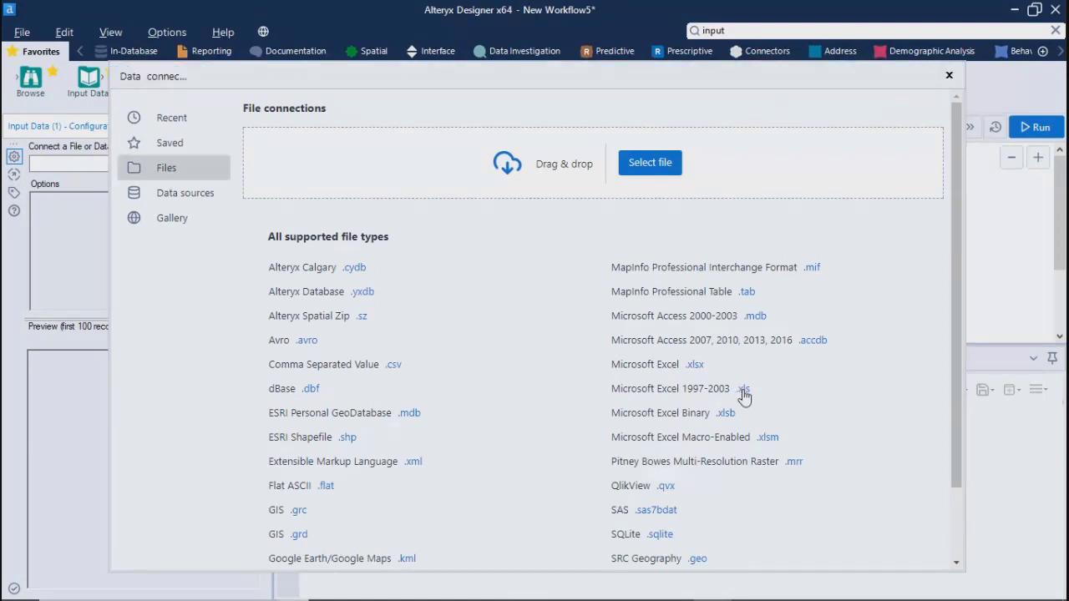
pyautogui.scroll(-3, 328, 312)
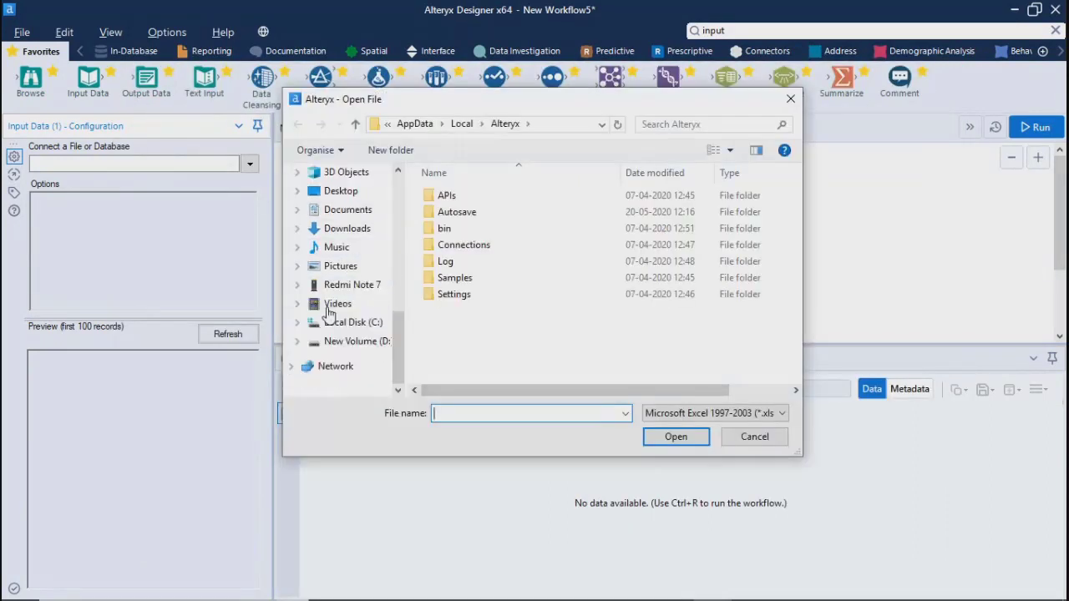
# Step: Browse from Documents to the My Tableau Repository\Datasources\2020.1\en_GB-EU folder
pyautogui.click(352, 210)
pyautogui.scroll(-5, 455, 359)
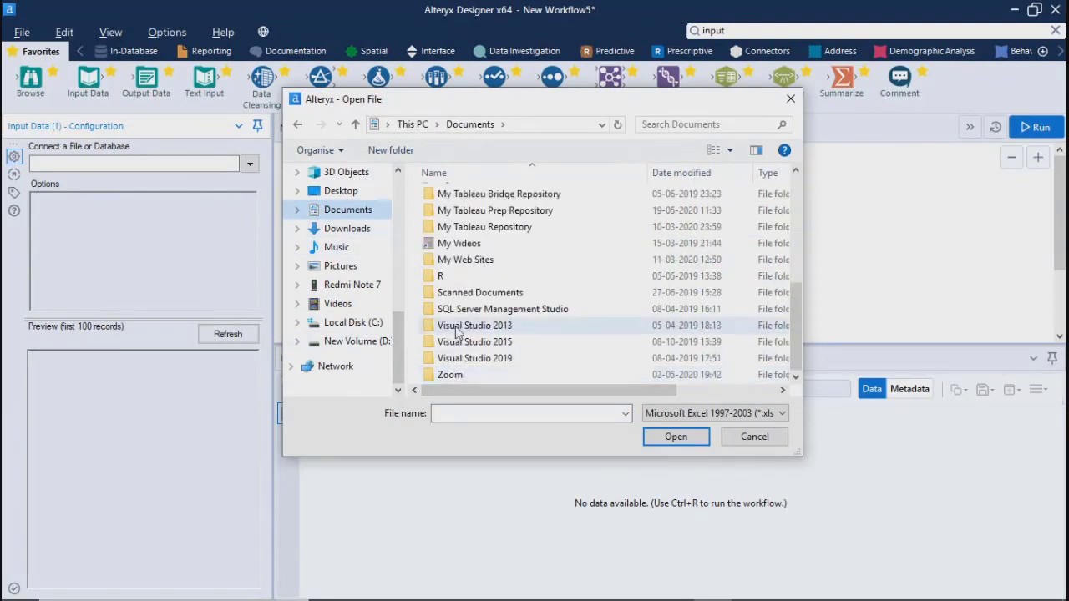
pyautogui.doubleClick(461, 229)
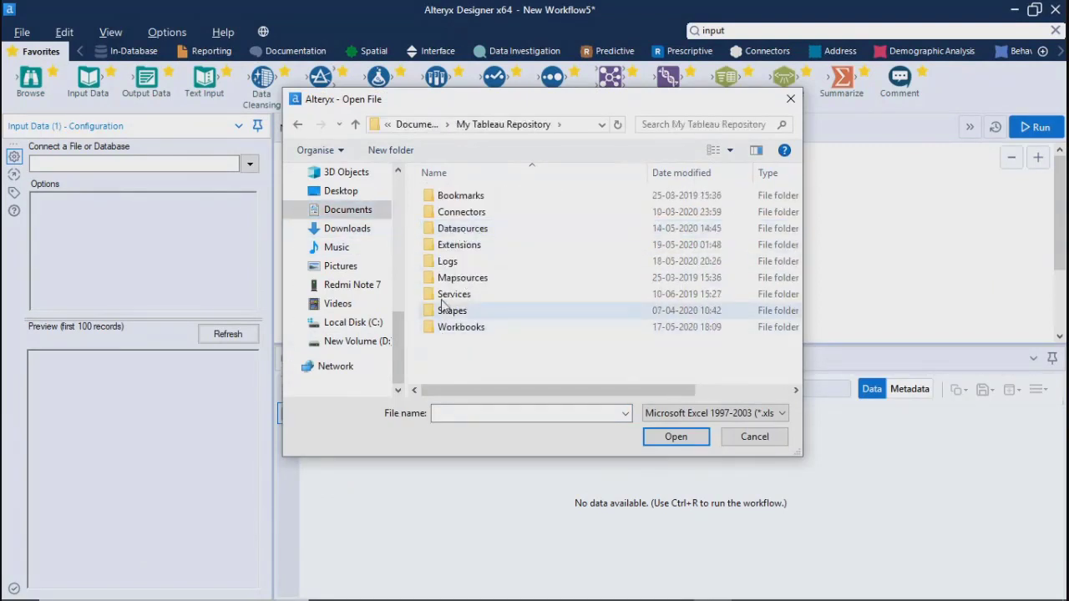
pyautogui.click(447, 277)
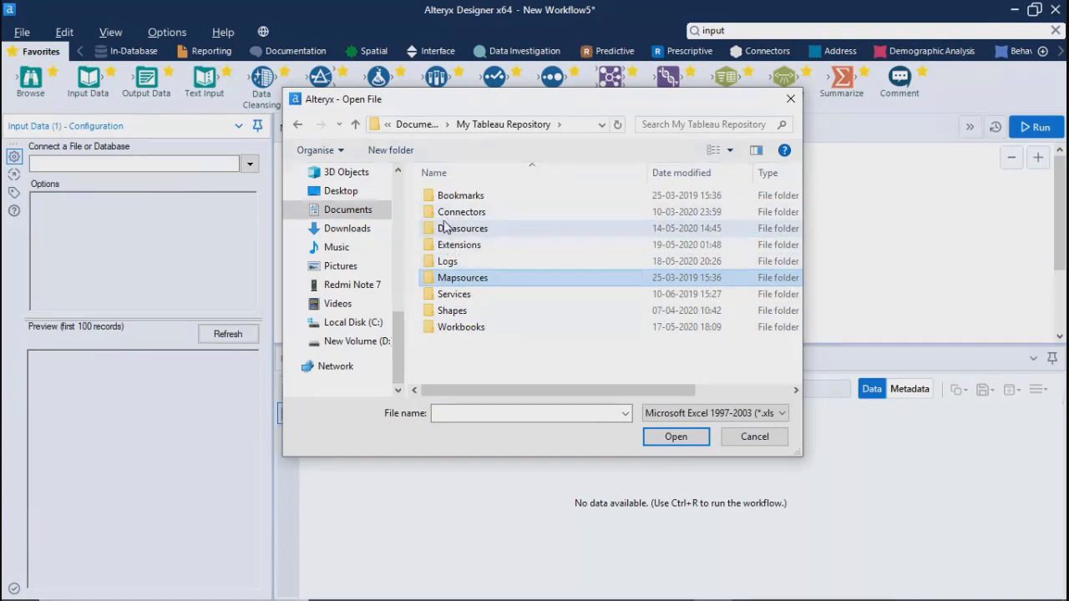
pyautogui.doubleClick(445, 227)
pyautogui.click(451, 231)
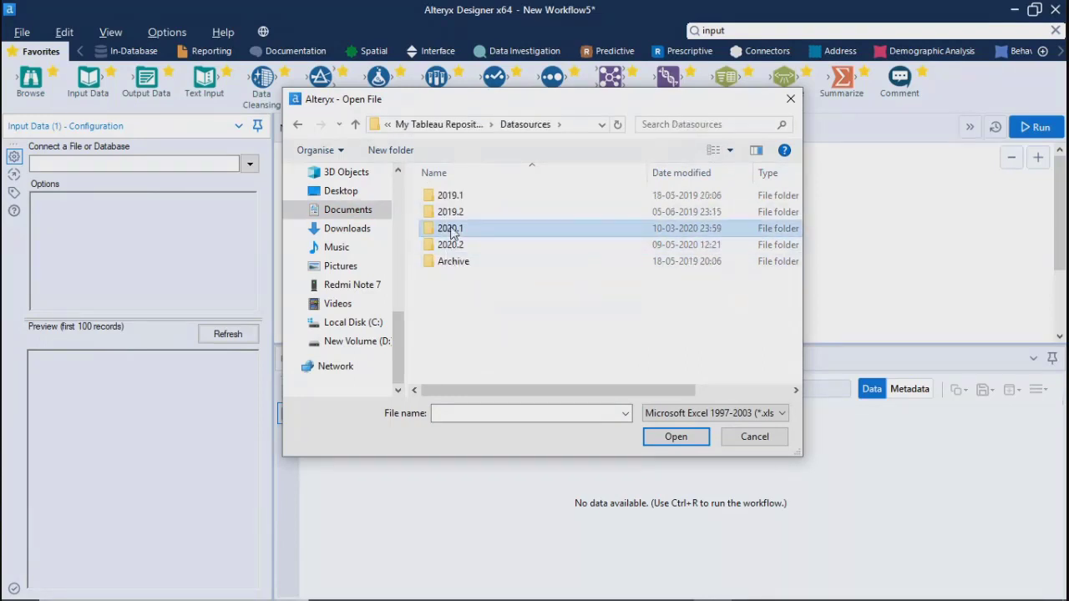
pyautogui.doubleClick(451, 231)
pyautogui.doubleClick(447, 196)
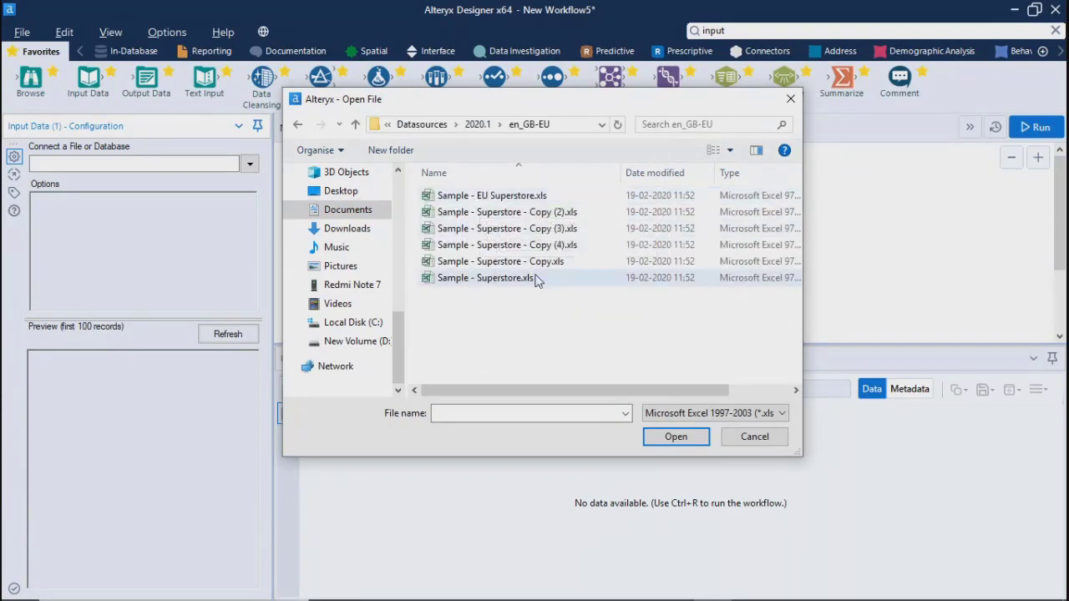
# Step: Show all Excel file types, load Sheet1 of Results.xlsx into the Input Data tool, and review the preview's Sales to Profit columns
pyautogui.click(701, 413)
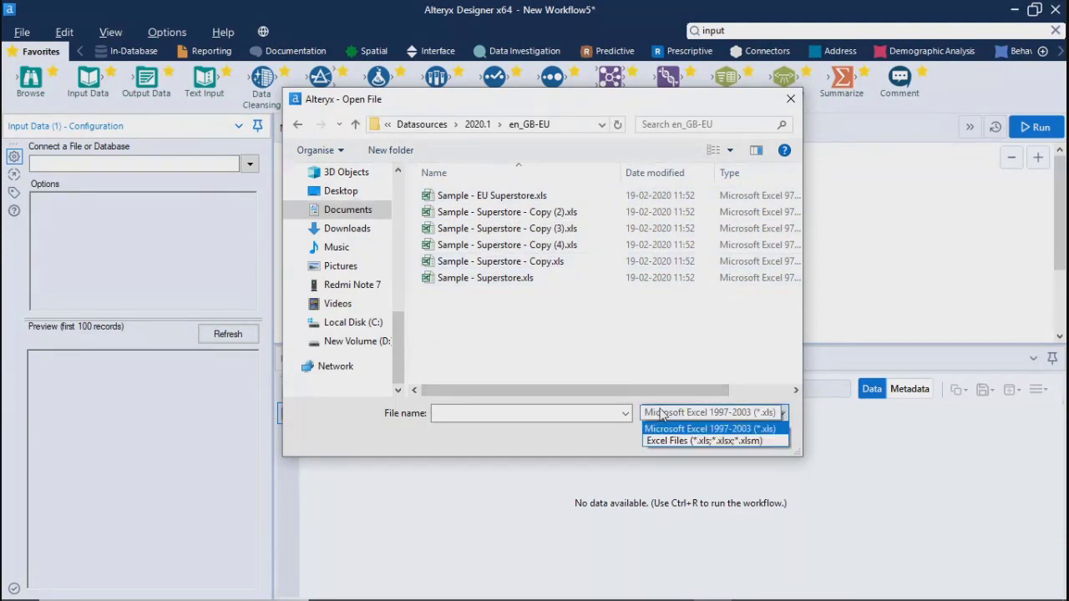
pyautogui.click(651, 440)
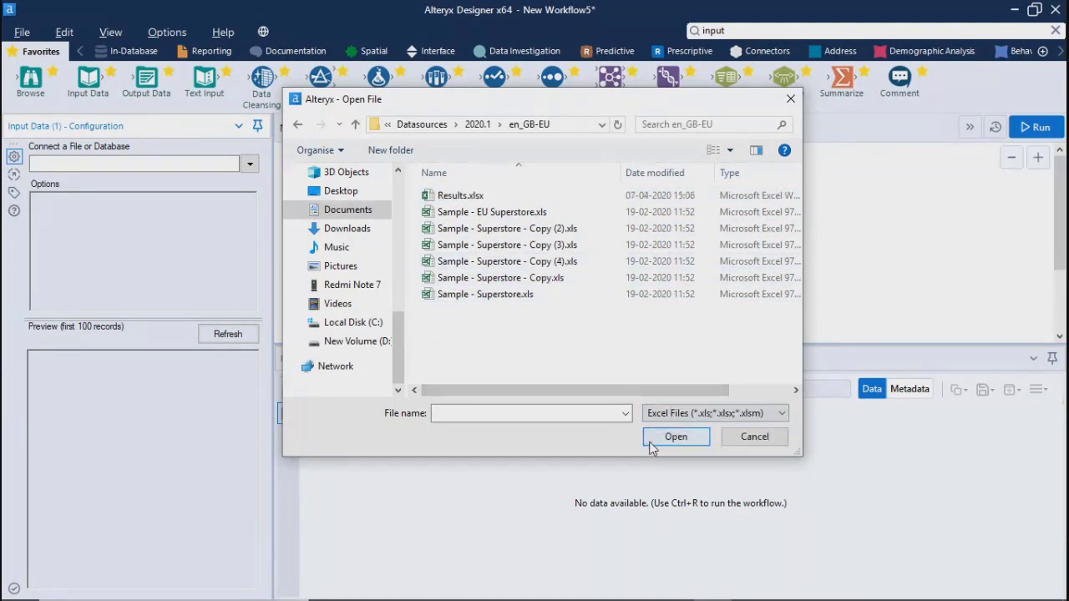
pyautogui.click(451, 198)
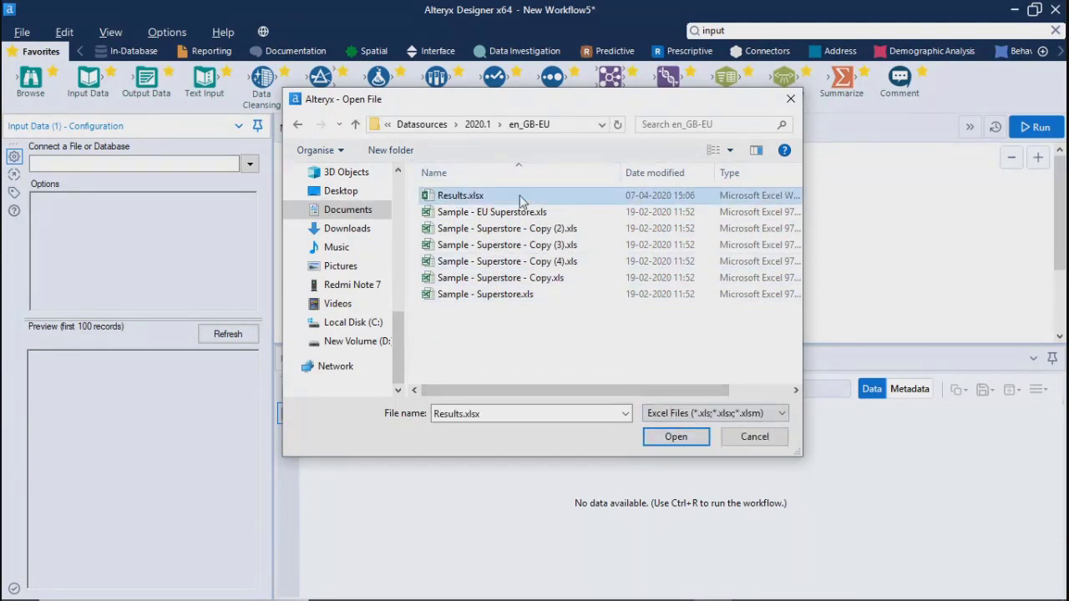
pyautogui.click(675, 439)
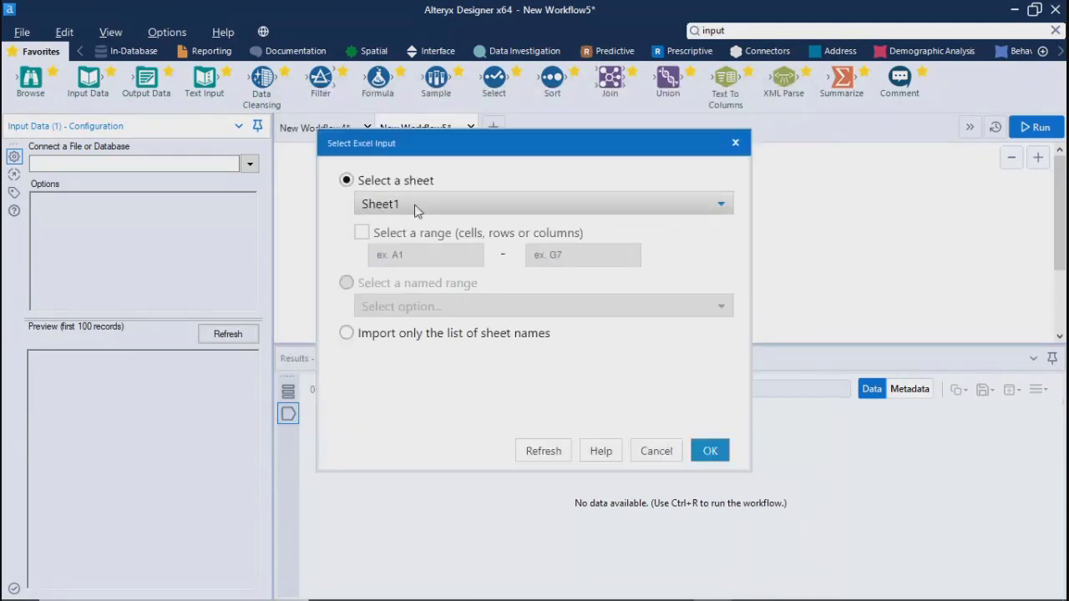
pyautogui.click(711, 452)
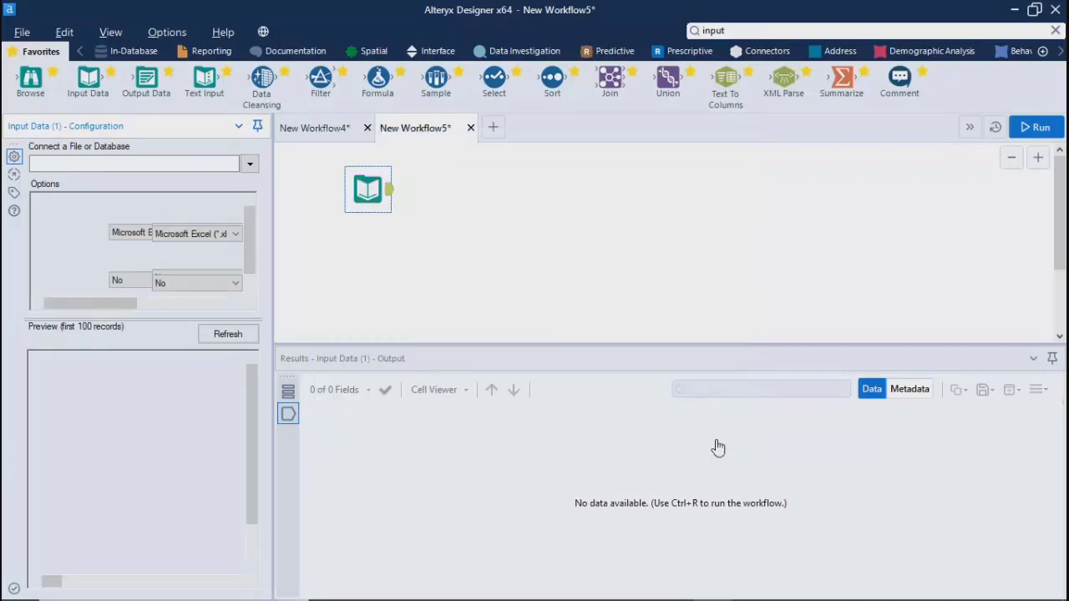
pyautogui.moveTo(50, 581); pyautogui.dragTo(214, 581)
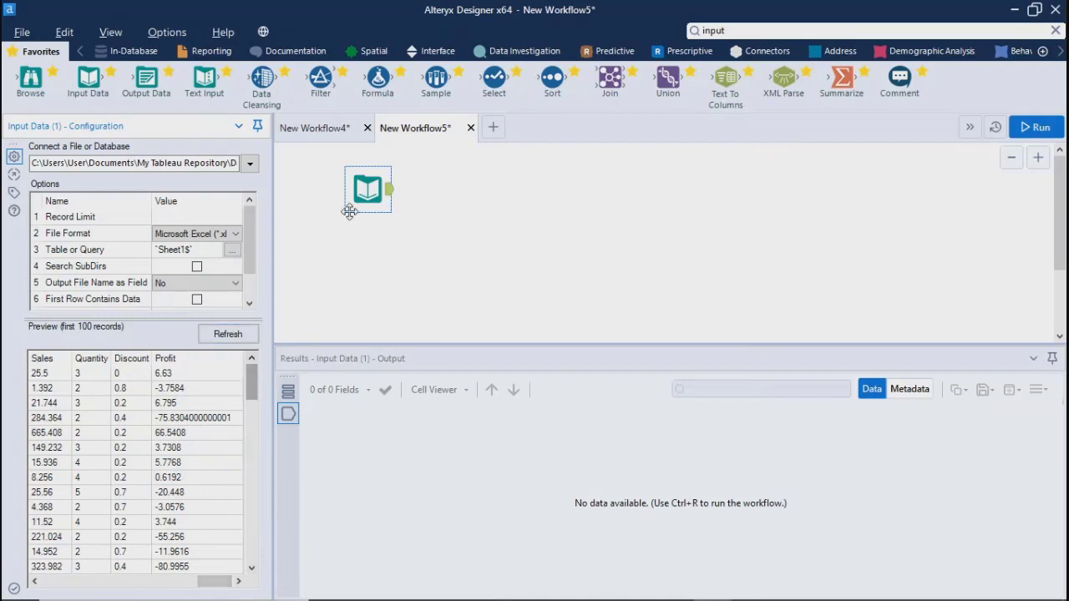
pyautogui.click(392, 293)
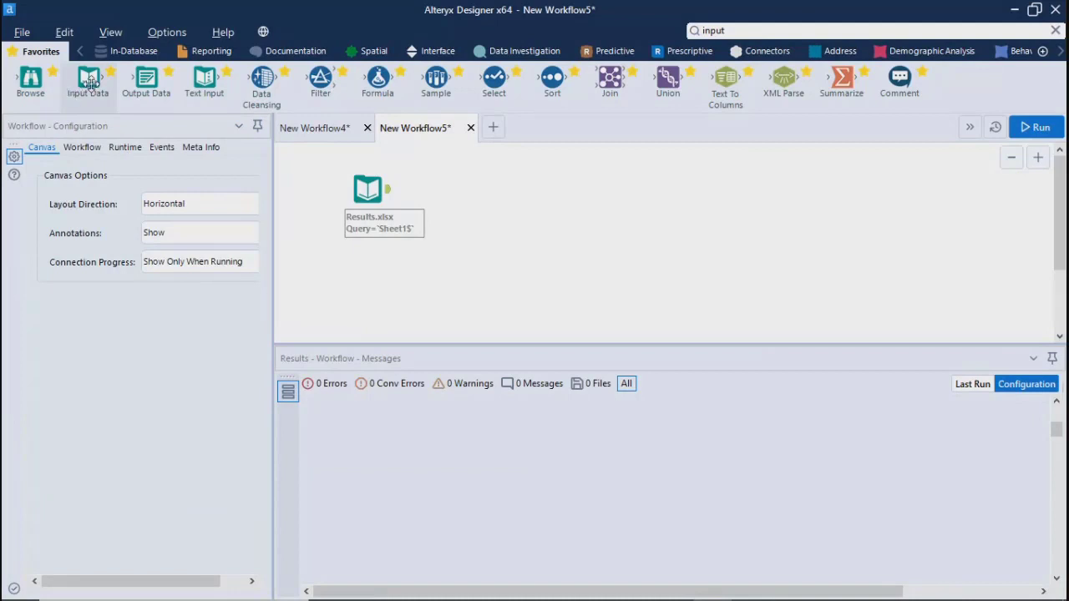
# Step: Add a second Input Data tool below the Results.xlsx input and start a Microsoft Excel 1997-2003 (.xls) file connection
pyautogui.moveTo(88, 78); pyautogui.dragTo(358, 301)
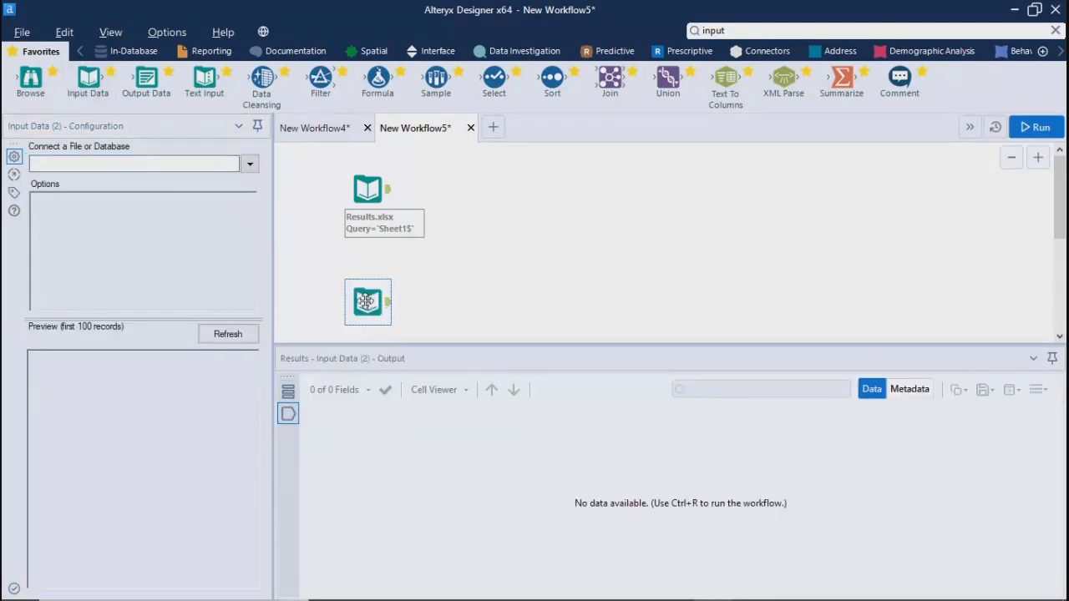
pyautogui.click(250, 165)
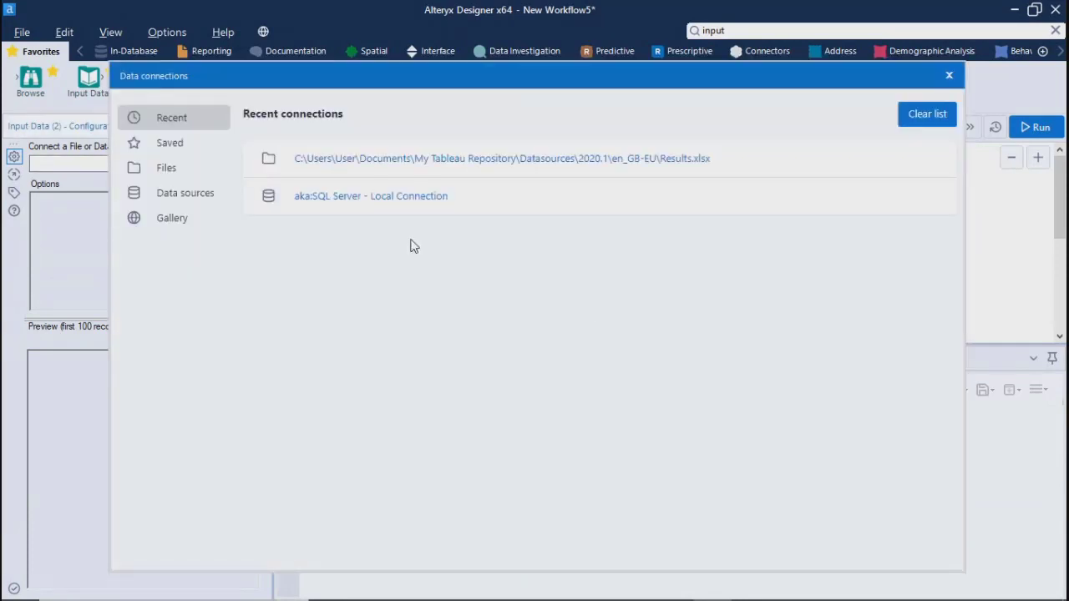
pyautogui.click(163, 171)
pyautogui.click(742, 391)
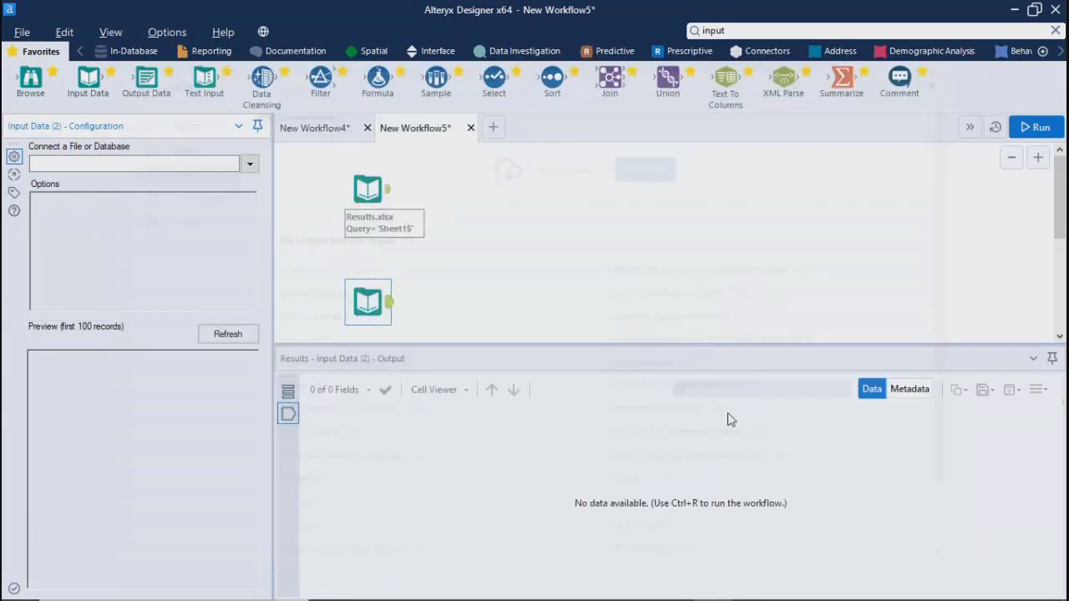
# Step: Show all Excel file types and load the Orders sheet of Sample - Superstore.xls into the second Input Data tool
pyautogui.click(728, 412)
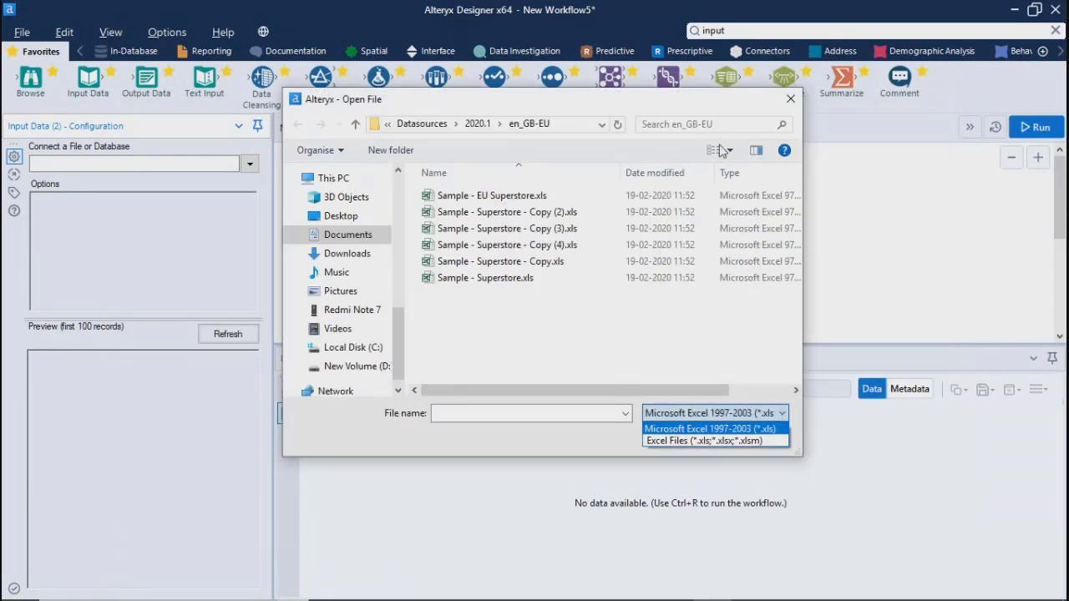
pyautogui.click(709, 441)
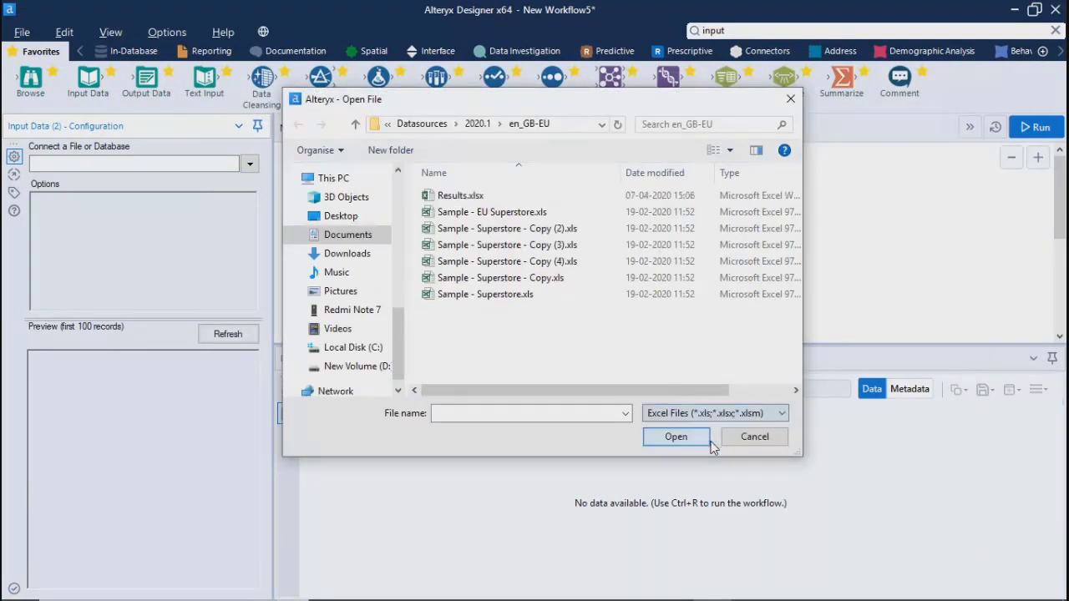
pyautogui.click(470, 297)
pyautogui.click(676, 437)
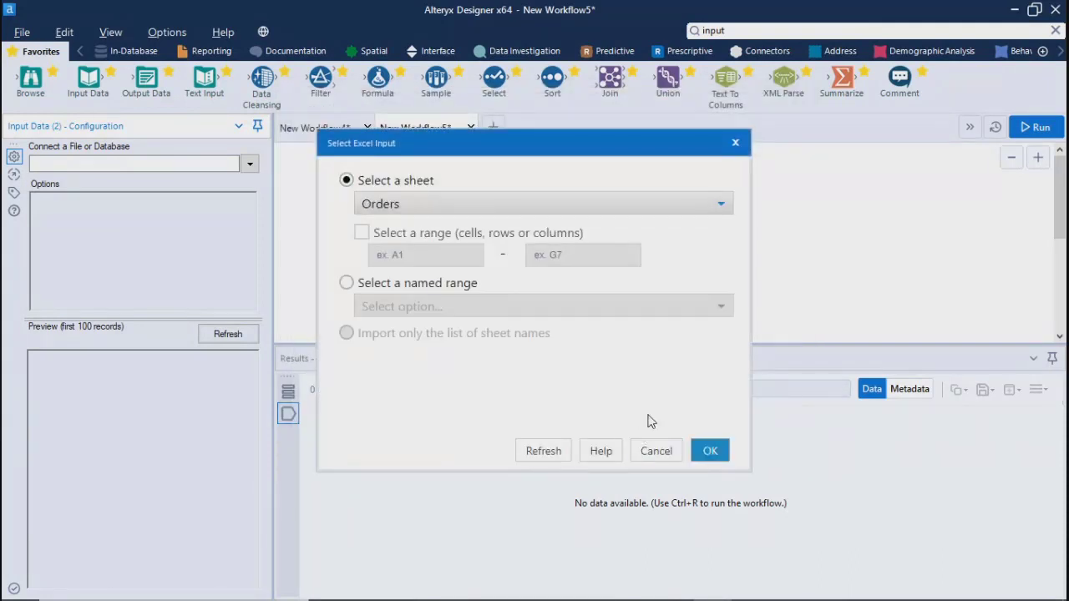
pyautogui.click(710, 451)
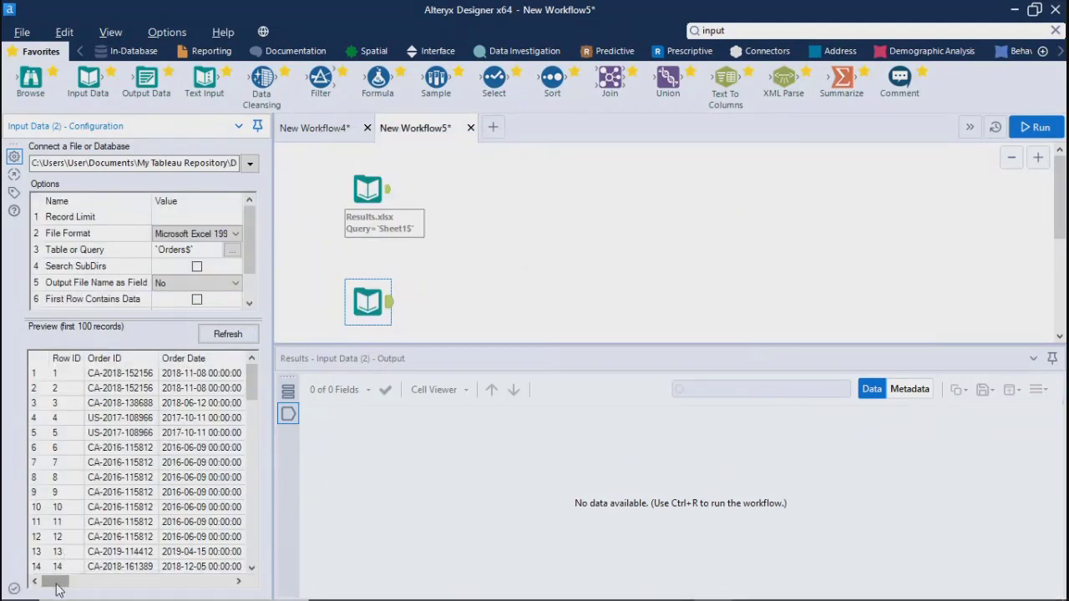
pyautogui.moveTo(57, 582)
pyautogui.mouseDown()
pyautogui.moveTo(215, 582)
pyautogui.moveTo(45, 582)
pyautogui.mouseUp()
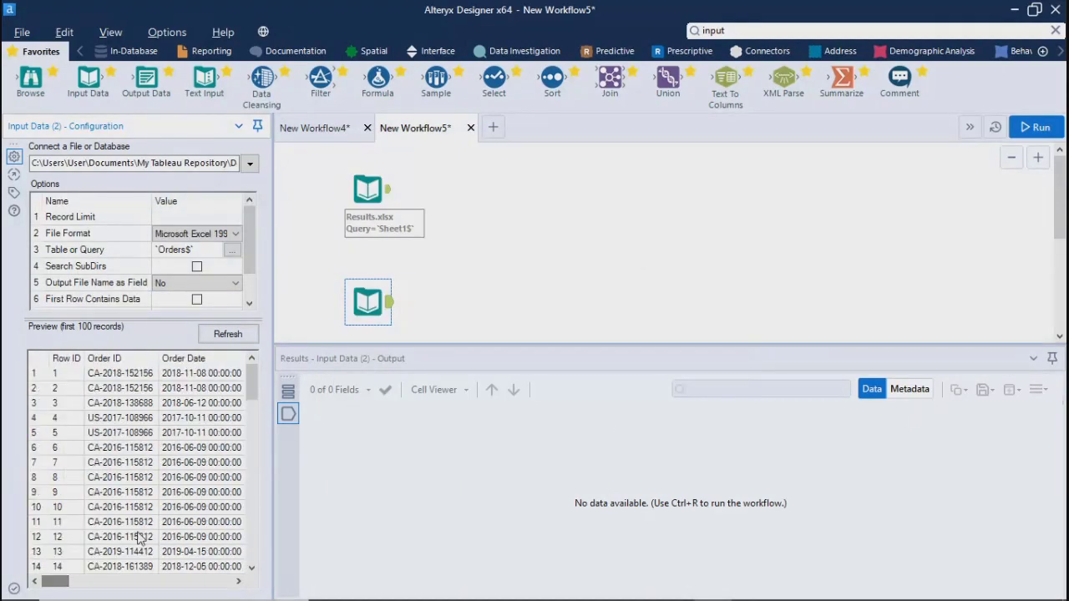
pyautogui.click(511, 279)
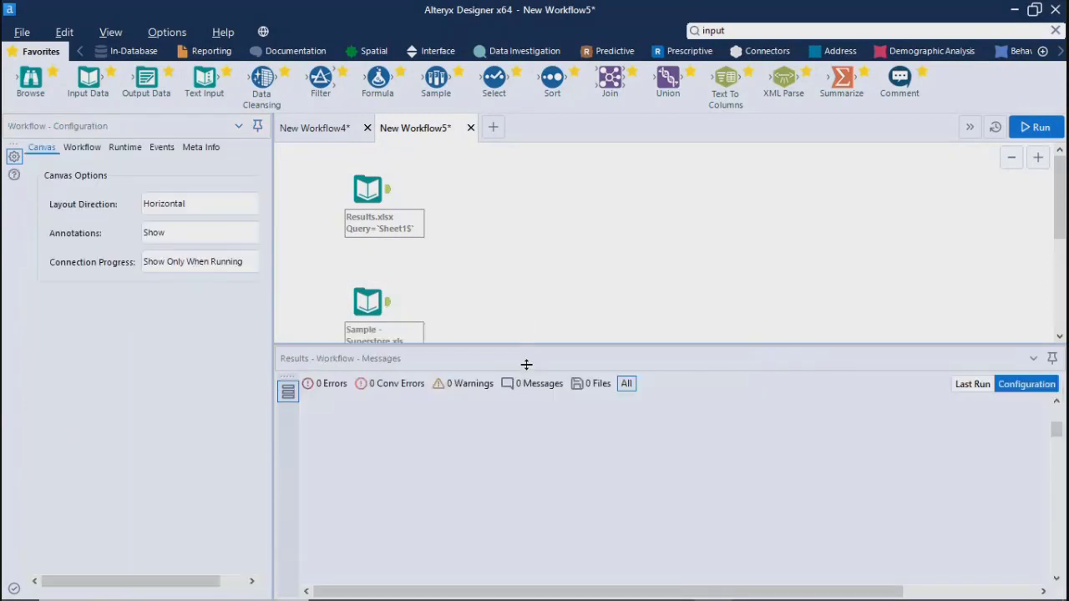
# Step: Enlarge the canvas area so both Excel input tools and their annotations fit in view
pyautogui.moveTo(527, 364); pyautogui.dragTo(526, 413)
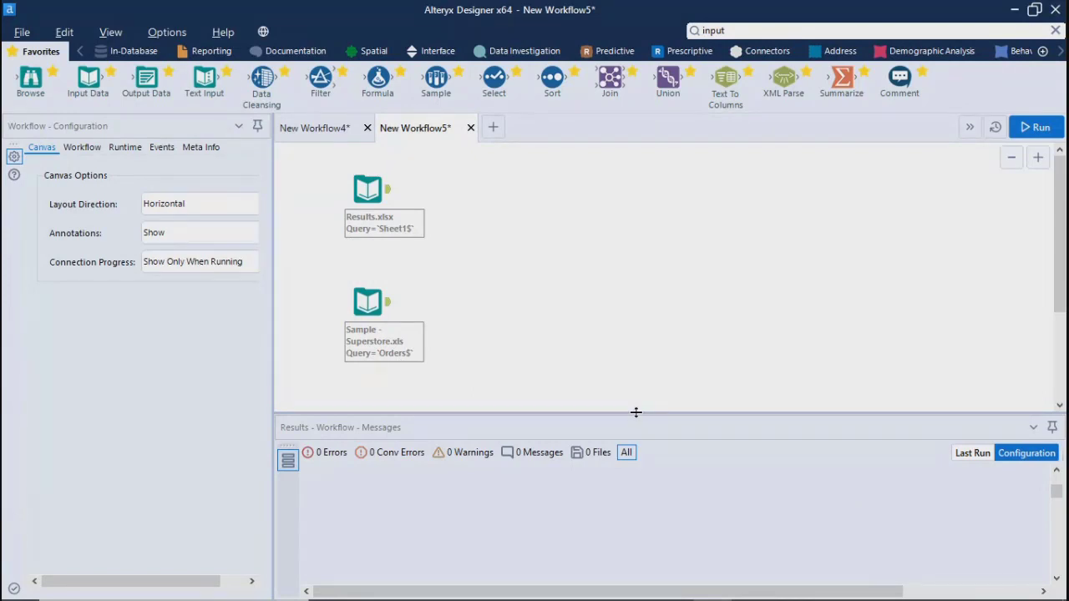
pyautogui.moveTo(636, 417); pyautogui.dragTo(653, 464)
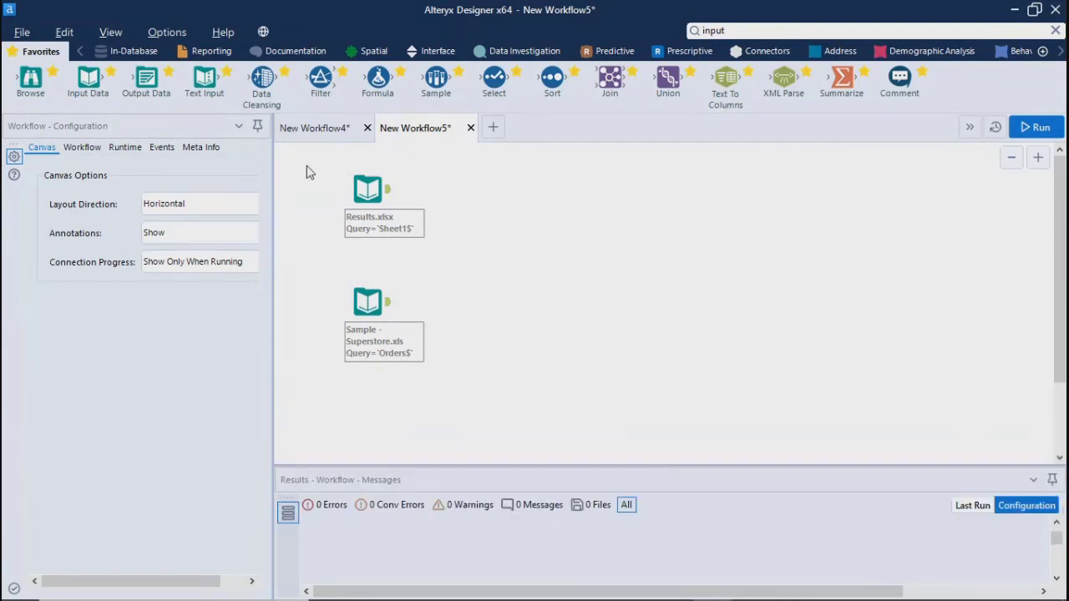
pyautogui.moveTo(309, 166); pyautogui.dragTo(543, 402)
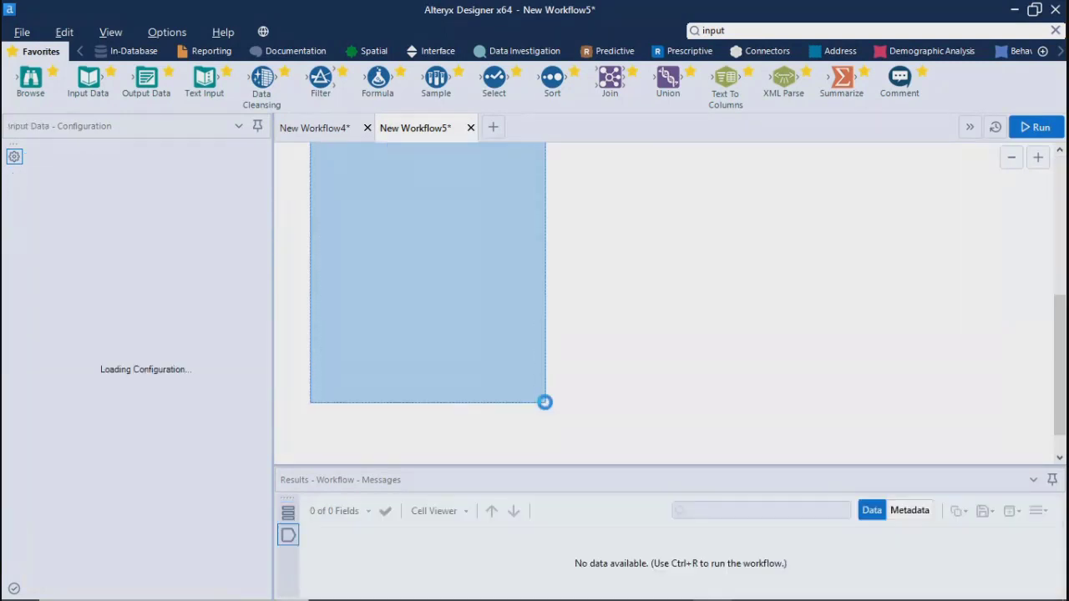
pyautogui.click(841, 267)
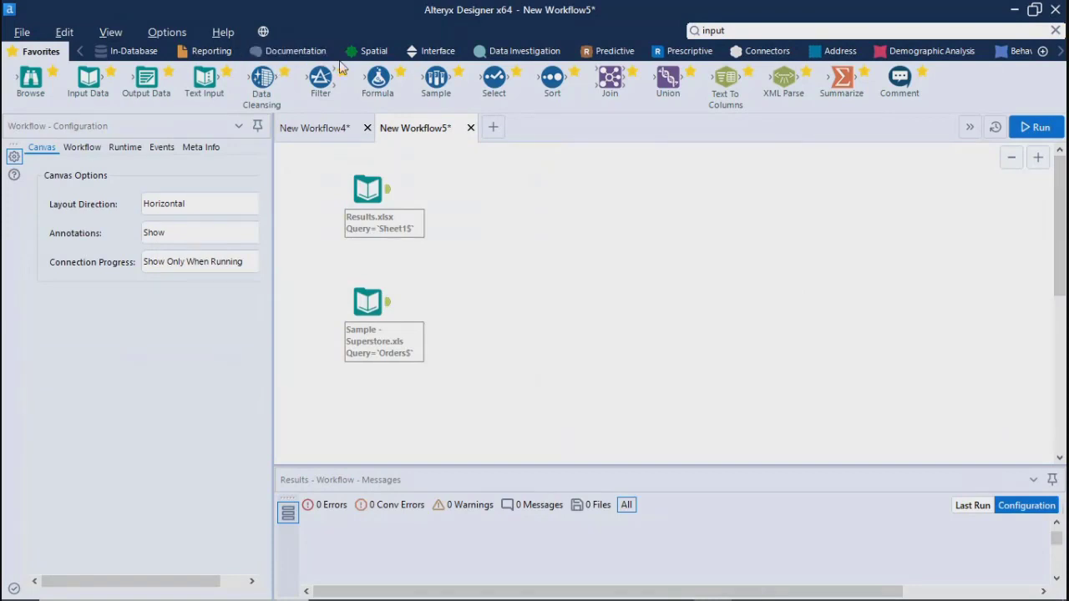
# Step: Look through the Join tool category and display the Preparation tools
pyautogui.click(80, 52)
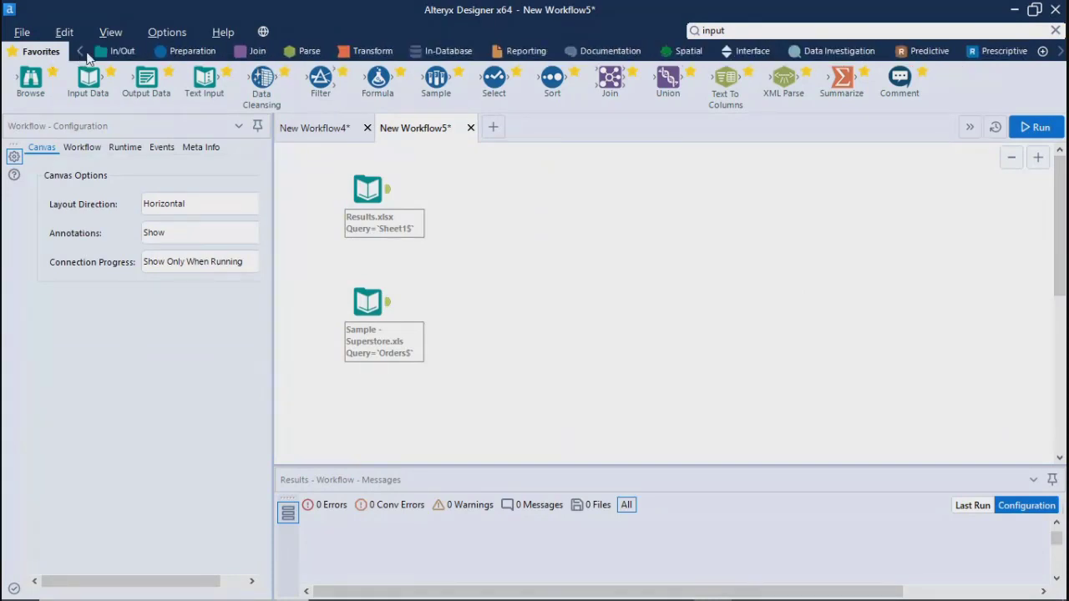
pyautogui.click(258, 52)
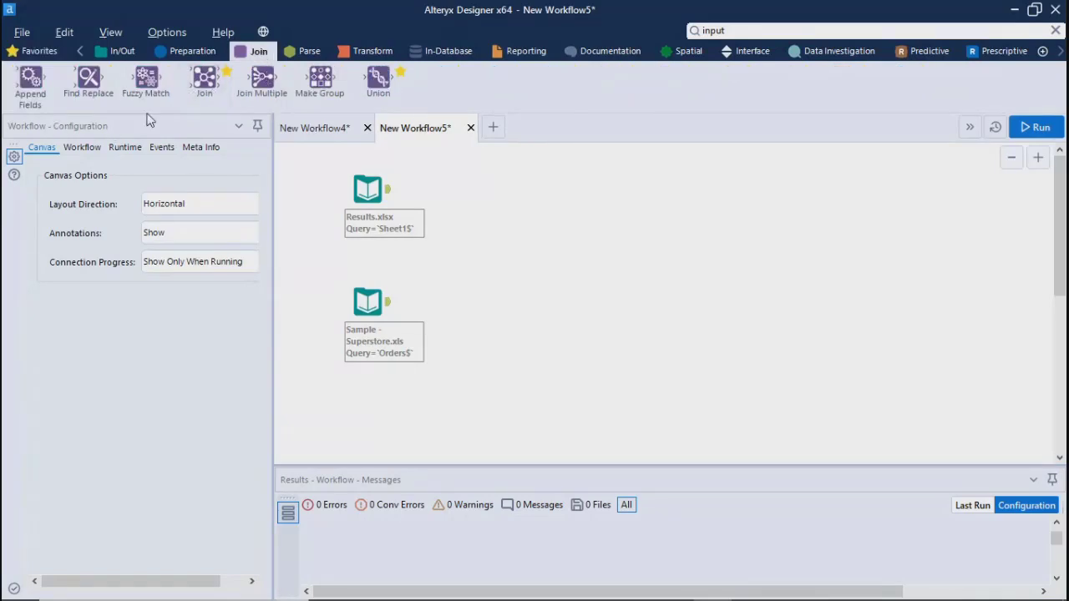
pyautogui.click(195, 54)
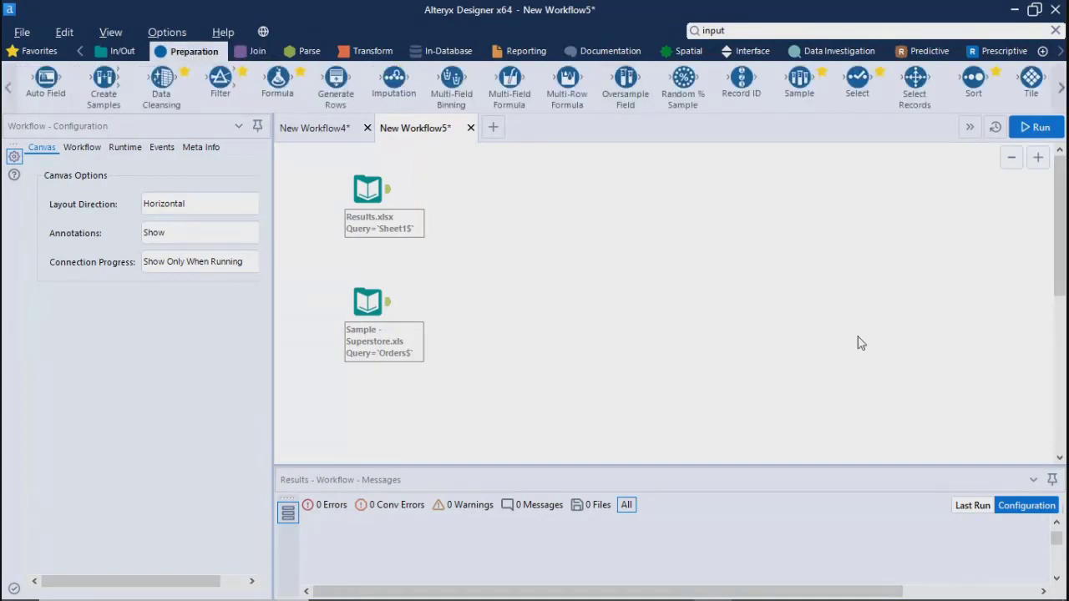
# Step: Select the Results.xlsx input, enlarge the results area and run the workflow
pyautogui.click(371, 188)
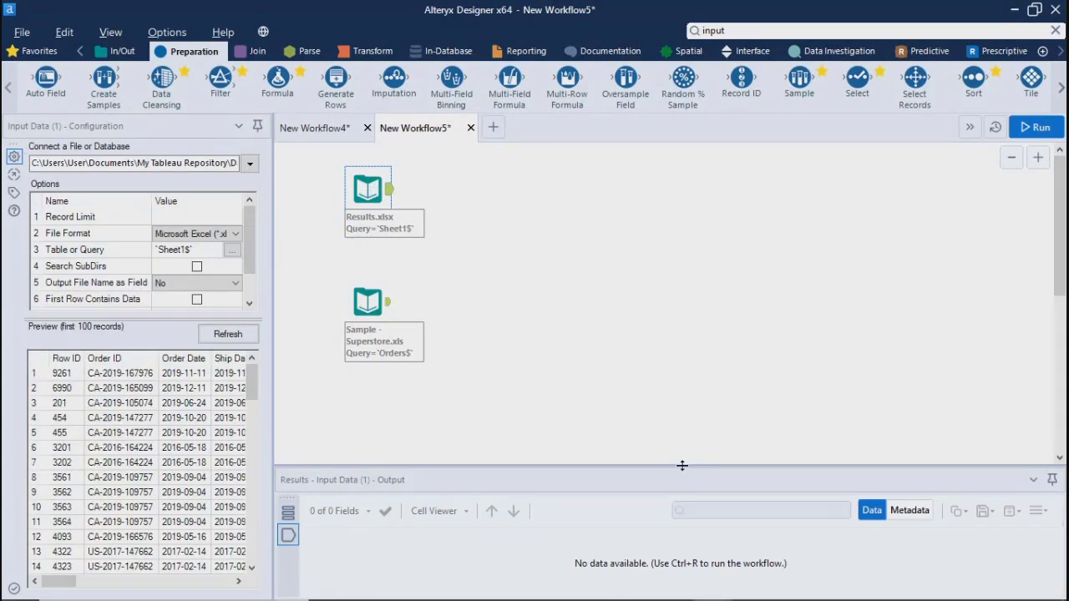
pyautogui.moveTo(681, 465); pyautogui.dragTo(681, 377)
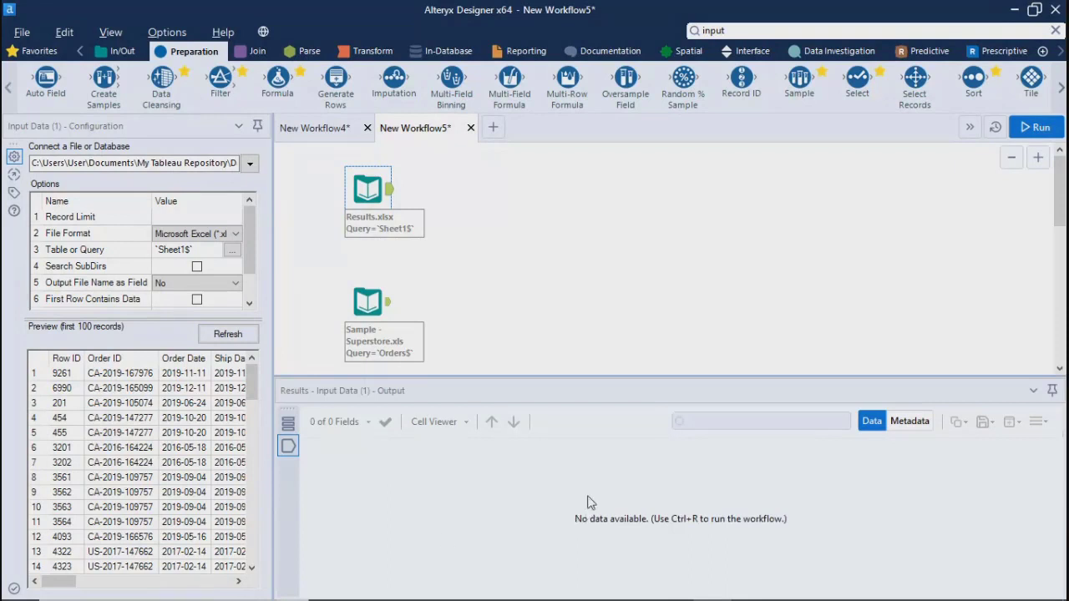
pyautogui.click(1033, 127)
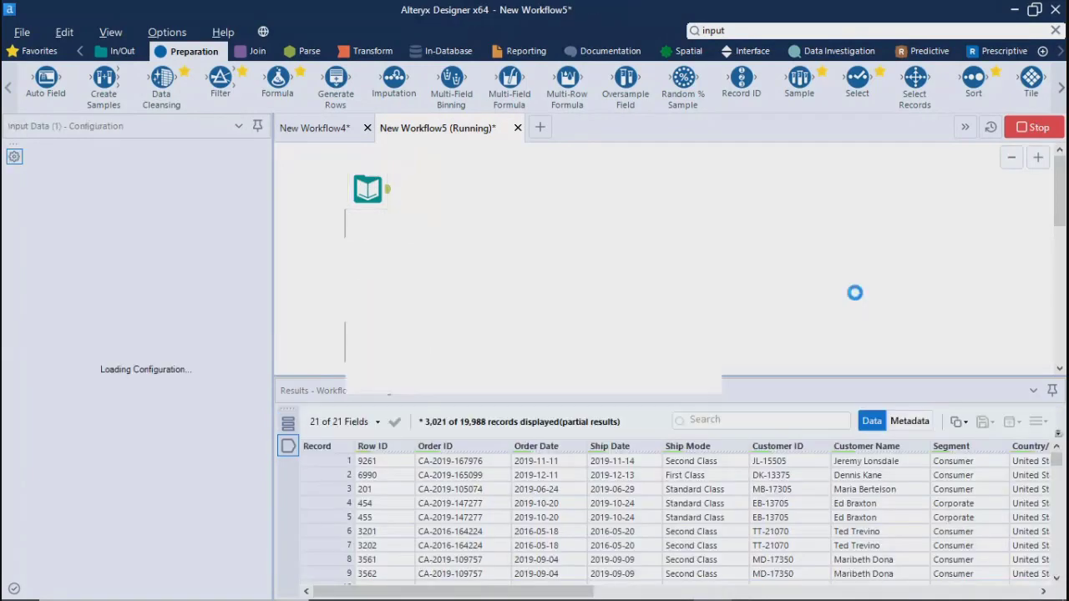
pyautogui.click(655, 365)
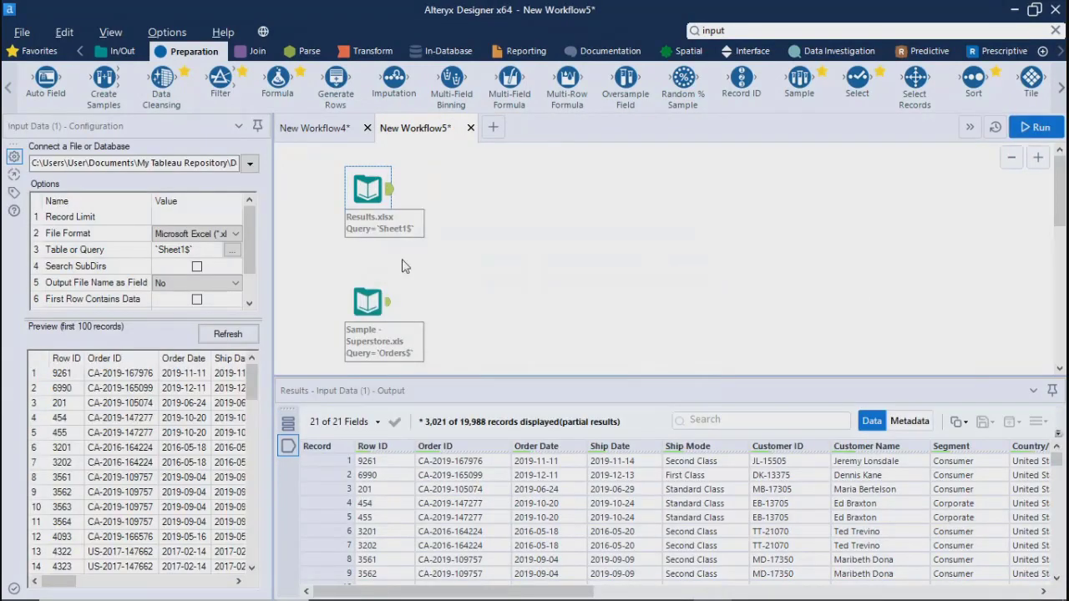
# Step: Review the Results.xlsx input's output columns through Profit and the metadata types of all its fields
pyautogui.click(732, 233)
pyautogui.click(390, 198)
pyautogui.moveTo(444, 592); pyautogui.dragTo(1031, 593)
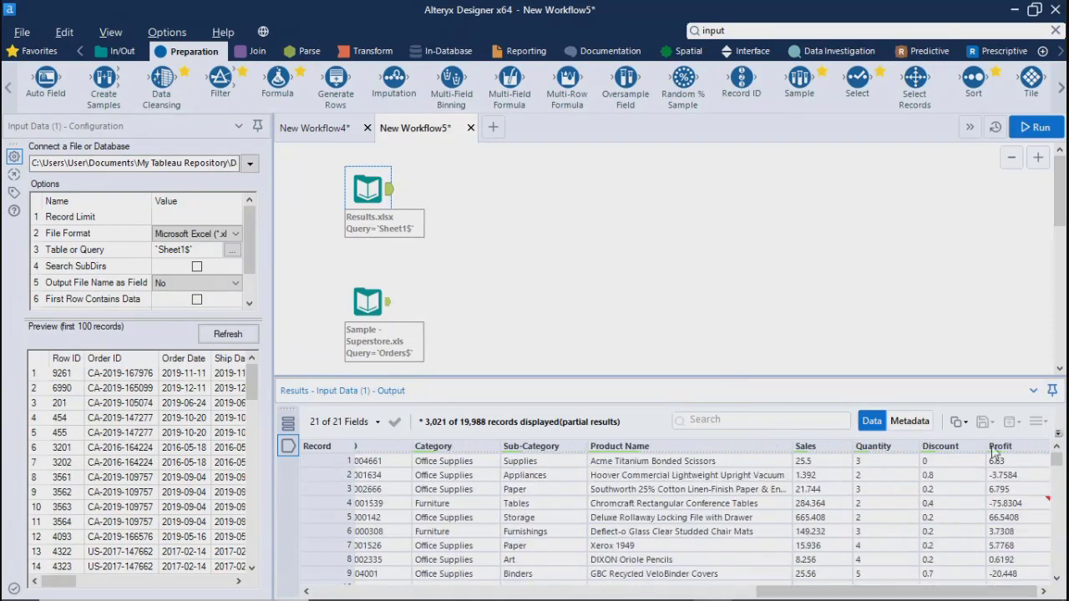
pyautogui.click(910, 422)
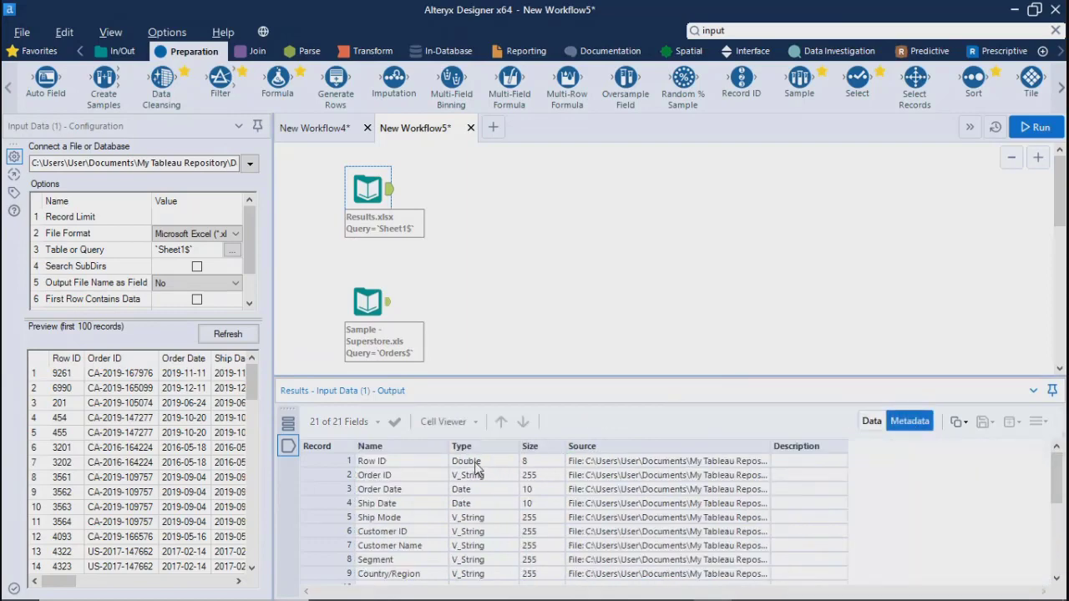
pyautogui.scroll(-4, 476, 568)
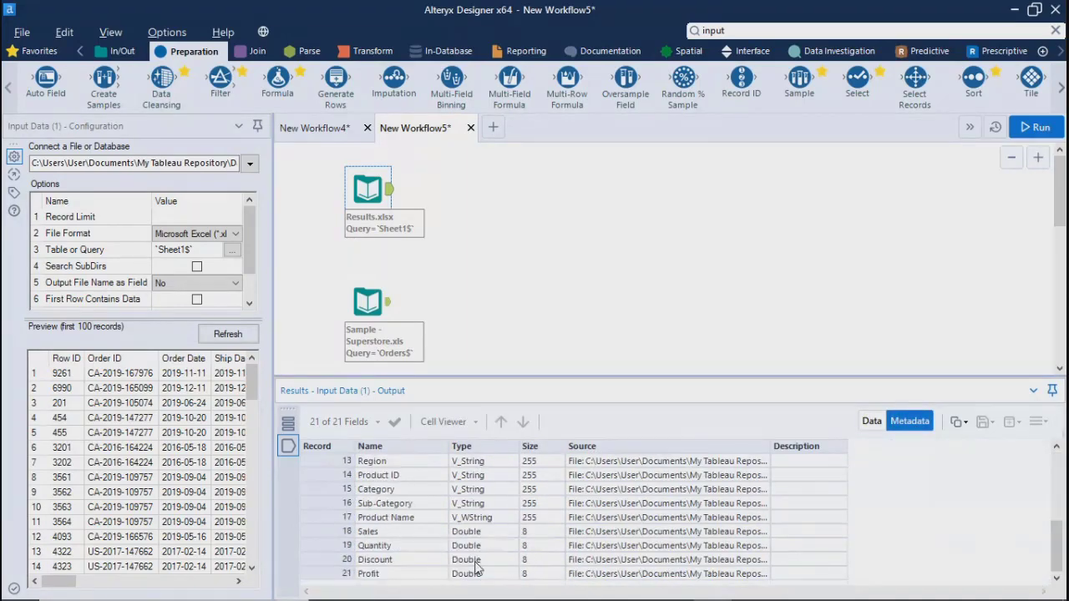
pyautogui.scroll(4, 476, 568)
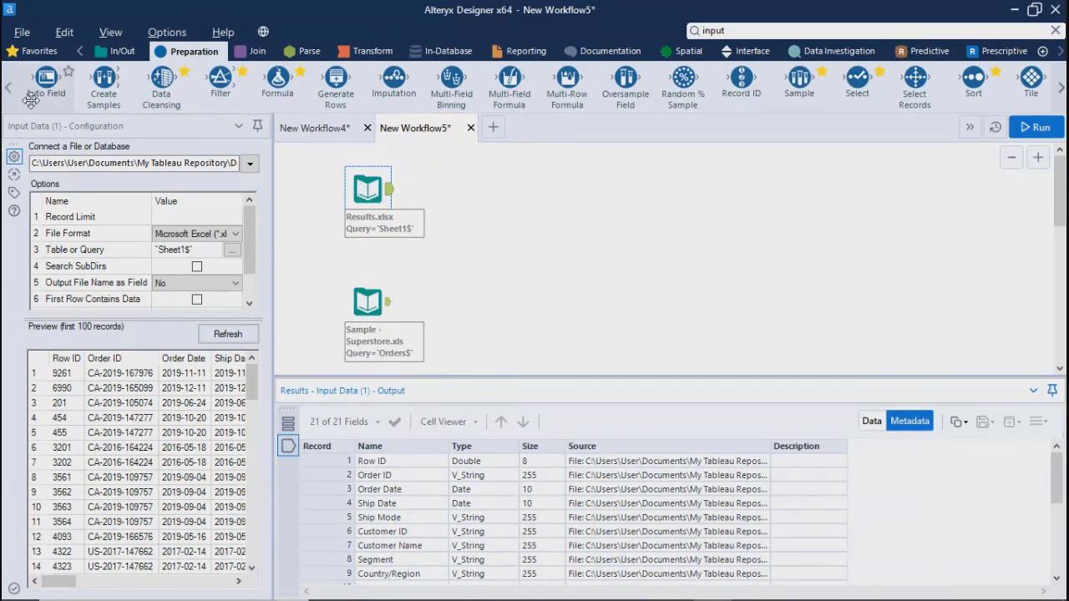
# Step: Connect an Auto Field tool to each of the two Excel inputs and run the workflow
pyautogui.moveTo(46, 79); pyautogui.dragTo(456, 308)
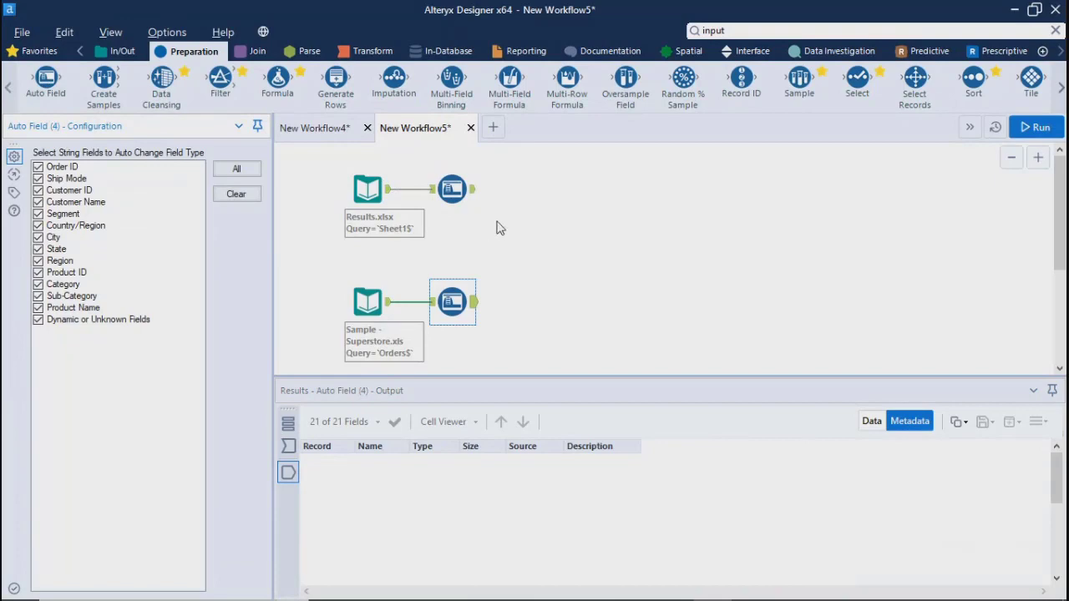
pyautogui.click(585, 268)
pyautogui.click(1035, 127)
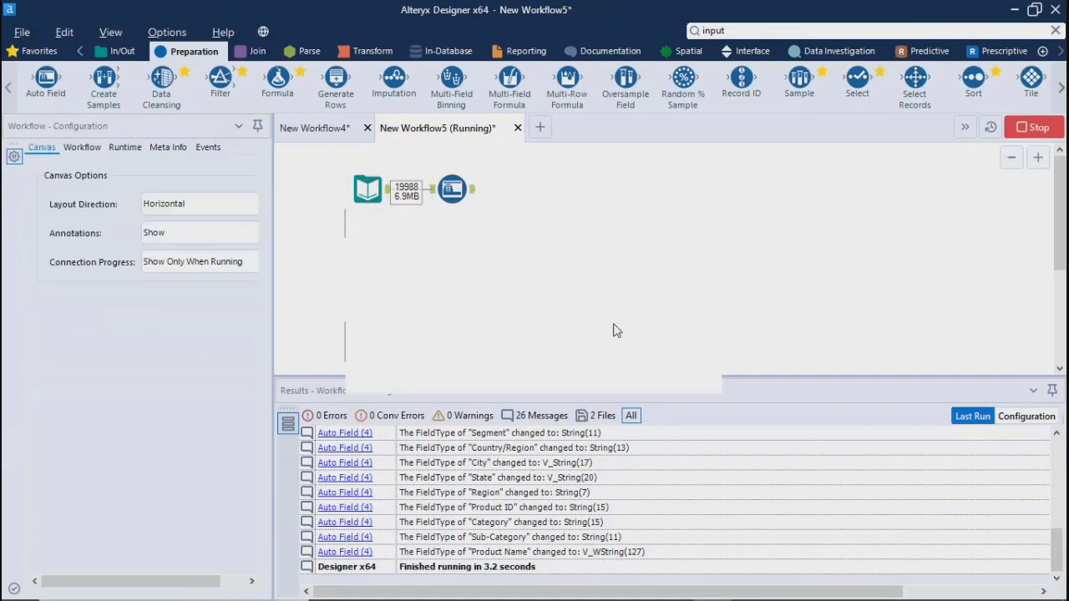
pyautogui.click(664, 371)
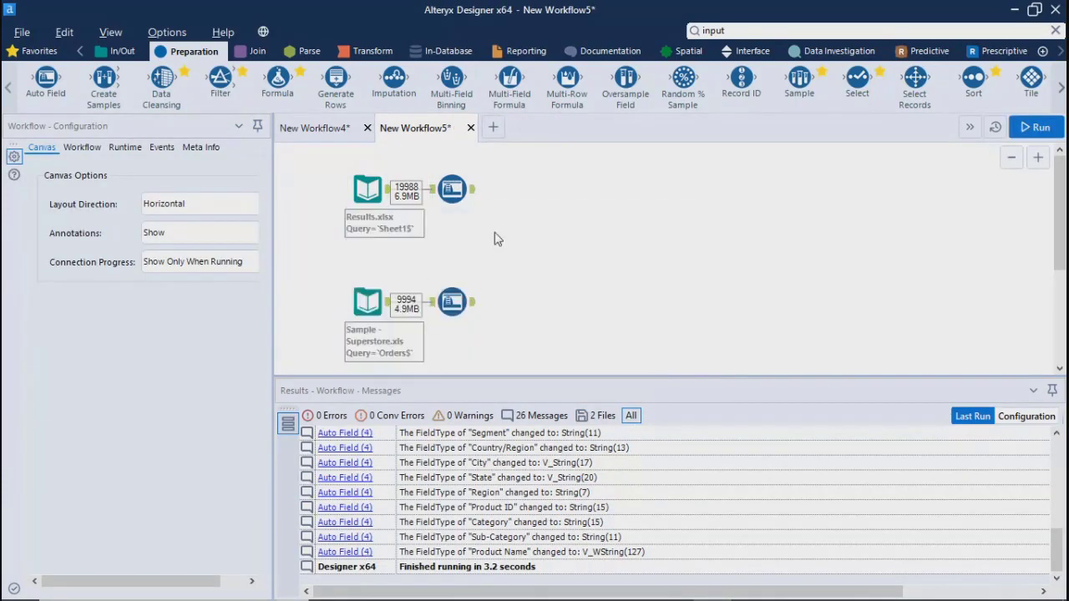
# Step: Compare the output metadata of the two Auto Field tools, especially the Order Date and Ship Date types
pyautogui.click(470, 191)
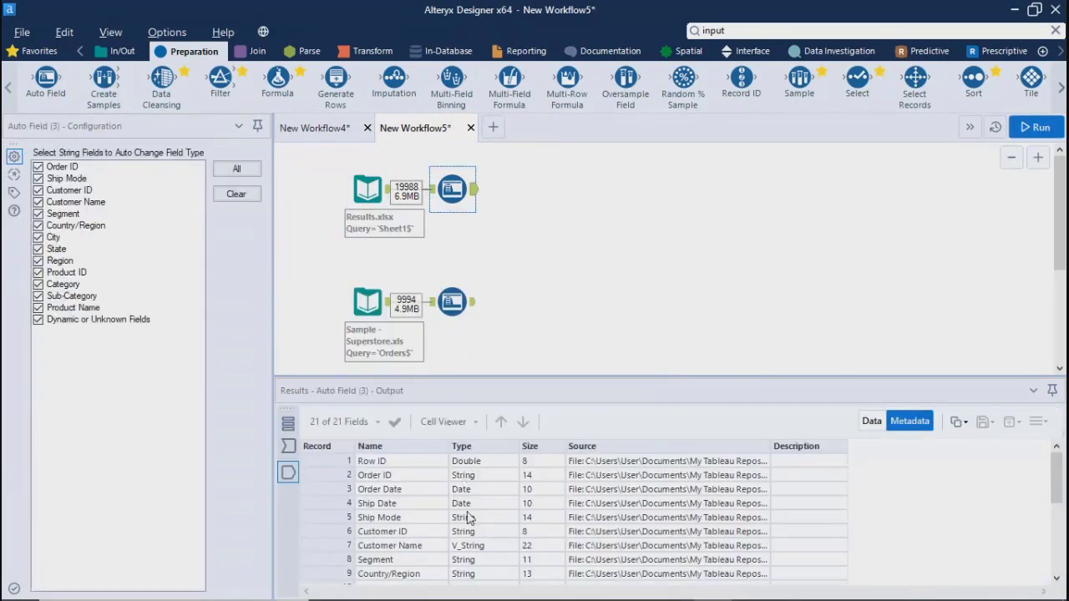
pyautogui.scroll(-4, 481, 575)
pyautogui.scroll(4, 481, 575)
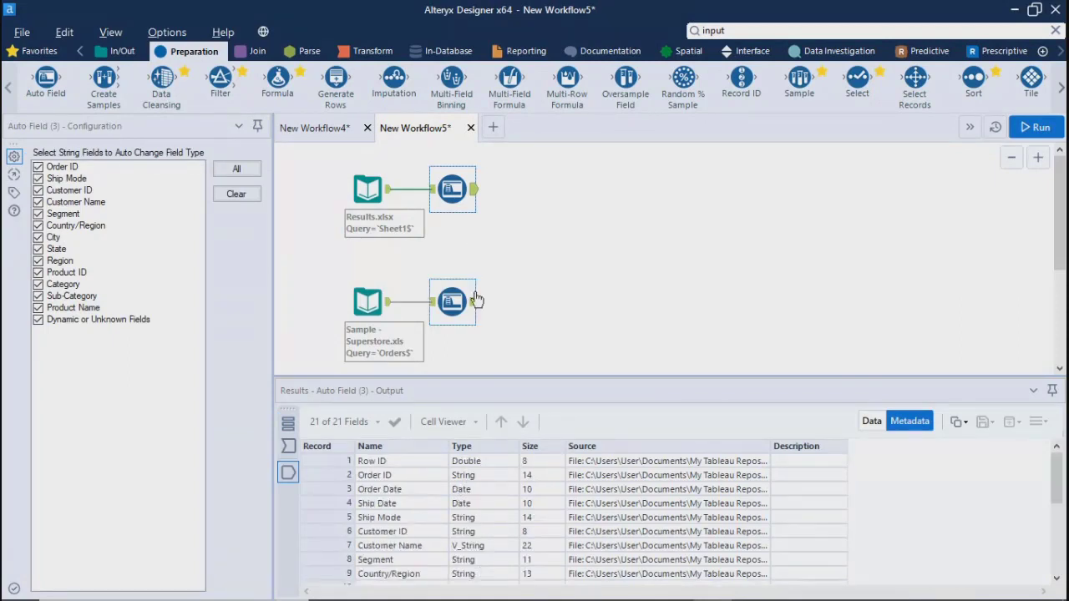
pyautogui.click(473, 303)
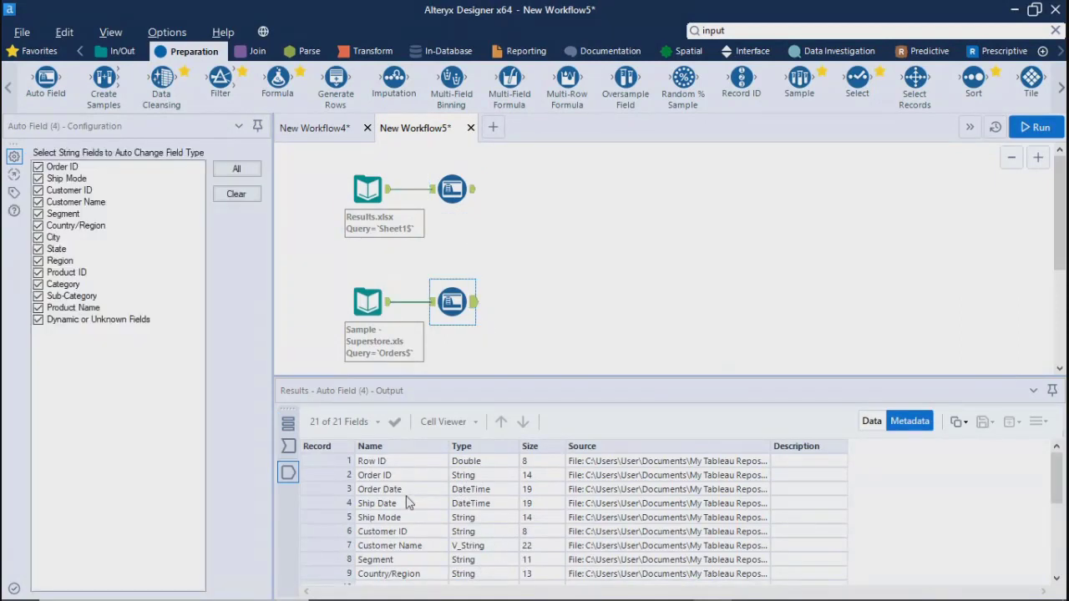
pyautogui.click(474, 193)
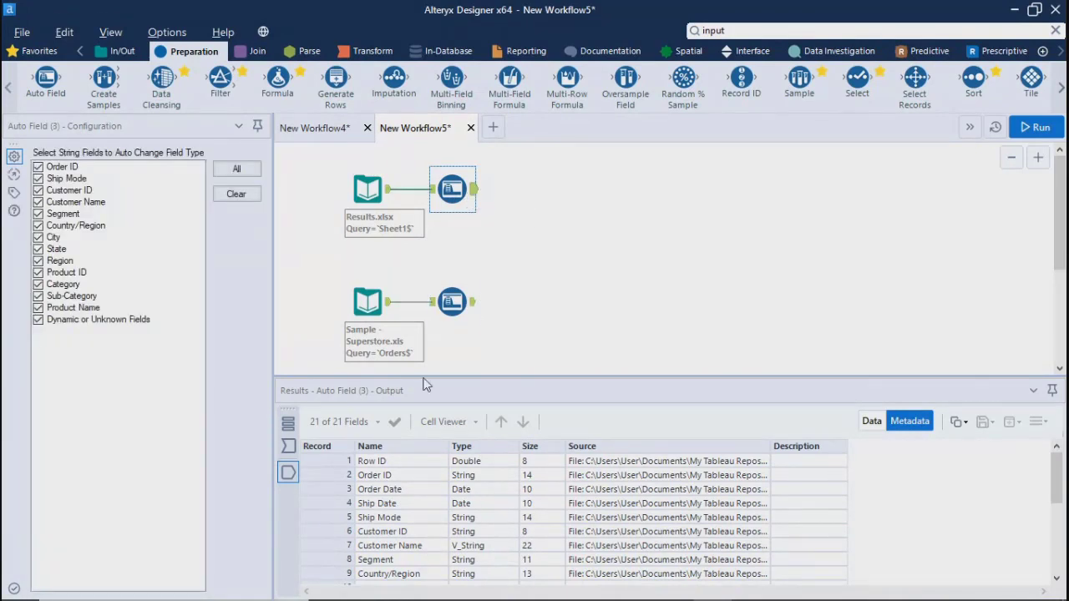
pyautogui.click(471, 306)
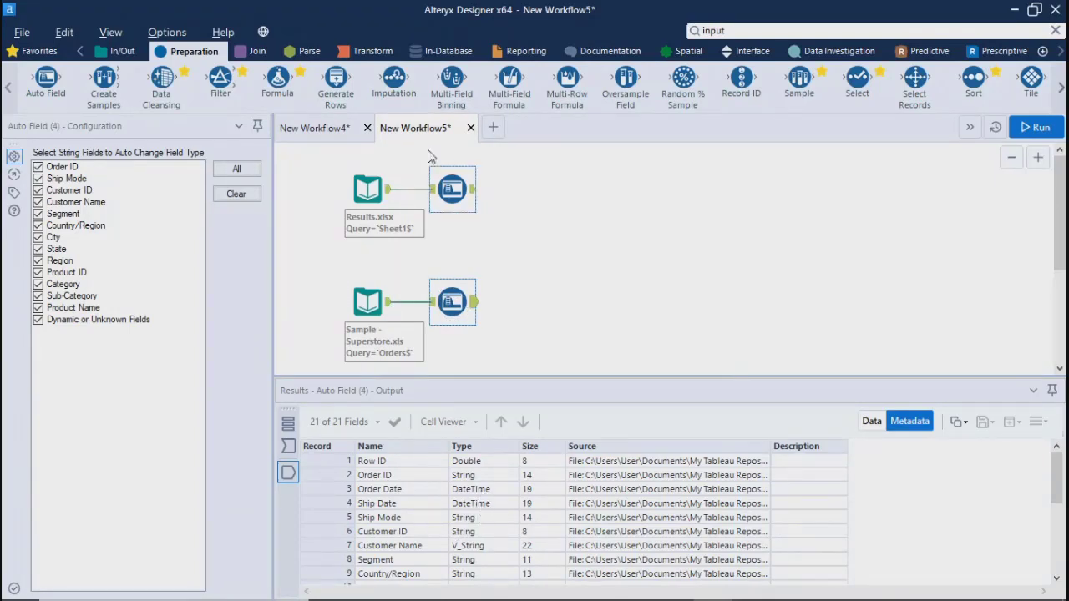
pyautogui.click(475, 191)
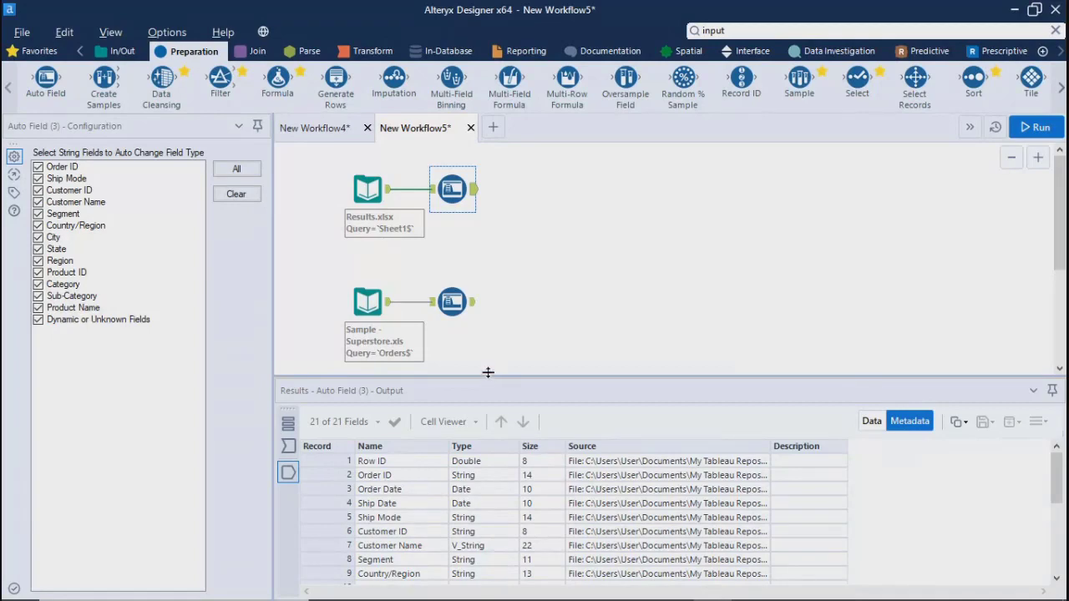
# Step: Enlarge the results area slightly and examine the Results.xlsx input's field types and sizes ahead of its Auto Field tool
pyautogui.moveTo(487, 372); pyautogui.dragTo(489, 354)
pyautogui.click(648, 254)
pyautogui.scroll(-3, 657, 264)
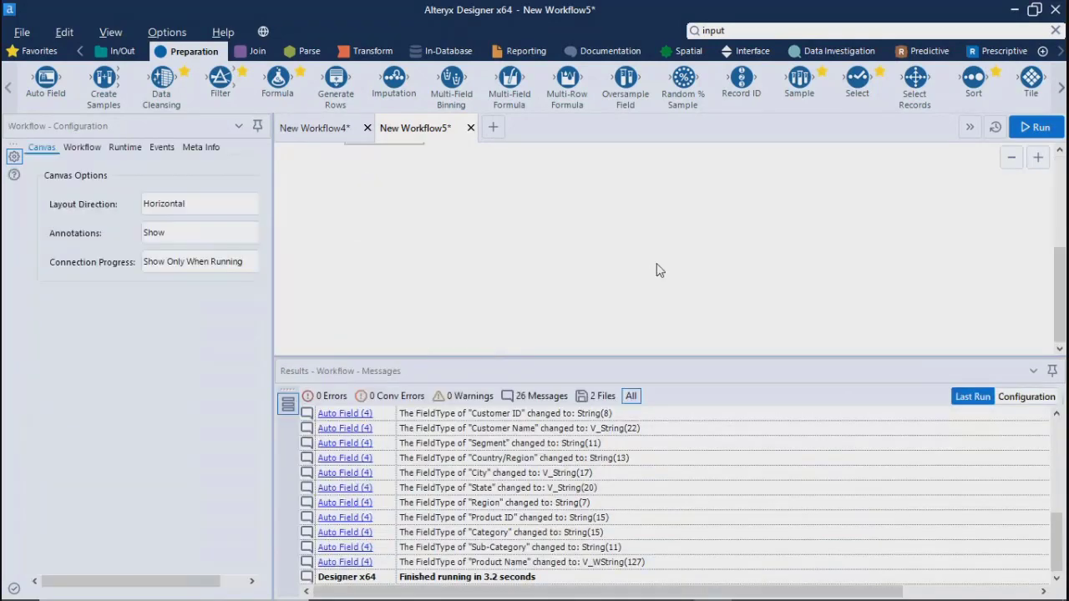
pyautogui.scroll(3, 668, 280)
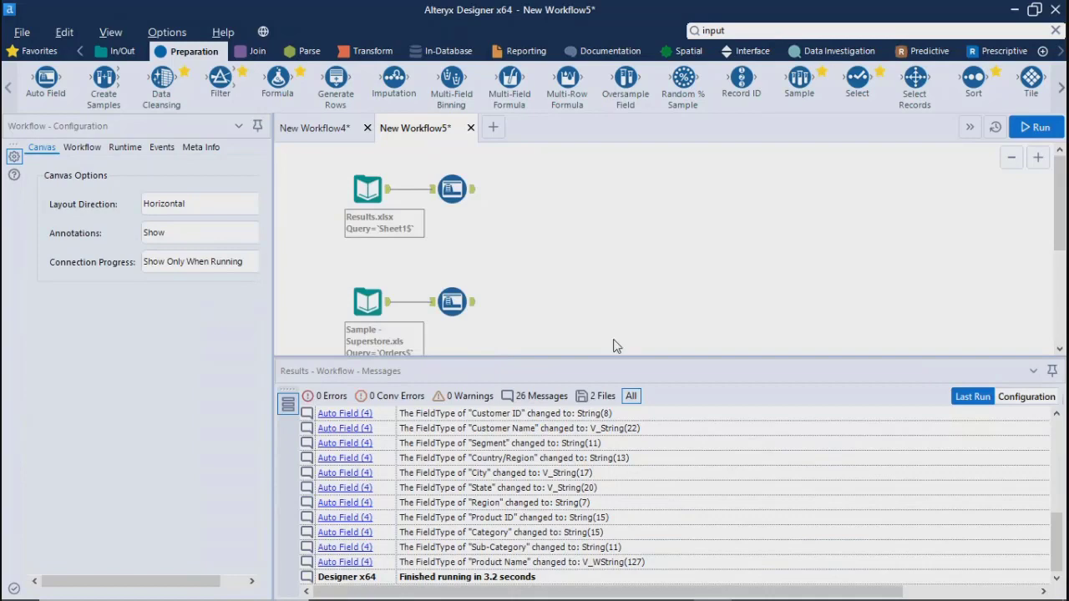
pyautogui.click(357, 189)
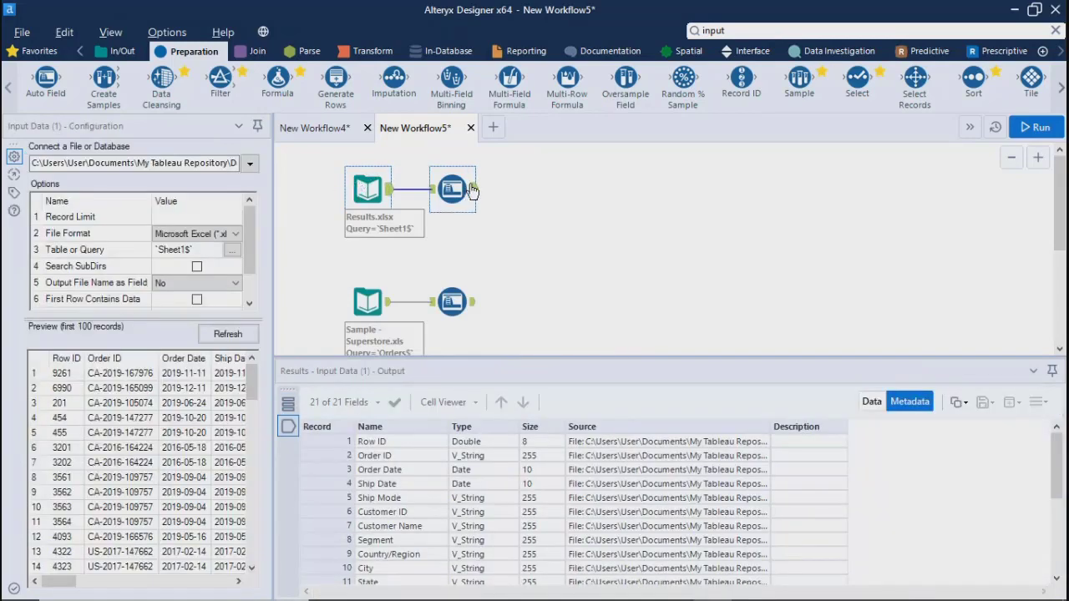
pyautogui.click(669, 305)
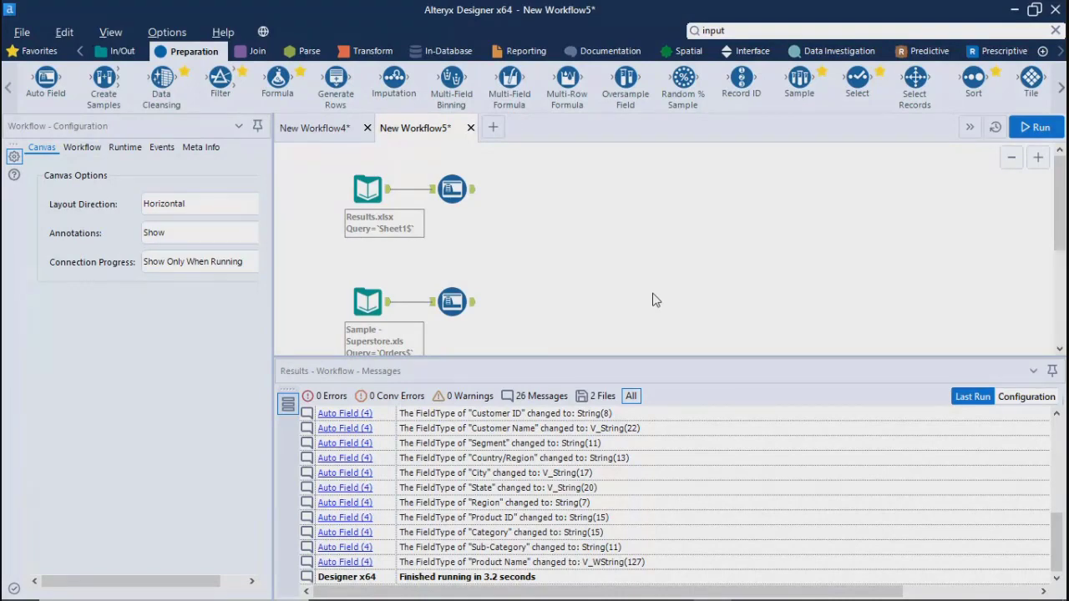
# Step: Add a Union tool and connect the outputs of both Auto Field tools to it
pyautogui.click(253, 51)
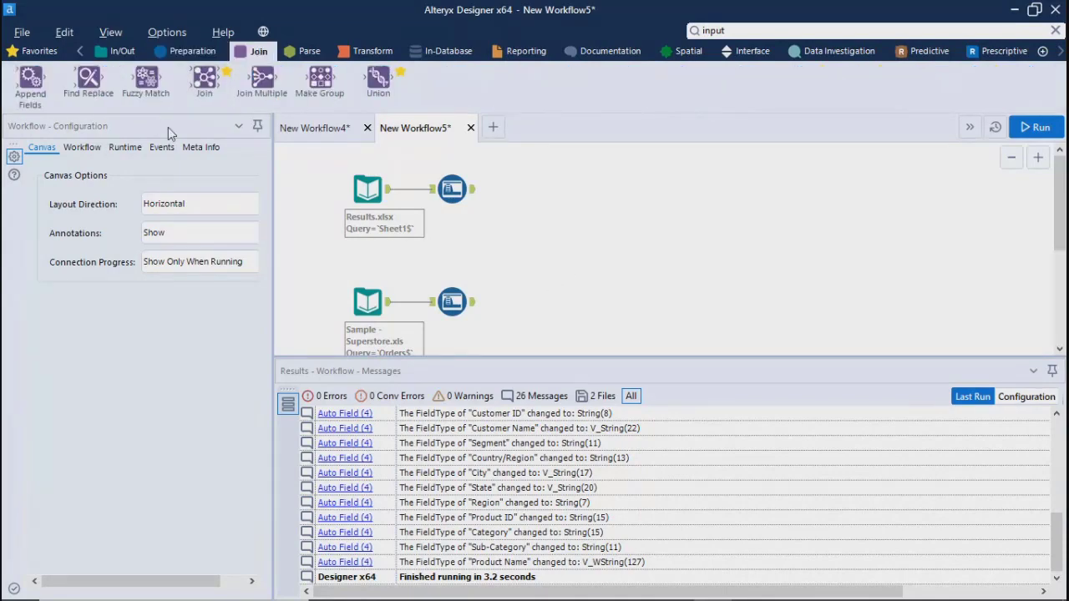
pyautogui.moveTo(378, 79); pyautogui.dragTo(556, 209)
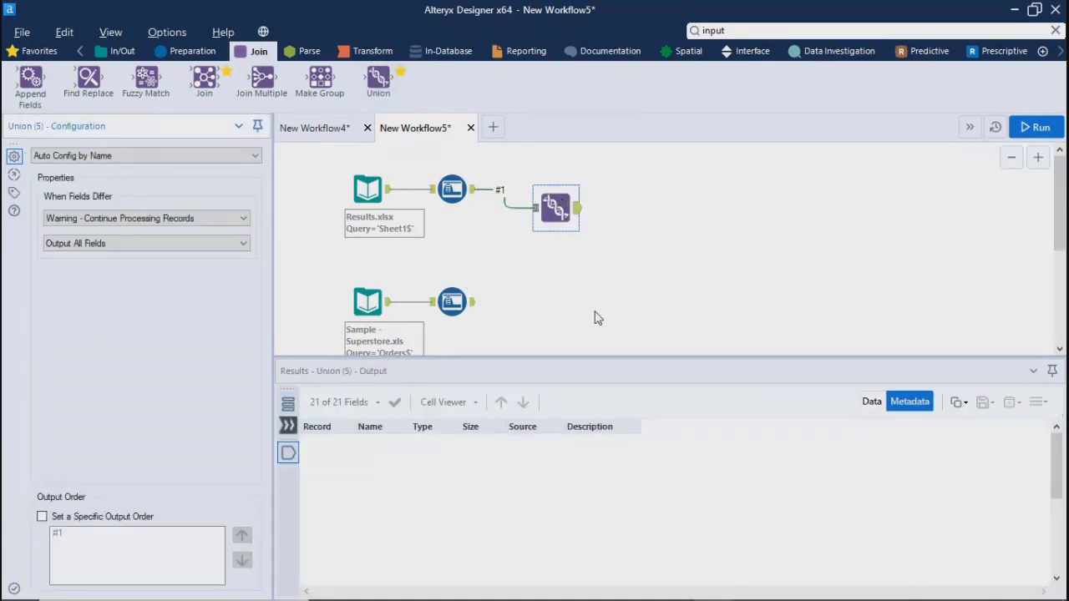
pyautogui.moveTo(472, 301); pyautogui.dragTo(538, 210)
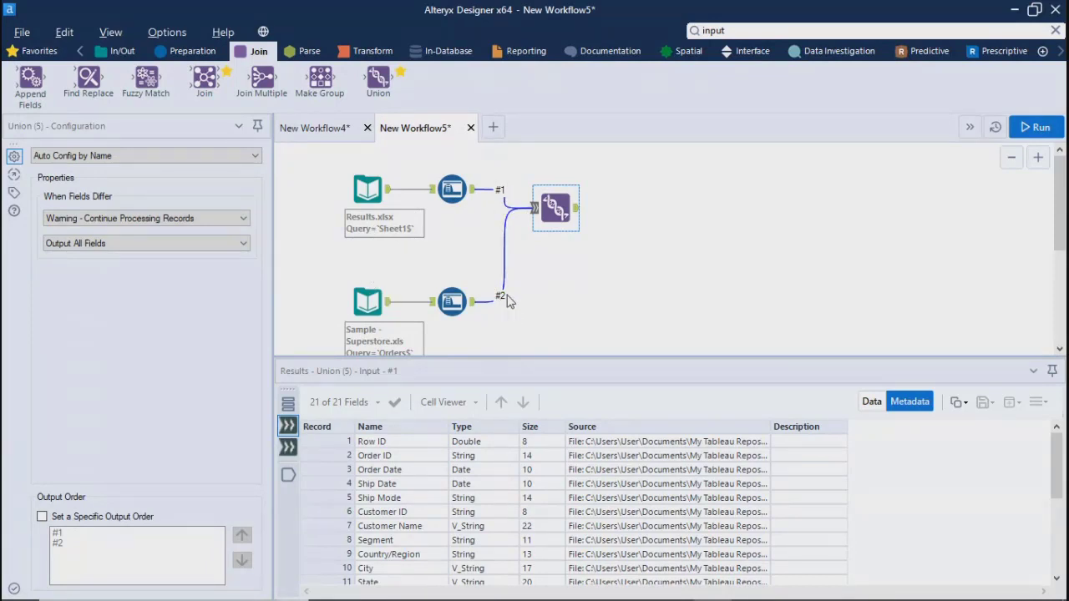
pyautogui.click(601, 314)
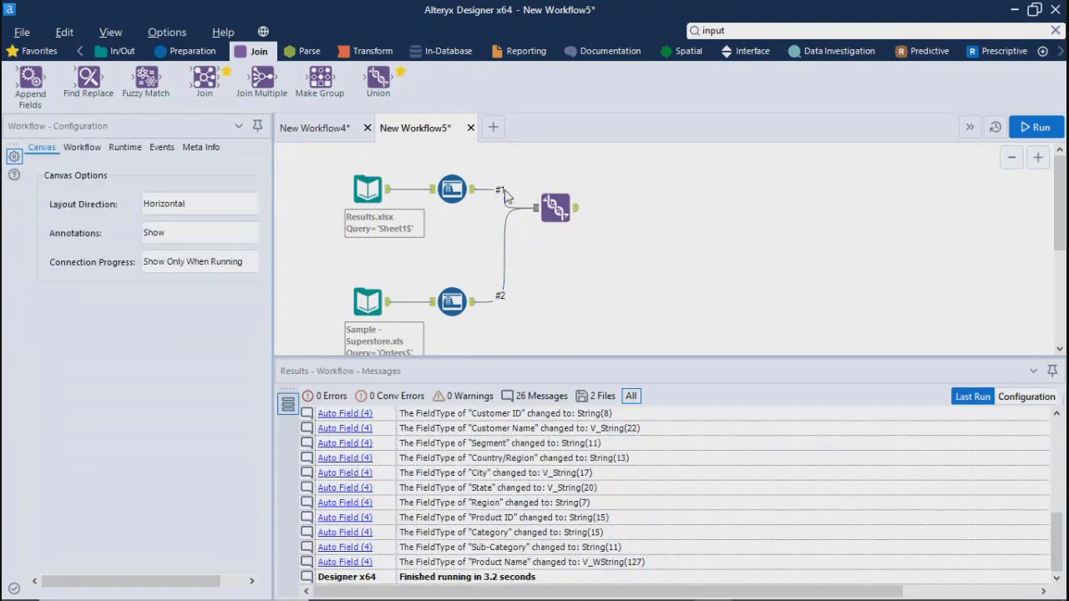
# Step: Rename the Union's #1 connection, coming from the Results.xlsx branch, to "Results Data"
pyautogui.click(501, 190)
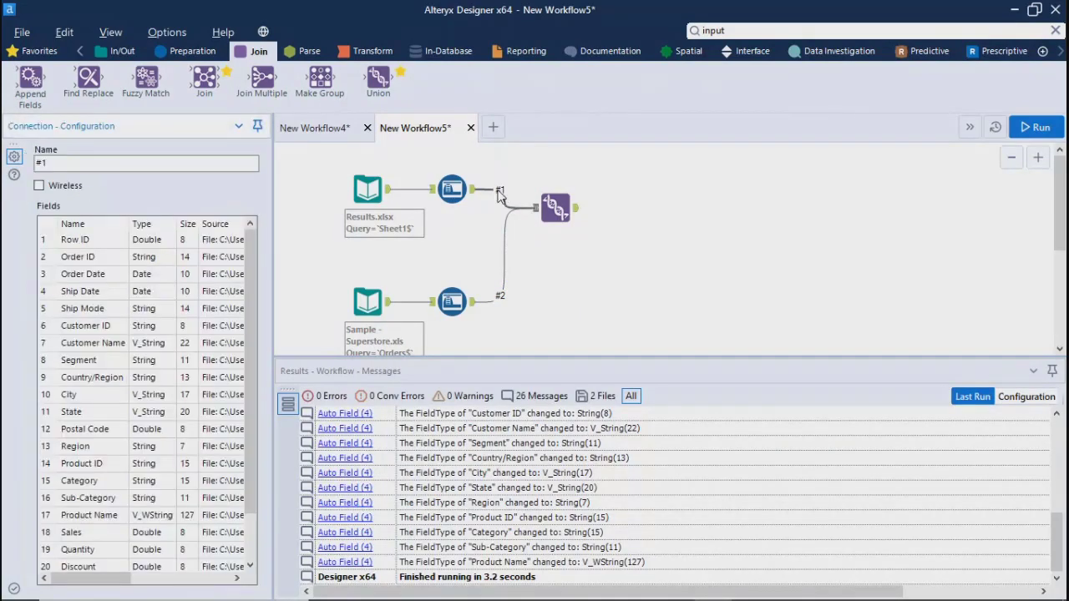
pyautogui.moveTo(72, 162); pyautogui.dragTo(3, 149)
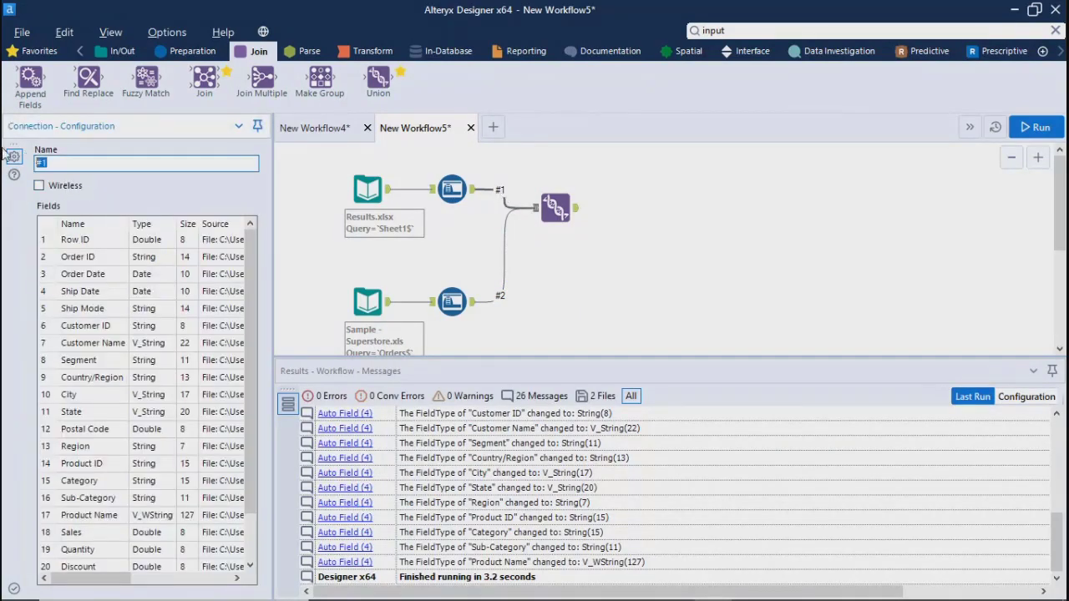
pyautogui.write('REsults')
pyautogui.press('BackSpace')
pyautogui.press('BackSpace')
pyautogui.press('BackSpace')
pyautogui.press('BackSpace')
pyautogui.press('BackSpace')
pyautogui.write('sults Data')
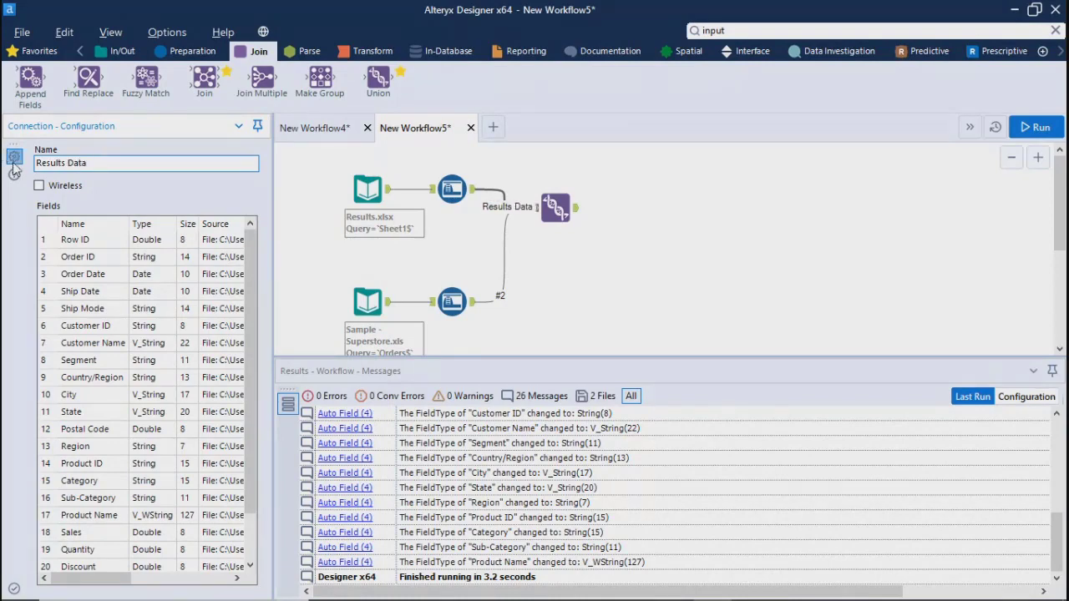
# Step: Rename the Union's #2 connection, coming from the Superstore branch, to "Sample Super Store"
pyautogui.click(514, 317)
pyautogui.click(503, 302)
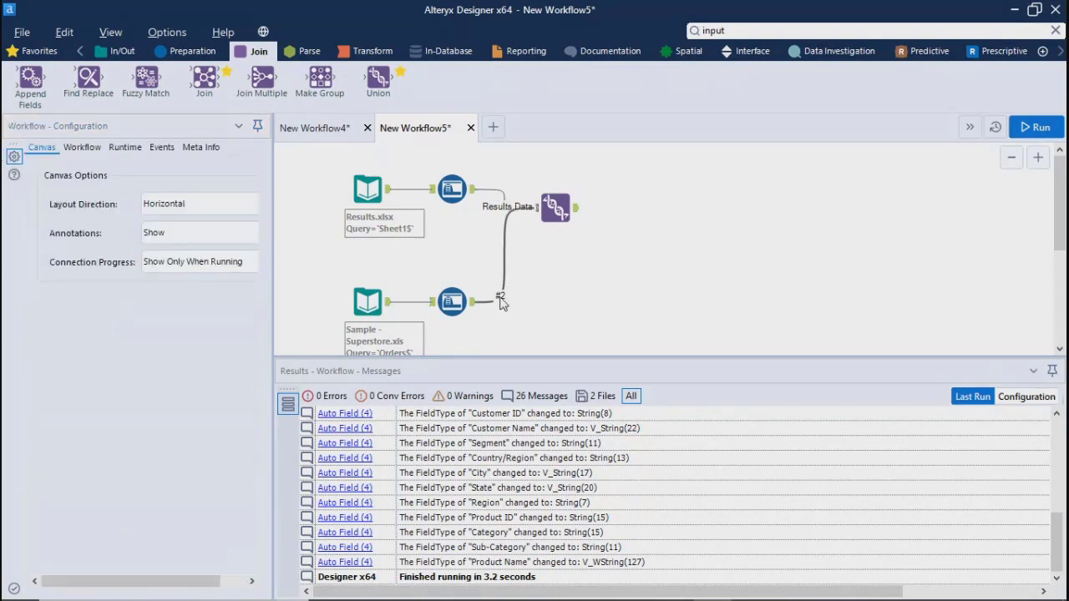
pyautogui.moveTo(174, 166); pyautogui.dragTo(3, 164)
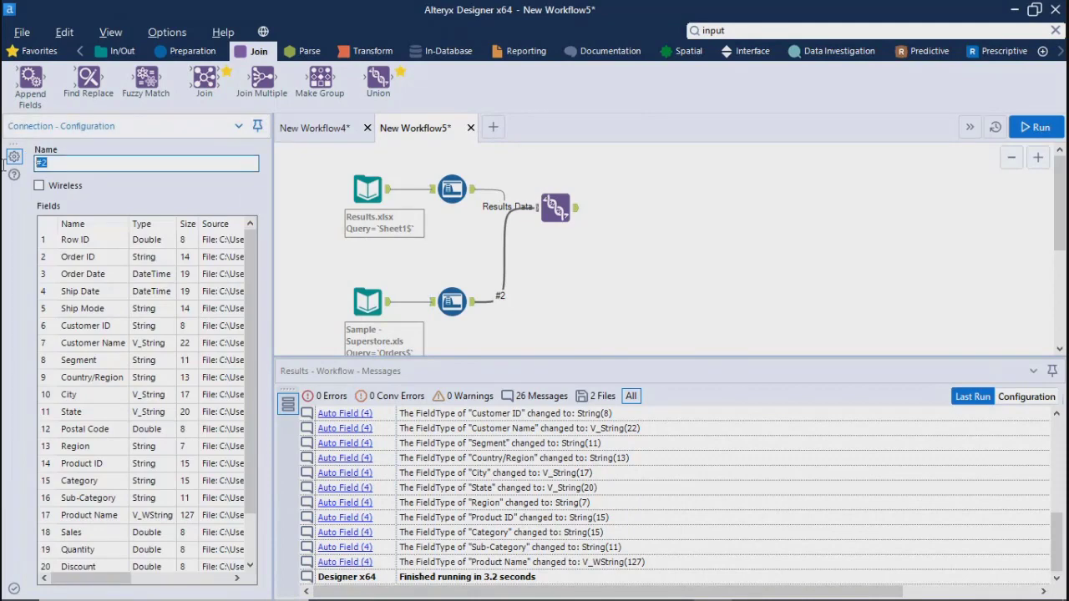
pyautogui.write('Sample Super')
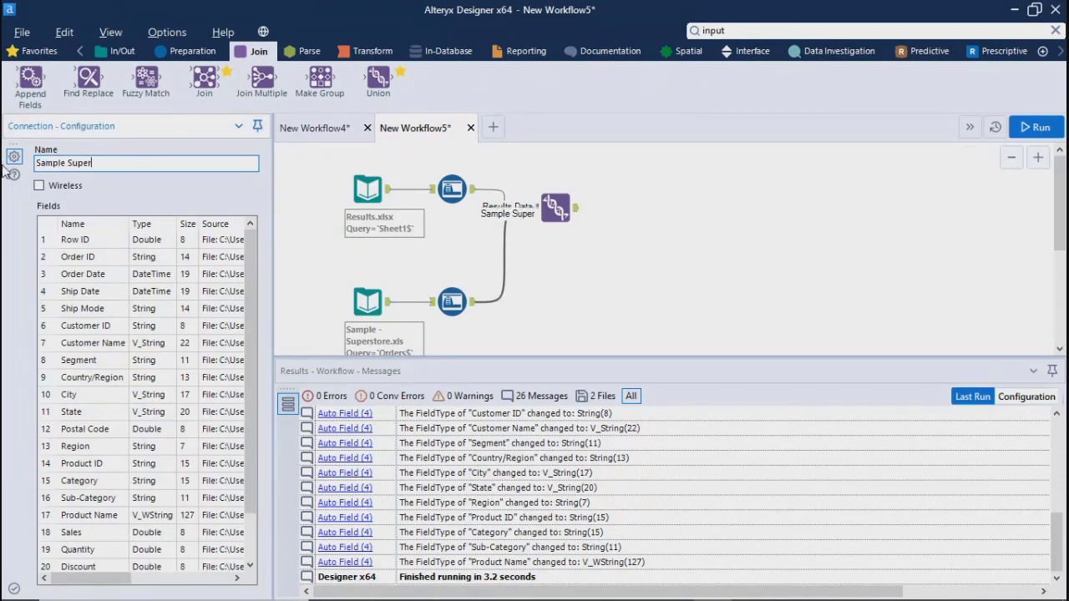
pyautogui.write(' store')
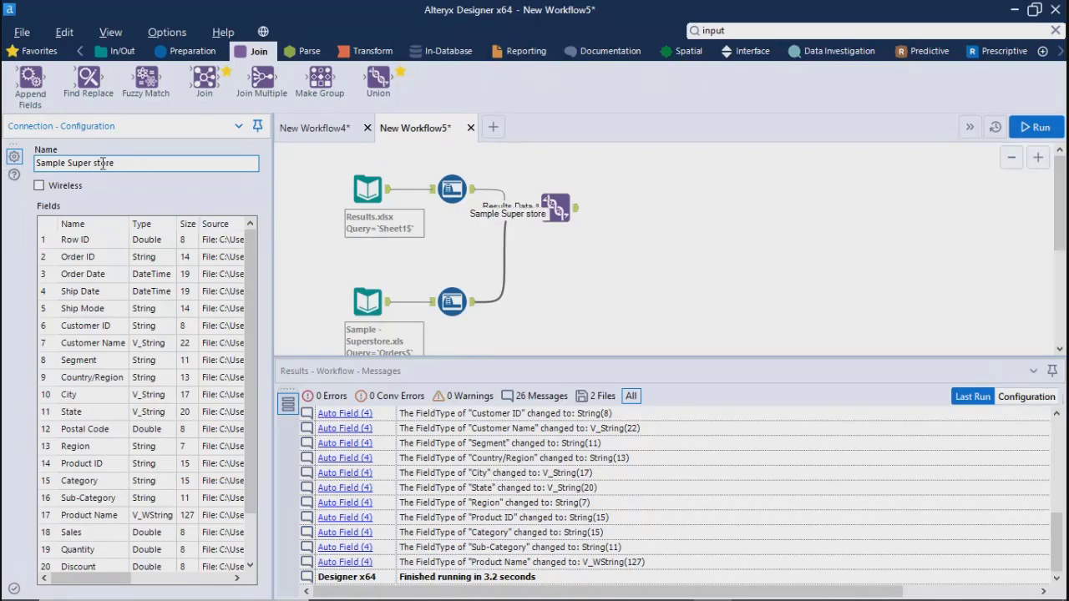
pyautogui.press('BackSpace')
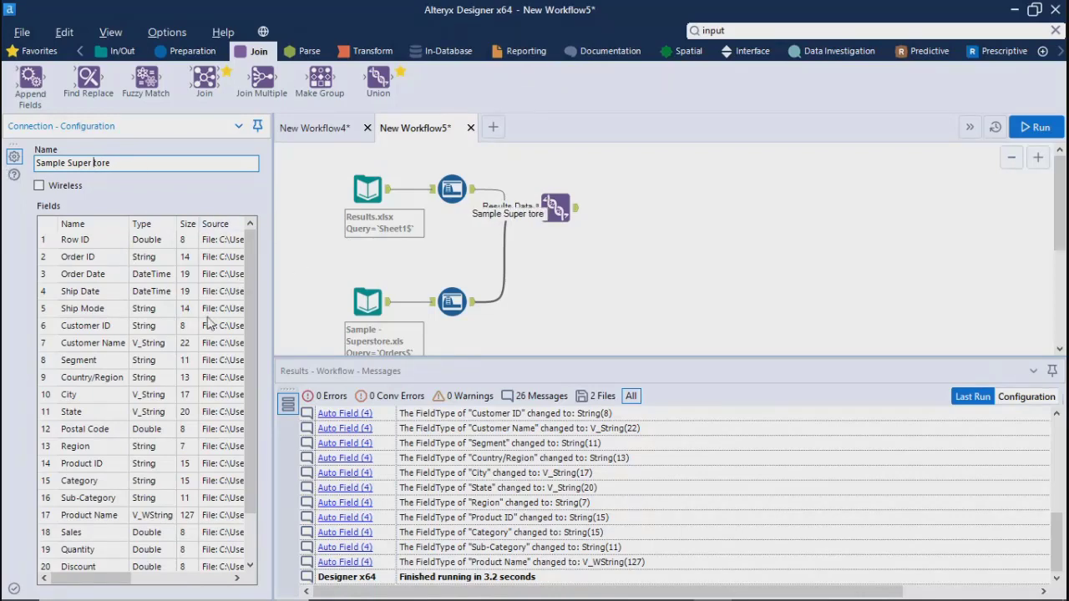
pyautogui.write('S')
pyautogui.click(628, 289)
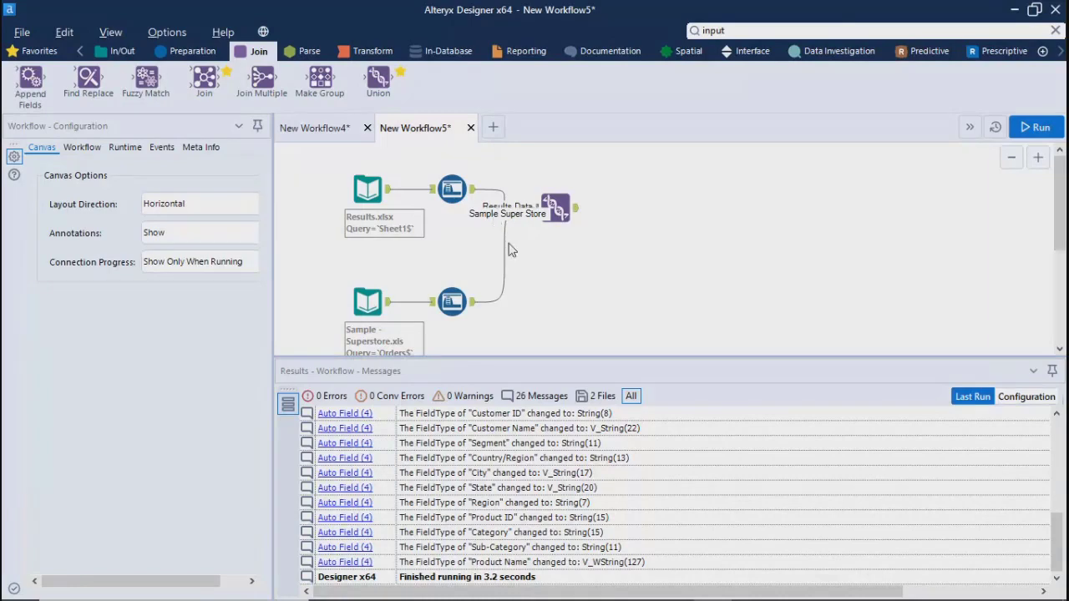
# Step: Place the Union tool midway between the two branches and the Superstore Auto Field closer to its input, separating the connection labels
pyautogui.moveTo(555, 209); pyautogui.dragTo(582, 250)
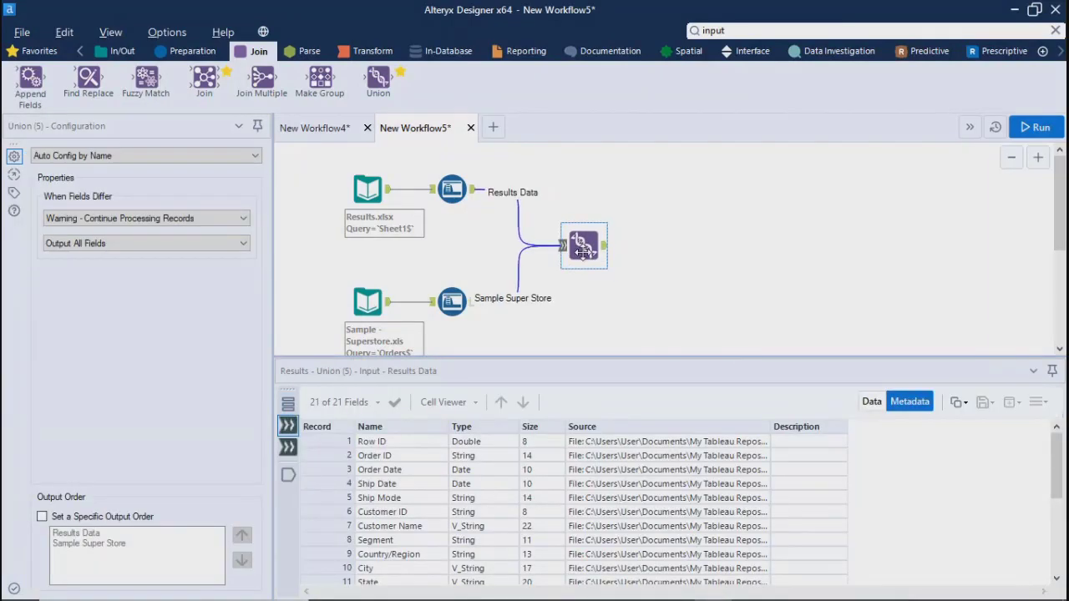
pyautogui.click(640, 267)
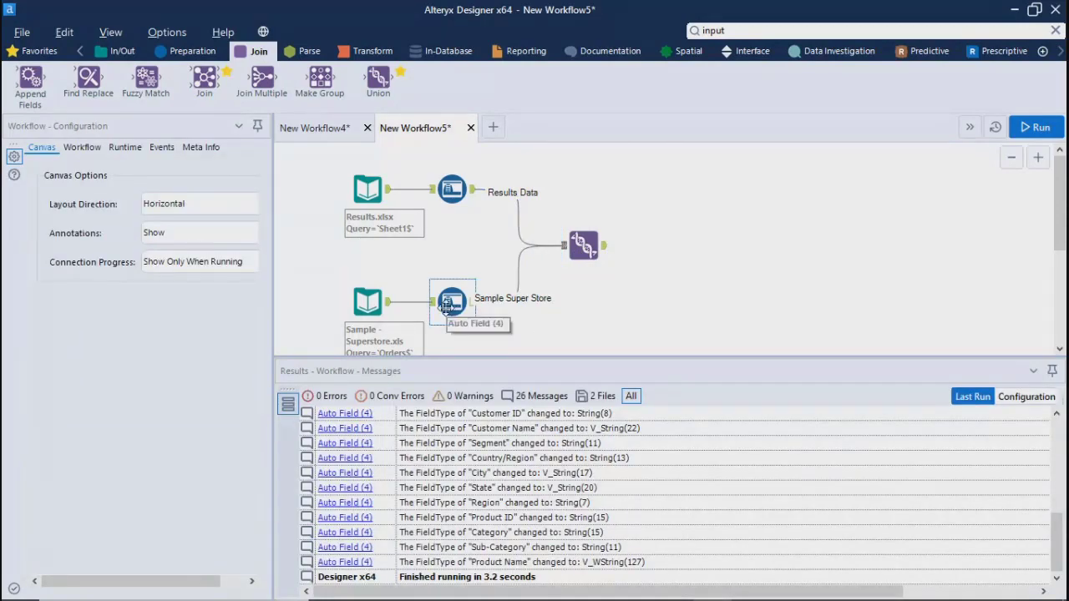
pyautogui.moveTo(448, 304); pyautogui.dragTo(426, 305)
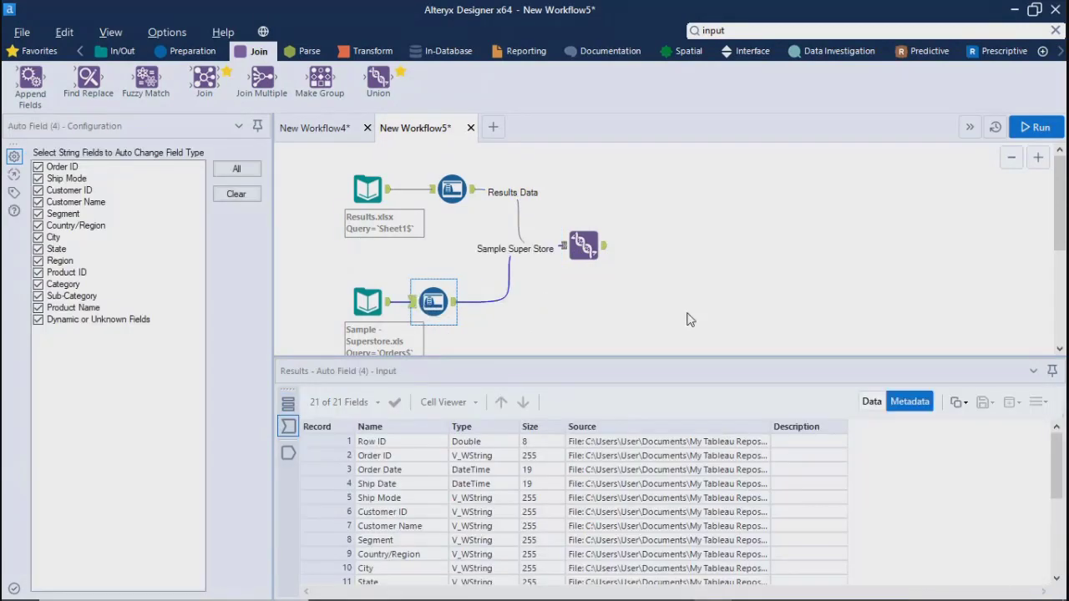
pyautogui.click(692, 318)
pyautogui.moveTo(576, 243); pyautogui.dragTo(582, 238)
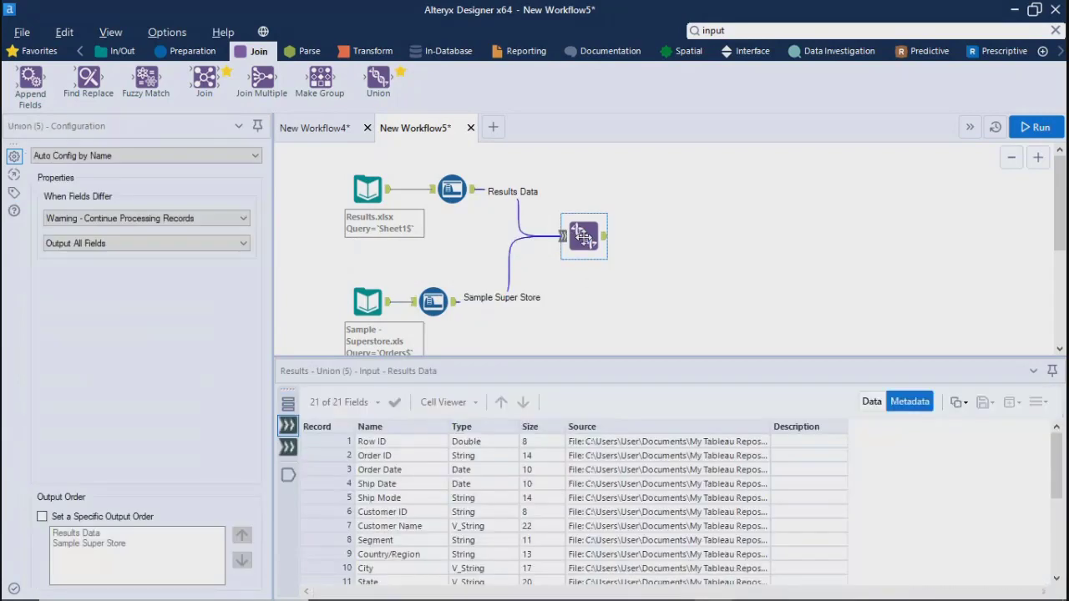
pyautogui.click(704, 266)
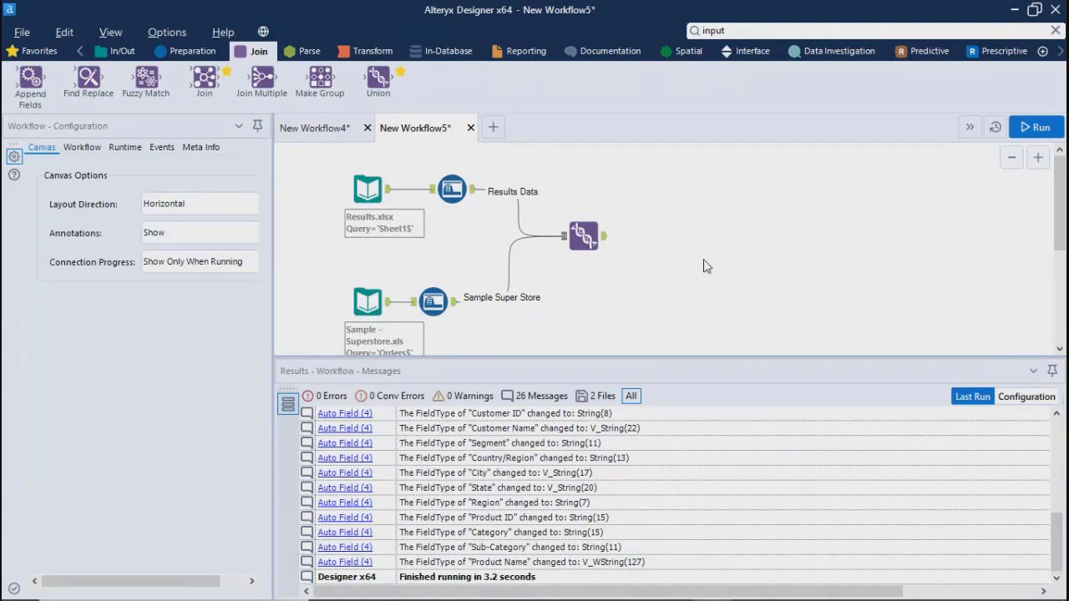
pyautogui.click(584, 236)
pyautogui.moveTo(584, 236); pyautogui.dragTo(579, 242)
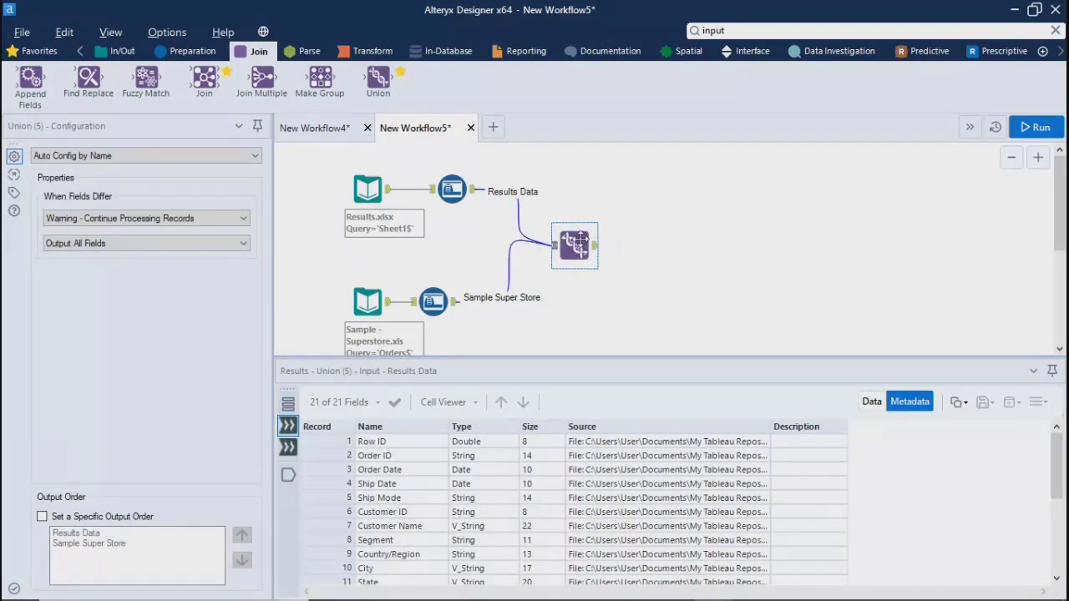
pyautogui.click(754, 287)
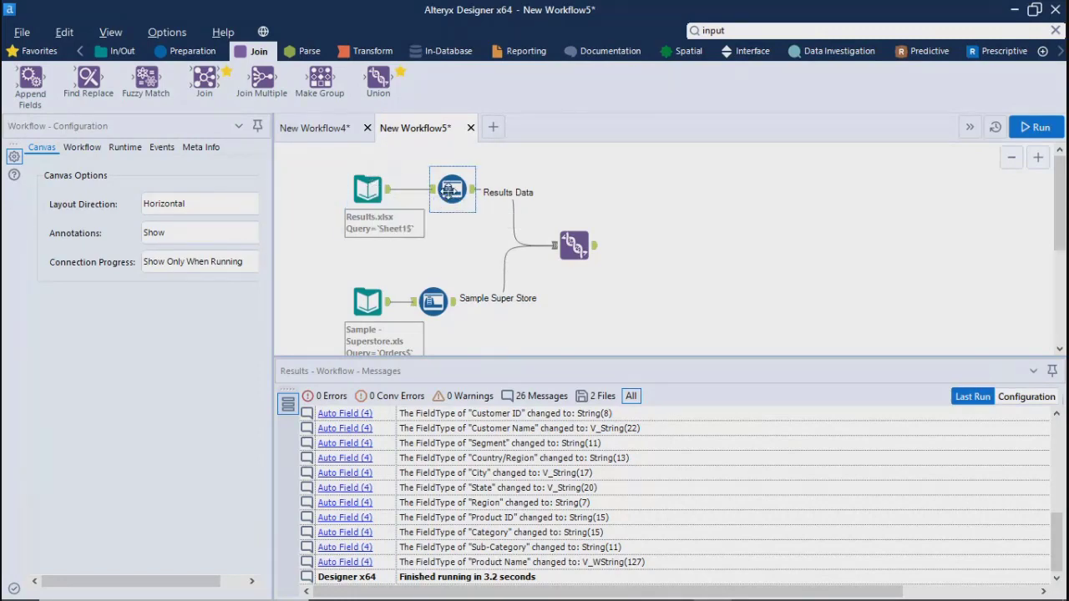
# Step: Shift the Results.xlsx Auto Field nearer its input, the Superstore Auto Field away from its own, and the Union slightly up
pyautogui.moveTo(451, 190); pyautogui.dragTo(443, 190)
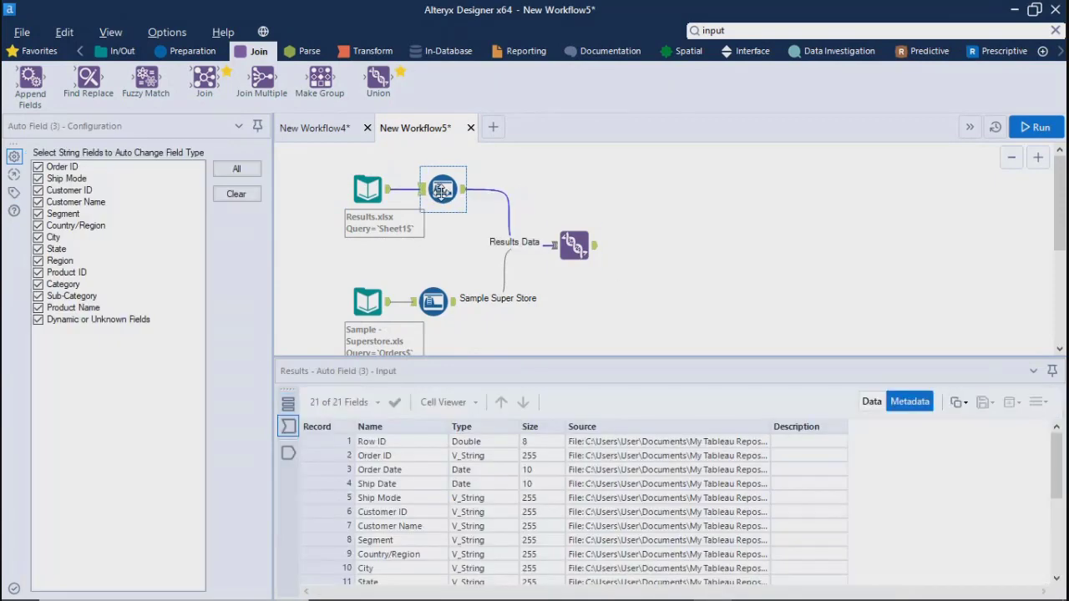
pyautogui.click(681, 294)
pyautogui.moveTo(455, 317); pyautogui.dragTo(474, 318)
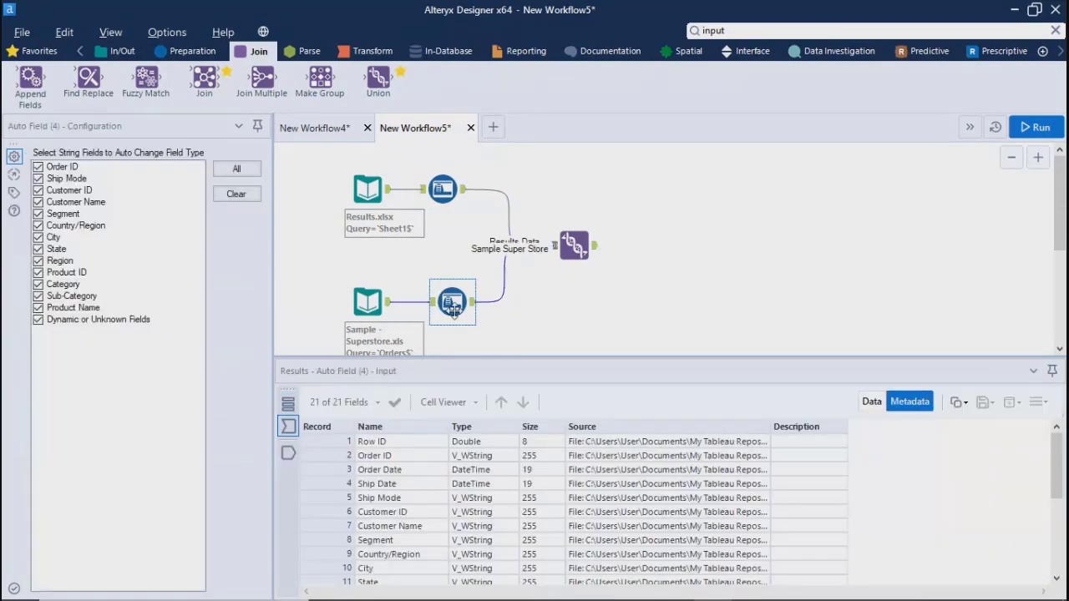
pyautogui.click(649, 292)
pyautogui.moveTo(574, 245); pyautogui.dragTo(567, 232)
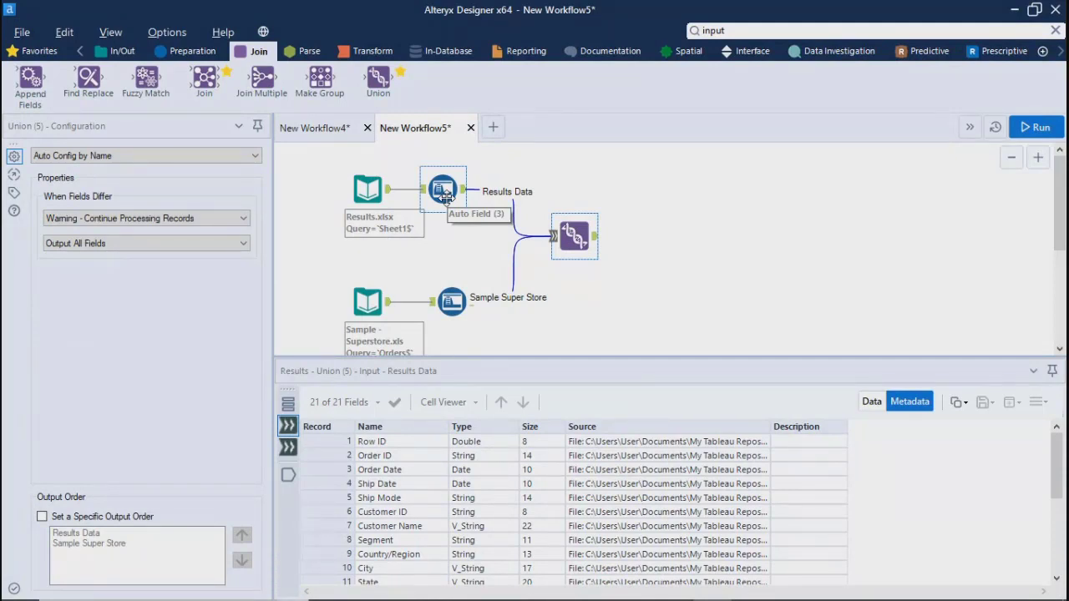
pyautogui.click(668, 299)
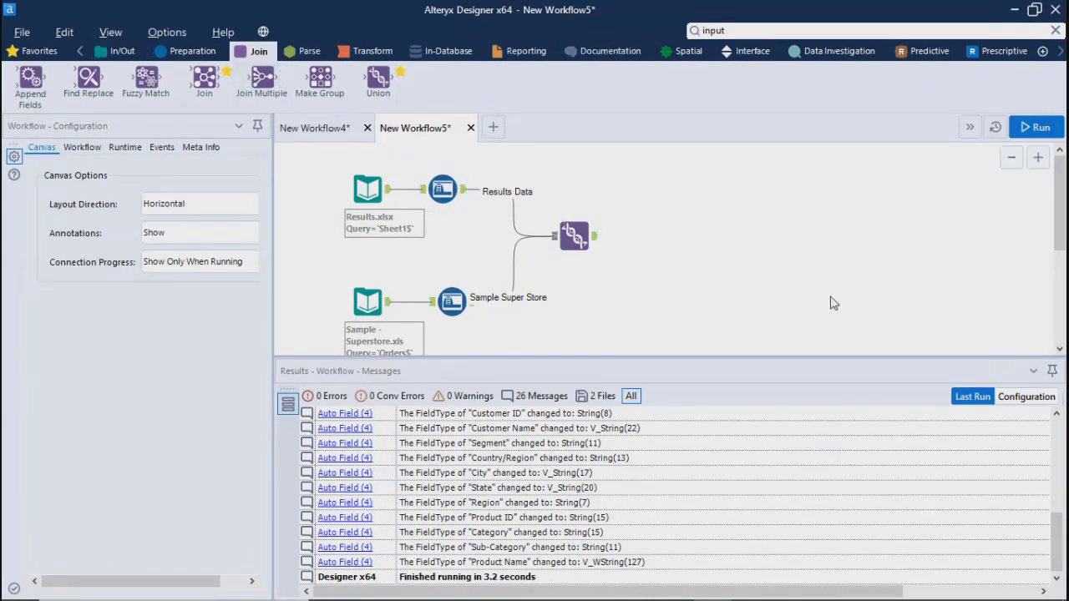
# Step: Revisit the Auto Field tool in New Workflow4 and return to New Workflow5
pyautogui.click(315, 129)
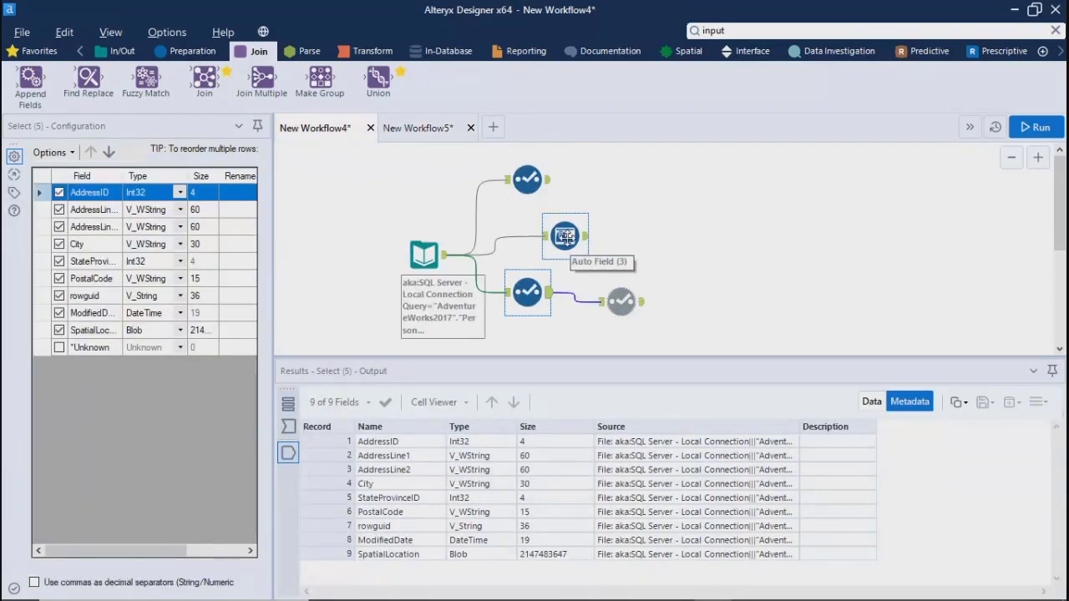
pyautogui.click(399, 132)
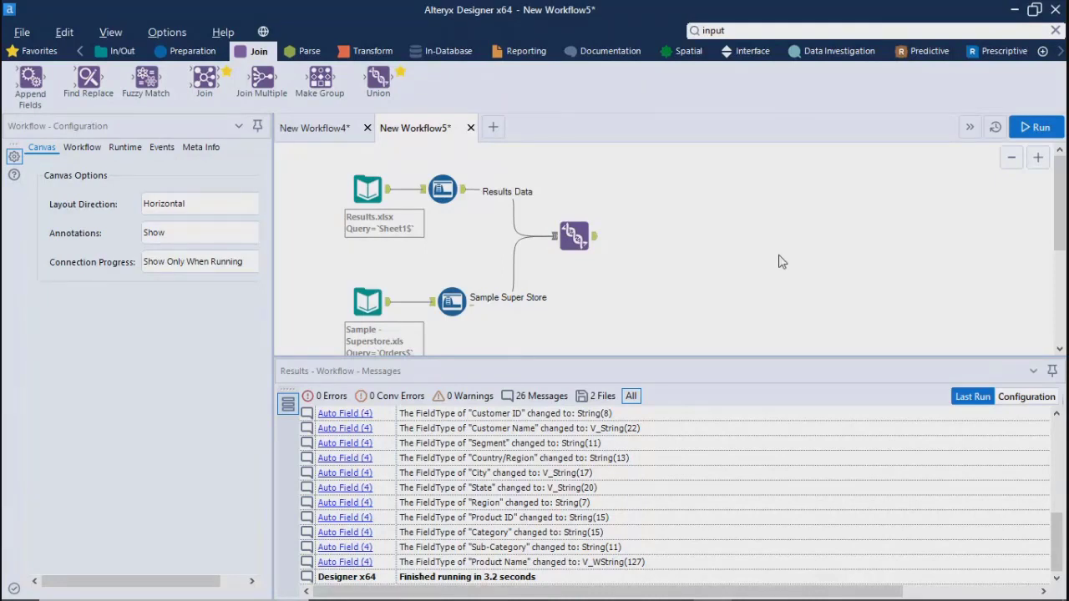
# Step: Set the Union tool's field matching to Auto Config by Position
pyautogui.click(574, 234)
pyautogui.click(574, 233)
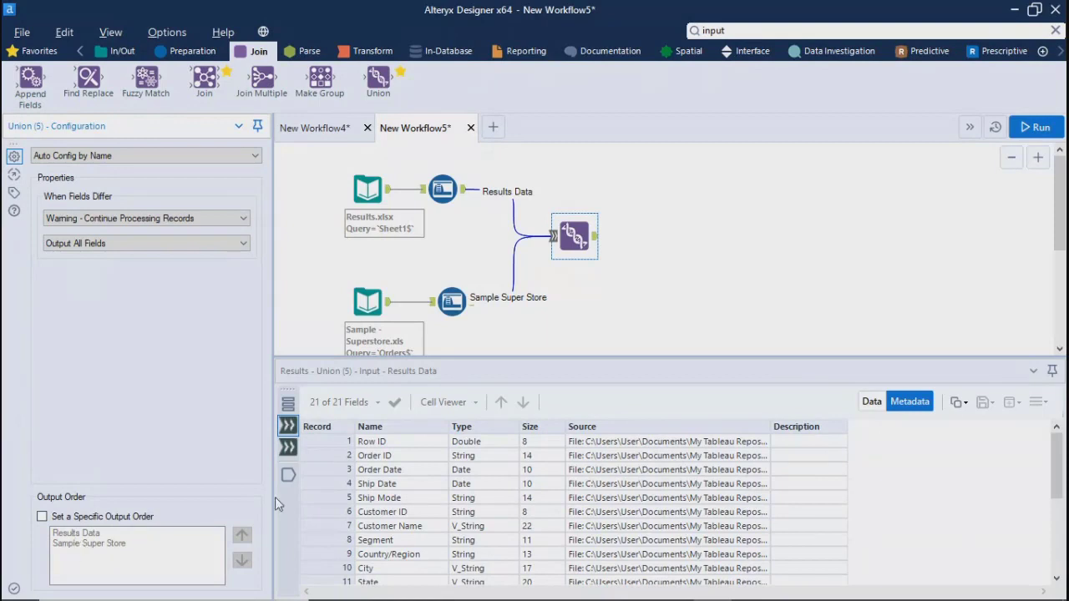
pyautogui.scroll(-4, 380, 533)
pyautogui.scroll(4, 380, 533)
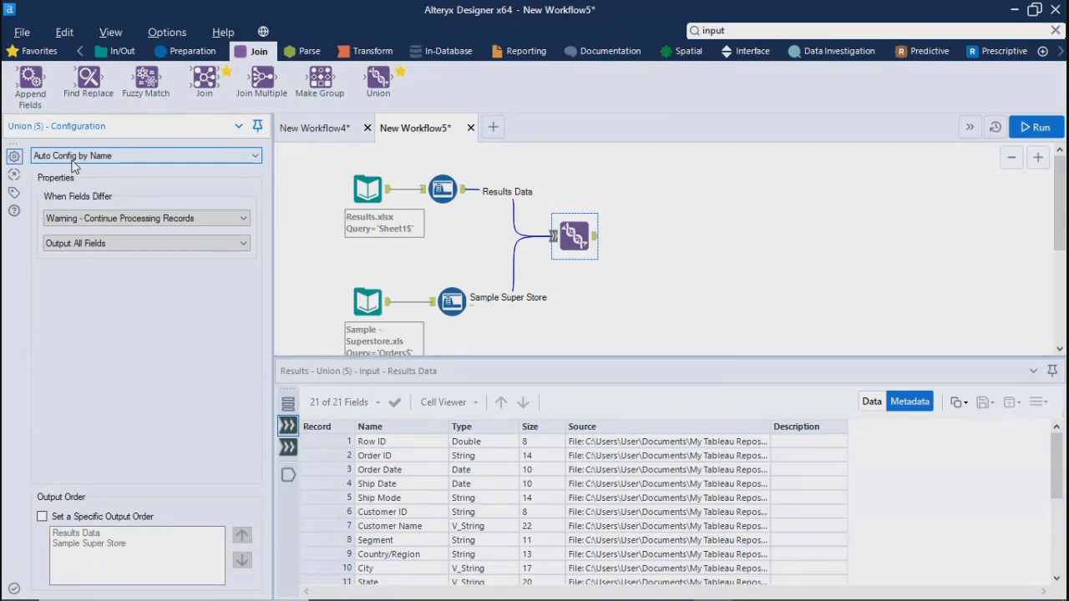
pyautogui.click(74, 159)
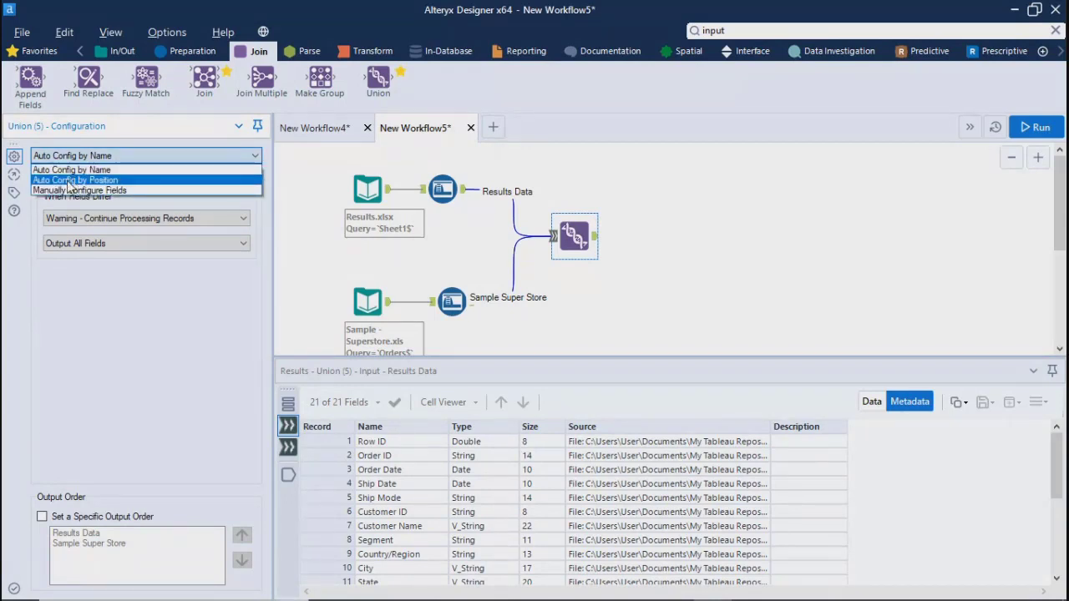
pyautogui.click(70, 180)
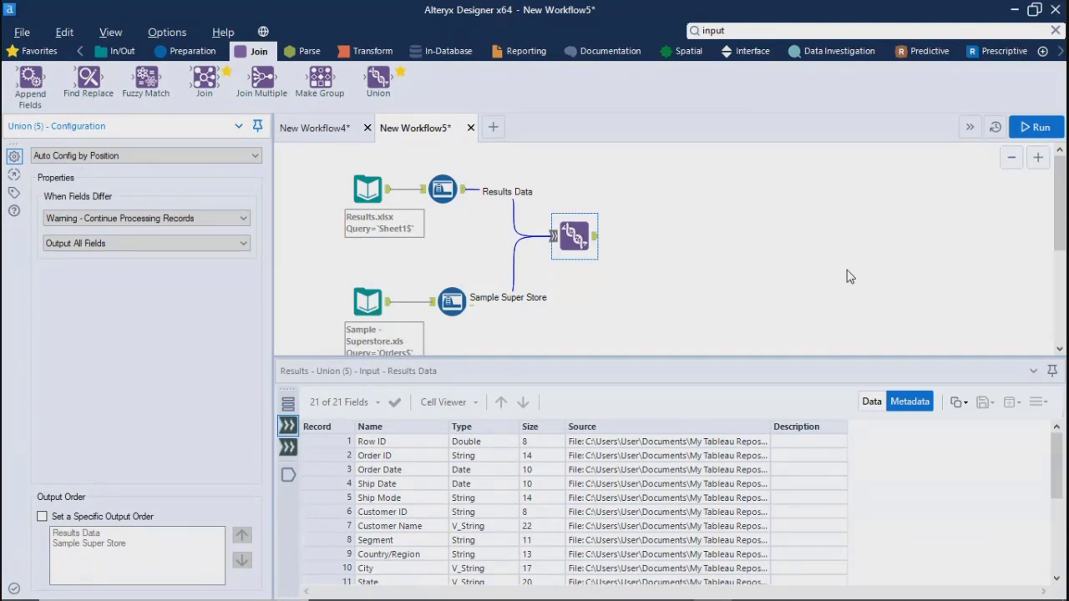
# Step: Set the Union to Manually Configure Fields and widen the configuration area to inspect its output columns
pyautogui.click(105, 157)
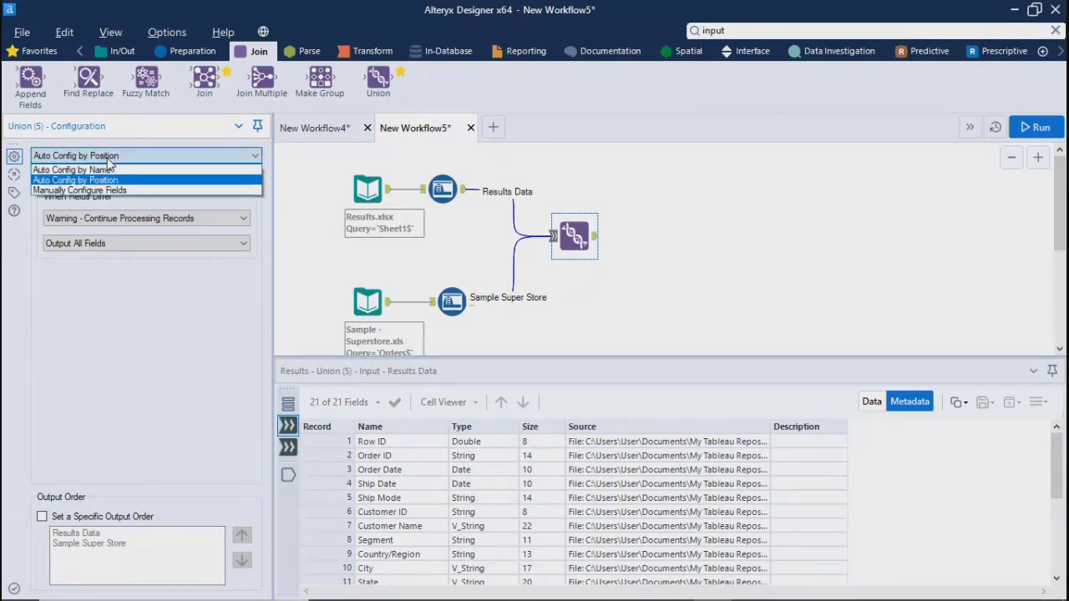
pyautogui.click(81, 191)
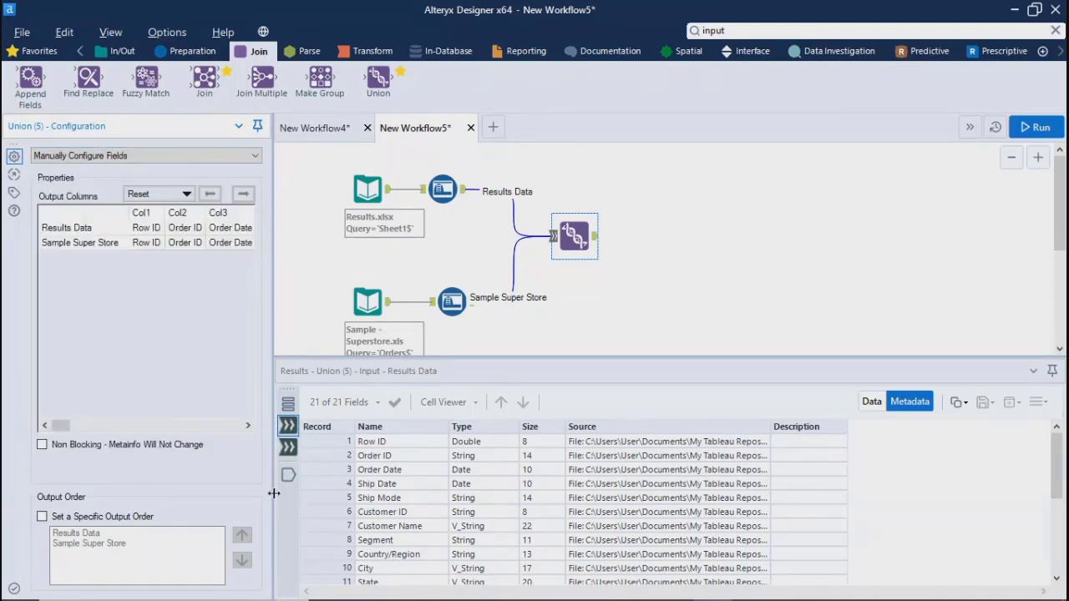
pyautogui.moveTo(274, 494); pyautogui.dragTo(544, 493)
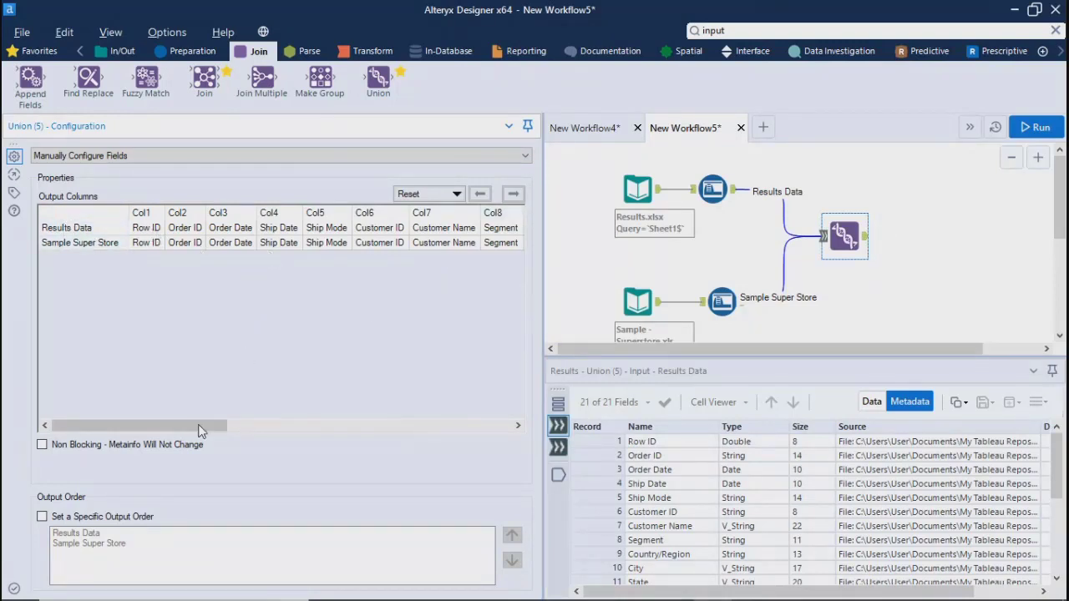
pyautogui.moveTo(201, 426); pyautogui.dragTo(125, 447)
pyautogui.click(150, 228)
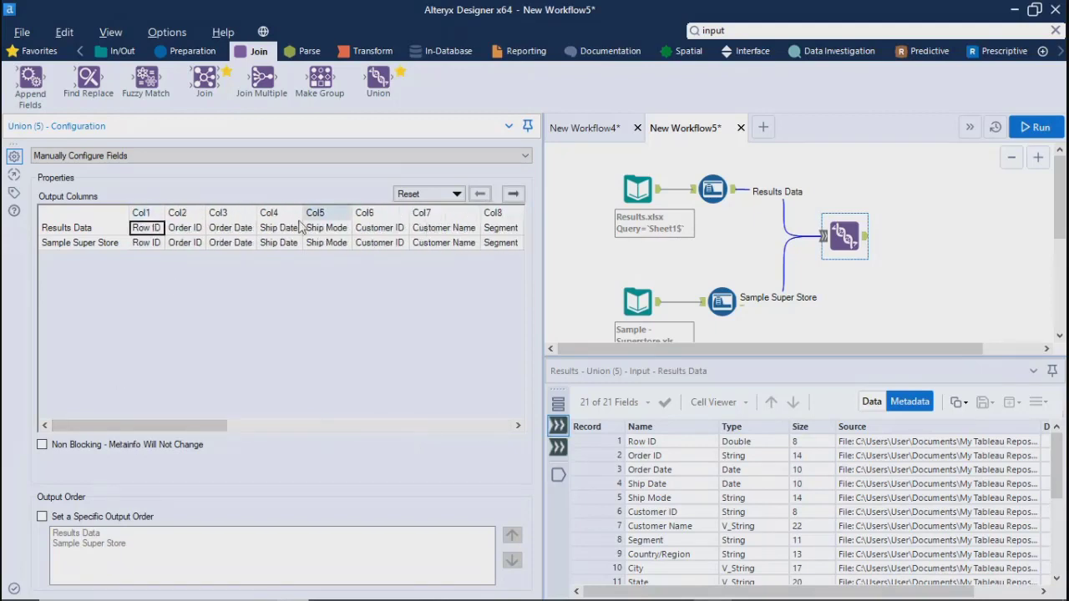
# Step: Reset the Union's output columns by position, and move the Results Data Order Date to Col2 and back to Col3
pyautogui.click(457, 195)
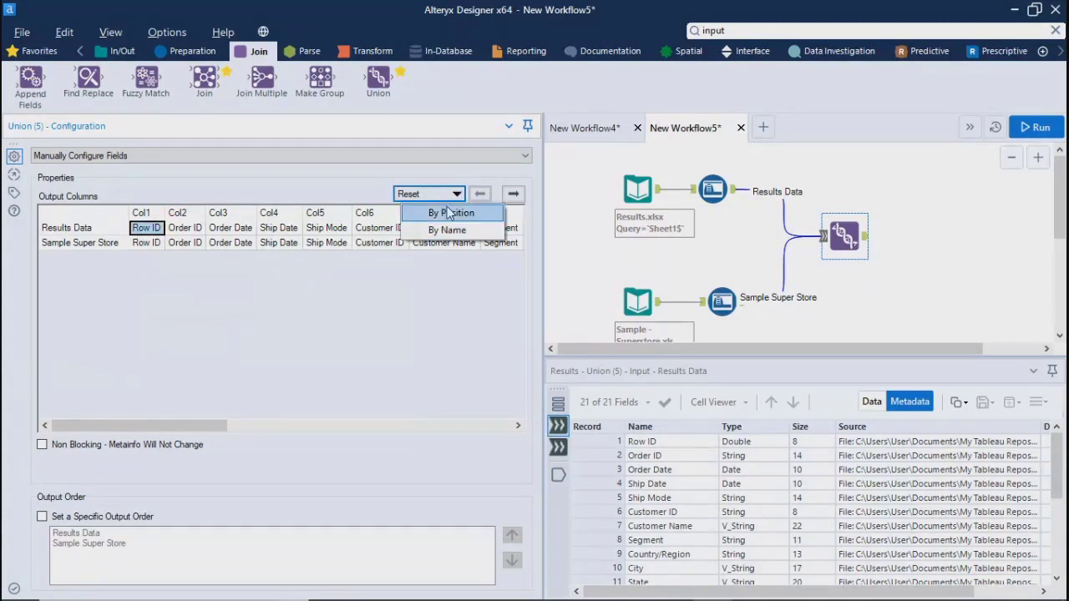
pyautogui.click(447, 212)
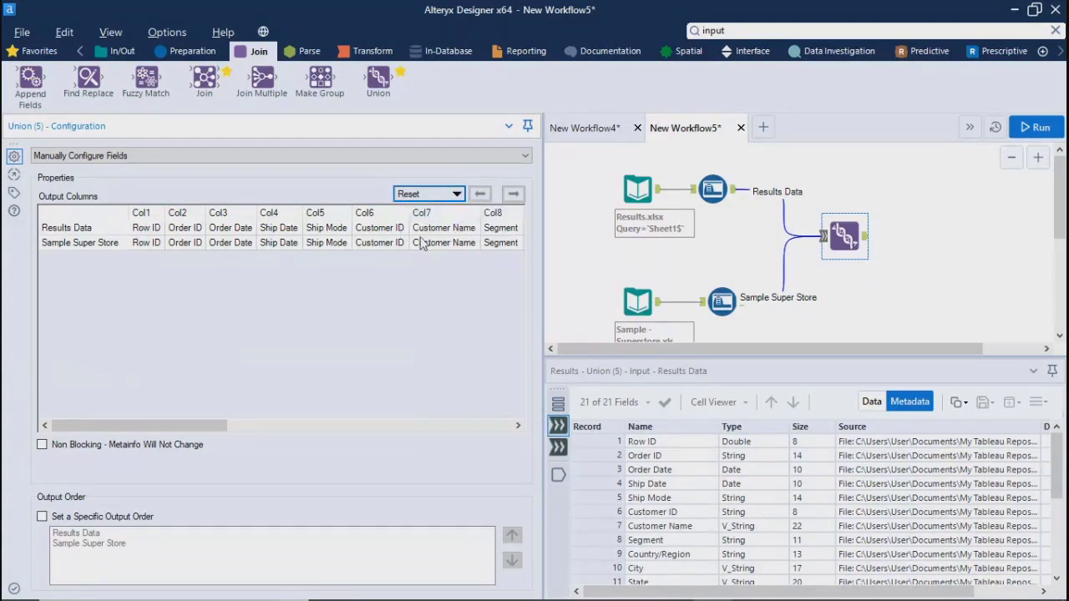
pyautogui.click(233, 231)
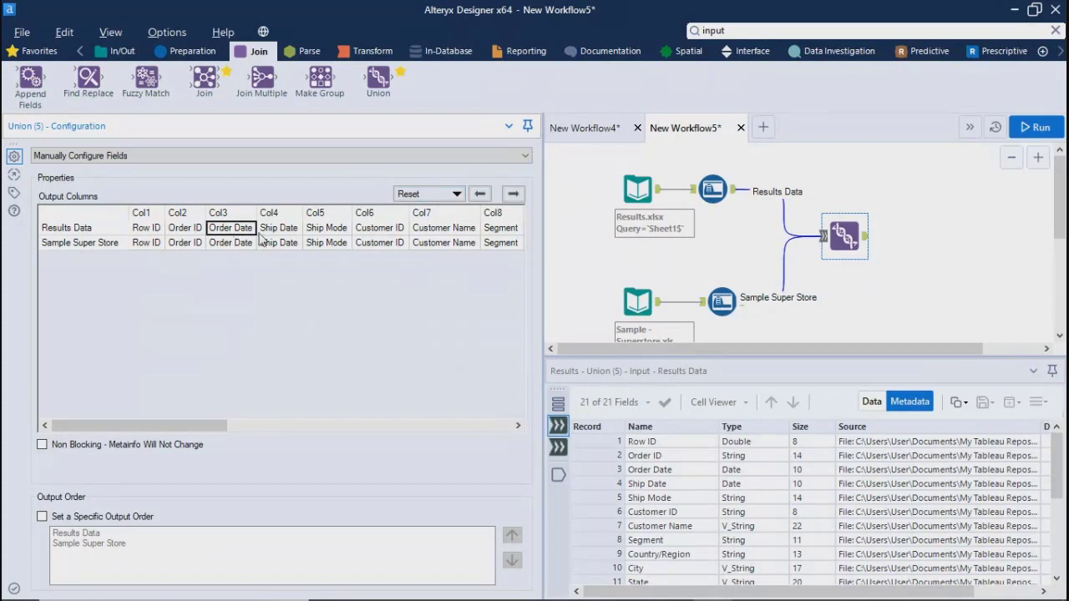
pyautogui.click(480, 194)
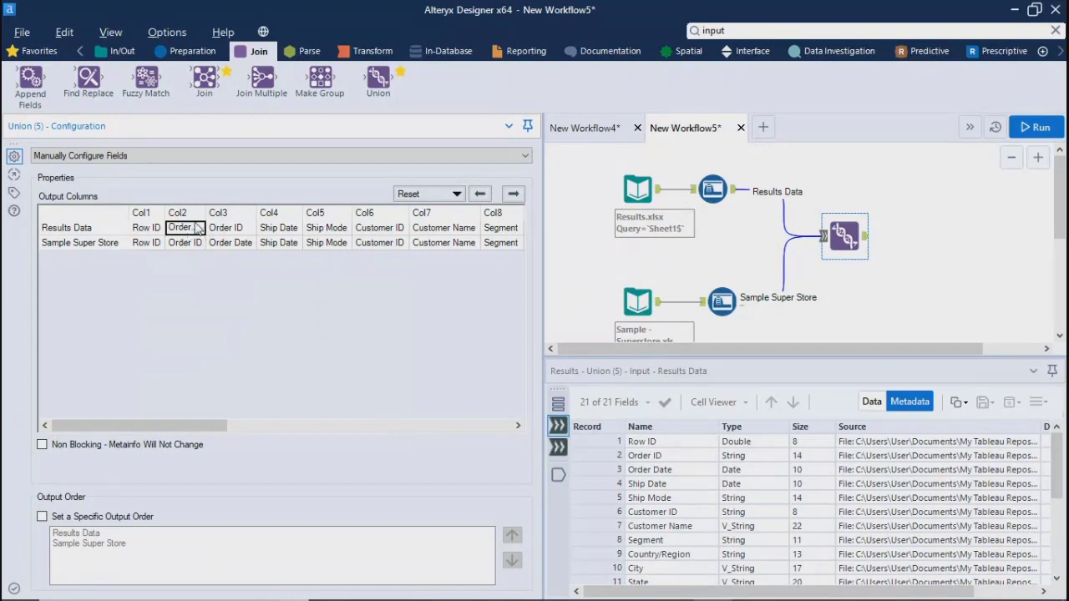
pyautogui.moveTo(205, 210); pyautogui.dragTo(231, 212)
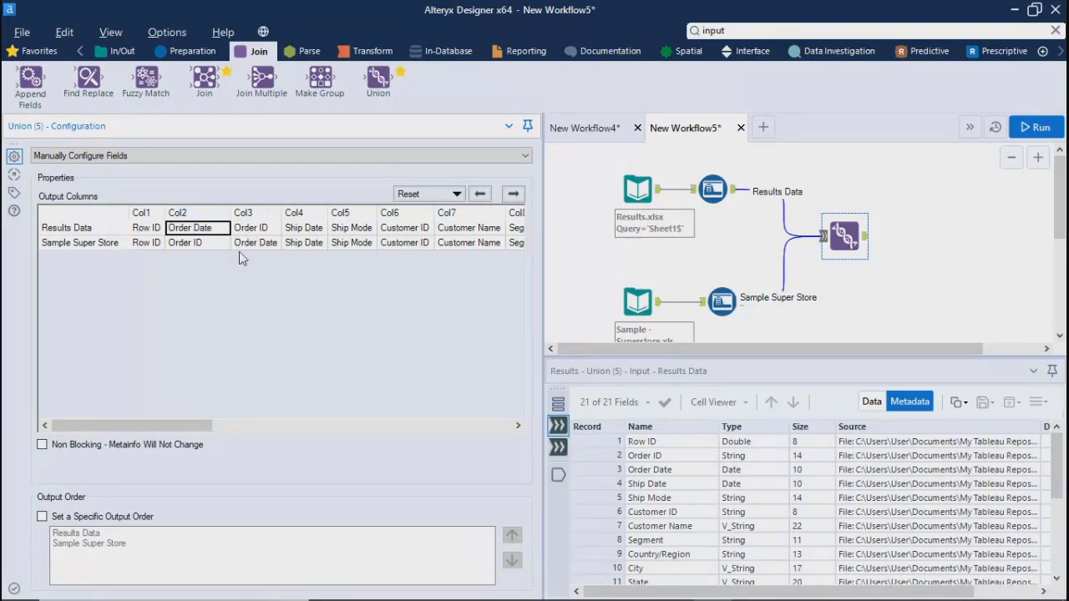
pyautogui.click(513, 194)
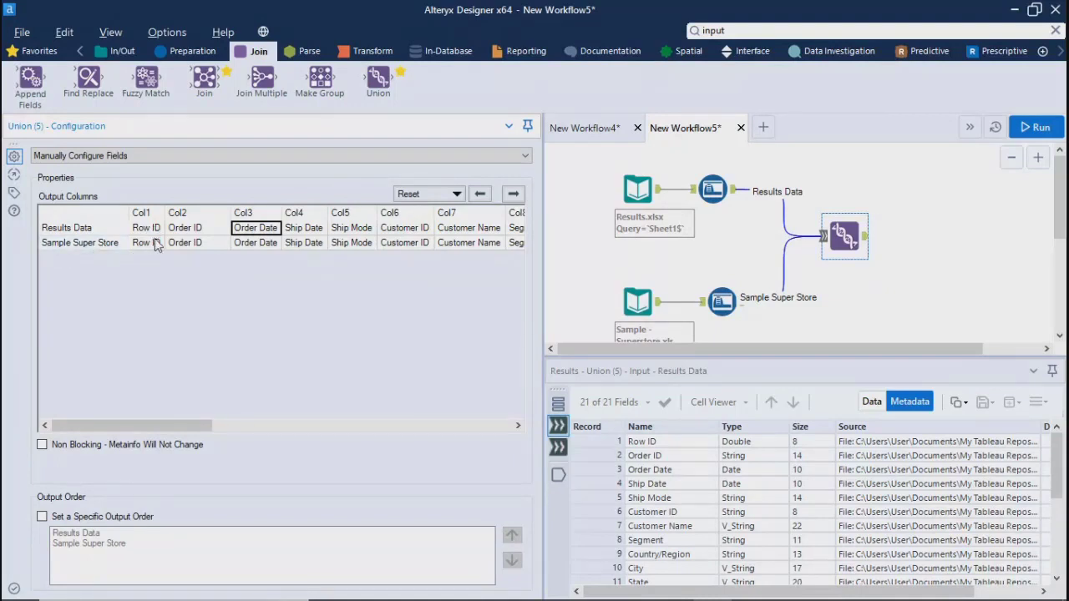
# Step: Set the Union tool's field matching back to Auto Config by Name
pyautogui.moveTo(166, 420); pyautogui.dragTo(67, 431)
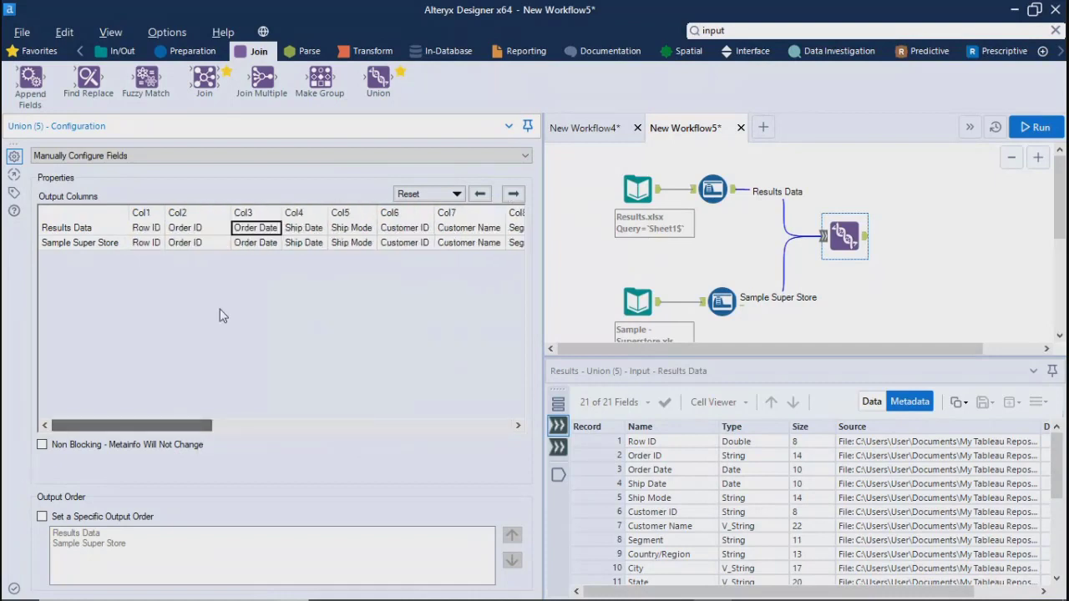
pyautogui.click(132, 159)
pyautogui.click(121, 167)
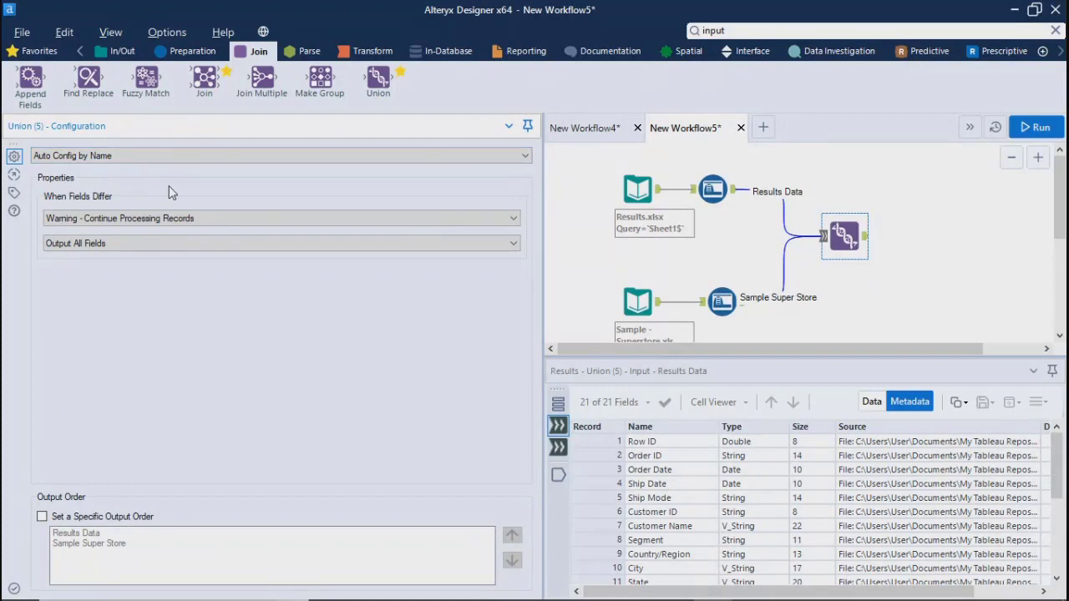
# Step: Examine the Union's options for handling differing fields and for outputting all or only common fields, keeping the current choices
pyautogui.click(136, 222)
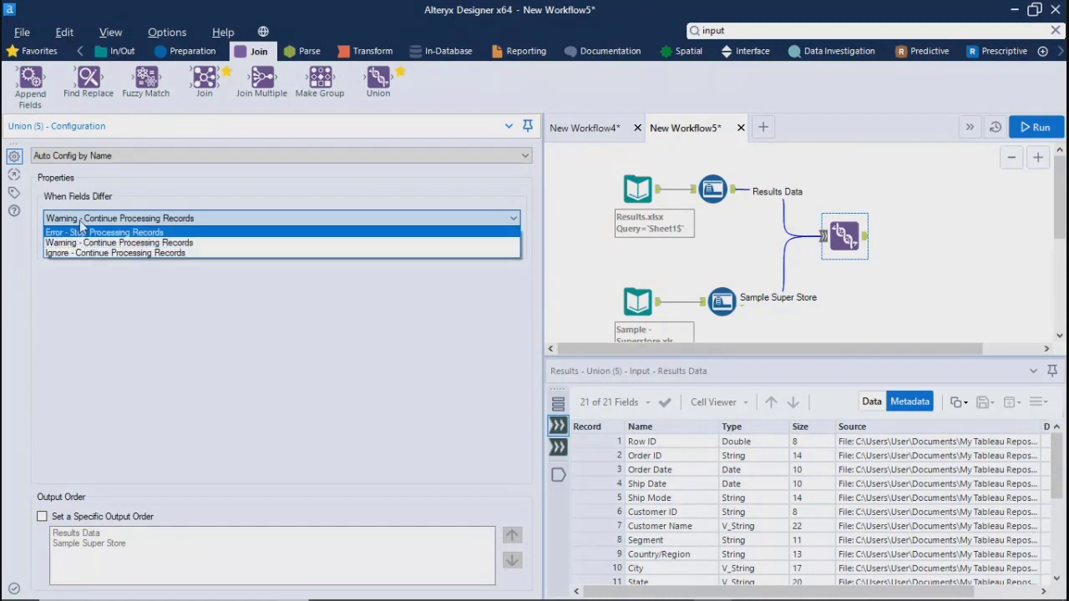
pyautogui.click(189, 306)
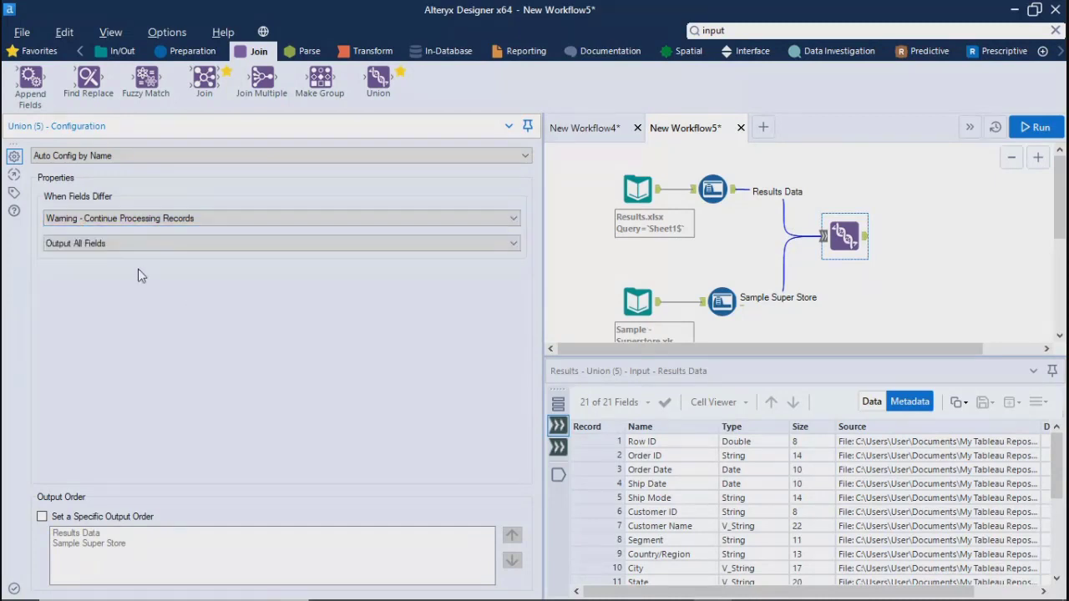
pyautogui.click(115, 243)
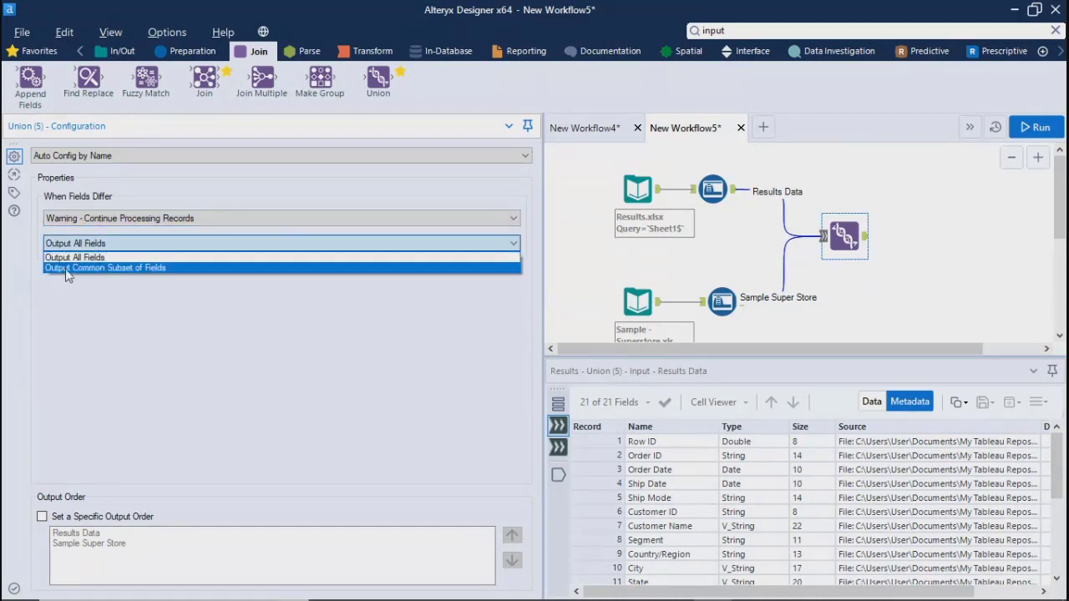
pyautogui.click(351, 357)
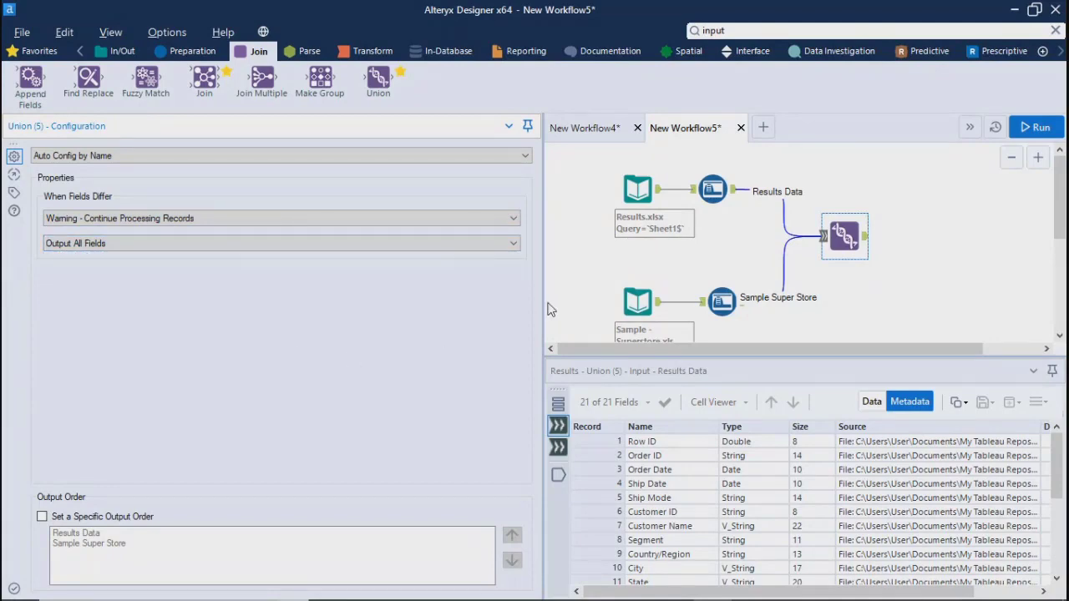
# Step: Narrow the configuration area to enlarge the canvas, run the workflow and dismiss the completion notice
pyautogui.moveTo(544, 298); pyautogui.dragTo(201, 282)
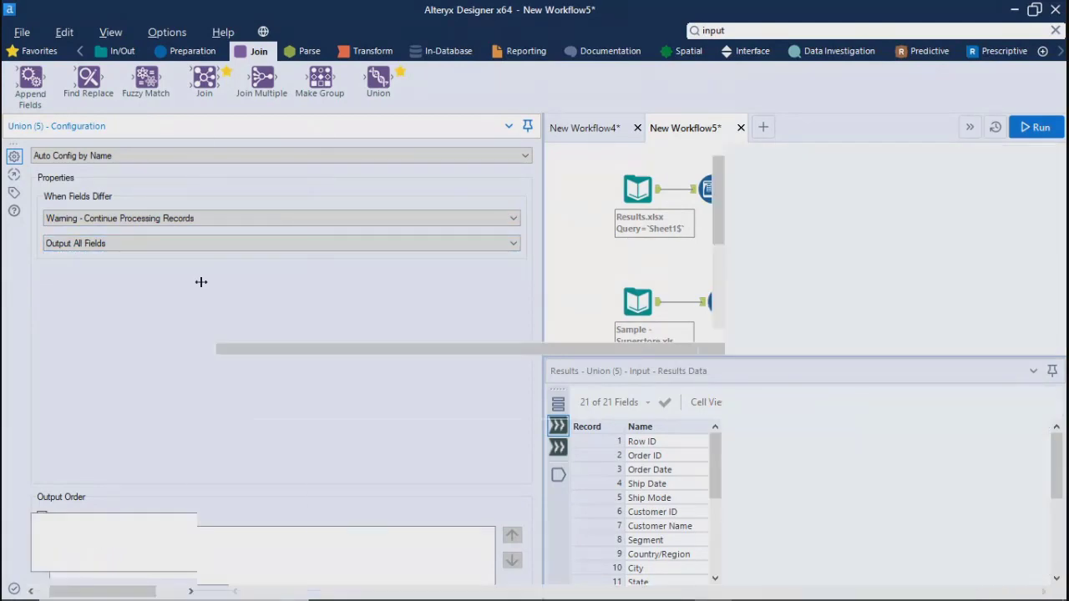
pyautogui.click(622, 259)
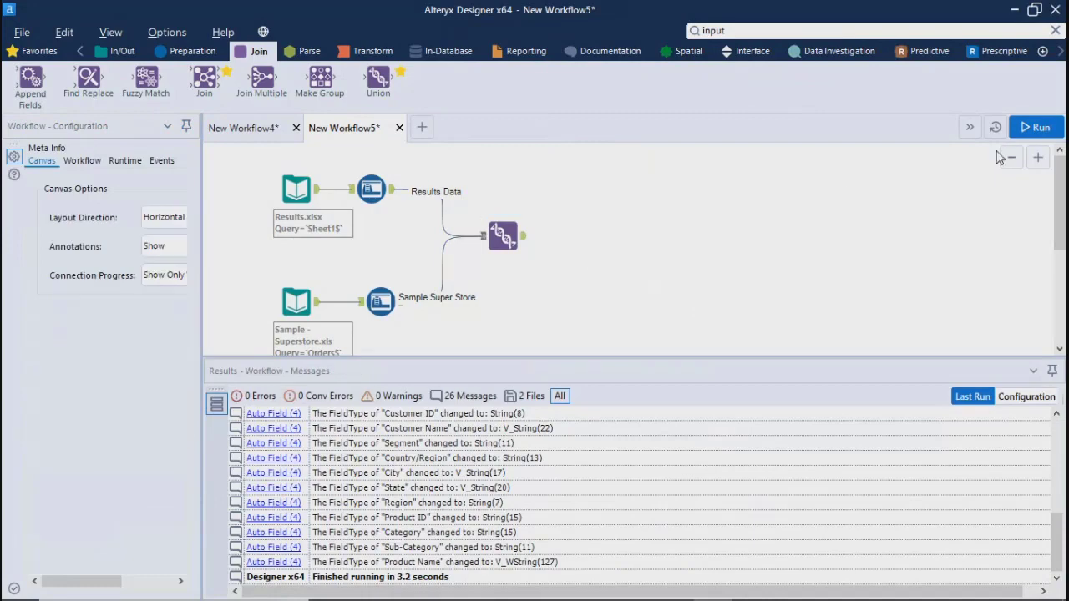
pyautogui.click(1029, 127)
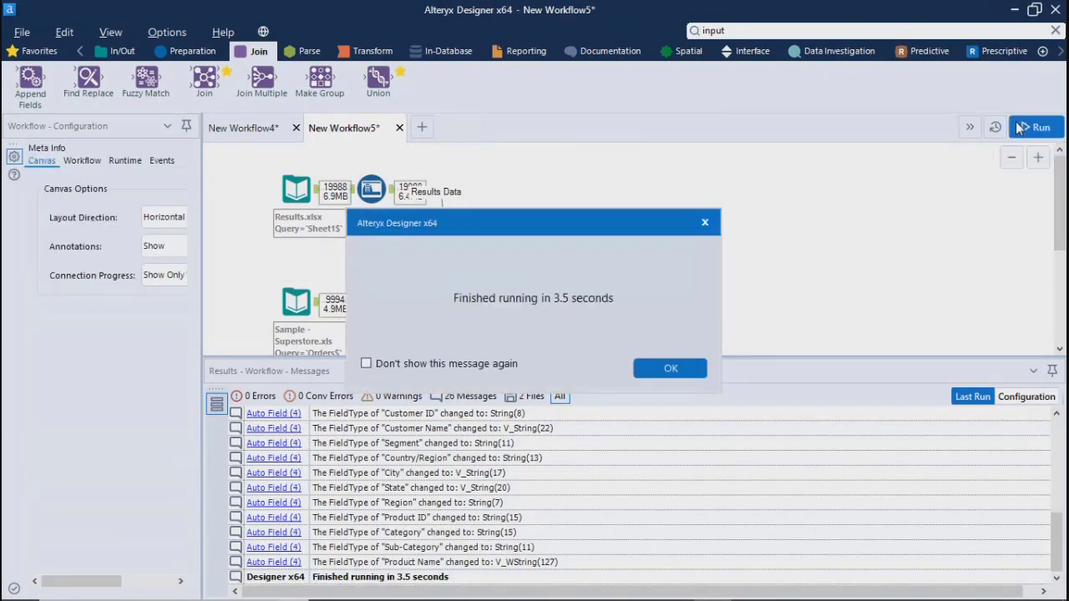
pyautogui.click(658, 367)
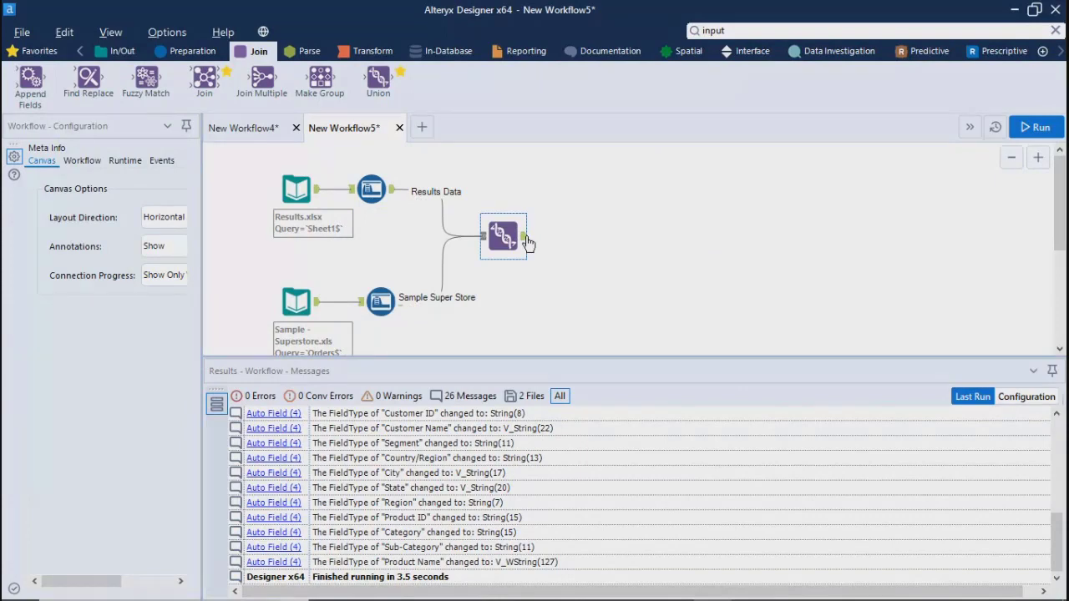
# Step: Show the Union tool's output as data records instead of metadata
pyautogui.click(527, 242)
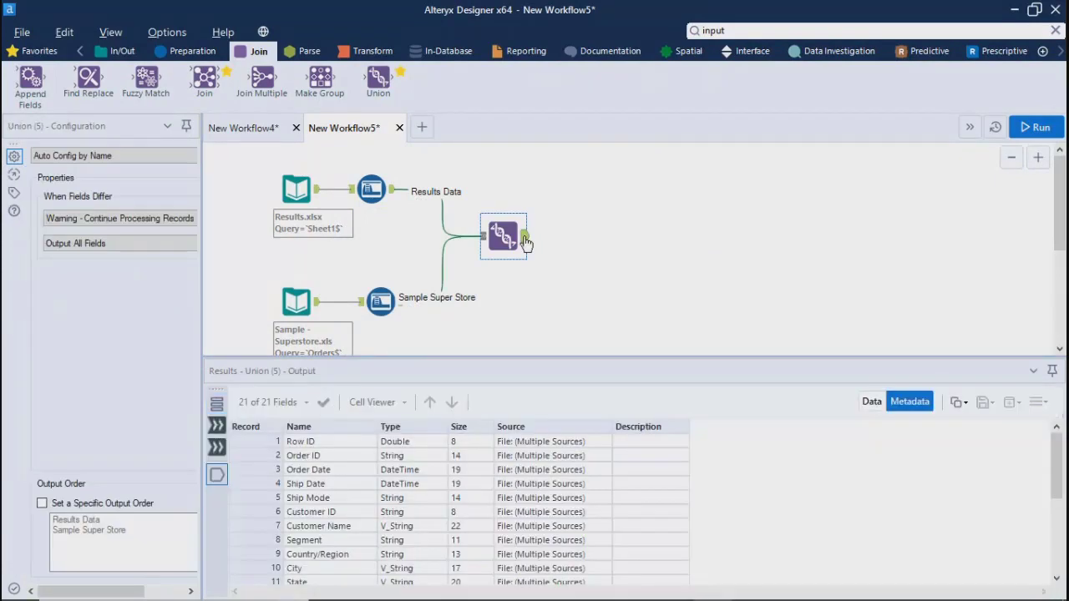
pyautogui.click(870, 402)
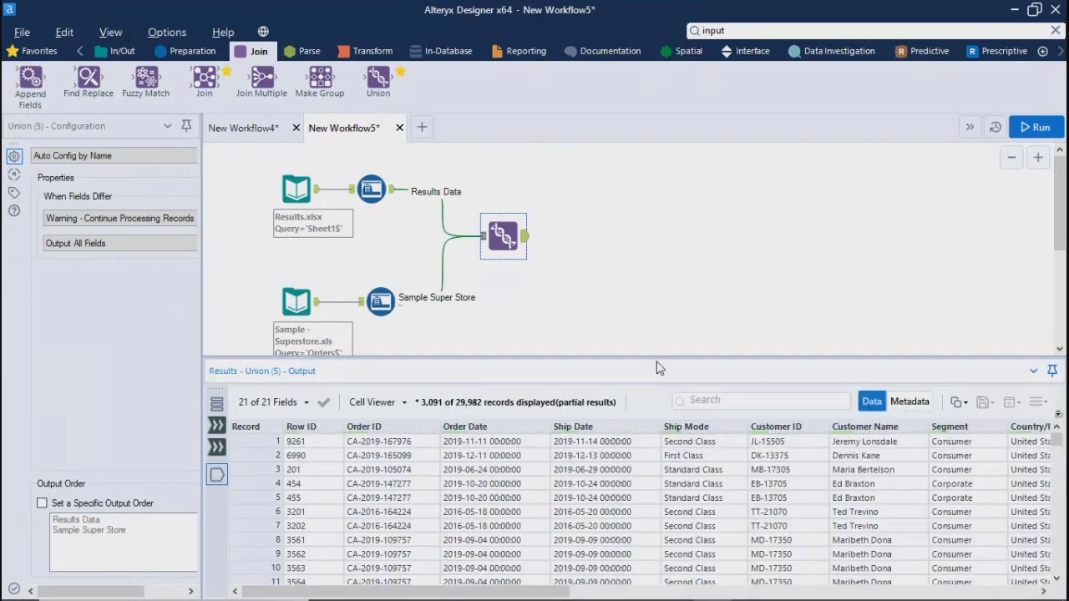
pyautogui.moveTo(464, 411)
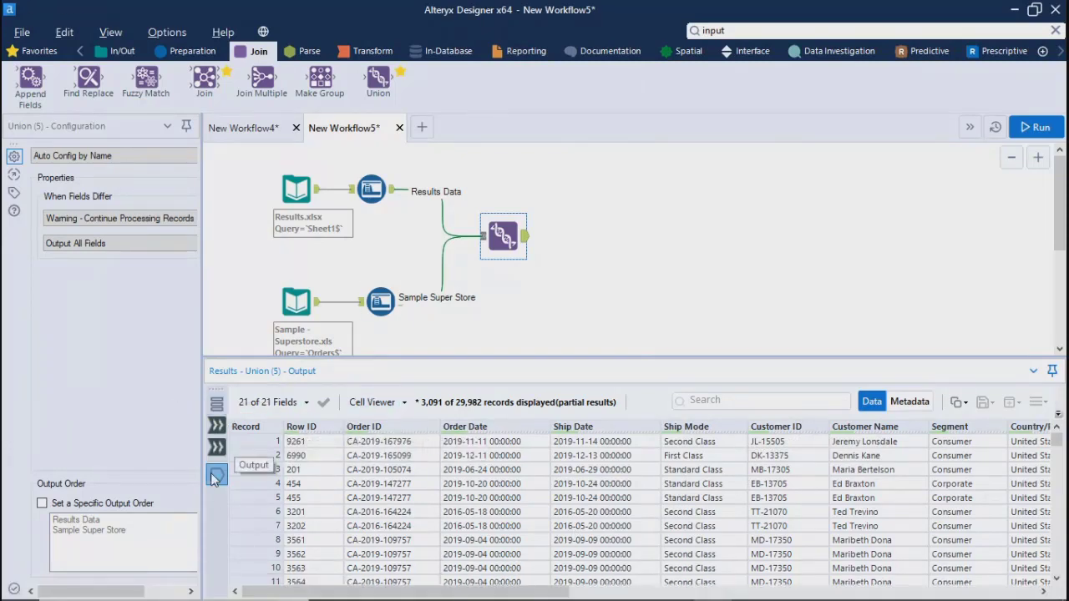
# Step: Review the workflow's run messages, and filter them to the file entries for the input data
pyautogui.click(902, 212)
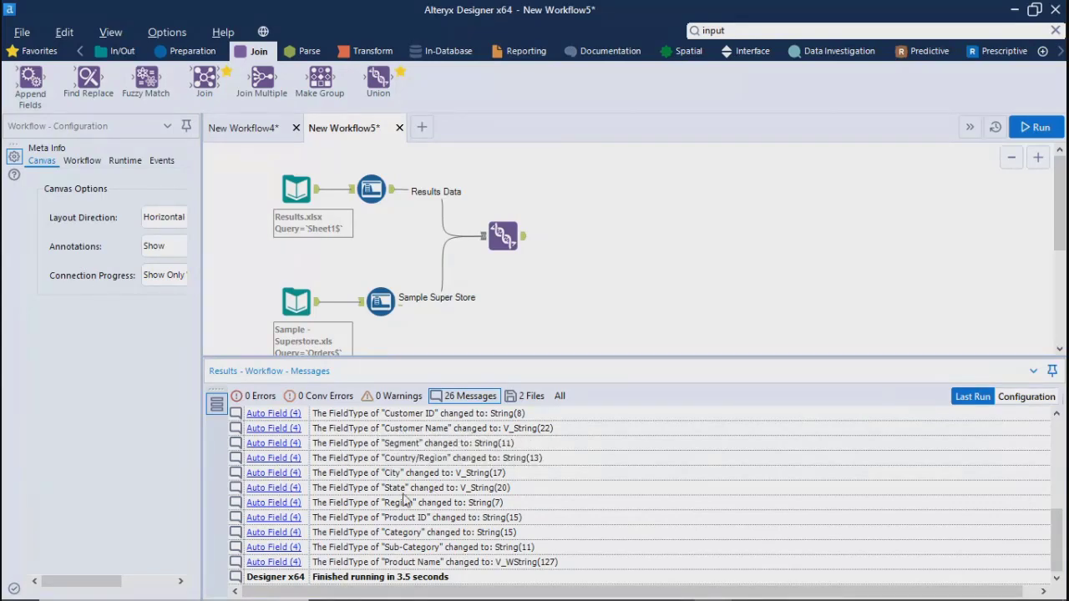
pyautogui.scroll(5, 420, 513)
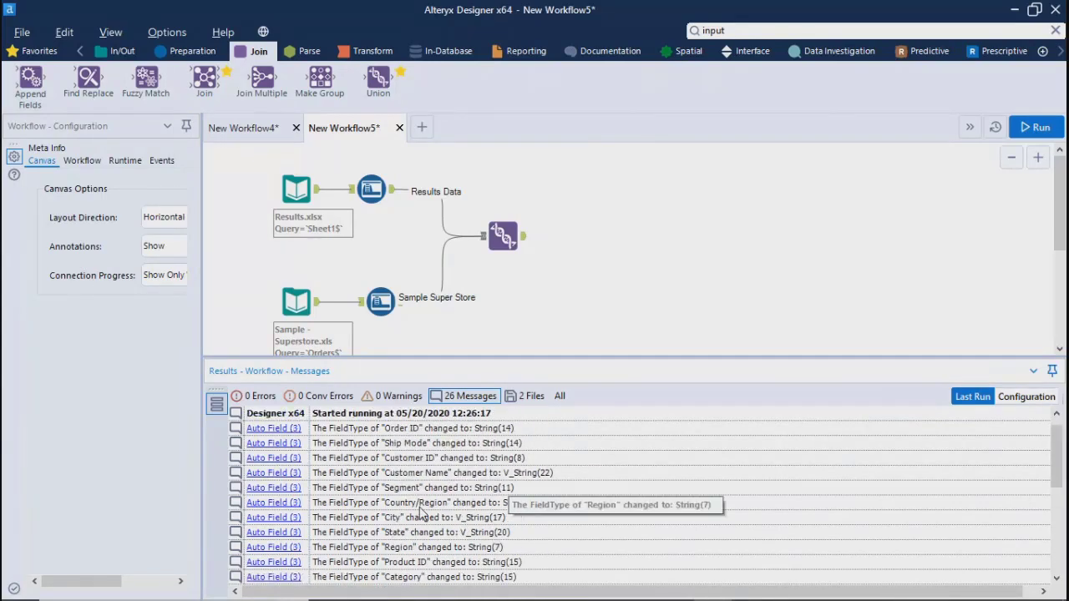
pyautogui.scroll(-5, 420, 514)
pyautogui.scroll(5, 420, 514)
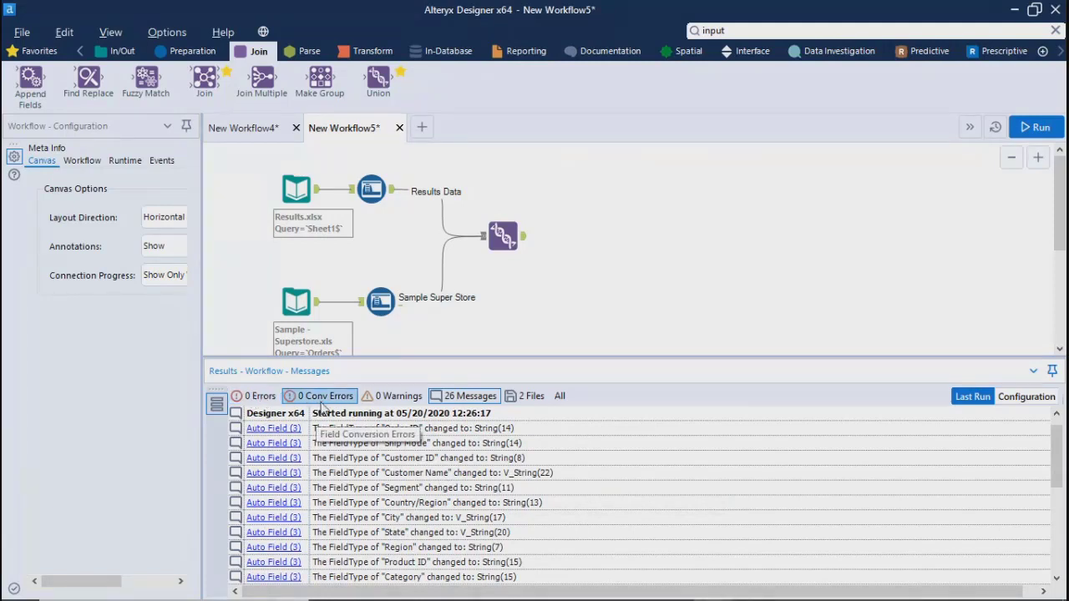
pyautogui.click(532, 403)
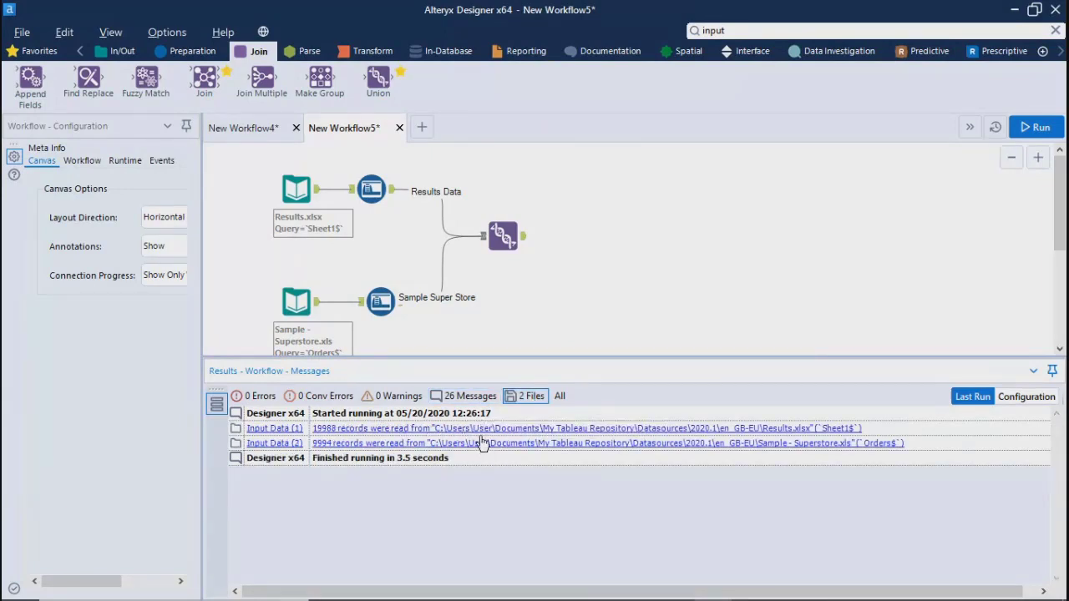
# Step: Show all messages from the last run and check the other open workflow before returning to New Workflow5
pyautogui.click(560, 395)
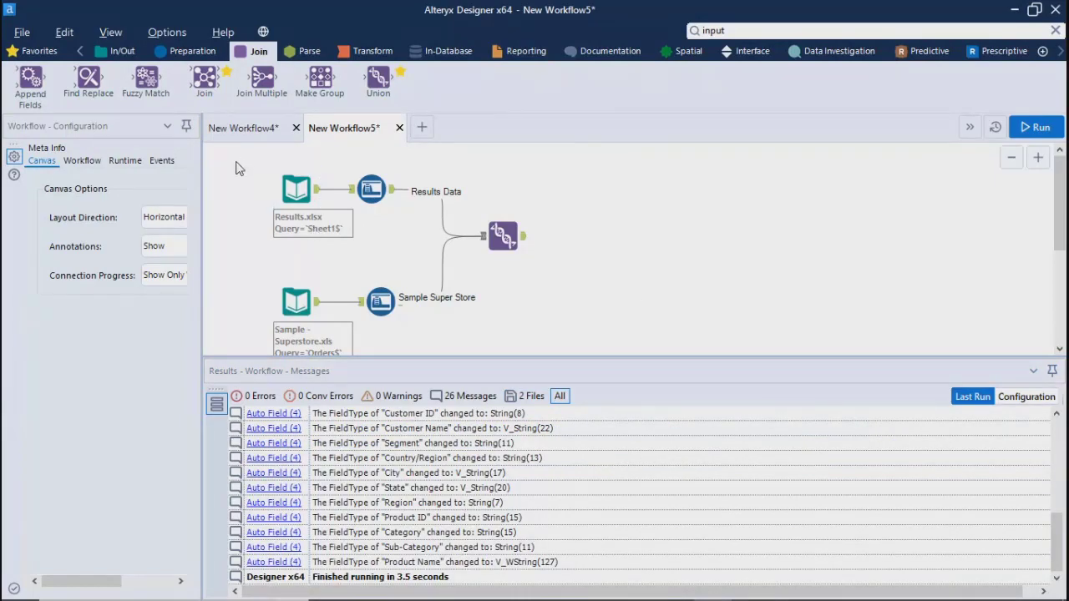
pyautogui.click(246, 128)
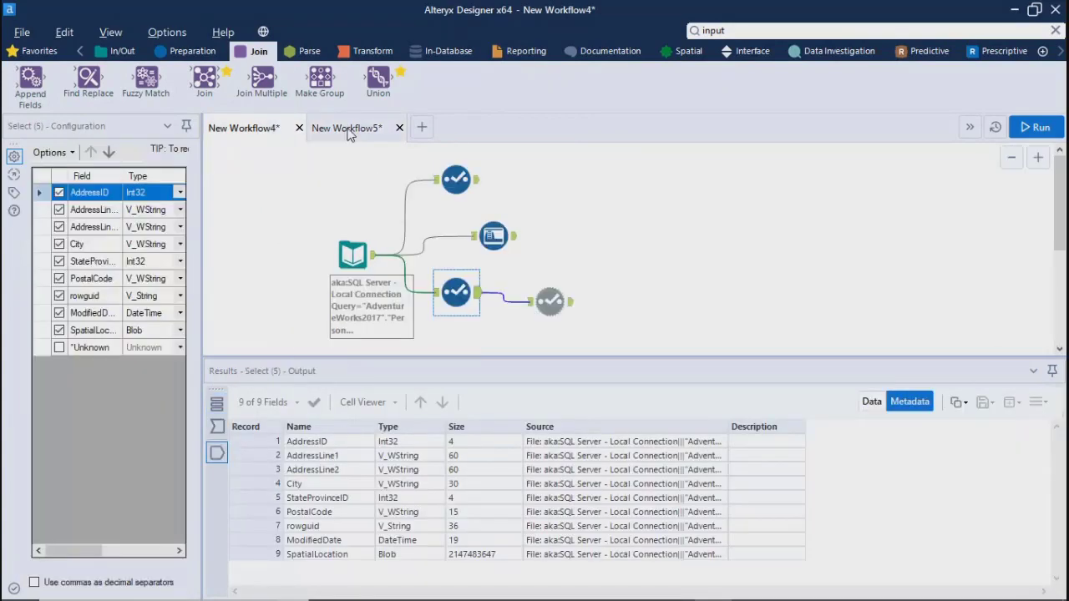
pyautogui.click(349, 130)
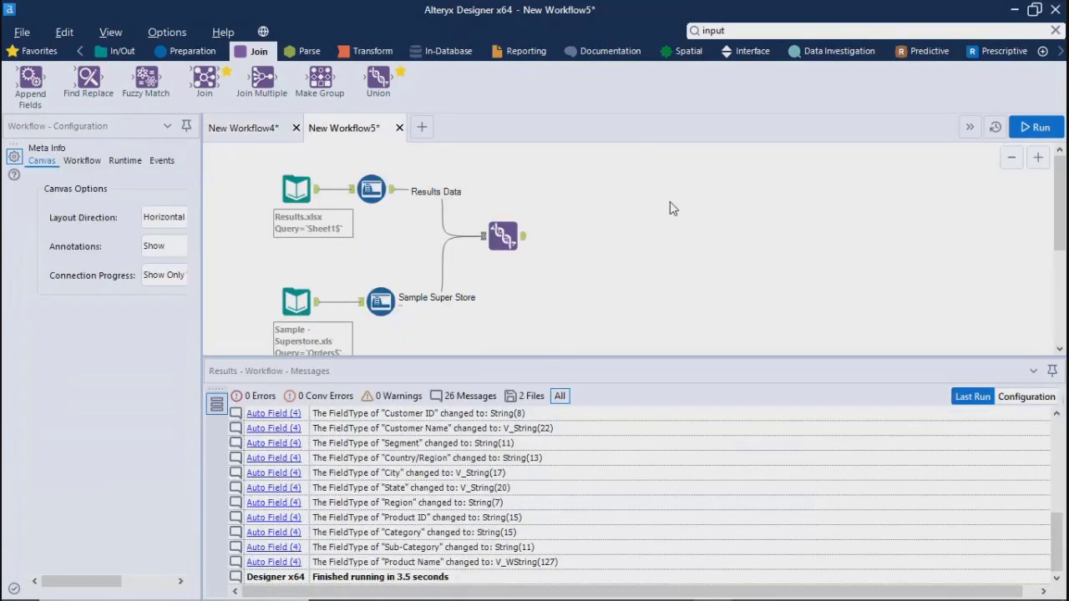
# Step: Examine the Union tool's combined output records
pyautogui.click(495, 243)
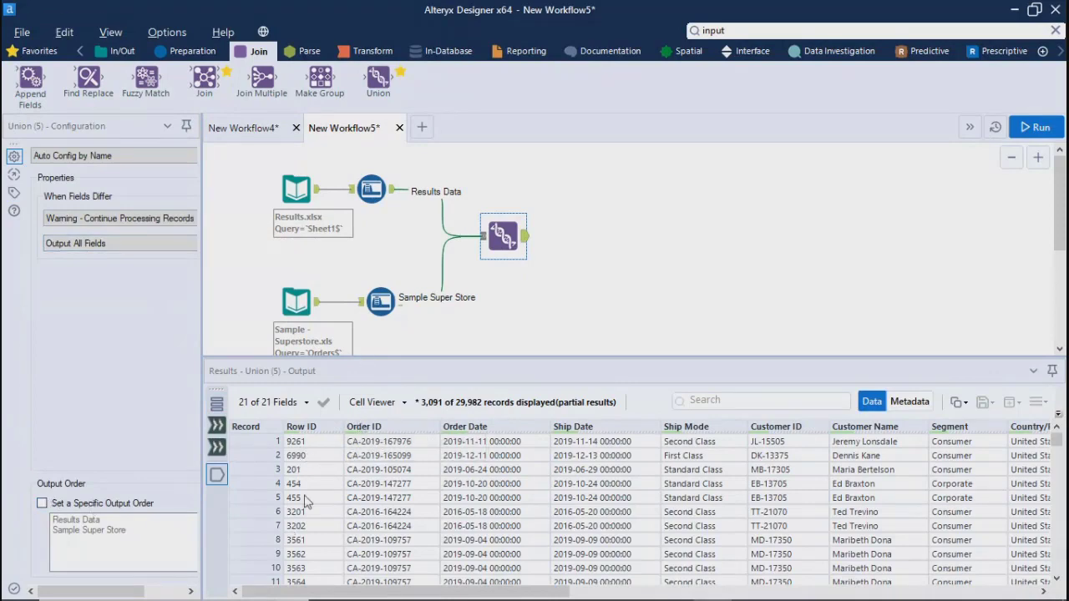
pyautogui.scroll(-10, 323, 499)
pyautogui.scroll(-15, 322, 499)
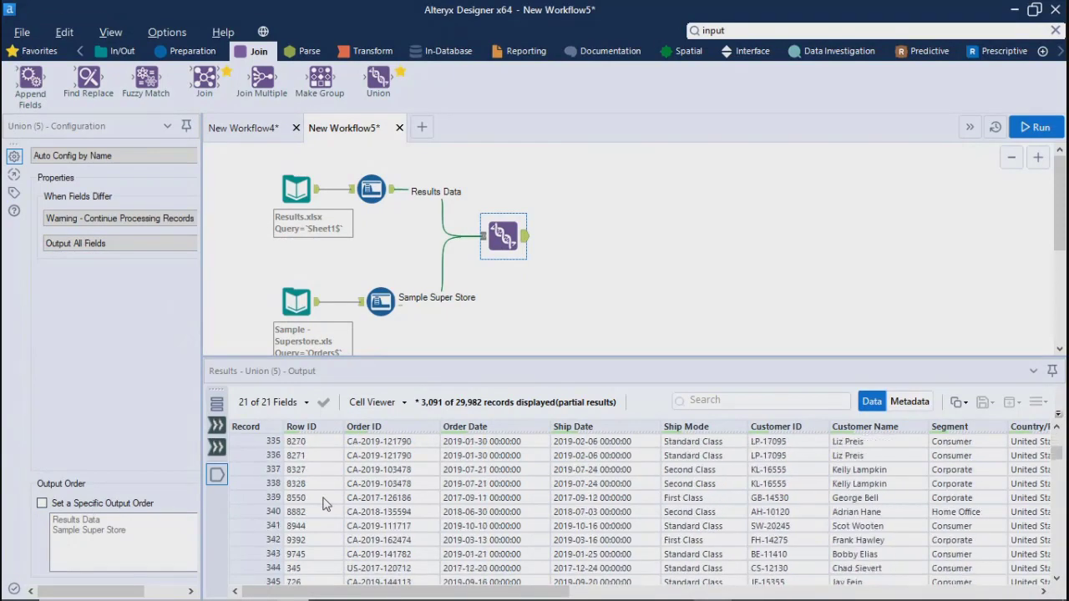
pyautogui.scroll(20, 324, 504)
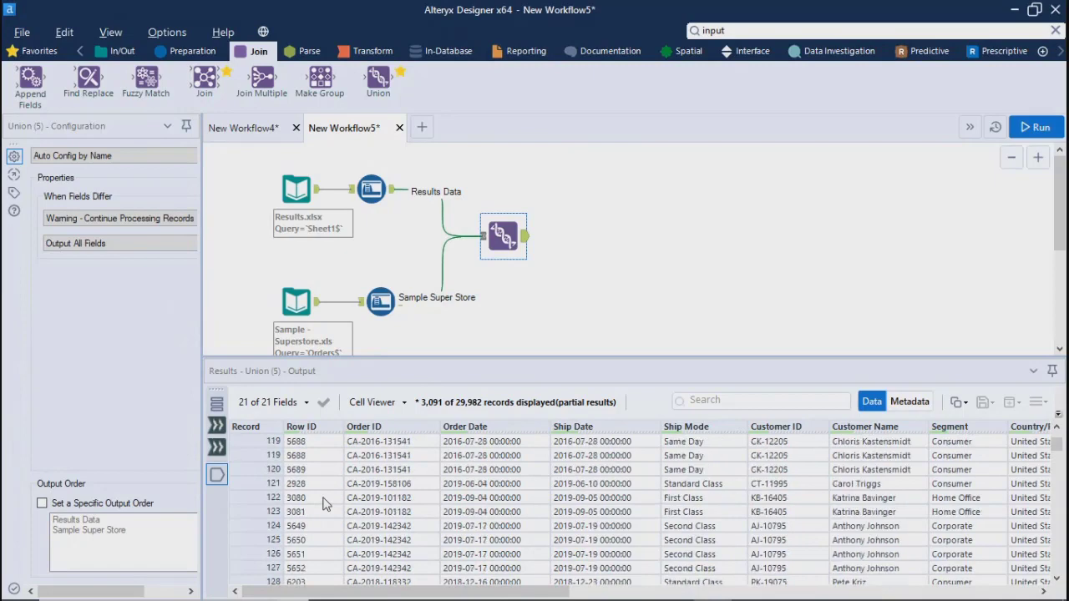
# Step: Set a specific output order in the Union tool with Sample Super Store before Results Data, and run the workflow
pyautogui.click(124, 535)
pyautogui.moveTo(201, 539); pyautogui.dragTo(381, 523)
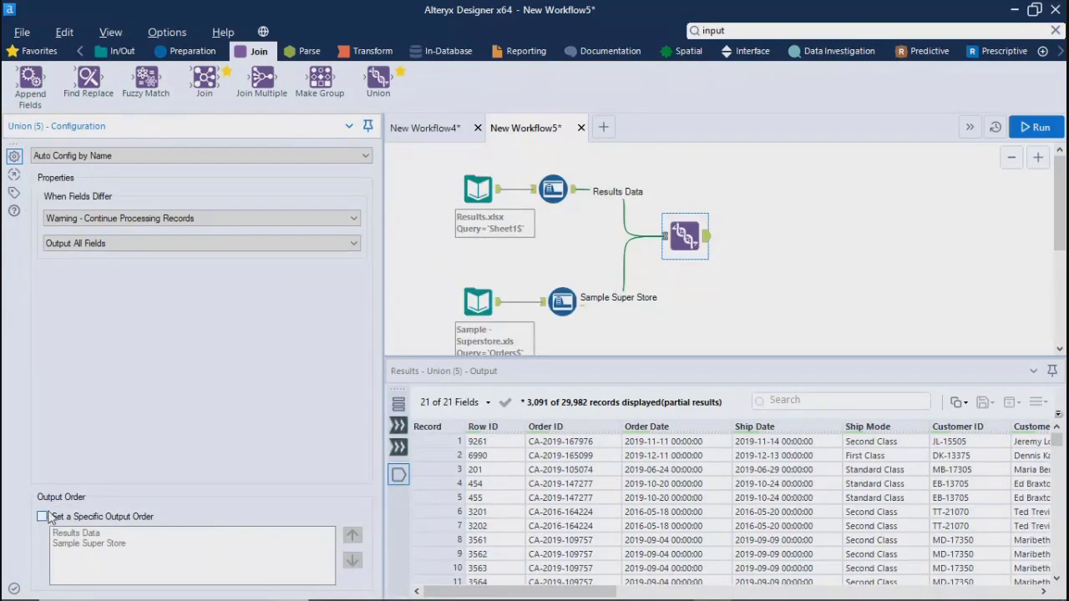
pyautogui.click(46, 517)
pyautogui.click(70, 543)
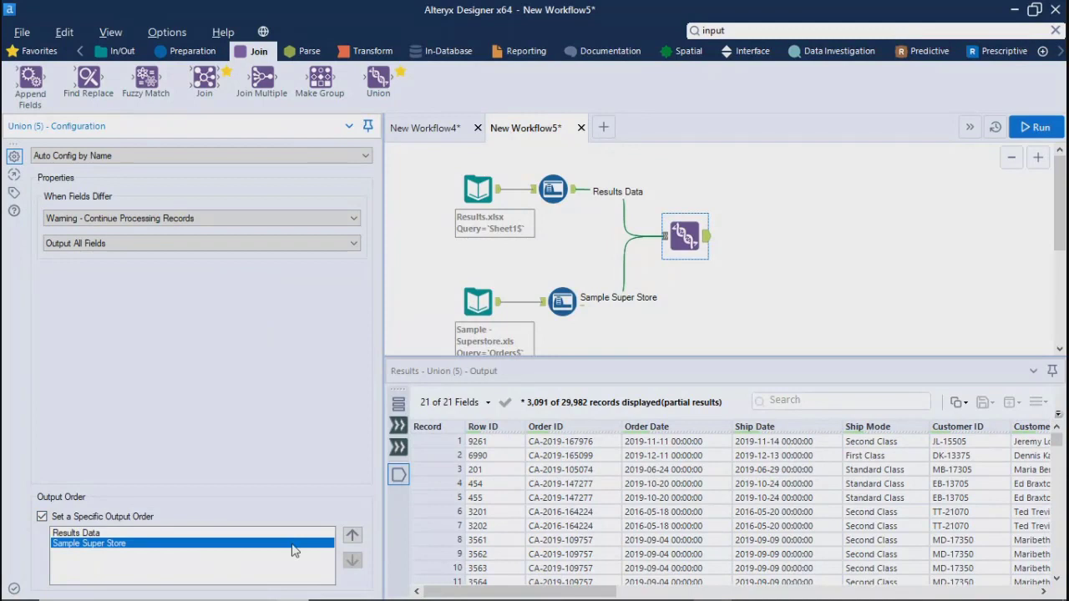
pyautogui.click(351, 537)
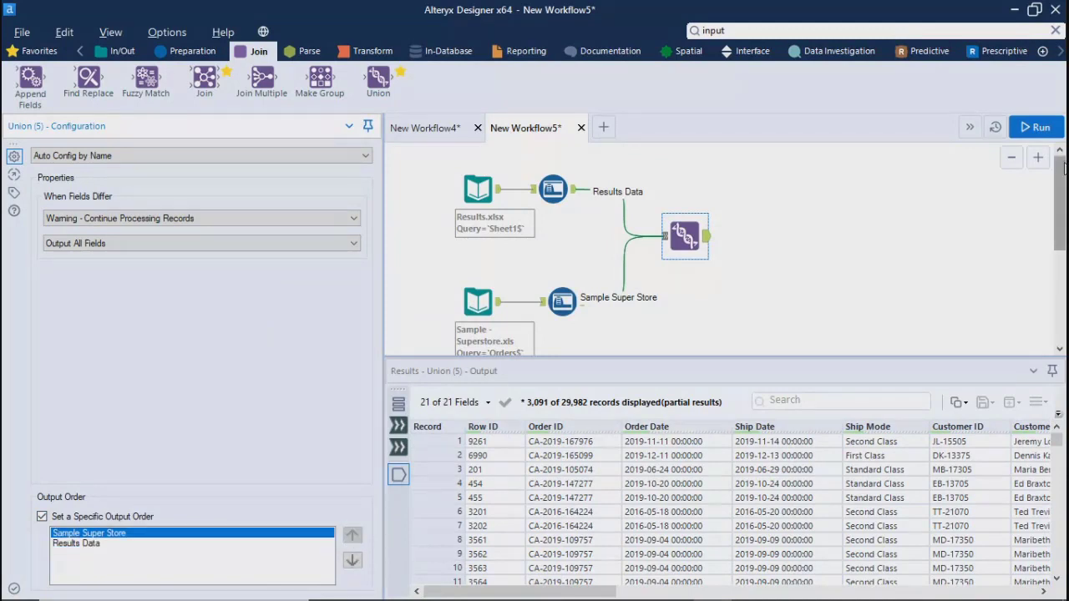
pyautogui.click(1042, 129)
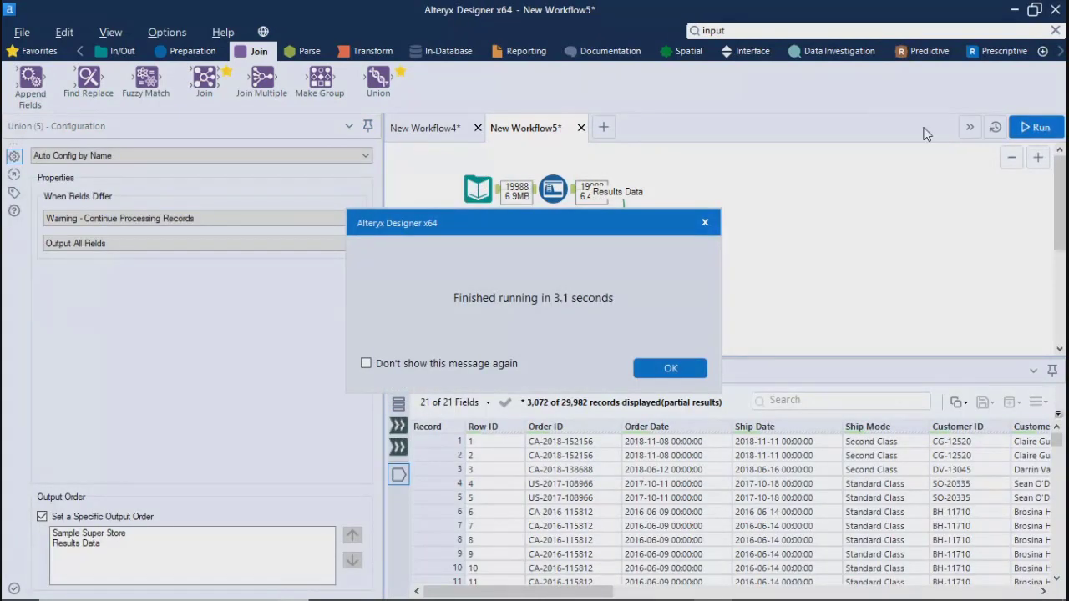
pyautogui.click(667, 369)
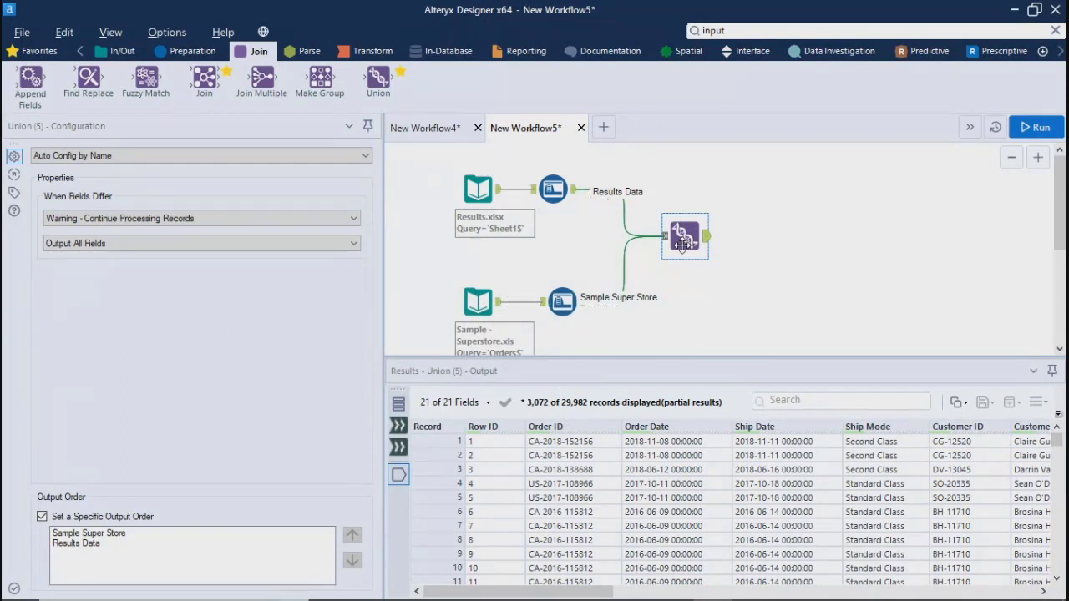
# Step: Switch the Union tool to Manually Configure Fields and reset its output columns by name
pyautogui.click(132, 156)
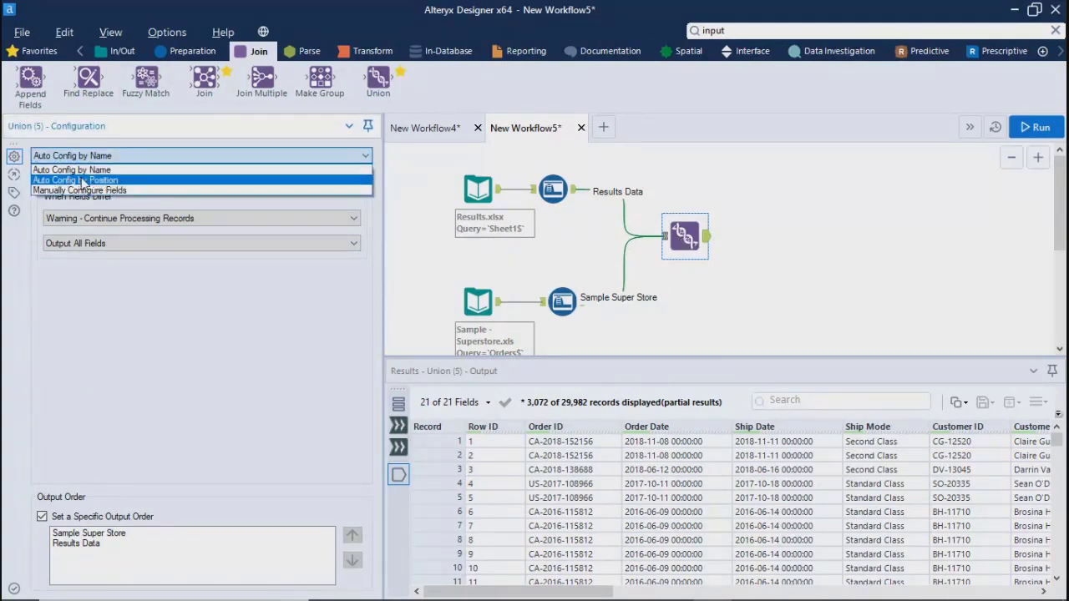
pyautogui.click(81, 182)
pyautogui.click(136, 157)
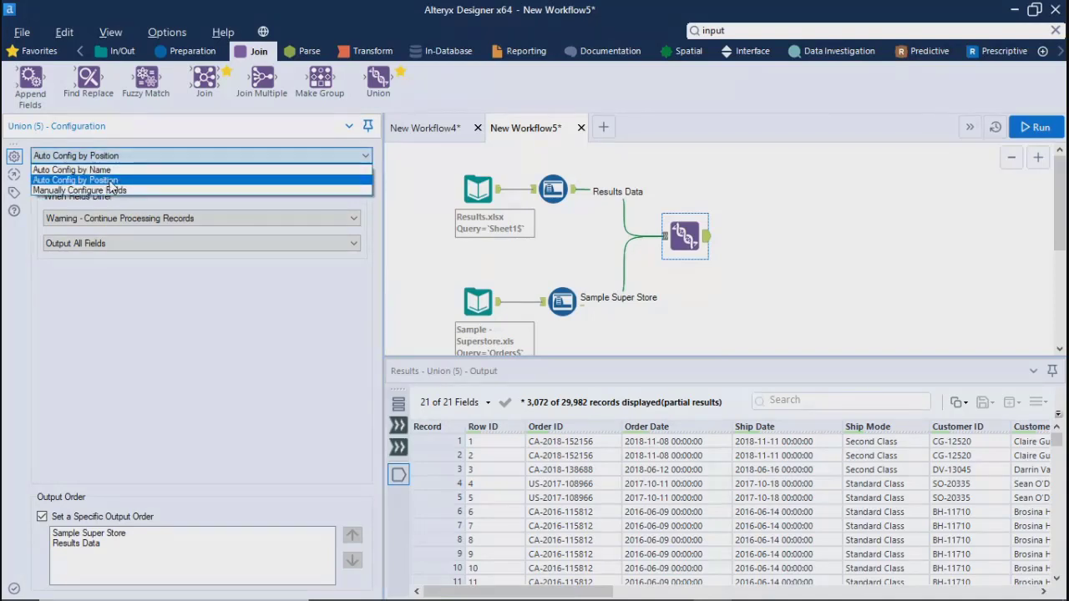
pyautogui.click(107, 190)
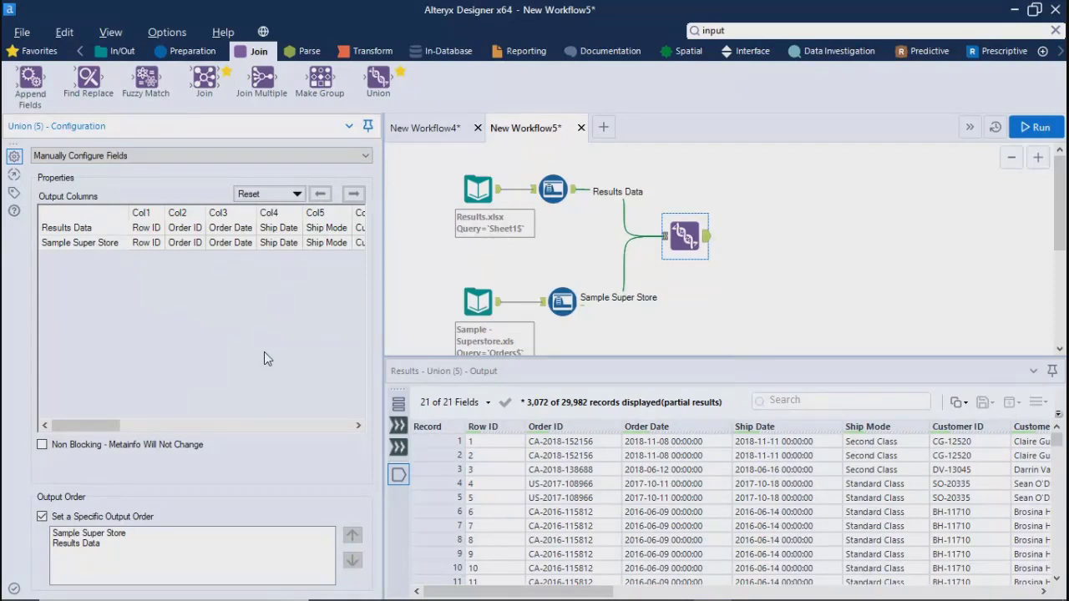
pyautogui.click(267, 195)
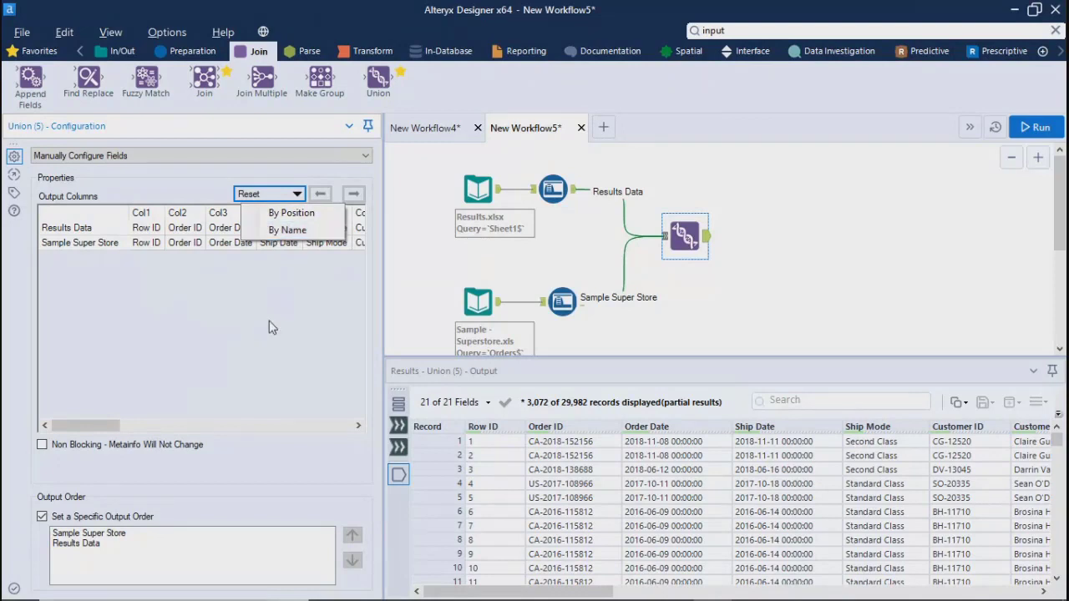
pyautogui.click(275, 231)
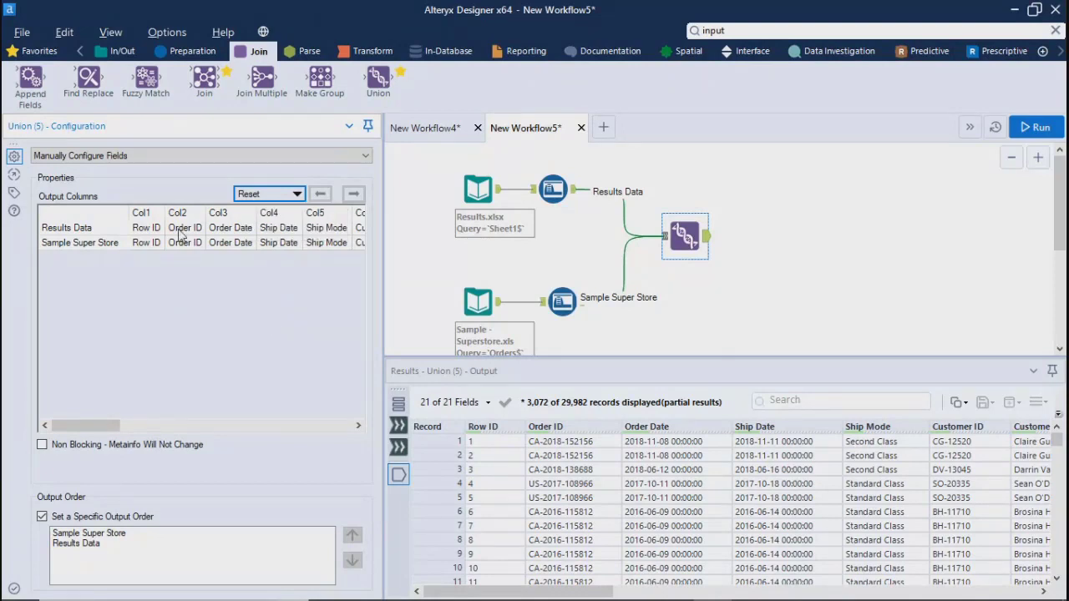
# Step: Try Auto Config by Position in the Union tool and return it to Auto Config by Name
pyautogui.click(167, 155)
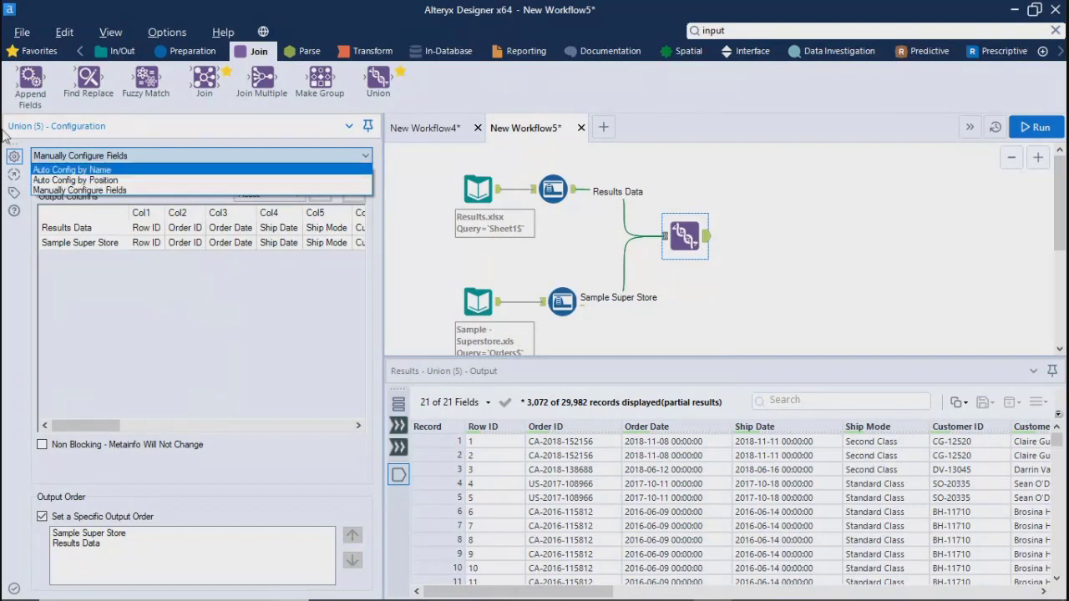
pyautogui.click(69, 180)
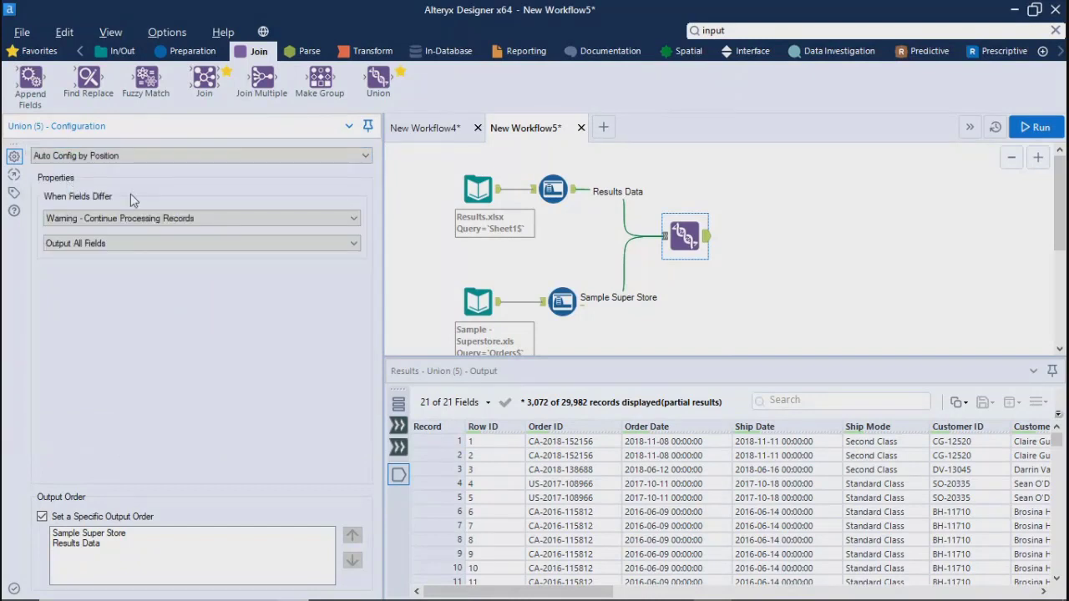
pyautogui.click(78, 158)
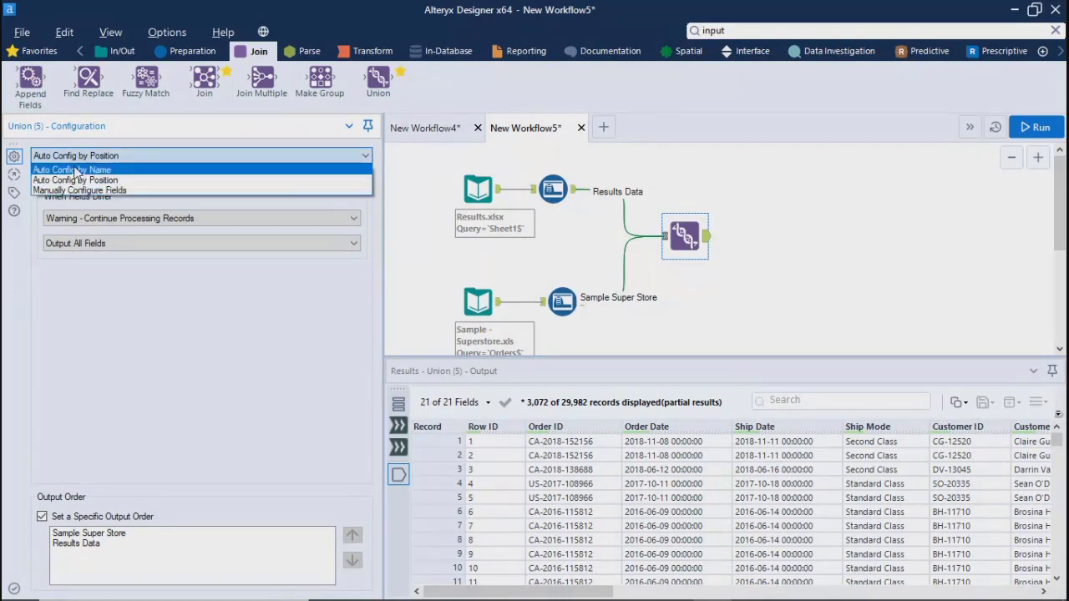
pyautogui.click(84, 175)
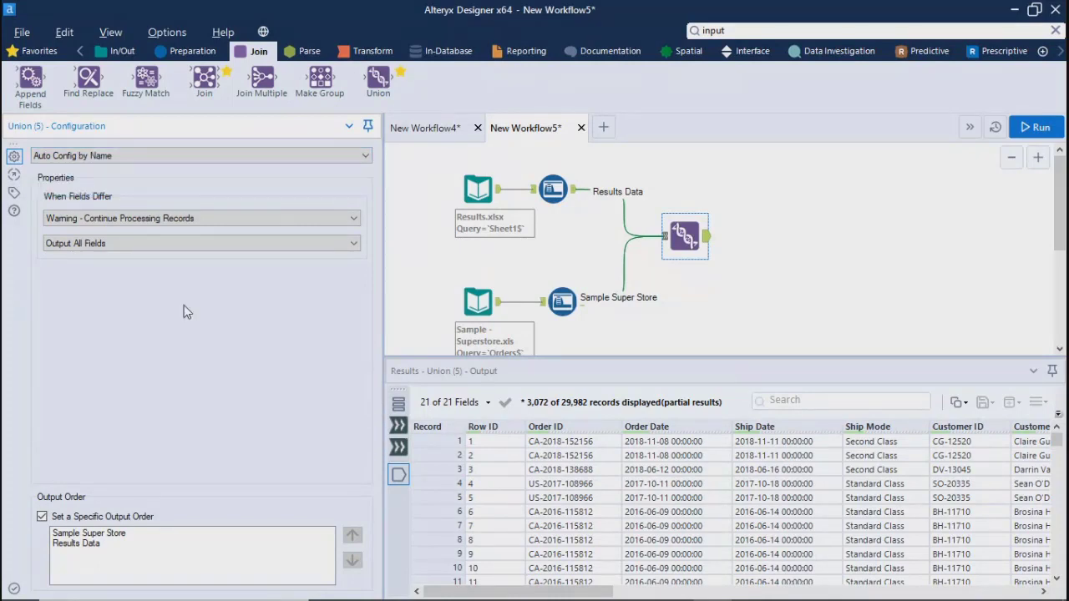
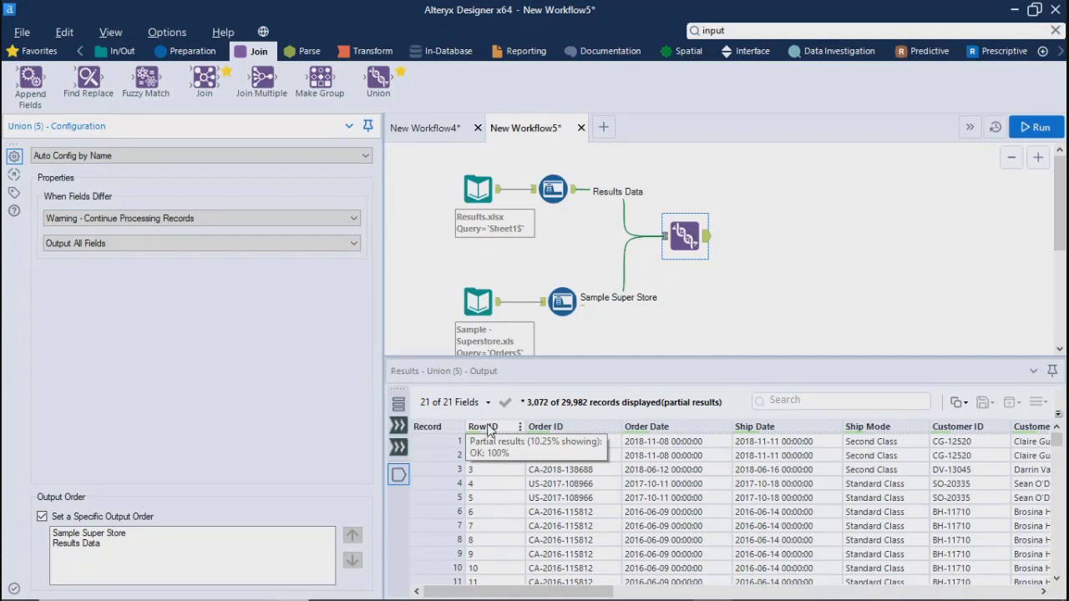
# Step: Try Auto Config by Position in the Union tool, and set it to Manually Configure Fields to review the output columns
pyautogui.click(95, 159)
pyautogui.click(75, 175)
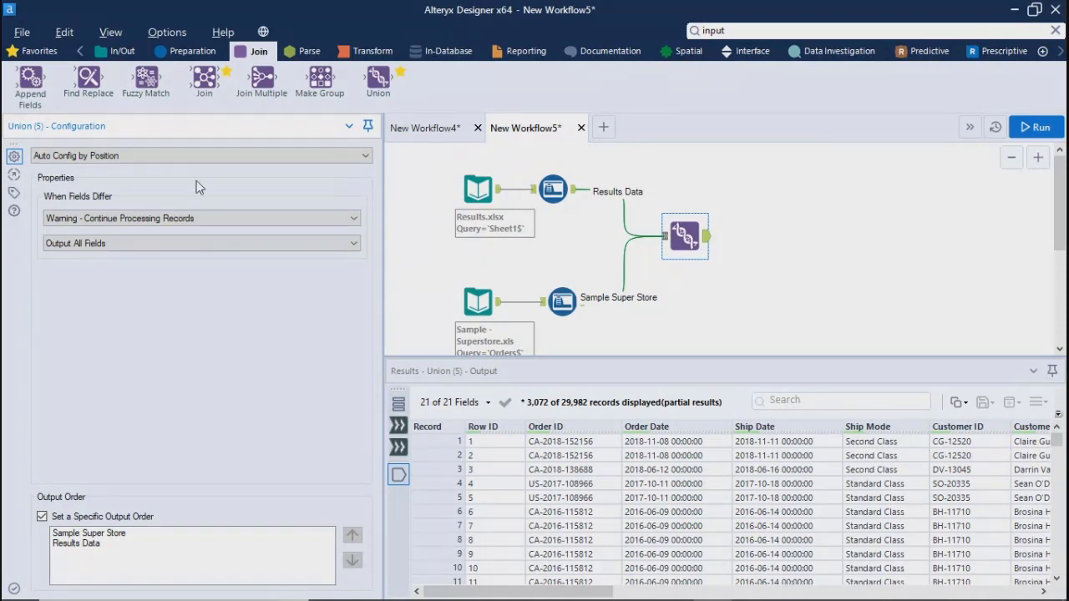
pyautogui.click(203, 155)
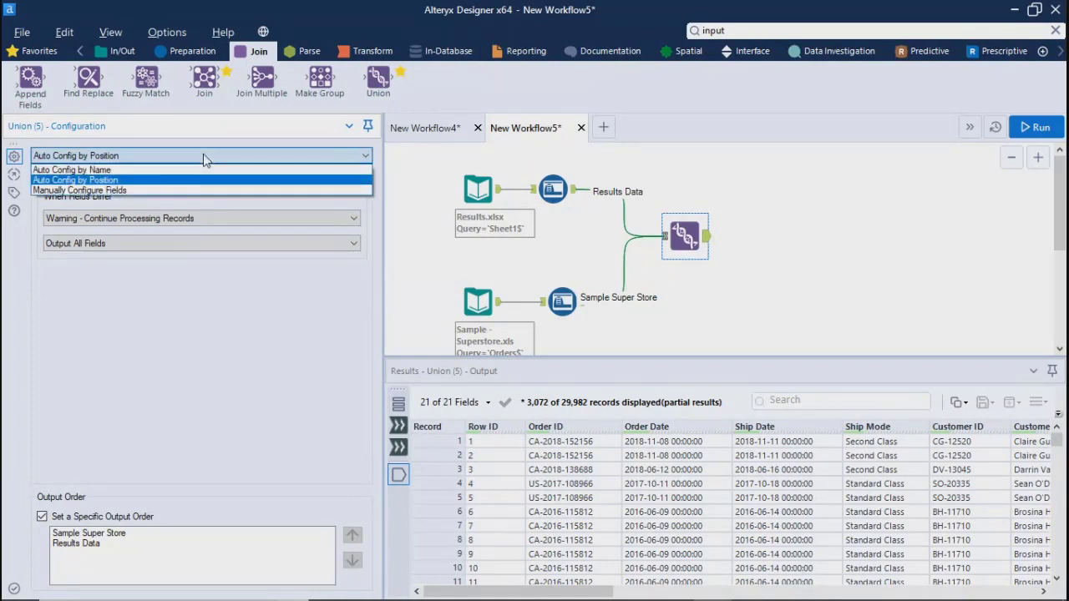
pyautogui.click(121, 191)
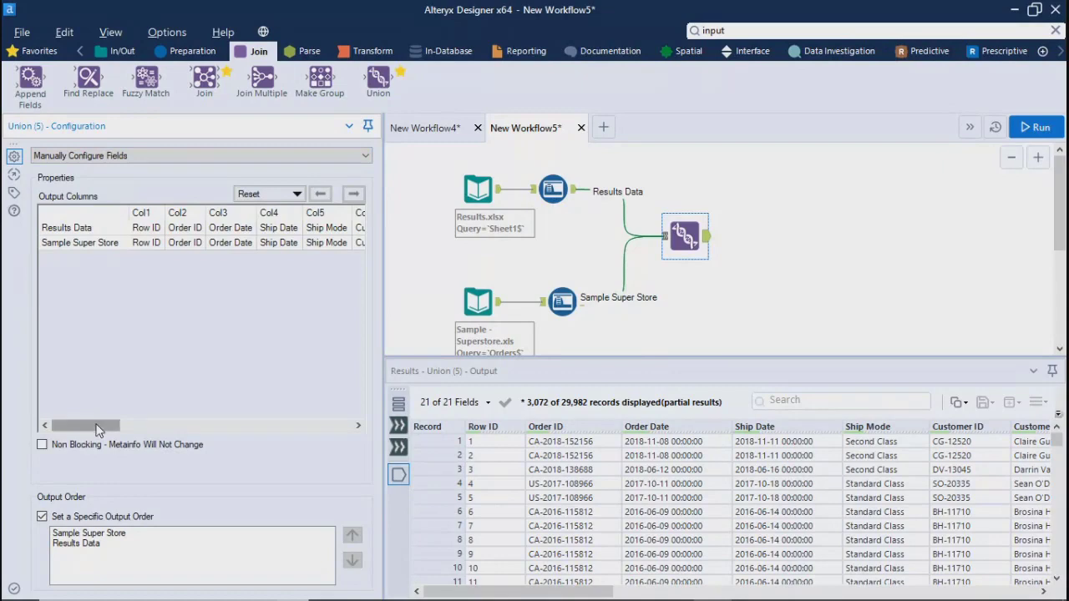
pyautogui.moveTo(101, 425)
pyautogui.mouseDown()
pyautogui.moveTo(358, 425)
pyautogui.moveTo(117, 425)
pyautogui.mouseUp()
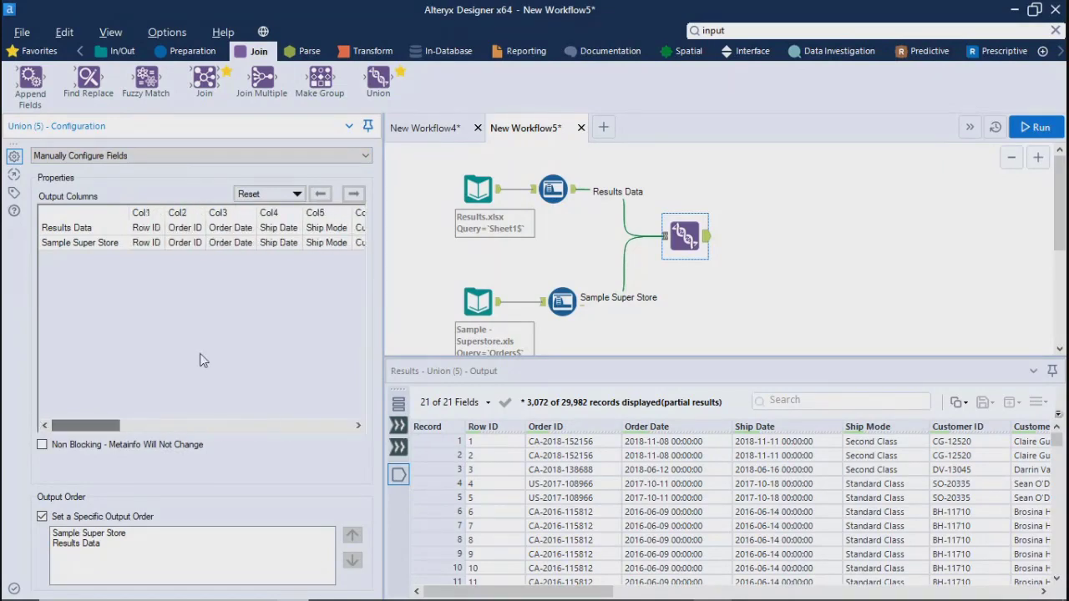
pyautogui.click(227, 157)
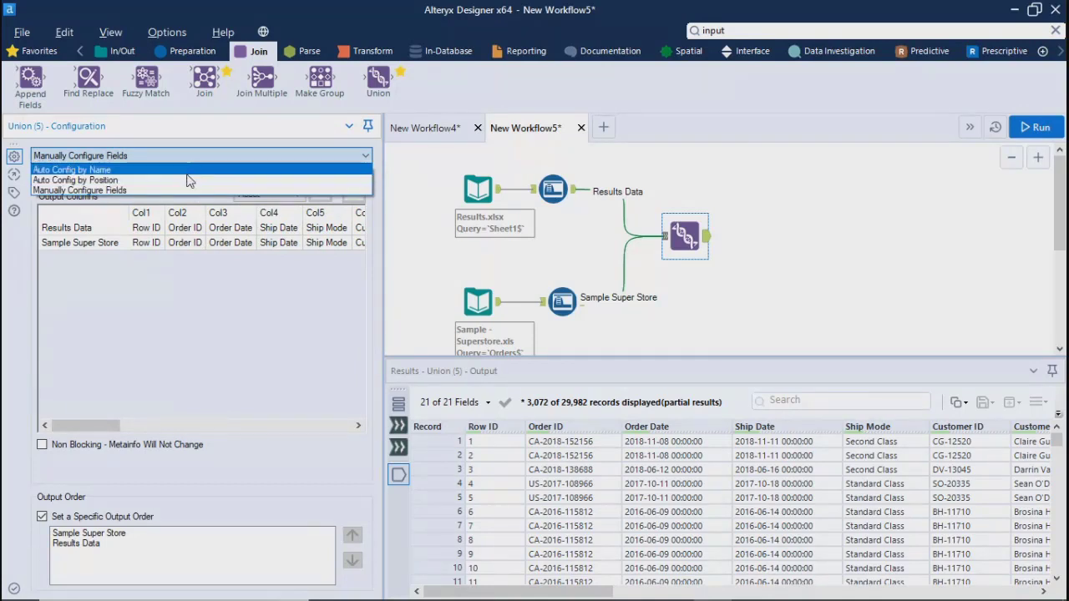
pyautogui.click(171, 197)
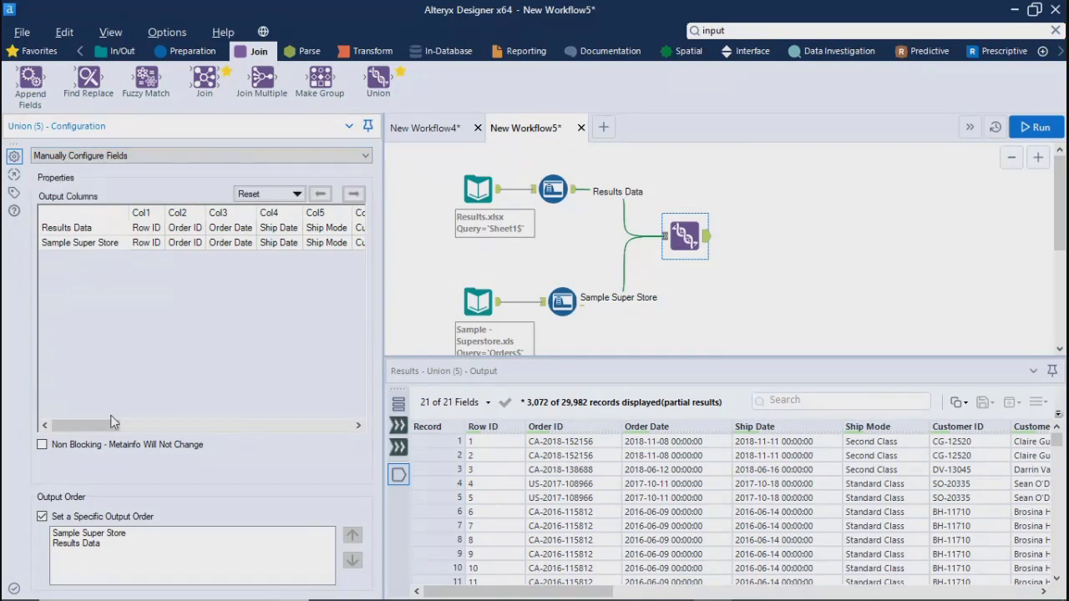
pyautogui.moveTo(115, 425)
pyautogui.mouseDown()
pyautogui.moveTo(303, 452)
pyautogui.moveTo(358, 431)
pyautogui.moveTo(104, 426)
pyautogui.mouseUp()
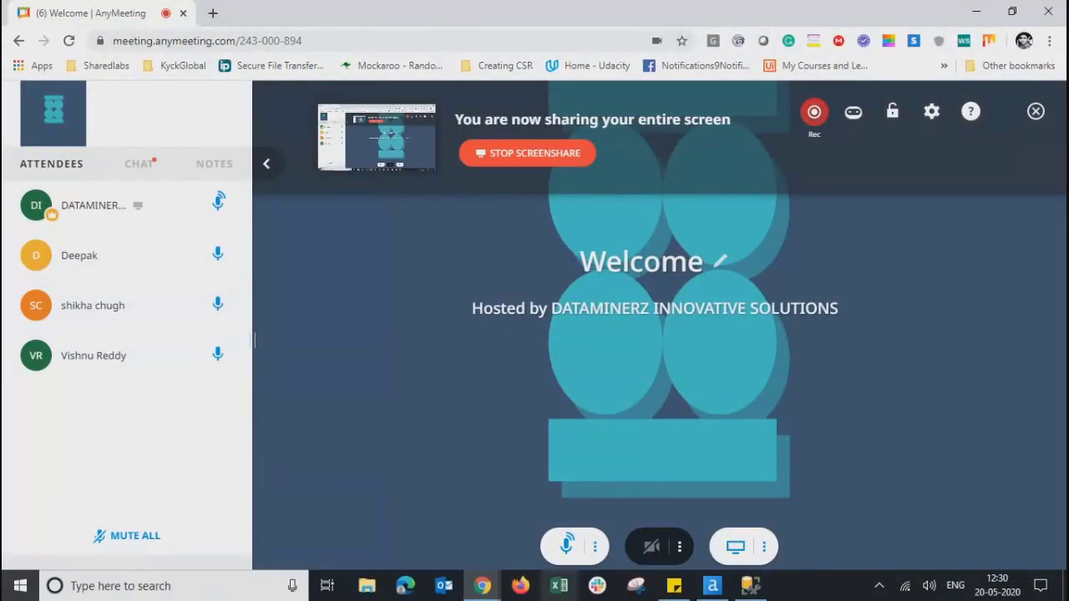
# Step: Switch to Excel, create a blank workbook and enter Emp1 in cell F5
pyautogui.click(558, 586)
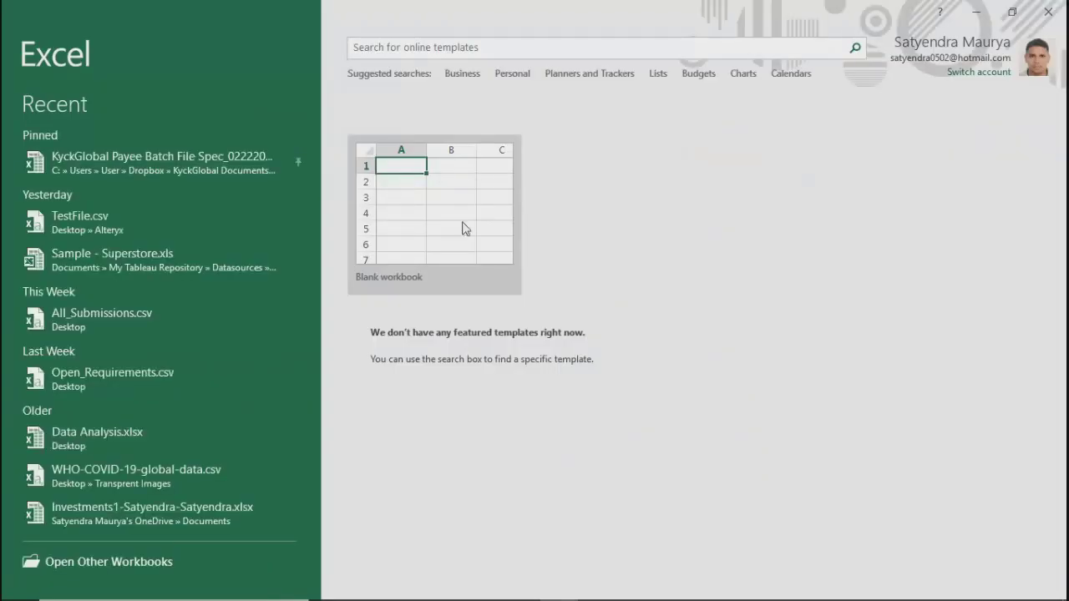
pyautogui.click(465, 228)
pyautogui.click(333, 178)
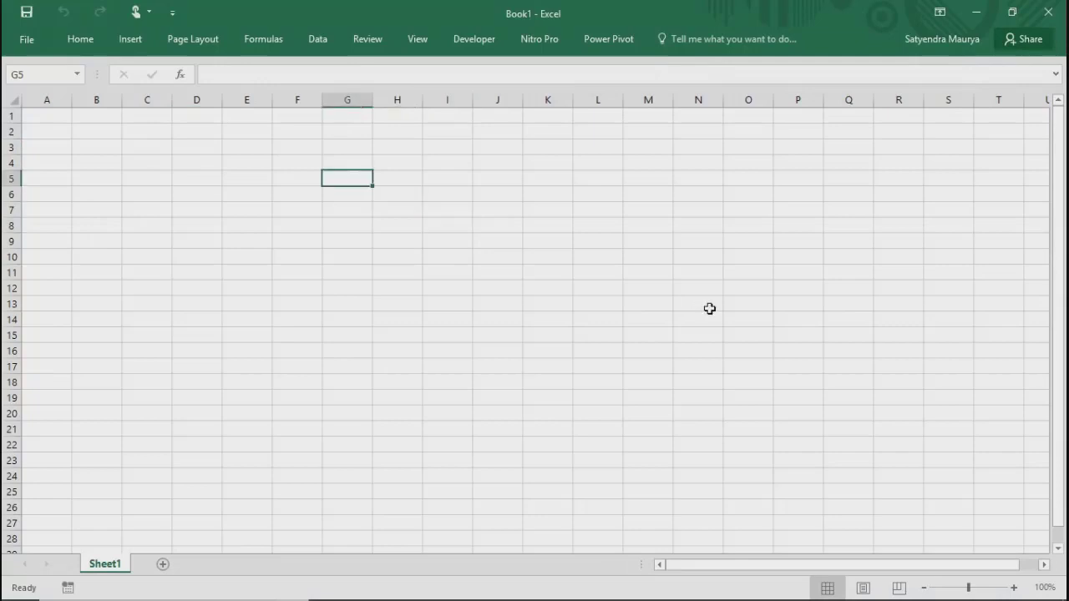
pyautogui.press('Left')
pyautogui.write('Emp1')
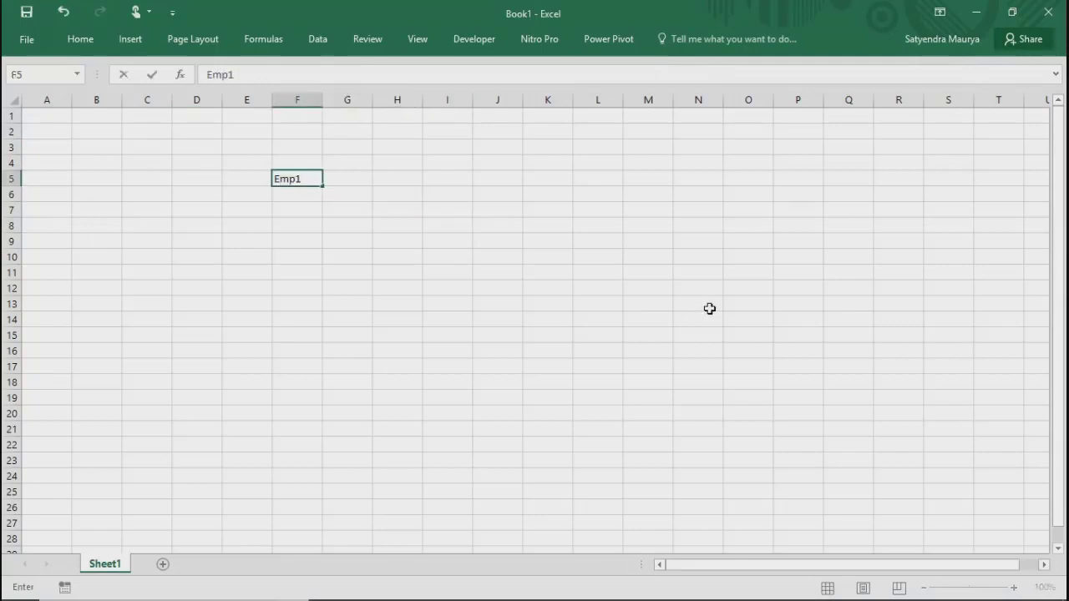
# Step: Enter the headers Name in J5 and Dept in K5 on the Emp1 row
pyautogui.press('Right')
pyautogui.press('Right')
pyautogui.press('Right')
pyautogui.press('Right')
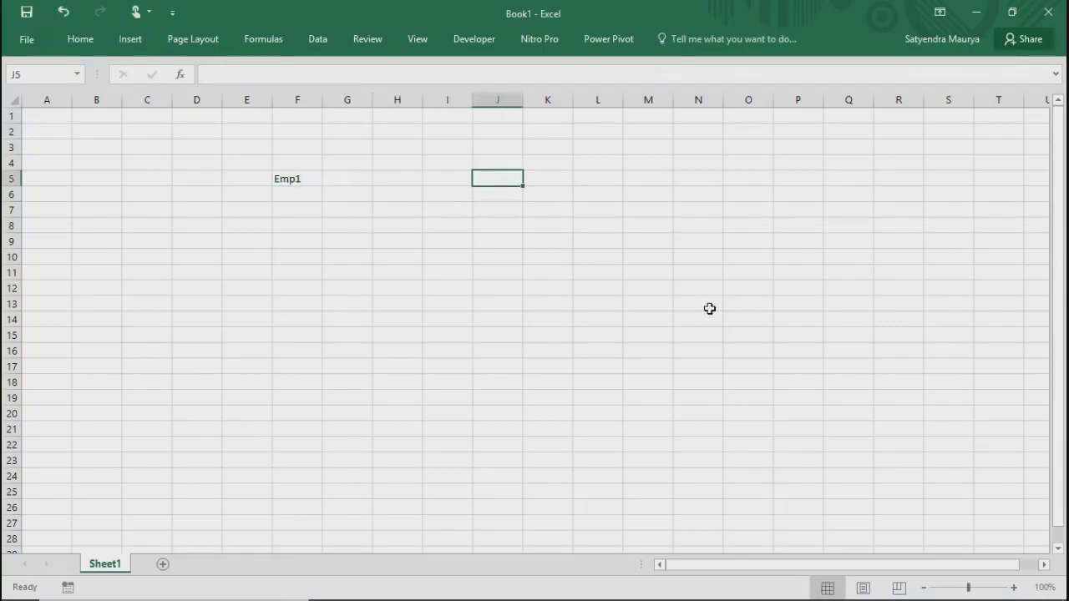
pyautogui.write('Name')
pyautogui.press('Right')
pyautogui.write('D')
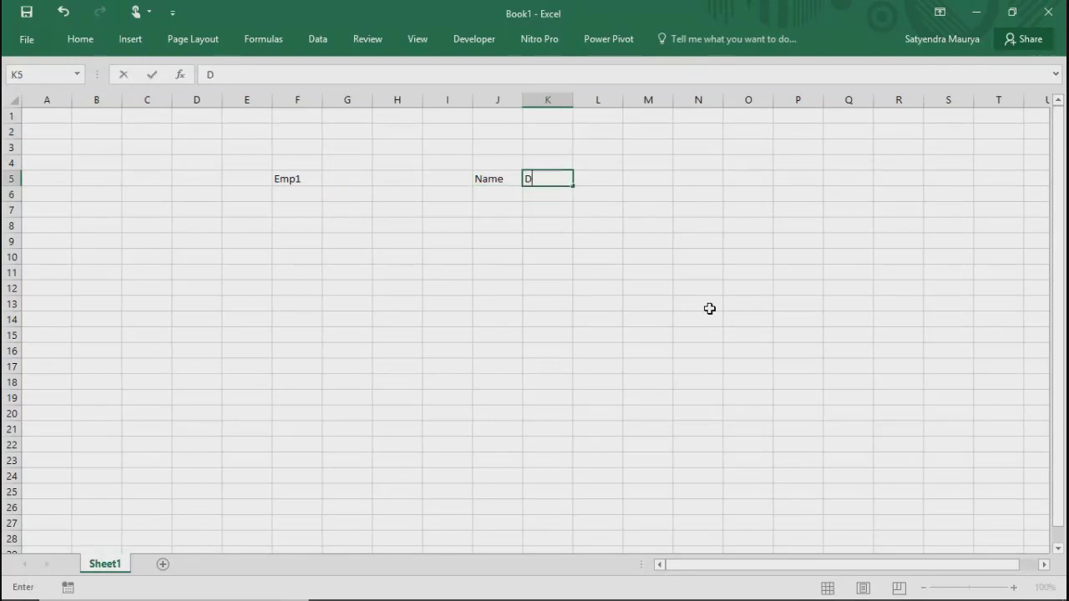
pyautogui.write('ept')
# Step: Enter the header Salary in L5, correcting its spelling
pyautogui.press('Right')
pyautogui.write('Sa')
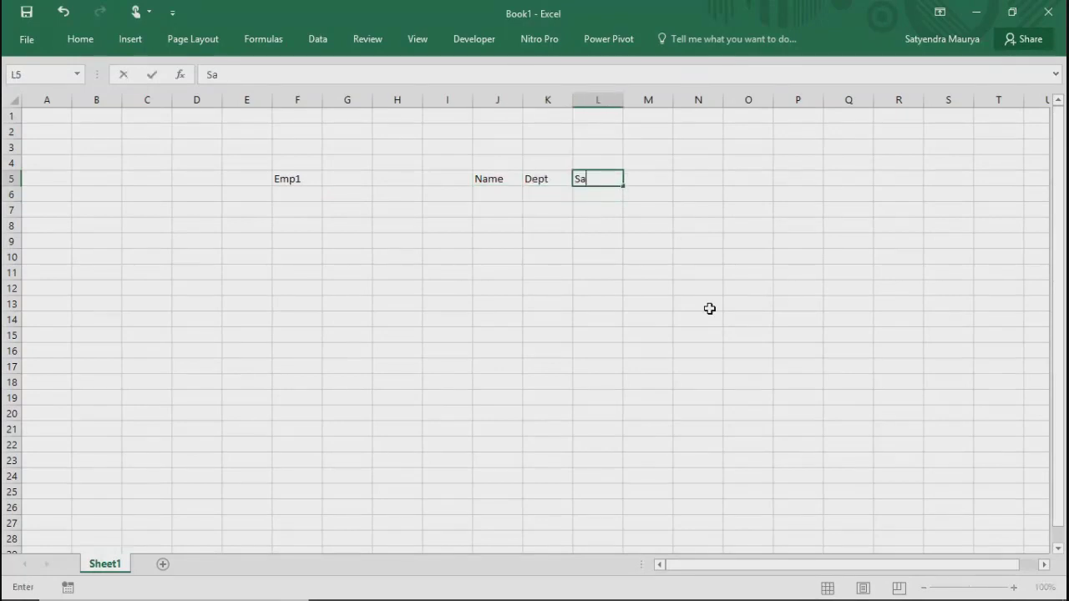
pyautogui.write('lery')
pyautogui.press('BackSpace')
pyautogui.press('BackSpace')
pyautogui.press('BackSpace')
pyautogui.press('BackSpace')
pyautogui.write('lary')
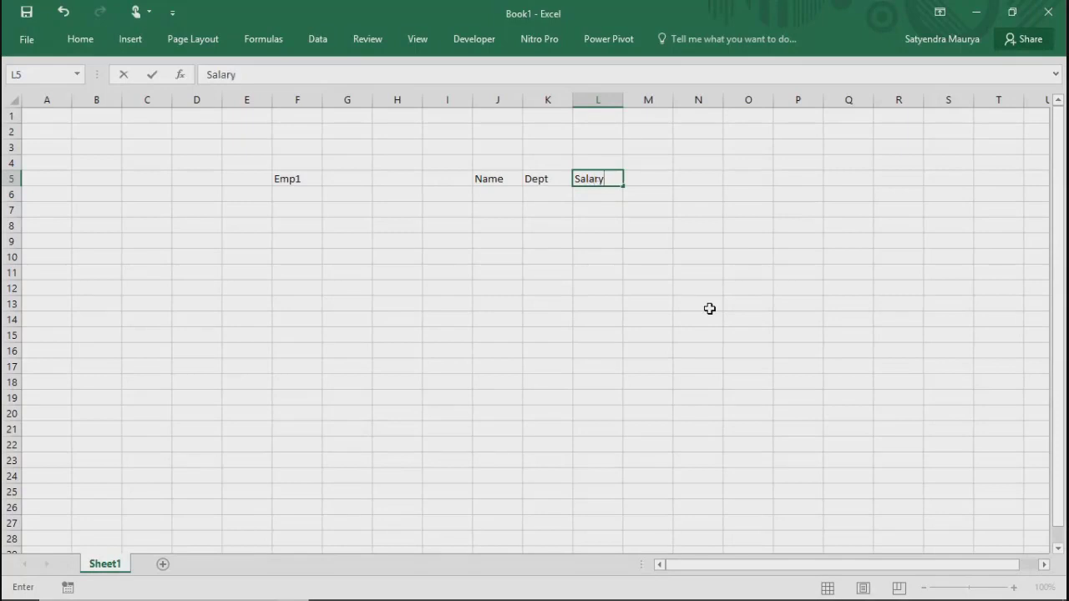
pyautogui.press('BackSpace')
pyautogui.press('BackSpace')
pyautogui.press('BackSpace')
pyautogui.write('aray')
pyautogui.press('Return')
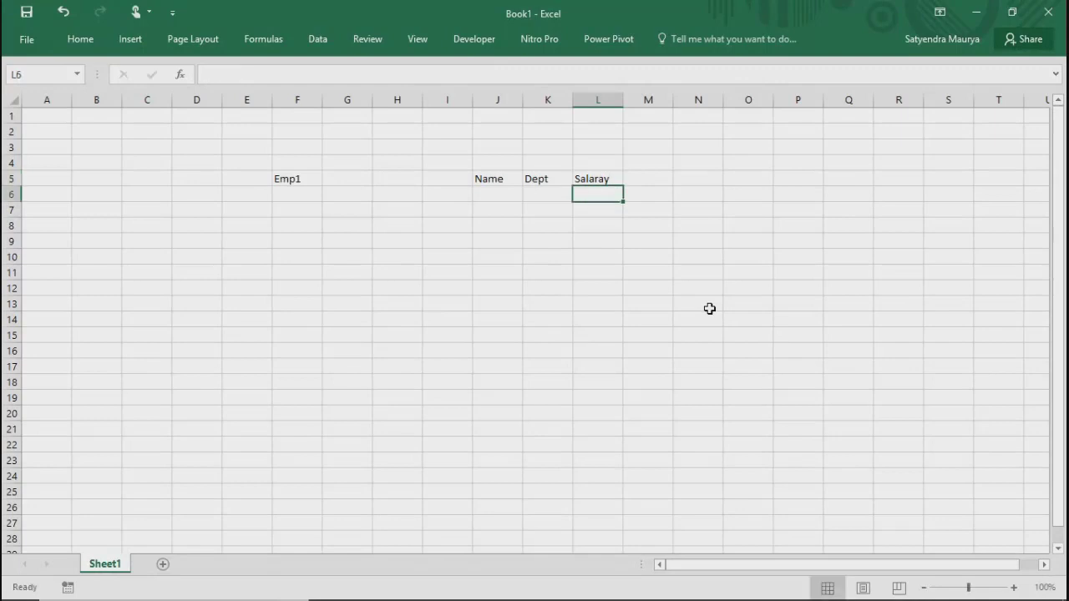
pyautogui.press('Up')
pyautogui.press('F2')
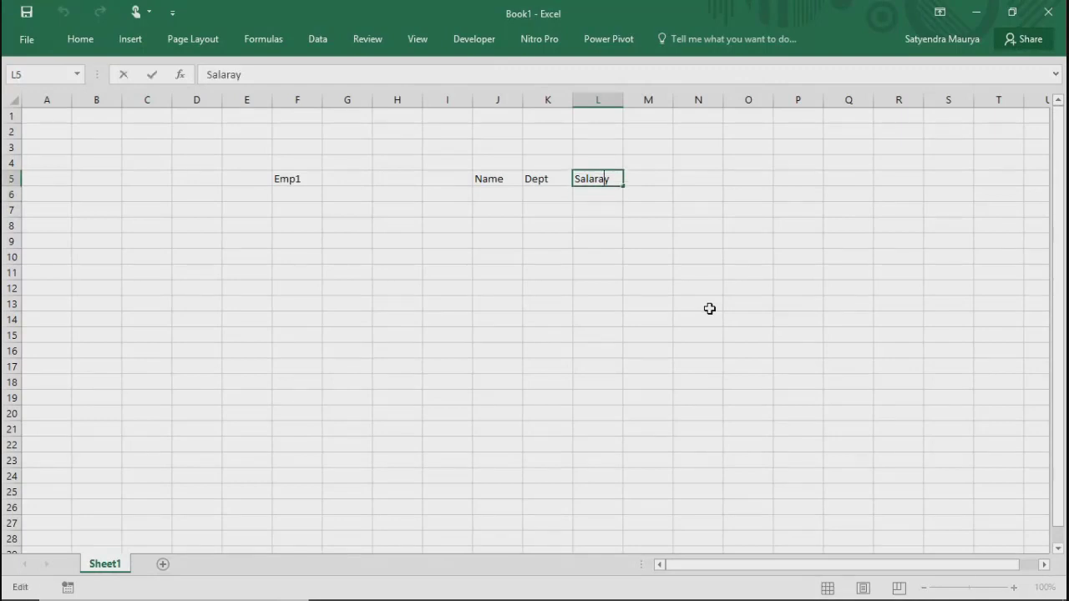
pyautogui.press('Delete')
pyautogui.press('Return')
# Step: Enter Emp2 in cell F7 as the label for the second employee table
pyautogui.press('Left')
pyautogui.press('Left')
pyautogui.press('Left')
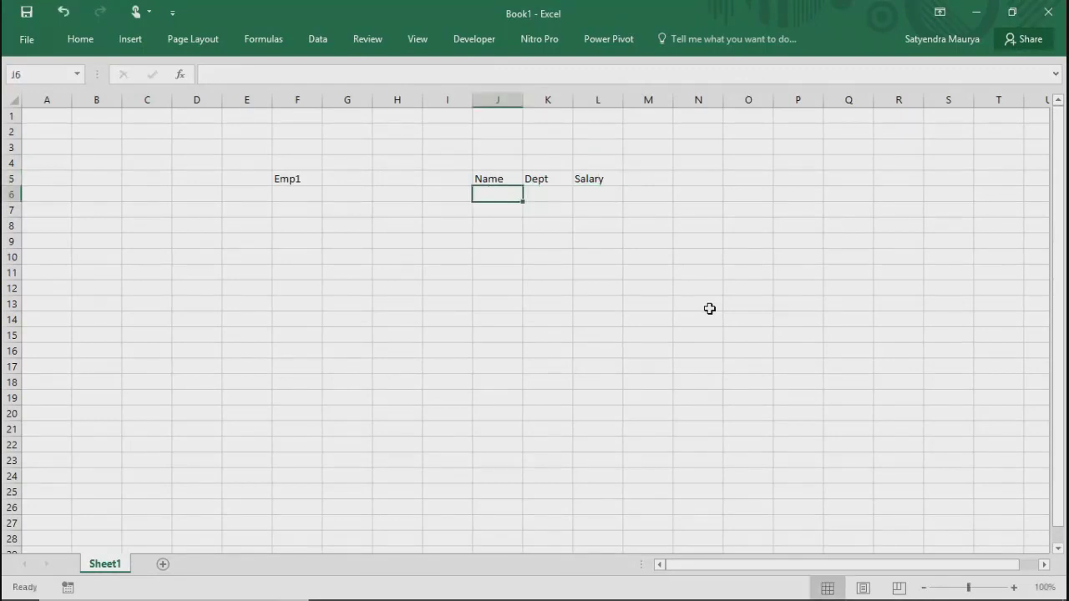
pyautogui.press('Left')
pyautogui.press('Left')
pyautogui.press('Left')
pyautogui.press('Down')
pyautogui.write('E')
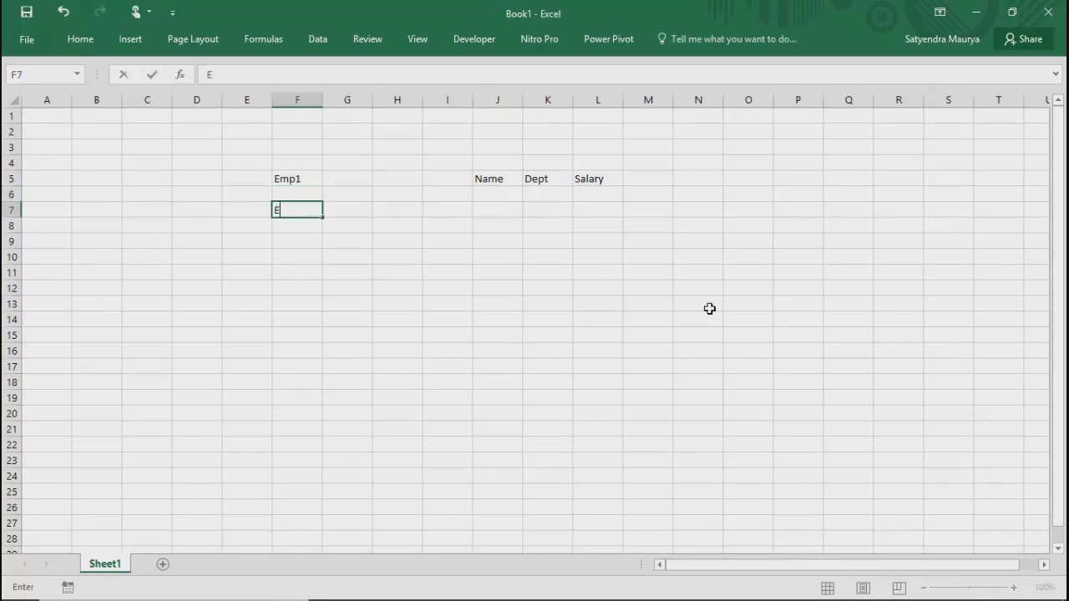
pyautogui.write('mp2')
pyautogui.press('Return')
# Step: Copy the Name header from J5 to J7 on the Emp2 row
pyautogui.press('Right')
pyautogui.press('Right')
pyautogui.press('Right')
pyautogui.press('Right')
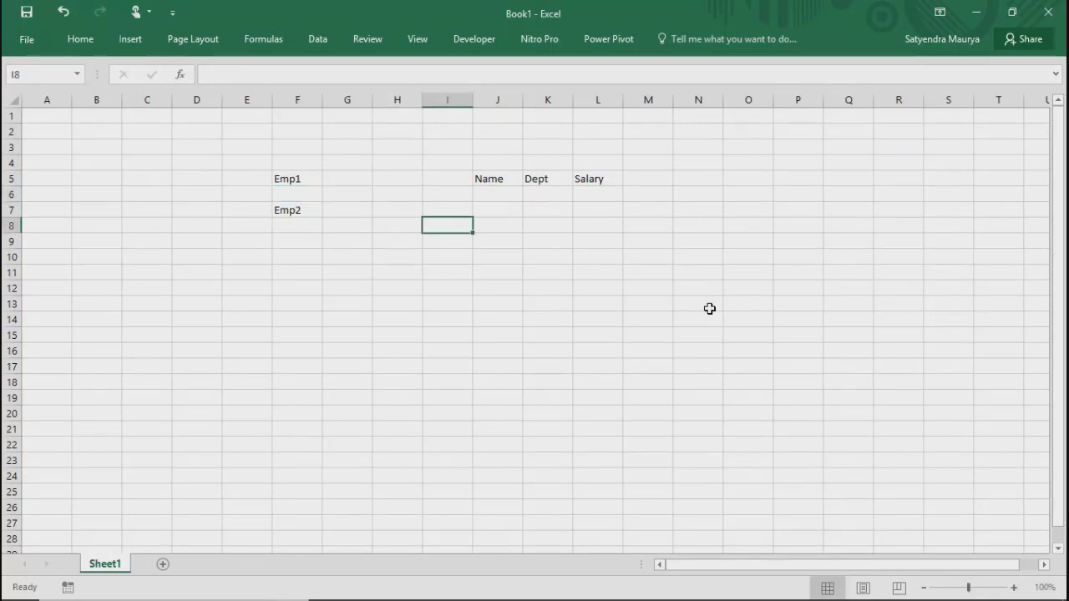
pyautogui.press('Up')
pyautogui.press('Up')
pyautogui.press('Up')
pyautogui.hotkey('ctrl', 'c')
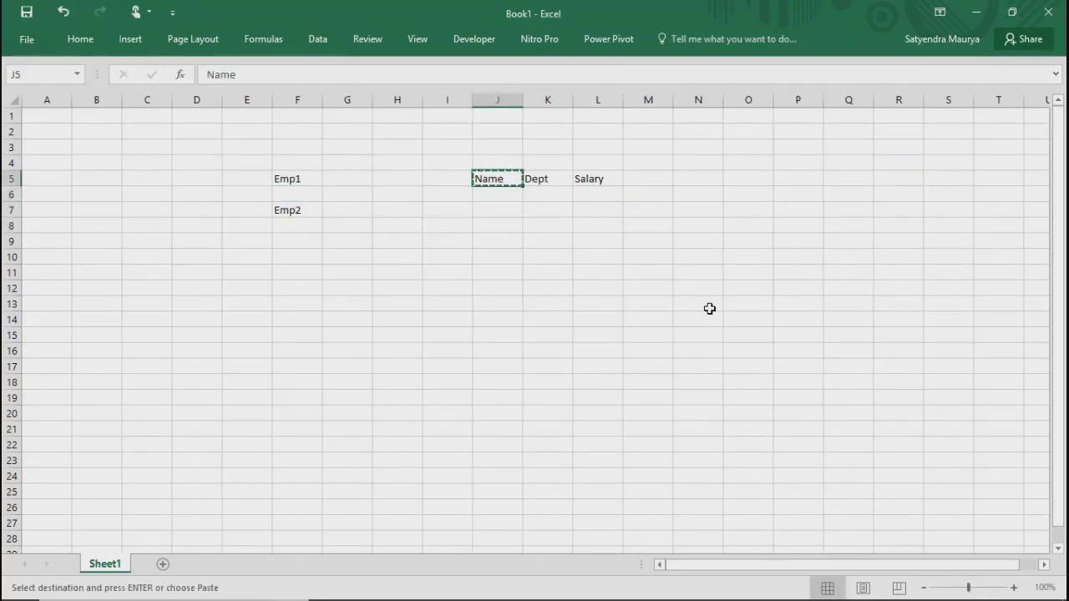
pyautogui.press('Down')
pyautogui.press('Down')
pyautogui.hotkey('ctrl', 'v')
# Step: Copy the Salary header from L5 to K7 as the second column of the Emp2 row
pyautogui.press('Right')
pyautogui.press('Right')
pyautogui.press('Up')
pyautogui.press('Up')
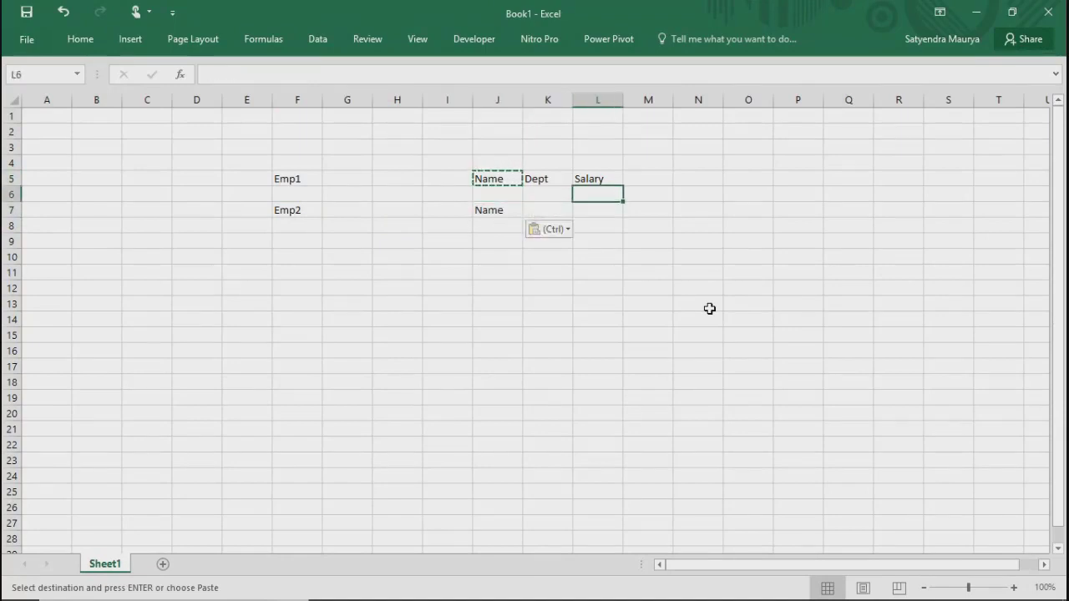
pyautogui.hotkey('ctrl', 'c')
pyautogui.press('Down')
pyautogui.press('Down')
pyautogui.press('Left')
pyautogui.hotkey('ctrl', 'v')
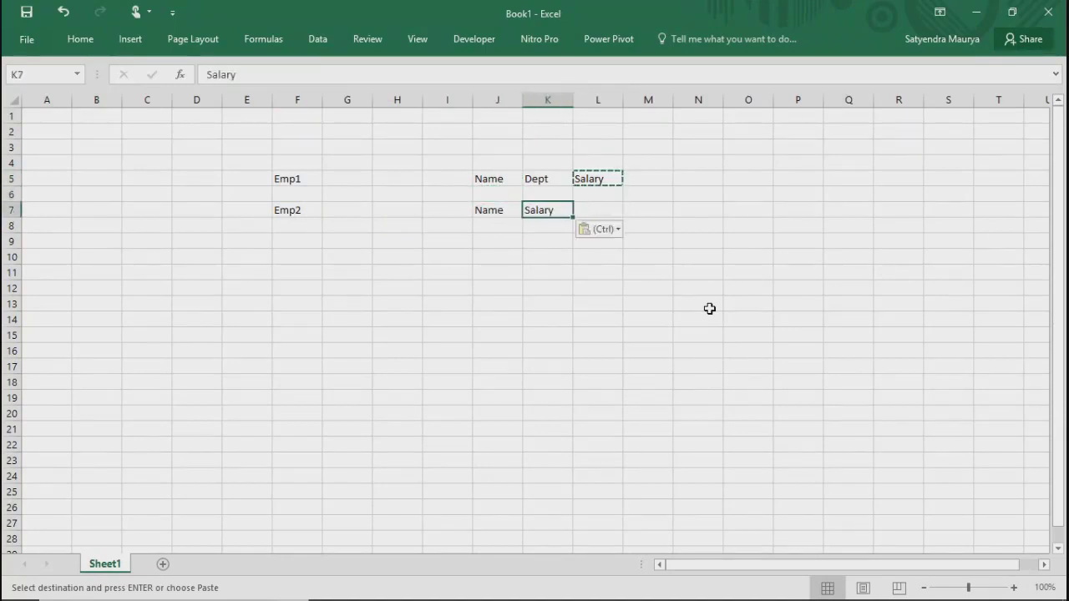
# Step: Copy the Dept header from K5 to L7 as the third column of the Emp2 row
pyautogui.press('Up')
pyautogui.press('Up')
pyautogui.hotkey('ctrl', 'c')
pyautogui.press('Right')
pyautogui.press('Down')
pyautogui.press('Down')
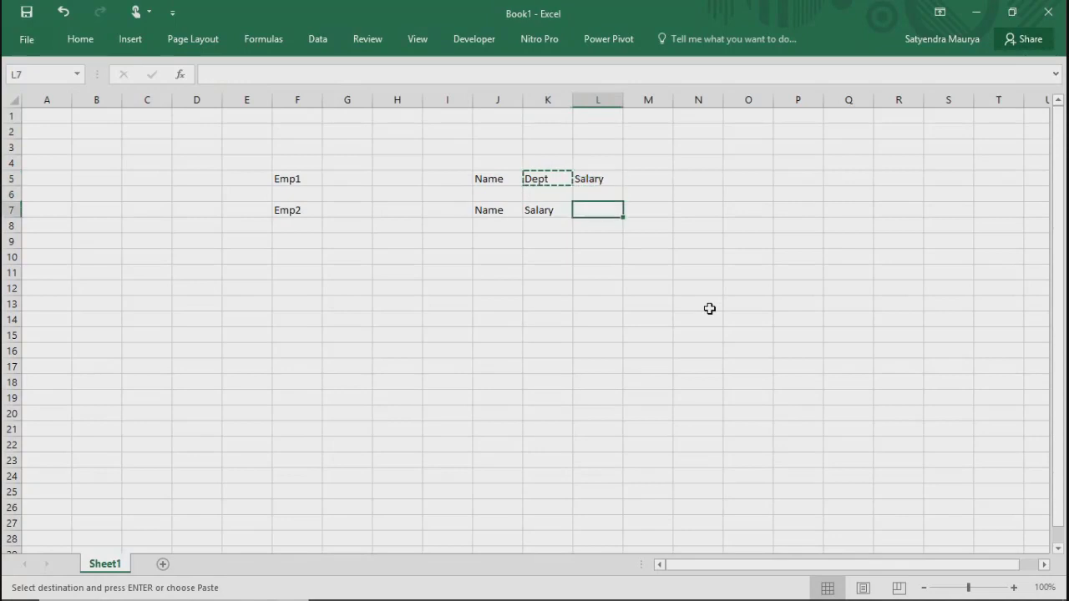
pyautogui.hotkey('ctrl', 'v')
# Step: Cancel the copy mode and enter By Name in cell E11 below the employee tables
pyautogui.press('Left')
pyautogui.press('Left')
pyautogui.press('Left')
pyautogui.press('Down')
pyautogui.press('Down')
pyautogui.press('Down')
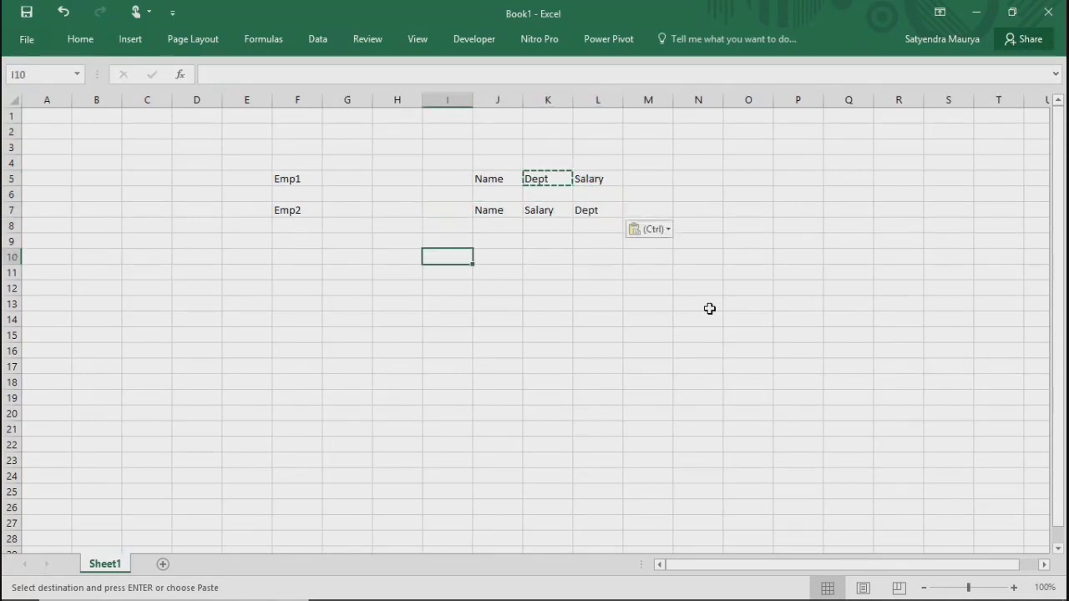
pyautogui.press('Left')
pyautogui.press('Left')
pyautogui.press('Left')
pyautogui.press('Left')
pyautogui.press('Escape')
pyautogui.press('Down')
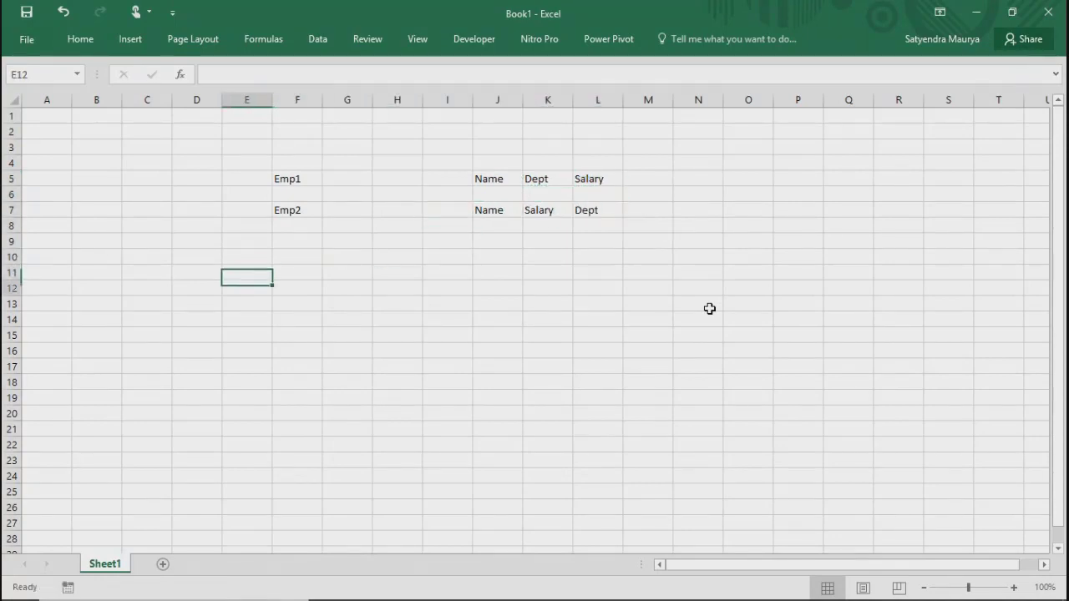
pyautogui.press('Down')
pyautogui.press('Down')
pyautogui.press('Up')
pyautogui.press('Up')
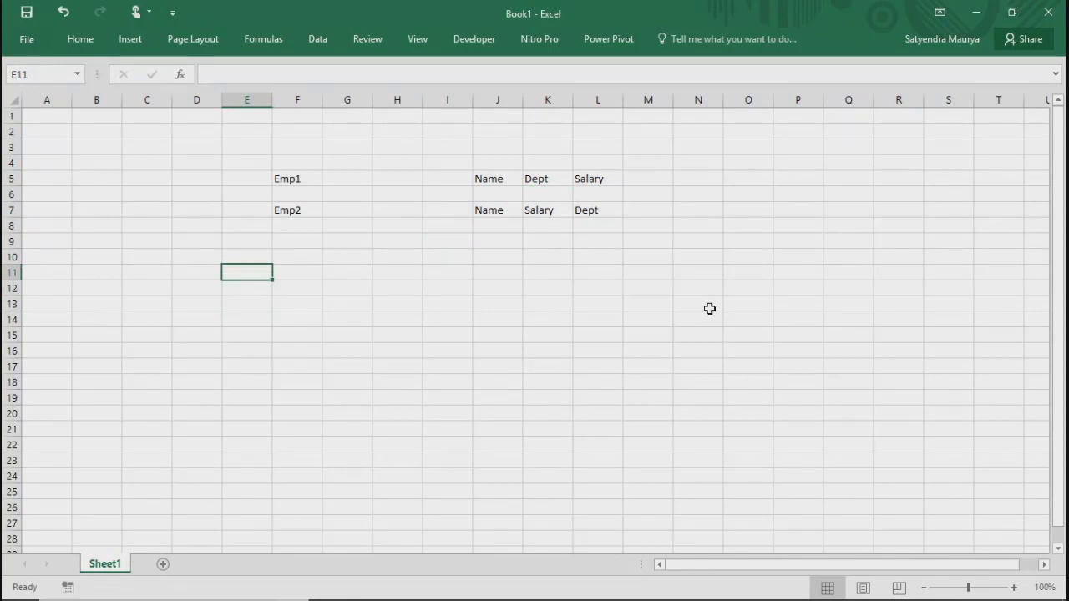
pyautogui.write('b')
pyautogui.press('BackSpace')
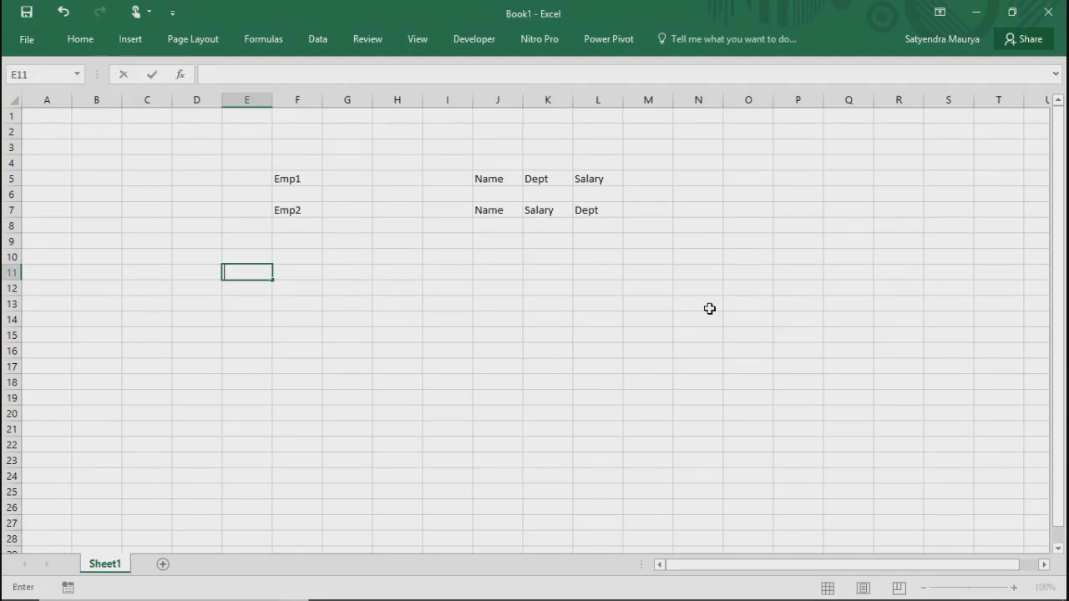
pyautogui.write('By Name')
pyautogui.press('Return')
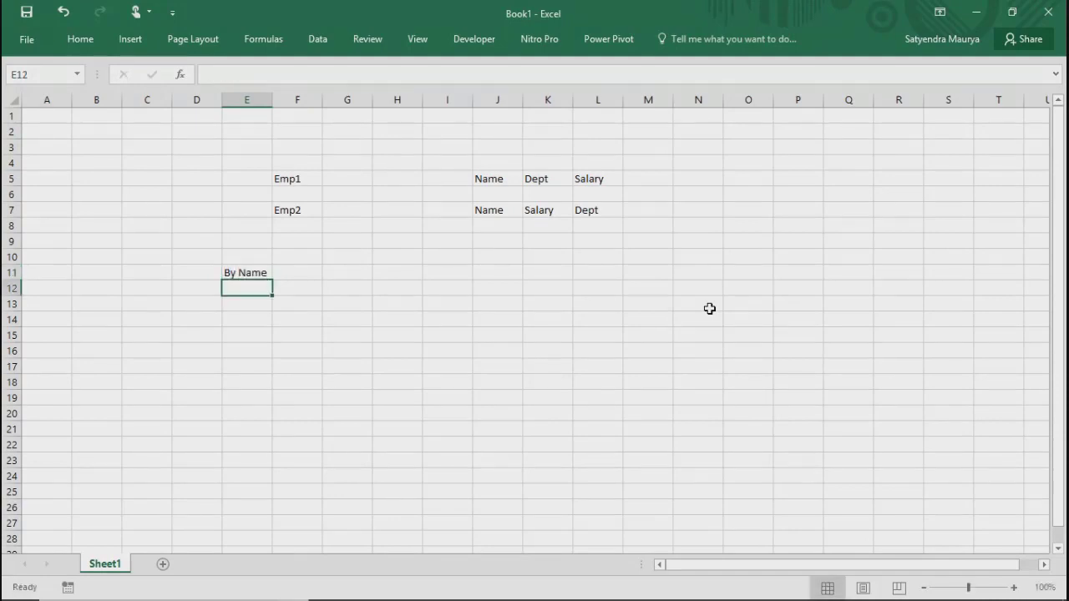
# Step: List the other two configuration modes by entering by Position in E12 and Manual in E13
pyautogui.write('by Posi')
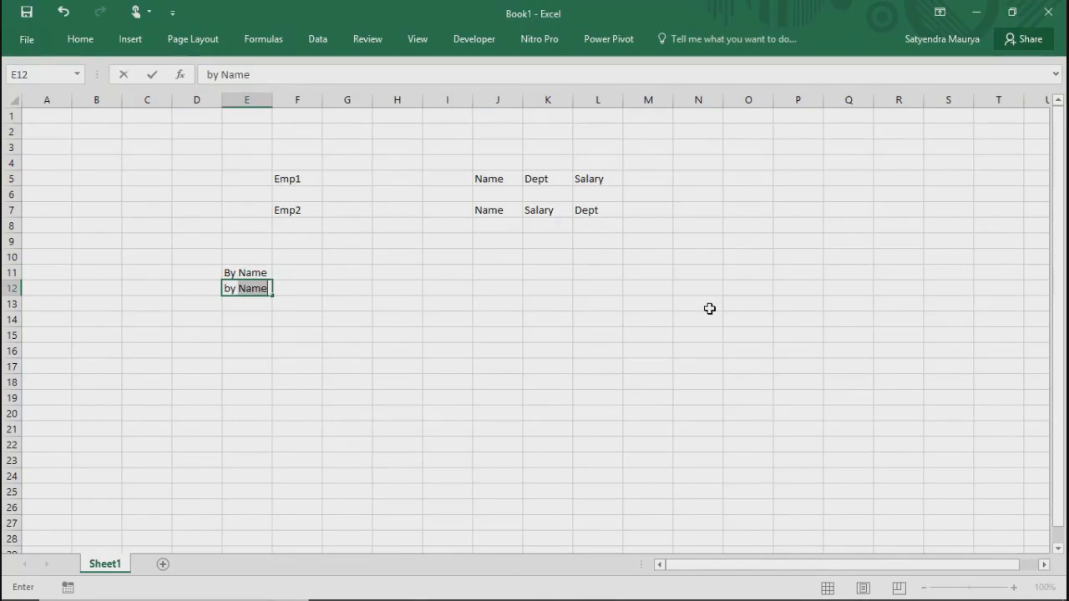
pyautogui.write('tion')
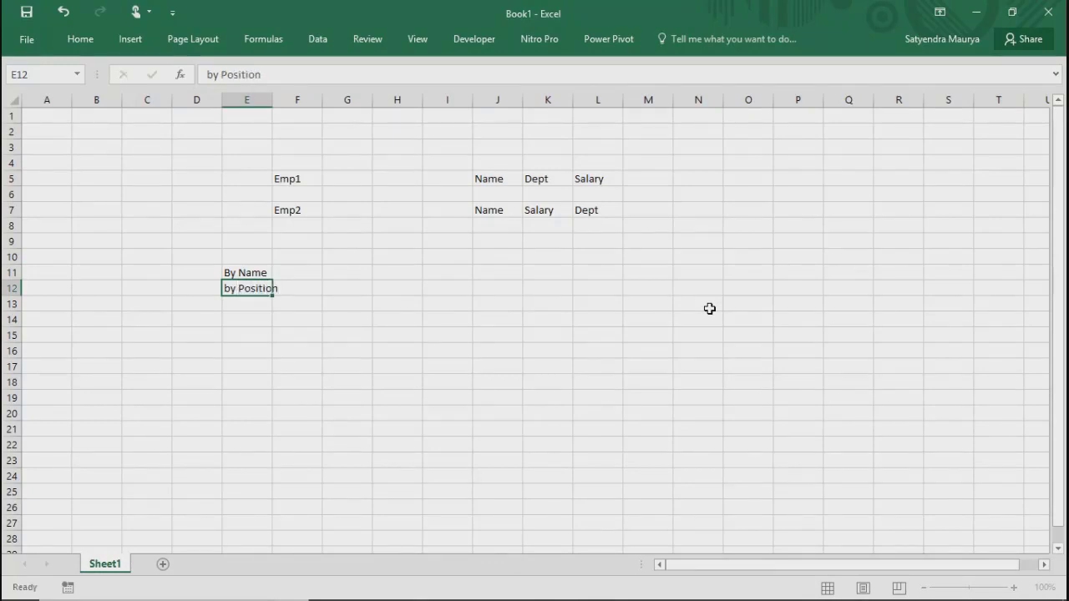
pyautogui.press('Return')
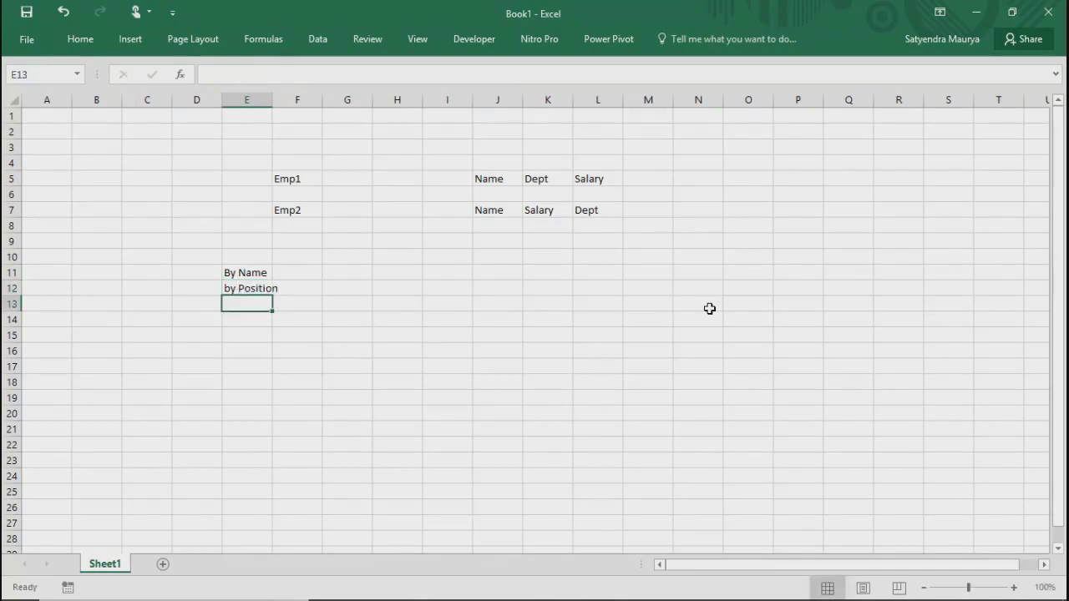
pyautogui.write('Manual')
pyautogui.press('Return')
pyautogui.press('Up')
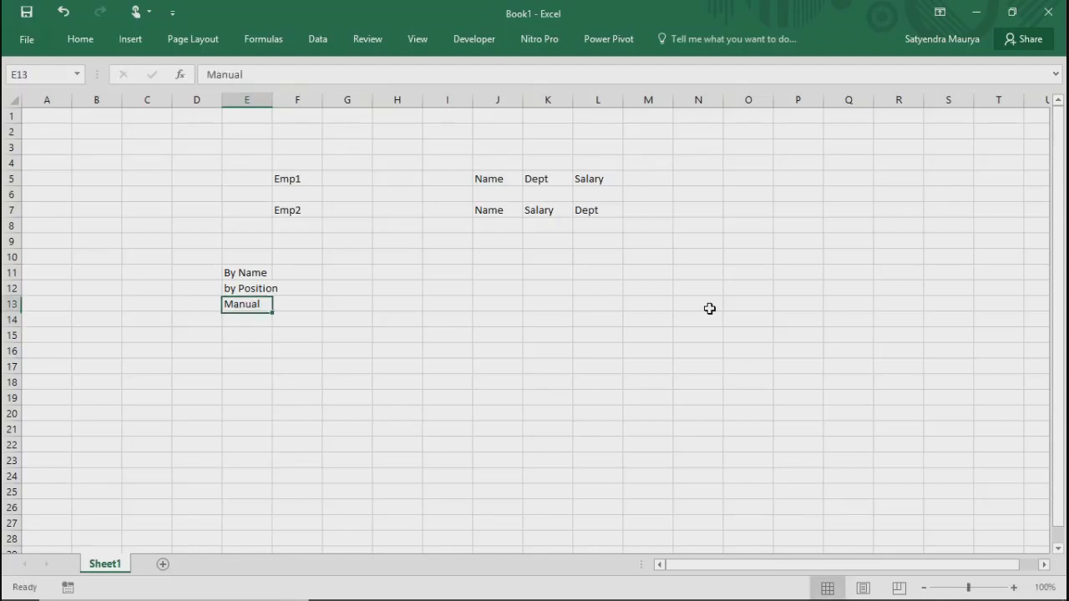
pyautogui.press('Up')
pyautogui.press('Up')
pyautogui.press('Up')
pyautogui.press('Right')
pyautogui.press('Right')
pyautogui.press('Left')
pyautogui.press('Left')
pyautogui.press('Left')
pyautogui.press('Down')
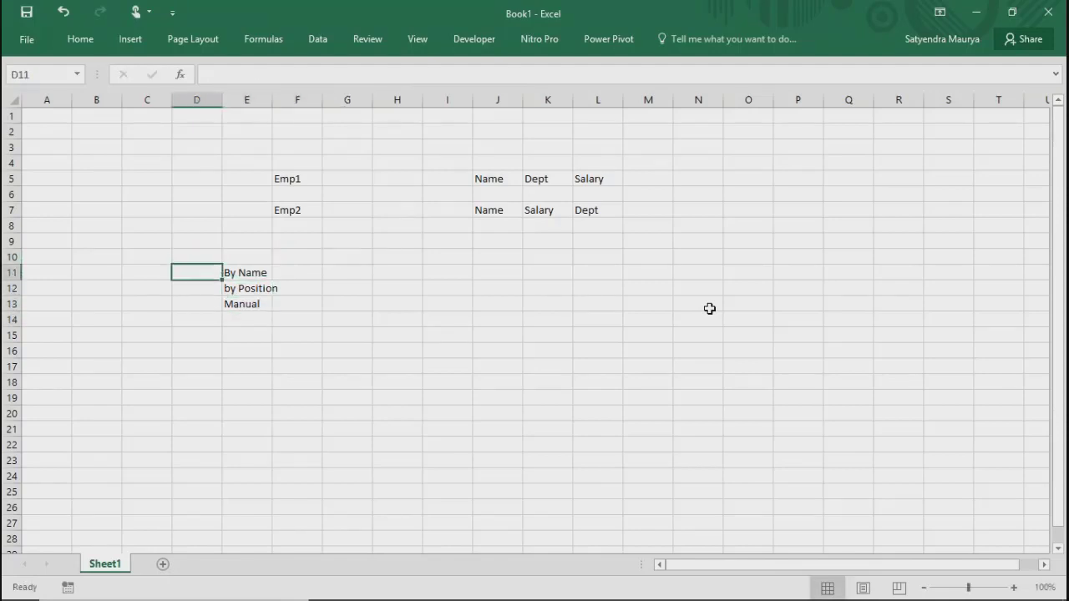
# Step: Compare the matching Name, Dept and Salary headers between the Emp1 and Emp2 rows by selecting them in pairs
pyautogui.press('Right')
pyautogui.press('Right')
pyautogui.press('Right')
pyautogui.press('Right')
pyautogui.press('Right')
pyautogui.press('Right')
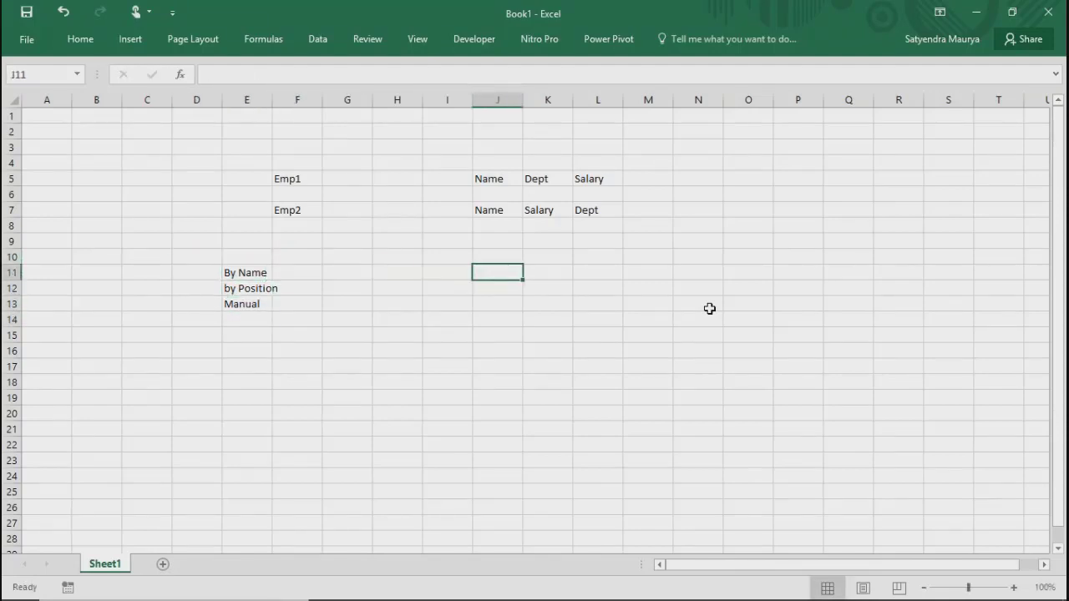
pyautogui.press('Up')
pyautogui.press('Up')
pyautogui.press('Up')
pyautogui.press('Up')
pyautogui.press('Up')
pyautogui.press('Up')
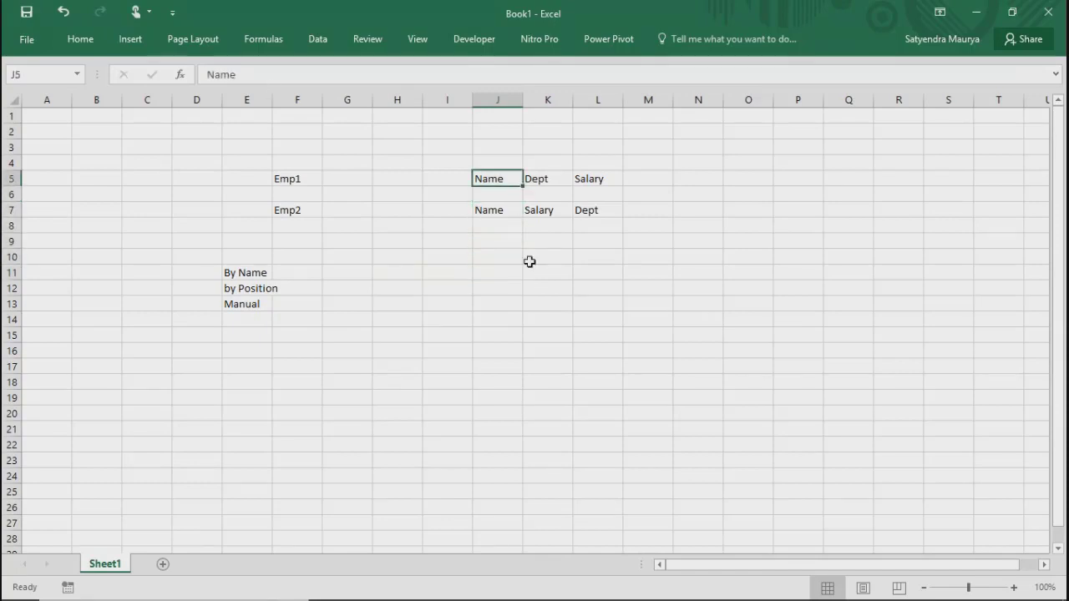
pyautogui.keyDown('shift'); pyautogui.click(472, 209); pyautogui.keyUp('shift')
pyautogui.click(482, 253)
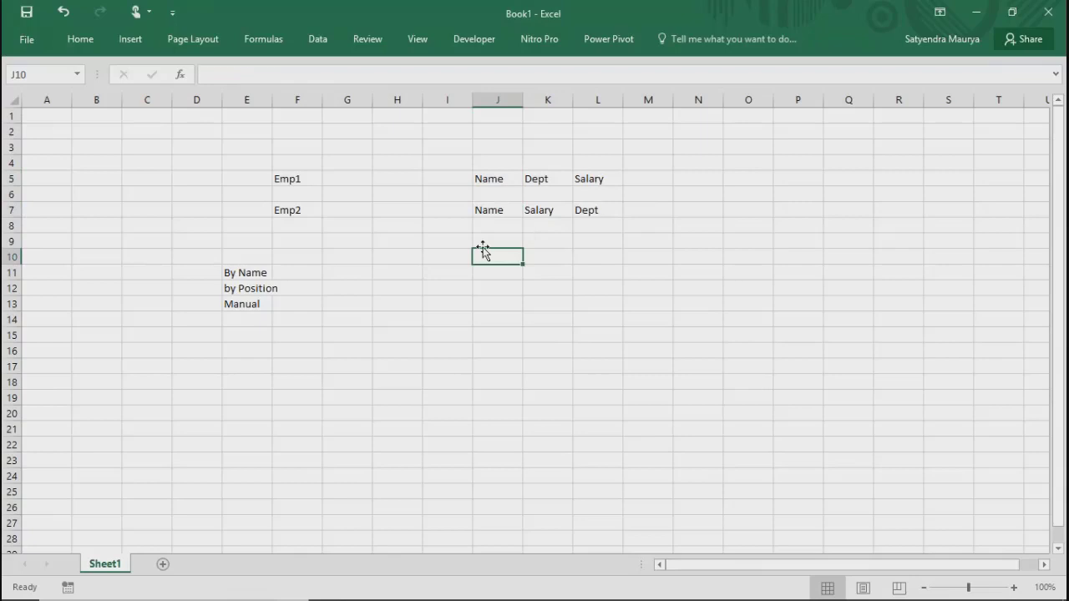
pyautogui.click(488, 164)
pyautogui.click(548, 185)
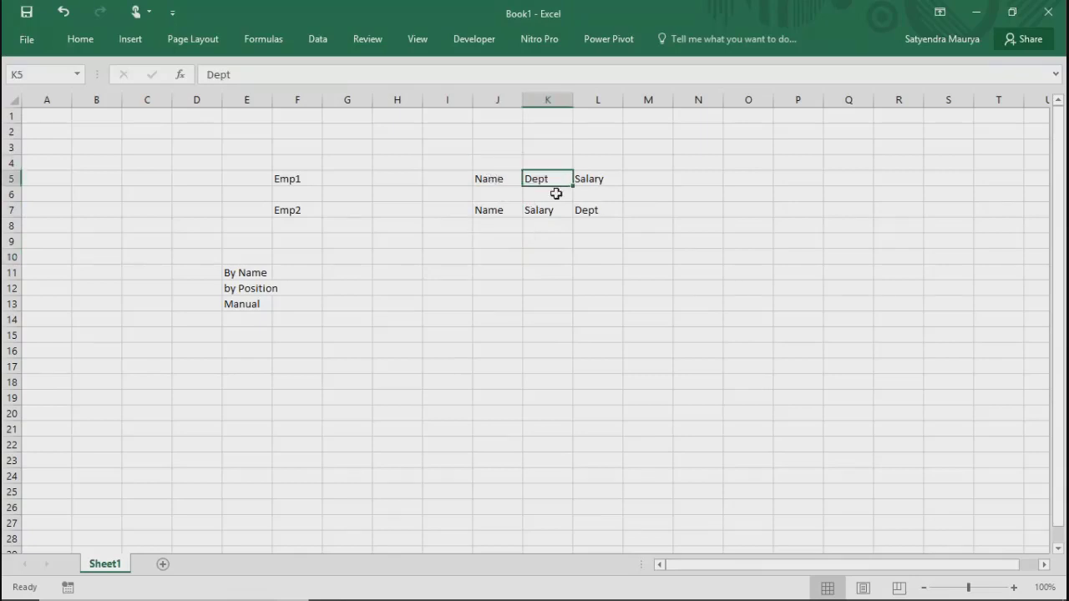
pyautogui.keyDown('ctrl'); pyautogui.click(598, 214); pyautogui.keyUp('ctrl')
pyautogui.click(590, 163)
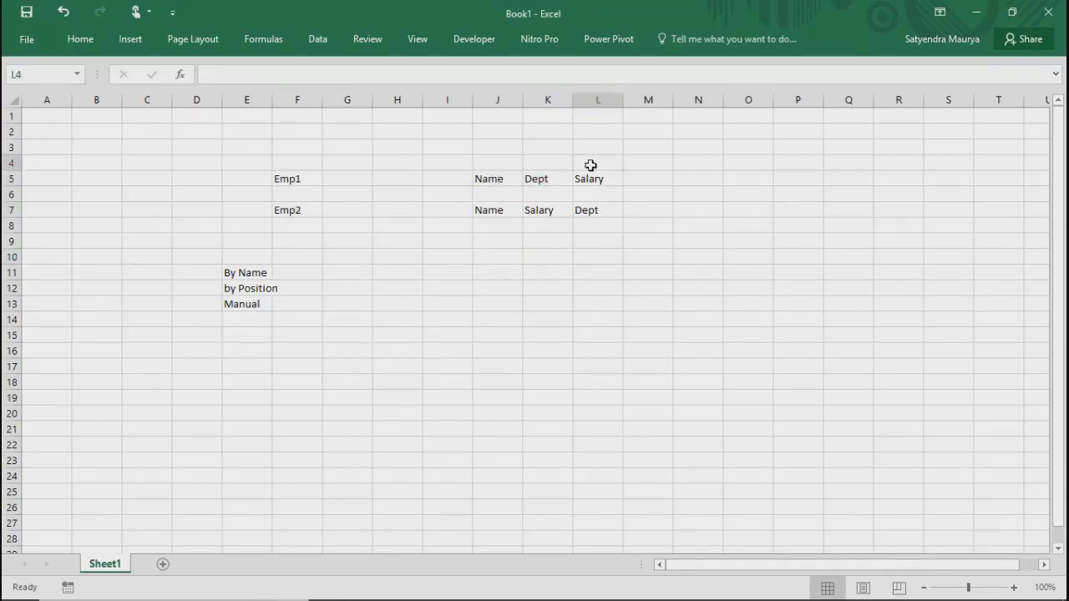
pyautogui.click(588, 179)
pyautogui.keyDown('ctrl'); pyautogui.click(551, 209); pyautogui.keyUp('ctrl')
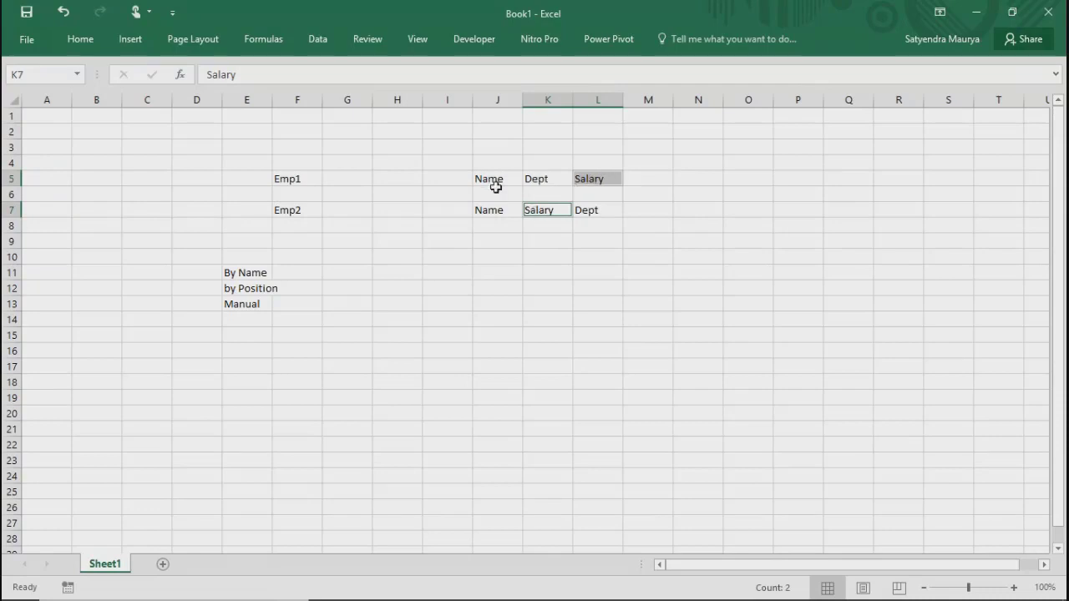
# Step: Enter sample values under the two Salary headers: sdsad in K8 for Emp2 and 24213 in L6 for Emp1
pyautogui.click(539, 225)
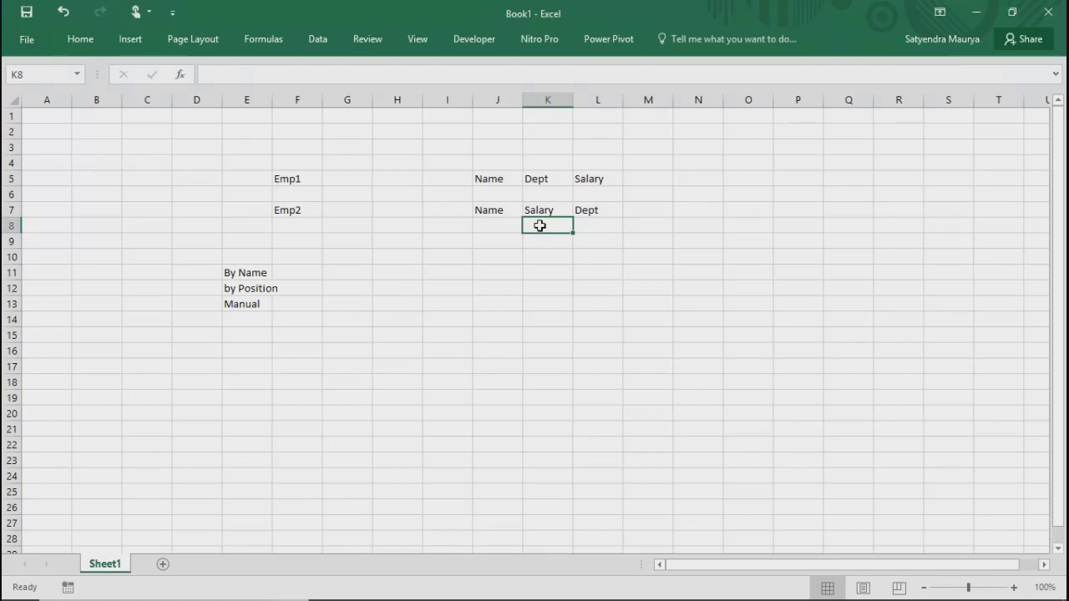
pyautogui.write('sdsad')
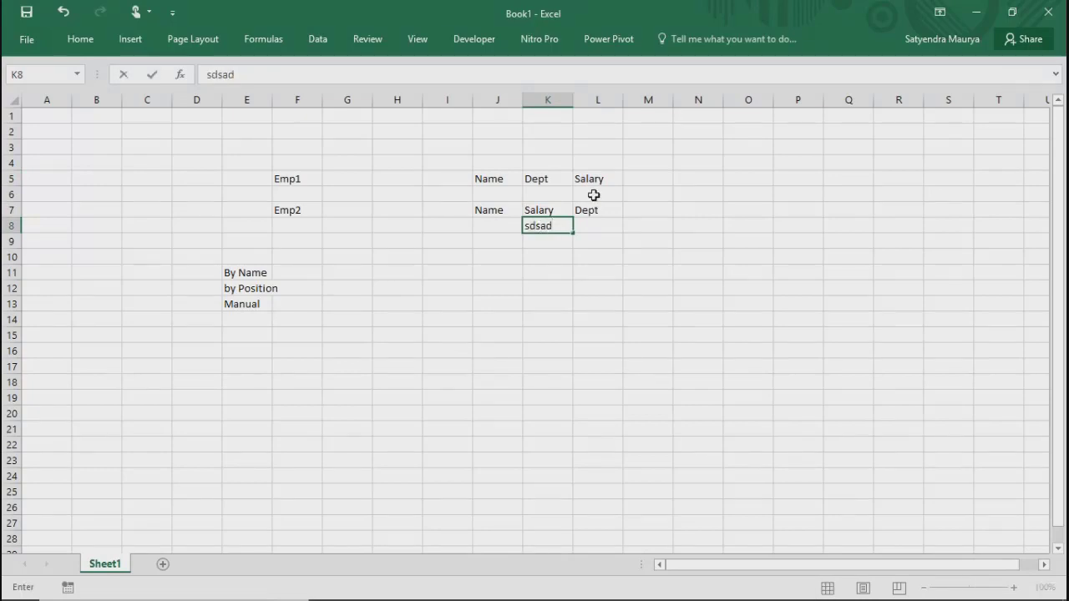
pyautogui.click(593, 194)
pyautogui.write('24213')
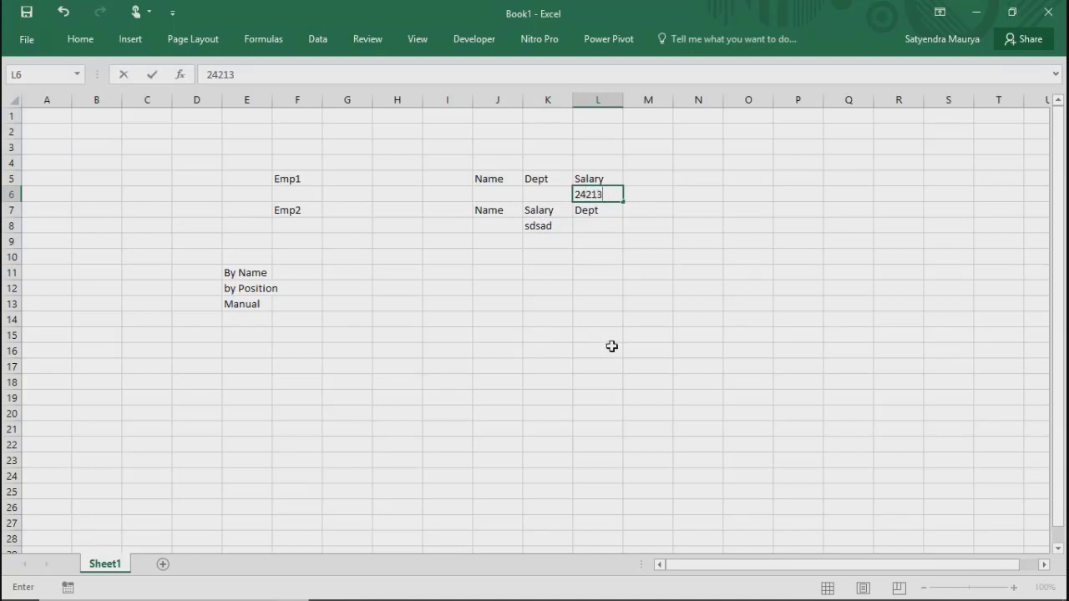
# Step: Clear the sample values from L6 and K8 under the Emp1 and Emp2 Salary headers
pyautogui.click(601, 179)
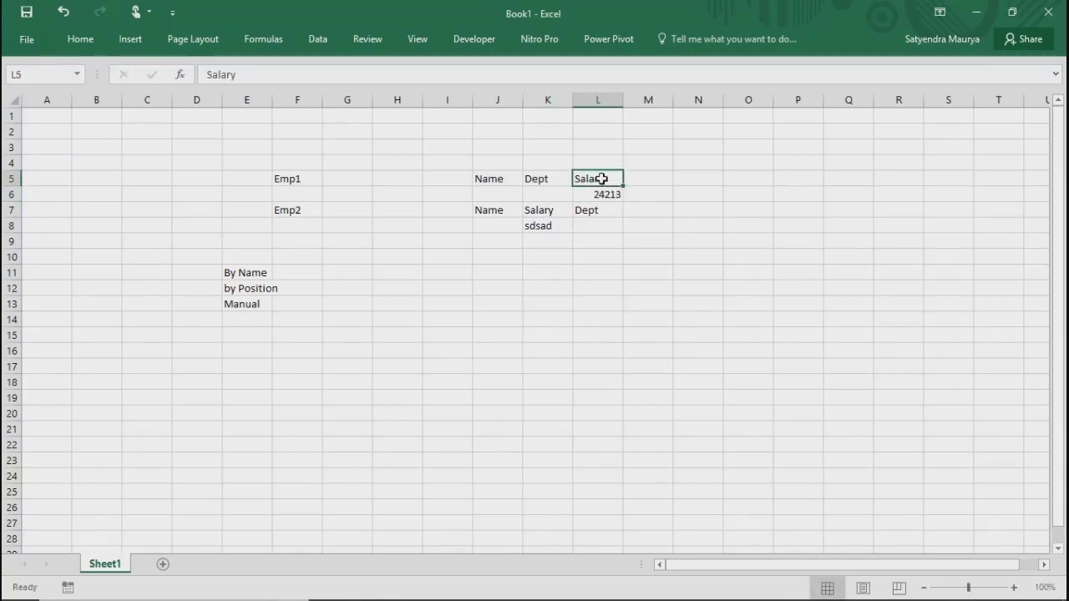
pyautogui.click(617, 194)
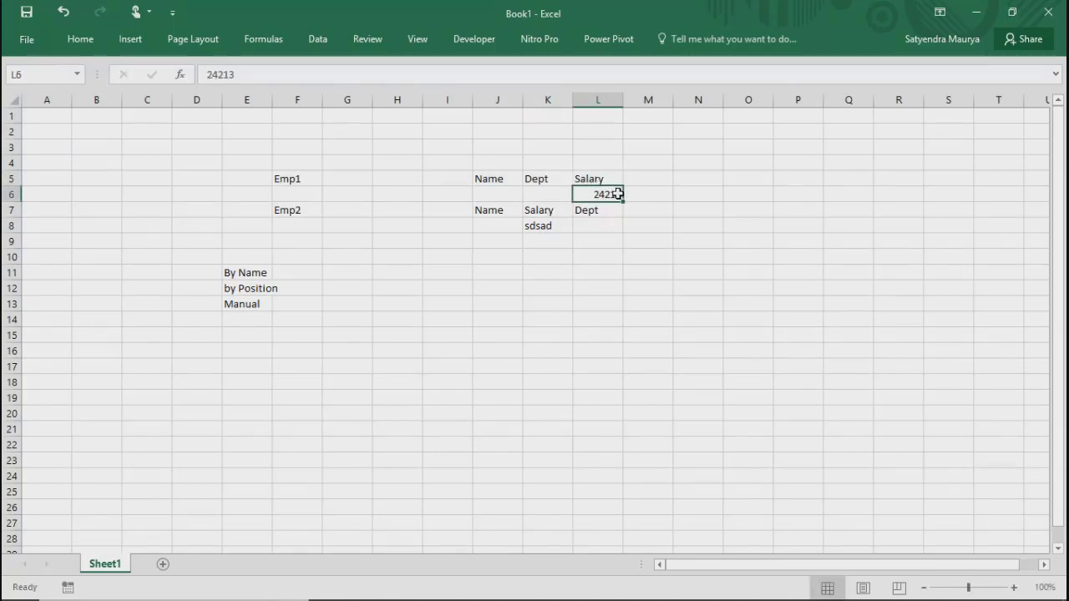
pyautogui.press('Delete')
pyautogui.click(557, 233)
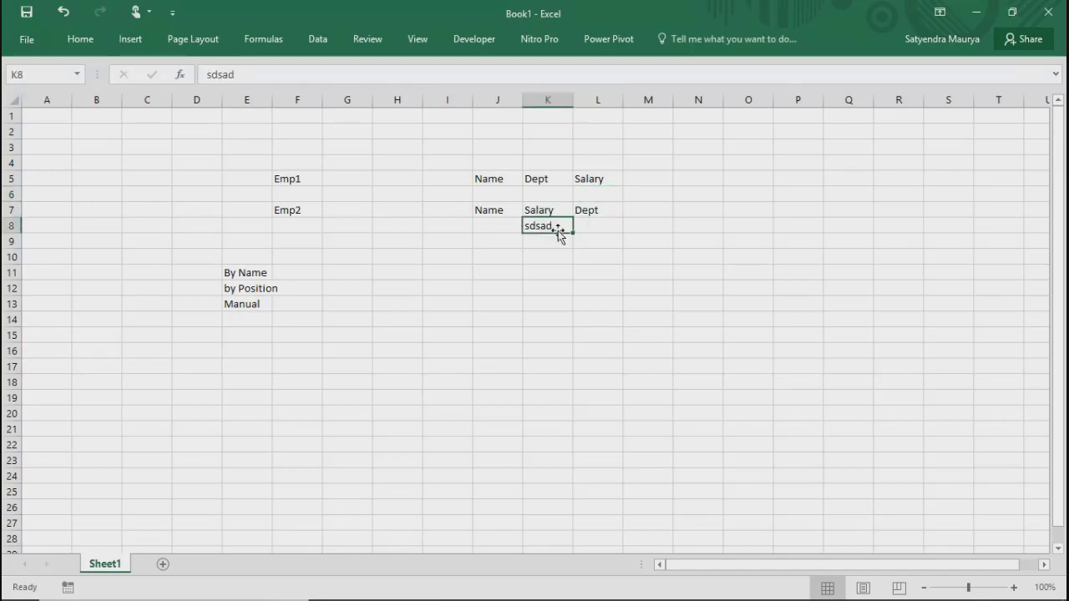
pyautogui.press('Delete')
pyautogui.click(596, 194)
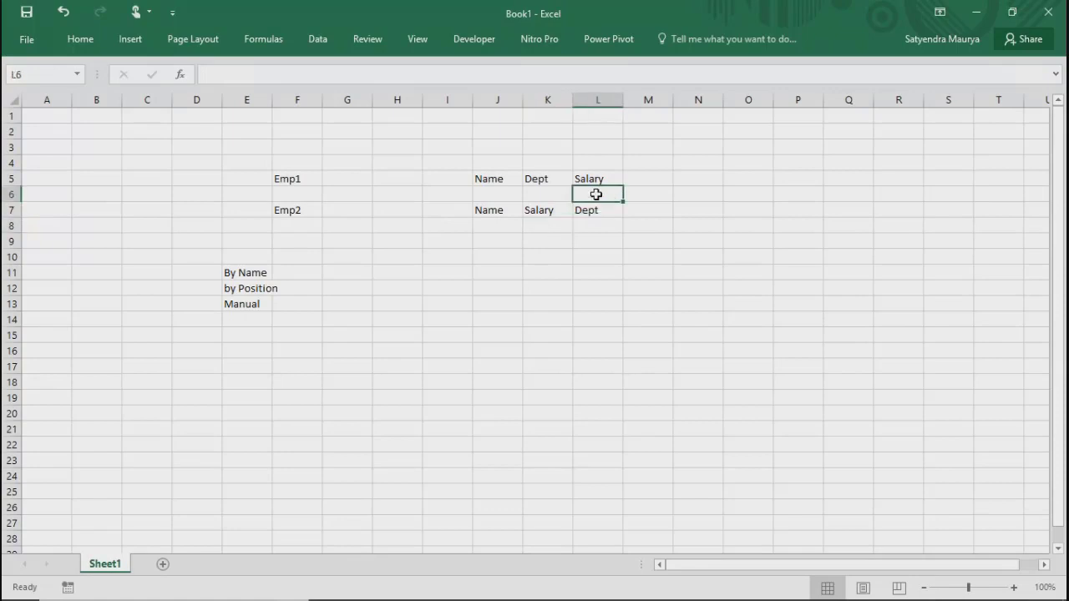
pyautogui.click(555, 228)
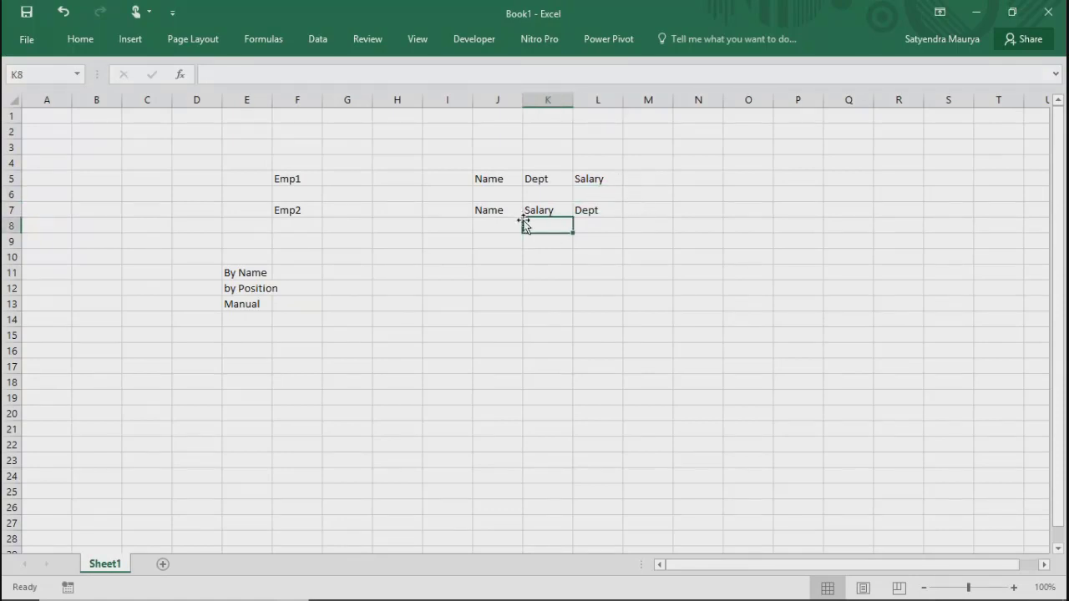
# Step: Number the first two column positions above the Emp1 and Emp2 headers, entering 1 in J4 and J6 and 2 in K4 and K6
pyautogui.click(231, 288)
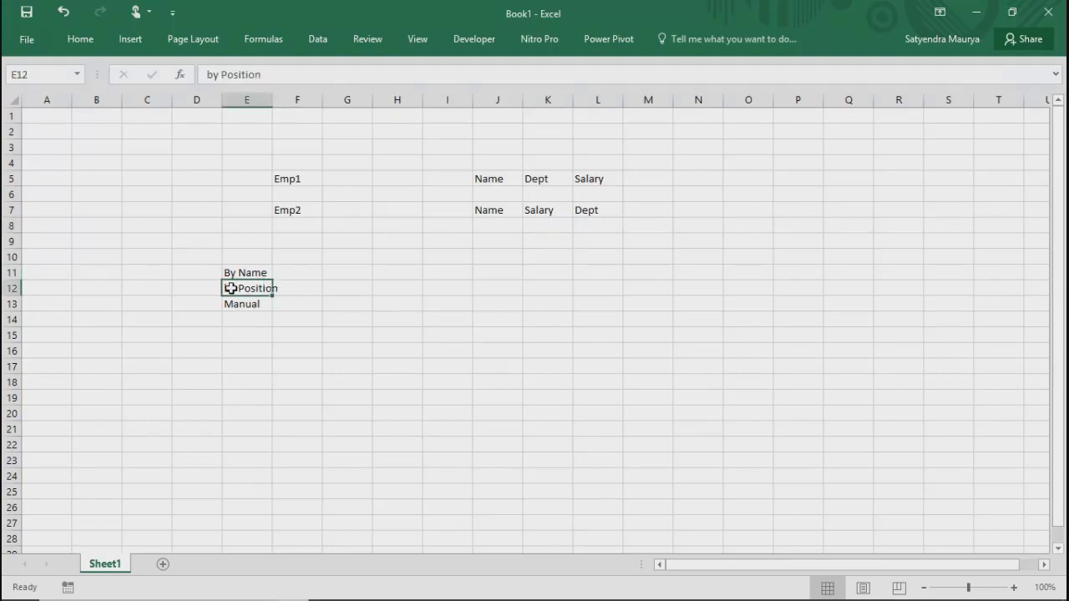
pyautogui.click(490, 162)
pyautogui.write('1')
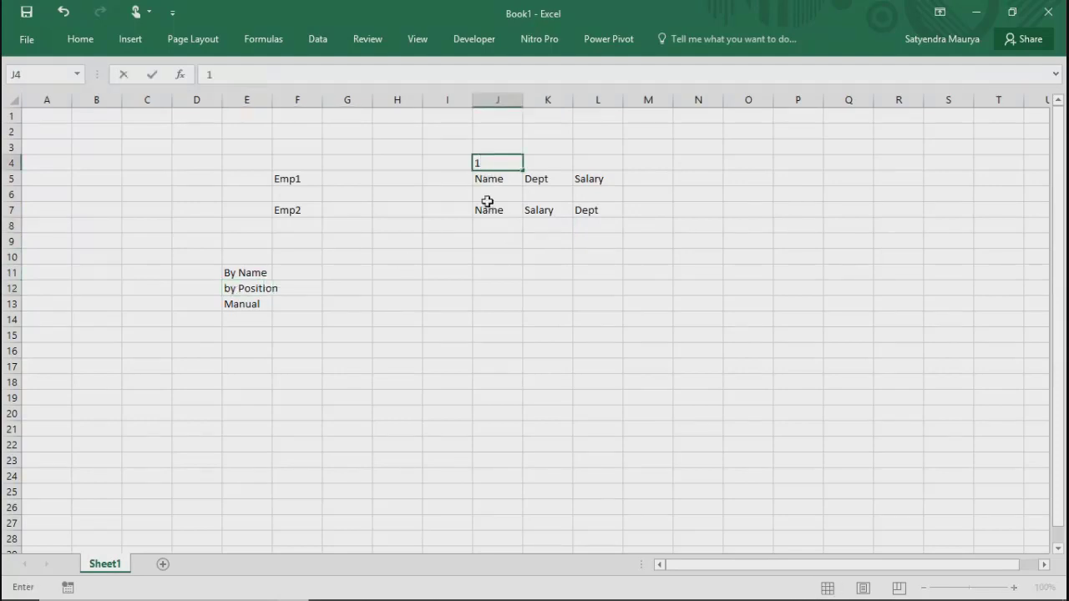
pyautogui.click(487, 194)
pyautogui.write('1')
pyautogui.click(505, 277)
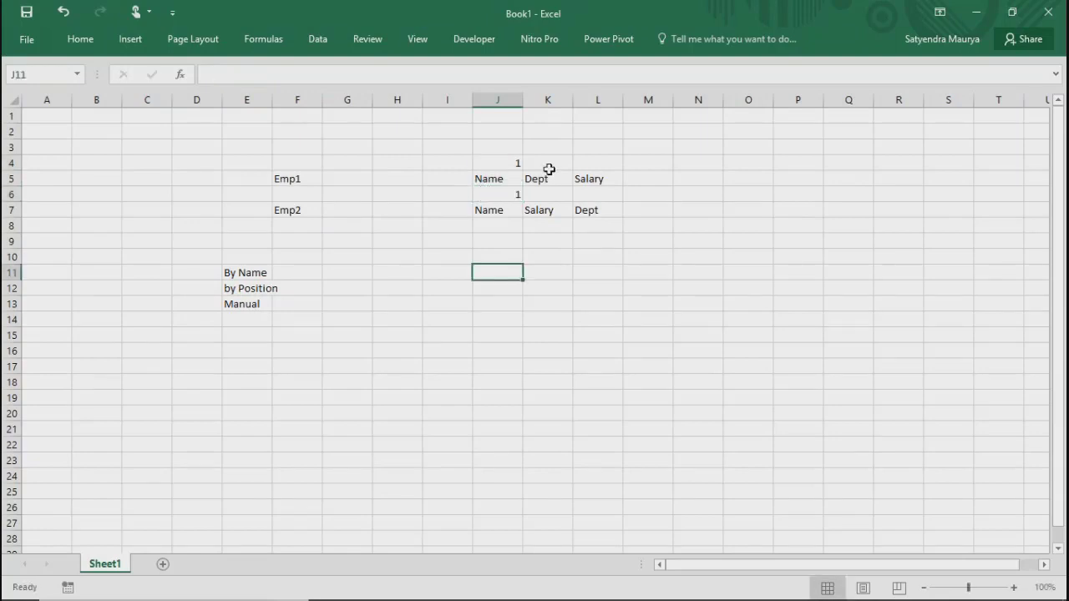
pyautogui.click(549, 165)
pyautogui.write('2')
pyautogui.click(555, 196)
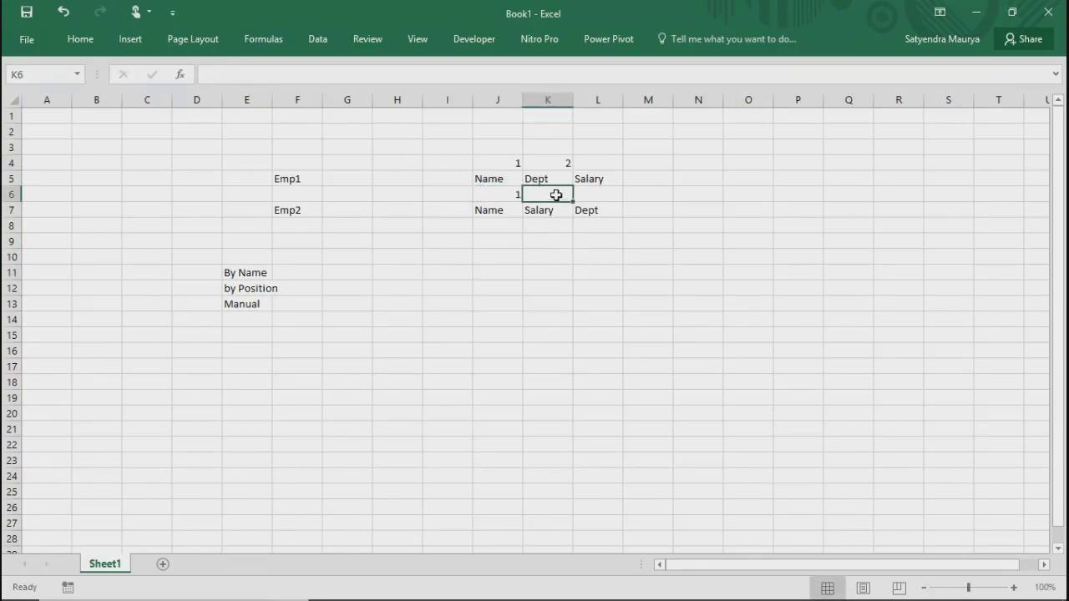
pyautogui.write('2')
pyautogui.click(549, 273)
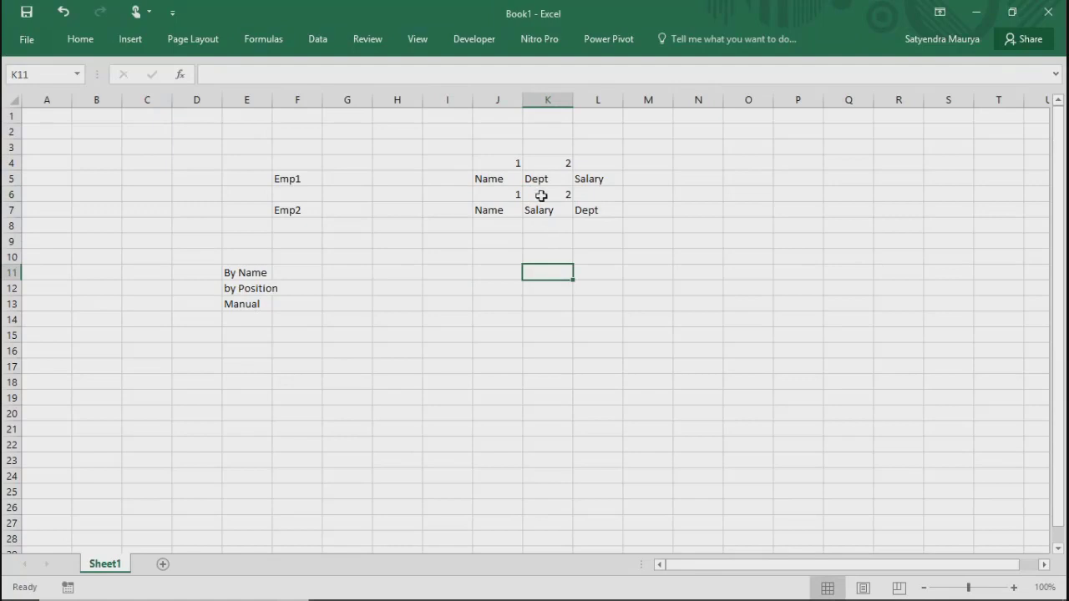
# Step: Compare the position 2 cells, the header rows and the matching Name headers of Emp1 and Emp2 by selecting them
pyautogui.click(548, 166)
pyautogui.keyDown('ctrl'); pyautogui.click(558, 193); pyautogui.keyUp('ctrl')
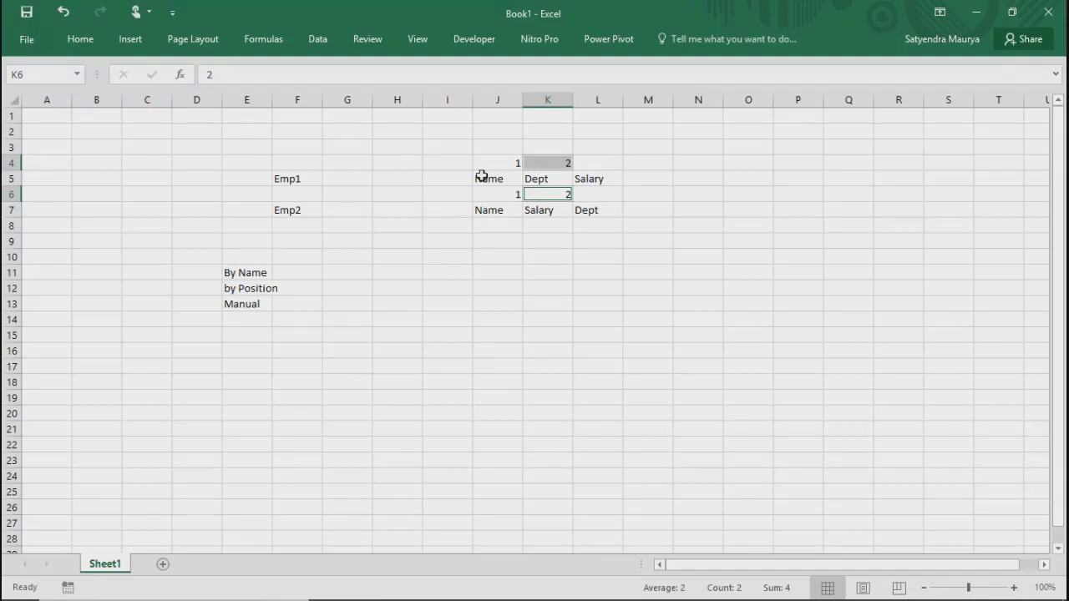
pyautogui.click(547, 253)
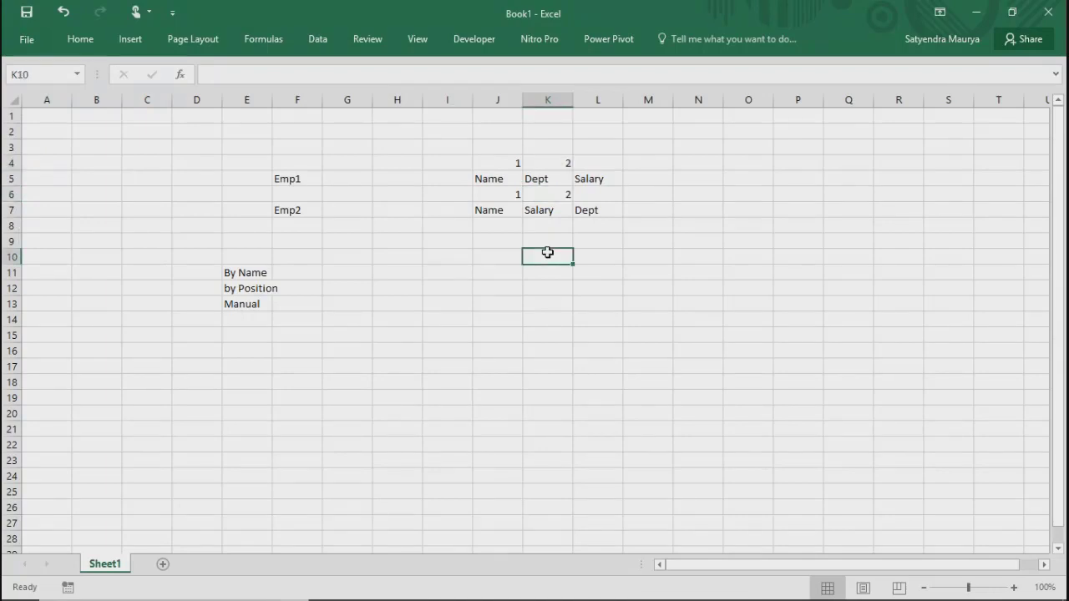
pyautogui.moveTo(497, 185); pyautogui.dragTo(588, 178)
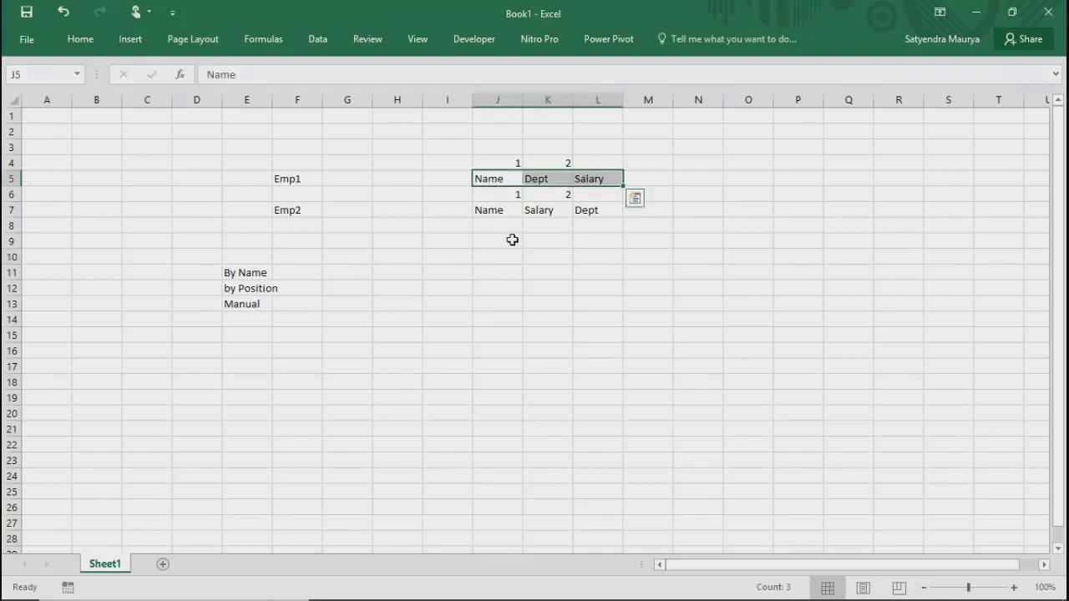
pyautogui.moveTo(494, 224); pyautogui.dragTo(615, 188)
pyautogui.click(502, 175)
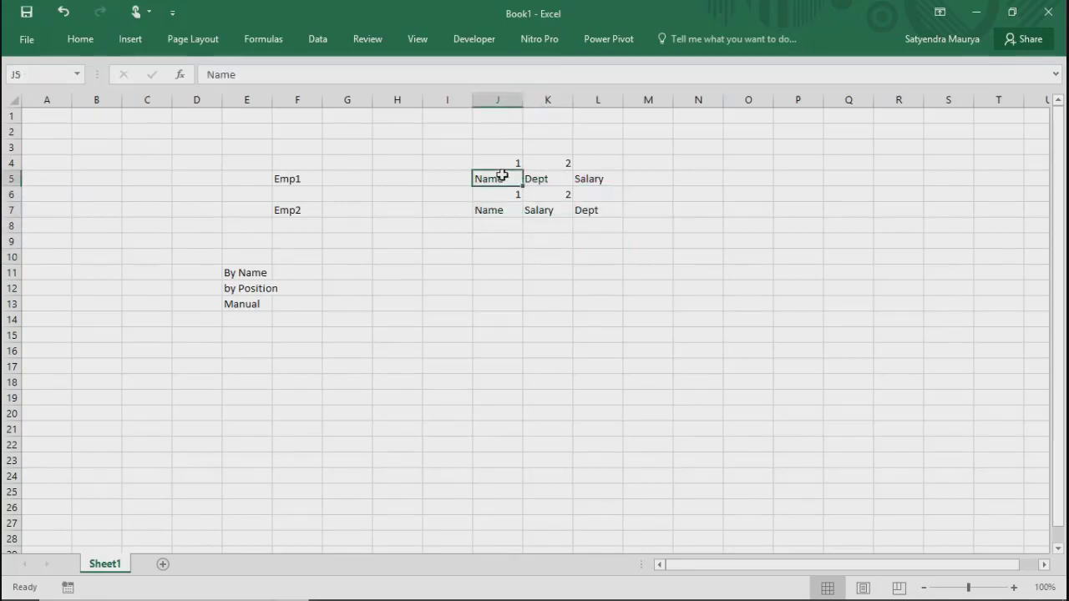
pyautogui.click(503, 215)
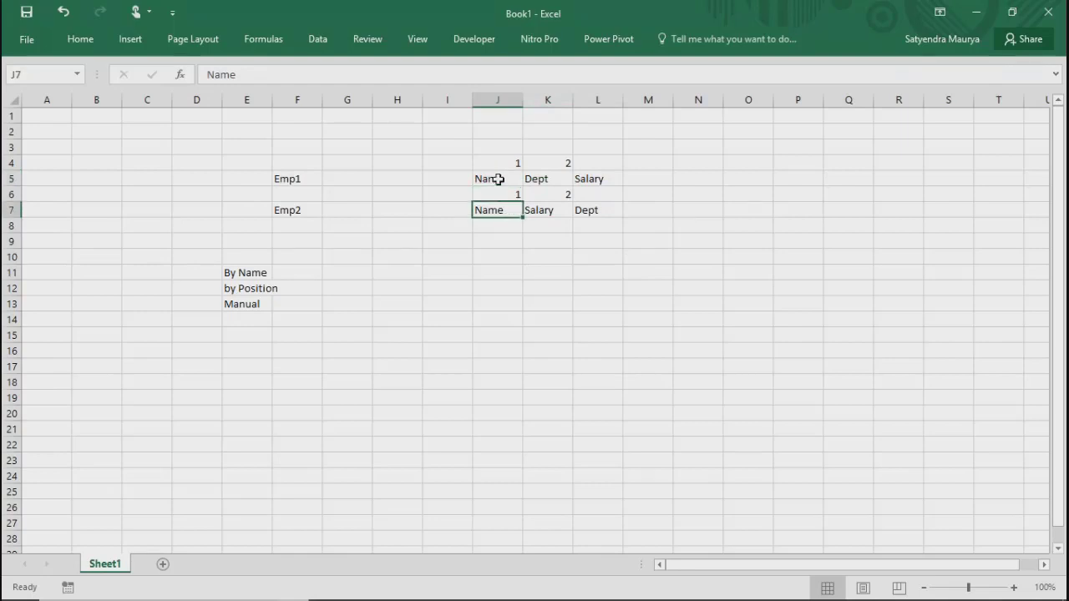
pyautogui.click(496, 177)
pyautogui.click(493, 211)
pyautogui.click(543, 179)
# Step: Match the Emp2 header order to Emp1 by copying Dept into K7 and Salary into L7
pyautogui.click(581, 212)
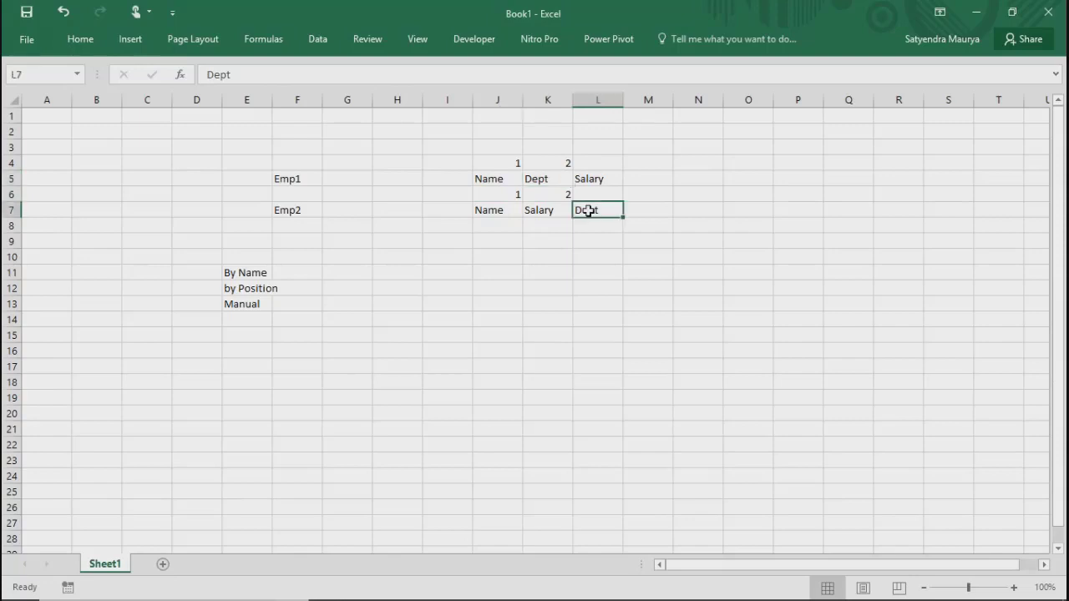
pyautogui.hotkey('ctrl', 'c')
pyautogui.click(562, 224)
pyautogui.click(552, 210)
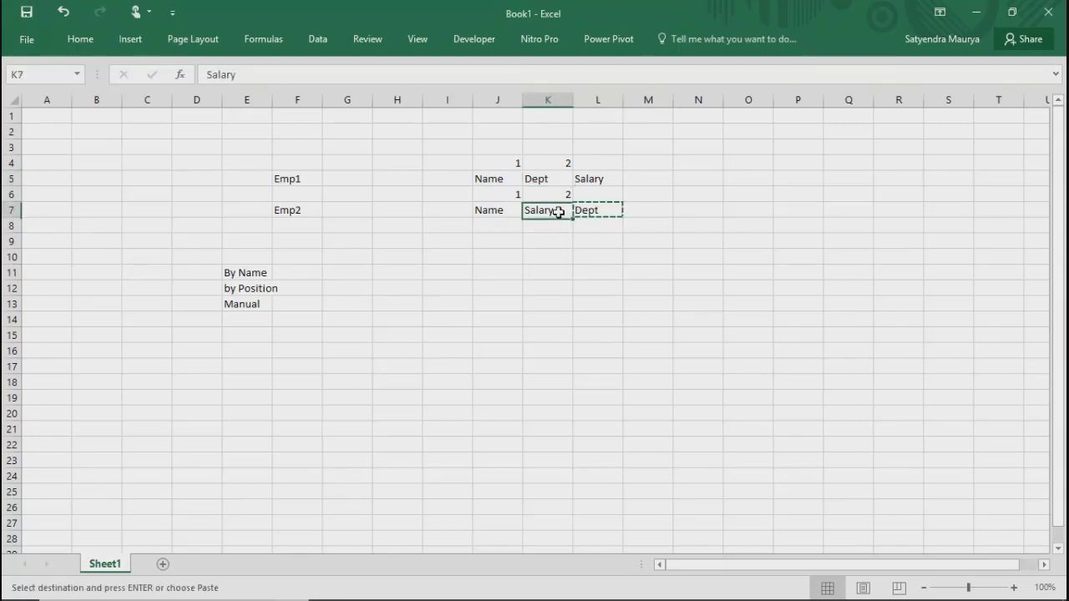
pyautogui.hotkey('ctrl', 'v')
pyautogui.click(607, 180)
pyautogui.hotkey('ctrl', 'c')
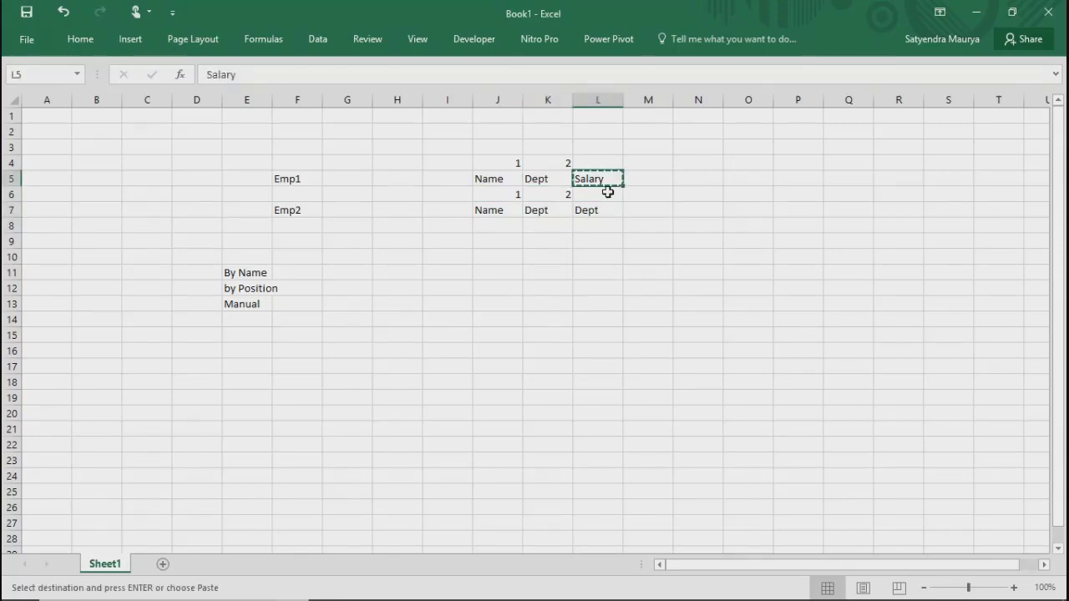
pyautogui.click(603, 211)
pyautogui.hotkey('ctrl', 'v')
pyautogui.click(578, 245)
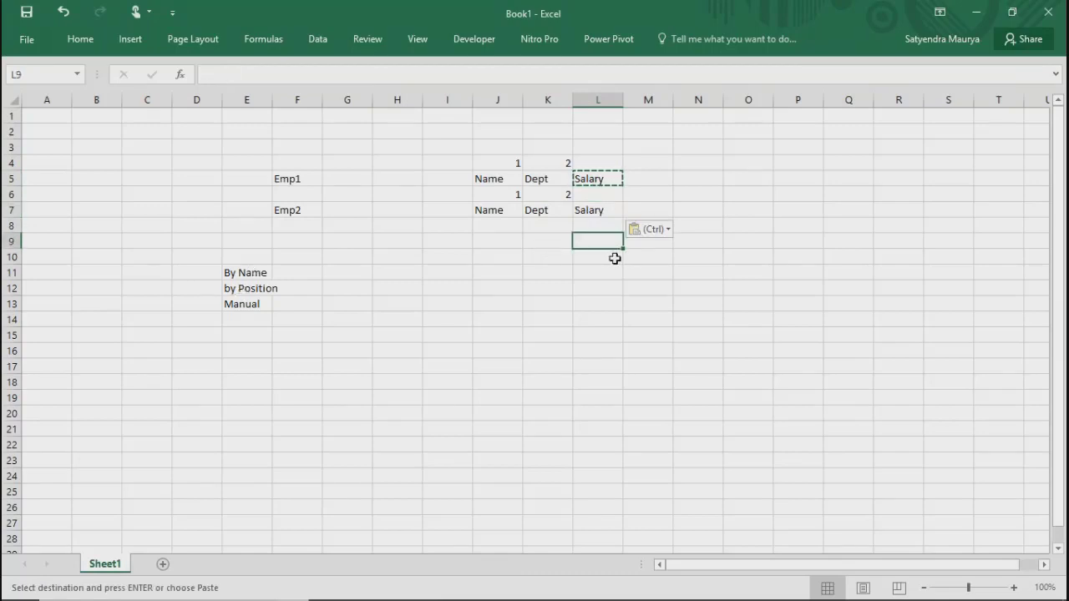
pyautogui.click(628, 453)
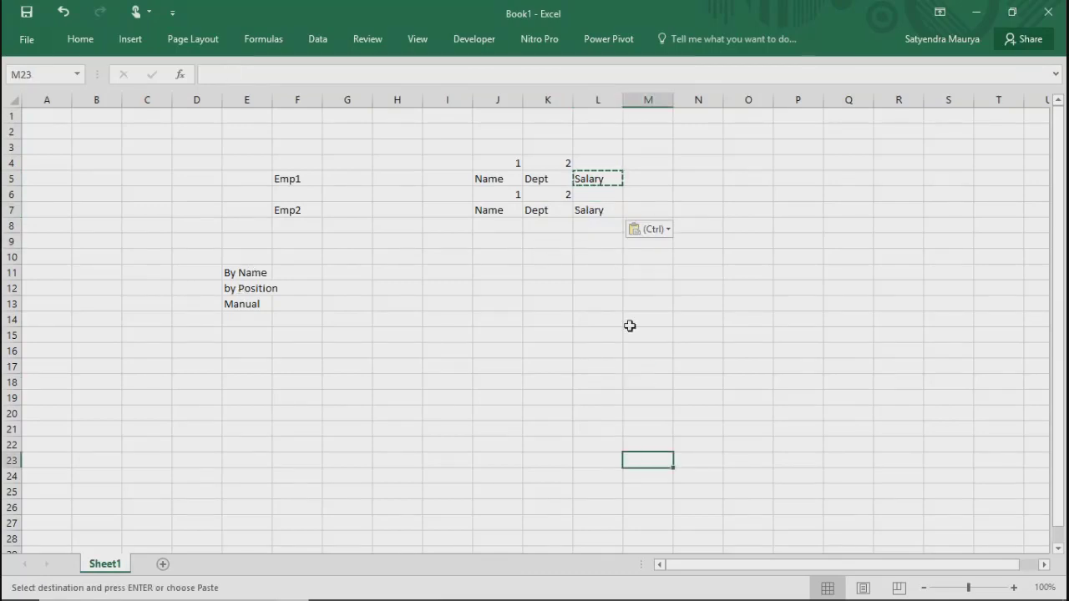
# Step: Review the listed configuration modes, including Manual, and compare the full Emp1 and Emp2 header rows by selecting them
pyautogui.moveTo(249, 148); pyautogui.dragTo(722, 231)
pyautogui.click(242, 308)
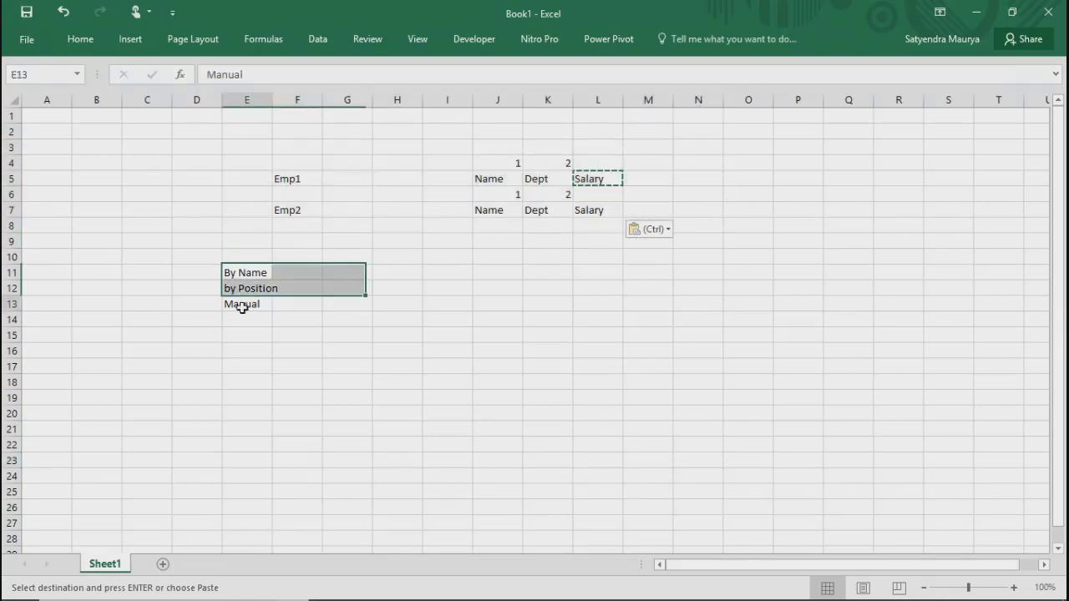
pyautogui.click(416, 305)
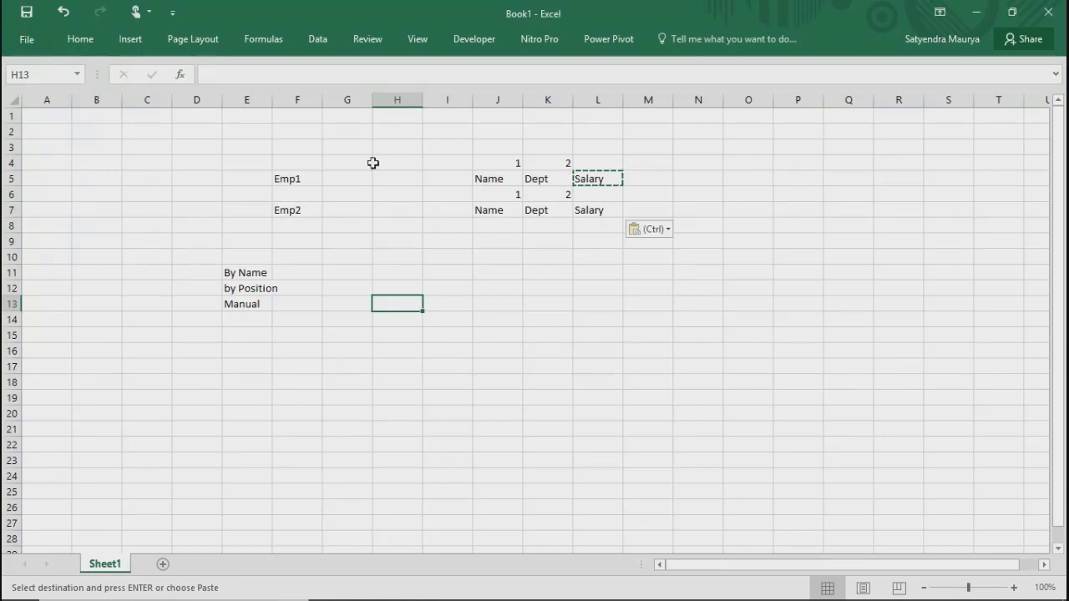
pyautogui.moveTo(483, 181); pyautogui.dragTo(614, 177)
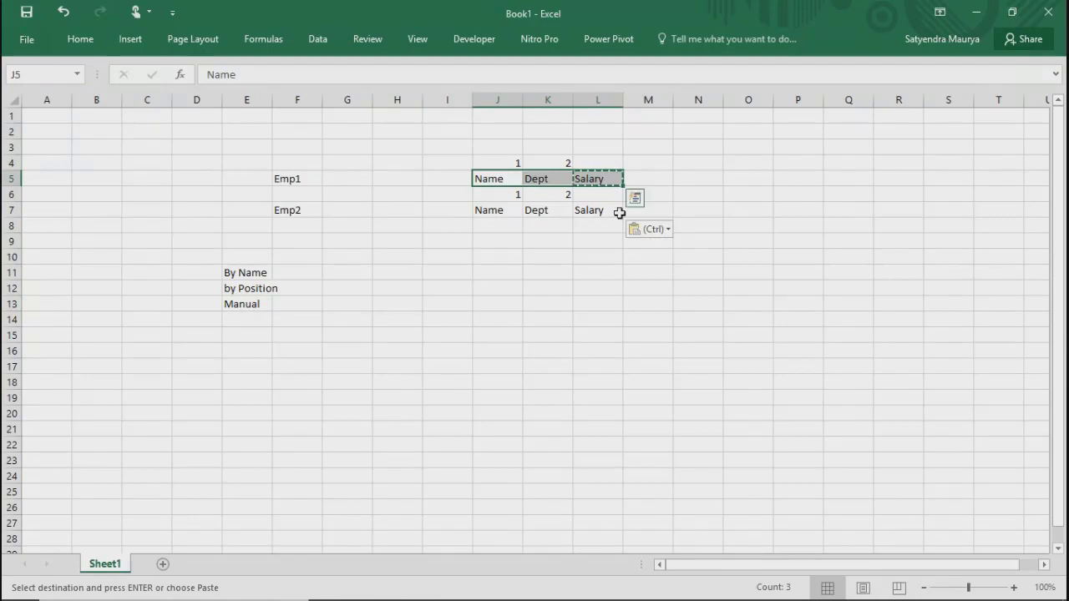
pyautogui.moveTo(484, 210); pyautogui.dragTo(580, 210)
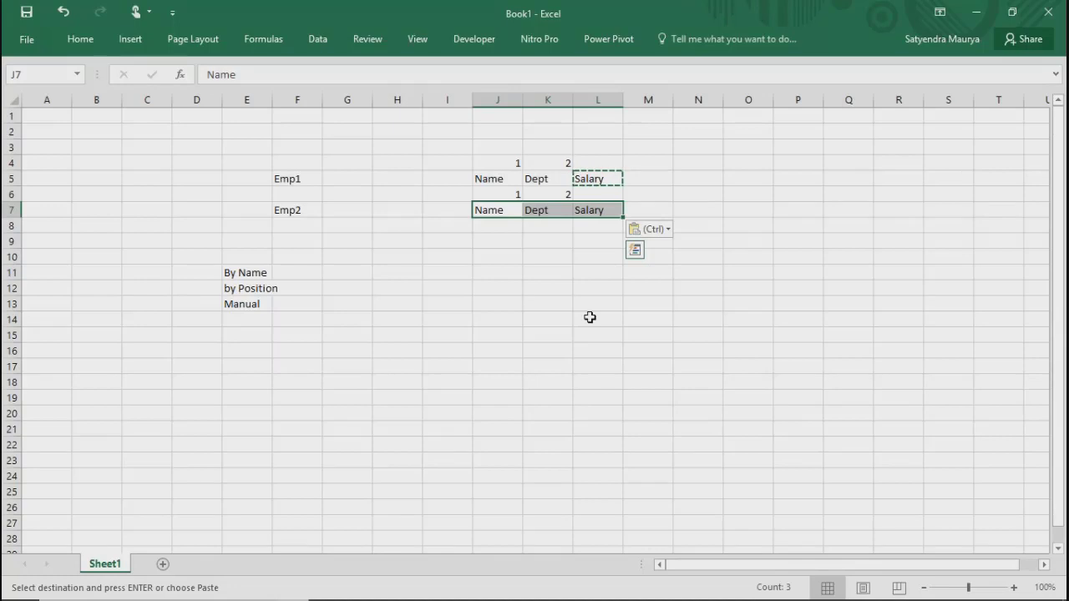
# Step: Switch to Alteryx Designer and examine the Union tool's manual field configuration and its output records
pyautogui.click(976, 12)
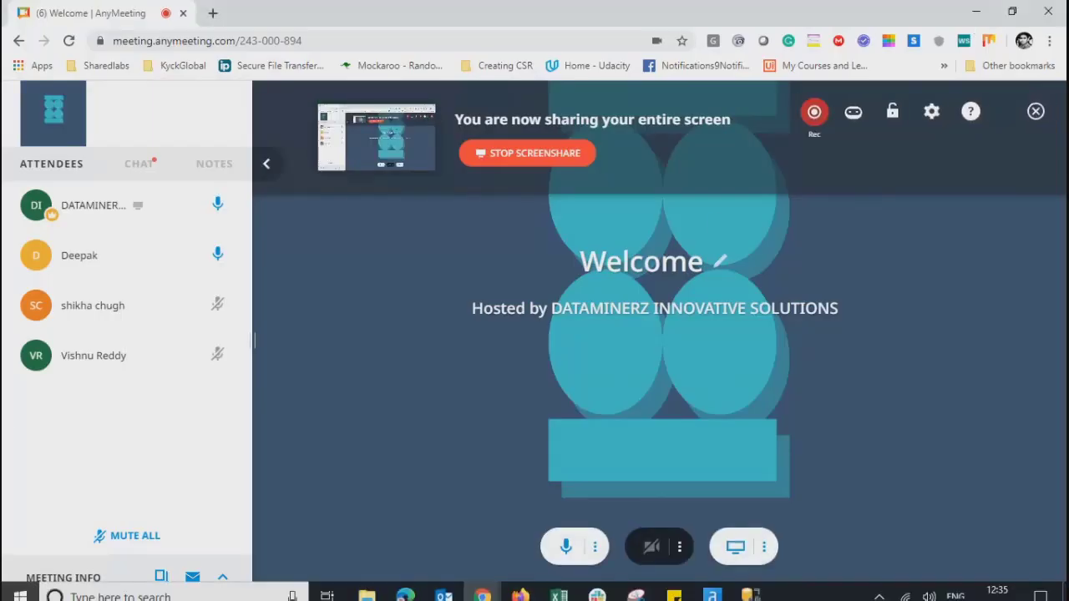
pyautogui.click(713, 586)
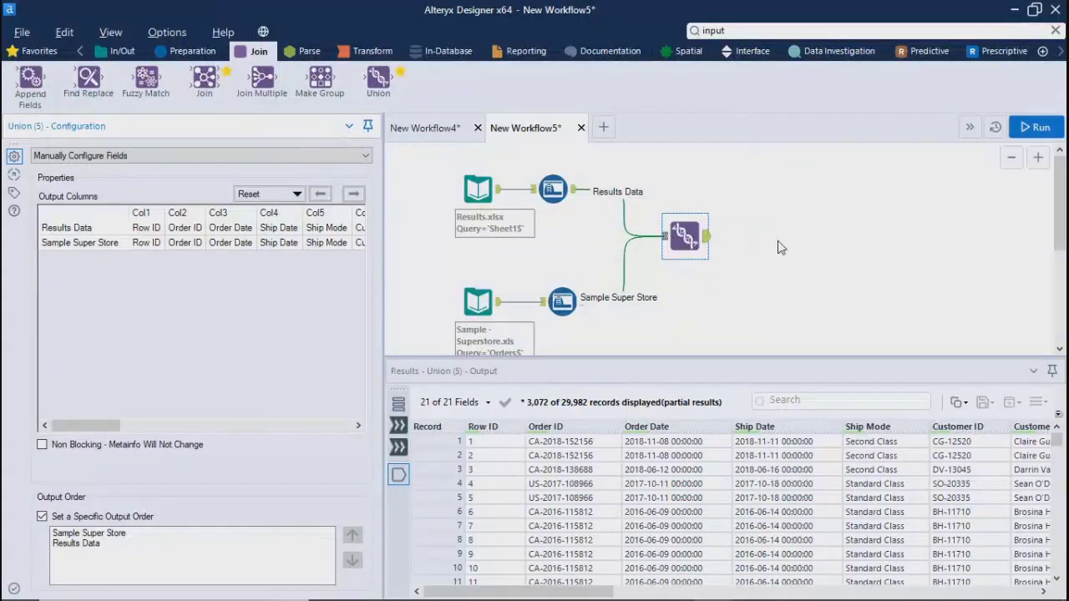
pyautogui.click(778, 248)
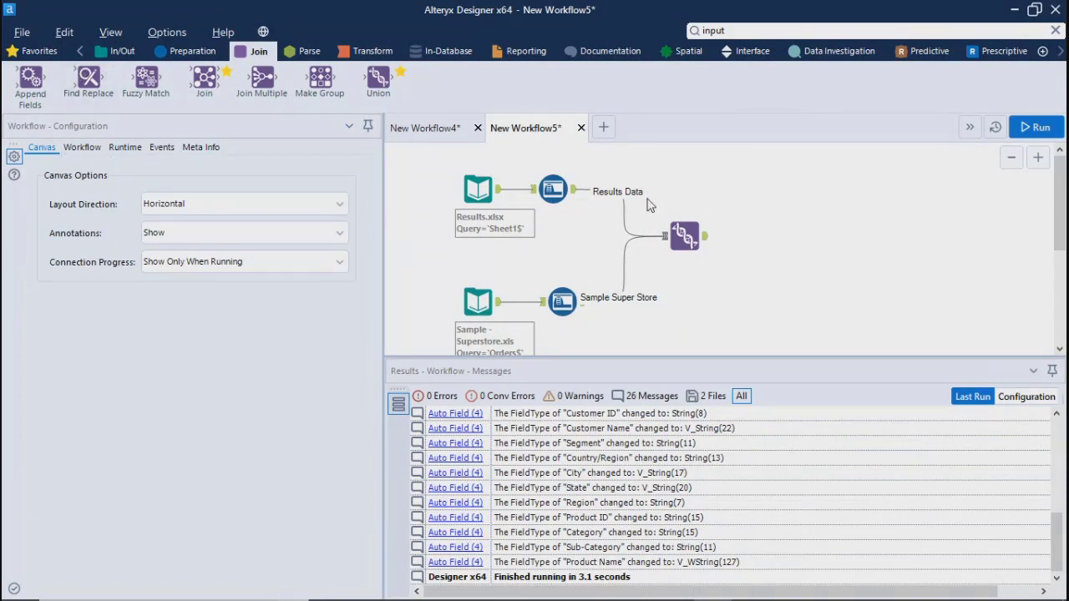
pyautogui.click(684, 236)
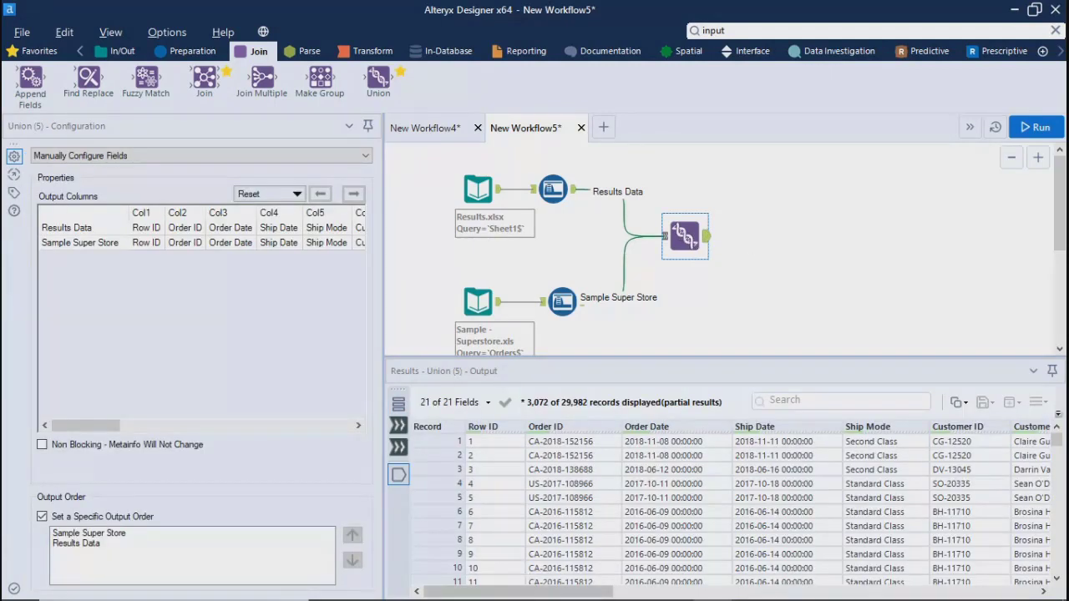
pyautogui.moveTo(535, 593); pyautogui.dragTo(534, 547)
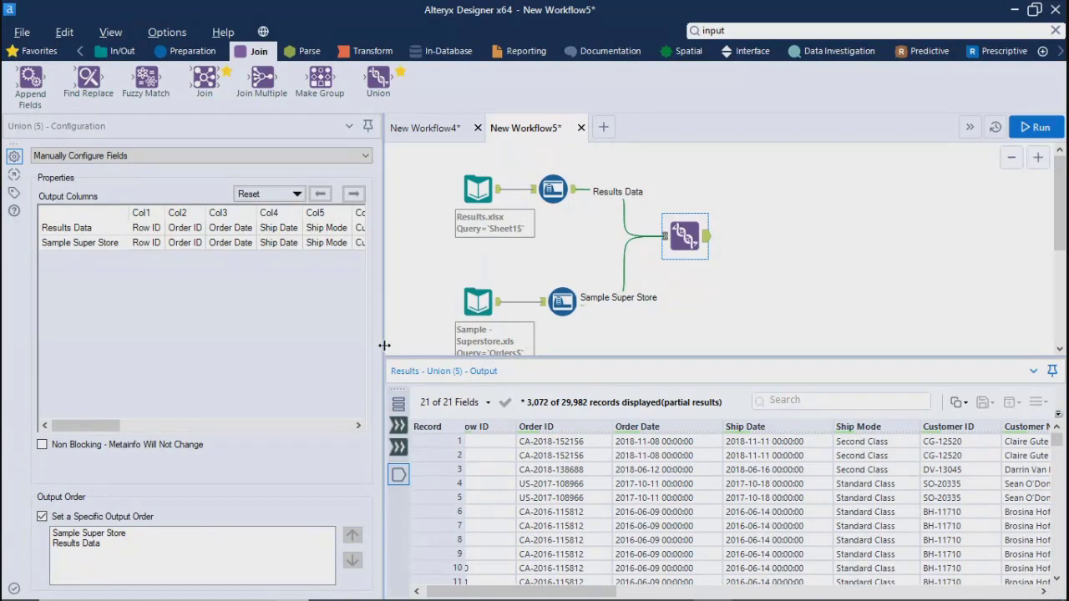
# Step: Narrow the configuration pane to give the canvas and results more width, and recheck the Union tool's output
pyautogui.moveTo(384, 346); pyautogui.dragTo(240, 349)
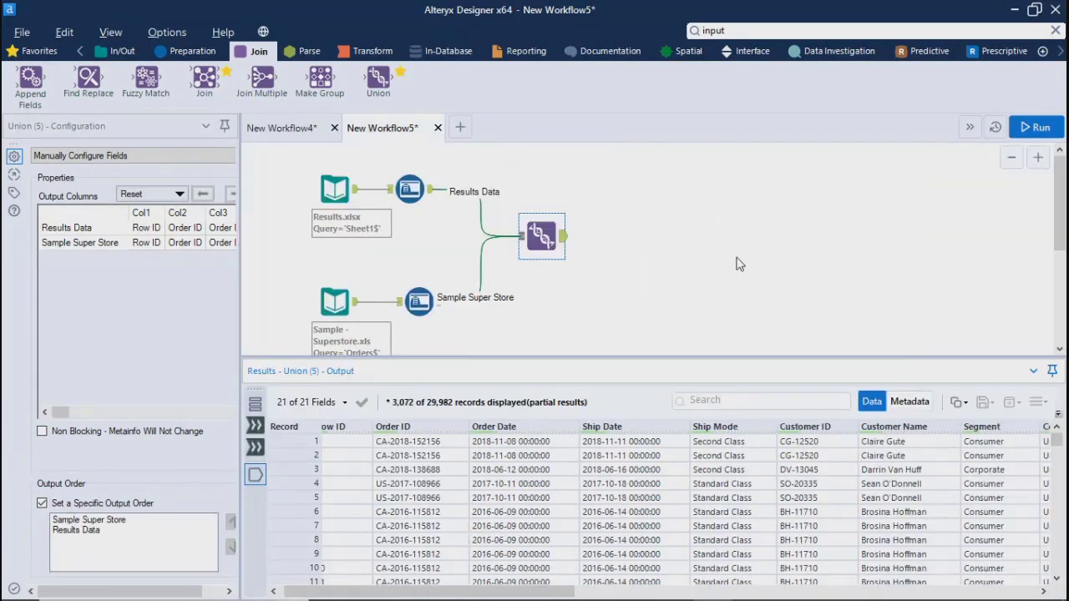
pyautogui.click(737, 264)
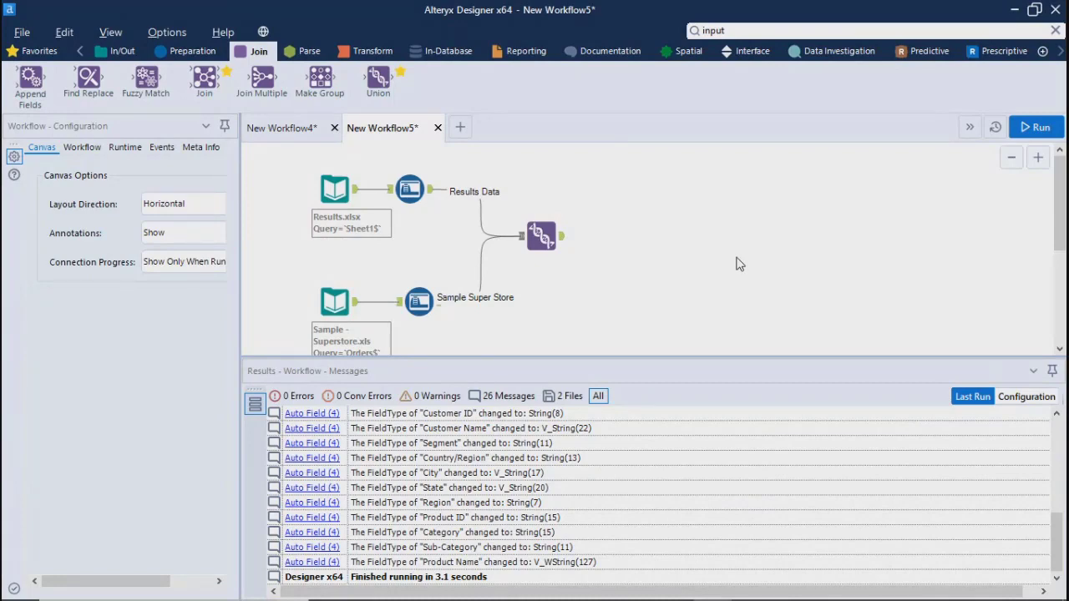
pyautogui.click(538, 238)
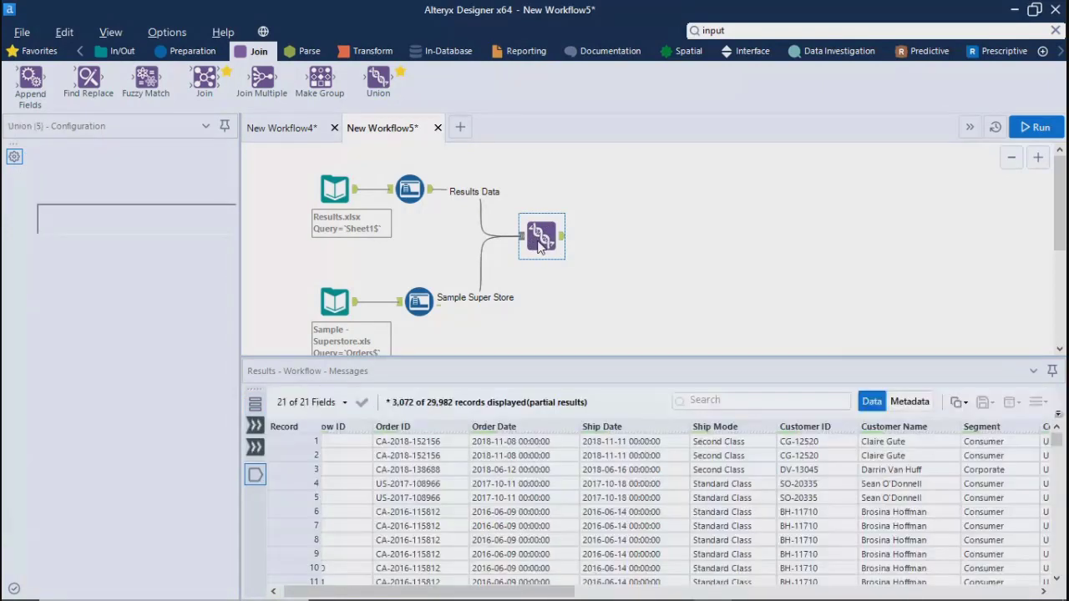
pyautogui.moveTo(504, 596); pyautogui.dragTo(467, 598)
# Step: Add an Output Data tool to the canvas, connected to the Union tool's output
pyautogui.click(608, 277)
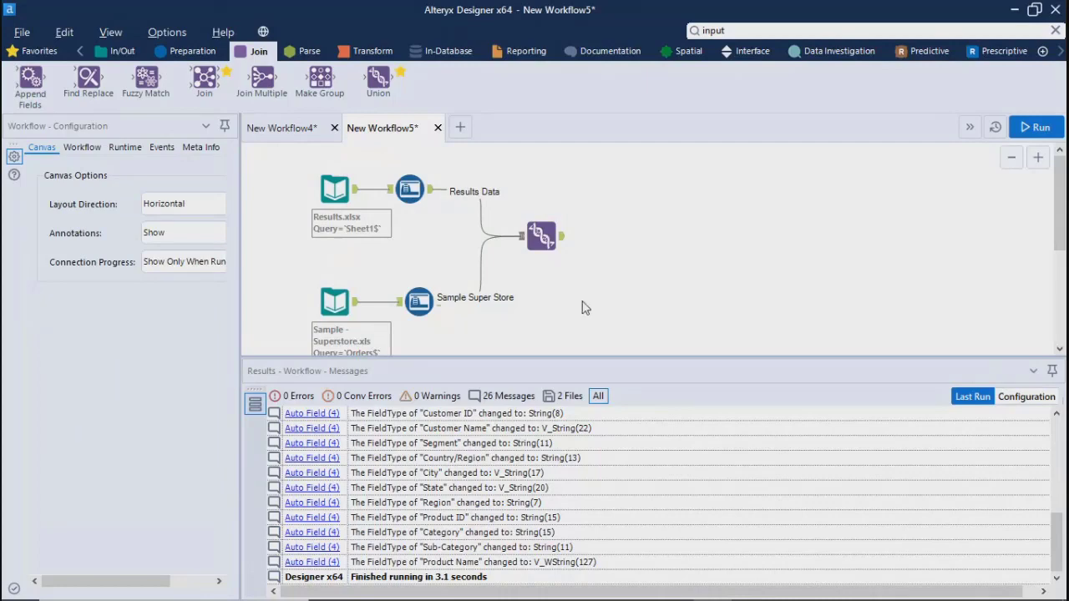
pyautogui.click(123, 51)
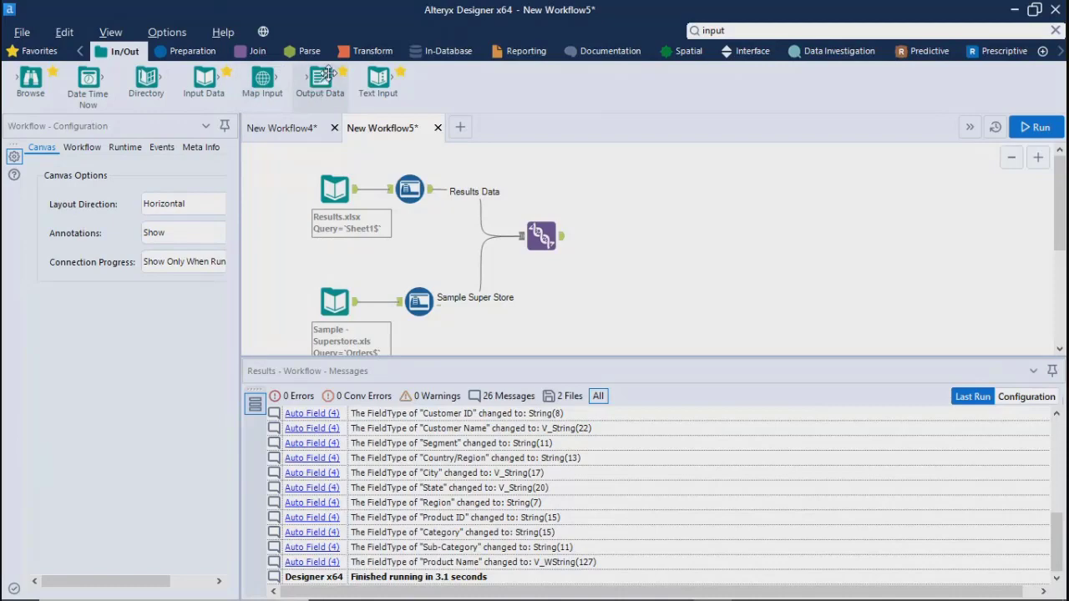
pyautogui.moveTo(324, 83); pyautogui.dragTo(623, 242)
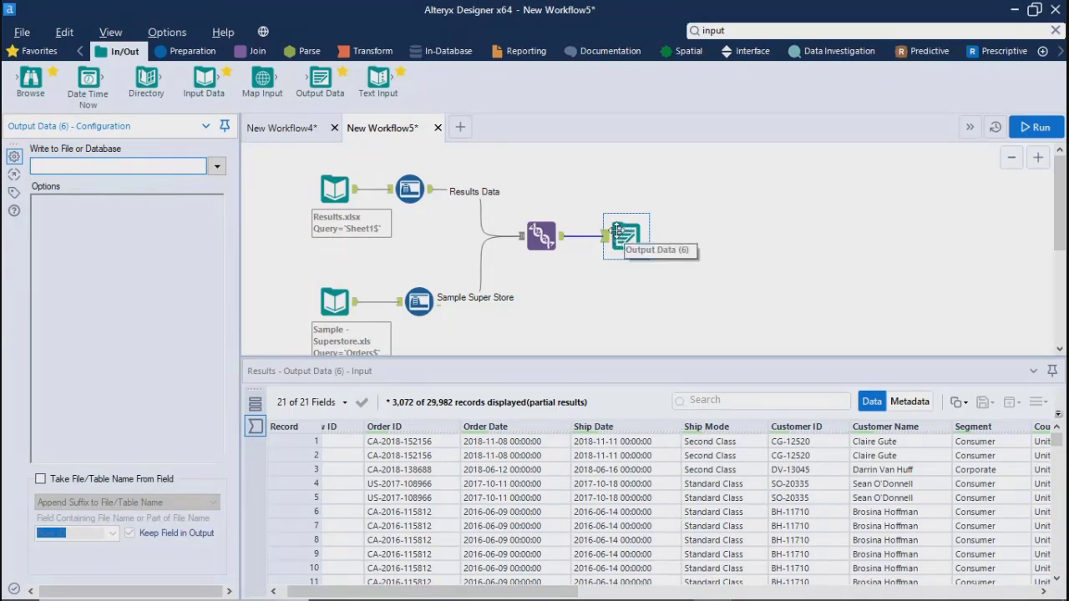
# Step: Start a Microsoft SQL Server quick connection for the Output Data tool using the existing "SQL Server - Local Connection"
pyautogui.click(217, 166)
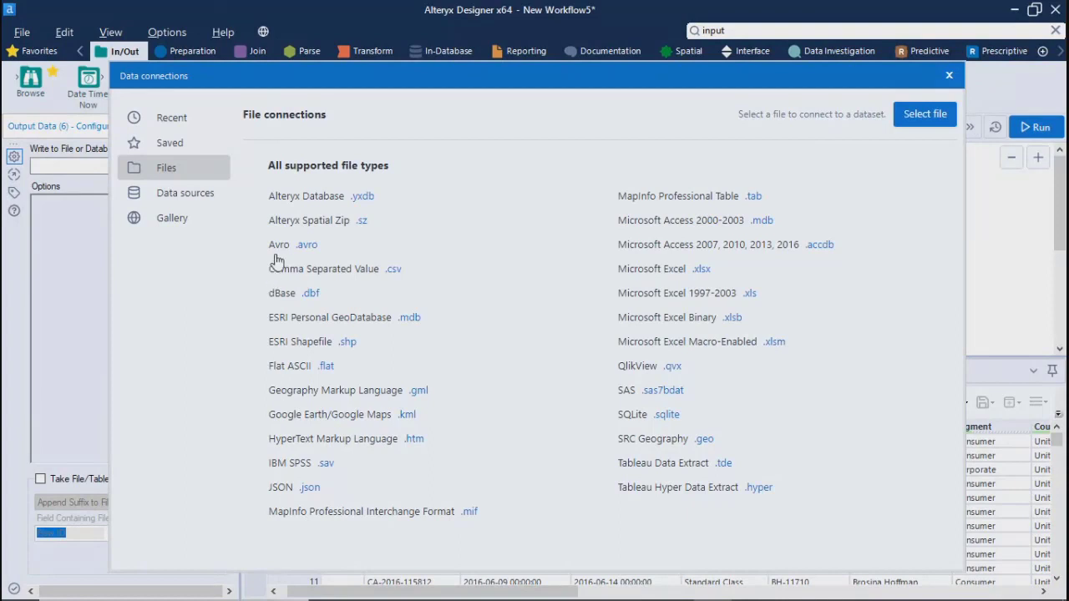
pyautogui.click(209, 197)
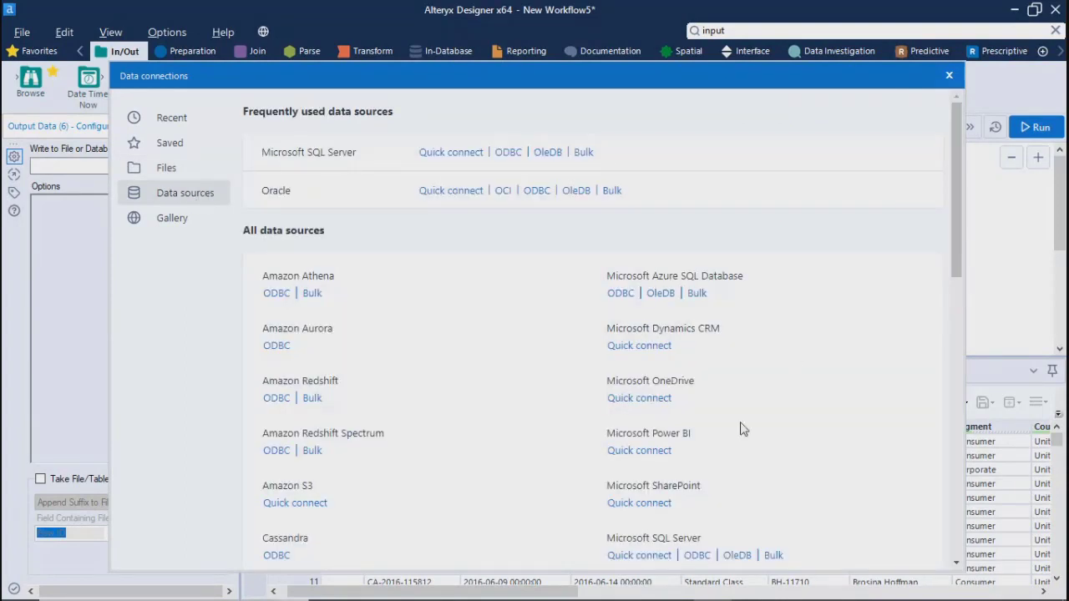
pyautogui.click(639, 555)
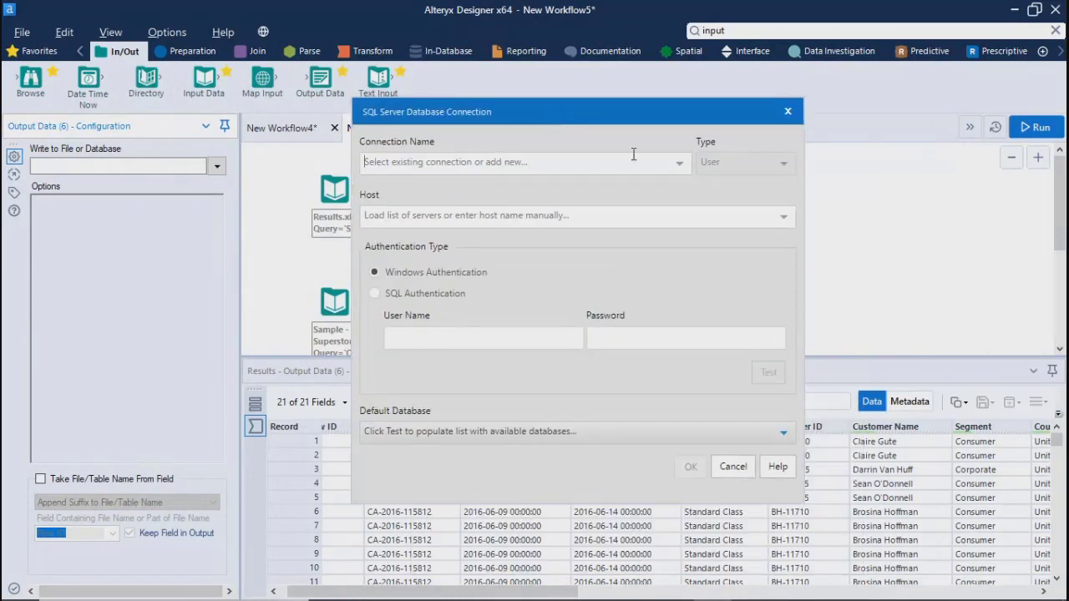
pyautogui.click(680, 167)
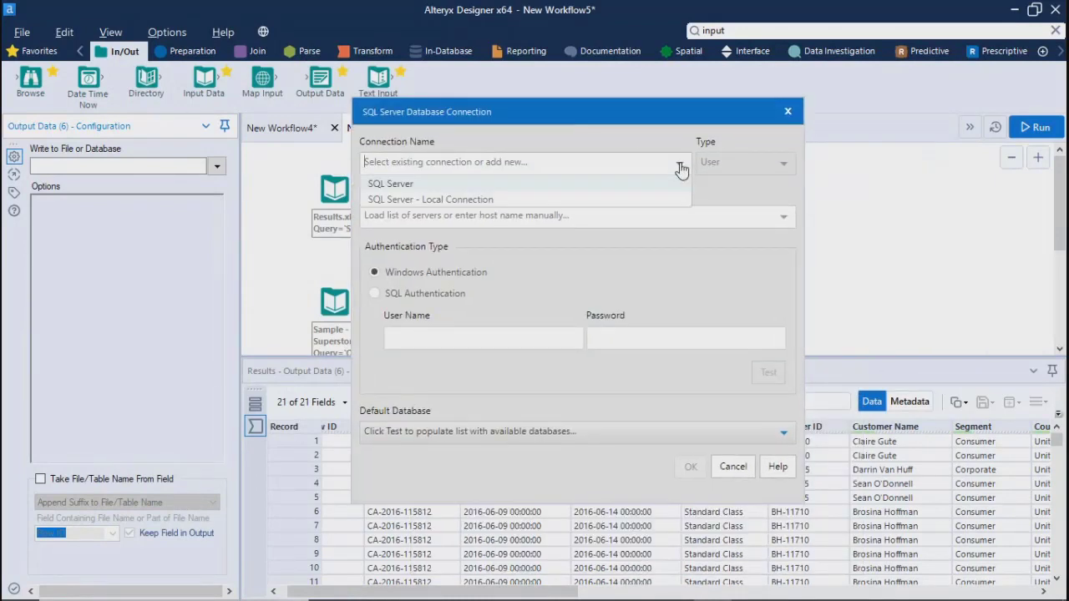
pyautogui.click(426, 201)
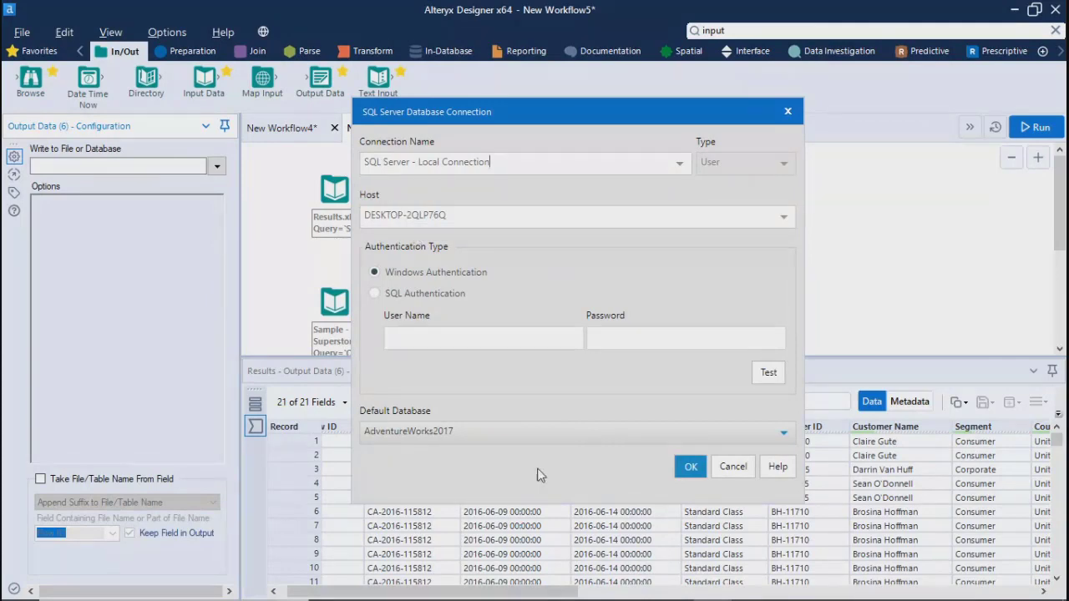
# Step: Accept AdventureWorks2017 as the default database and name the output table SampleSuperStore
pyautogui.click(543, 429)
pyautogui.click(501, 433)
pyautogui.click(537, 439)
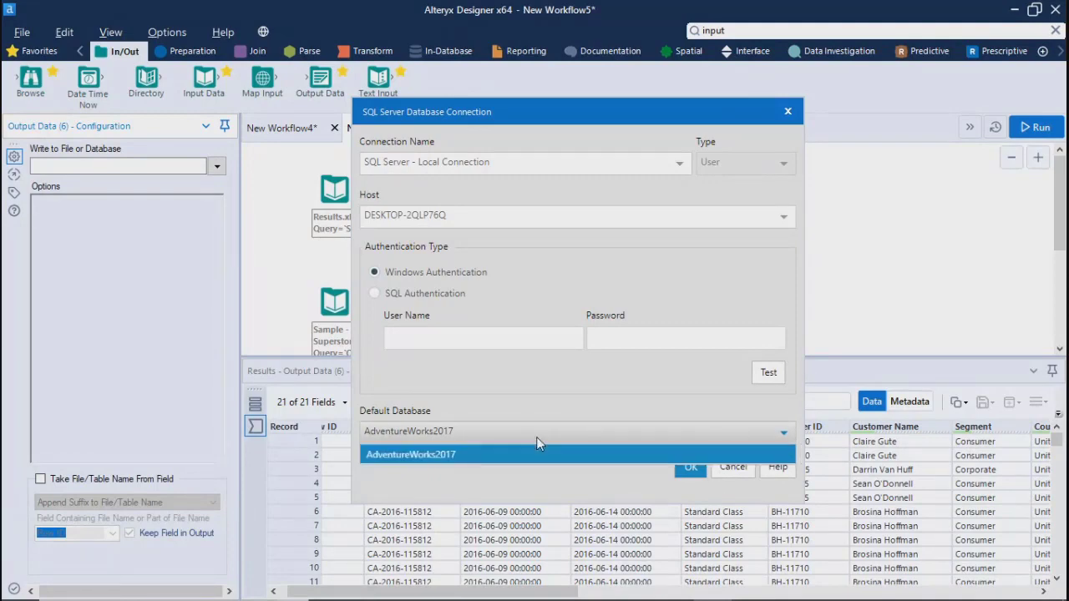
pyautogui.click(537, 438)
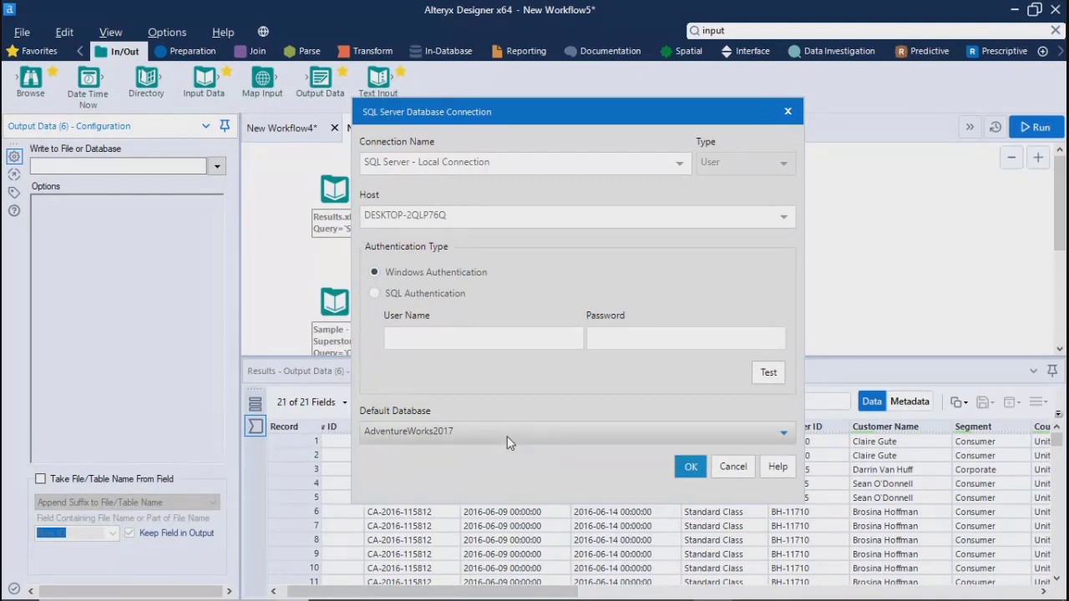
pyautogui.click(691, 469)
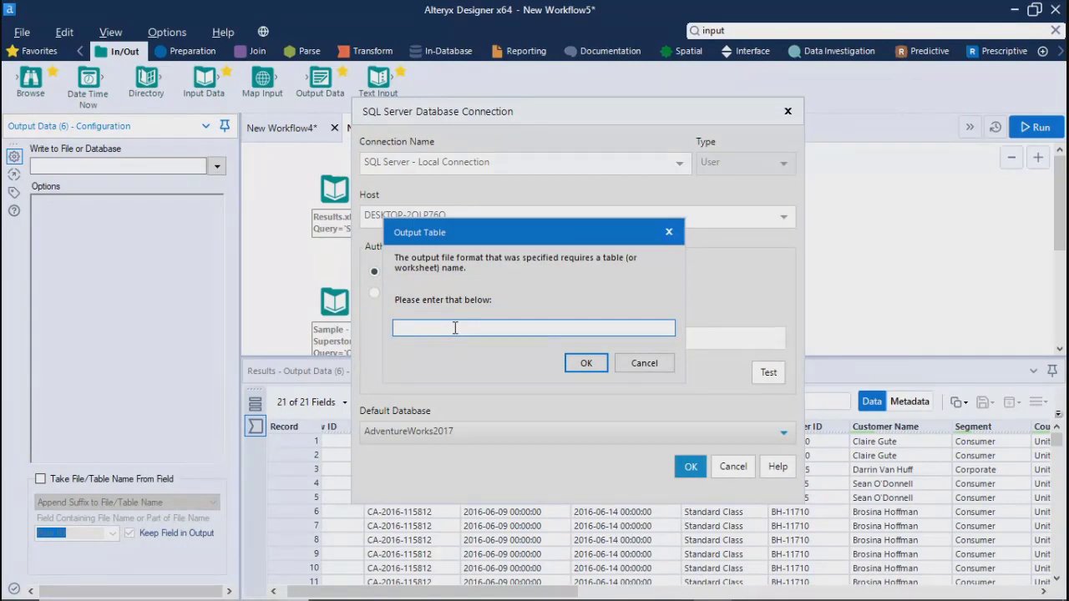
pyautogui.write('Sample')
pyautogui.write('SuperStore')
pyautogui.click(584, 365)
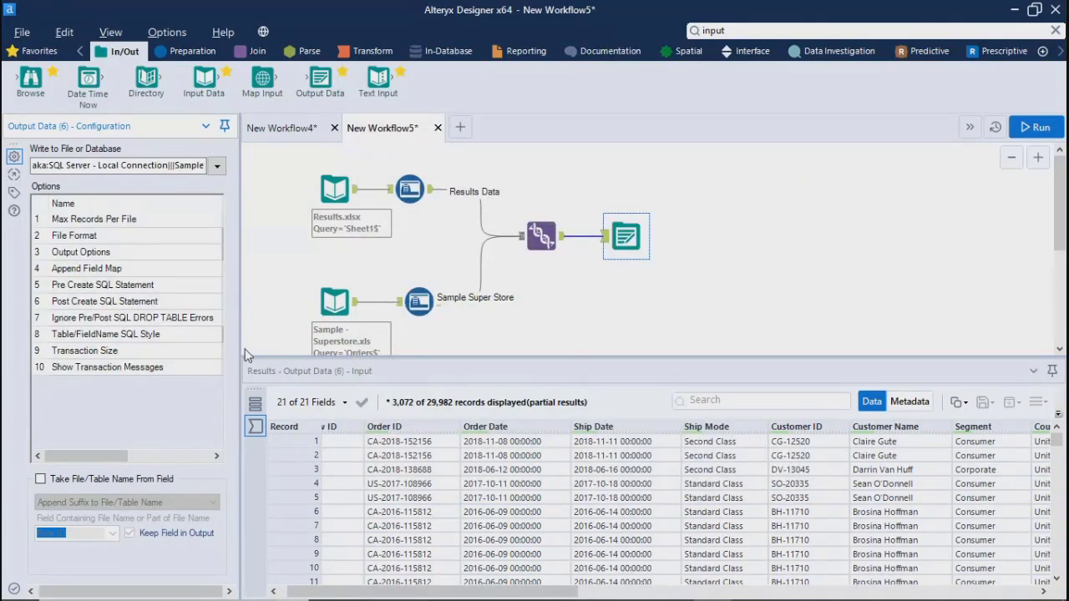
# Step: Widen the configuration pane and review the Output Data tool's option values and its canvas annotation
pyautogui.moveTo(240, 346); pyautogui.dragTo(466, 344)
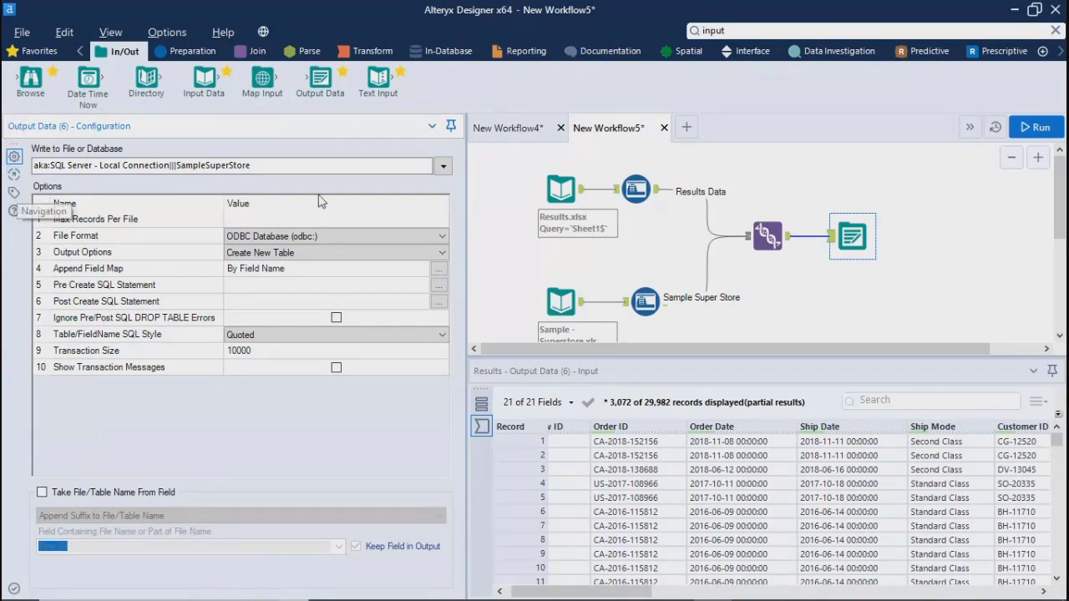
pyautogui.click(843, 301)
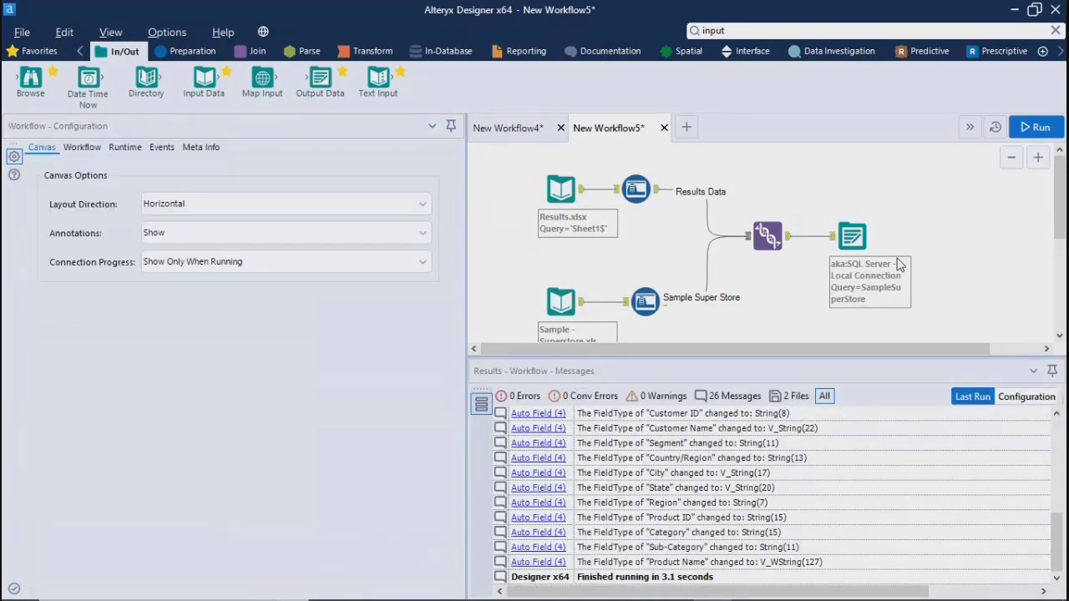
pyautogui.click(869, 244)
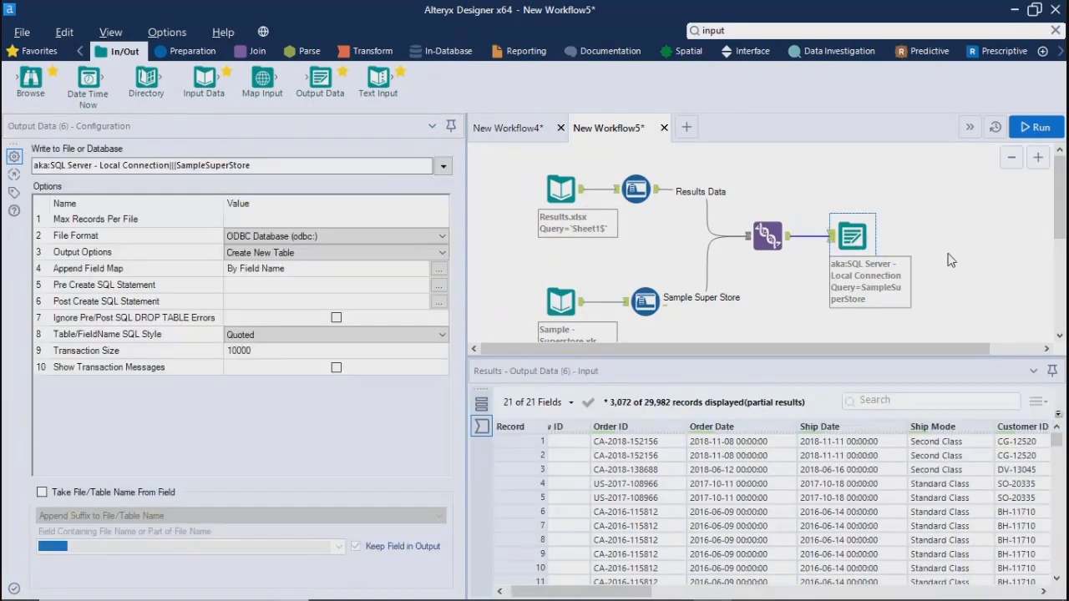
pyautogui.click(950, 248)
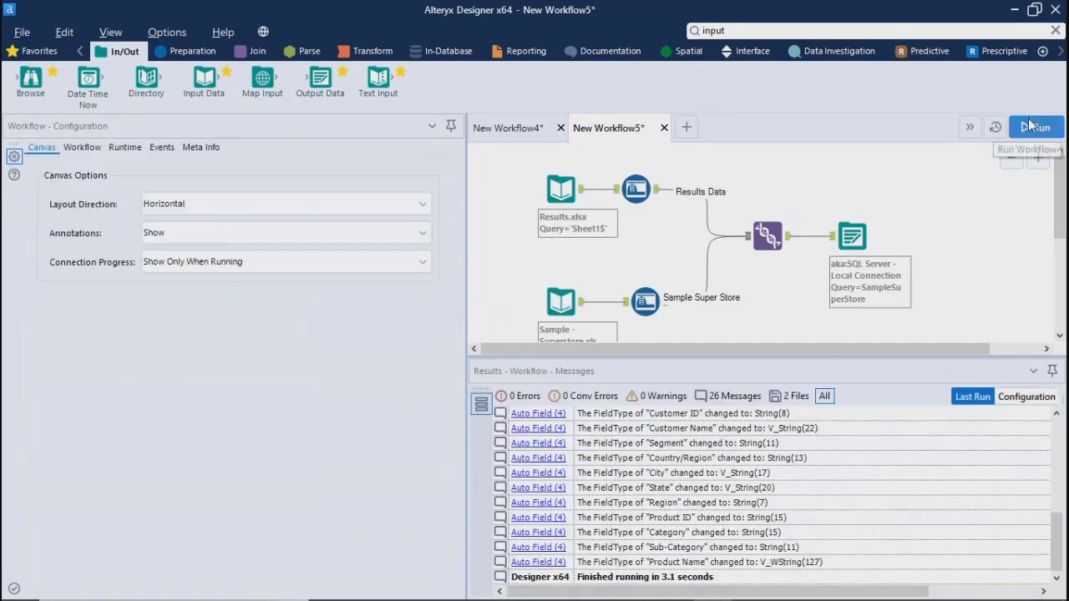
# Step: Run the workflow to write the unioned data to SQL Server, and check the Output Data tool's input records
pyautogui.click(1032, 125)
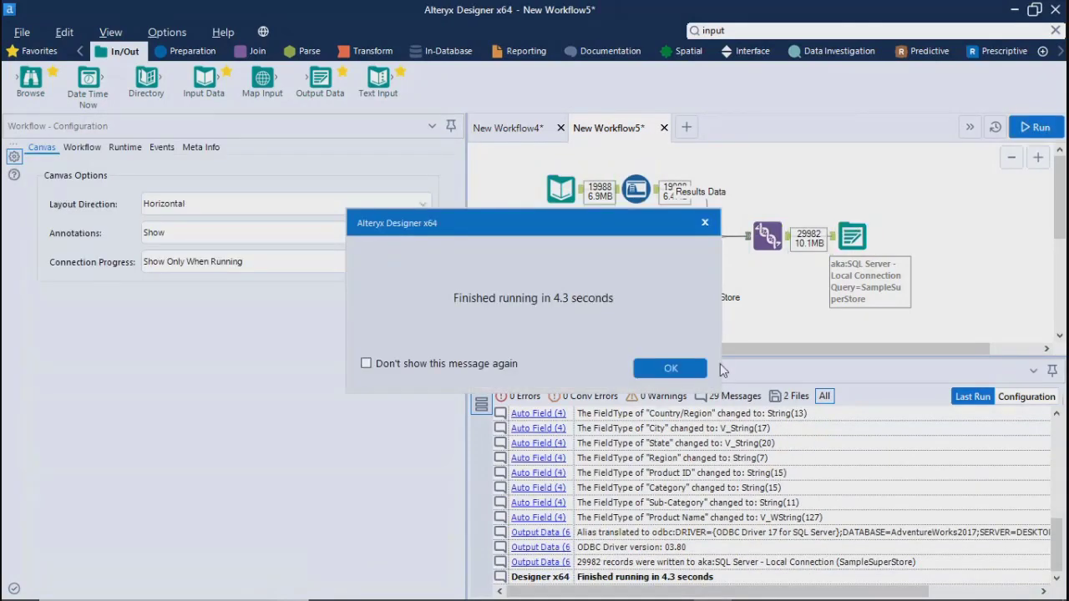
pyautogui.click(669, 369)
pyautogui.click(851, 236)
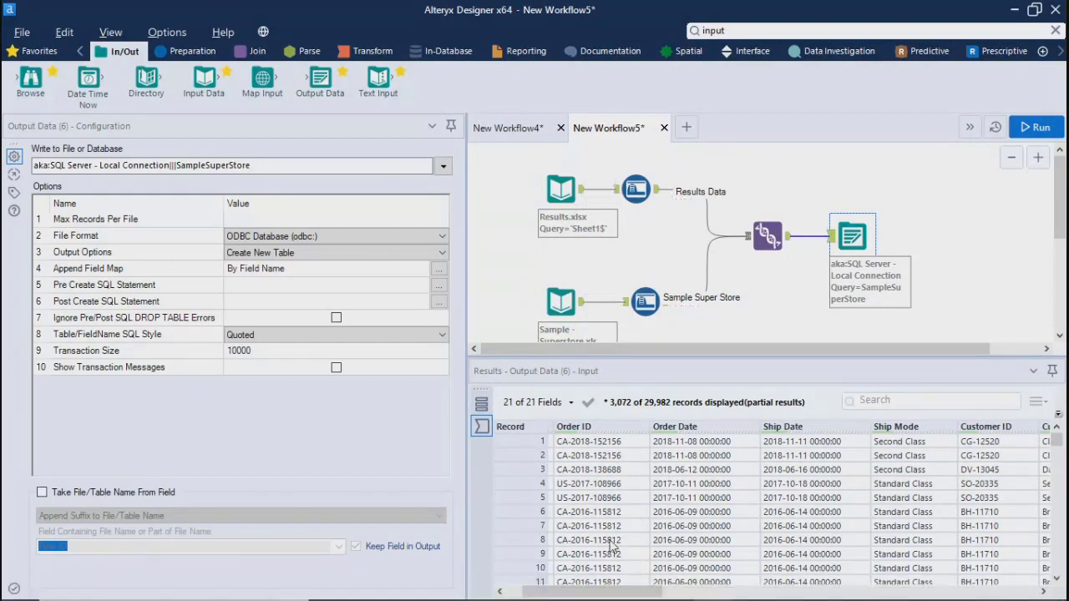
pyautogui.moveTo(595, 594); pyautogui.dragTo(585, 534)
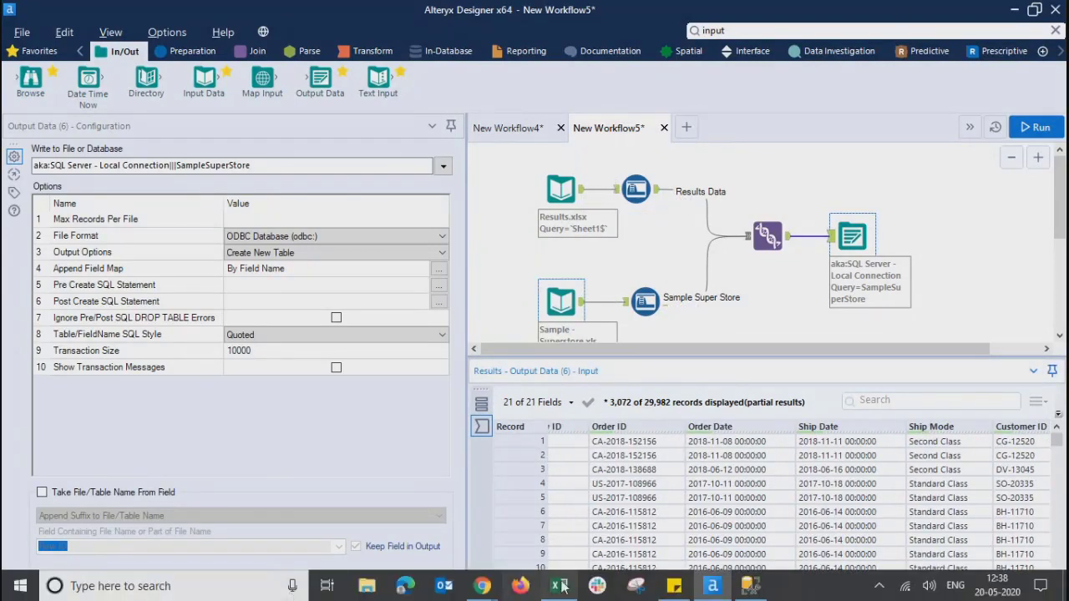
# Step: Switch to SQL Server Management Studio and expand the AdventureWorks2017 database down to its tables
pyautogui.click(751, 588)
pyautogui.click(479, 327)
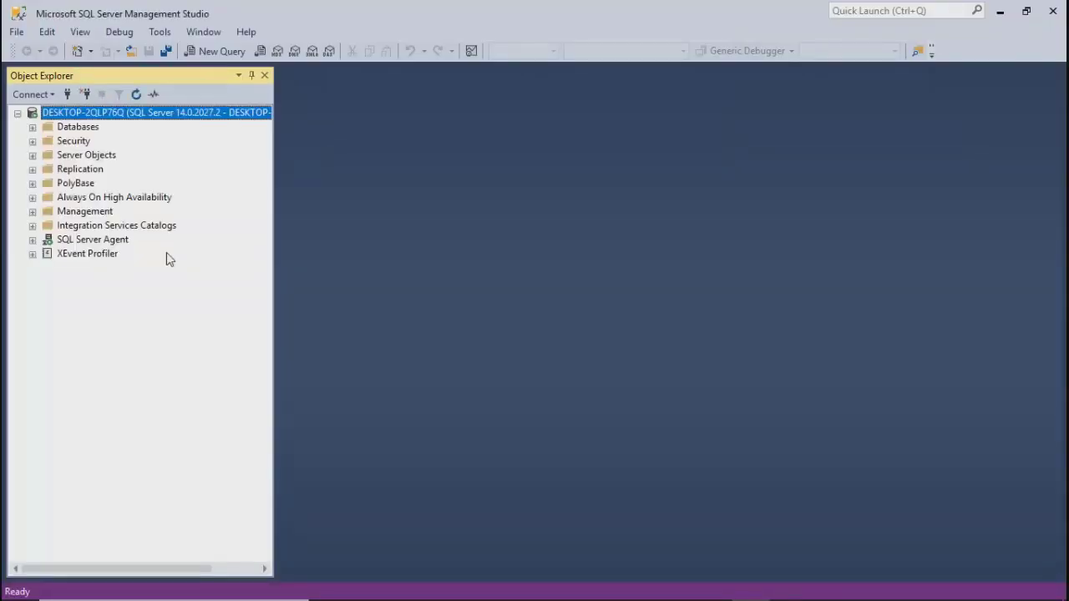
pyautogui.click(32, 127)
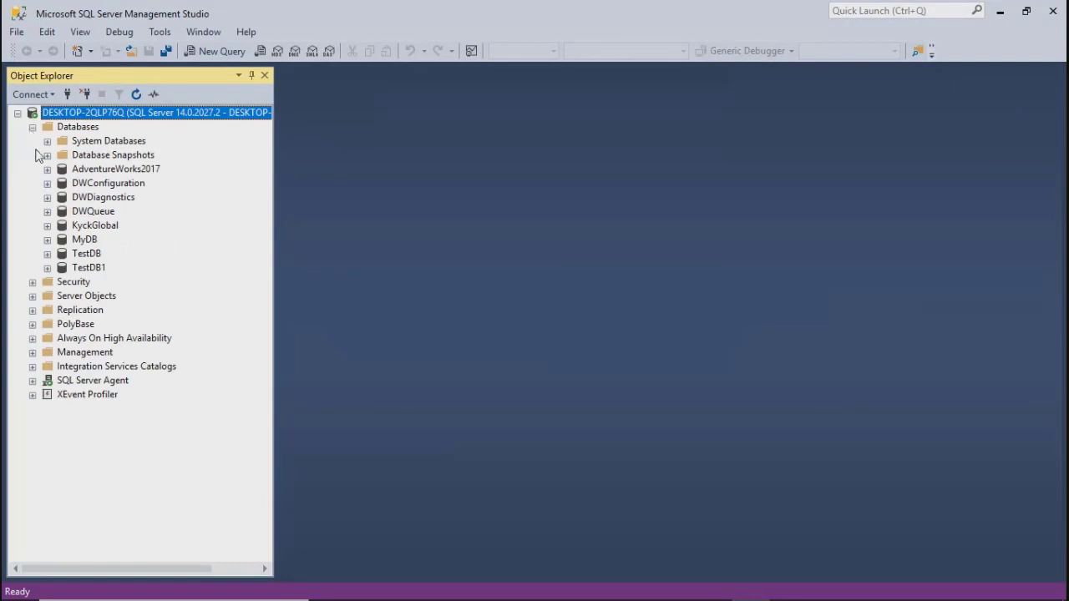
pyautogui.click(47, 170)
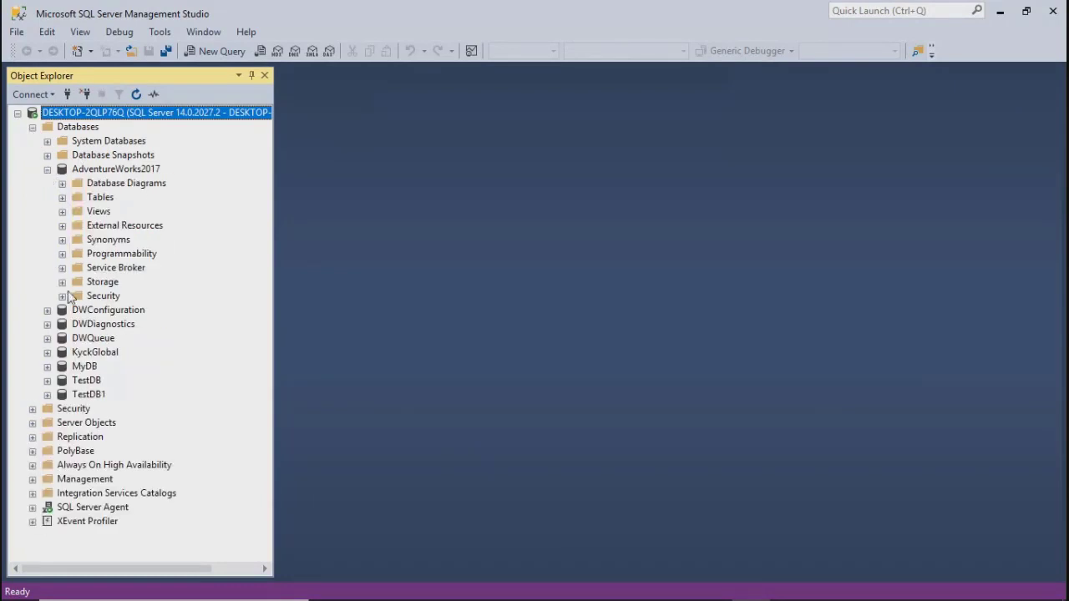
pyautogui.click(62, 198)
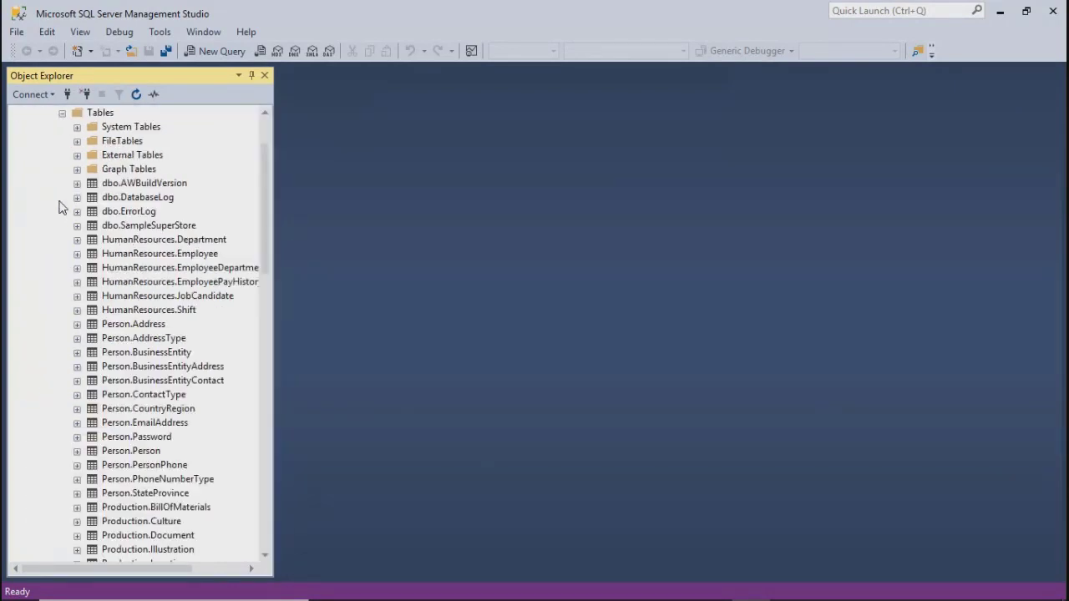
# Step: Query the top 1000 rows of dbo.SampleSuperStore and enlarge the results grid to inspect the records
pyautogui.click(135, 226)
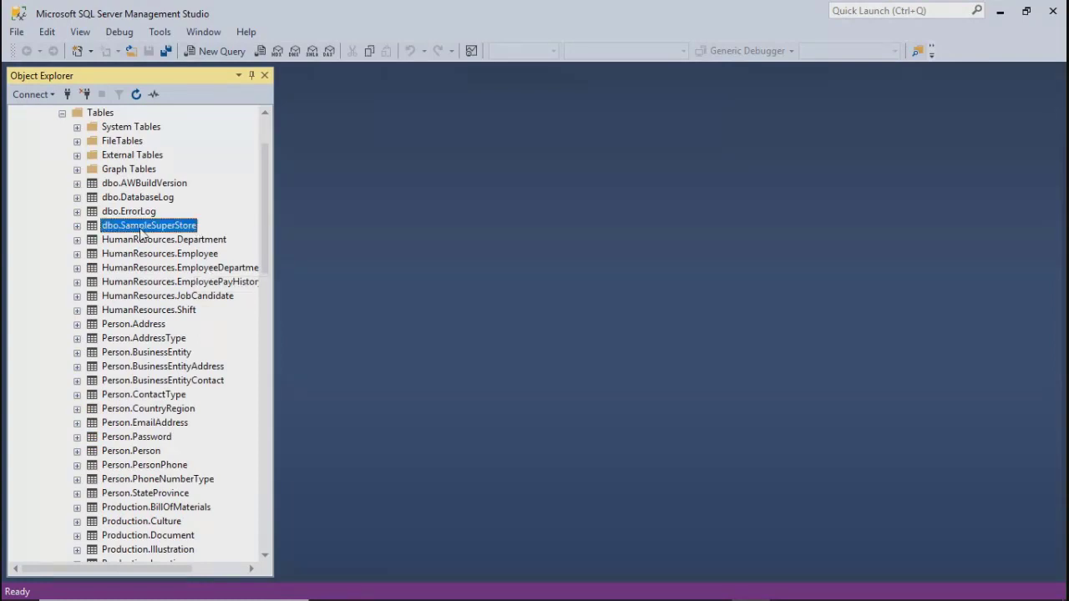
pyautogui.rightClick(140, 235)
pyautogui.click(187, 271)
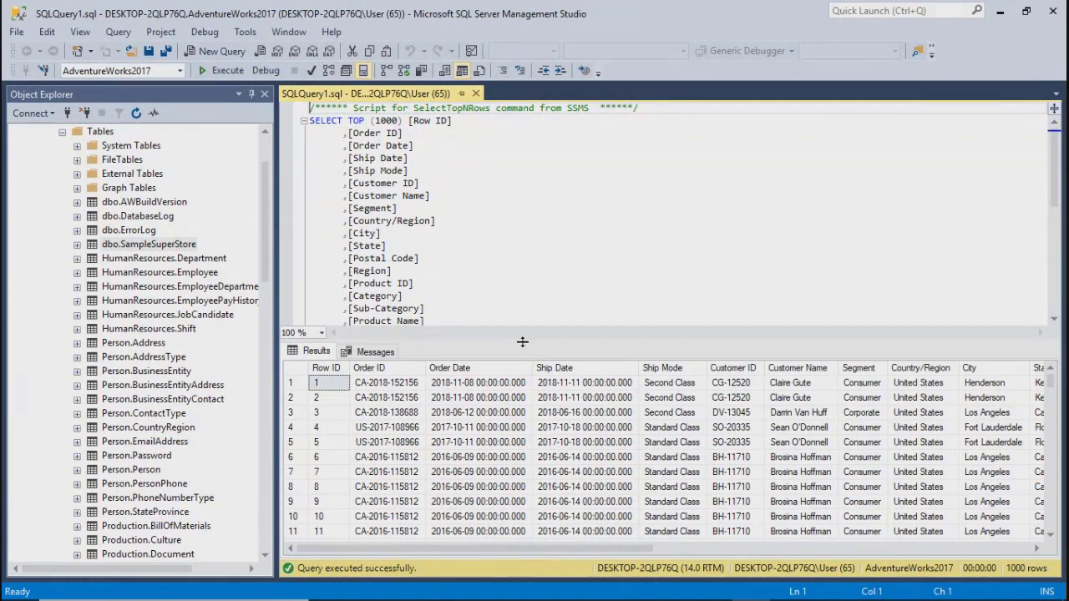
pyautogui.moveTo(522, 342); pyautogui.dragTo(495, 220)
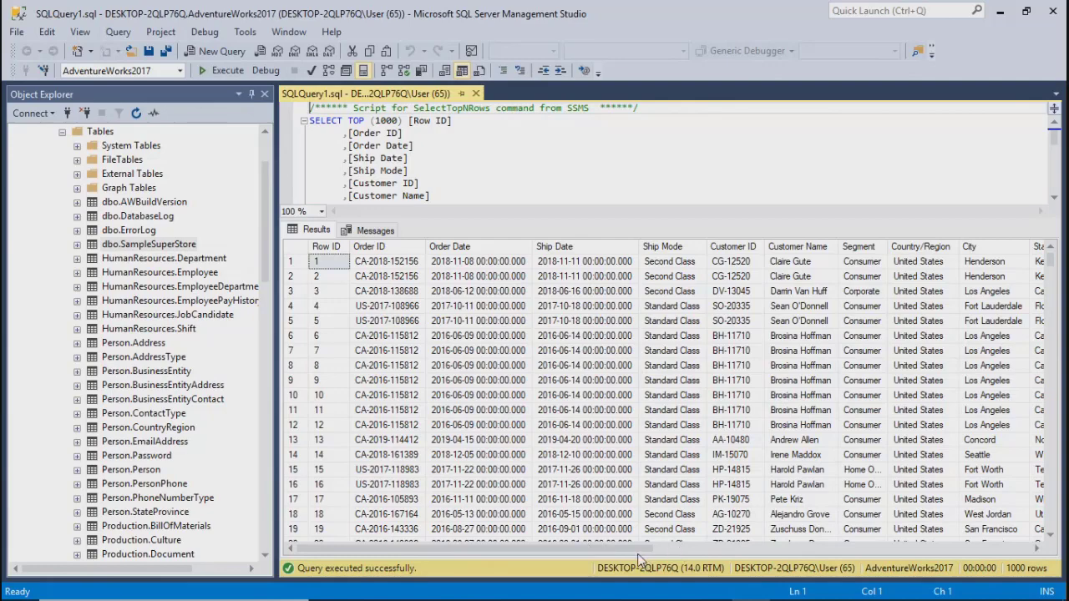
pyautogui.moveTo(634, 548)
pyautogui.mouseDown()
pyautogui.moveTo(1017, 548)
pyautogui.moveTo(634, 548)
pyautogui.mouseUp()
# Step: Remove TOP (1000) from the SELECT statement and execute the query to return every row of the table
pyautogui.moveTo(402, 122); pyautogui.dragTo(344, 120)
pyautogui.press('Delete')
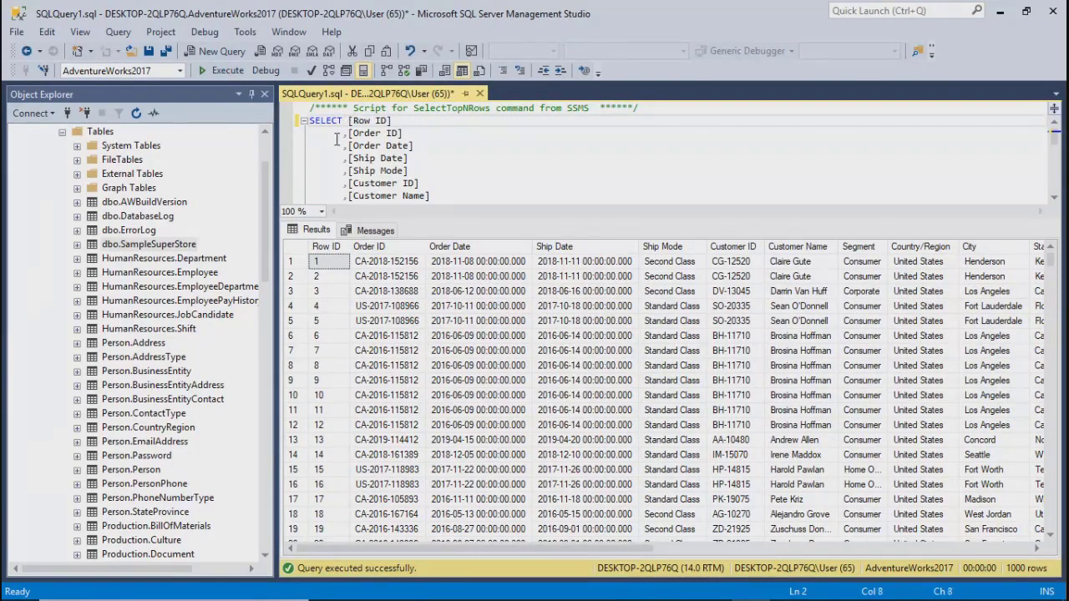
pyautogui.click(222, 71)
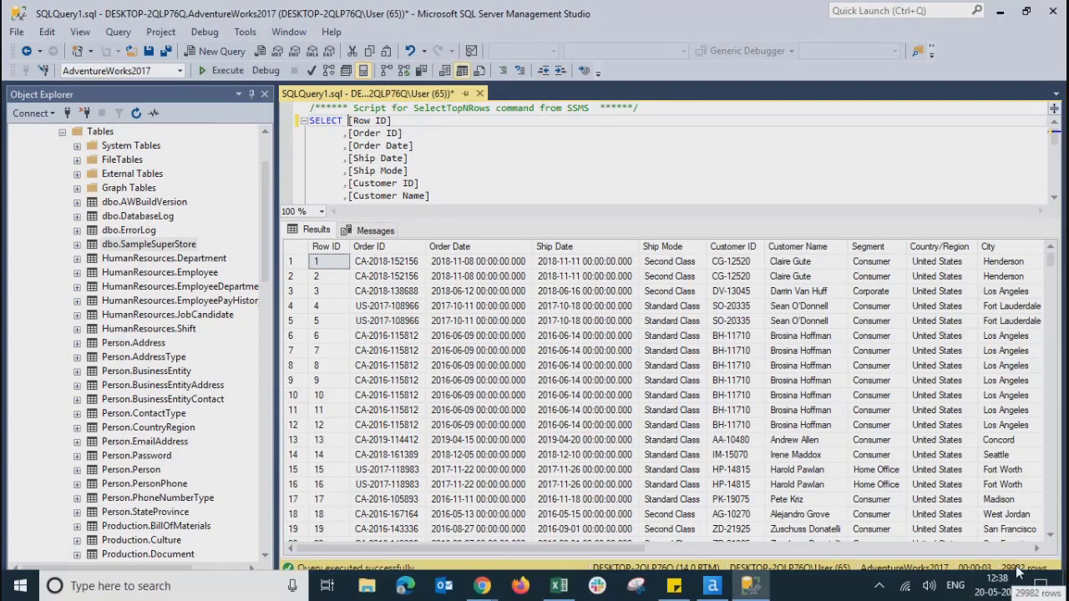
pyautogui.click(542, 181)
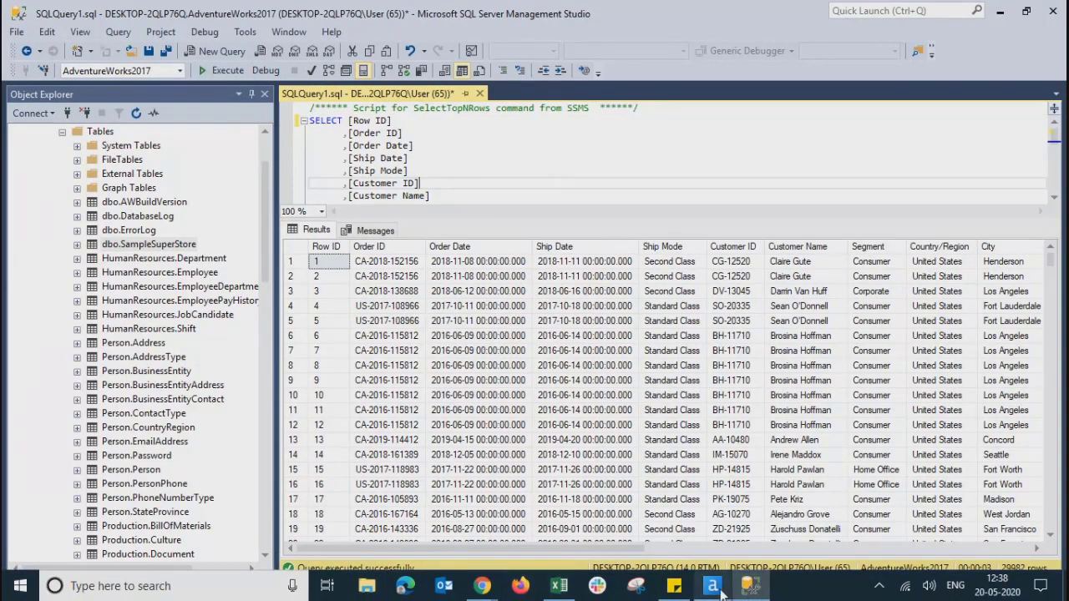
# Step: Switch back to Alteryx Designer, narrow the configuration pane, and shrink the results pane to give the canvas more room
pyautogui.click(712, 585)
pyautogui.click(518, 257)
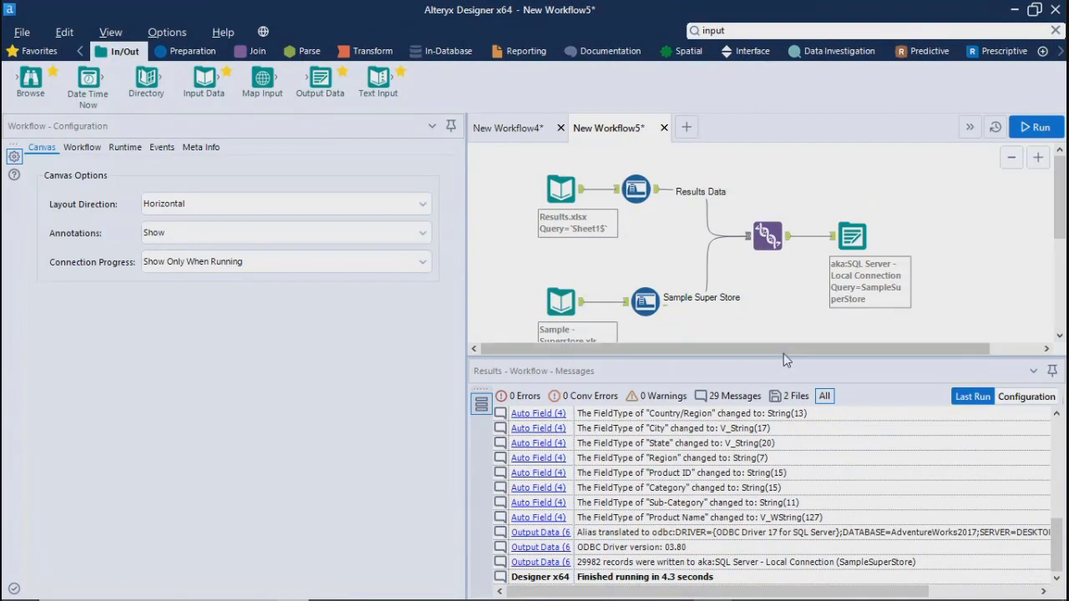
pyautogui.moveTo(783, 351); pyautogui.dragTo(599, 343)
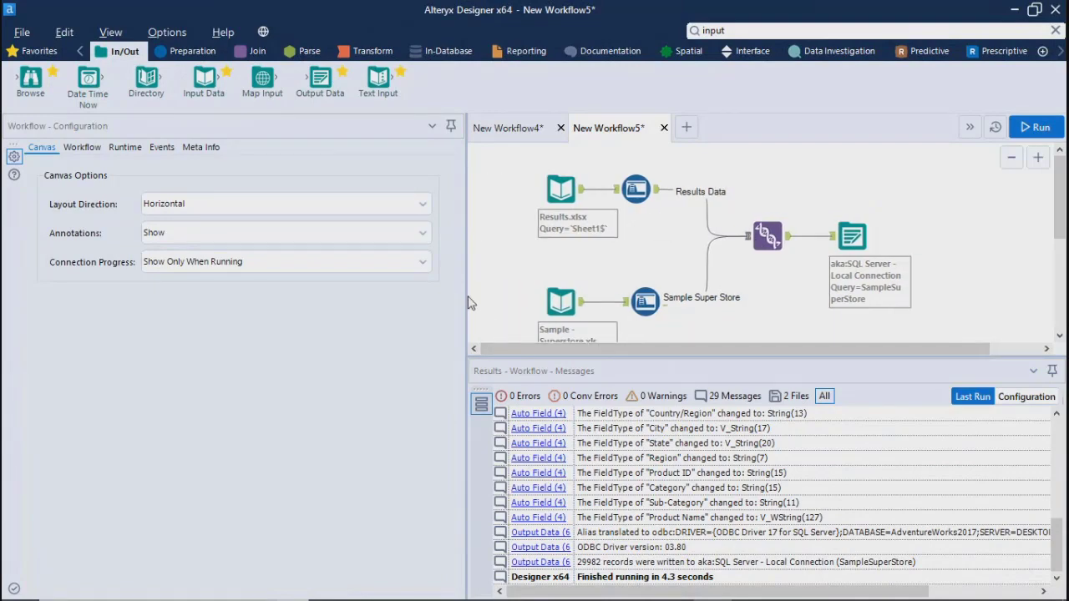
pyautogui.moveTo(466, 298); pyautogui.dragTo(242, 302)
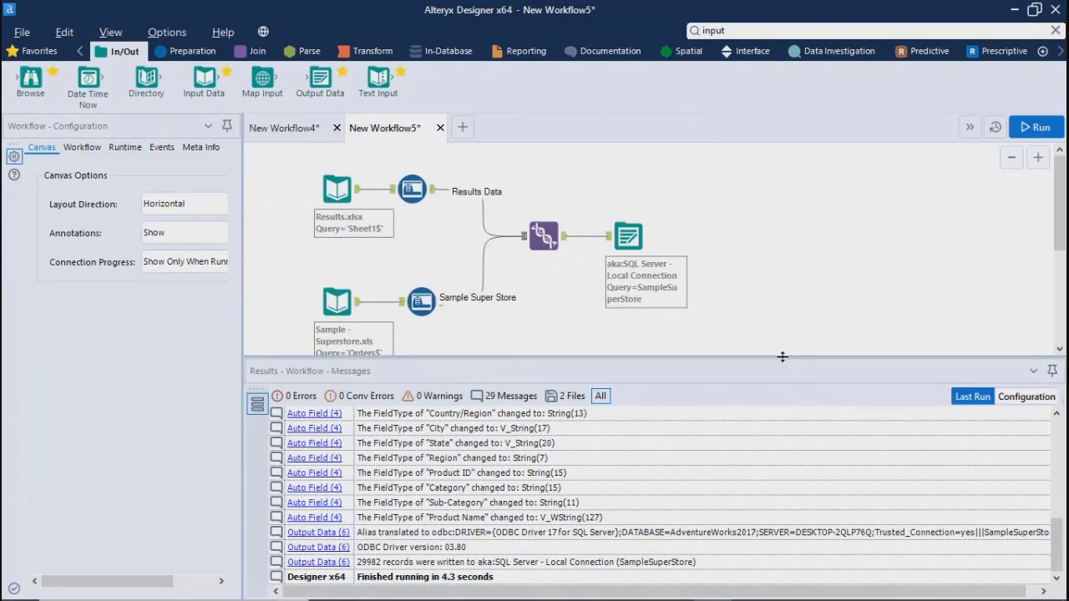
pyautogui.moveTo(783, 356); pyautogui.dragTo(777, 445)
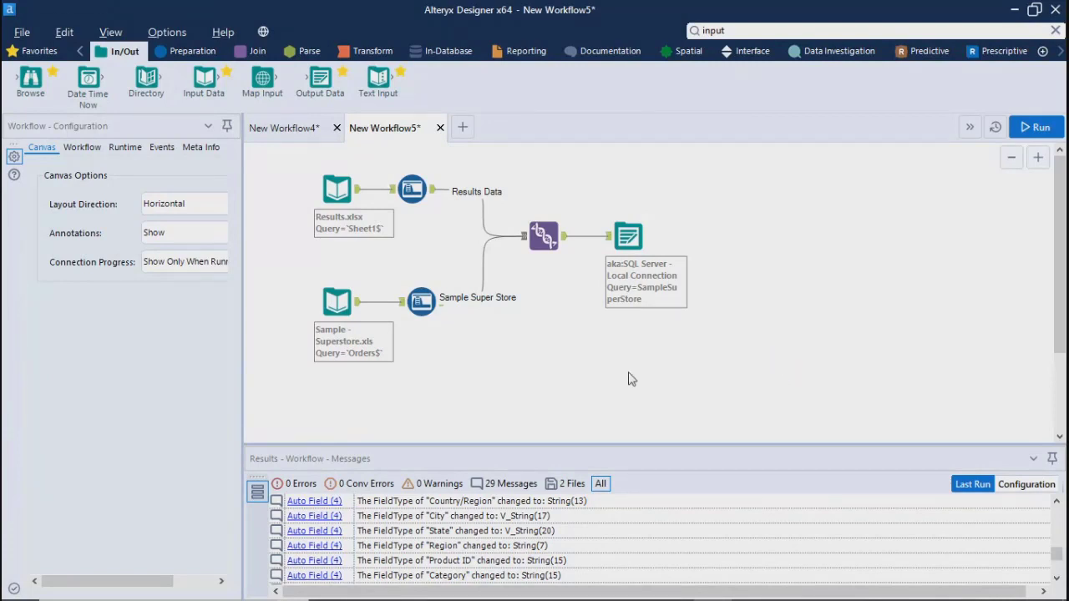
# Step: Examine the metadata of the fields entering the Output Data tool
pyautogui.click(630, 237)
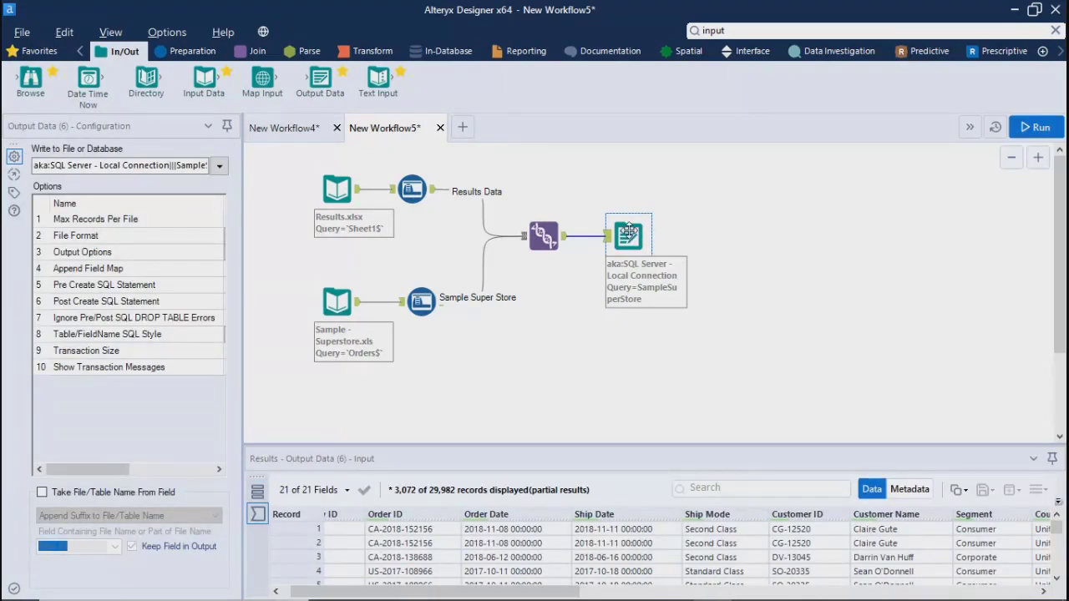
pyautogui.click(904, 490)
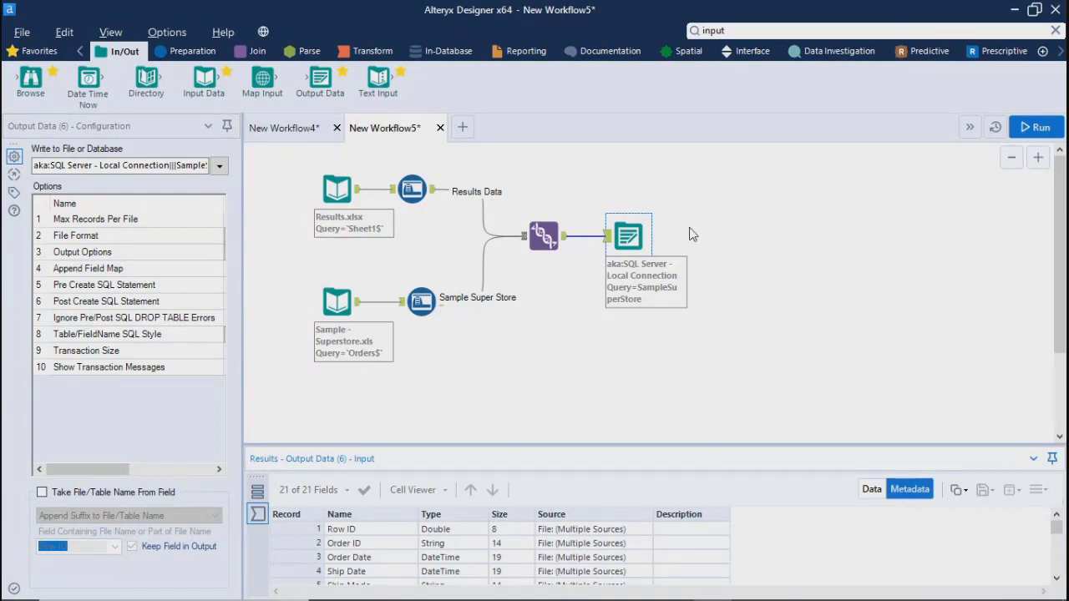
pyautogui.click(626, 236)
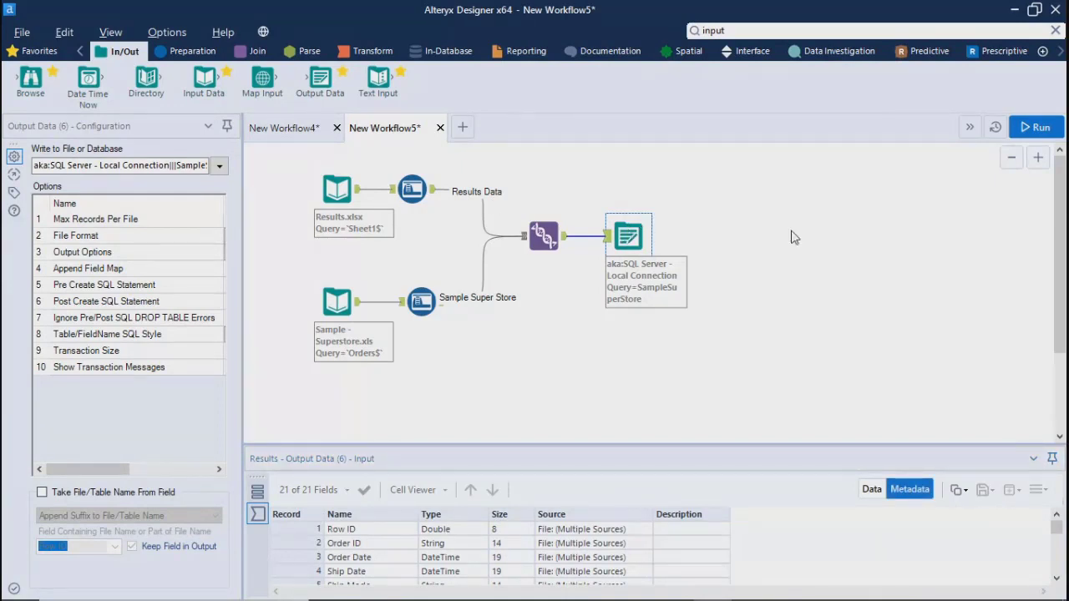
# Step: Review the file types and data sources that the Output Data tool can write to, and close the connections window without choosing one
pyautogui.click(219, 165)
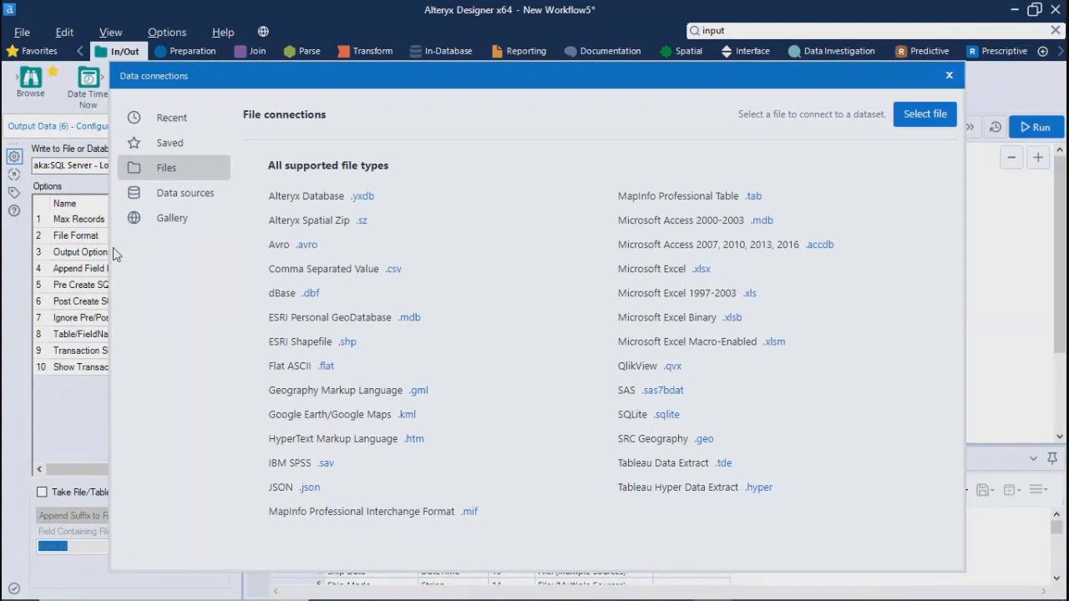
pyautogui.click(172, 197)
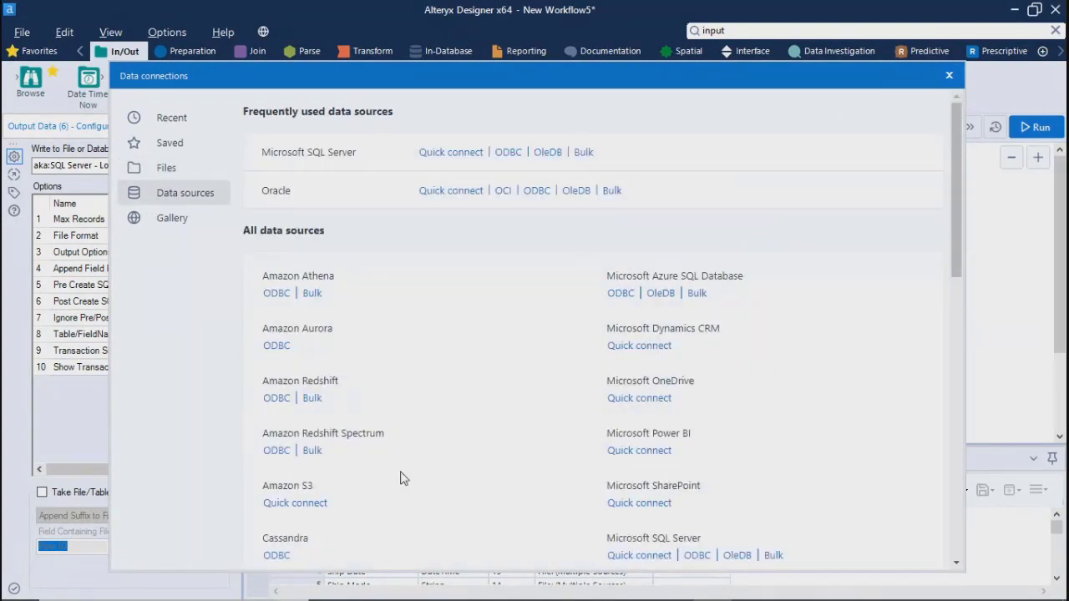
pyautogui.scroll(-10, 404, 479)
pyautogui.scroll(10, 404, 478)
pyautogui.click(947, 74)
pyautogui.click(711, 367)
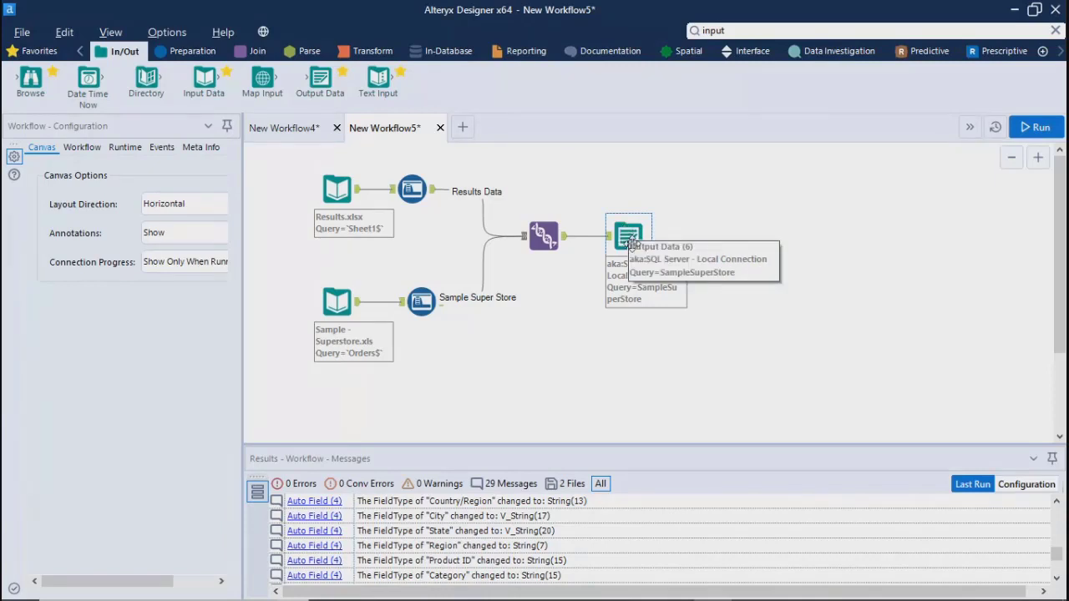
# Step: Move the Output Data tool lower on the canvas and add a Summarize tool above it, connected to the Union tool's output
pyautogui.moveTo(628, 234); pyautogui.dragTo(642, 328)
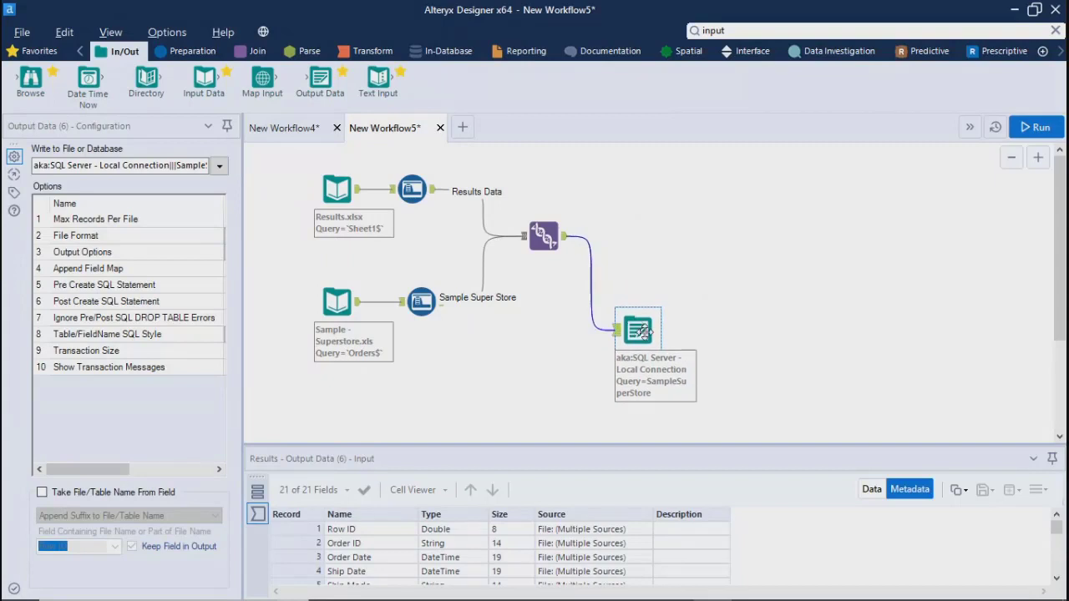
pyautogui.click(816, 290)
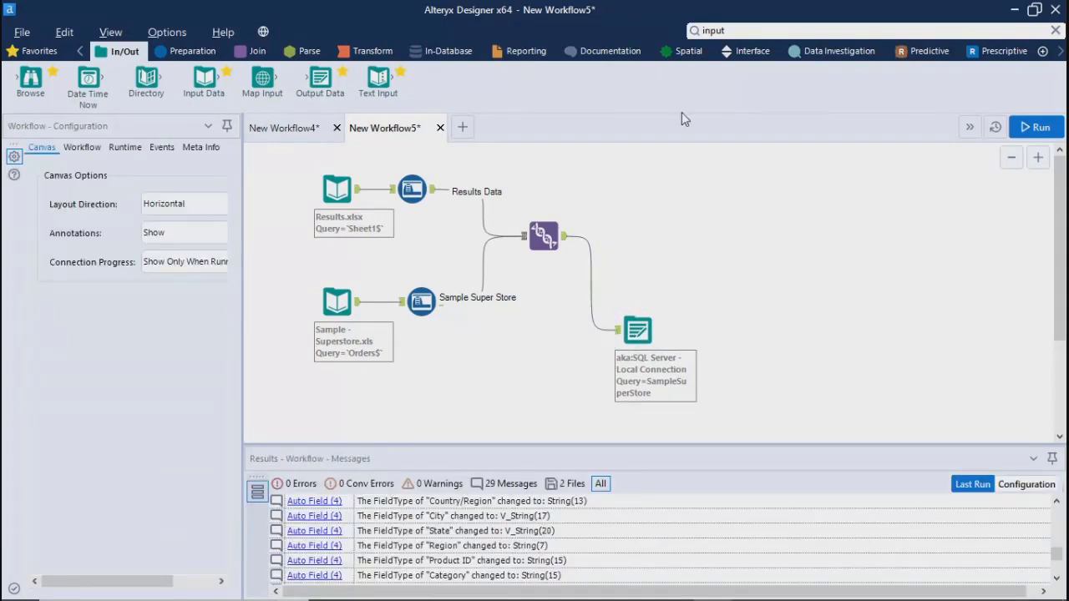
pyautogui.click(195, 53)
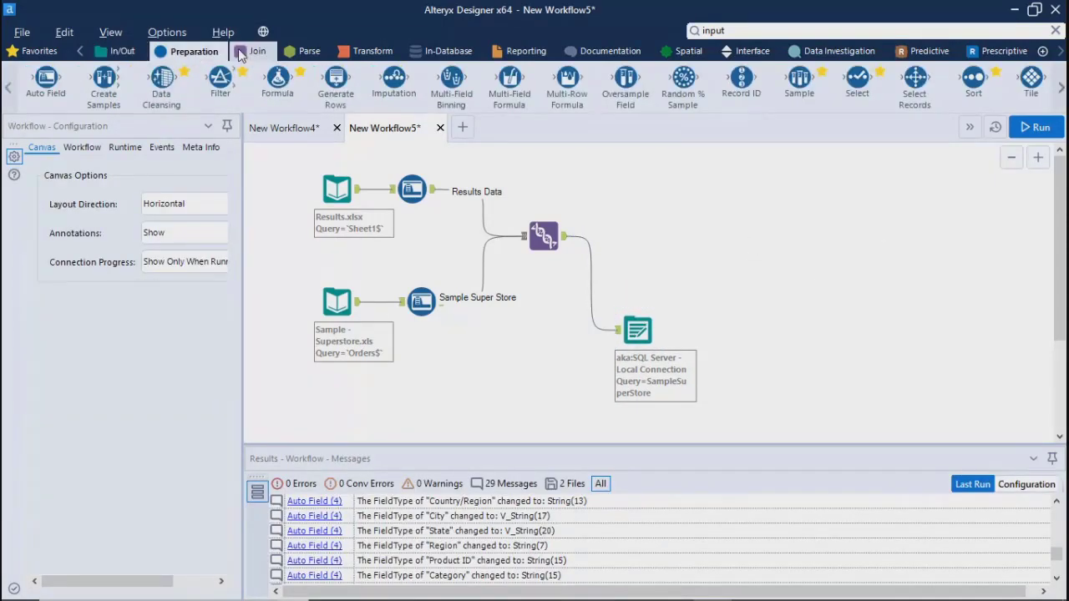
pyautogui.click(256, 52)
pyautogui.click(309, 52)
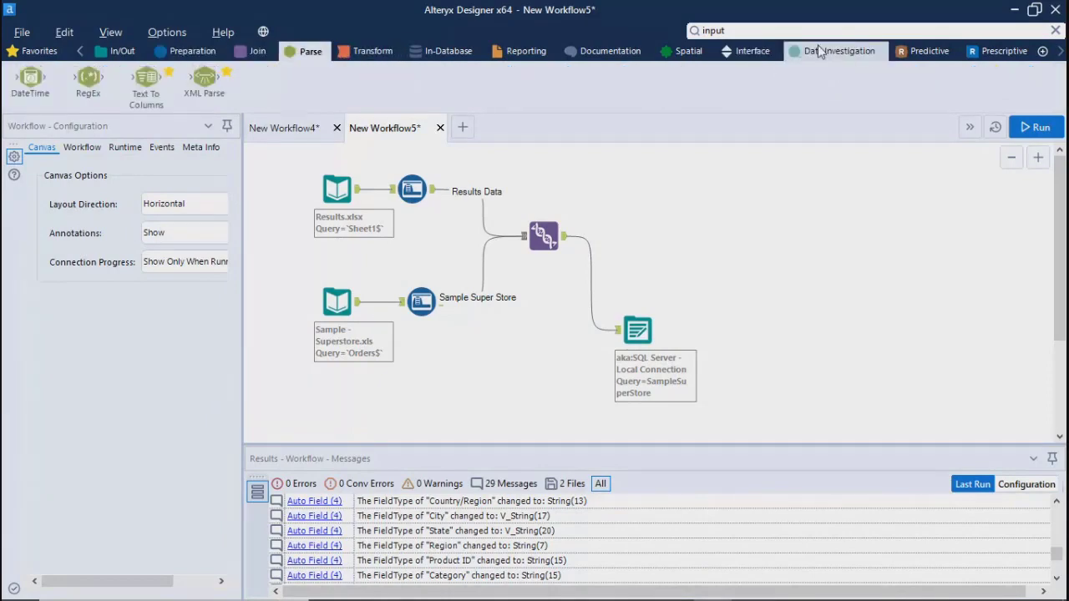
pyautogui.click(827, 30)
pyautogui.press('BackSpace')
pyautogui.press('BackSpace')
pyautogui.press('BackSpace')
pyautogui.press('BackSpace')
pyautogui.press('BackSpace')
pyautogui.write('sum')
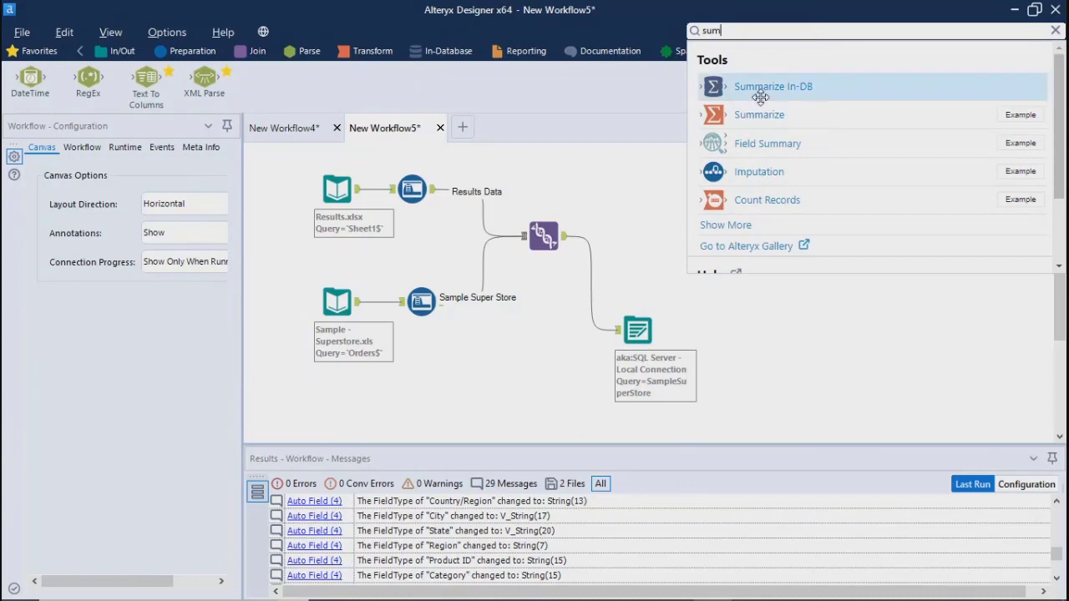
pyautogui.moveTo(752, 113); pyautogui.dragTo(653, 188)
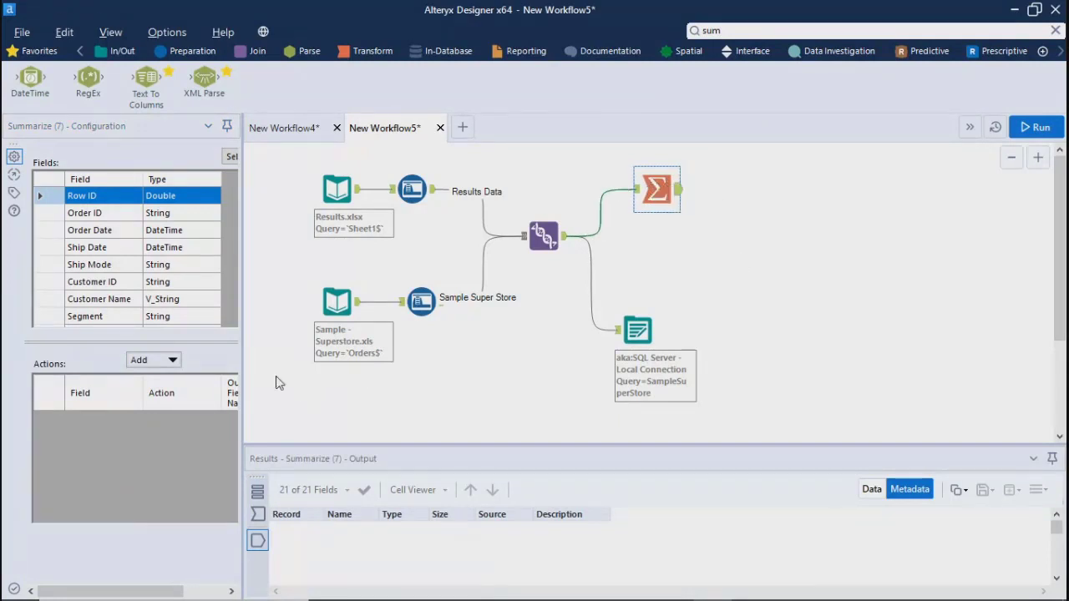
# Step: Widen the configuration pane and enlarge the Summarize tool's Fields list to show the fields down to Profit
pyautogui.moveTo(258, 368); pyautogui.dragTo(448, 370)
pyautogui.moveTo(435, 208)
pyautogui.mouseDown()
pyautogui.moveTo(435, 237)
pyautogui.moveTo(434, 209)
pyautogui.mouseUp()
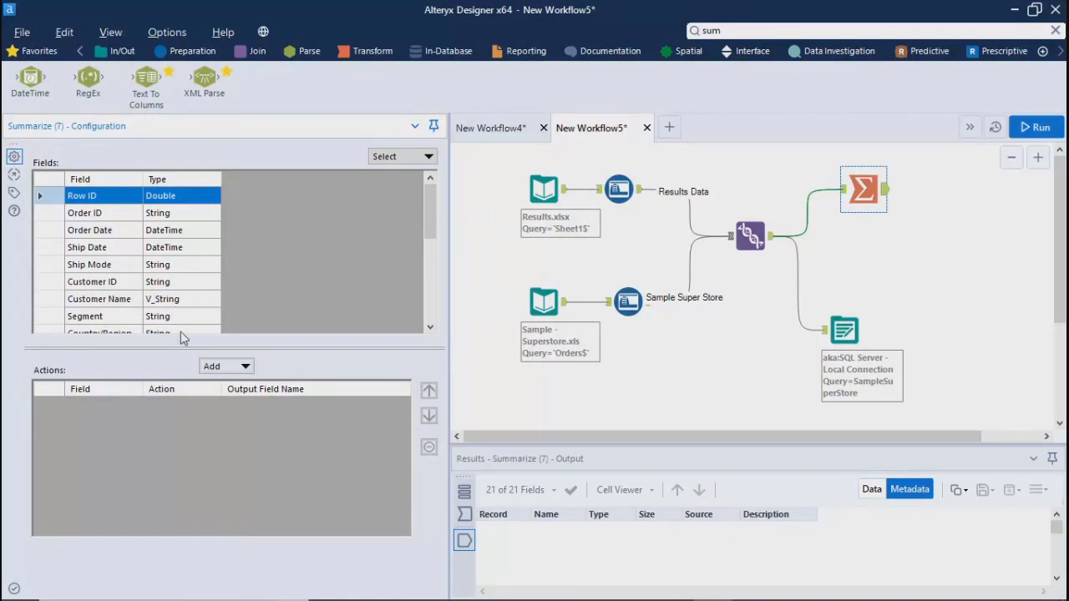
pyautogui.moveTo(177, 349); pyautogui.dragTo(178, 393)
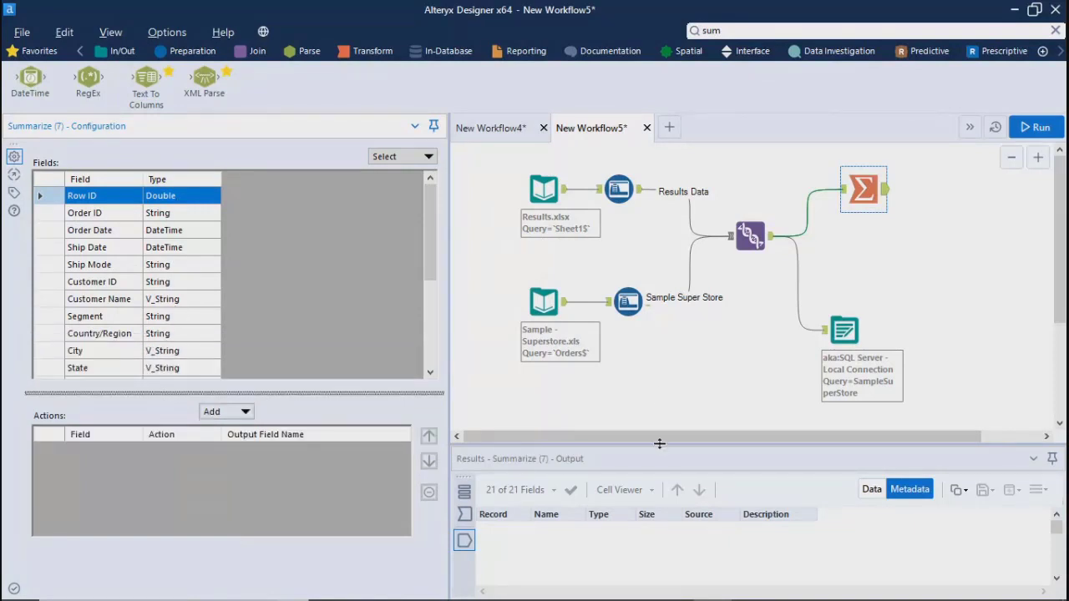
pyautogui.moveTo(423, 235); pyautogui.dragTo(421, 324)
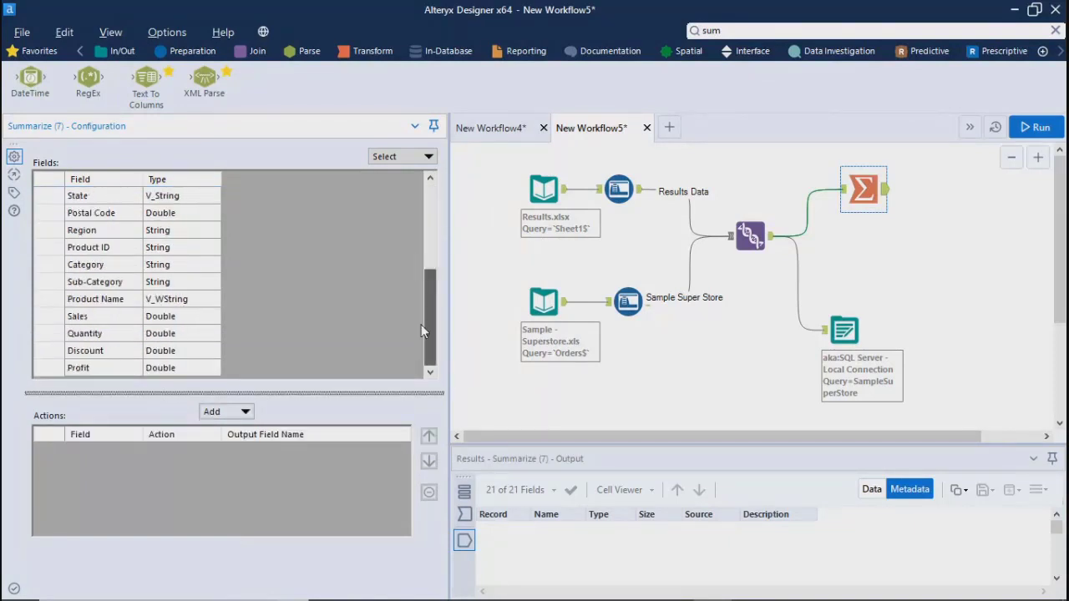
# Step: View the bulk field-selection options, narrow the configuration pane, and shift the Summarize tool slightly upward on the canvas
pyautogui.click(422, 157)
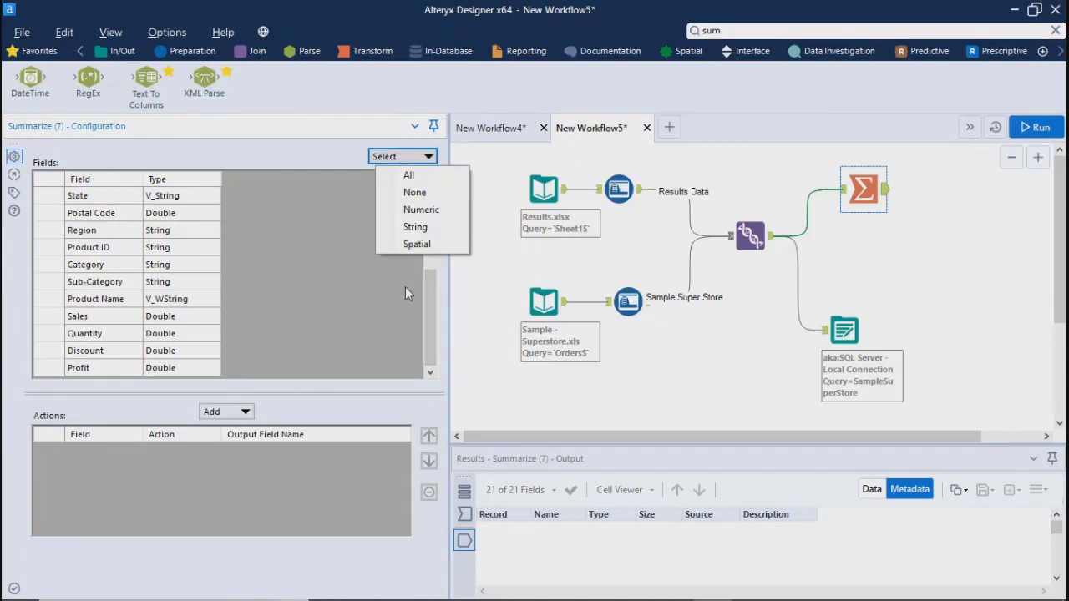
pyautogui.click(431, 309)
pyautogui.moveTo(431, 309); pyautogui.dragTo(442, 334)
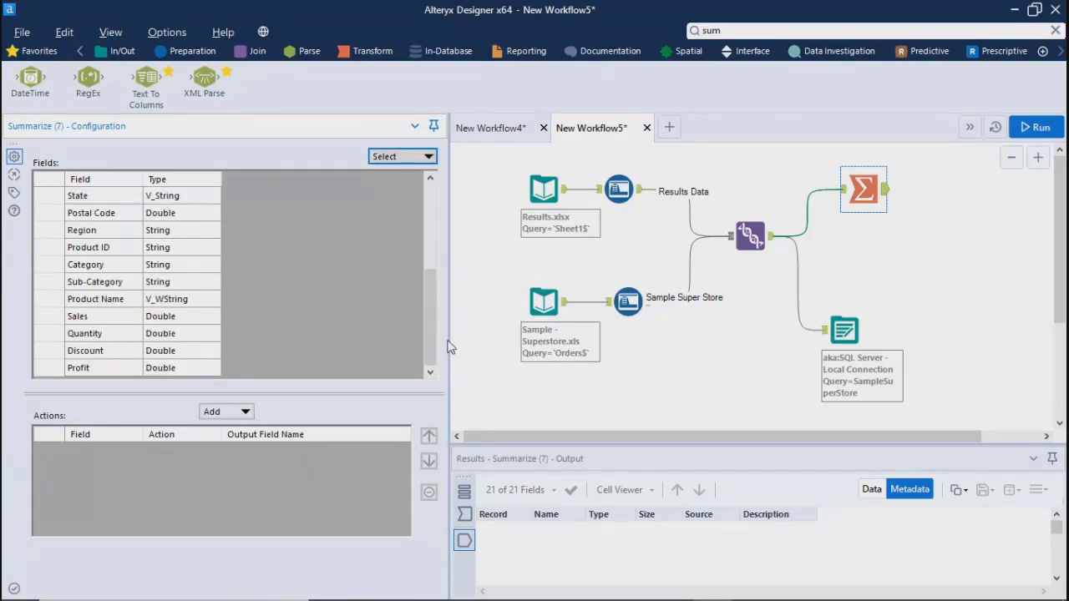
pyautogui.moveTo(449, 340); pyautogui.dragTo(330, 326)
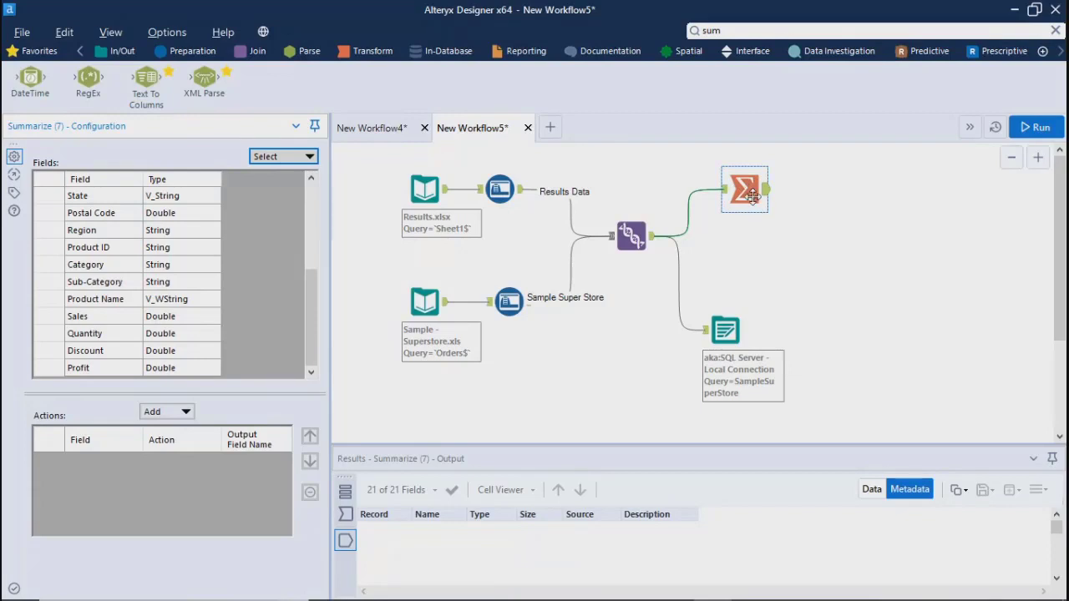
pyautogui.moveTo(740, 184)
pyautogui.mouseDown()
pyautogui.moveTo(743, 168)
pyautogui.moveTo(742, 177)
pyautogui.mouseUp()
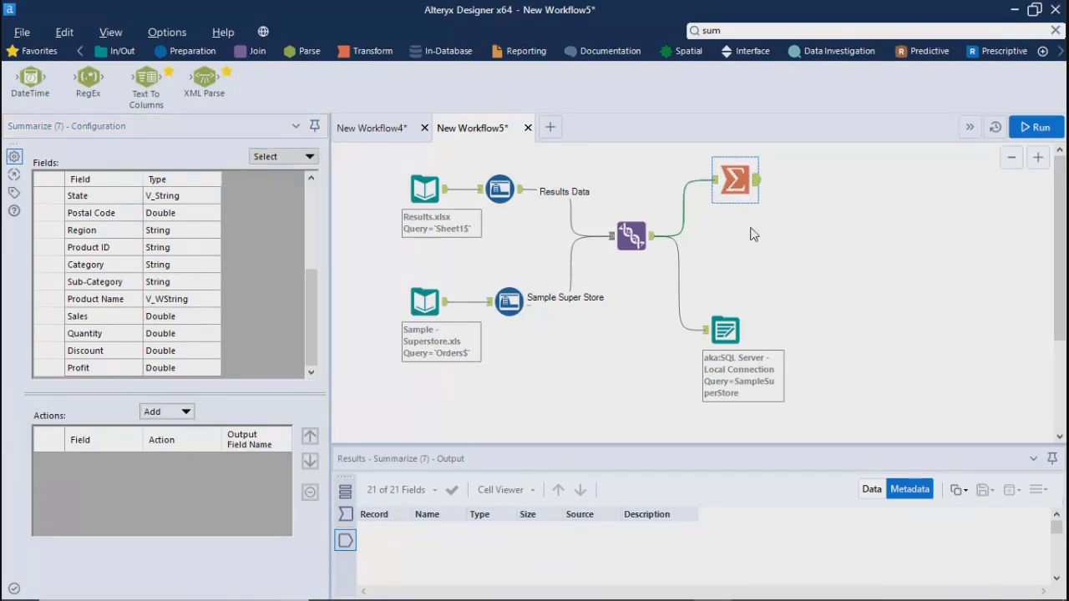
# Step: Examine the Sales, Profit and State fields in the Summarize tool and the actions available for the State field
pyautogui.click(83, 319)
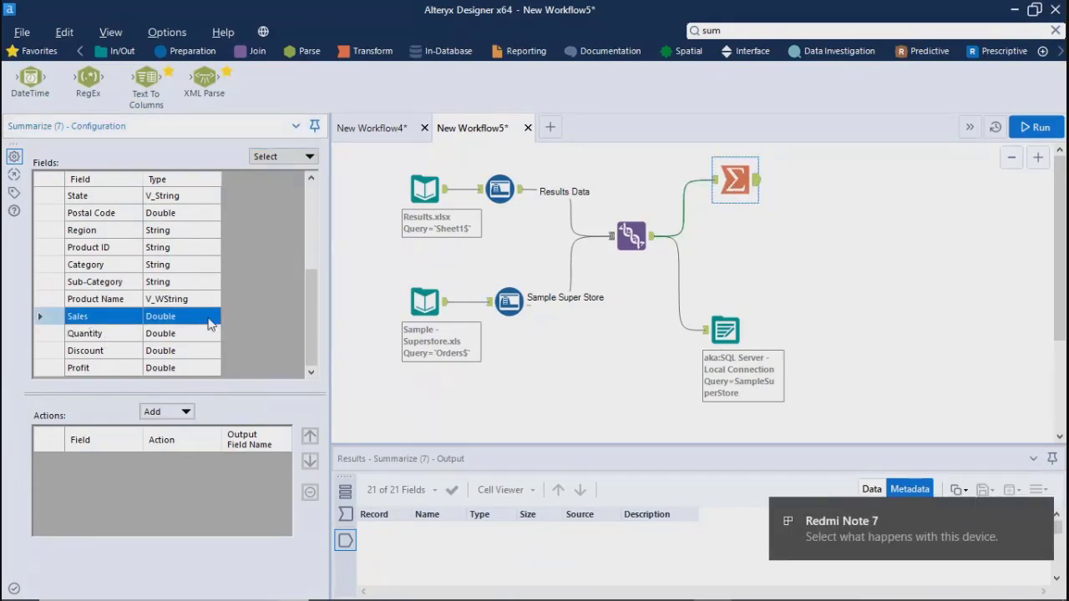
pyautogui.click(99, 371)
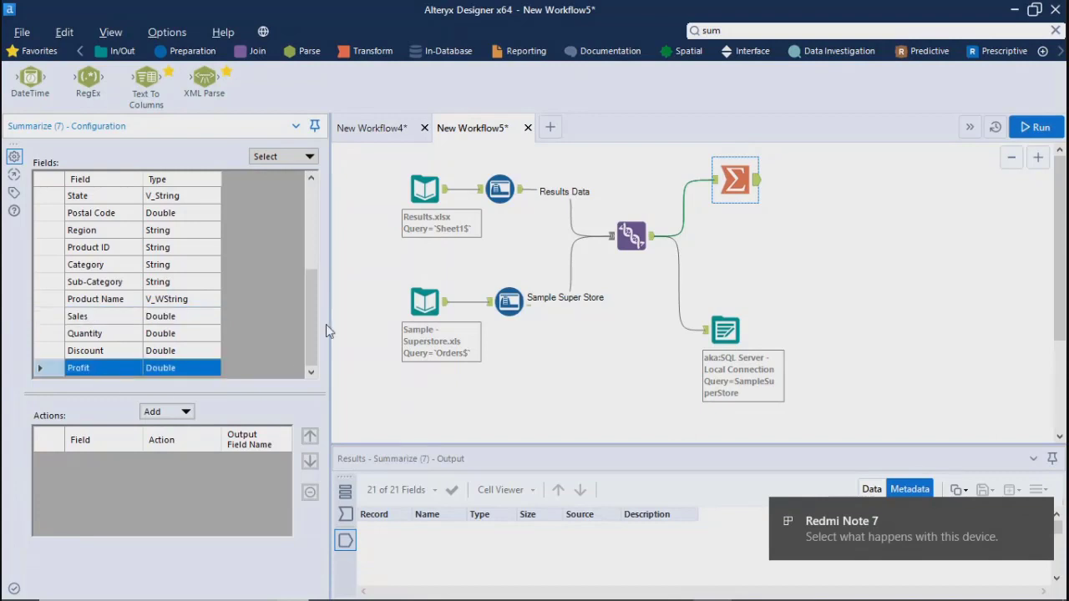
pyautogui.moveTo(316, 326); pyautogui.dragTo(318, 376)
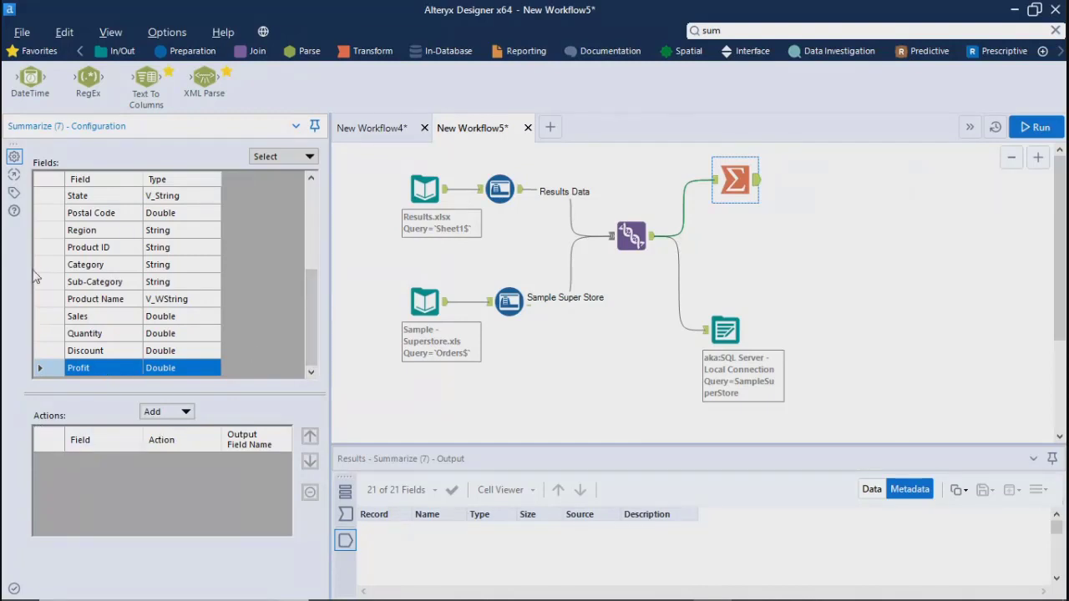
pyautogui.click(92, 197)
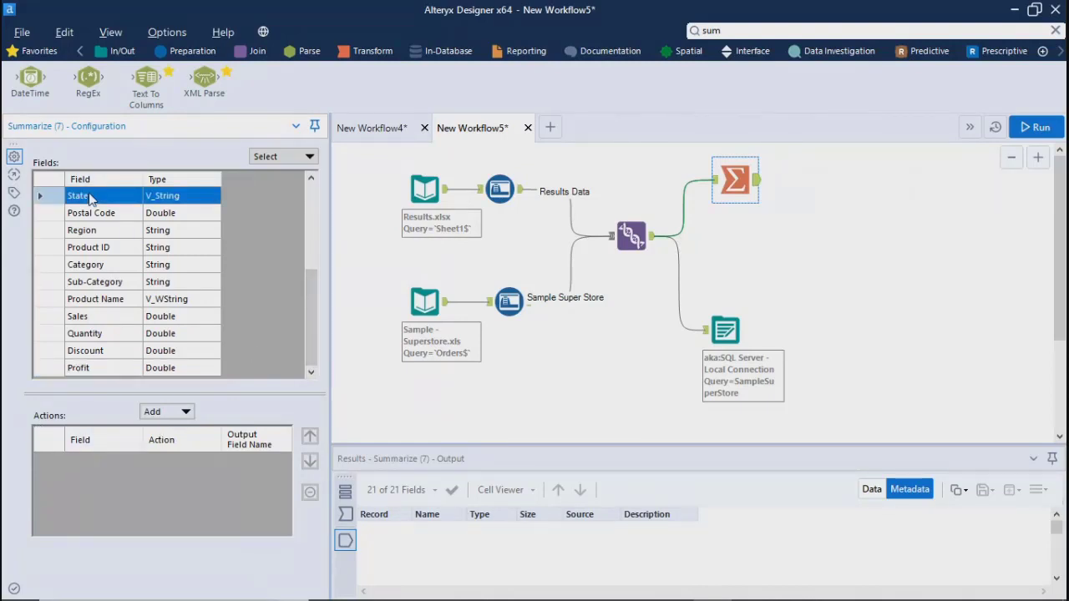
pyautogui.click(161, 415)
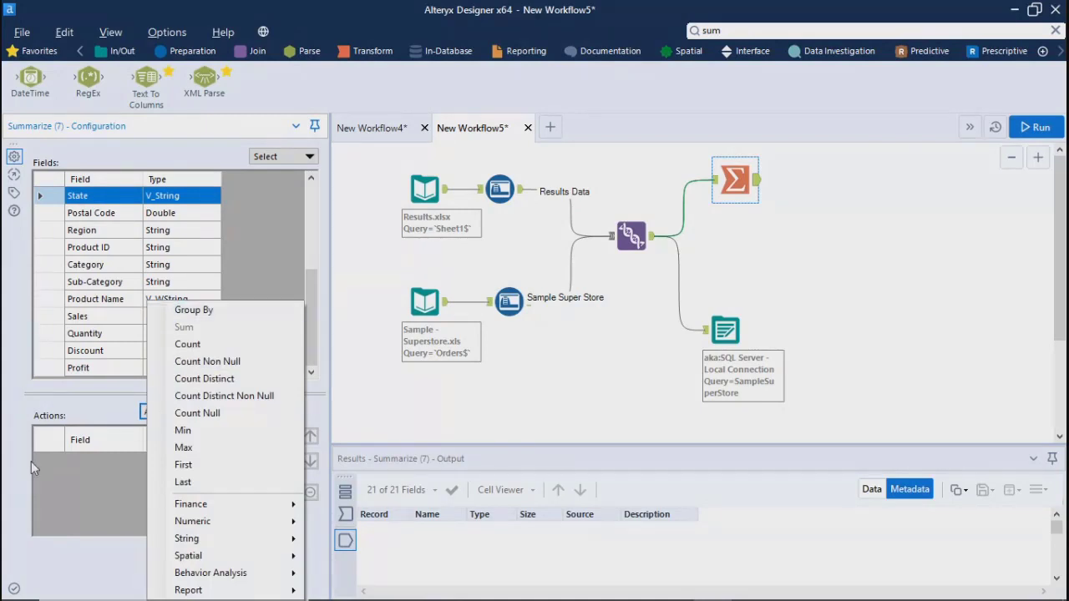
pyautogui.click(98, 198)
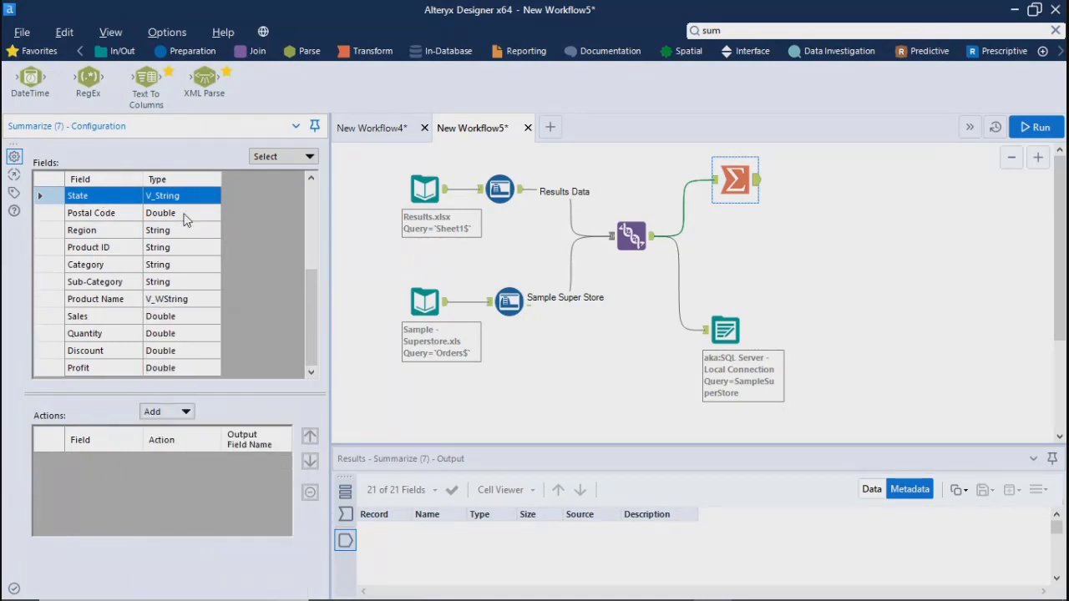
pyautogui.click(85, 370)
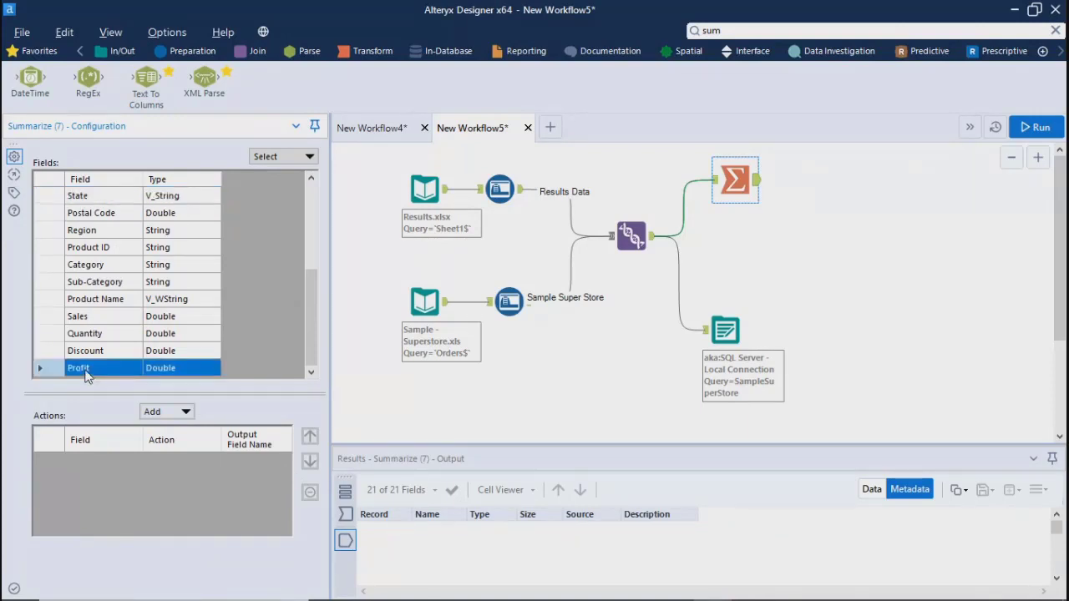
pyautogui.click(82, 196)
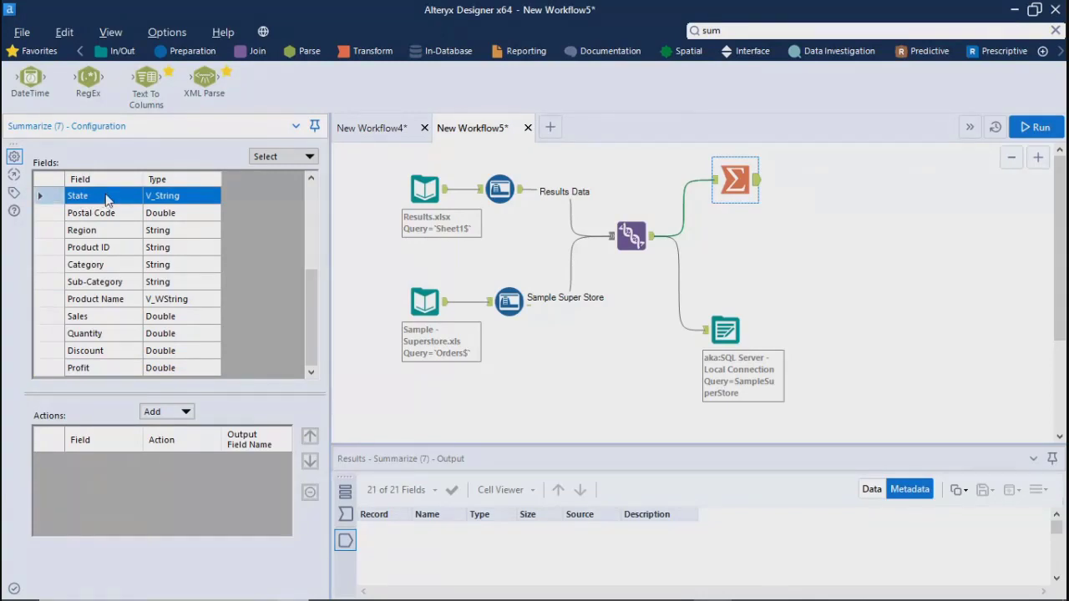
# Step: Select all string fields in the Summarize tool and add them as Group By actions
pyautogui.click(278, 158)
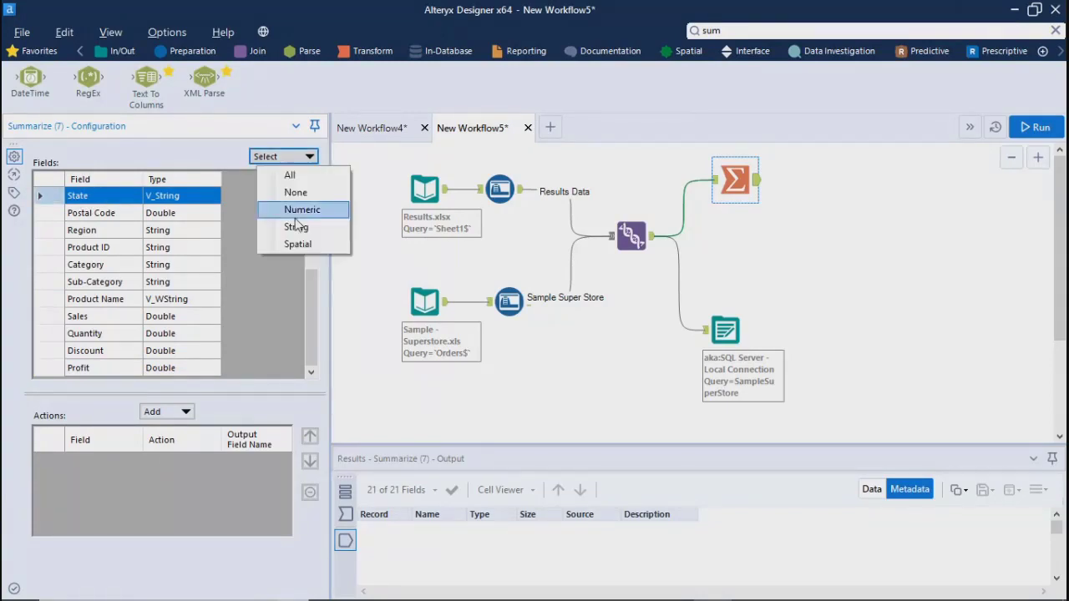
pyautogui.click(293, 174)
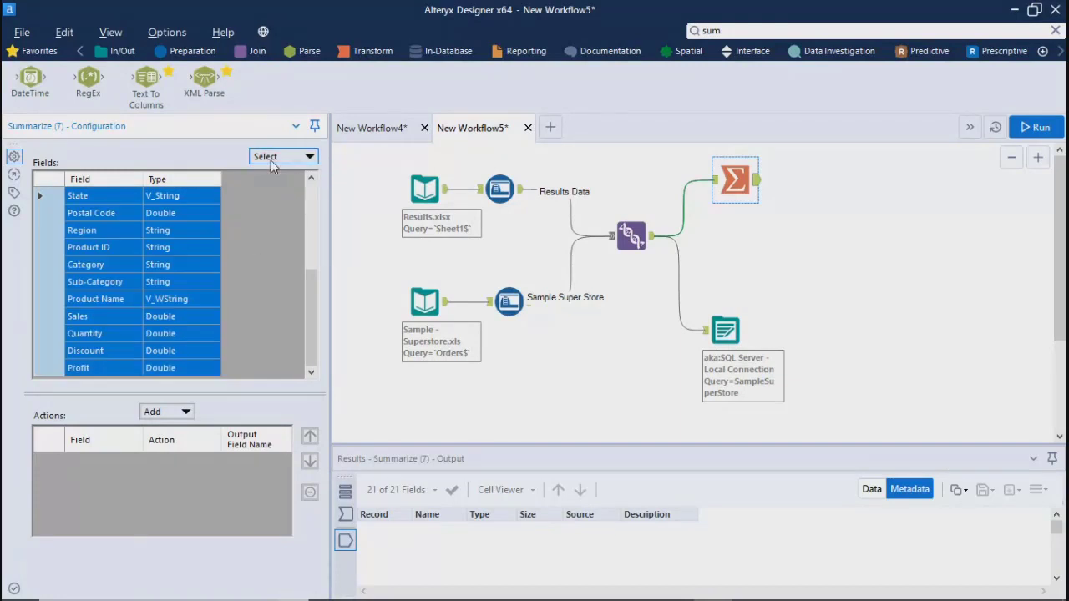
pyautogui.click(273, 158)
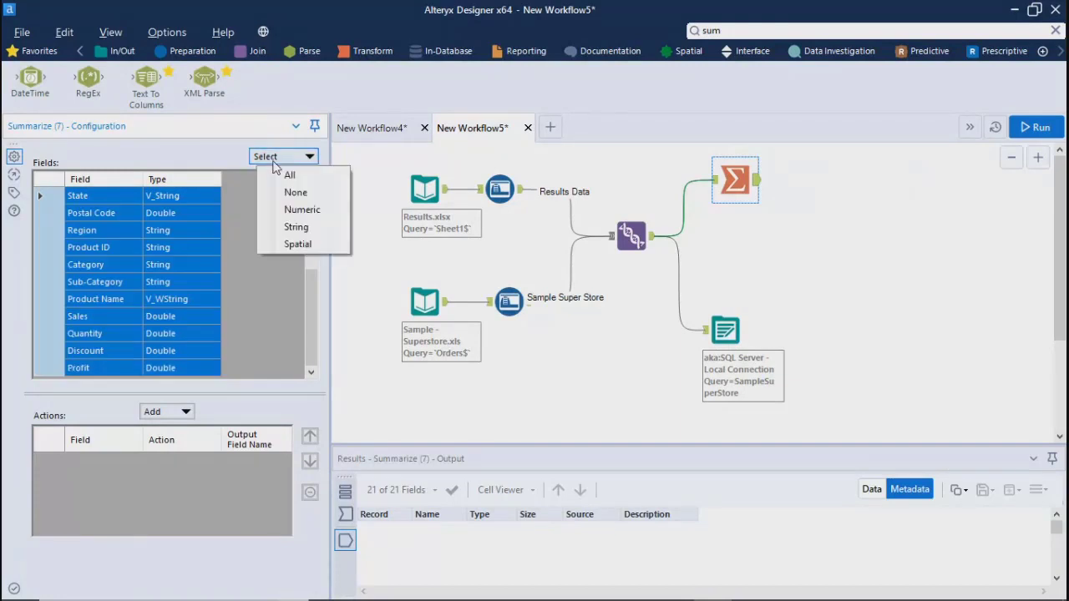
pyautogui.click(292, 227)
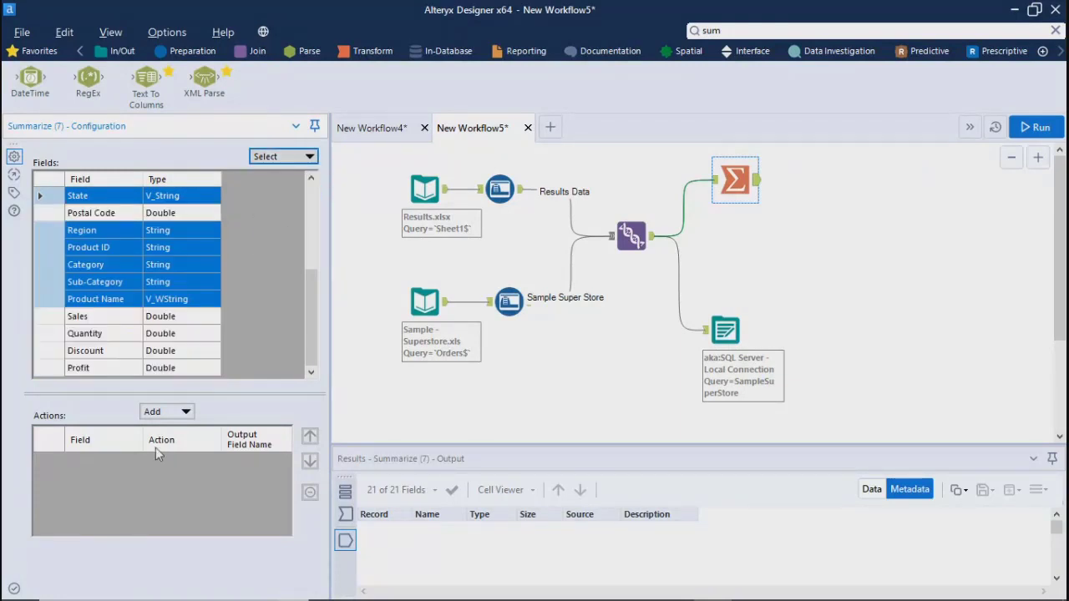
pyautogui.click(161, 418)
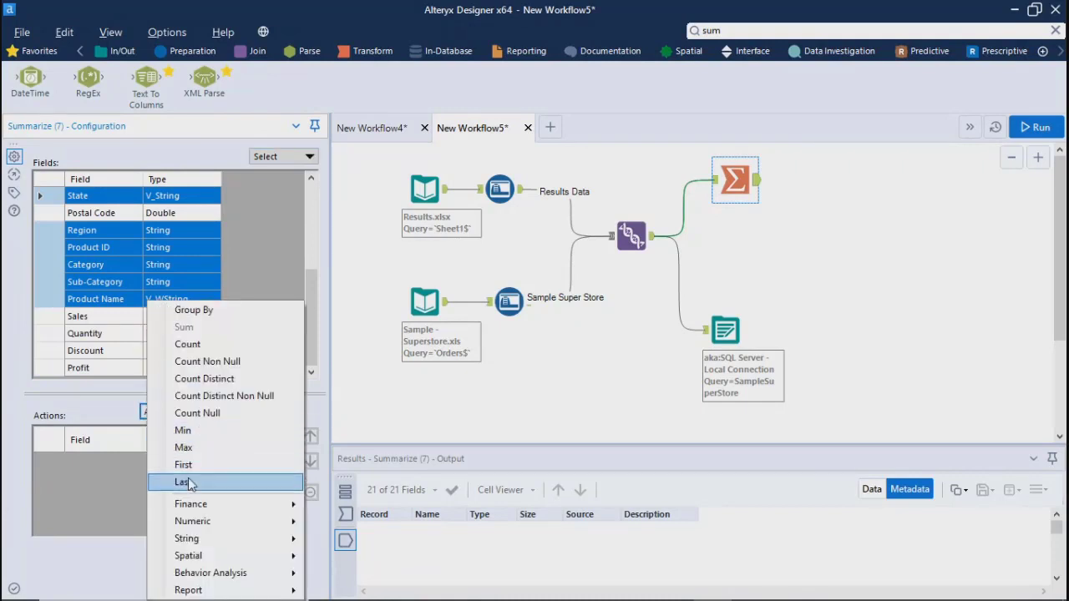
pyautogui.click(200, 311)
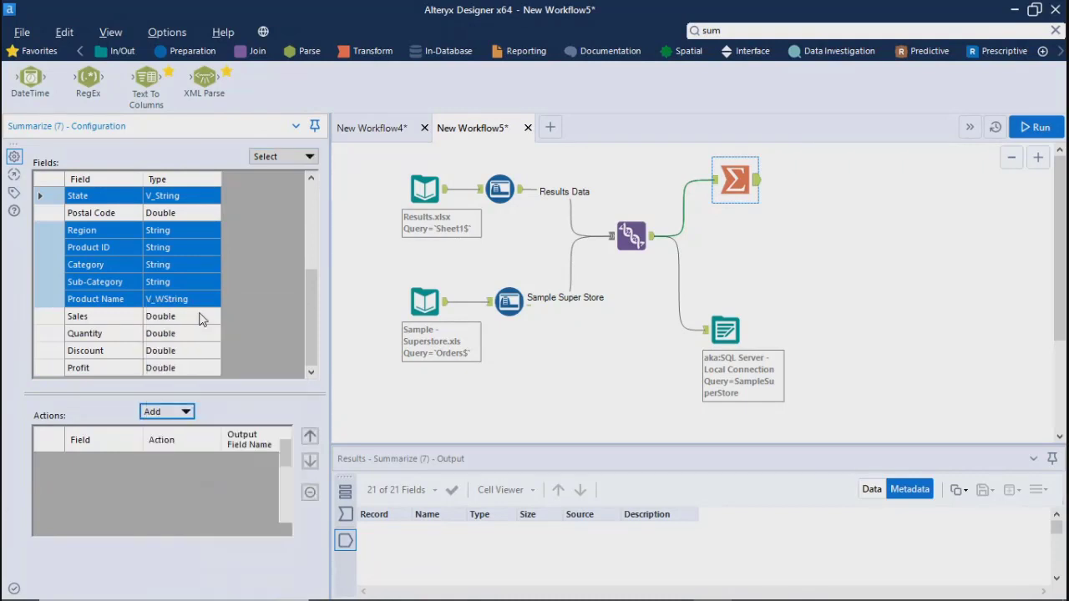
pyautogui.moveTo(284, 452); pyautogui.dragTo(282, 529)
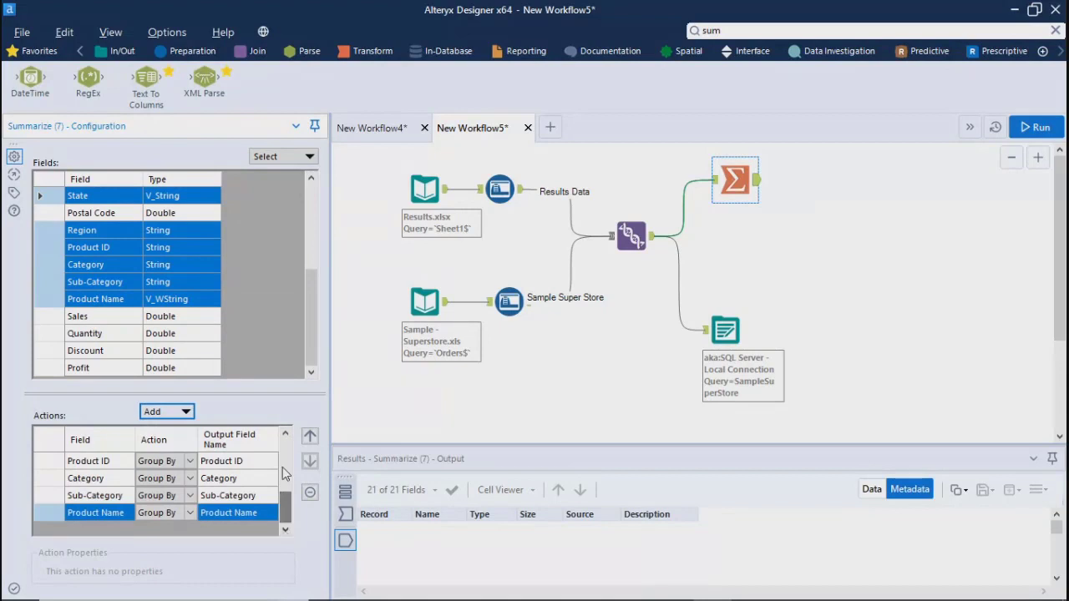
# Step: Enlarge the Summarize tool's Actions list and remove the Product Name and Order ID Group By actions
pyautogui.click(228, 396)
pyautogui.moveTo(237, 328); pyautogui.dragTo(237, 269)
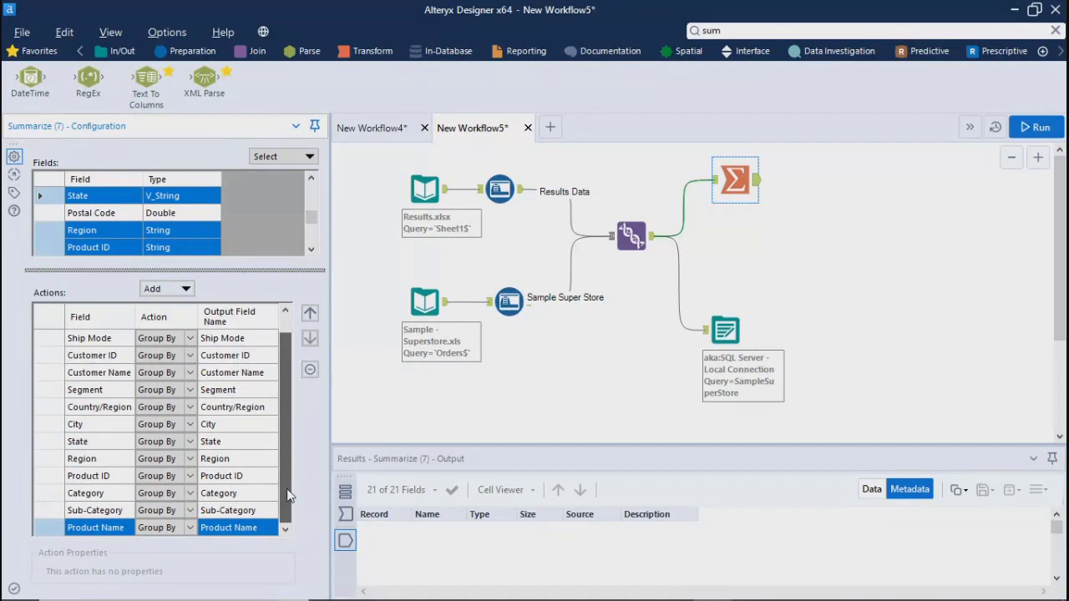
pyautogui.scroll(1, 288, 495)
pyautogui.scroll(-1, 287, 495)
pyautogui.click(310, 370)
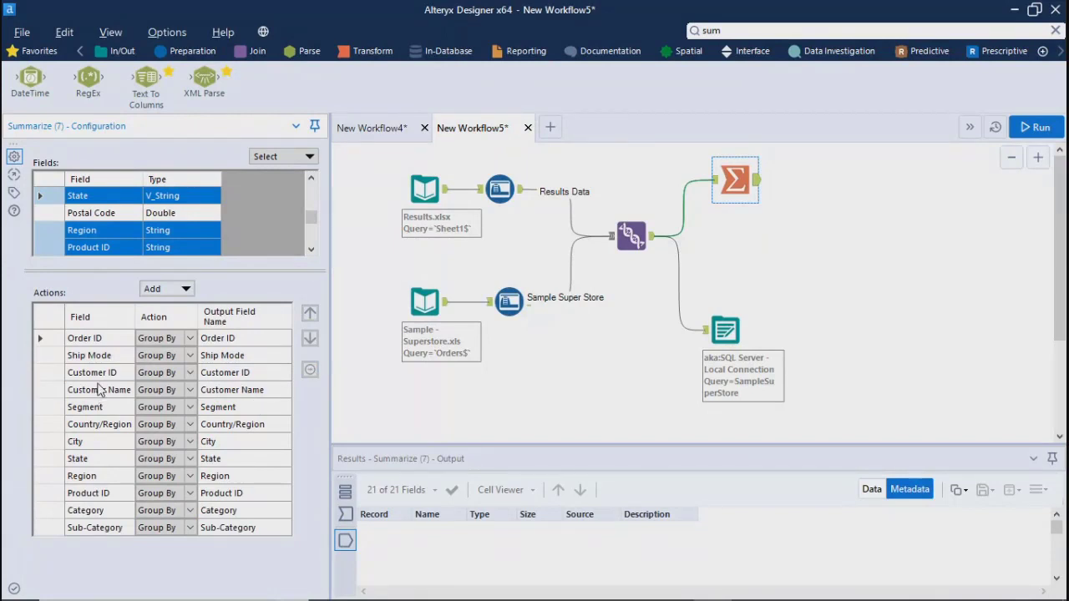
pyautogui.click(95, 342)
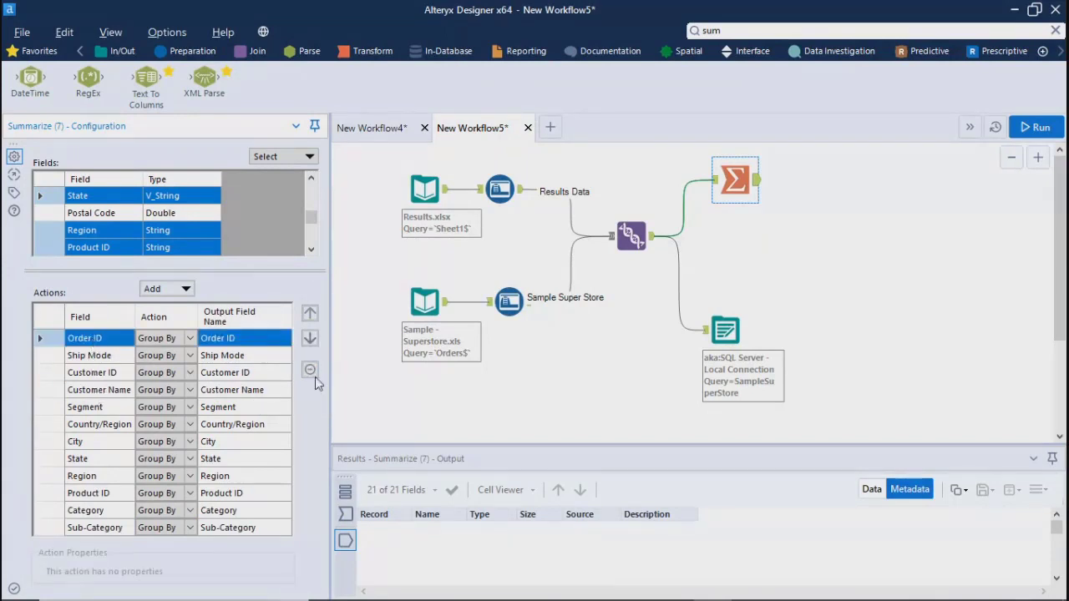
pyautogui.click(310, 371)
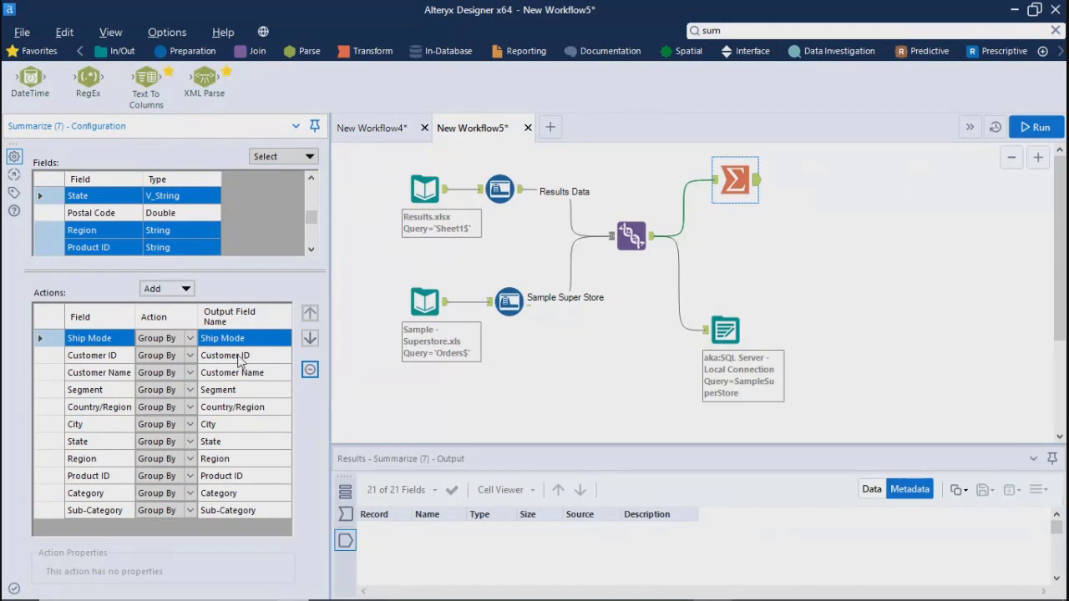
# Step: Remove the Ship Mode, Customer ID, Customer Name, Country/Region and City Group By actions from the Summarize tool
pyautogui.click(310, 370)
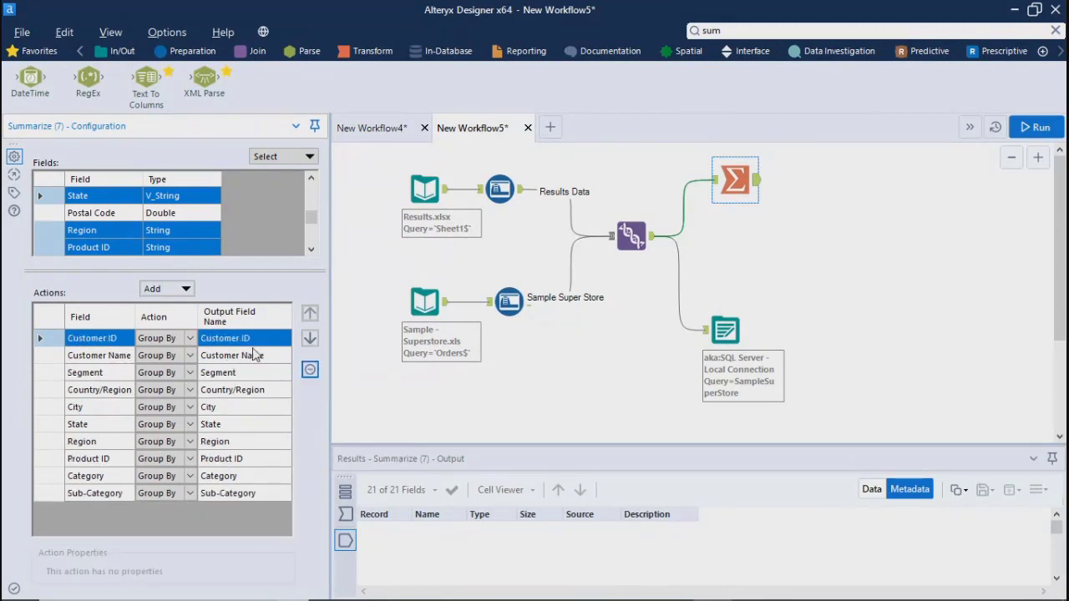
pyautogui.click(310, 371)
pyautogui.click(310, 371)
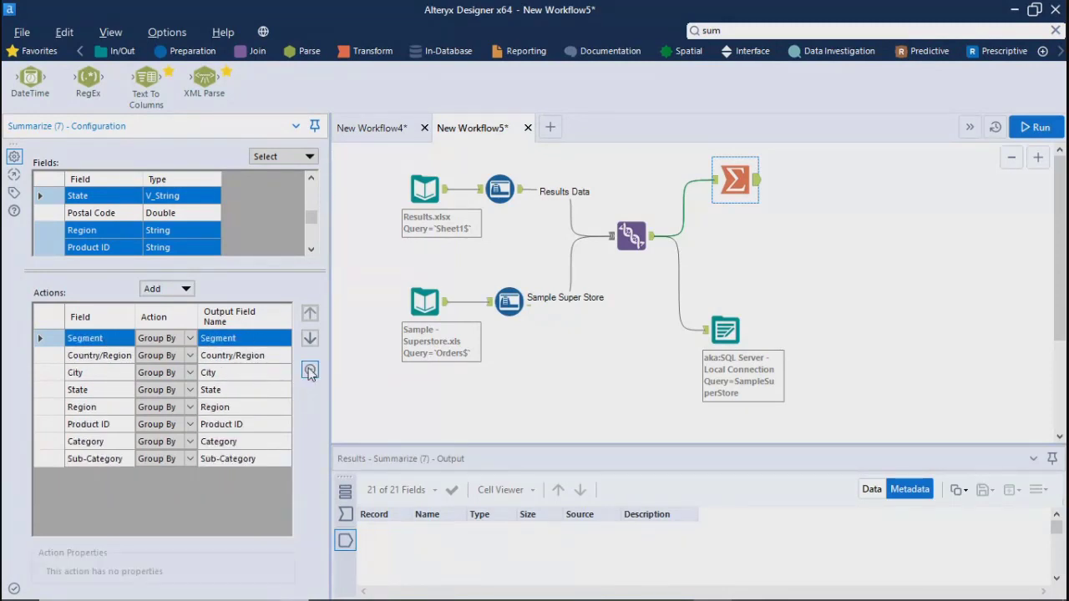
pyautogui.click(237, 355)
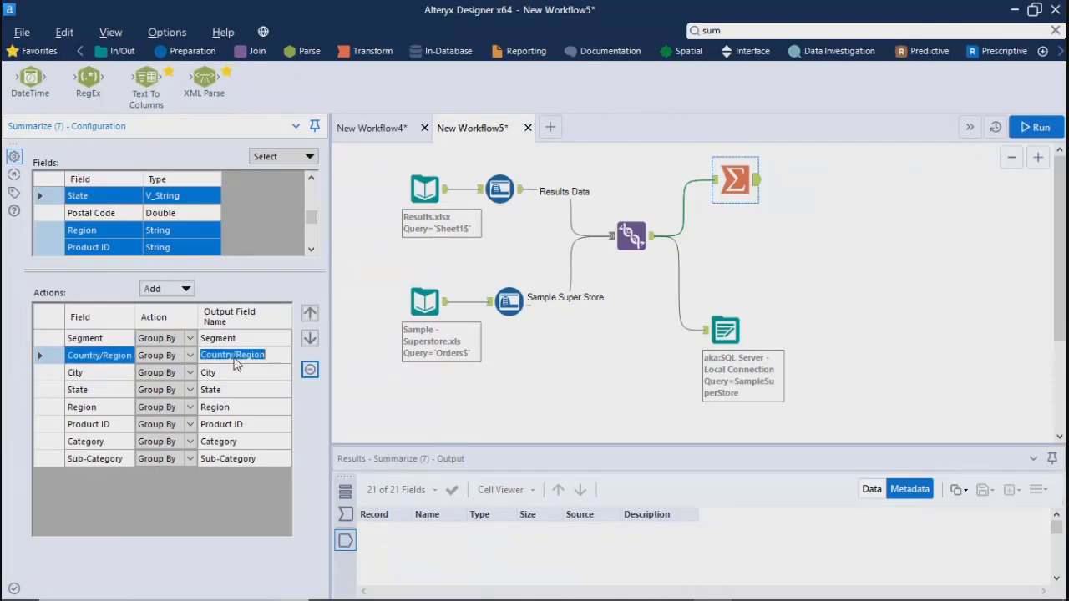
pyautogui.click(309, 371)
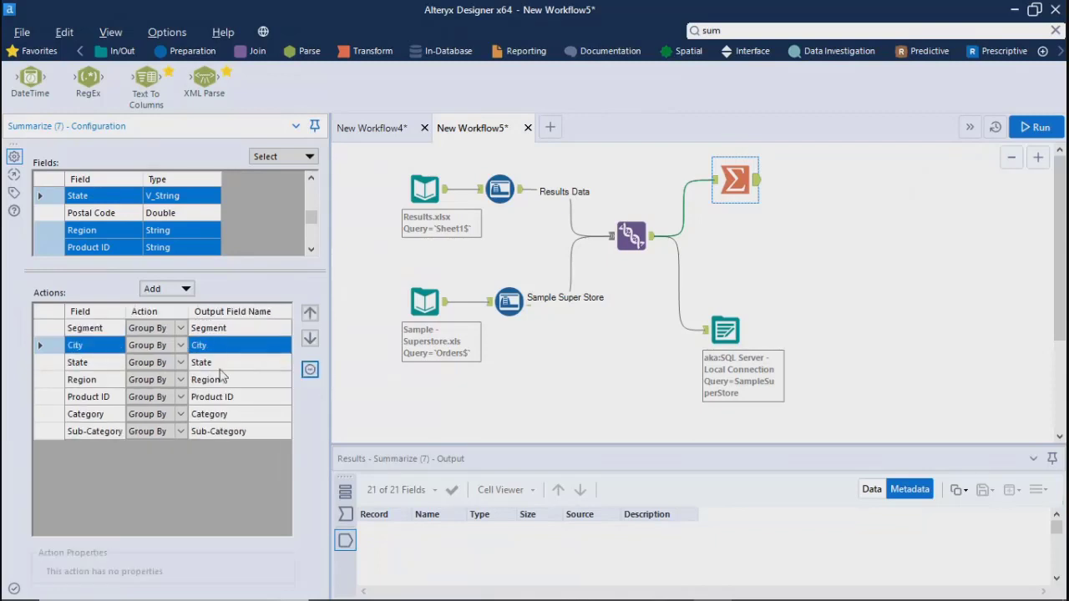
pyautogui.click(310, 370)
# Step: Remove the Product ID, Region, Segment and State Group By actions, keeping only Category and Sub-Category
pyautogui.click(219, 366)
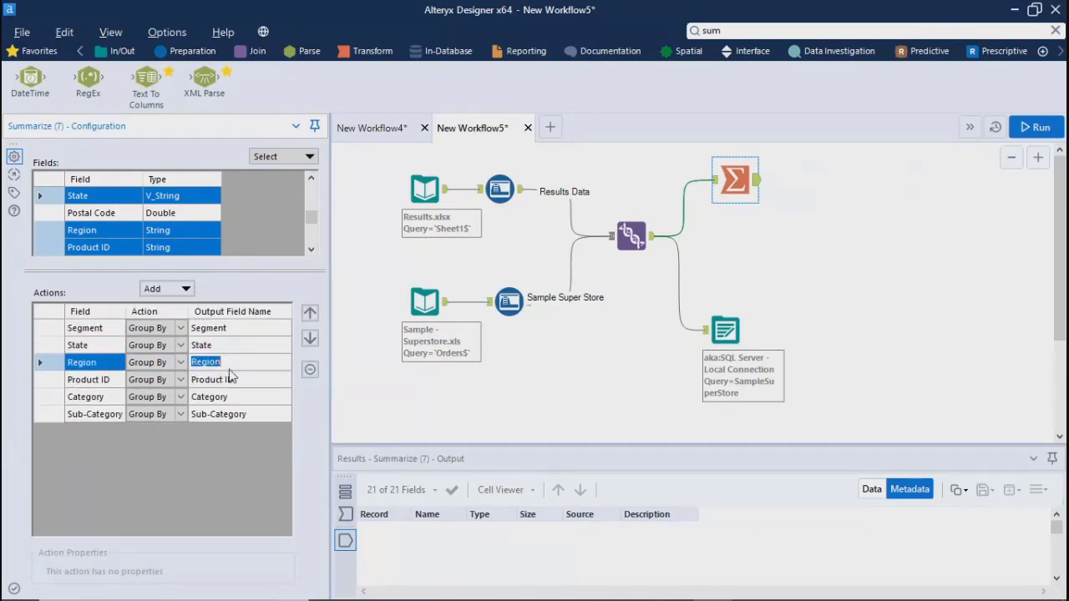
pyautogui.click(233, 380)
pyautogui.click(309, 370)
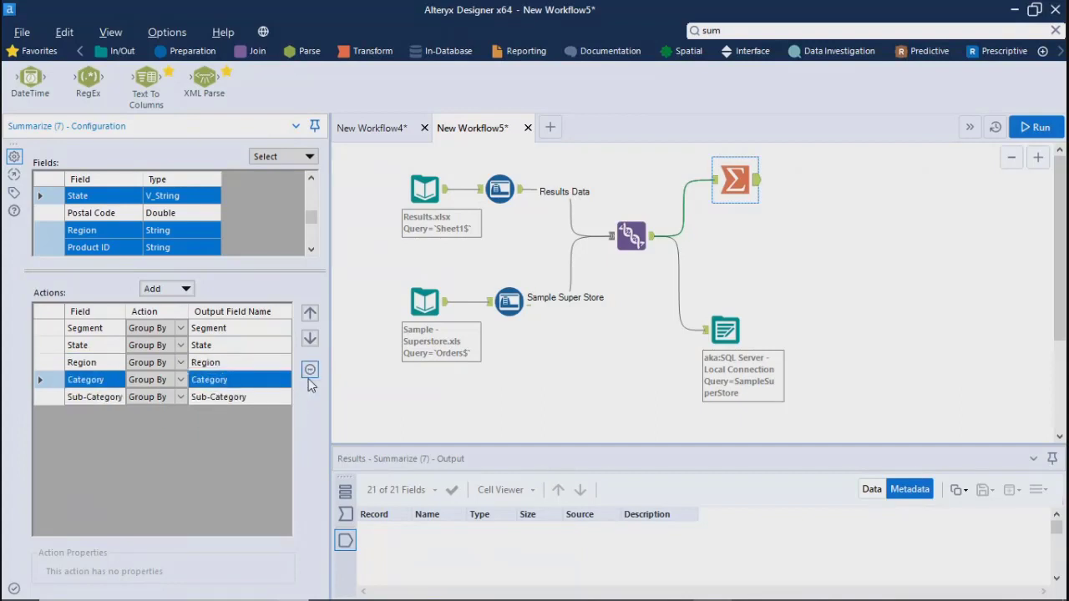
pyautogui.click(203, 348)
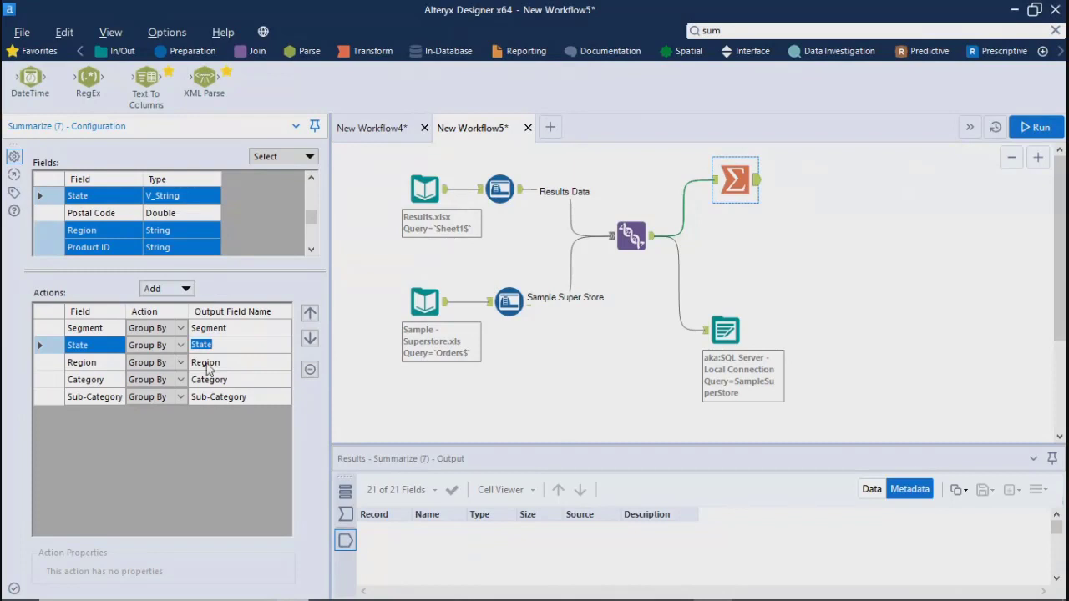
pyautogui.click(207, 362)
pyautogui.click(210, 380)
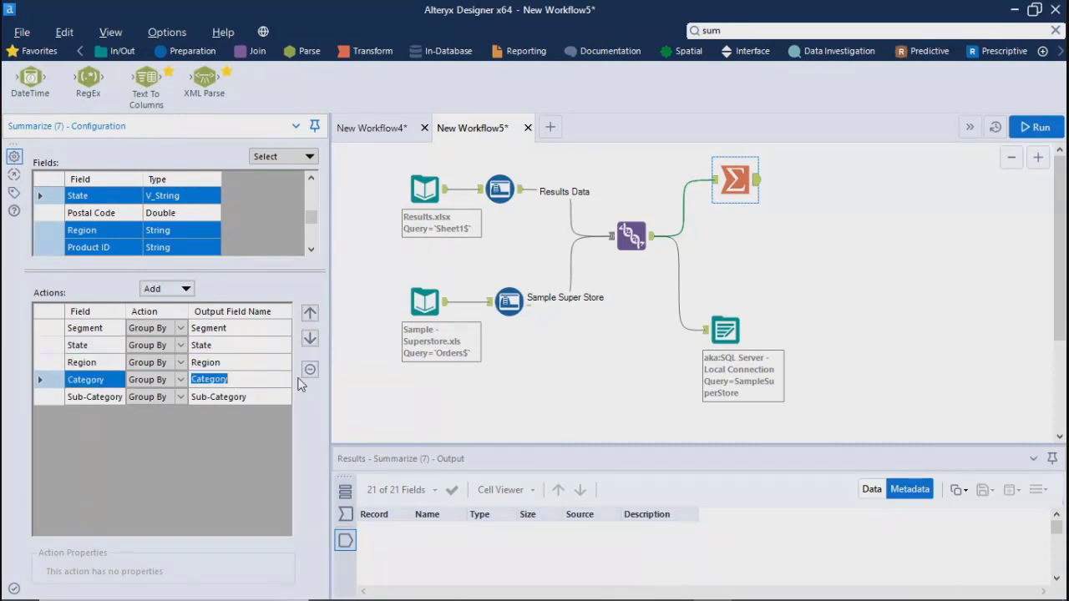
pyautogui.click(205, 362)
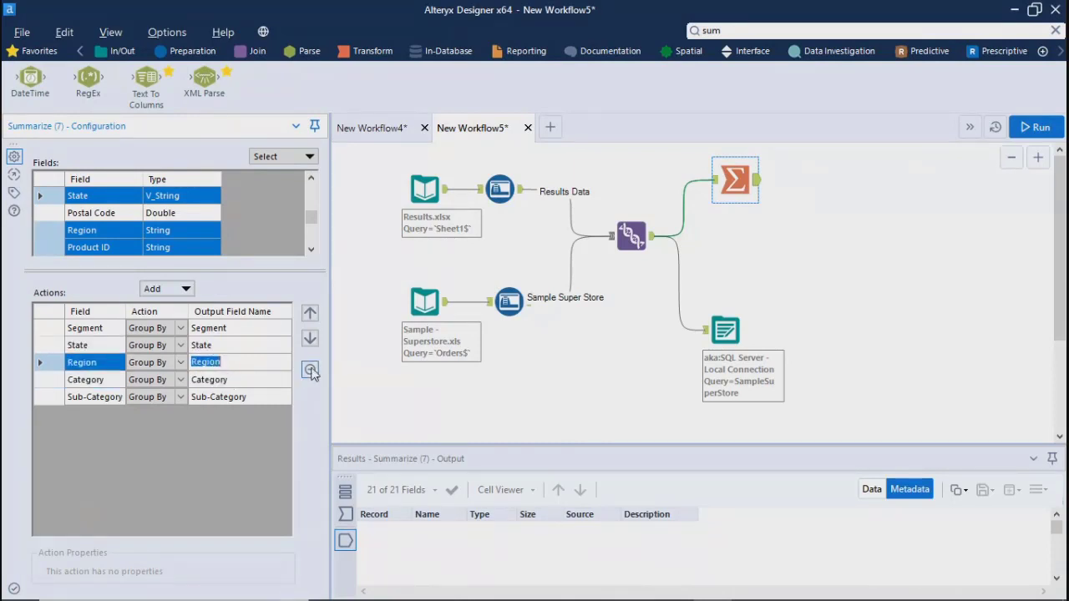
pyautogui.click(309, 370)
pyautogui.click(242, 328)
pyautogui.click(310, 370)
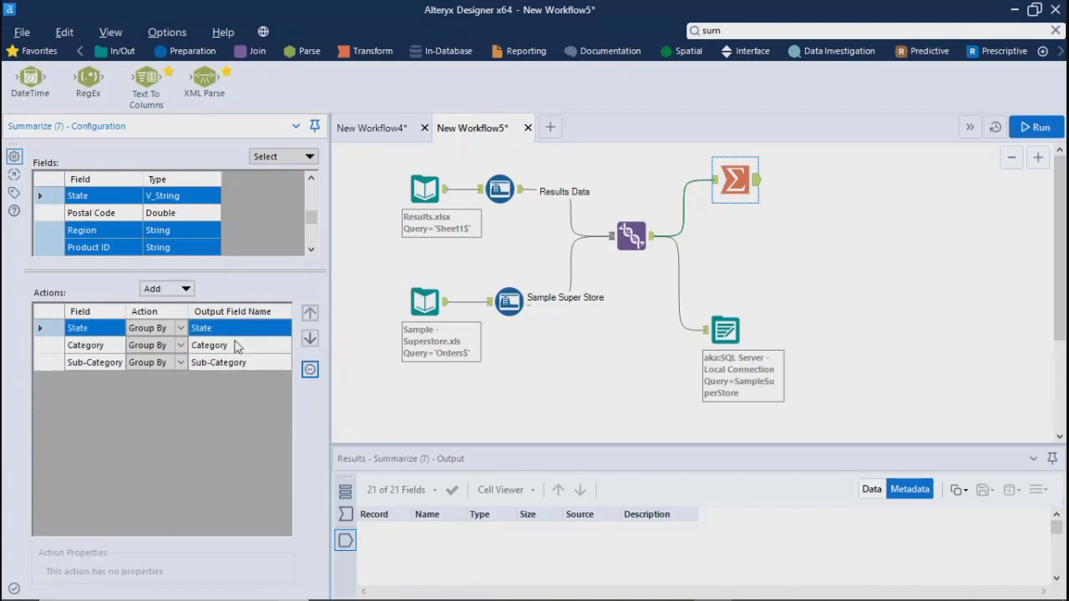
pyautogui.click(310, 372)
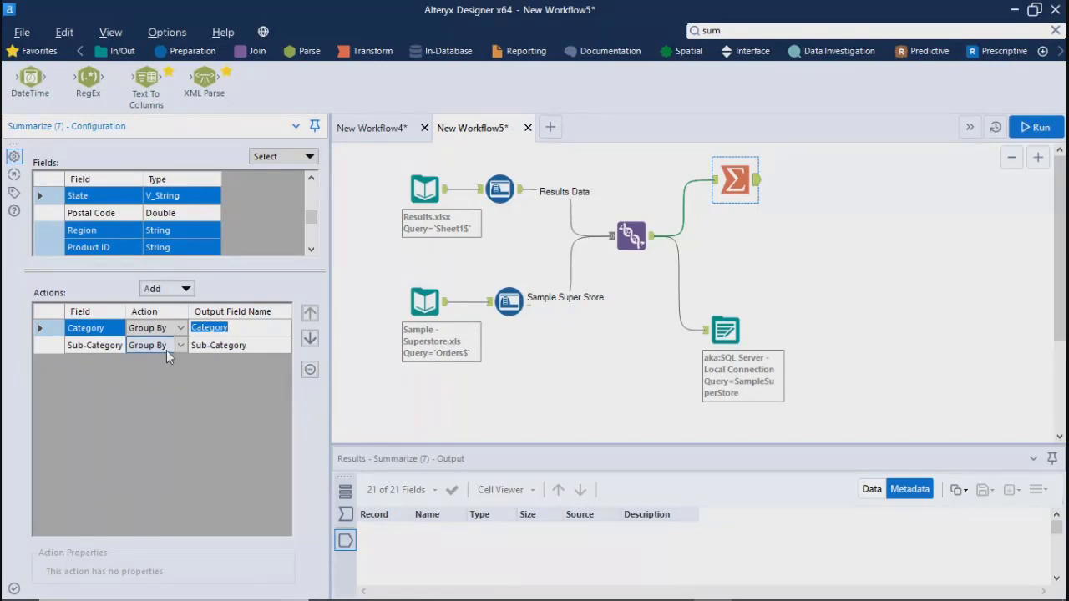
# Step: View the aggregation actions that can be added in the Summarize tool, including the Numeric ones
pyautogui.click(176, 291)
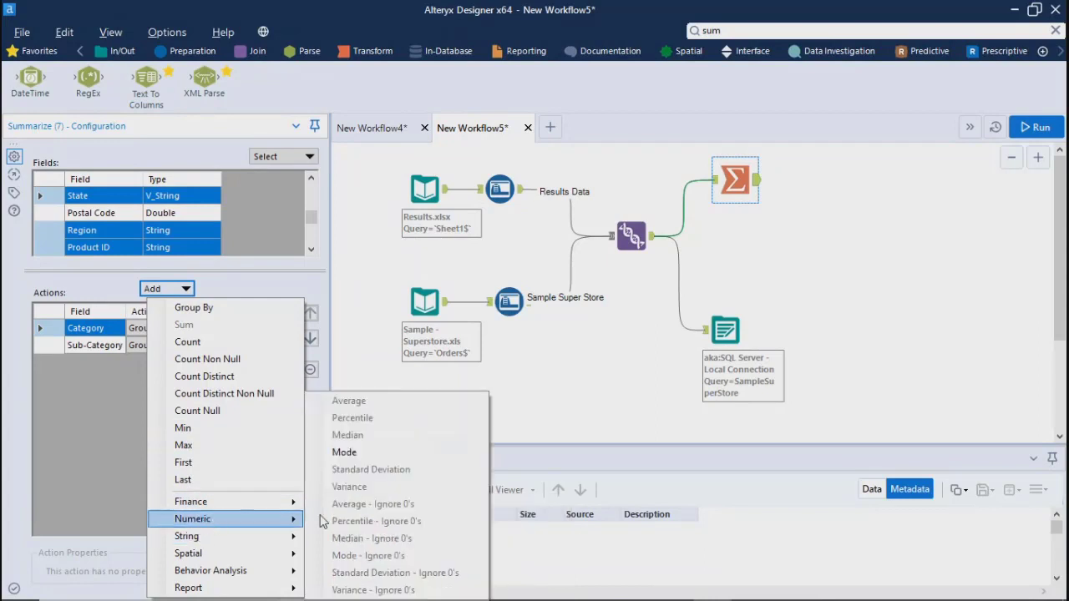
pyautogui.moveTo(230, 517)
pyautogui.click(57, 430)
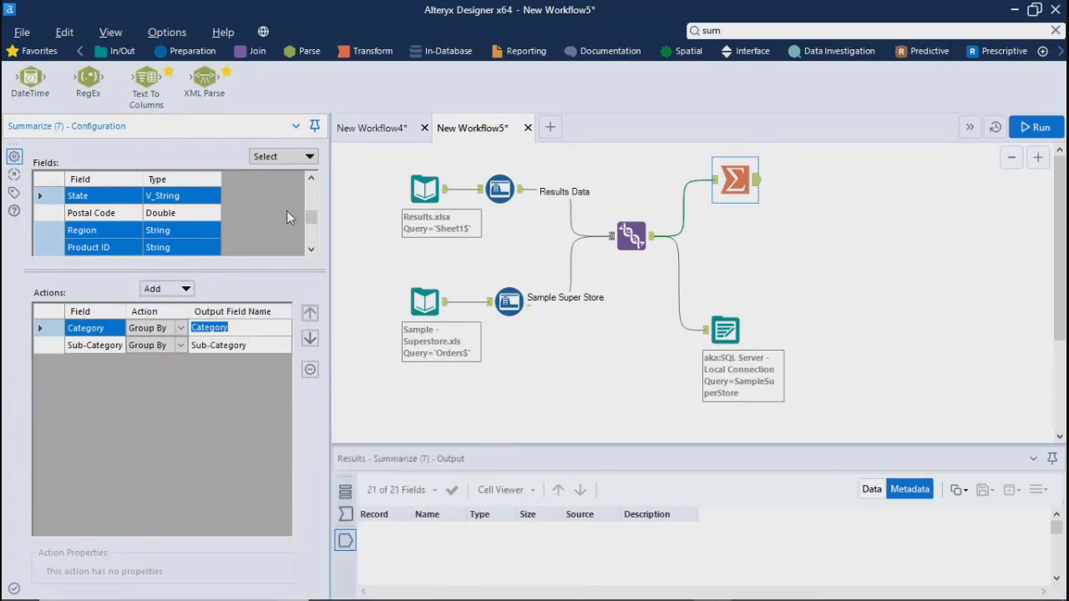
# Step: Clear the current field selection and add a Sum action for the Sales field
pyautogui.click(278, 157)
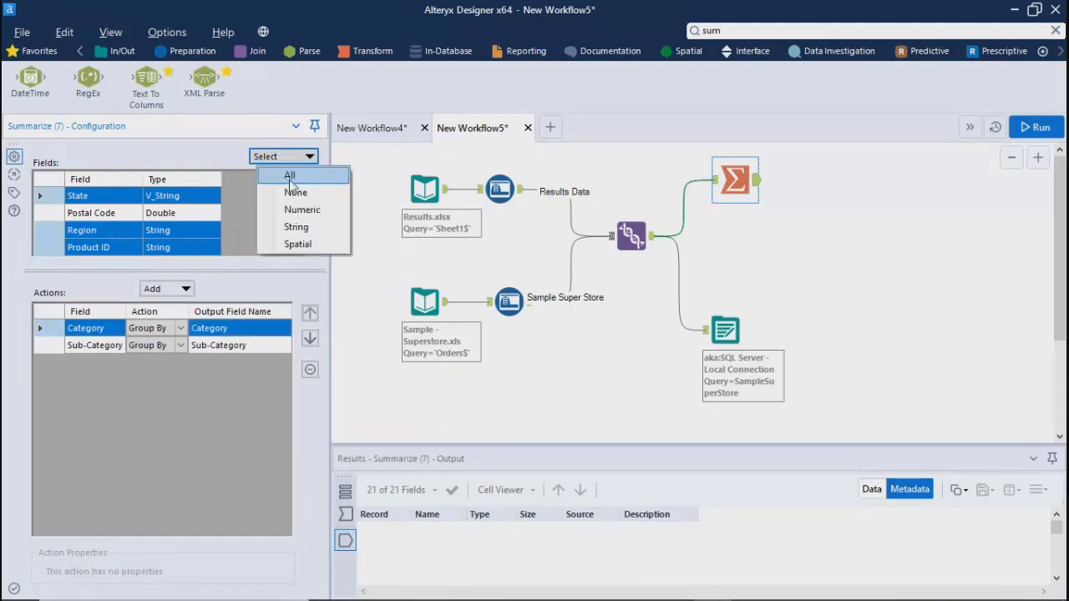
pyautogui.click(294, 192)
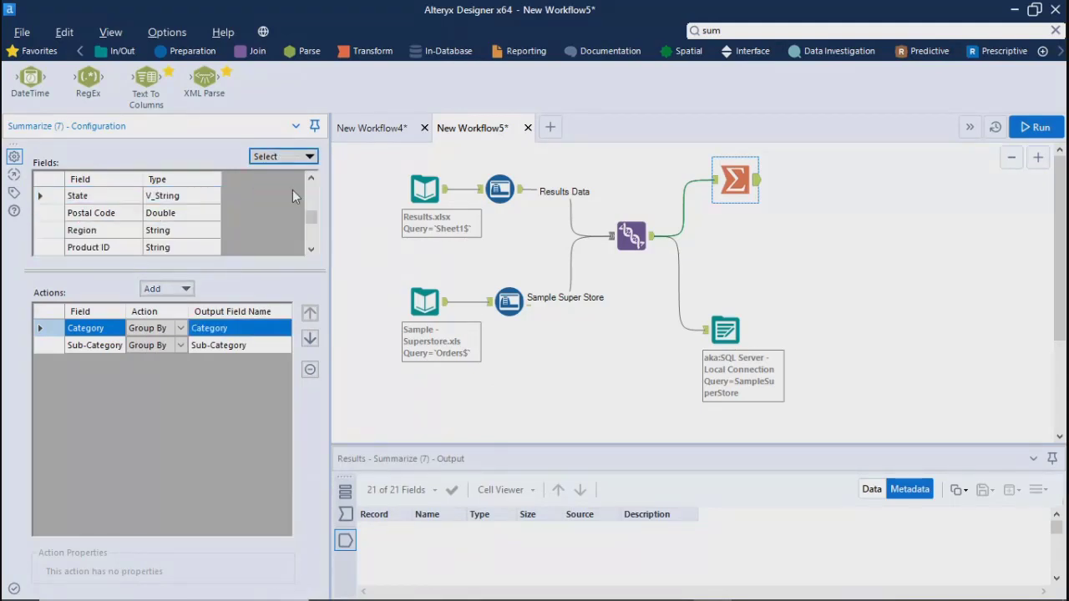
pyautogui.scroll(-3, 86, 213)
pyautogui.click(82, 197)
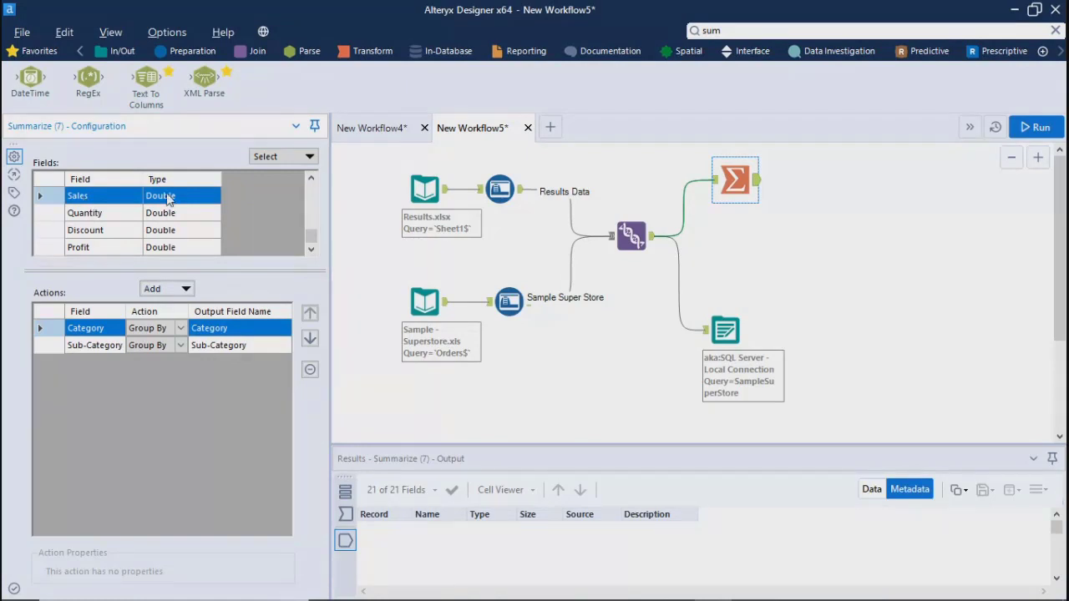
pyautogui.click(179, 293)
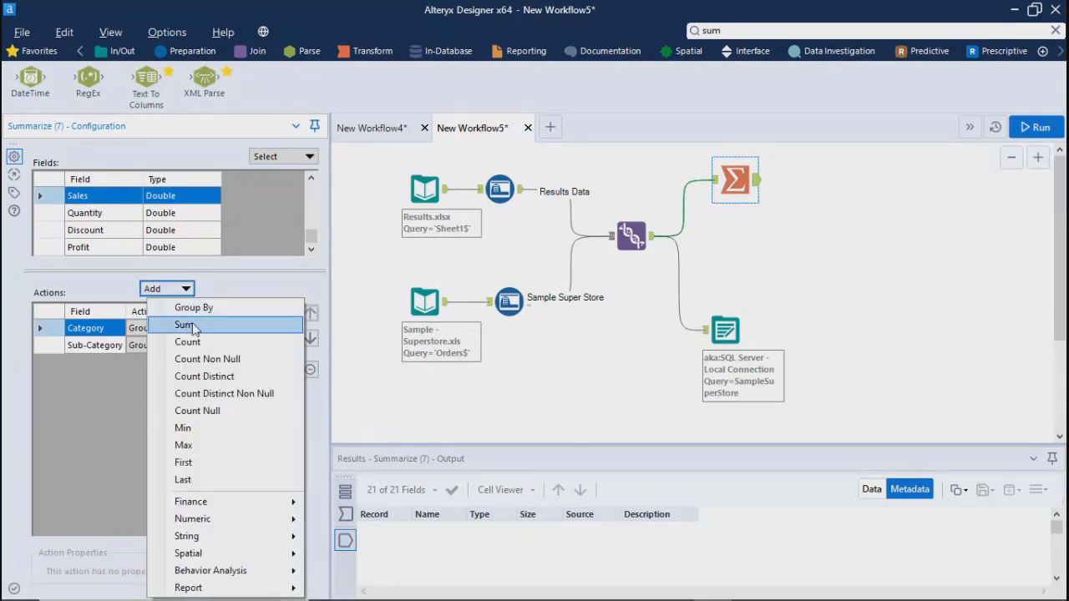
pyautogui.click(194, 327)
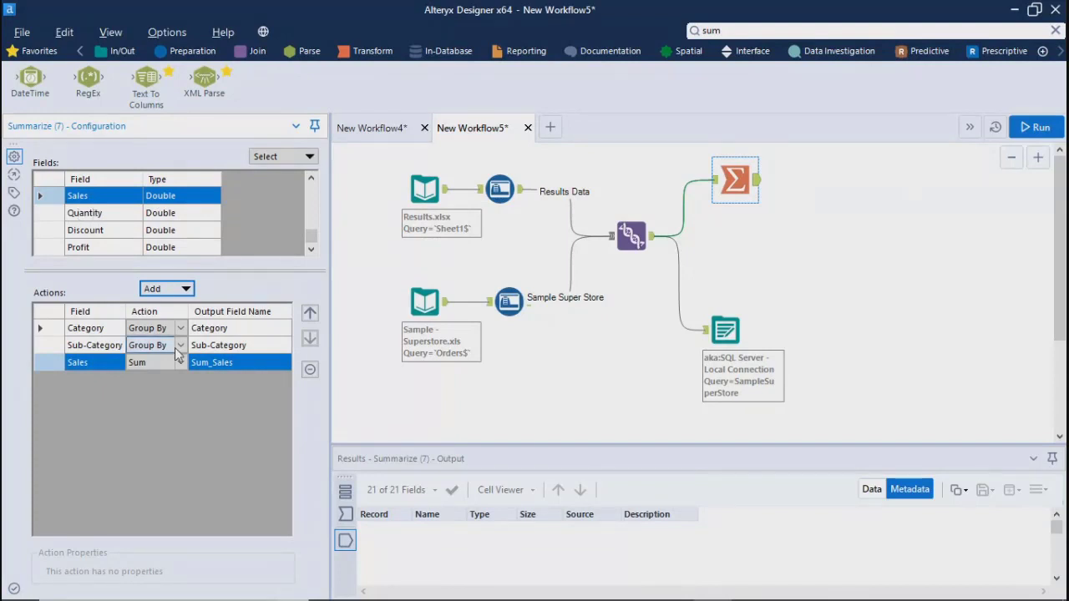
# Step: Add a Sum action for the Profit field in the Summarize tool
pyautogui.click(180, 293)
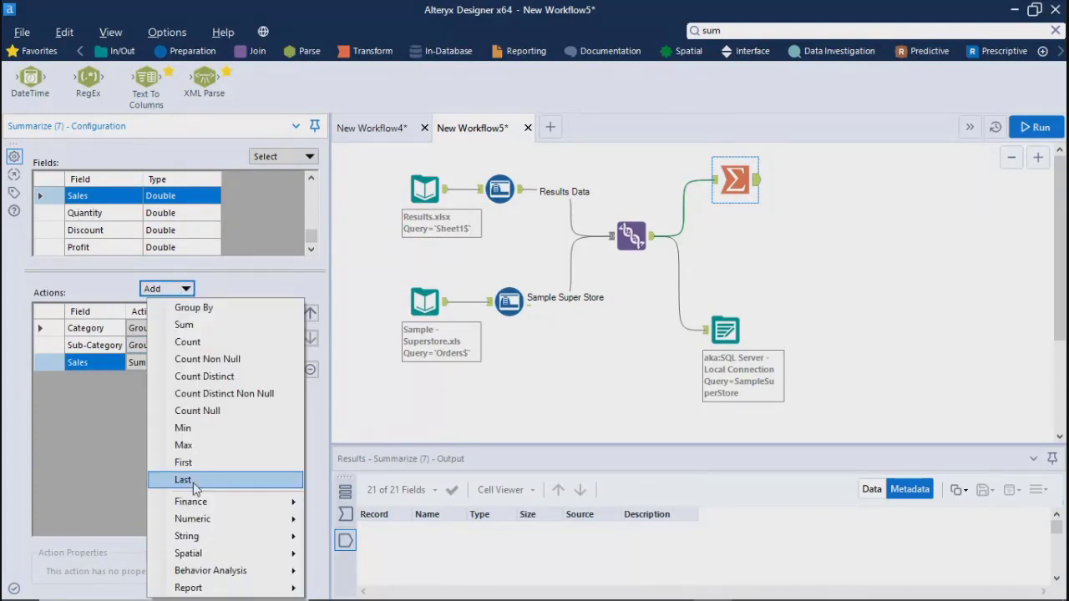
pyautogui.click(71, 460)
pyautogui.click(116, 248)
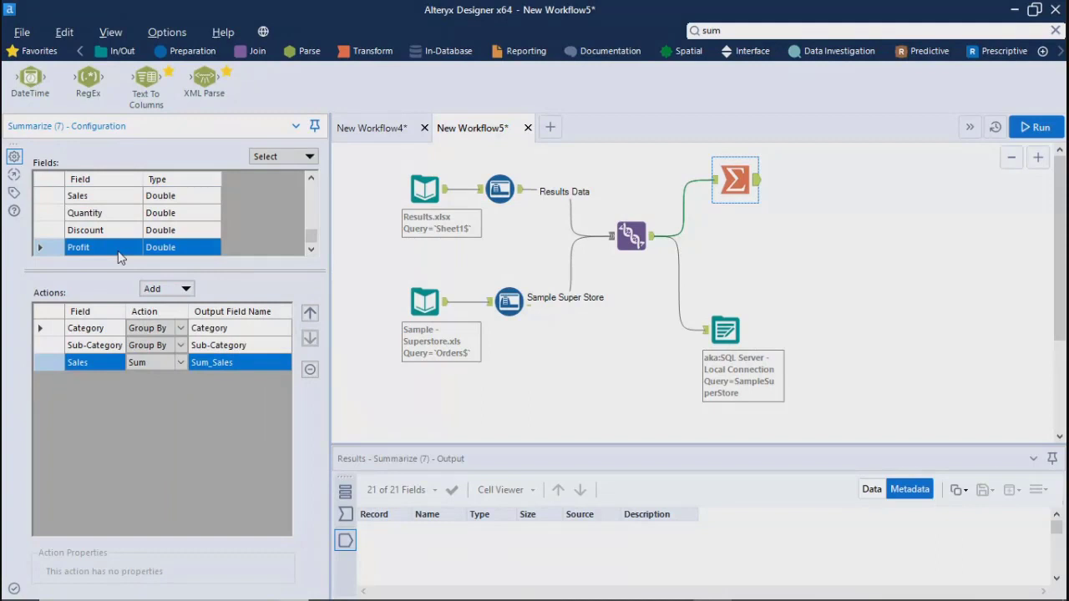
pyautogui.click(179, 291)
pyautogui.click(185, 325)
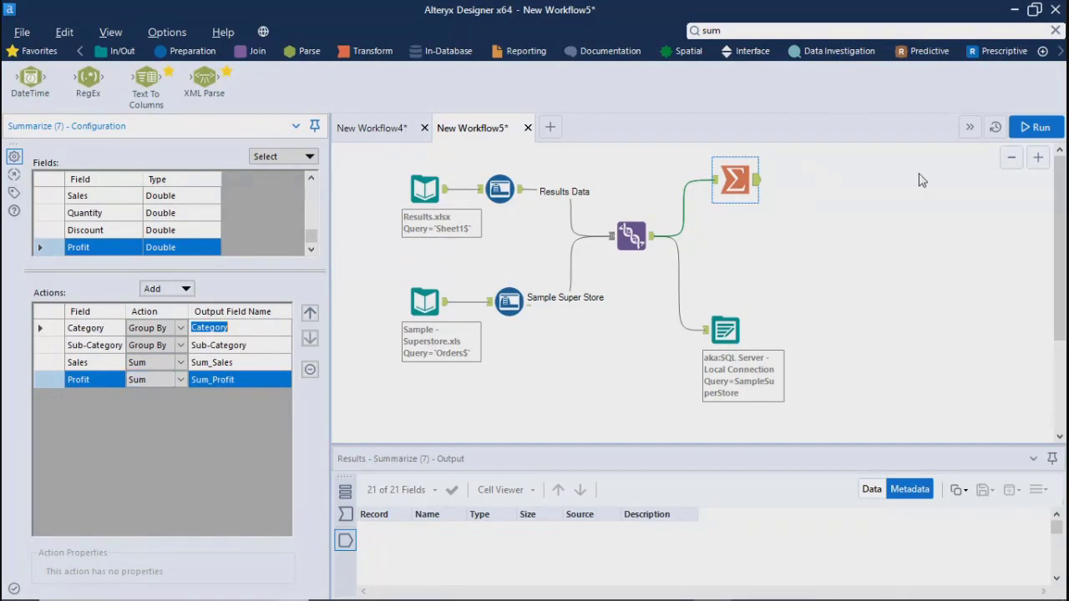
# Step: Run the workflow, dismiss the completion message and open the Summarize tool's output
pyautogui.click(1017, 136)
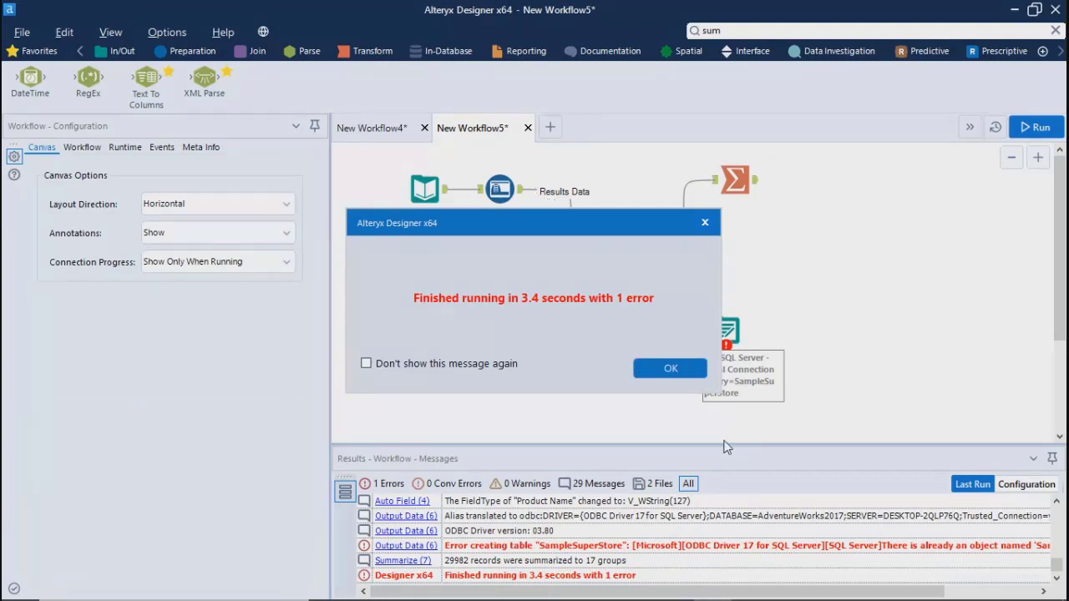
pyautogui.click(669, 368)
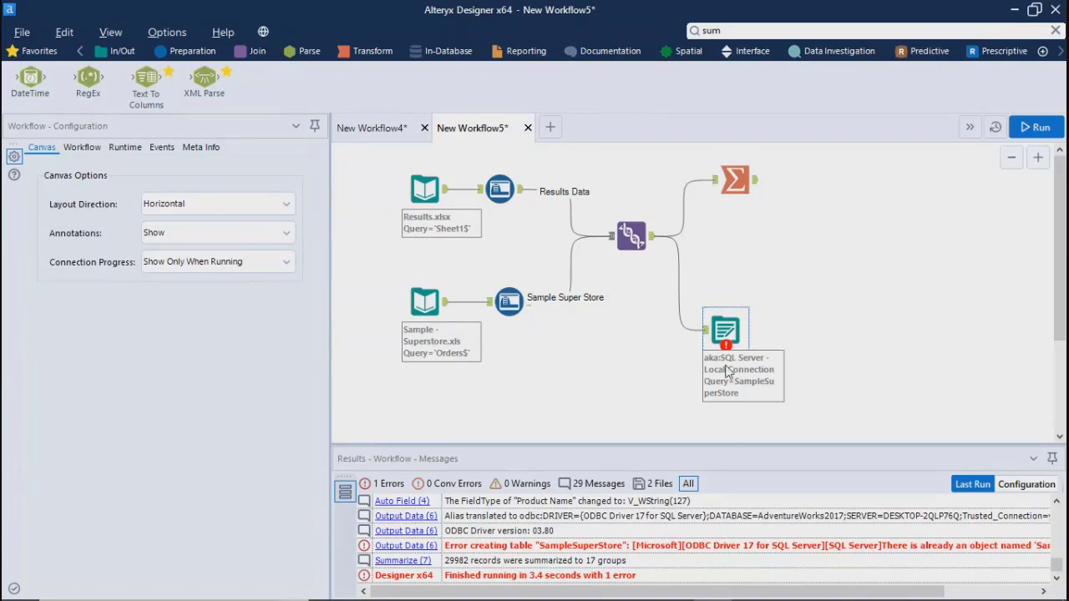
pyautogui.click(735, 179)
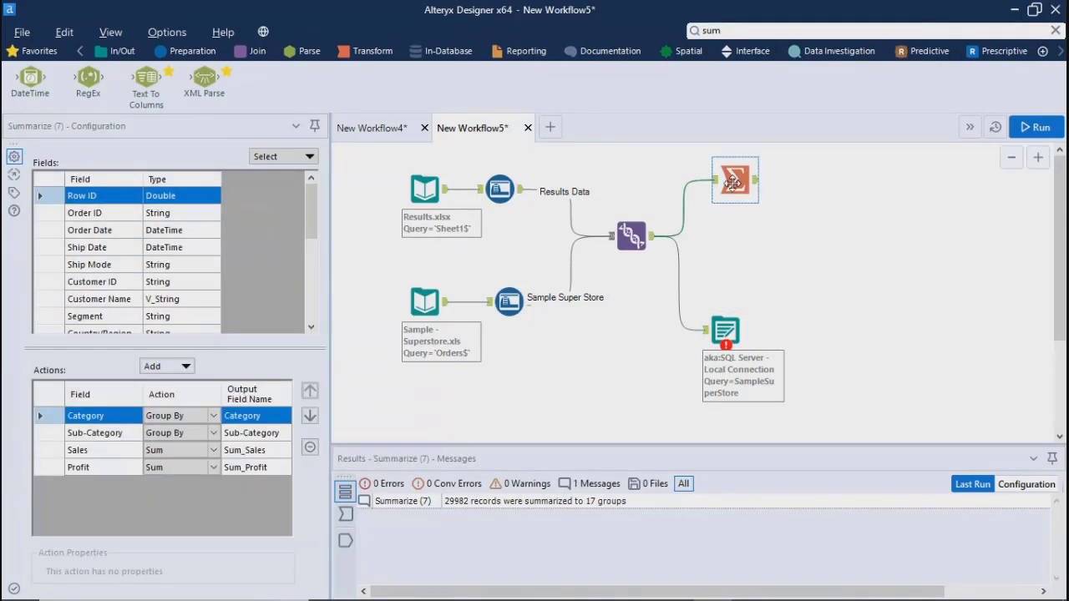
pyautogui.click(756, 180)
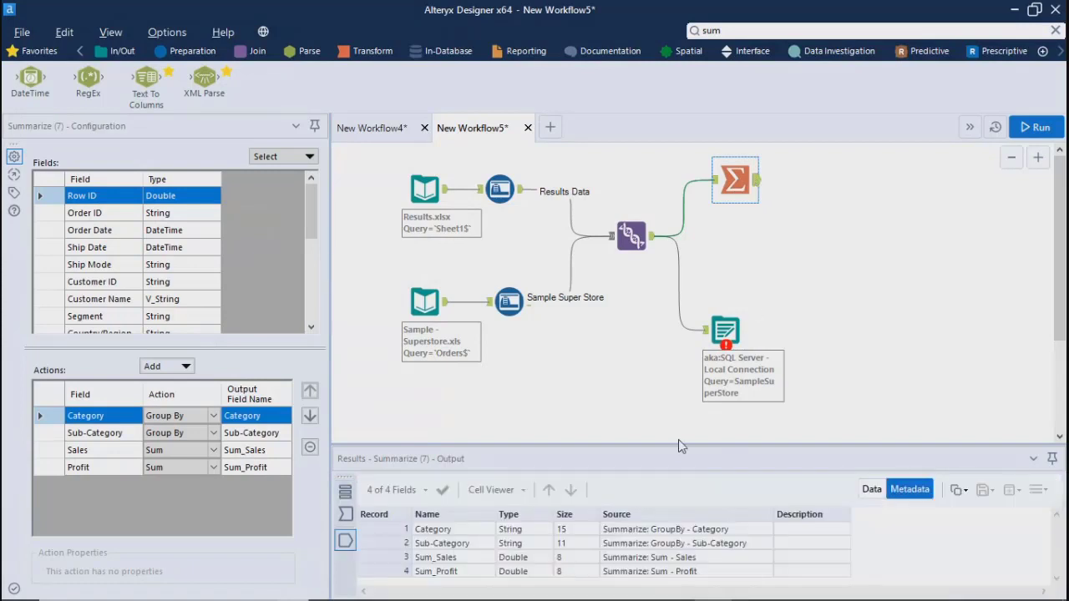
# Step: Enlarge the results pane and review the summarized sales and profit records by Category and Sub-Category
pyautogui.moveTo(641, 321); pyautogui.dragTo(640, 308)
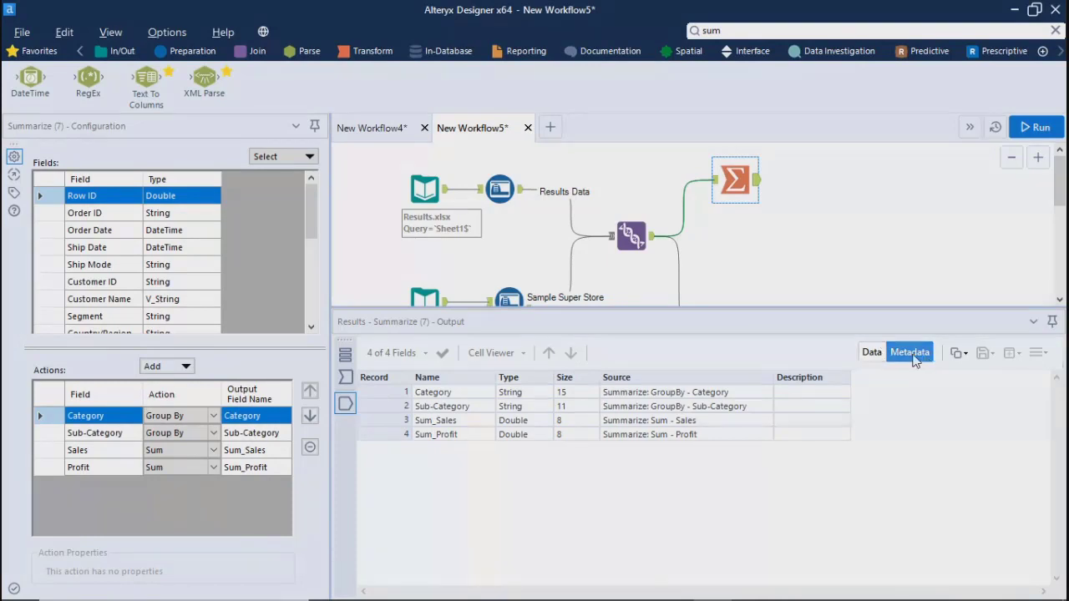
pyautogui.click(872, 352)
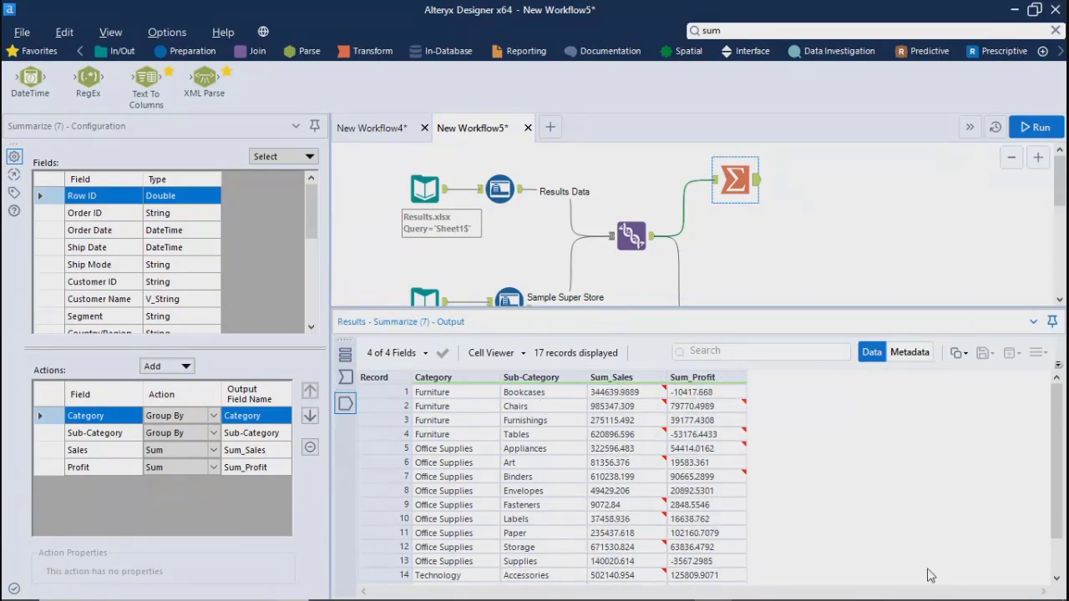
pyautogui.moveTo(1055, 452); pyautogui.dragTo(1064, 378)
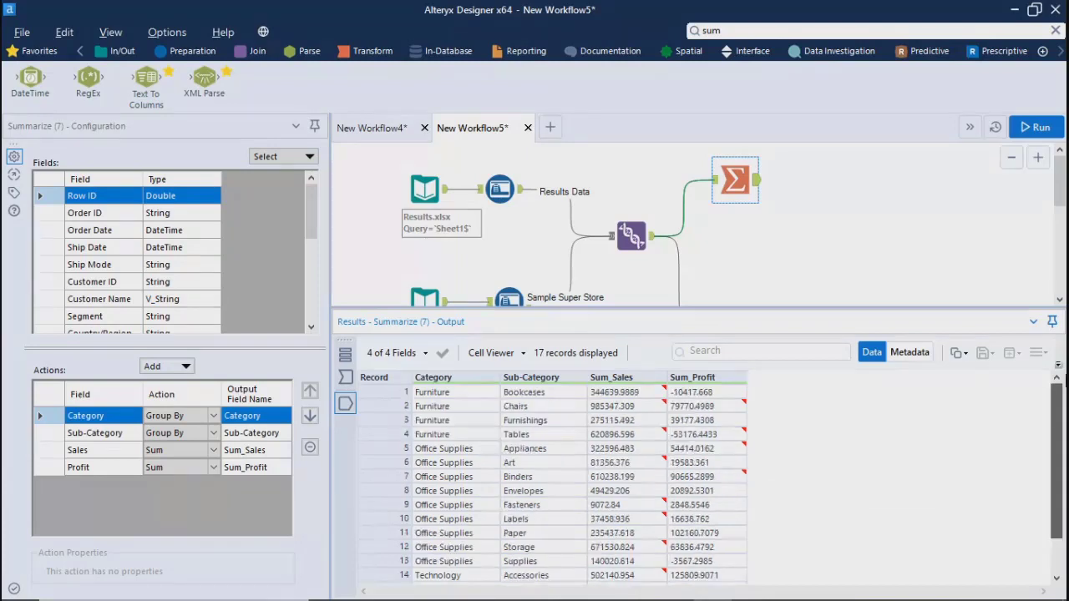
pyautogui.moveTo(1056, 434); pyautogui.dragTo(1057, 393)
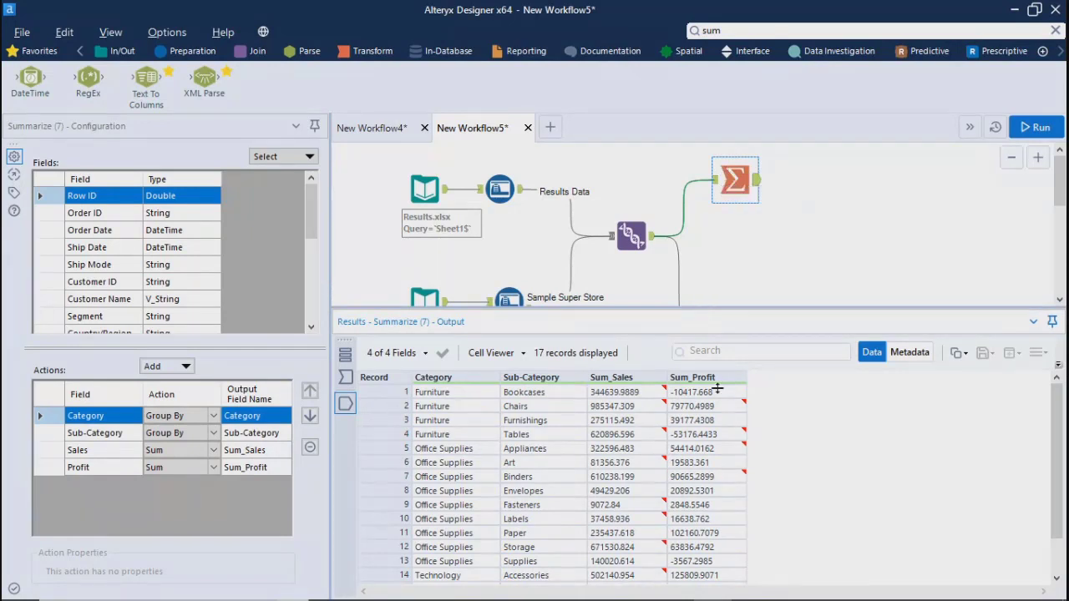
# Step: Shrink the results pane and move the SQL Server Output Data tool slightly higher on the canvas
pyautogui.moveTo(718, 389); pyautogui.dragTo(718, 423)
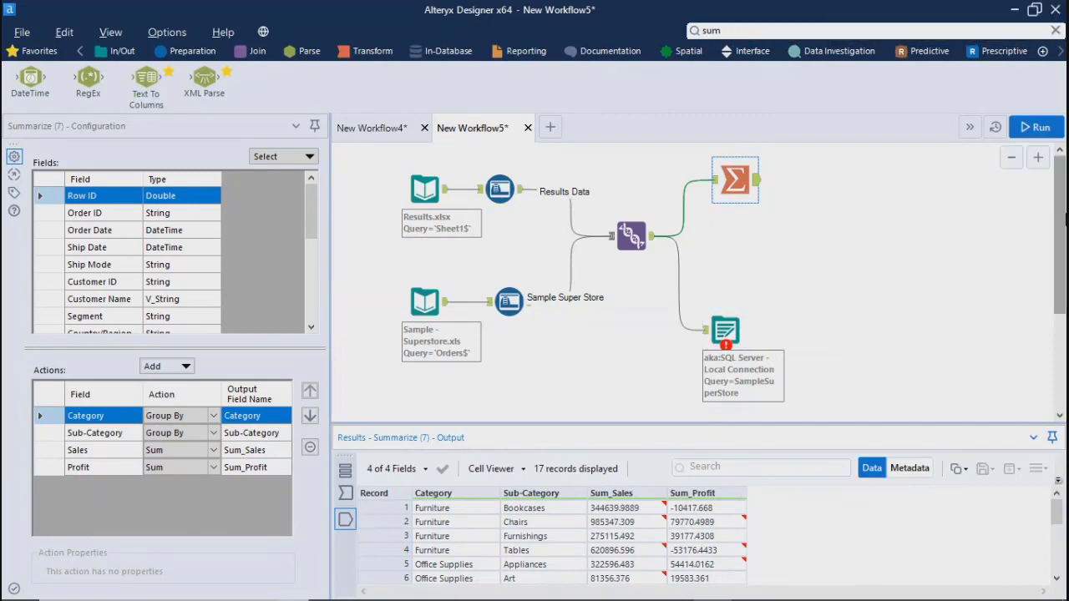
pyautogui.moveTo(1058, 217)
pyautogui.mouseDown()
pyautogui.moveTo(1061, 243)
pyautogui.moveTo(1066, 209)
pyautogui.mouseUp()
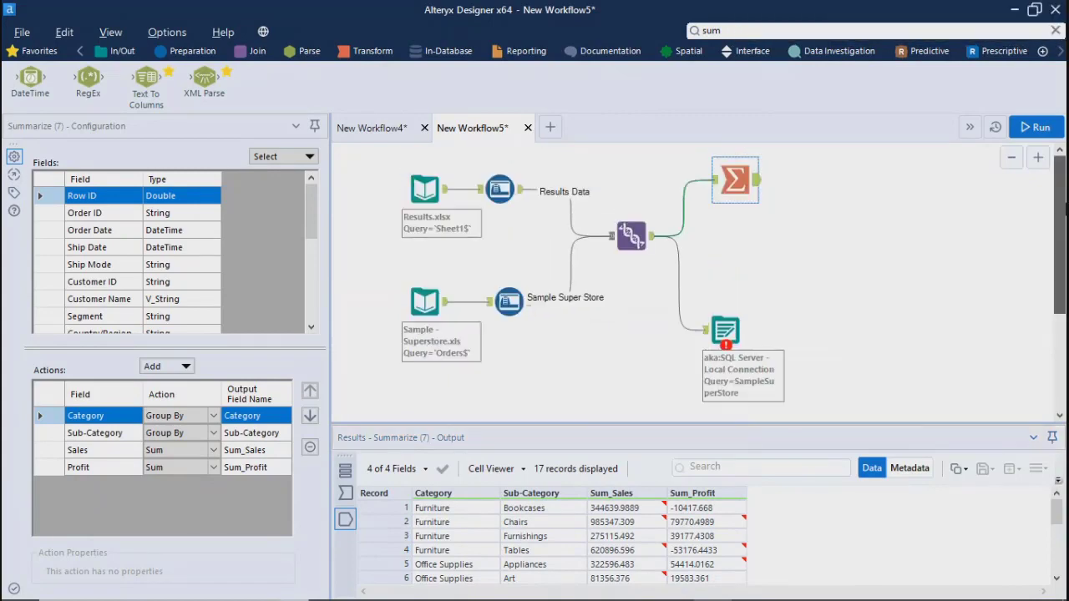
pyautogui.moveTo(733, 341); pyautogui.dragTo(761, 302)
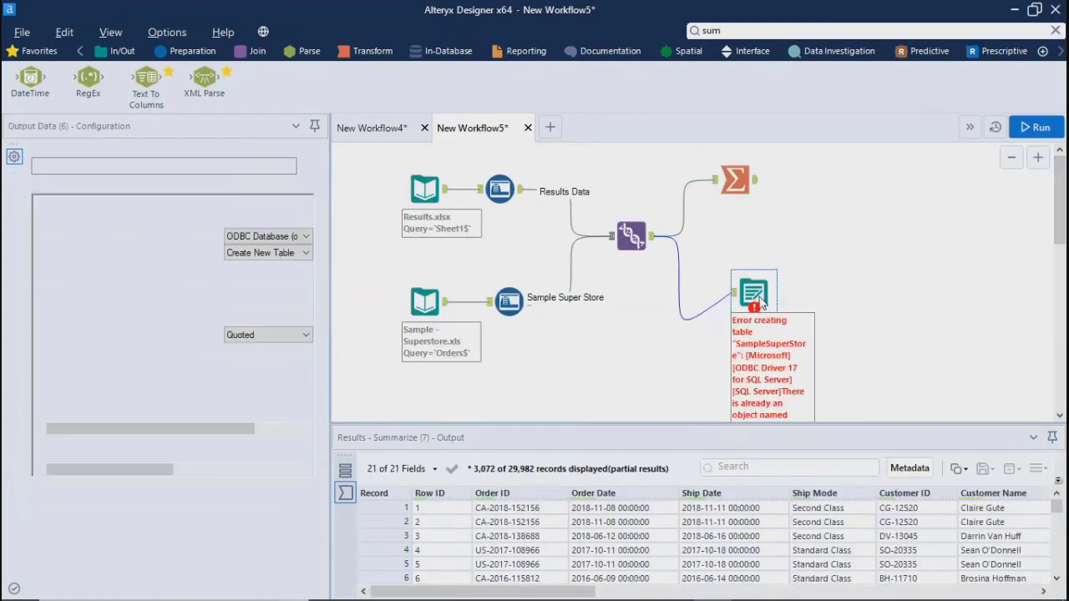
pyautogui.click(877, 272)
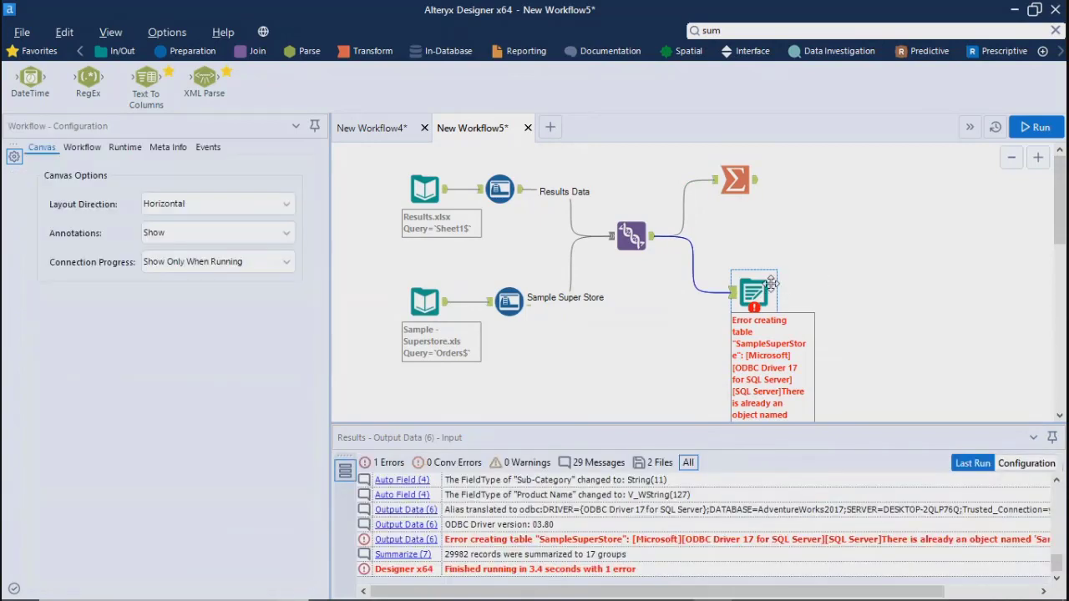
pyautogui.click(755, 291)
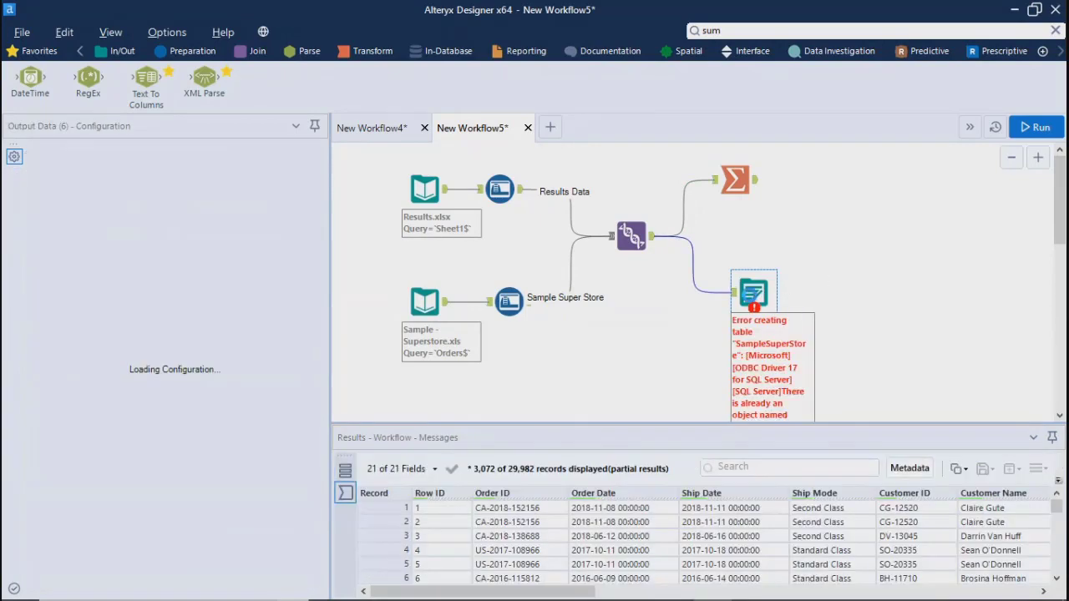
pyautogui.click(907, 292)
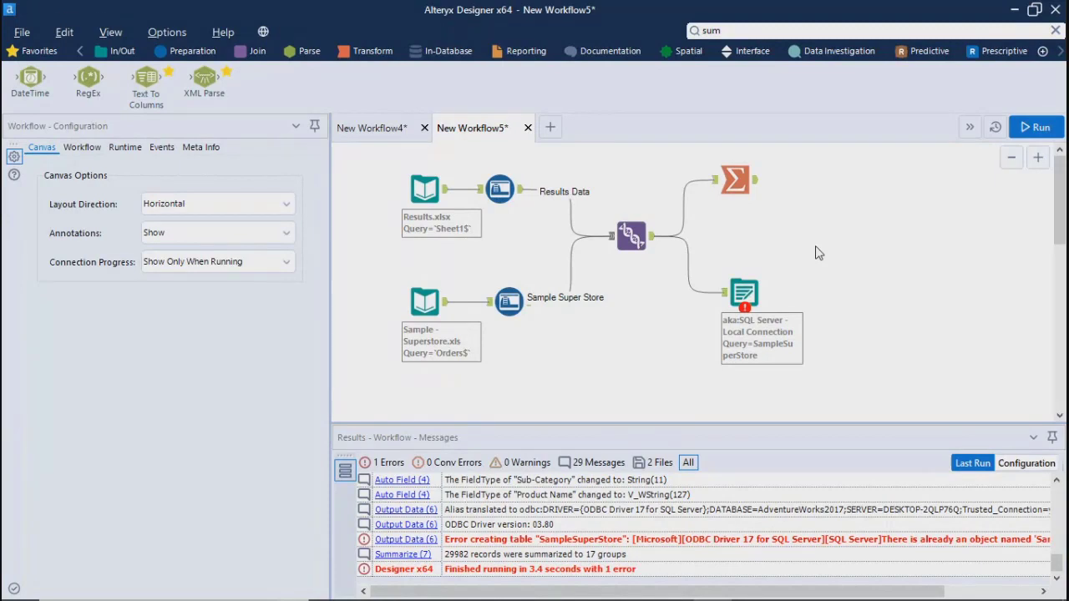
# Step: Examine the full Output Data error message in the workflow results
pyautogui.moveTo(742, 289)
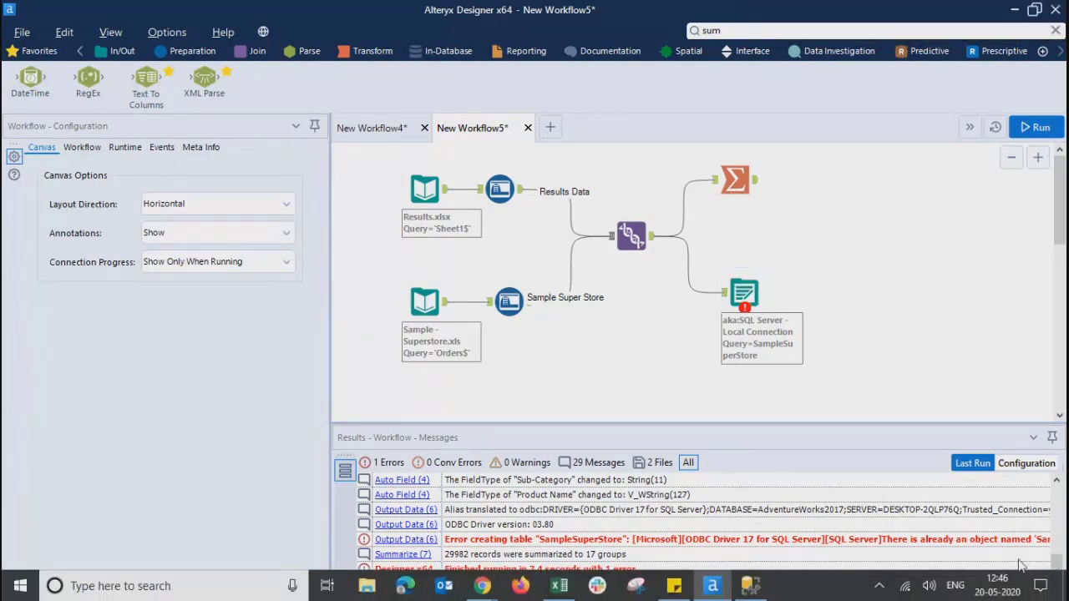
pyautogui.moveTo(865, 591); pyautogui.dragTo(958, 591)
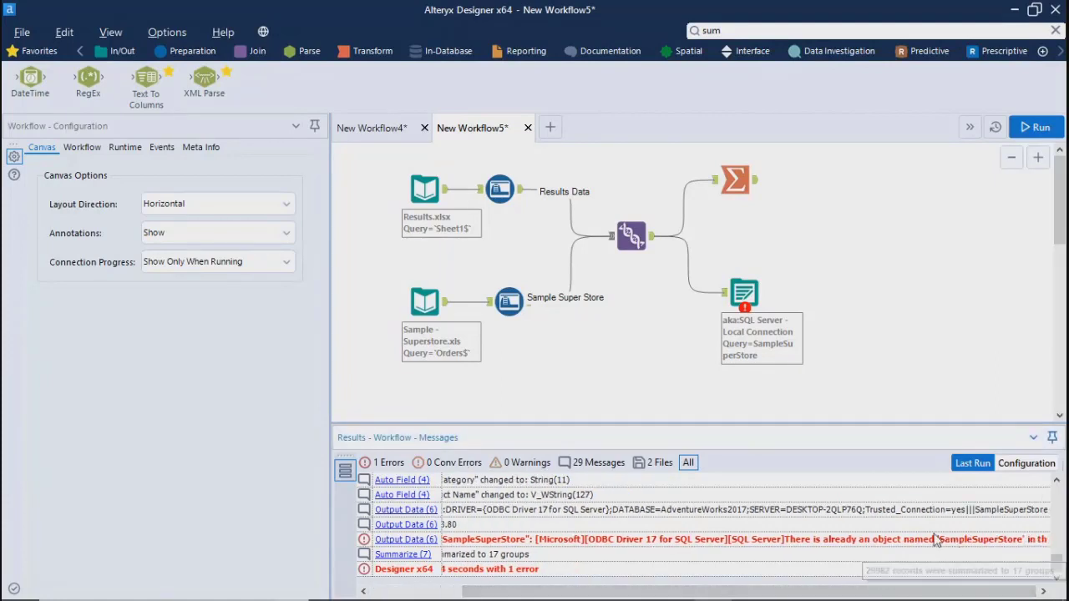
pyautogui.moveTo(972, 549)
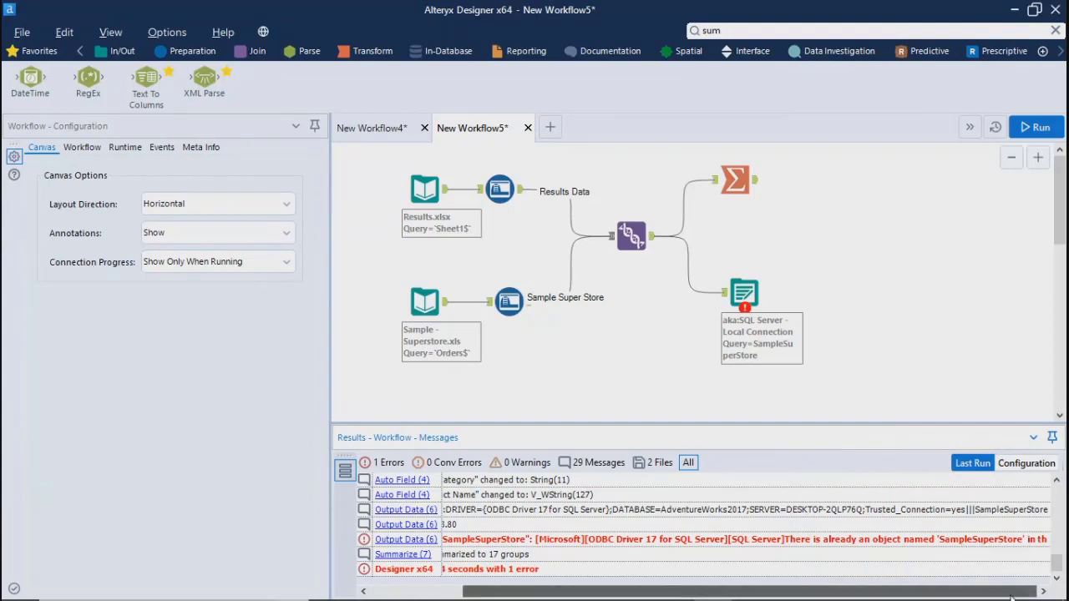
pyautogui.click(791, 539)
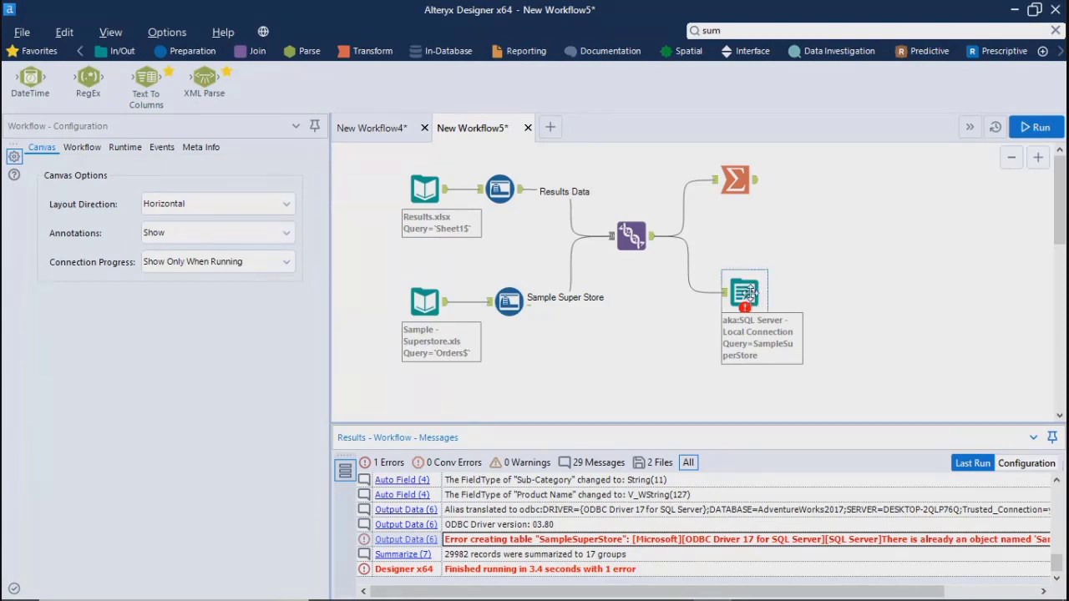
# Step: Widen the configuration pane and set the SQL Server Output Data tool's Output Options to Append Existing
pyautogui.click(748, 292)
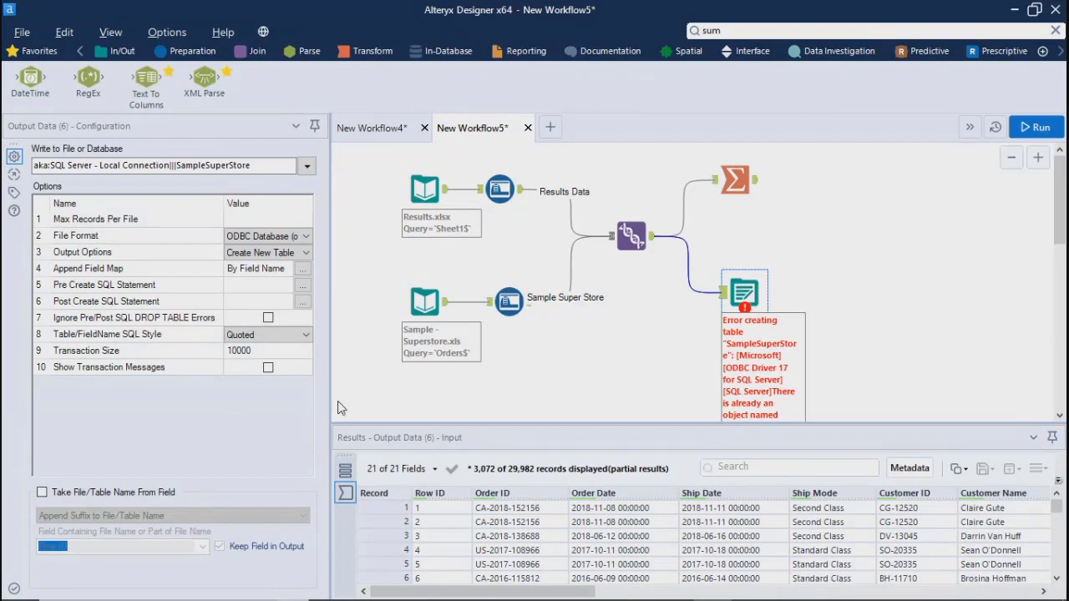
pyautogui.moveTo(330, 403); pyautogui.dragTo(432, 414)
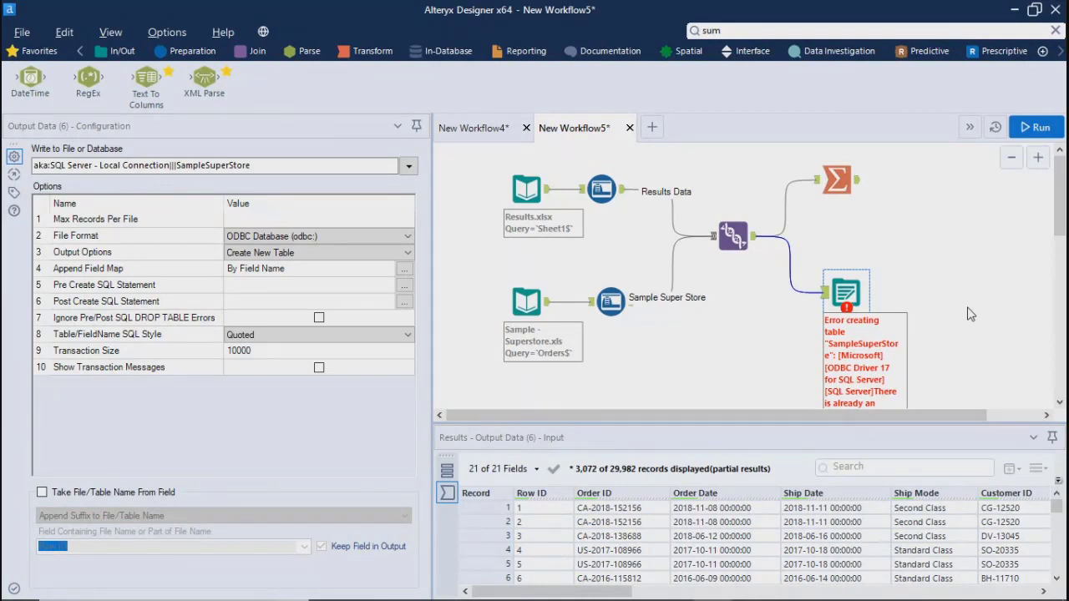
pyautogui.click(326, 252)
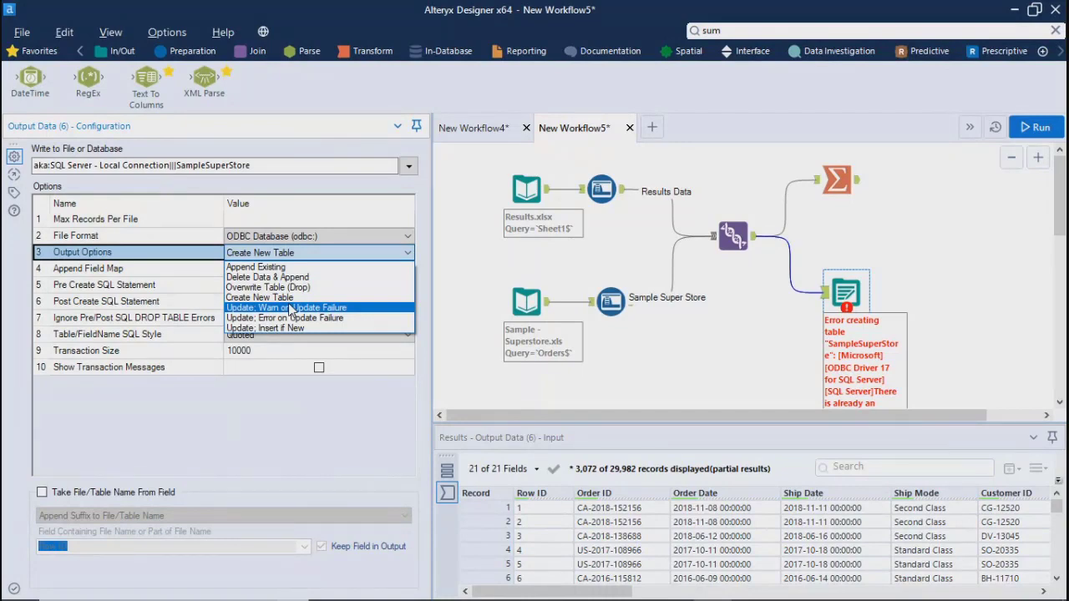
pyautogui.click(279, 267)
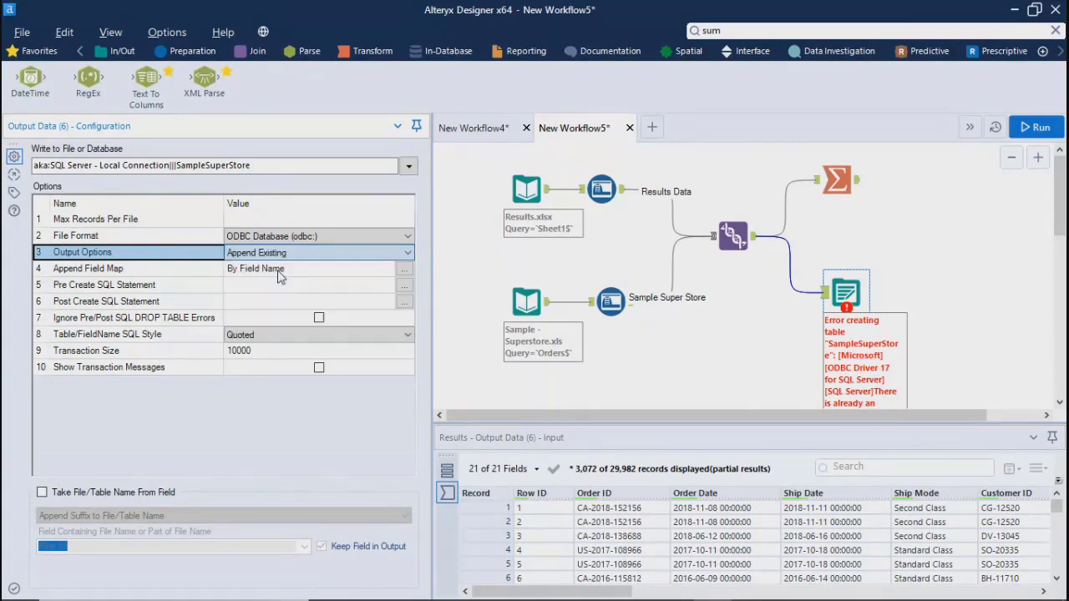
# Step: Run the workflow, dismiss the completion message and review the records passed to the Output Data tool
pyautogui.click(1035, 127)
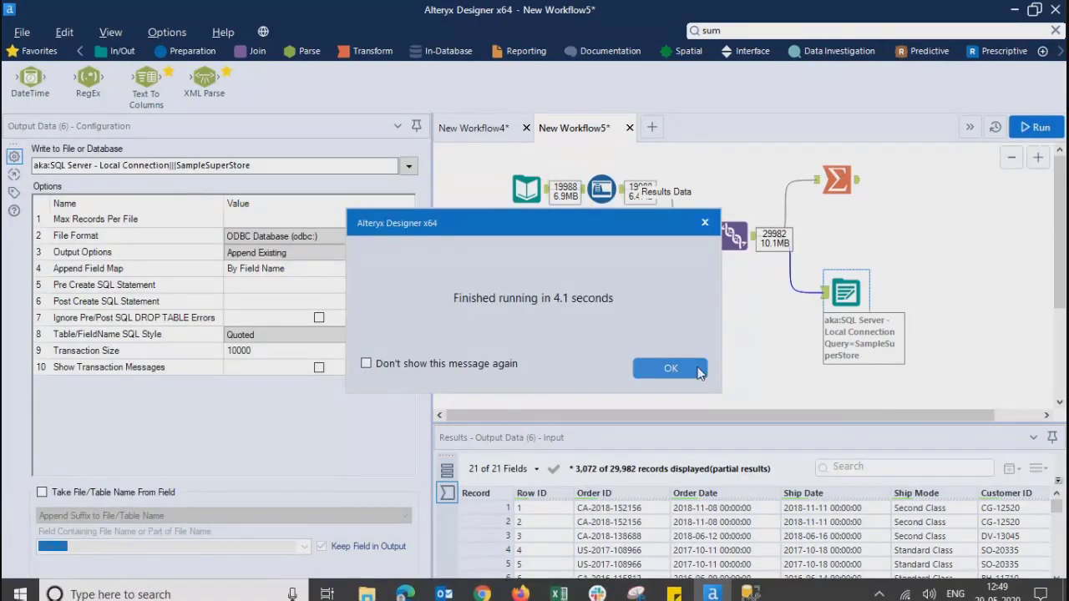
pyautogui.click(672, 367)
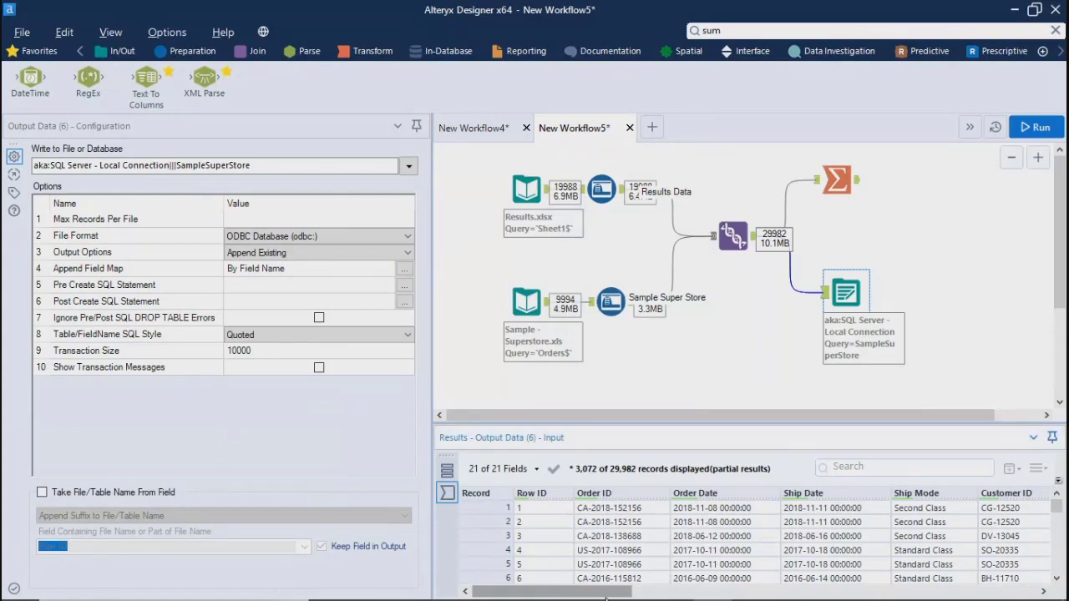
pyautogui.moveTo(607, 598); pyautogui.dragTo(1013, 598)
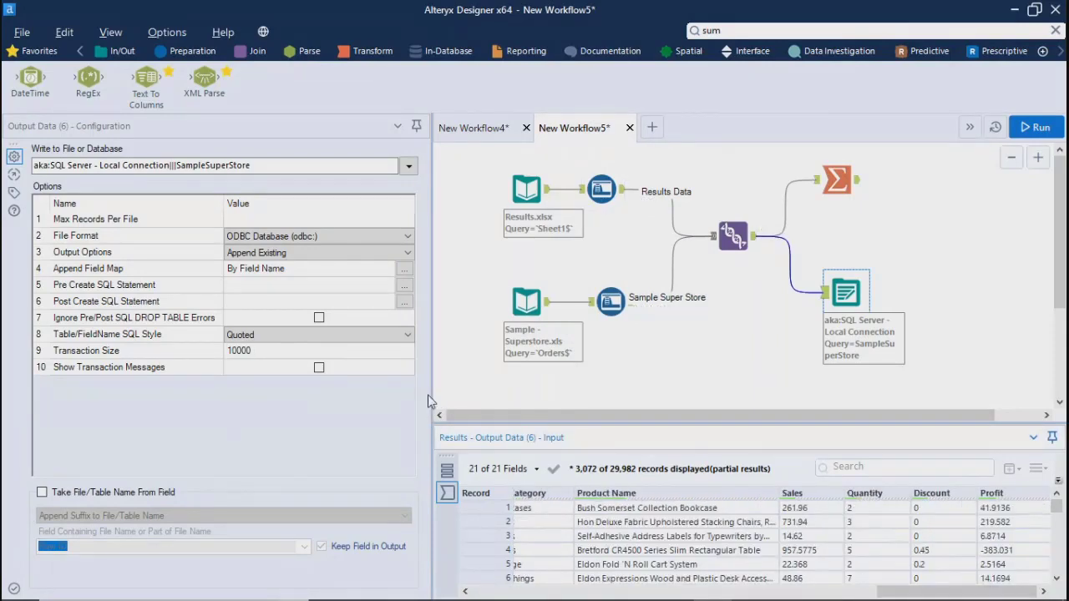
pyautogui.moveTo(432, 399); pyautogui.dragTo(277, 411)
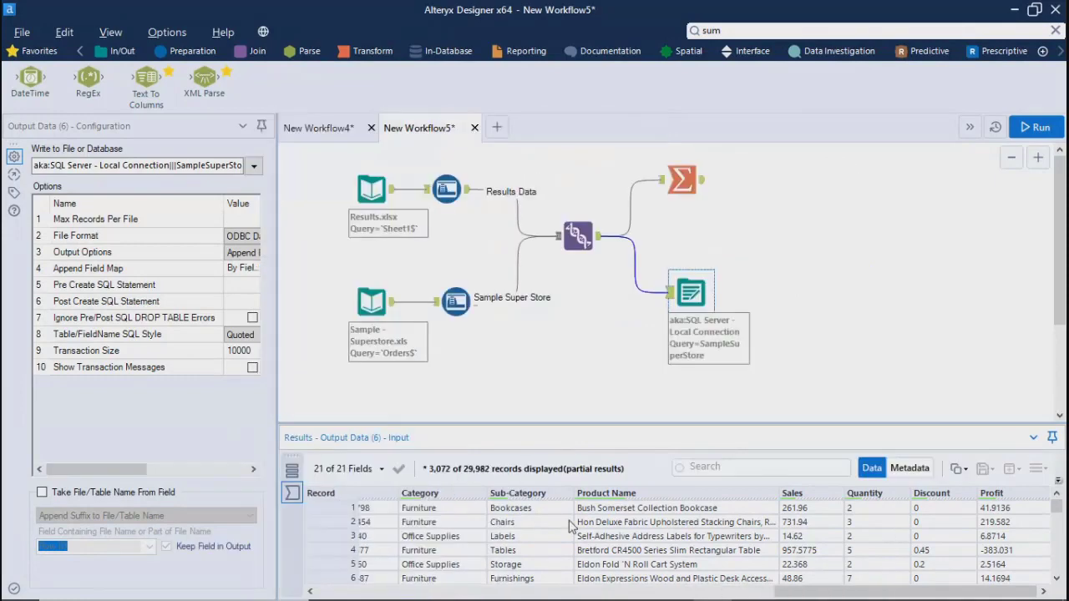
pyautogui.scroll(-20, 668, 539)
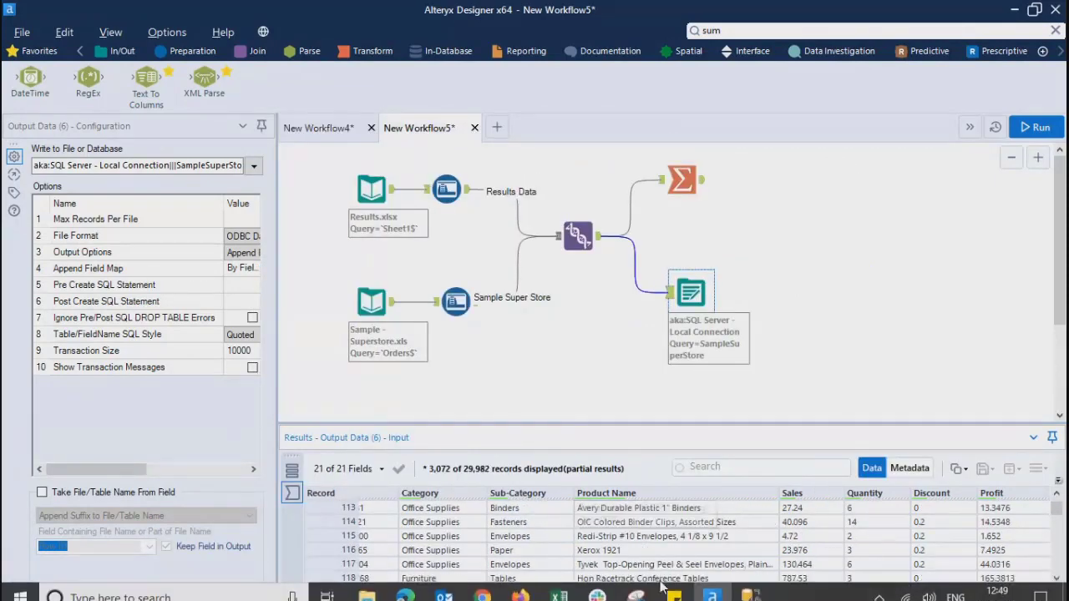
# Step: Switch to SQL Server Management Studio, rerun the SampleSuperStore query to check its row count, and return to Alteryx Designer
pyautogui.click(749, 587)
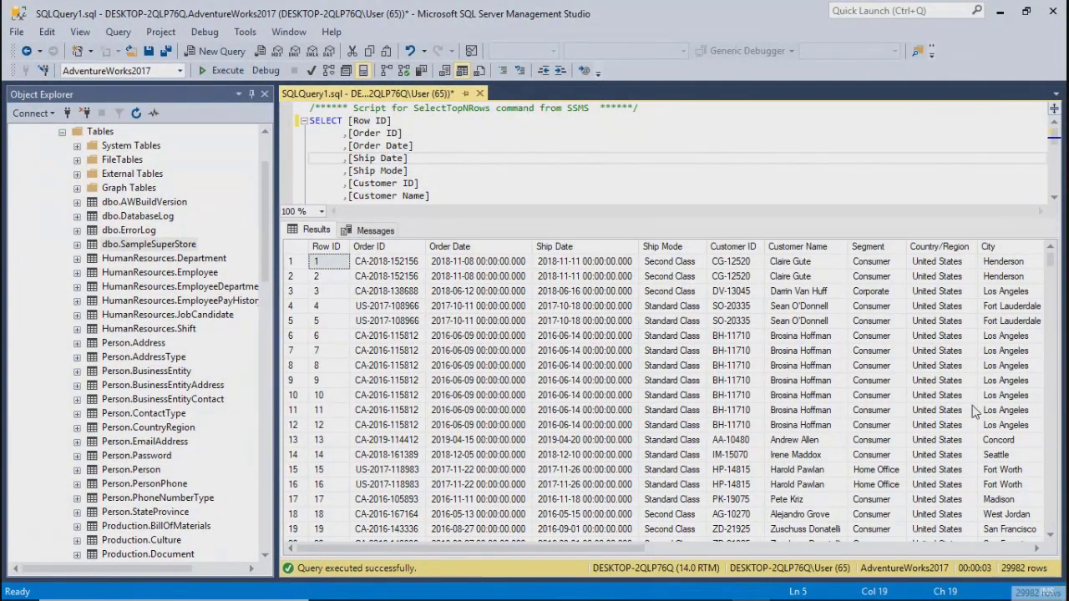
pyautogui.click(226, 71)
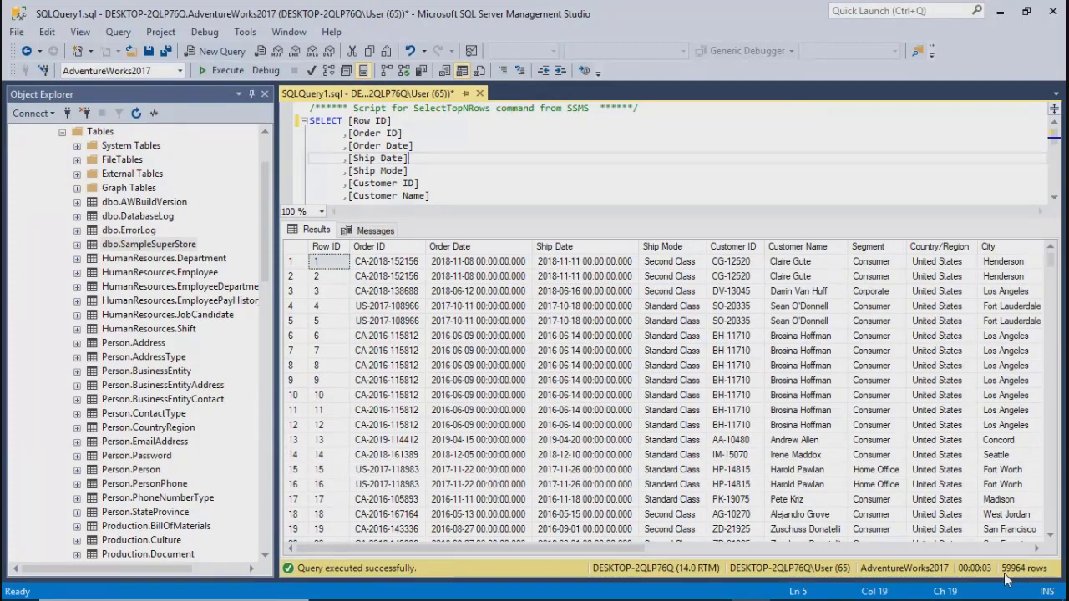
pyautogui.click(1000, 11)
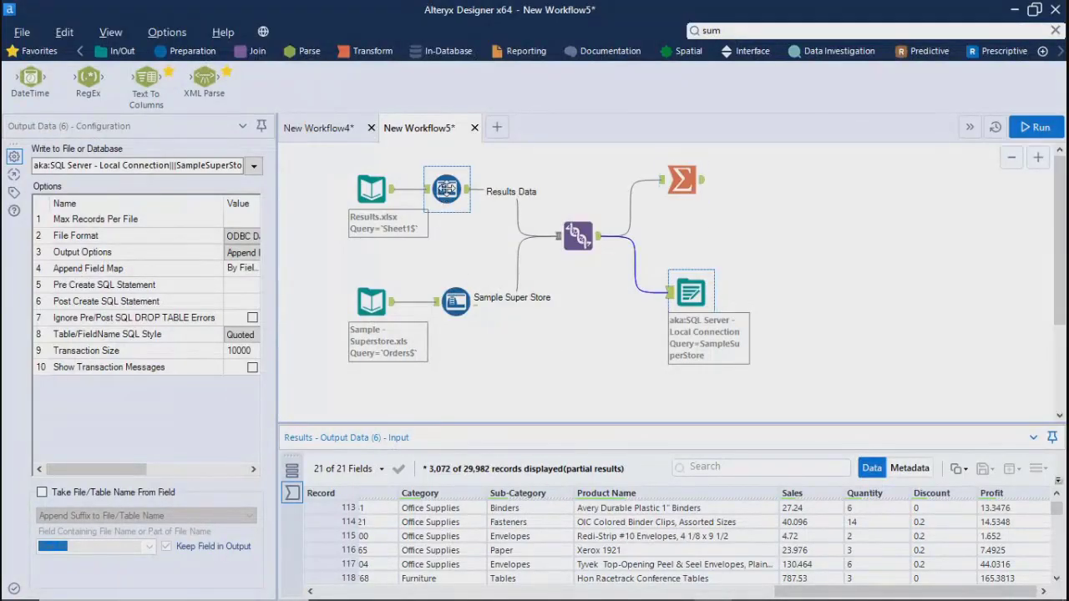
pyautogui.click(322, 127)
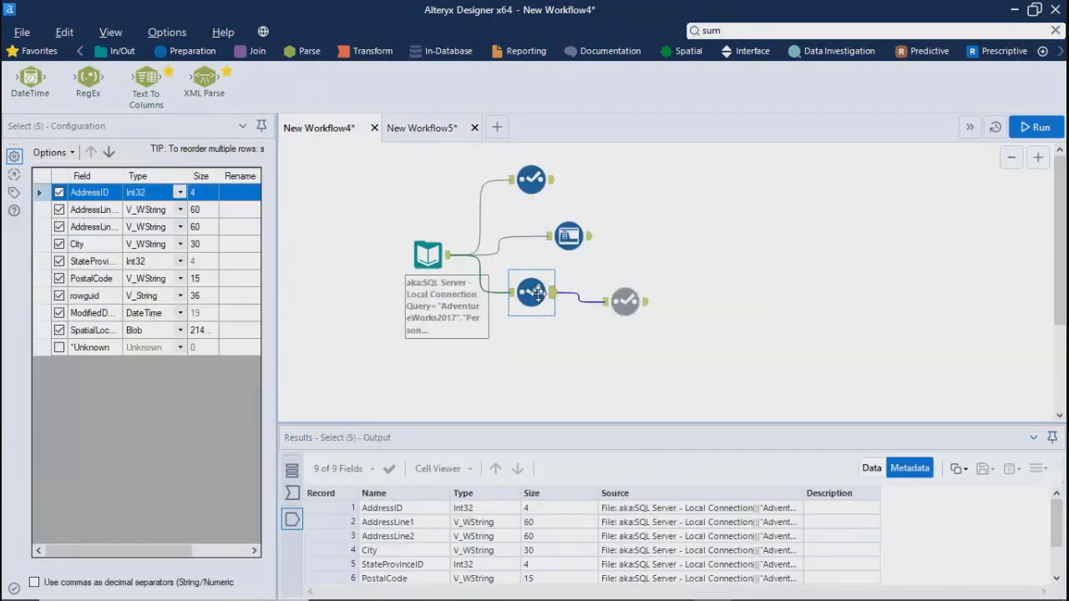
pyautogui.click(425, 134)
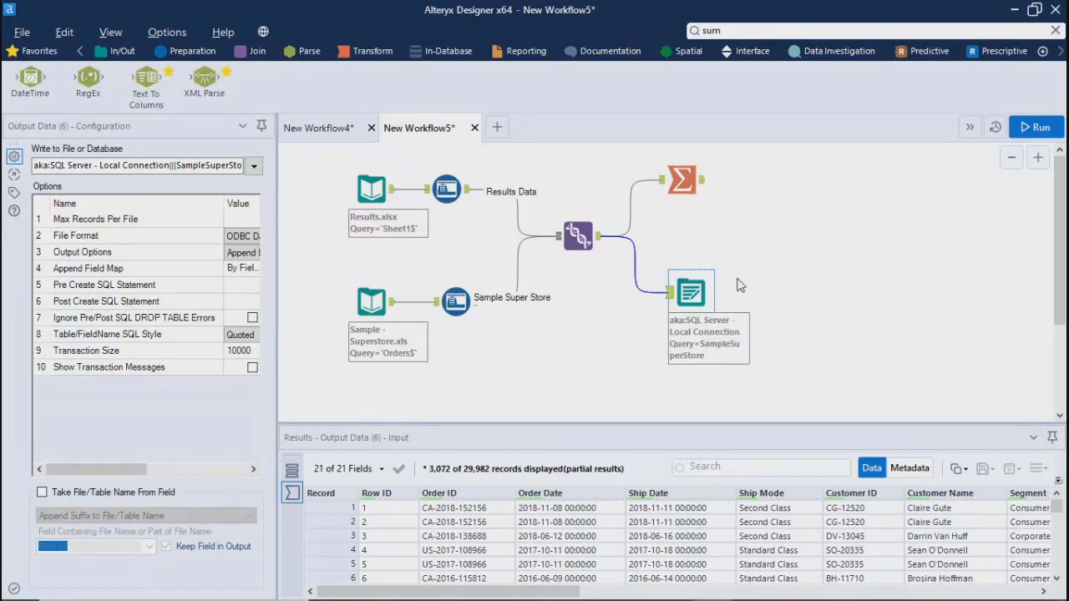
pyautogui.click(795, 267)
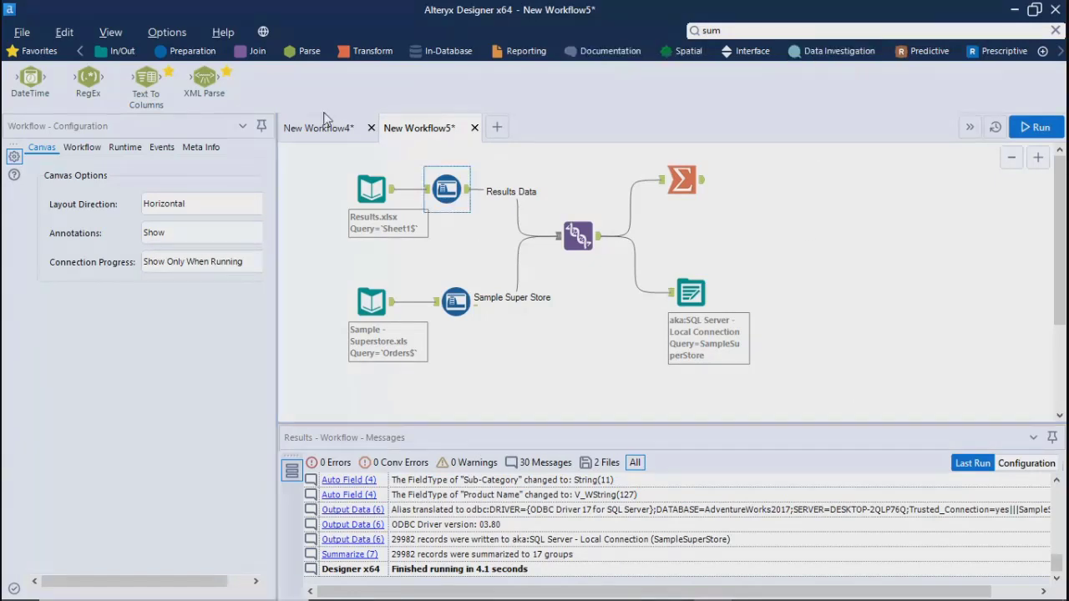
# Step: In New Workflow4, switch the Dynamic Select tool to Select via a Formula and activate its empty expression box
pyautogui.click(289, 127)
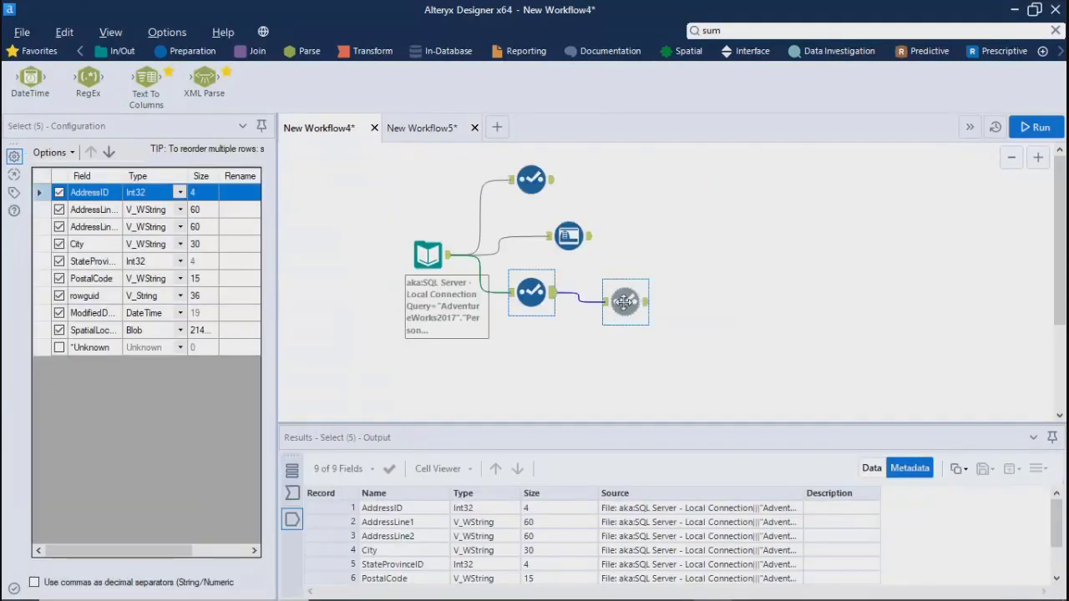
pyautogui.click(625, 302)
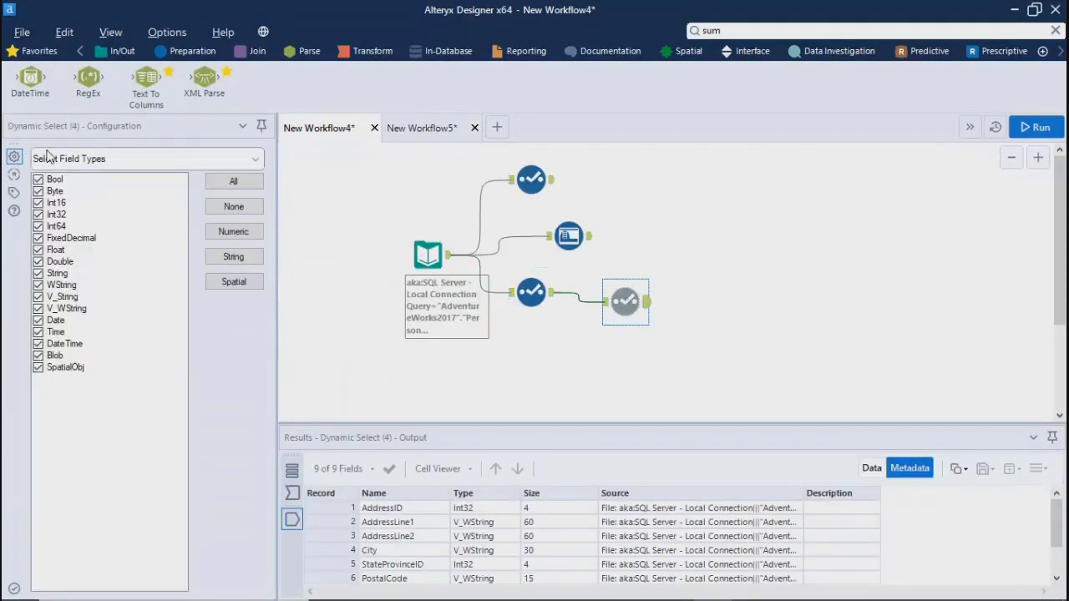
pyautogui.click(233, 239)
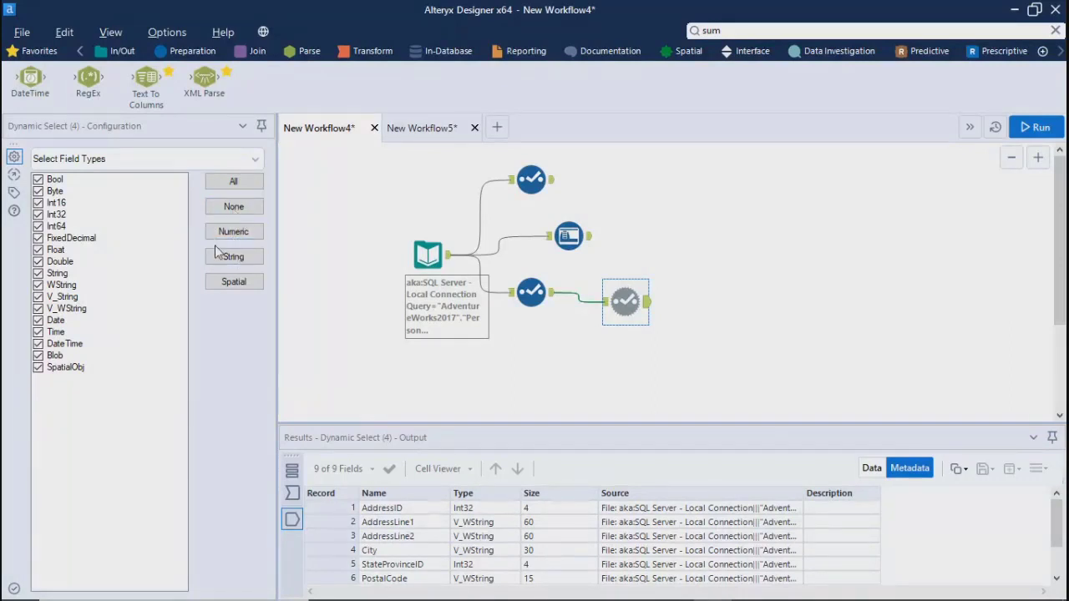
pyautogui.click(111, 161)
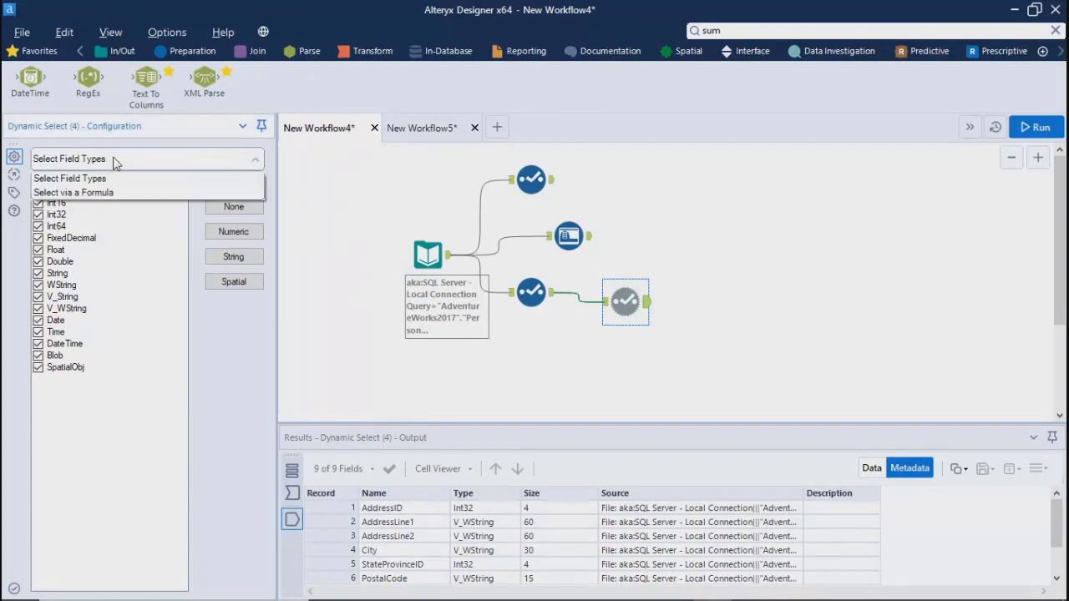
pyautogui.click(70, 193)
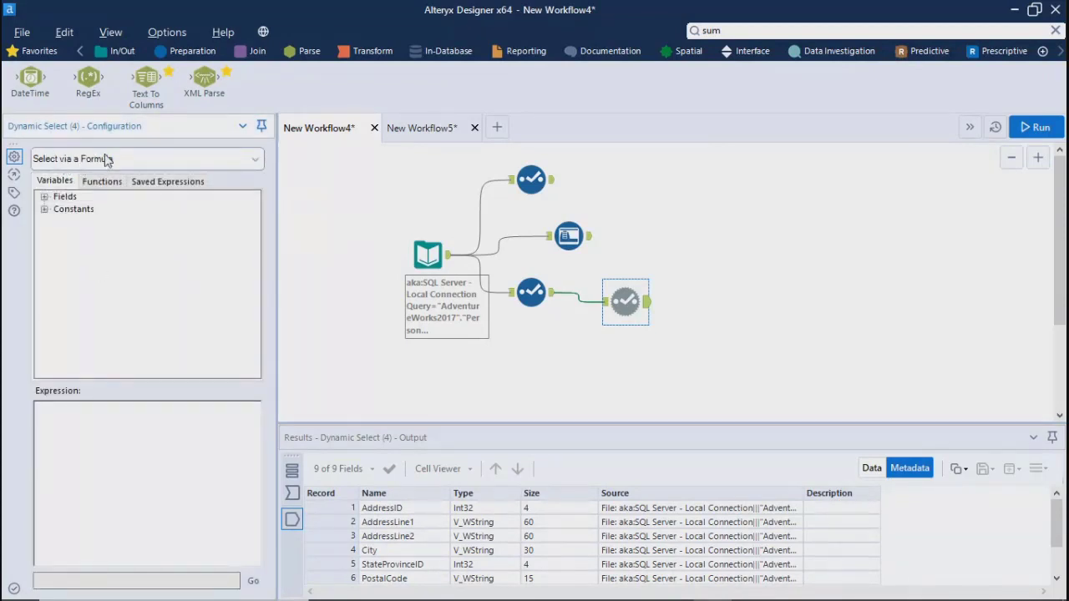
pyautogui.click(97, 422)
pyautogui.click(625, 301)
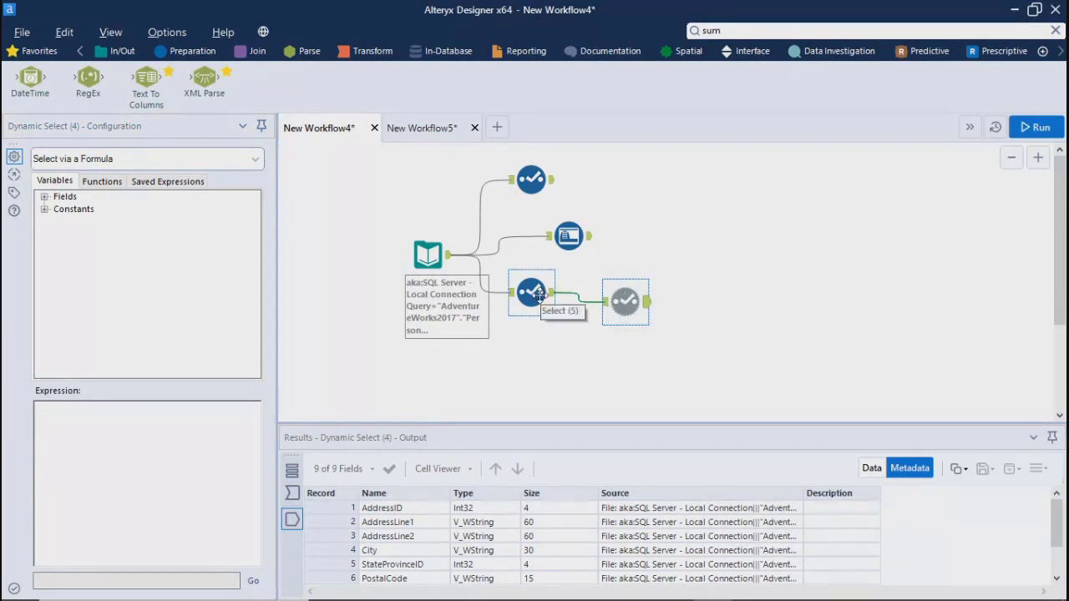
pyautogui.click(130, 423)
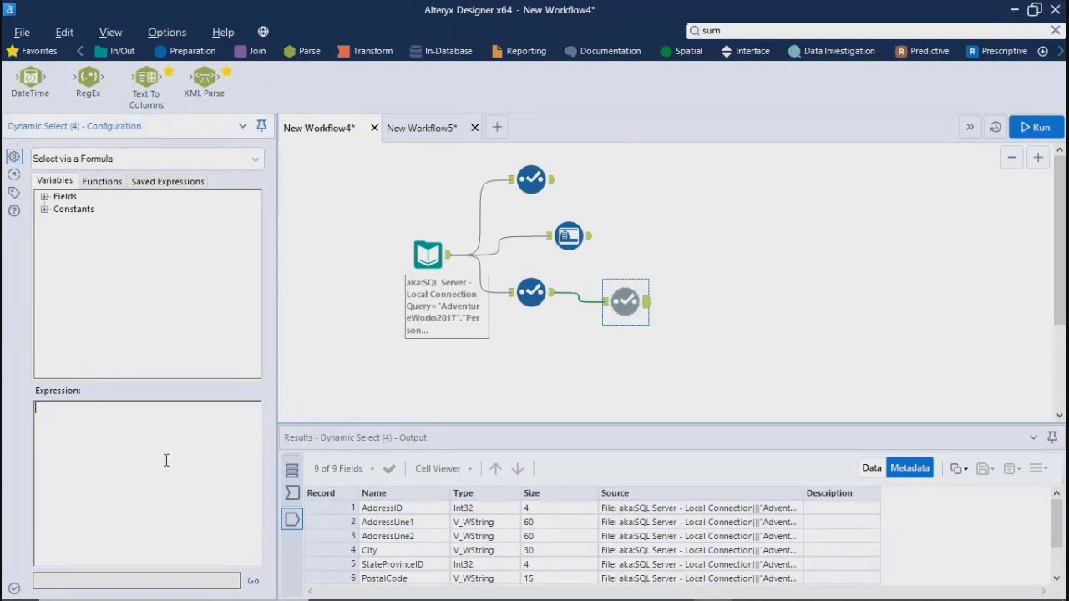
# Step: Inspect the connection into Dynamic Select and the configurations of the Select, Dynamic Select and Auto Field tools
pyautogui.click(558, 300)
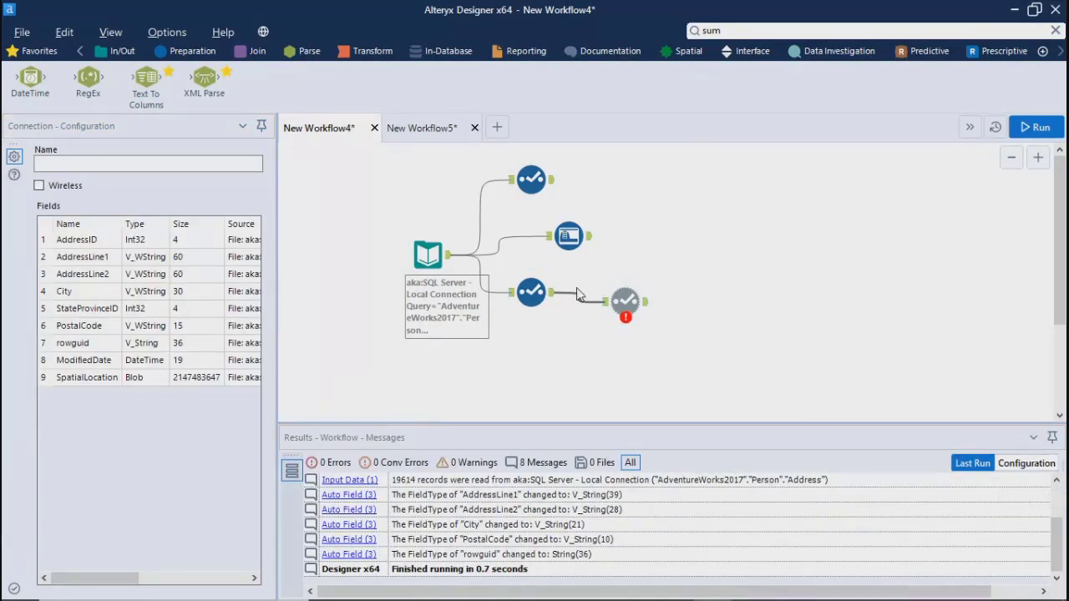
pyautogui.click(554, 298)
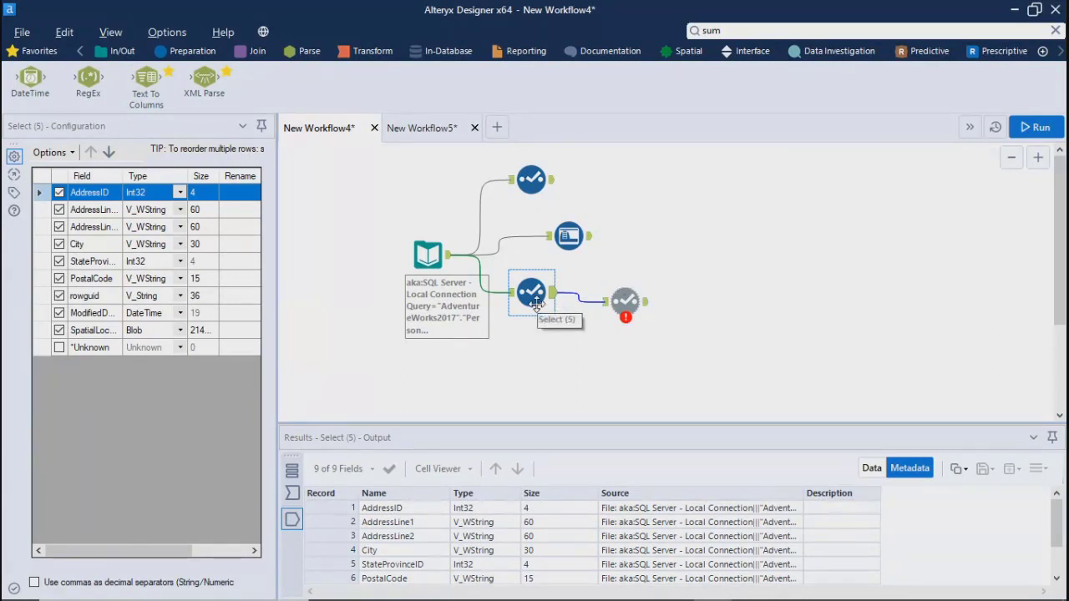
pyautogui.click(626, 300)
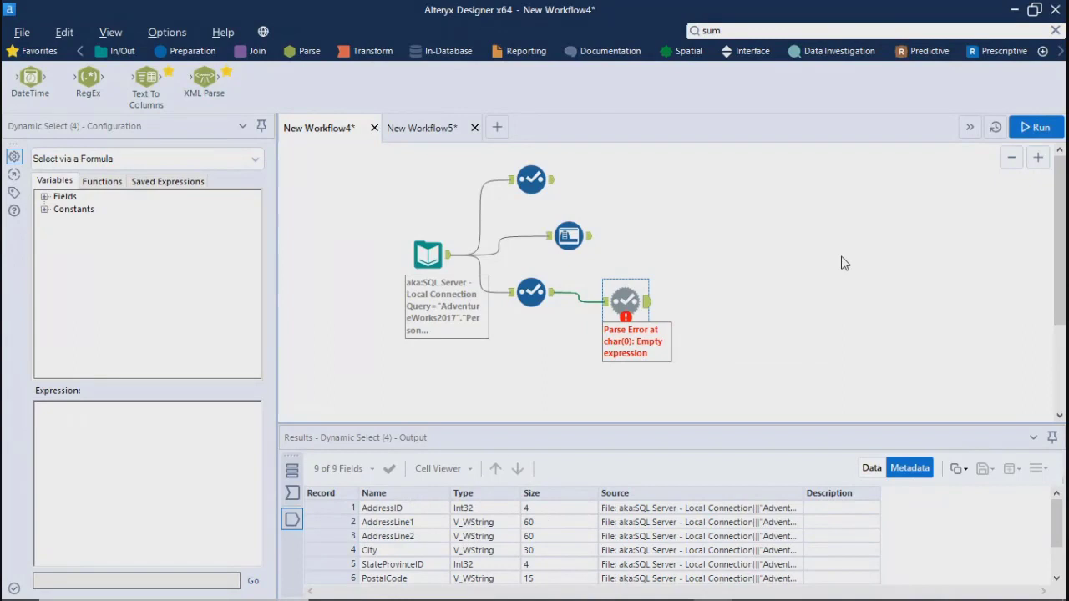
pyautogui.click(531, 179)
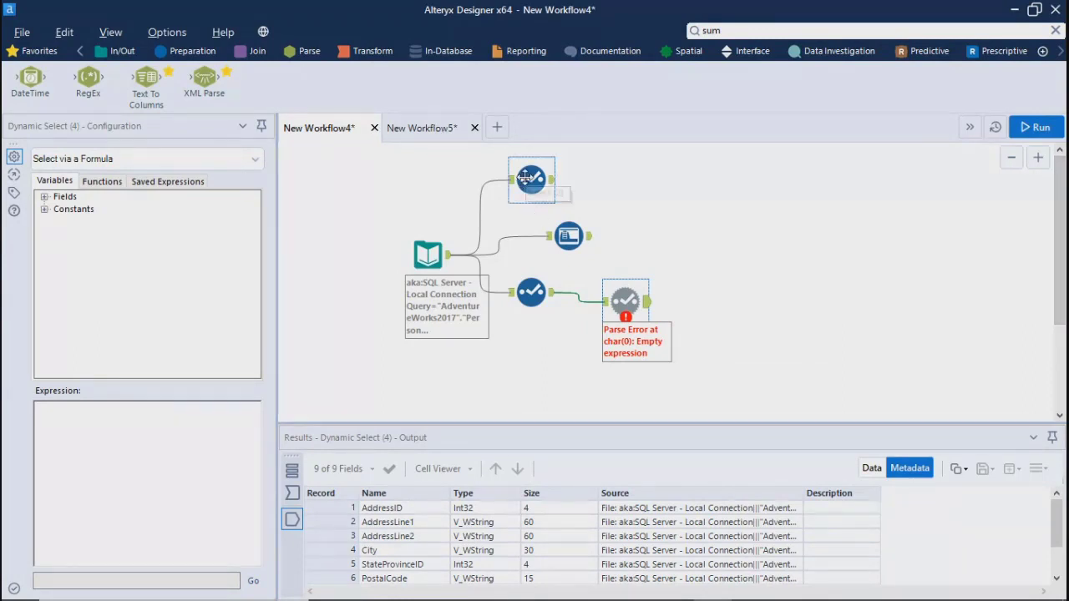
pyautogui.click(568, 236)
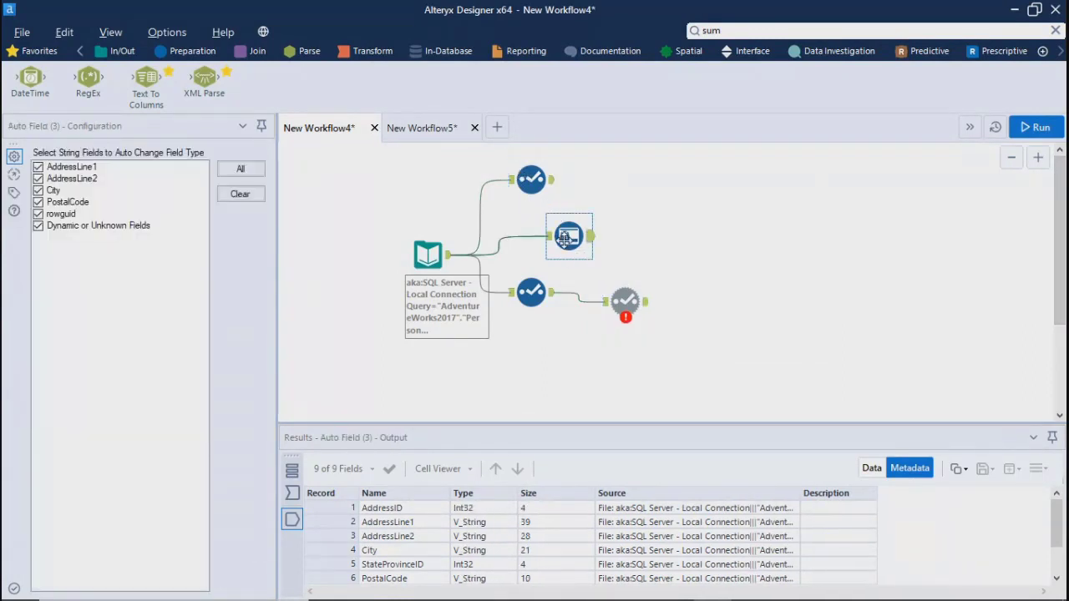
# Step: Set the Dynamic Select tool to Select Field Types and return to the workflow's general configuration
pyautogui.click(619, 298)
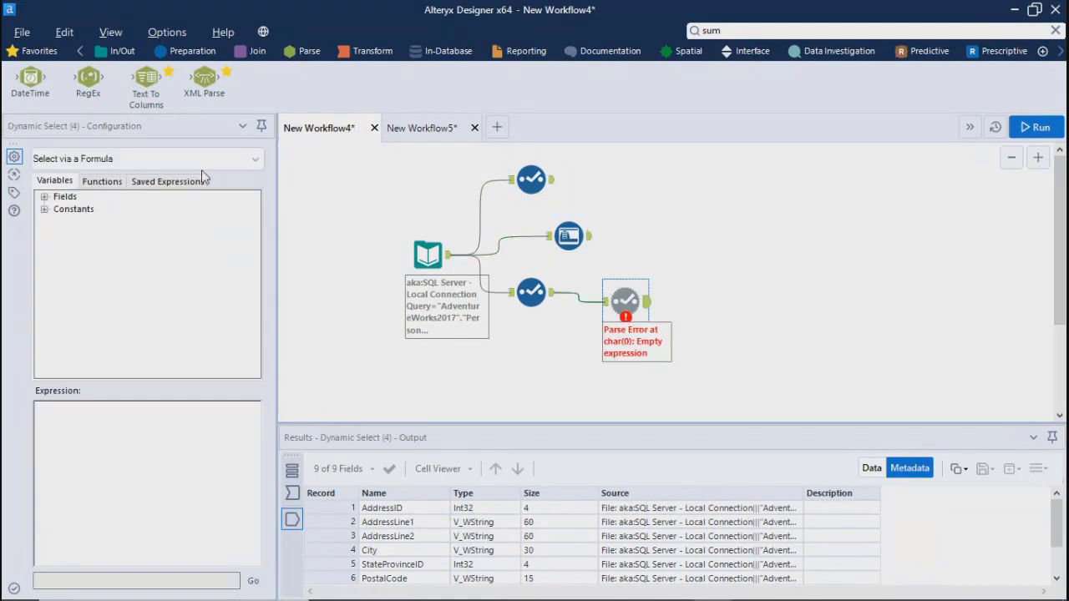
pyautogui.click(115, 162)
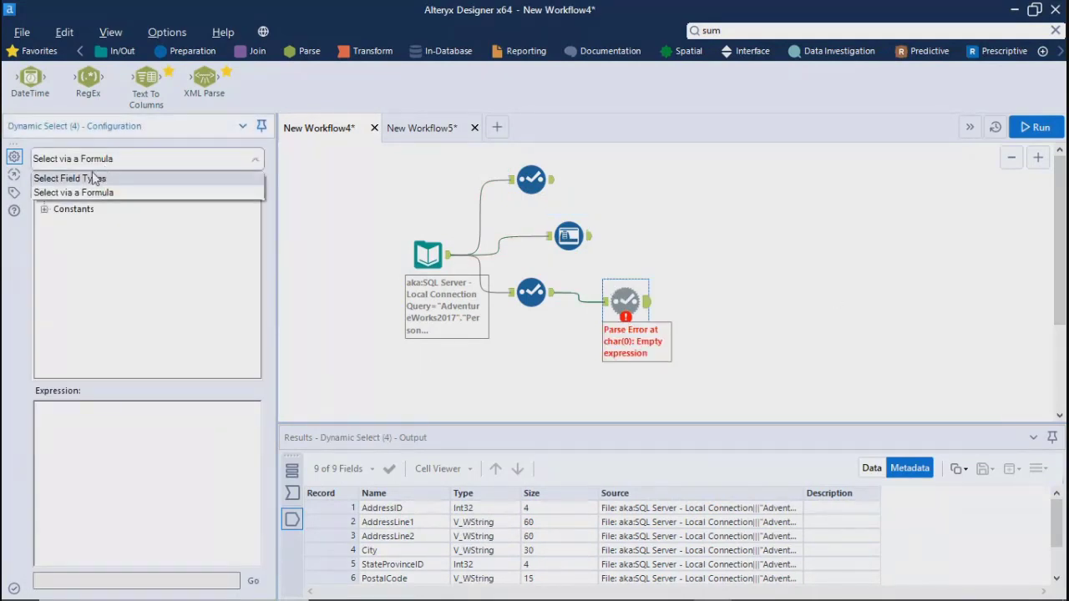
pyautogui.click(95, 176)
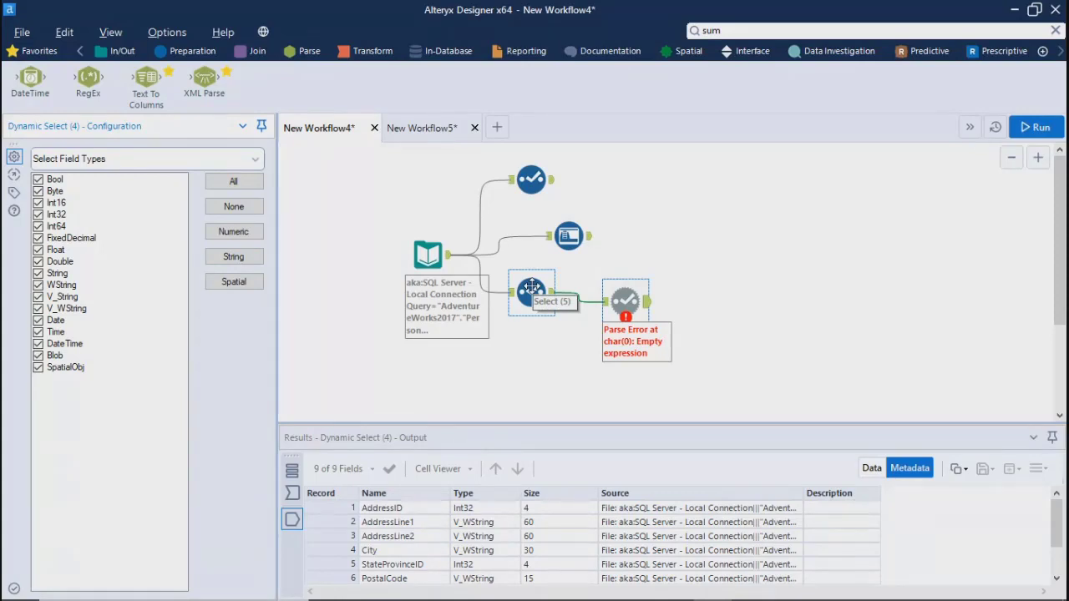
pyautogui.hotkey('ctrl', 'r')
pyautogui.click(774, 309)
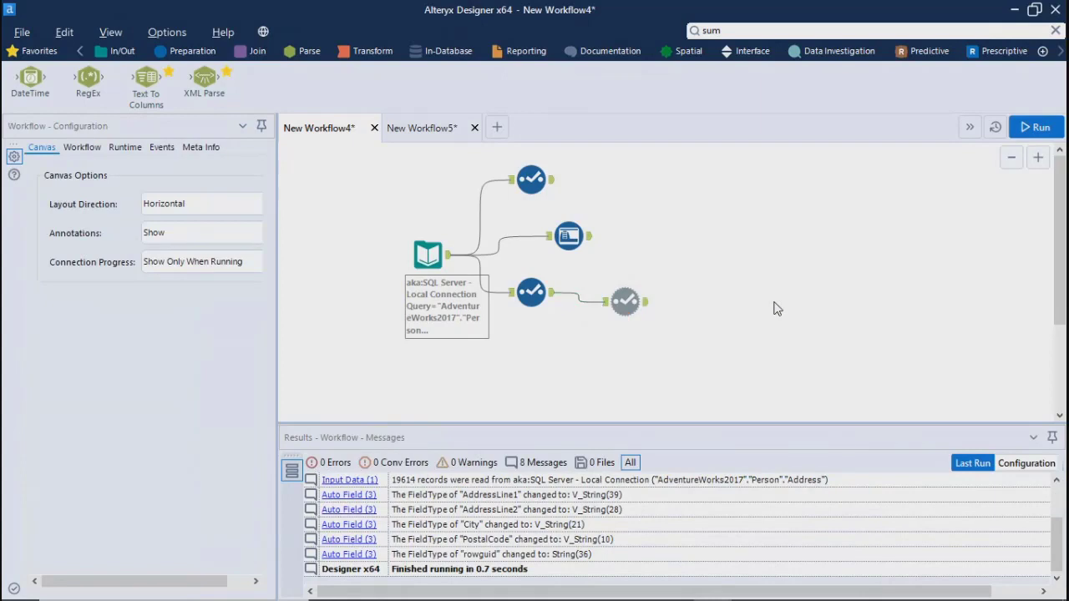
# Step: Switch to New Workflow5, shift the SampleSuperStore output tool slightly and inspect the Summarize tool's output
pyautogui.click(440, 134)
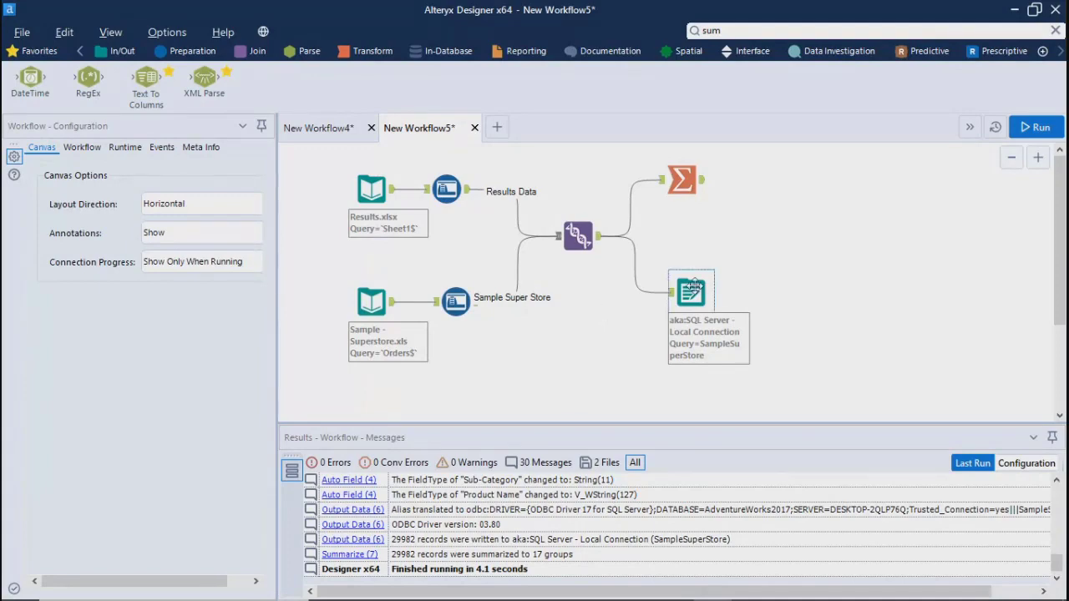
pyautogui.moveTo(694, 302); pyautogui.dragTo(684, 293)
pyautogui.click(812, 269)
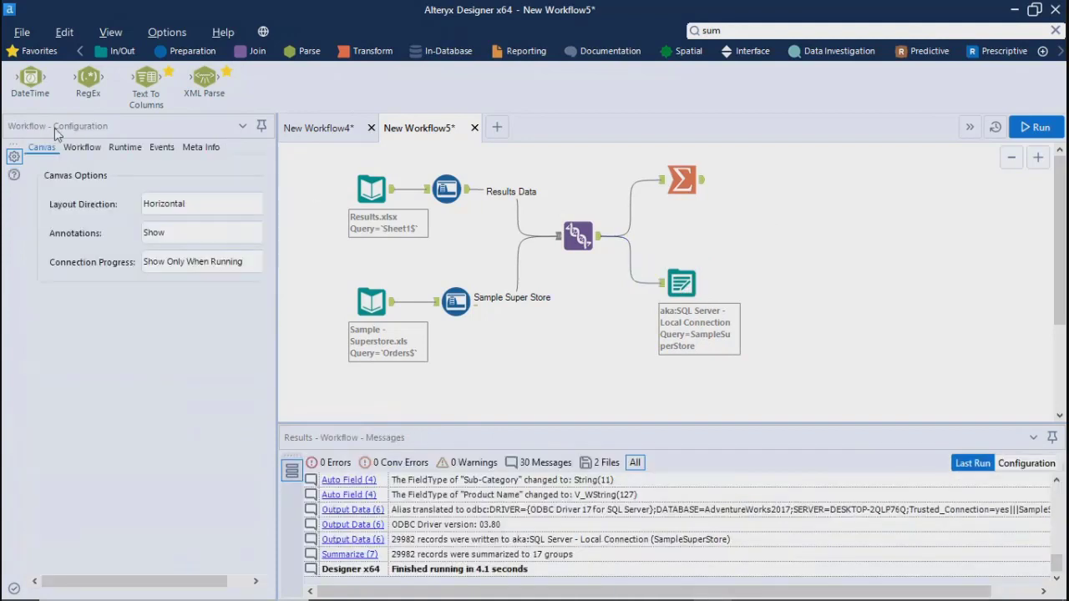
pyautogui.click(680, 171)
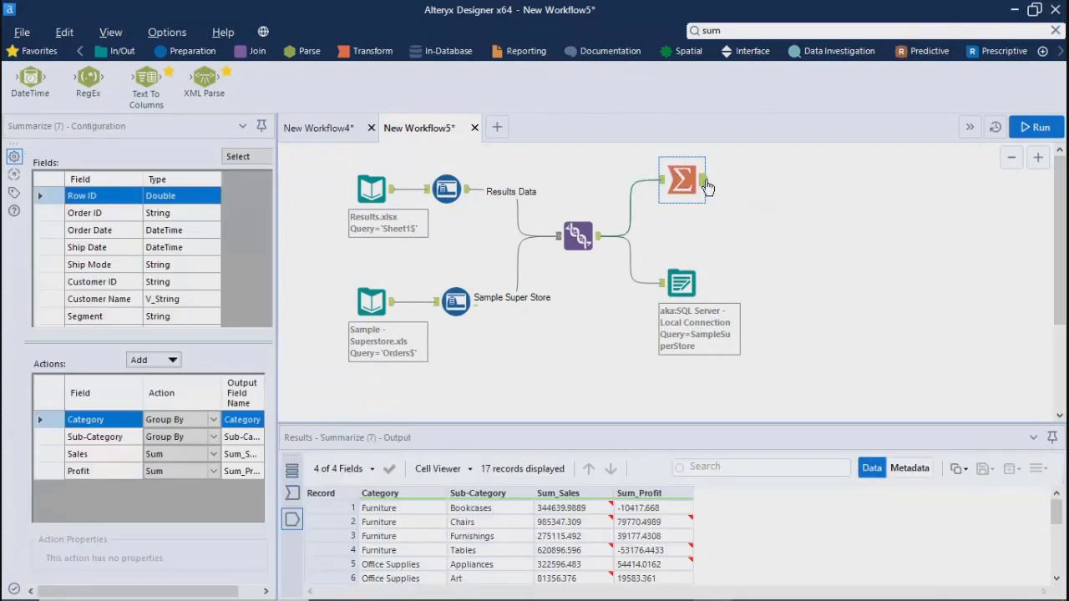
pyautogui.click(716, 195)
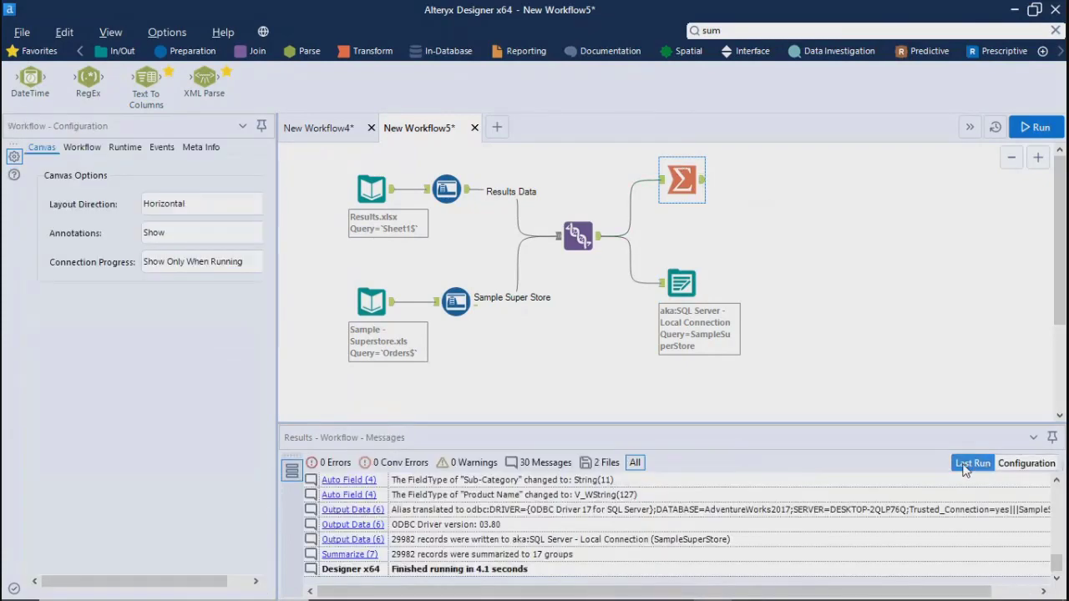
pyautogui.click(704, 182)
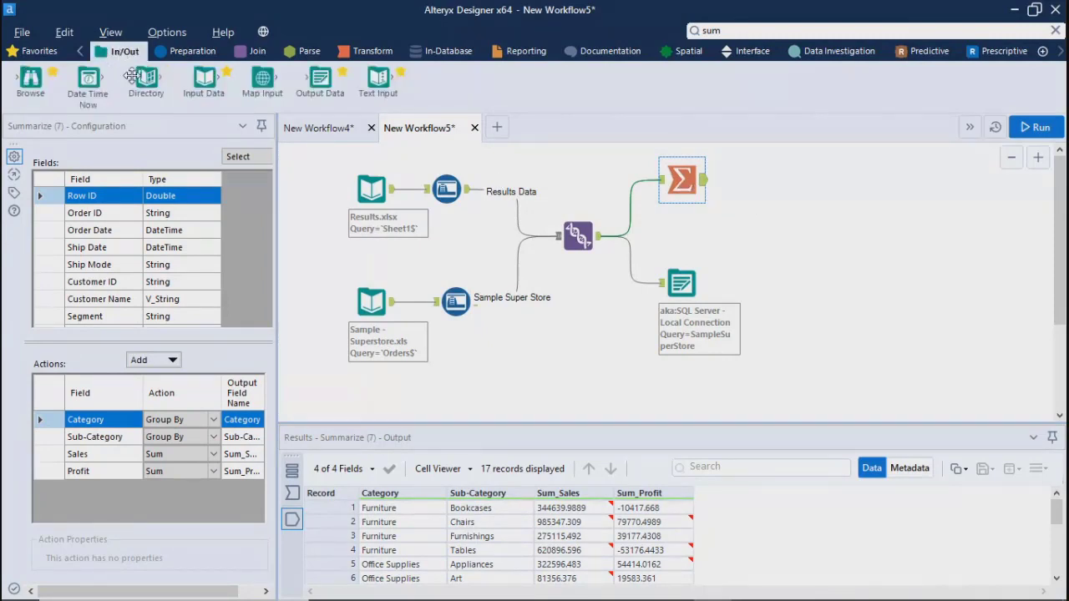
# Step: Attach a new Output Data tool to Summarize's output and start a Microsoft SQL Server quick connection for it
pyautogui.moveTo(321, 84); pyautogui.dragTo(756, 179)
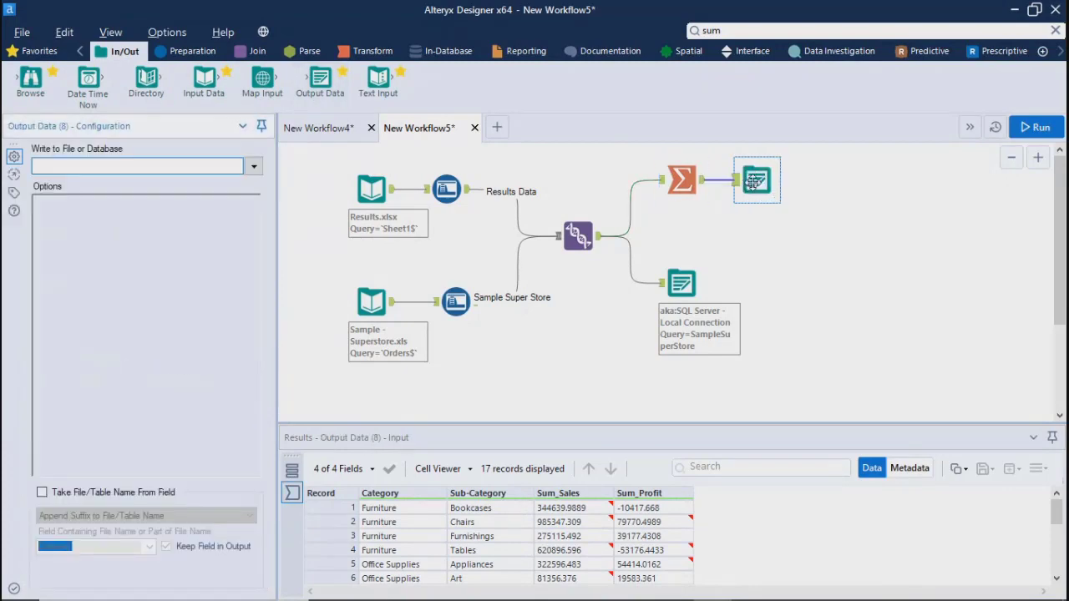
pyautogui.click(754, 182)
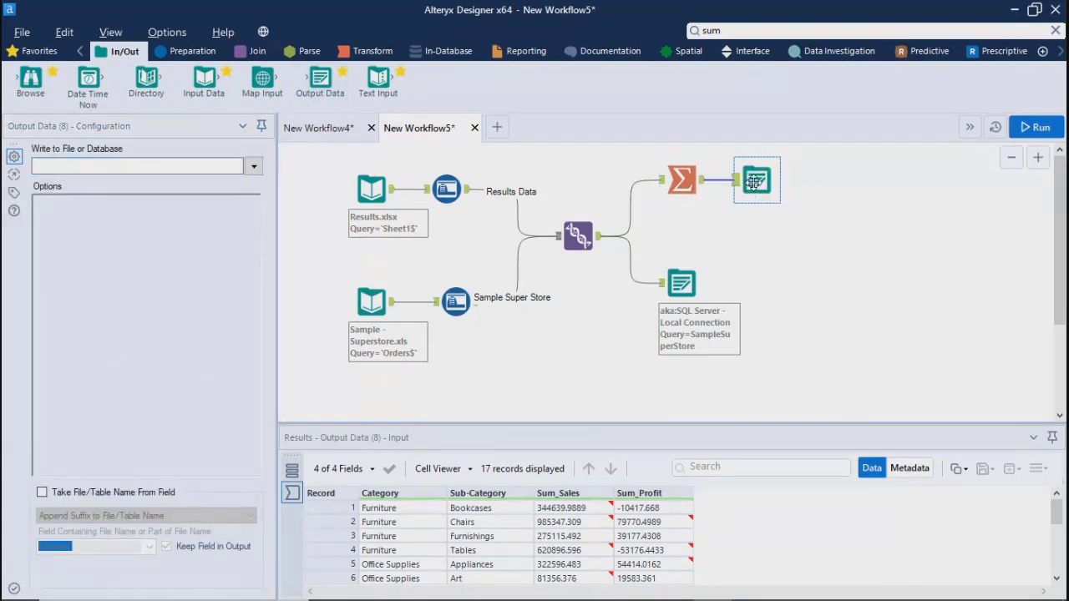
pyautogui.click(253, 166)
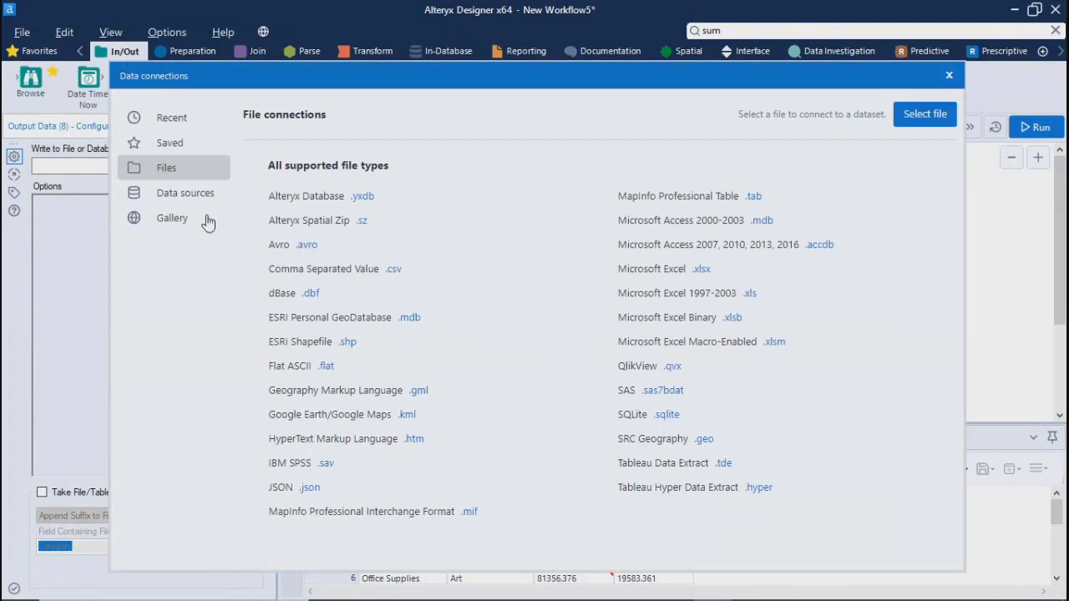
pyautogui.click(177, 200)
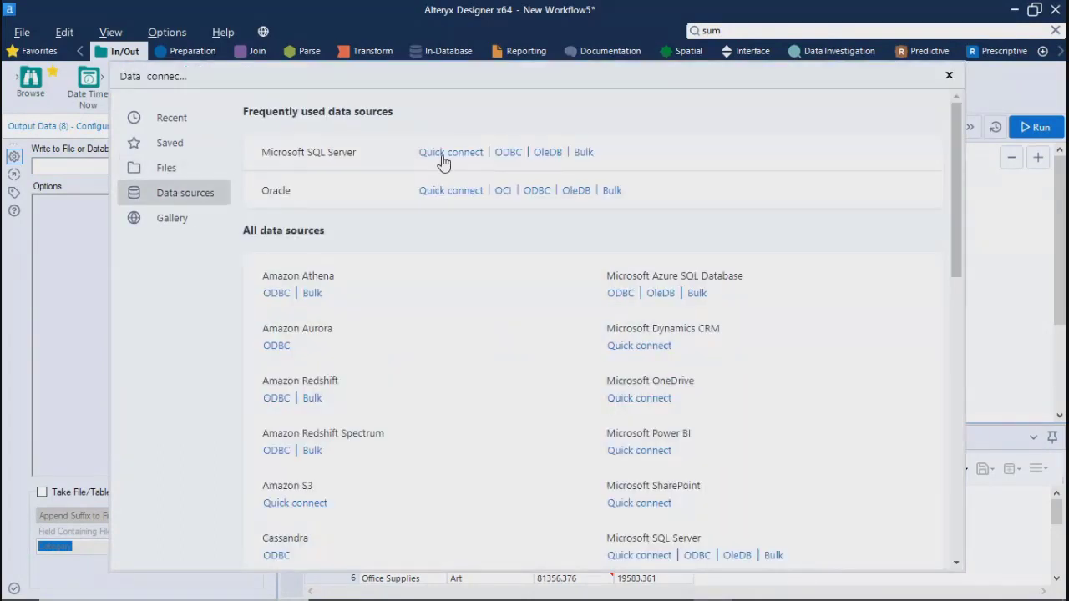
pyautogui.click(450, 154)
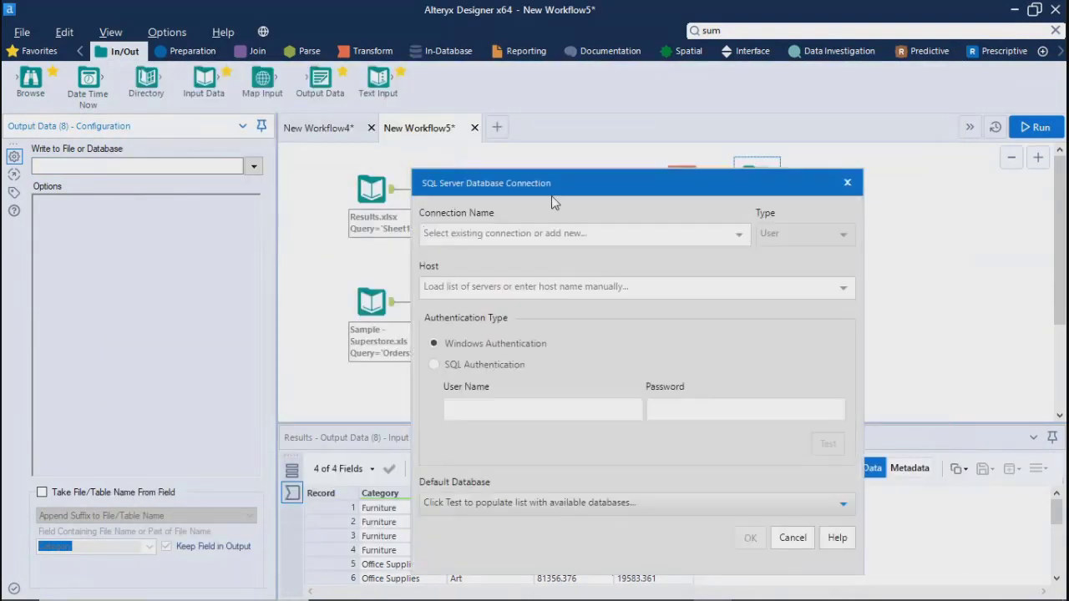
# Step: Use the SQL Server - Local Connection for the new output and name its table SalesSummary
pyautogui.click(715, 171)
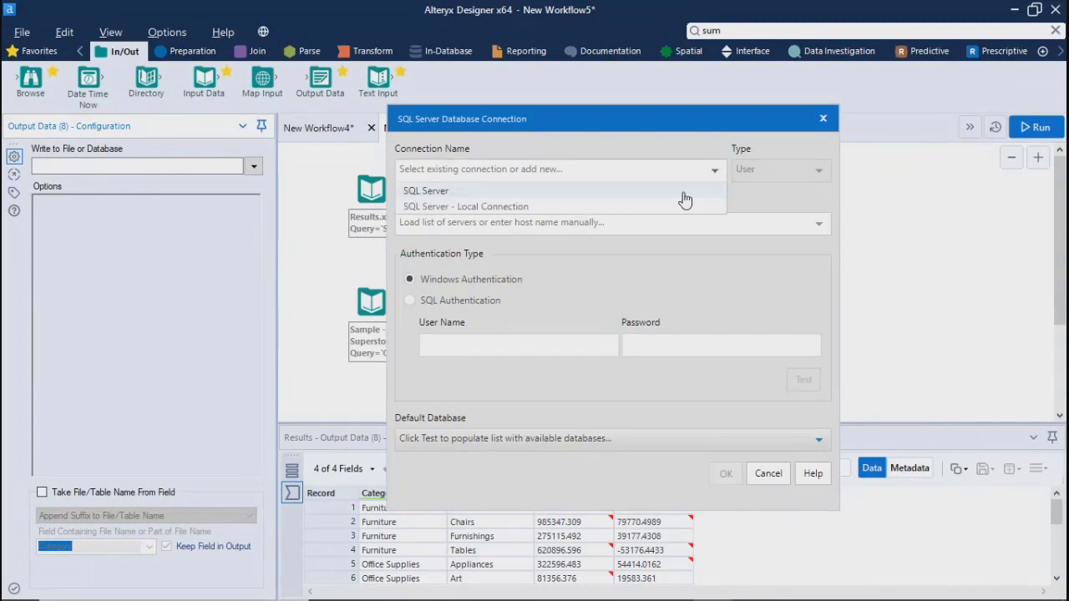
pyautogui.click(475, 218)
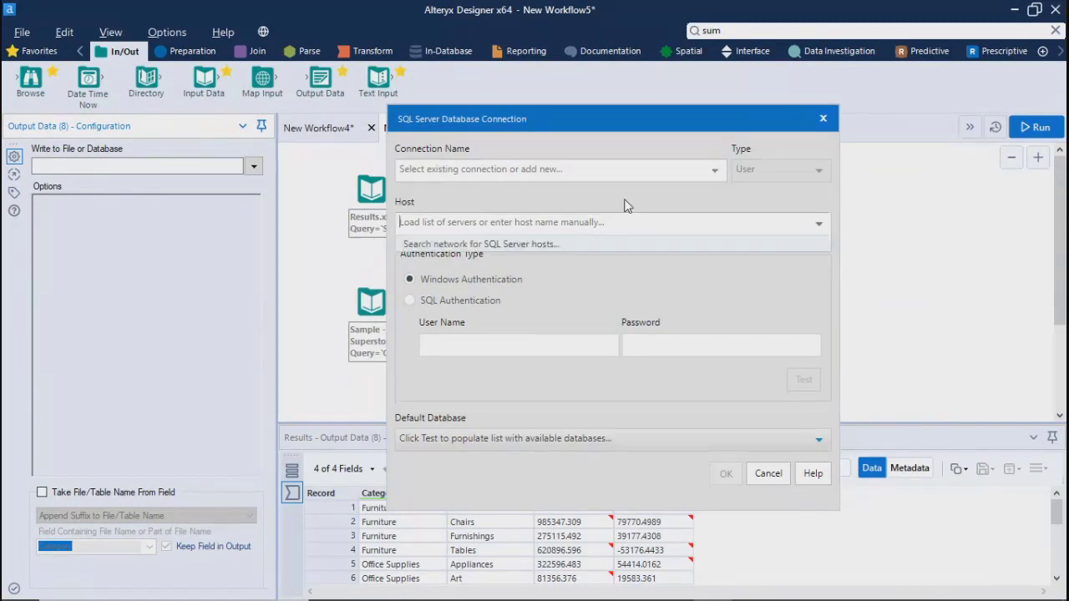
pyautogui.click(715, 174)
pyautogui.click(501, 208)
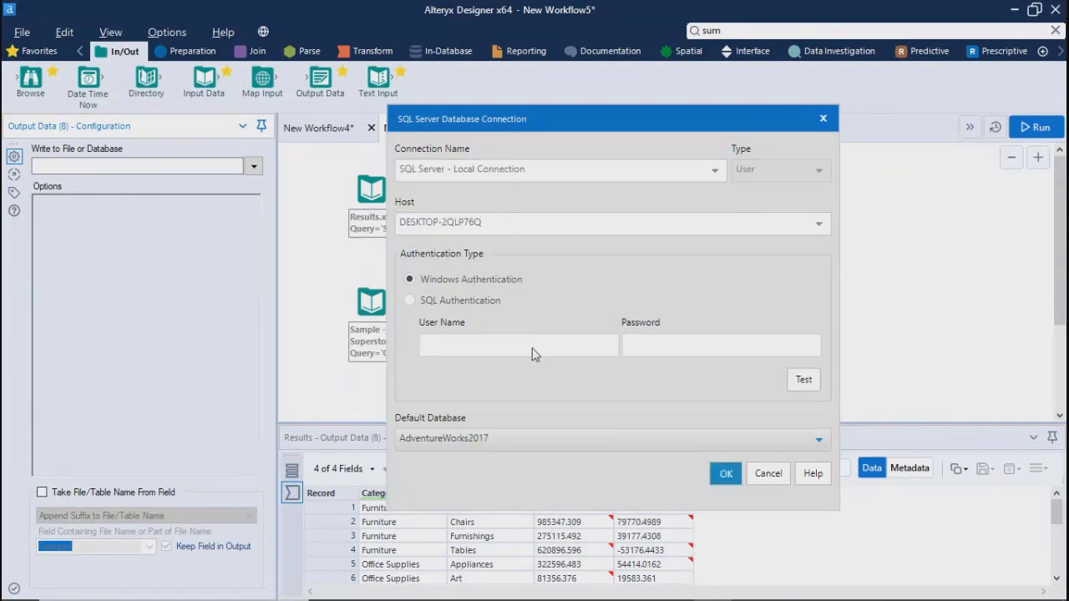
pyautogui.click(724, 475)
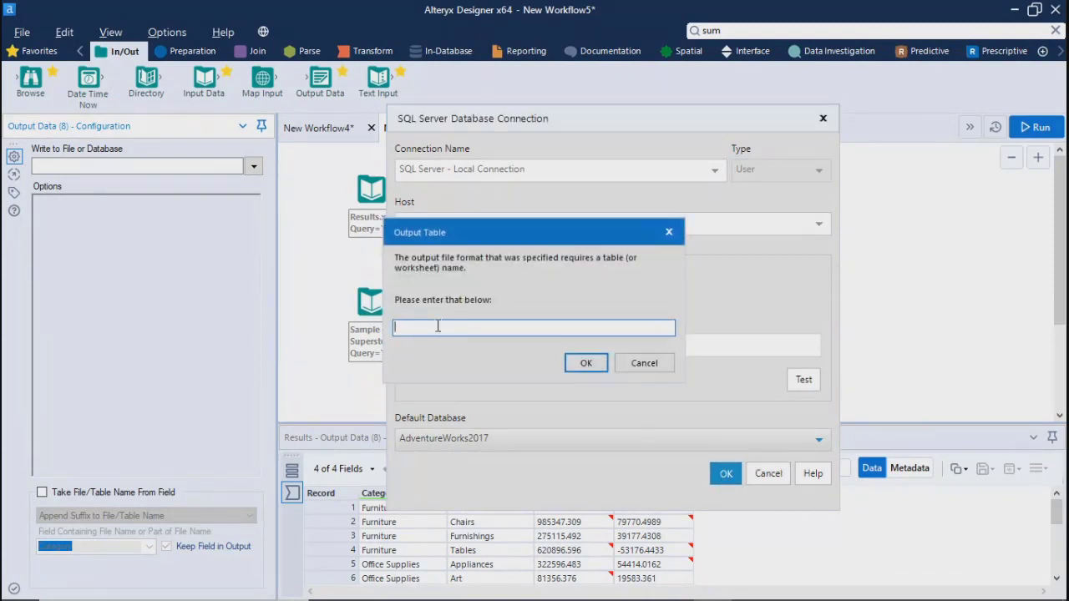
pyautogui.write('SalesSummary')
pyautogui.click(570, 366)
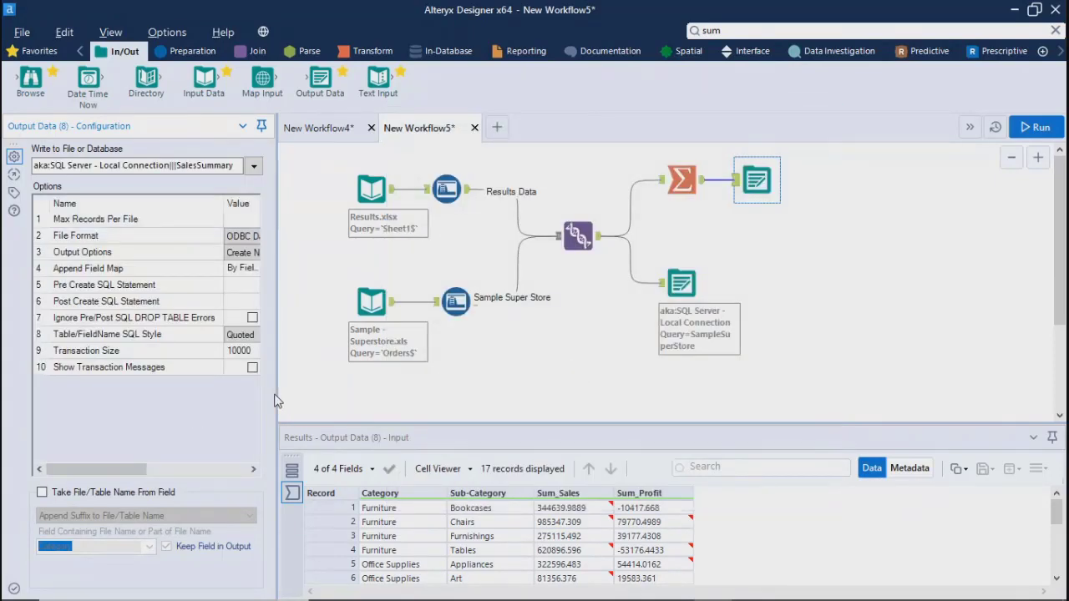
# Step: Try to run the workflow with the SalesSummary output set to Append Existing, and dismiss the completion message
pyautogui.moveTo(279, 394); pyautogui.dragTo(430, 376)
pyautogui.click(283, 252)
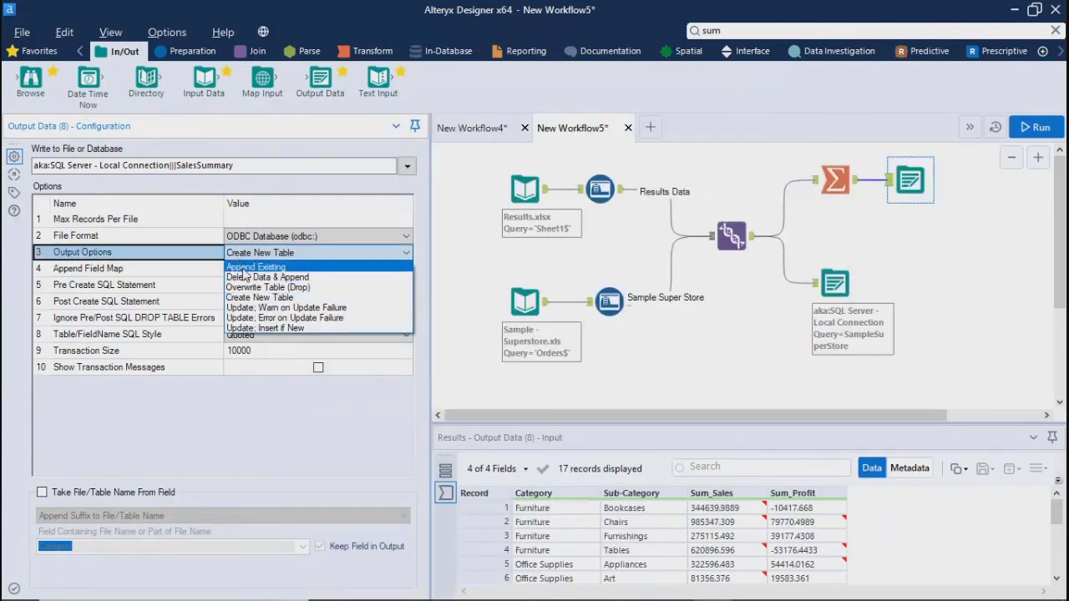
pyautogui.click(245, 271)
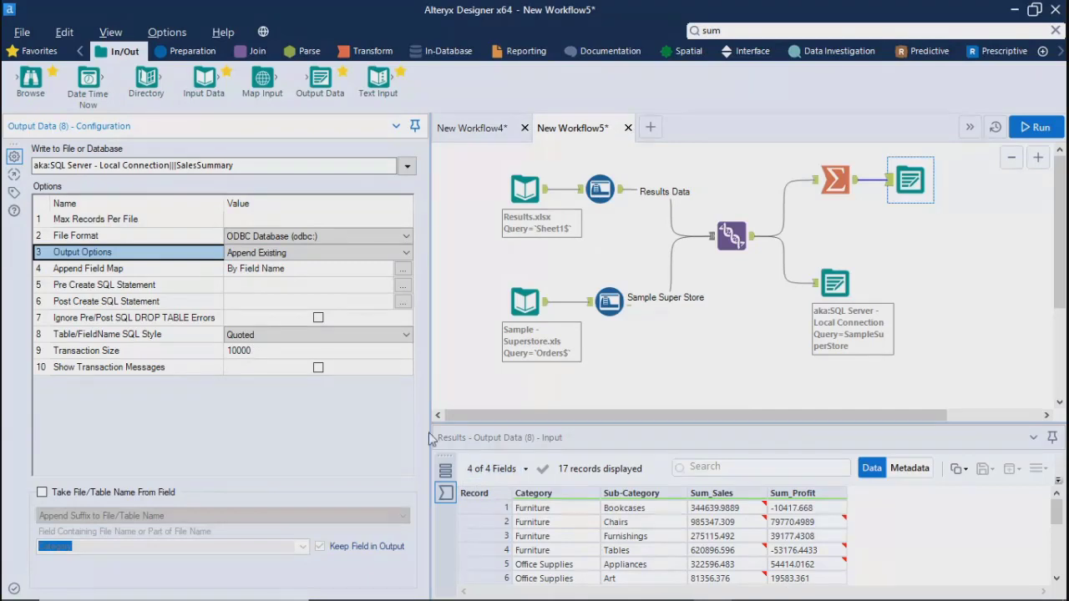
pyautogui.moveTo(428, 425); pyautogui.dragTo(281, 422)
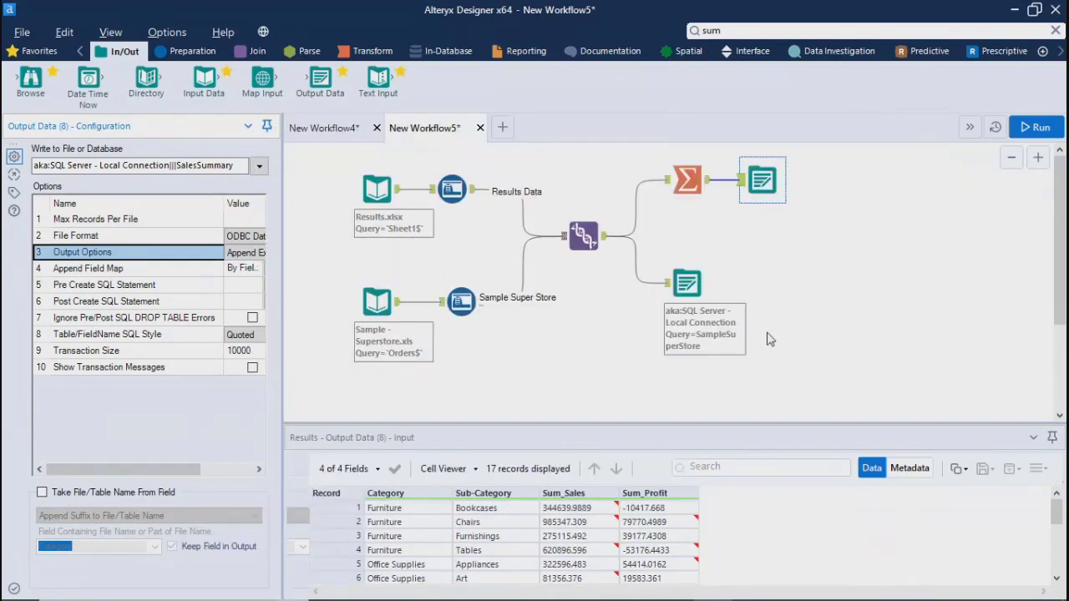
pyautogui.click(1030, 132)
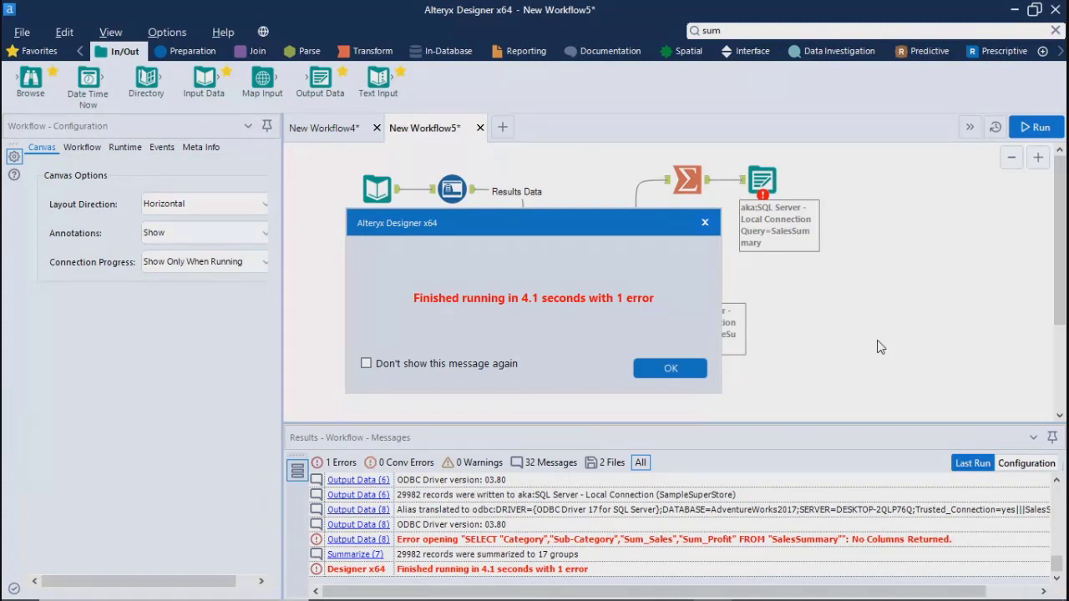
pyautogui.click(691, 368)
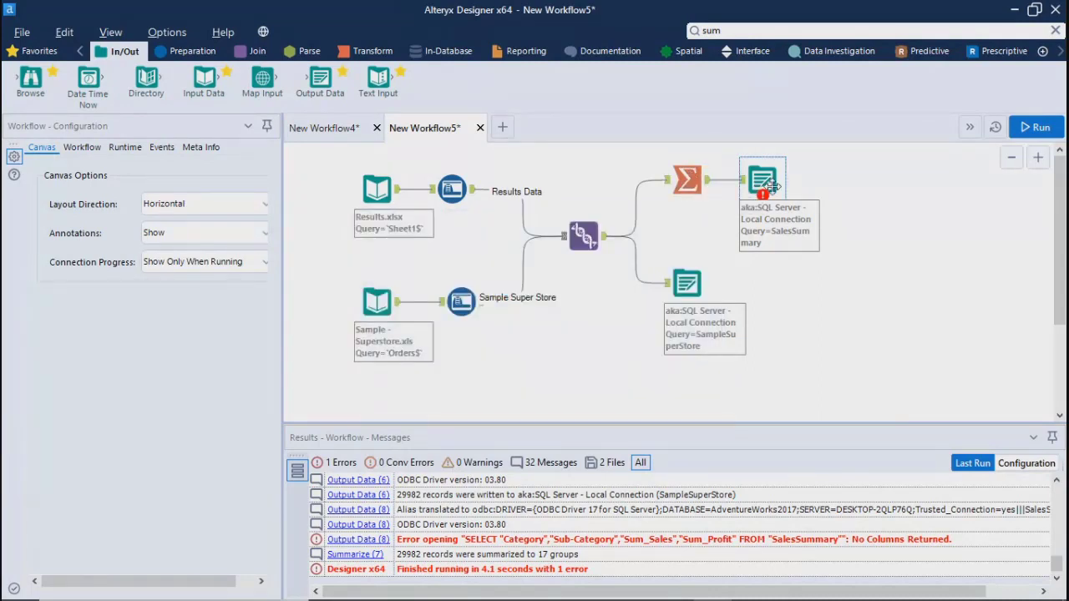
# Step: Set the SalesSummary output option to Create New Table, run the workflow and dismiss the completion message
pyautogui.moveTo(775, 184)
pyautogui.click(760, 178)
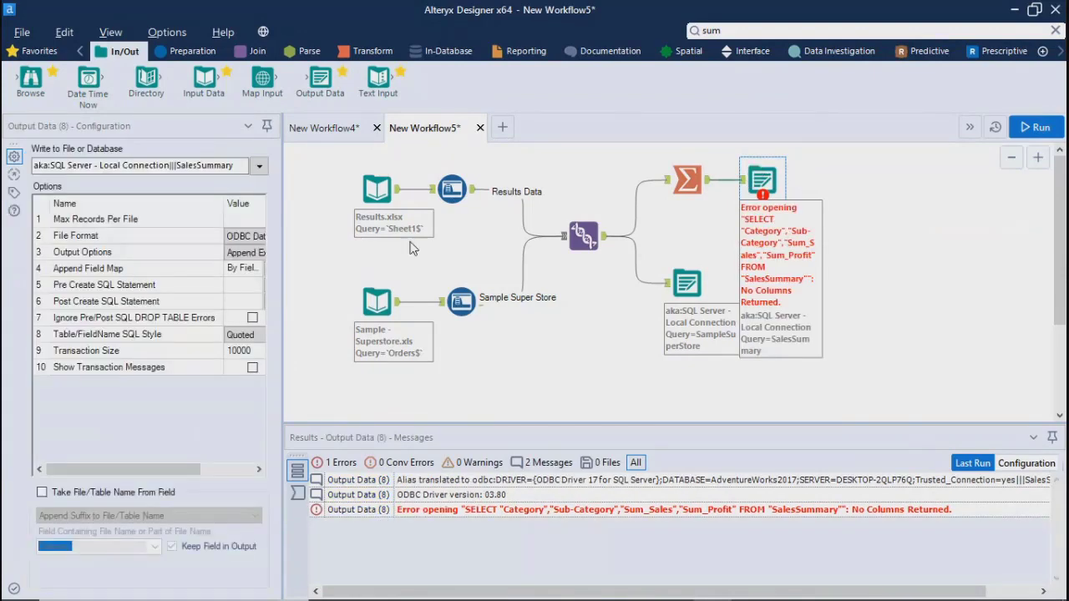
pyautogui.moveTo(159, 469); pyautogui.dragTo(282, 483)
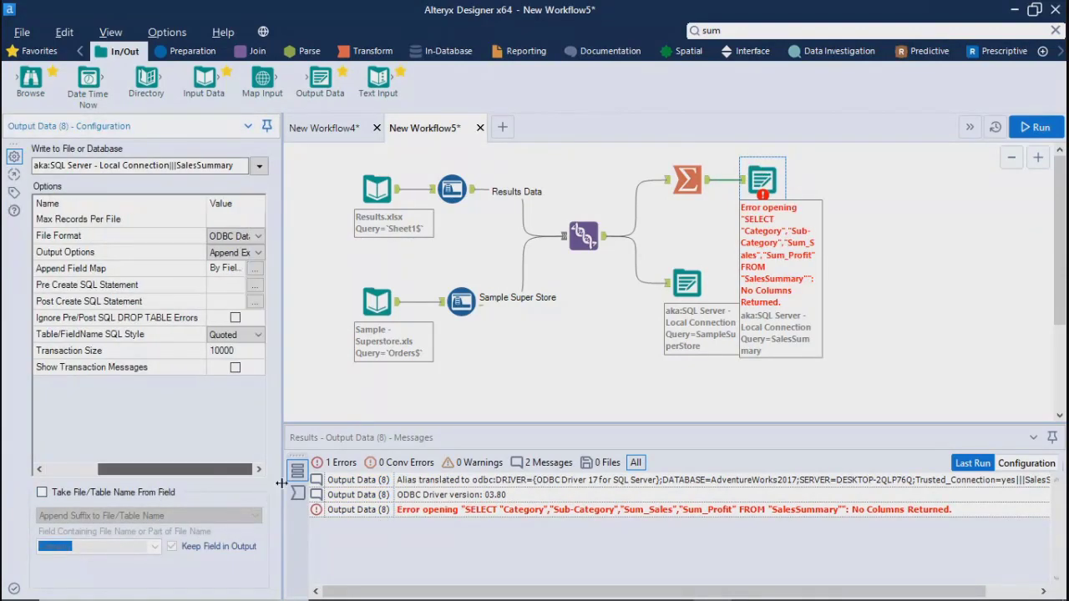
pyautogui.moveTo(282, 261); pyautogui.dragTo(376, 261)
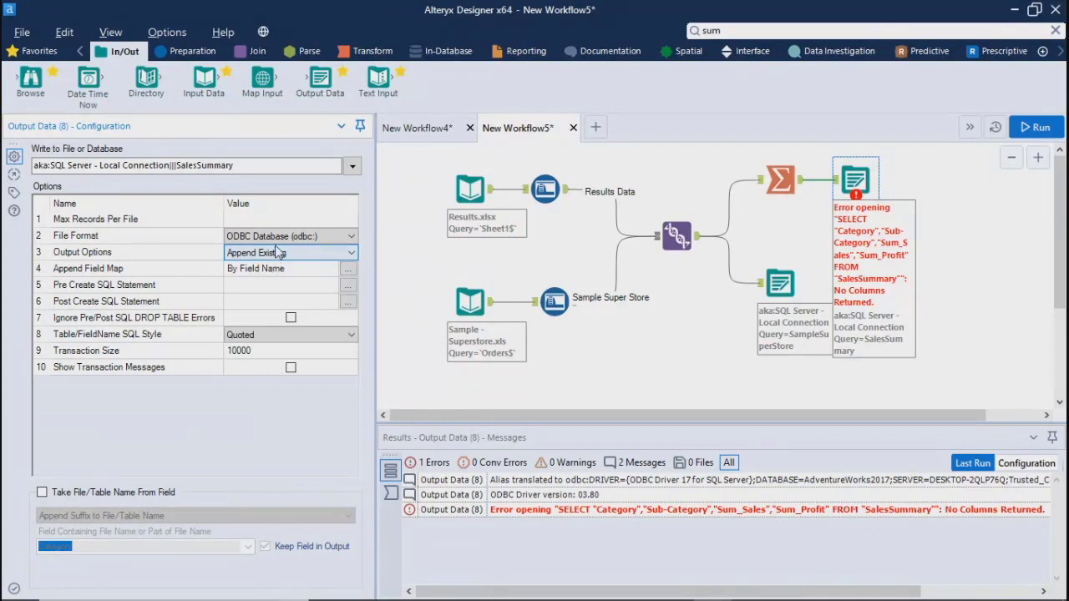
pyautogui.click(280, 253)
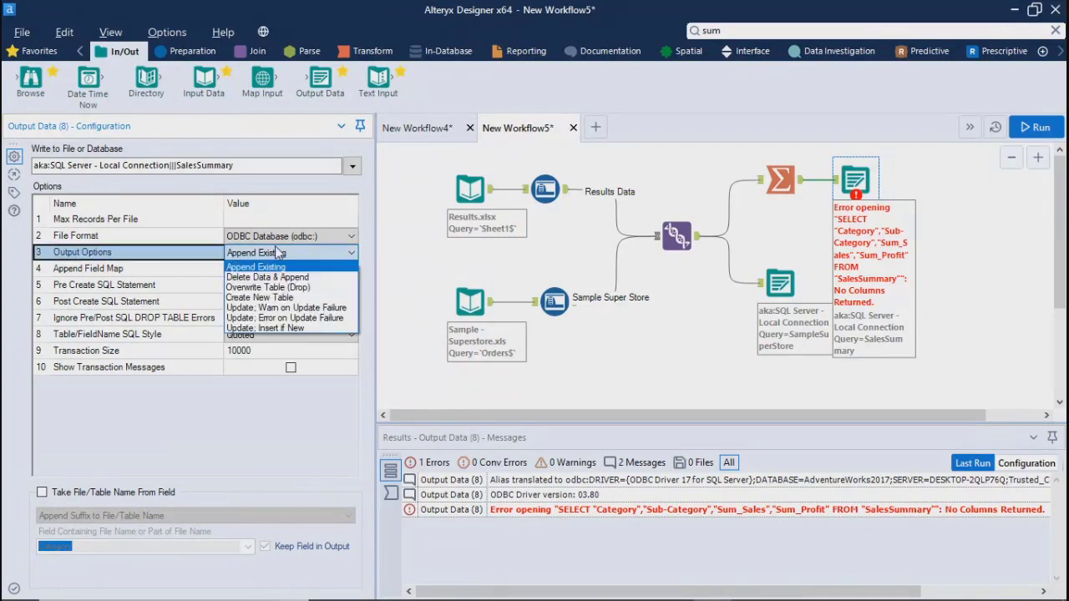
pyautogui.click(259, 297)
pyautogui.click(1036, 127)
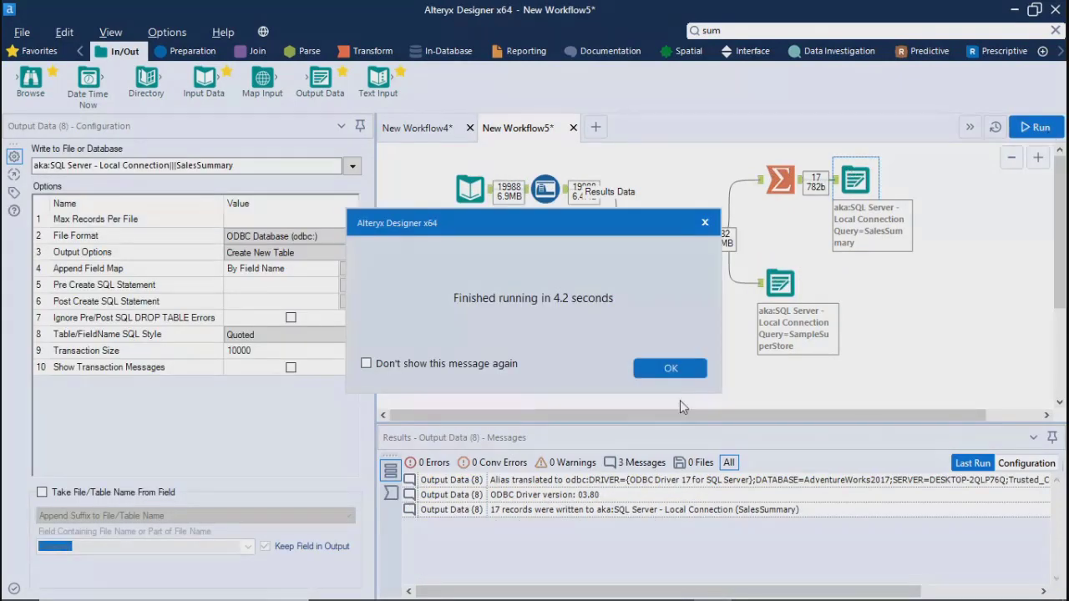
pyautogui.click(669, 368)
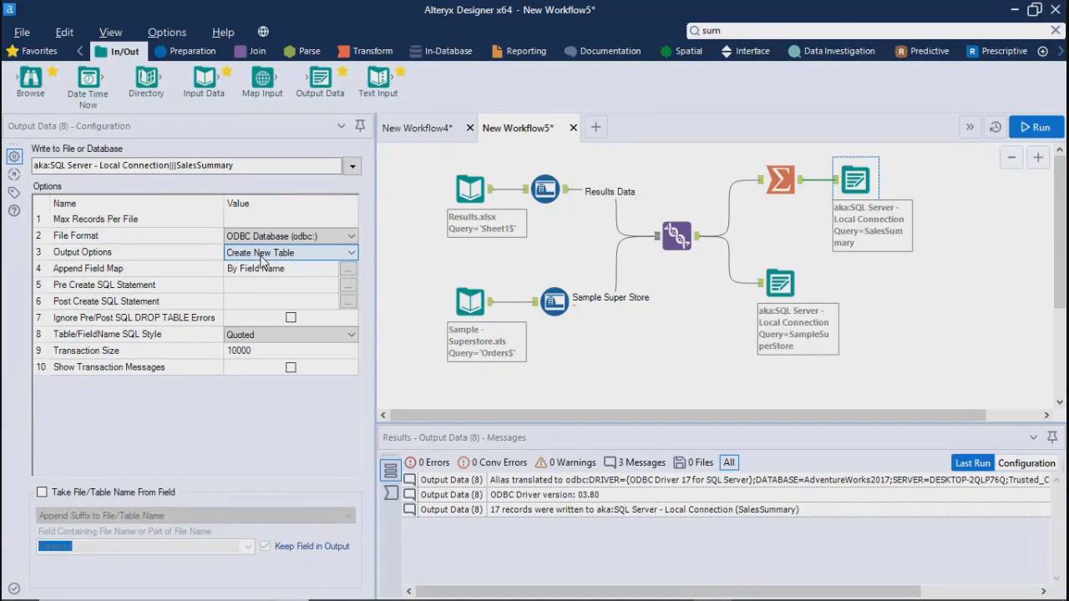
# Step: Switch the SalesSummary output option to Append Existing, rerun the workflow and dismiss the completion message
pyautogui.click(706, 289)
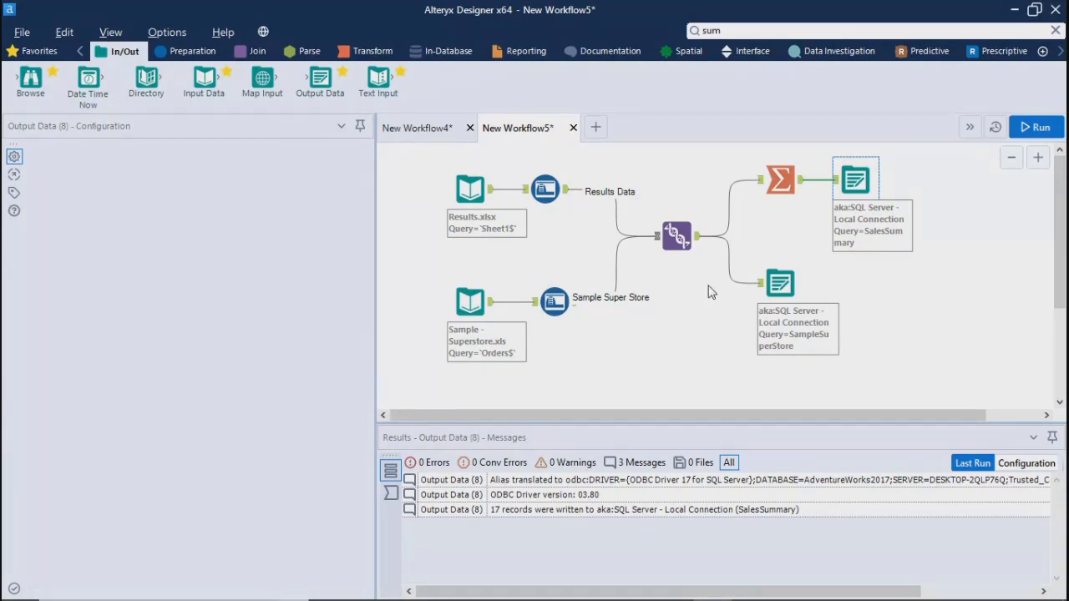
pyautogui.click(876, 175)
pyautogui.click(271, 252)
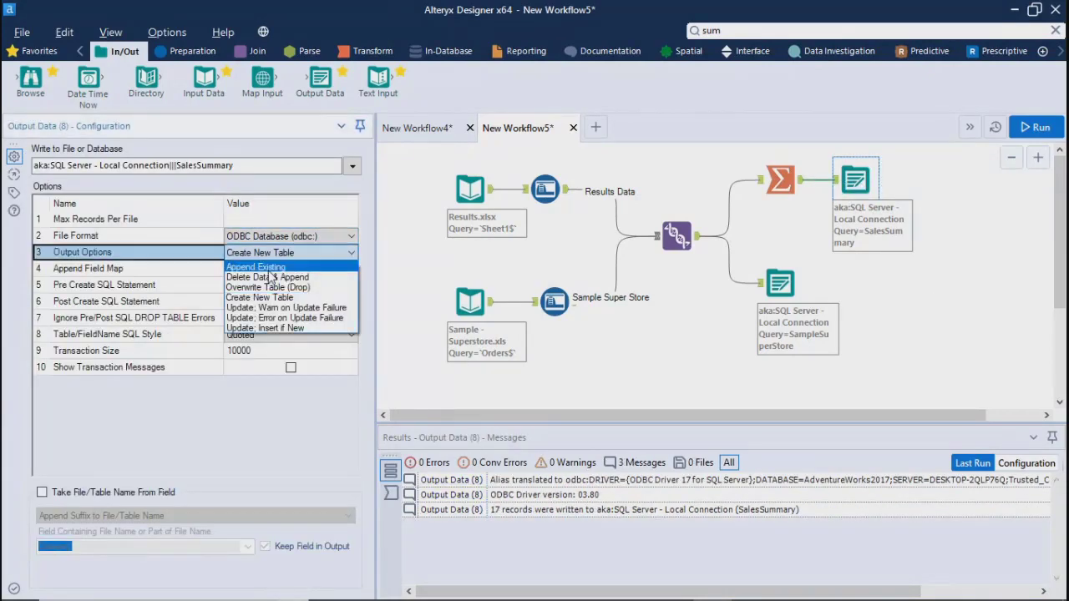
pyautogui.click(259, 268)
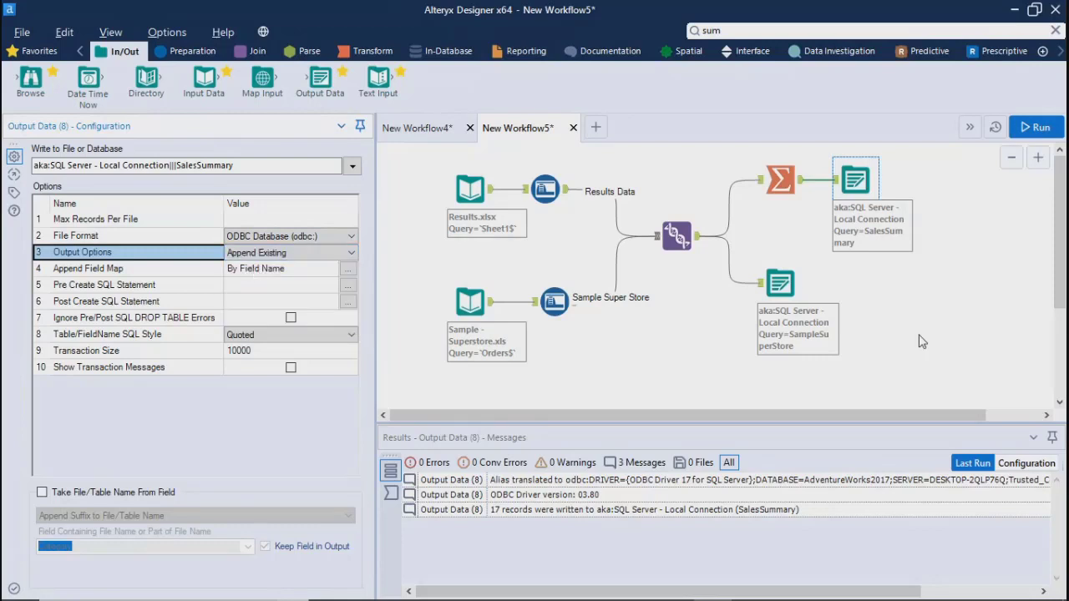
pyautogui.click(950, 294)
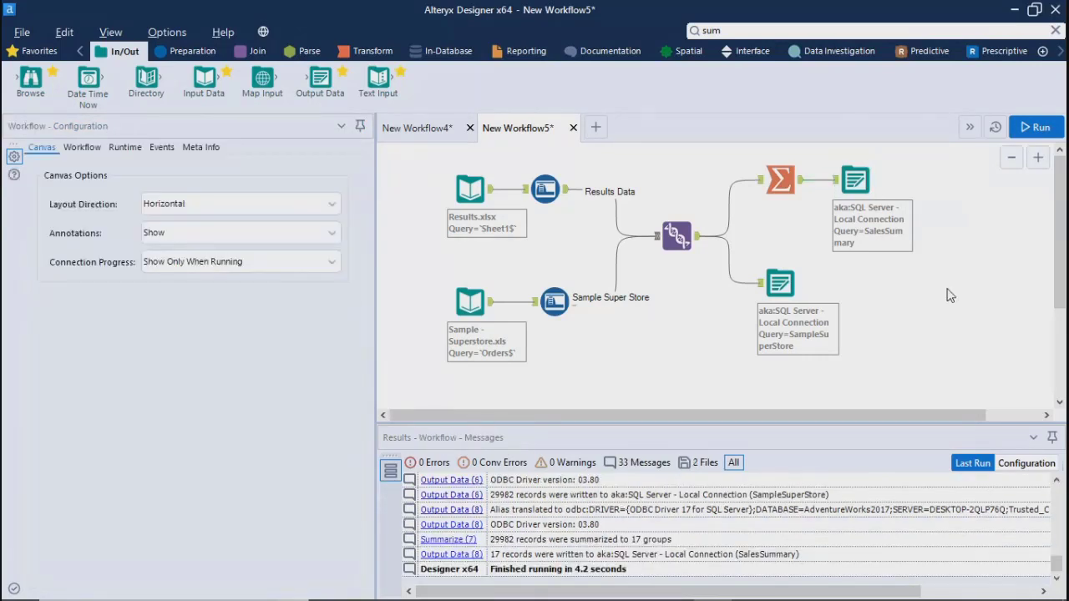
pyautogui.click(1034, 127)
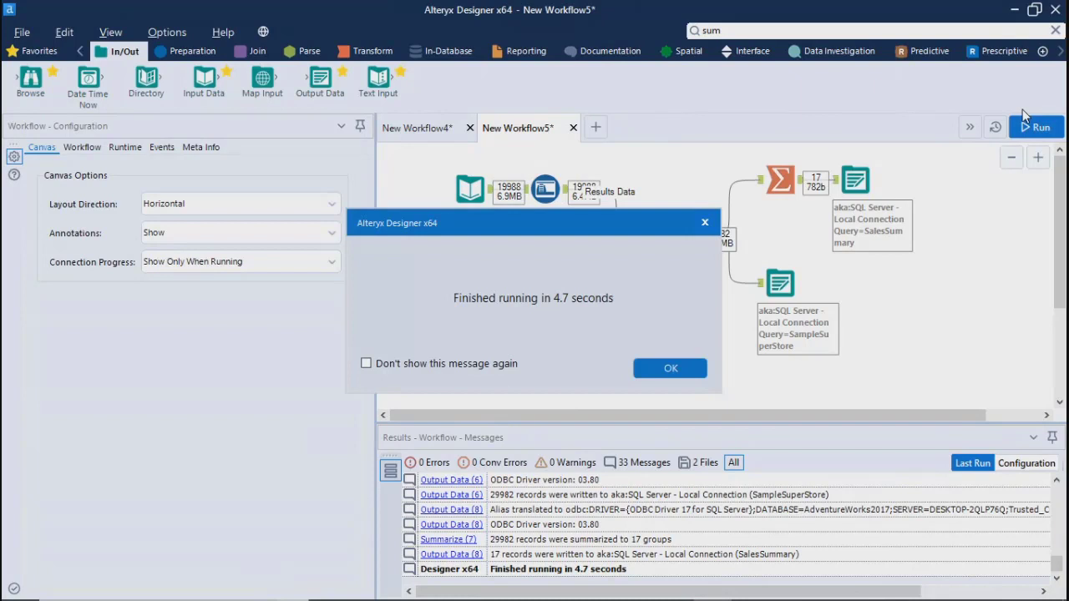
pyautogui.click(661, 374)
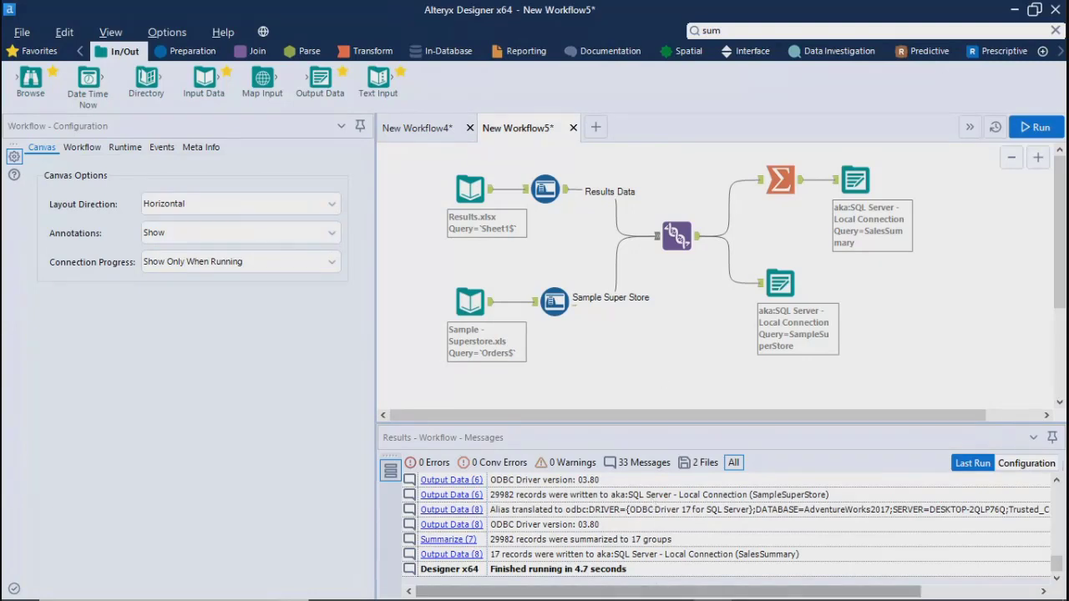
# Step: Review the SalesSummary output's messages, switch to SQL Server Management Studio and rerun the SampleSuperStore query
pyautogui.click(857, 181)
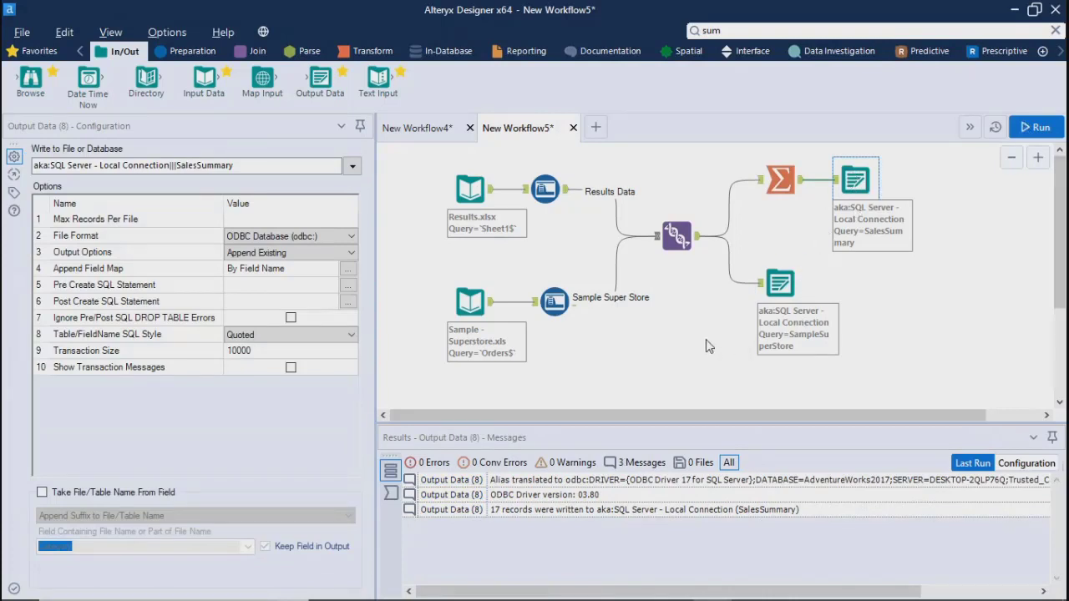
pyautogui.moveTo(743, 594)
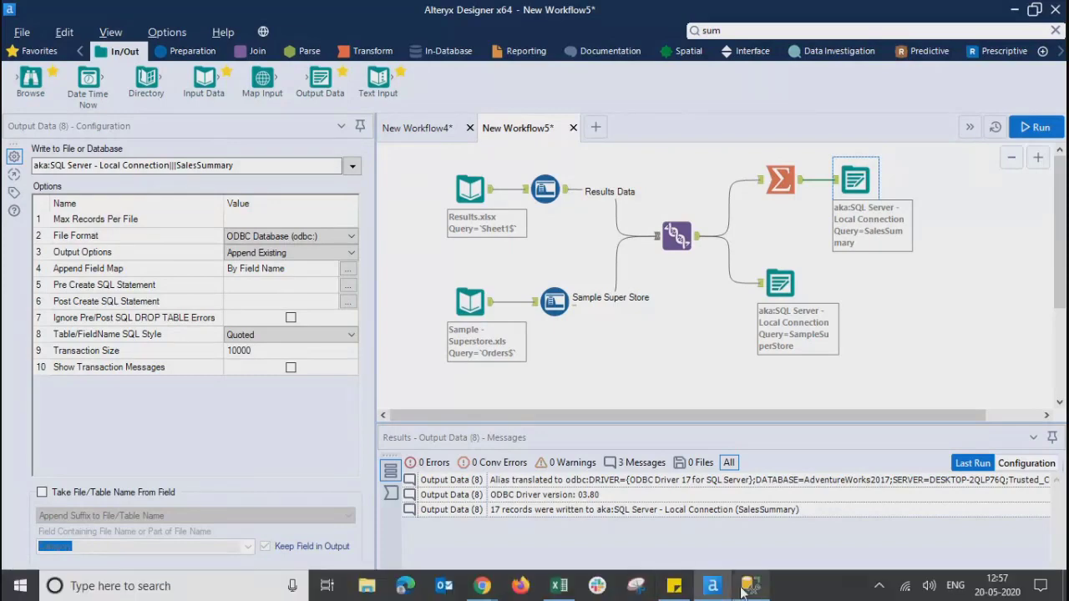
pyautogui.click(746, 587)
pyautogui.click(226, 72)
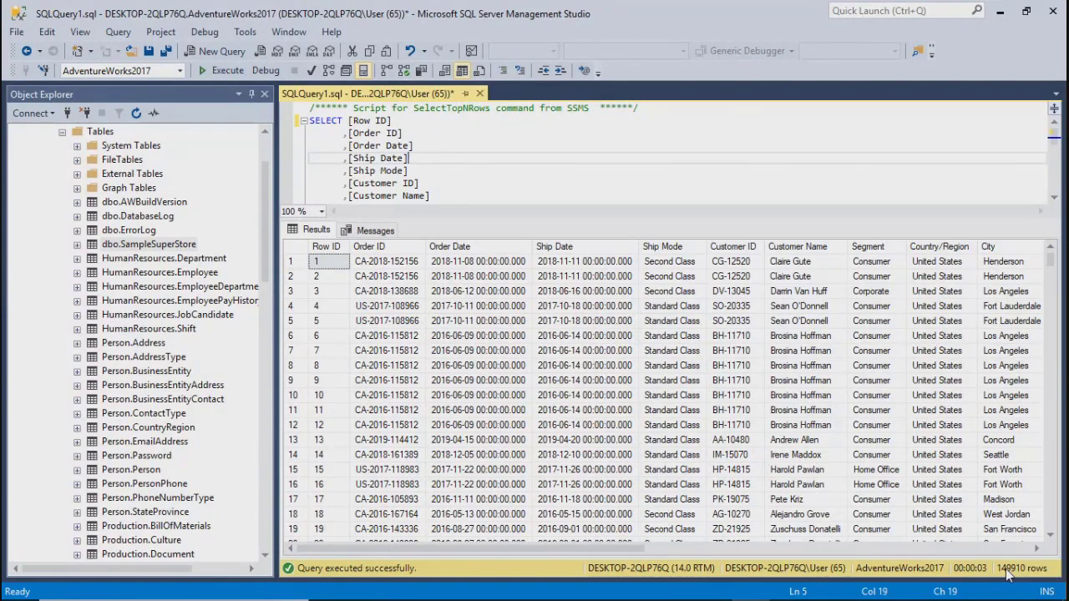
# Step: Refresh the AdventureWorks2017 database in the object tree and list its tables again
pyautogui.click(493, 171)
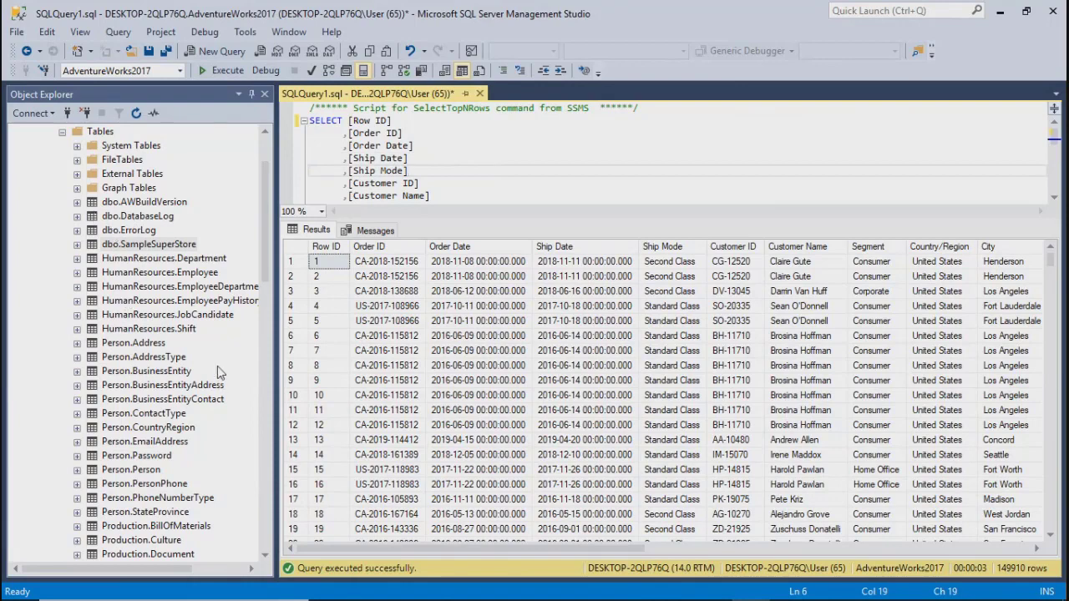
pyautogui.scroll(2, 188, 384)
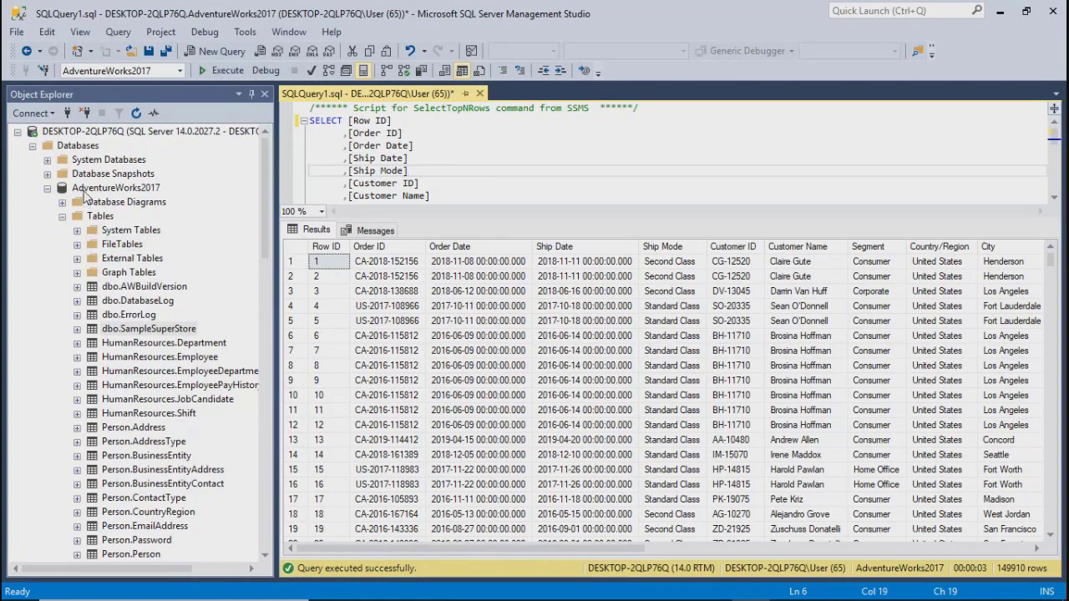
pyautogui.click(83, 192)
pyautogui.rightClick(84, 192)
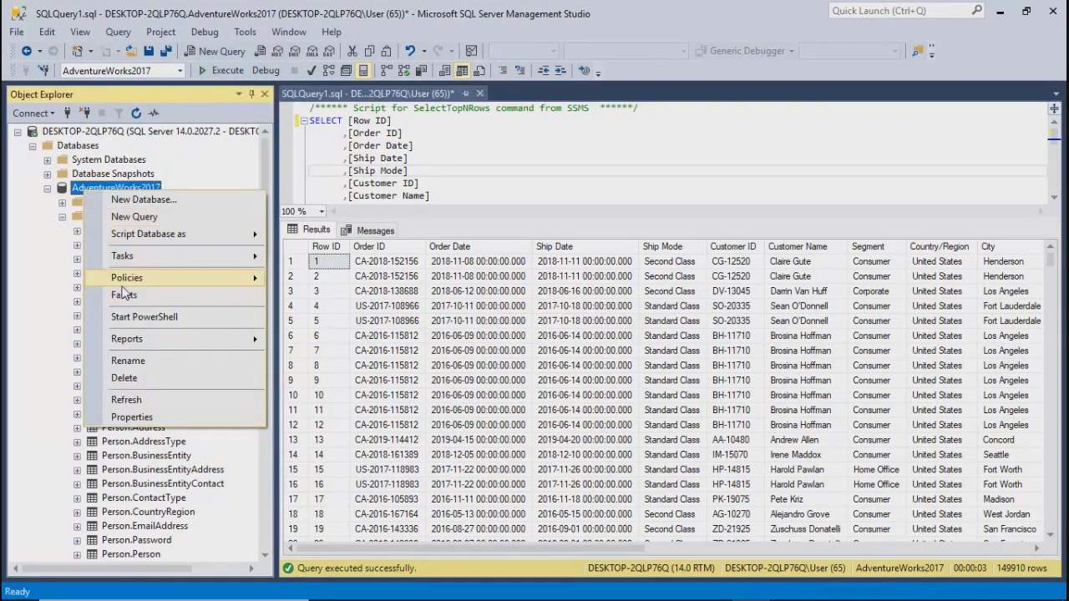
pyautogui.click(122, 399)
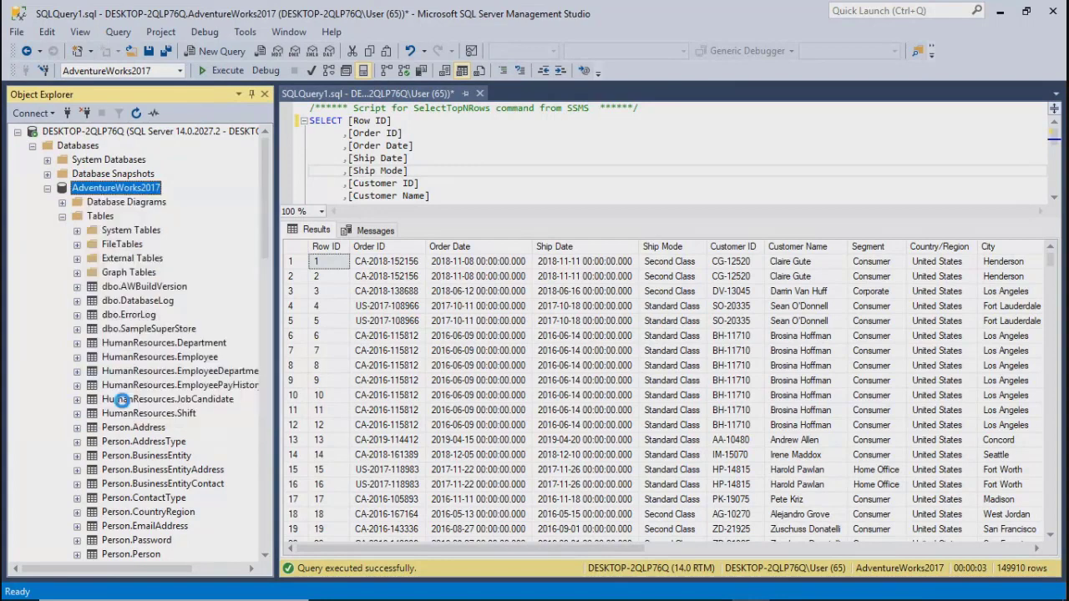
pyautogui.click(61, 215)
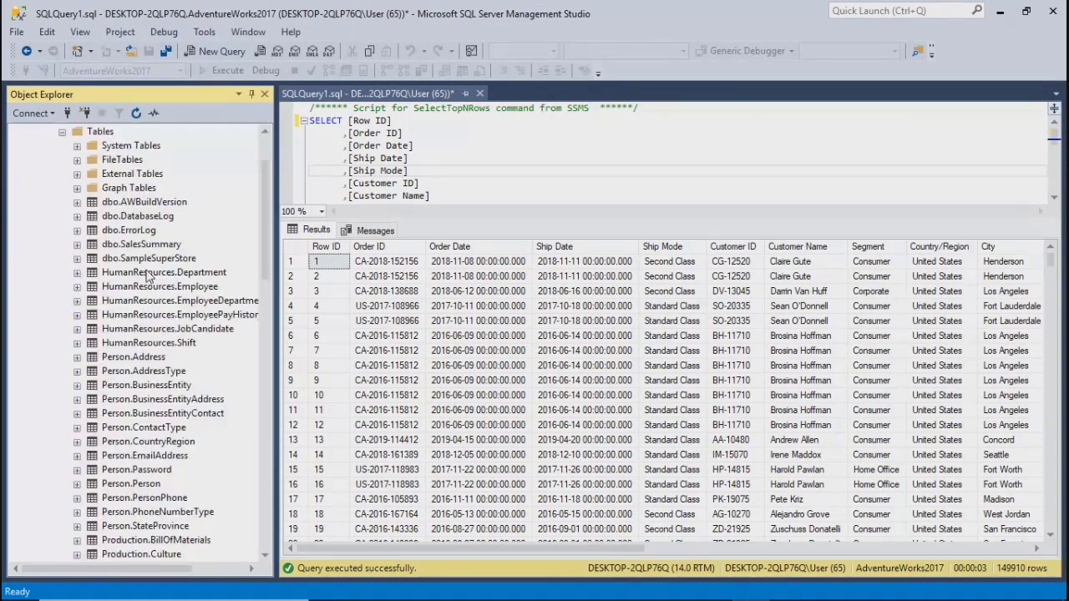
# Step: Query the top 1000 rows of dbo.SalesSummary and remove the TOP (1000) limit from the SELECT statement
pyautogui.click(135, 244)
pyautogui.rightClick(135, 244)
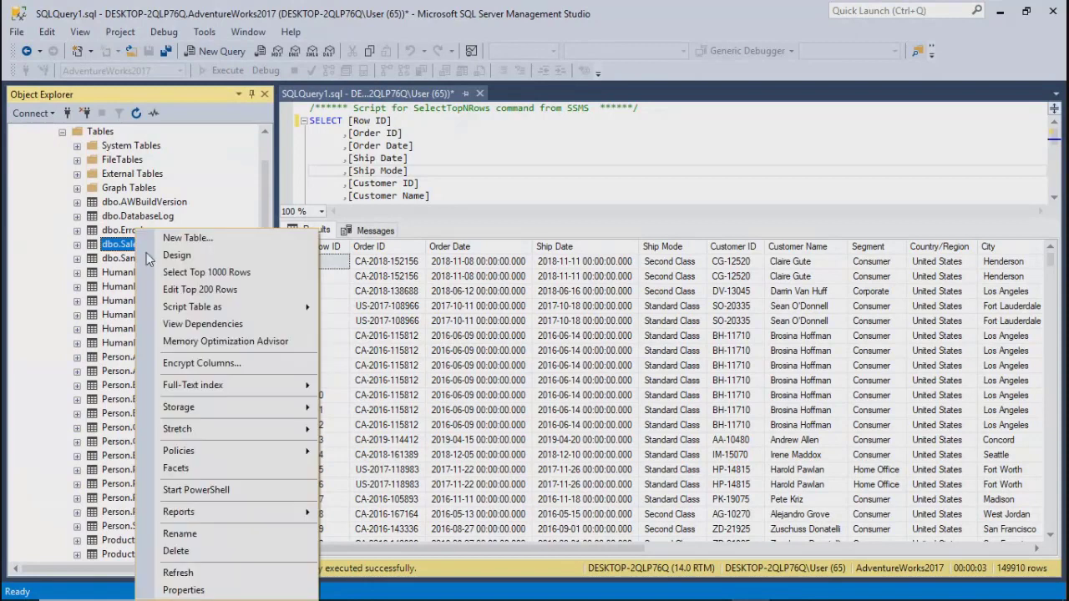
pyautogui.click(194, 272)
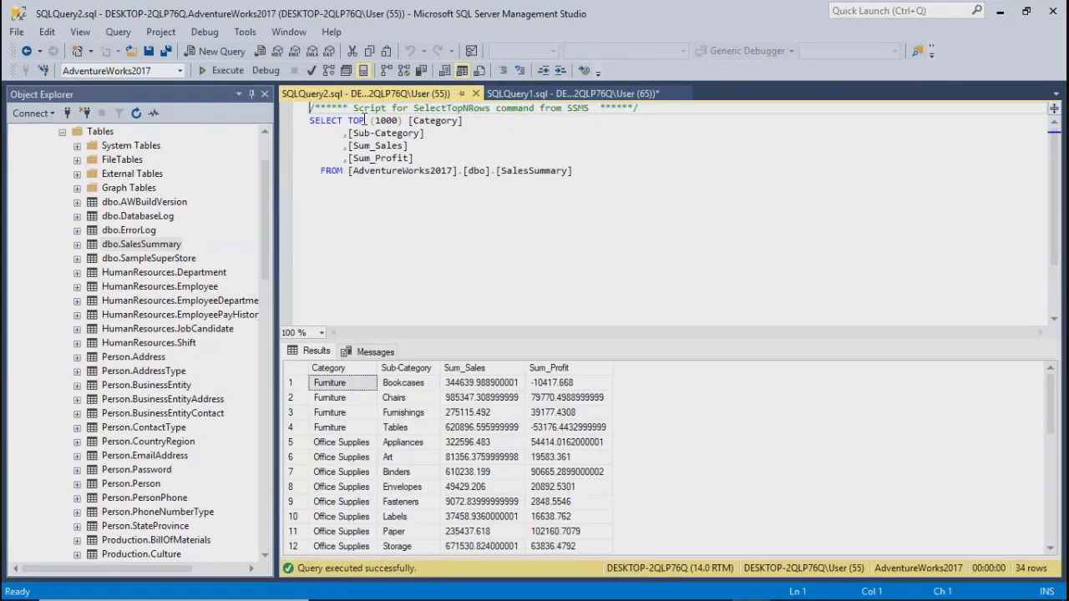
pyautogui.moveTo(343, 122); pyautogui.dragTo(405, 124)
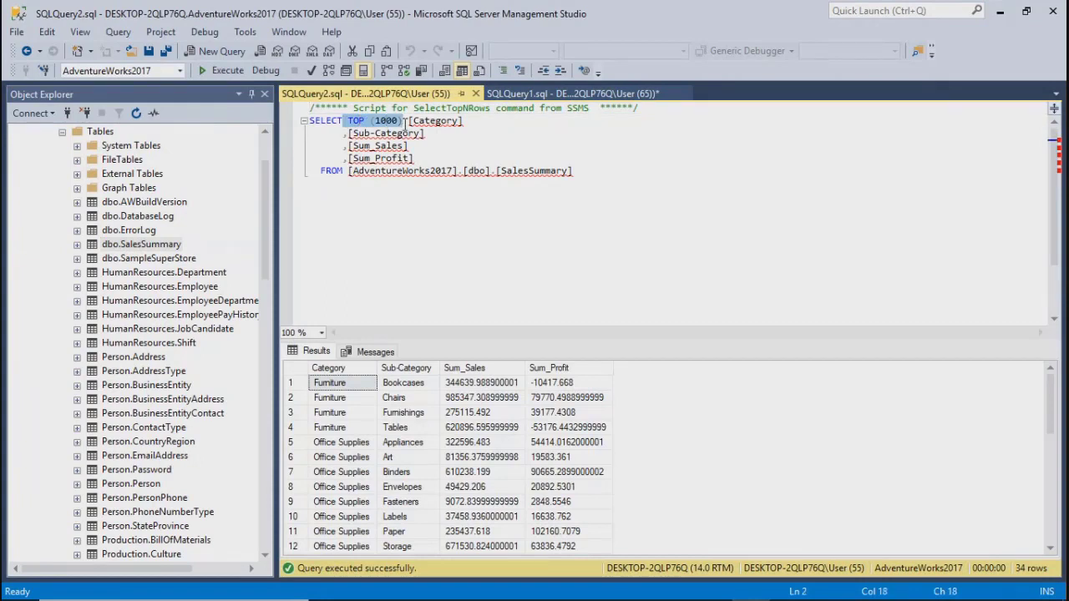
pyautogui.press('Delete')
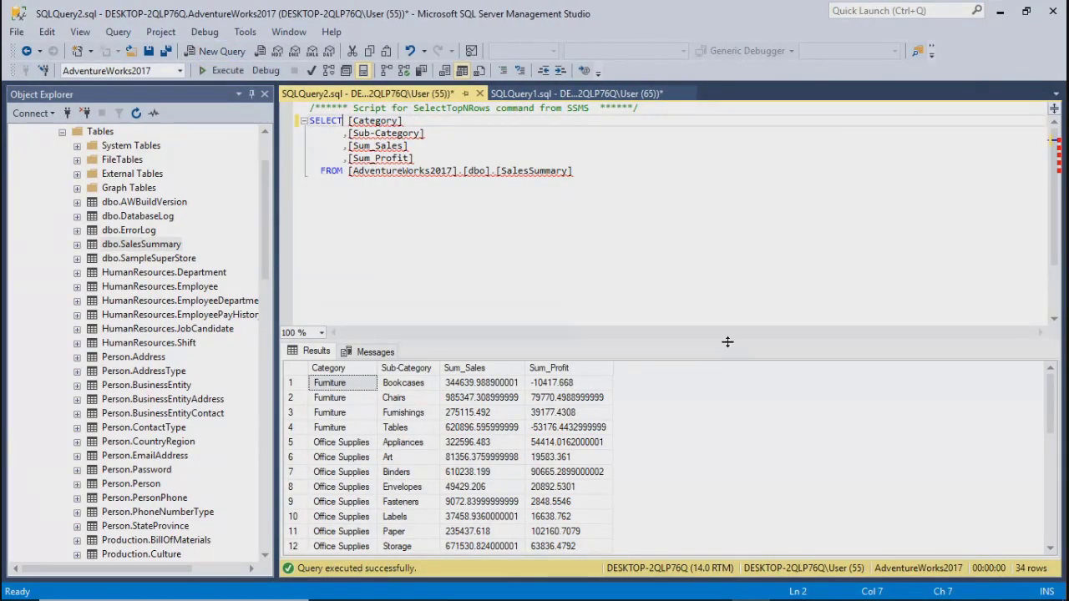
# Step: Enlarge the results area and compare the first SalesSummary rows with the rows from 17 onward for repeated records
pyautogui.moveTo(731, 341); pyautogui.dragTo(714, 198)
pyautogui.scroll(-3, 704, 447)
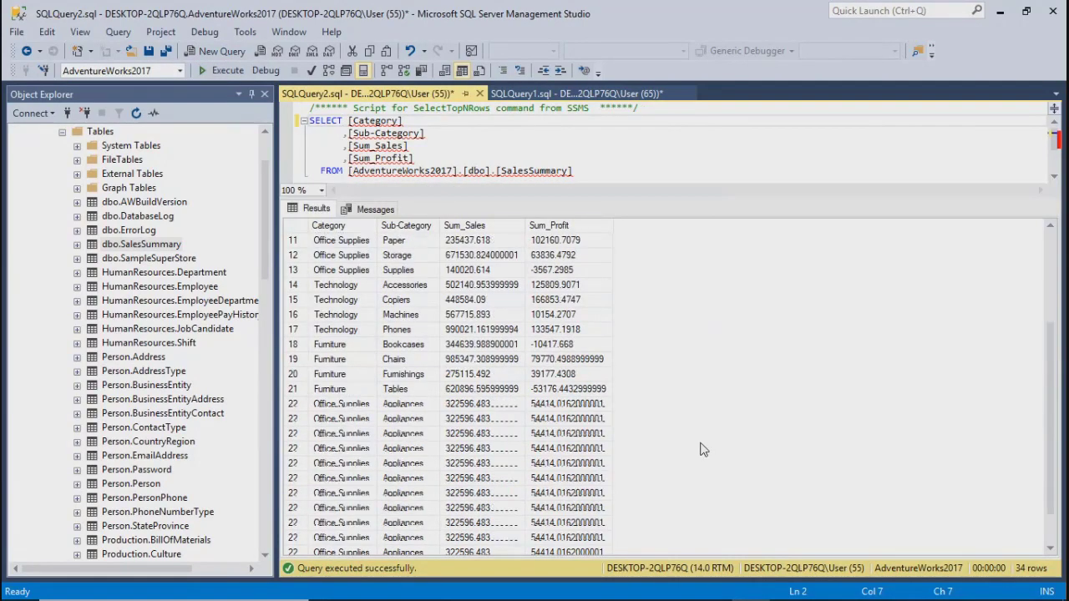
pyautogui.scroll(3, 704, 448)
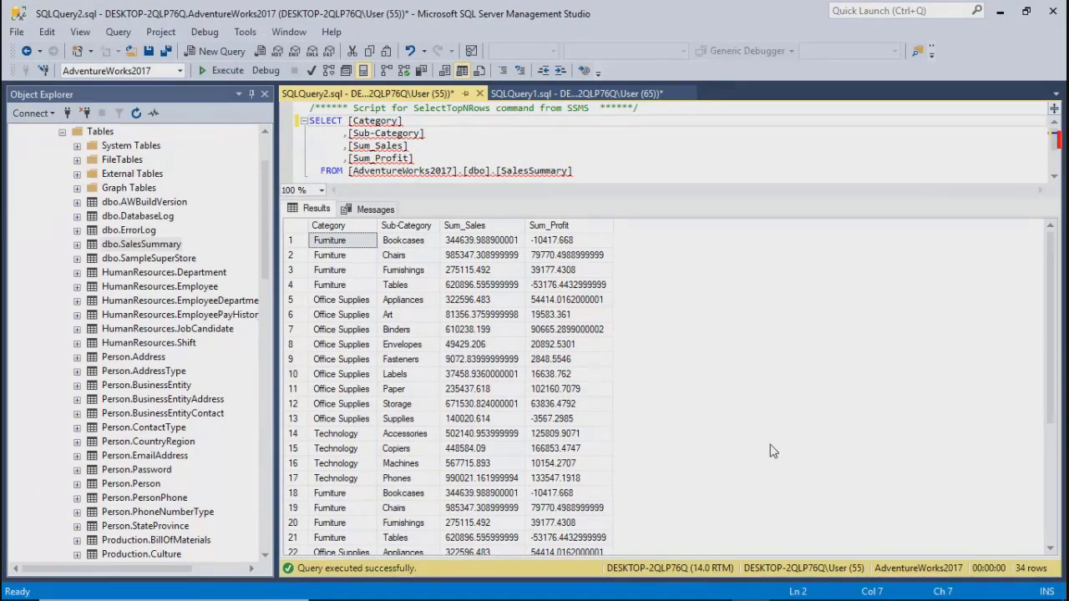
pyautogui.moveTo(338, 494); pyautogui.dragTo(588, 496)
pyautogui.moveTo(331, 243); pyautogui.dragTo(586, 245)
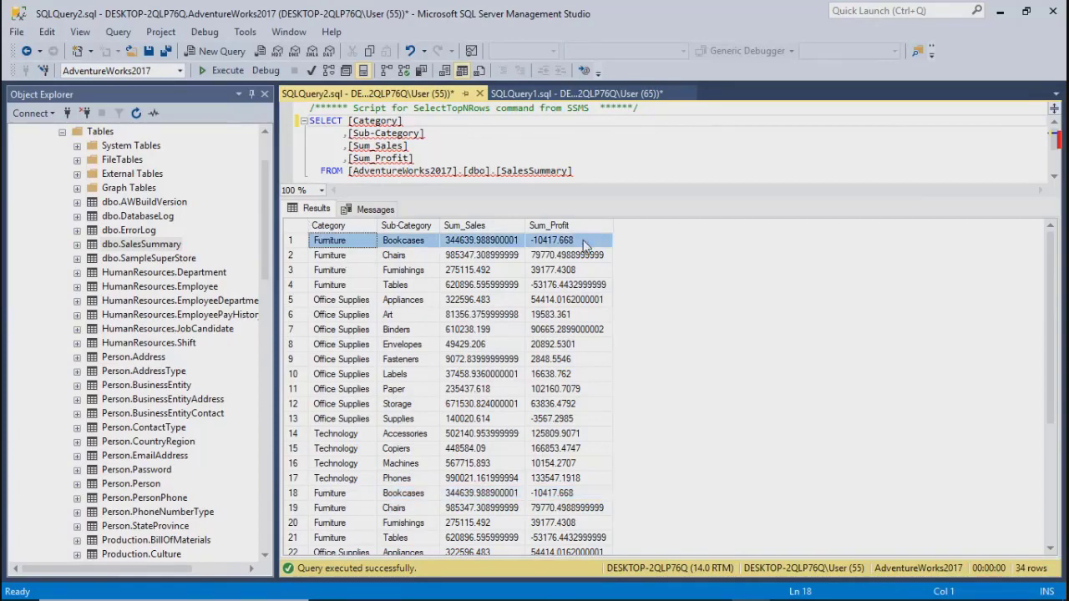
pyautogui.moveTo(319, 482); pyautogui.dragTo(614, 505)
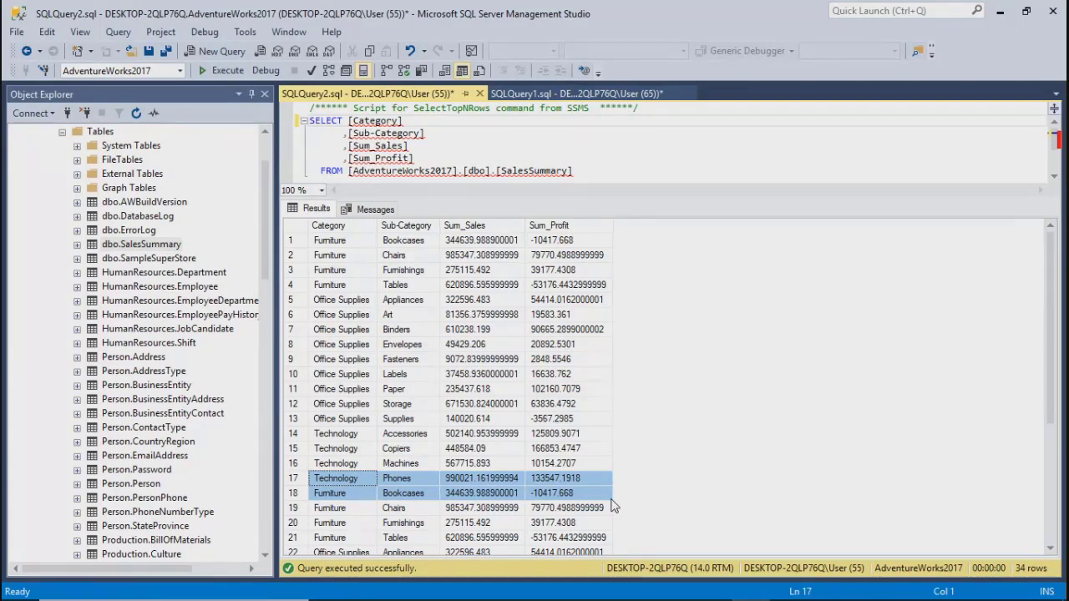
pyautogui.click(390, 243)
pyautogui.click(426, 519)
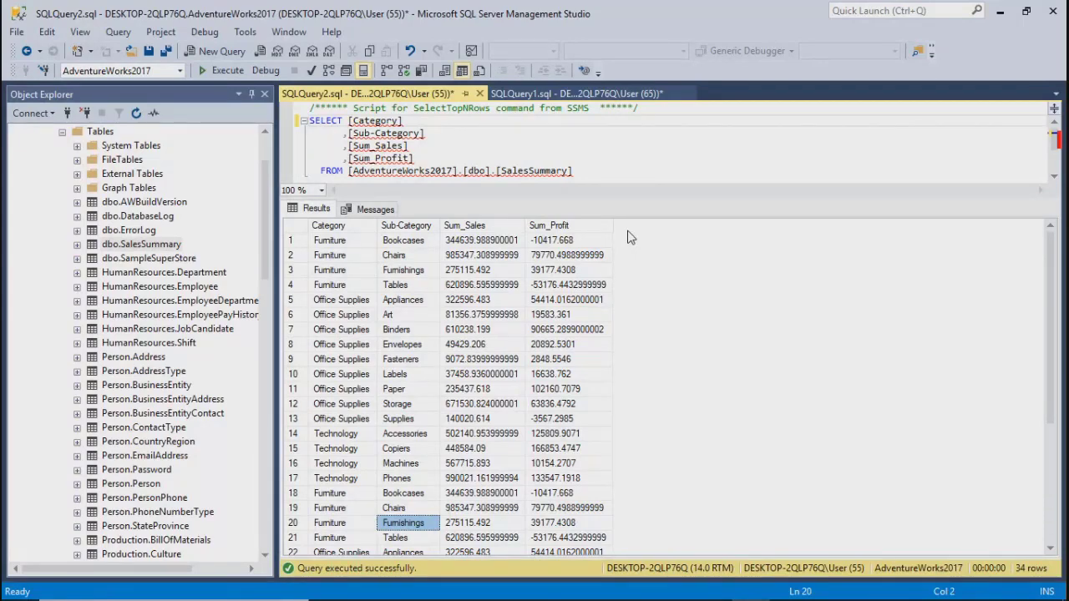
# Step: Switch to Alteryx Designer and review the messages and settings of both input files and the SalesSummary and SampleSuperStore outputs
pyautogui.click(999, 12)
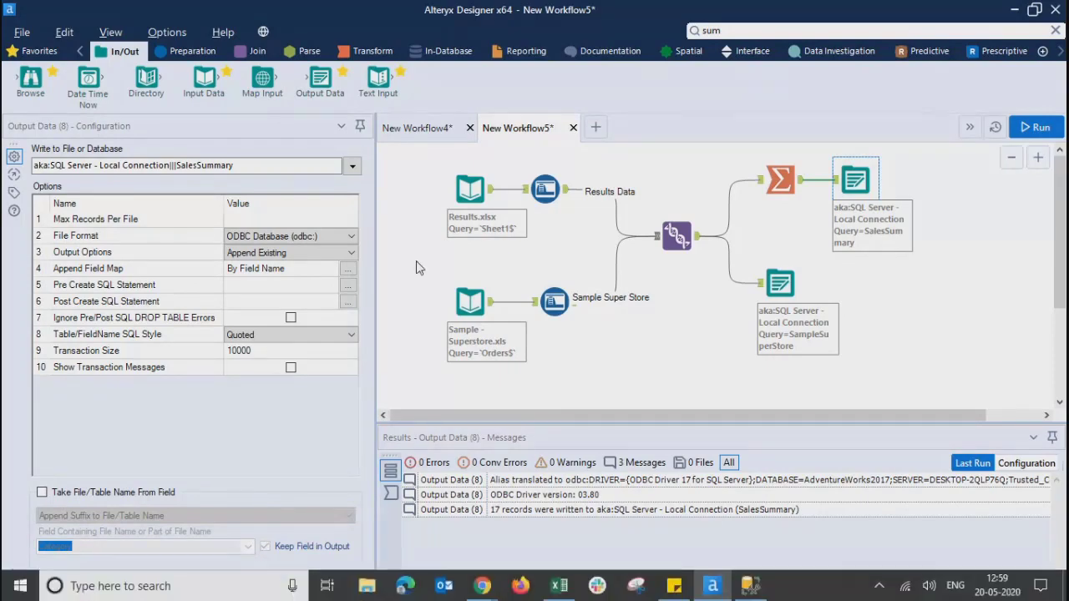
pyautogui.click(470, 189)
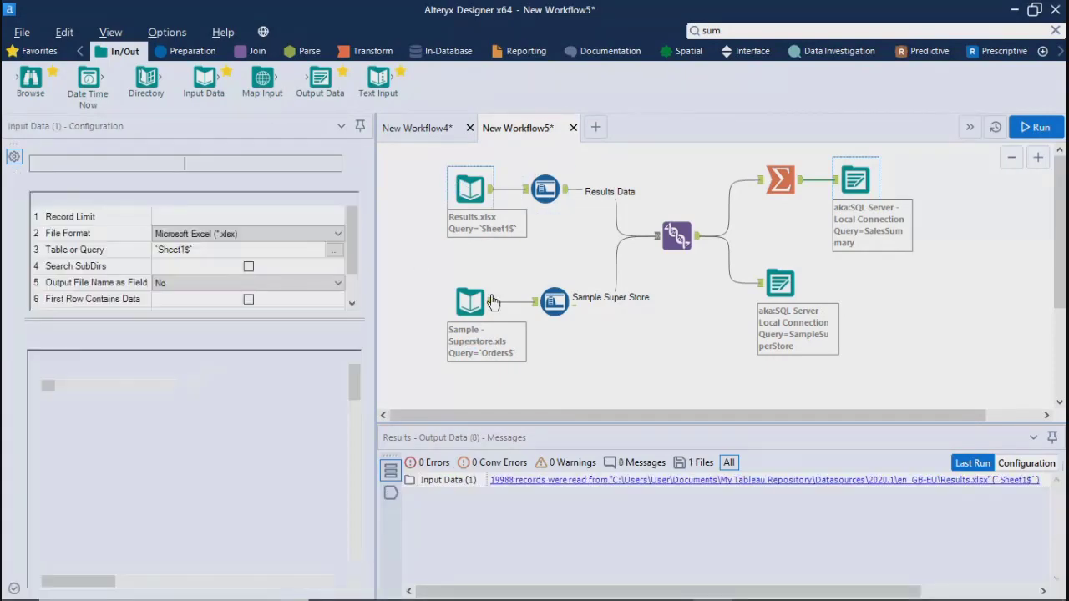
pyautogui.click(471, 301)
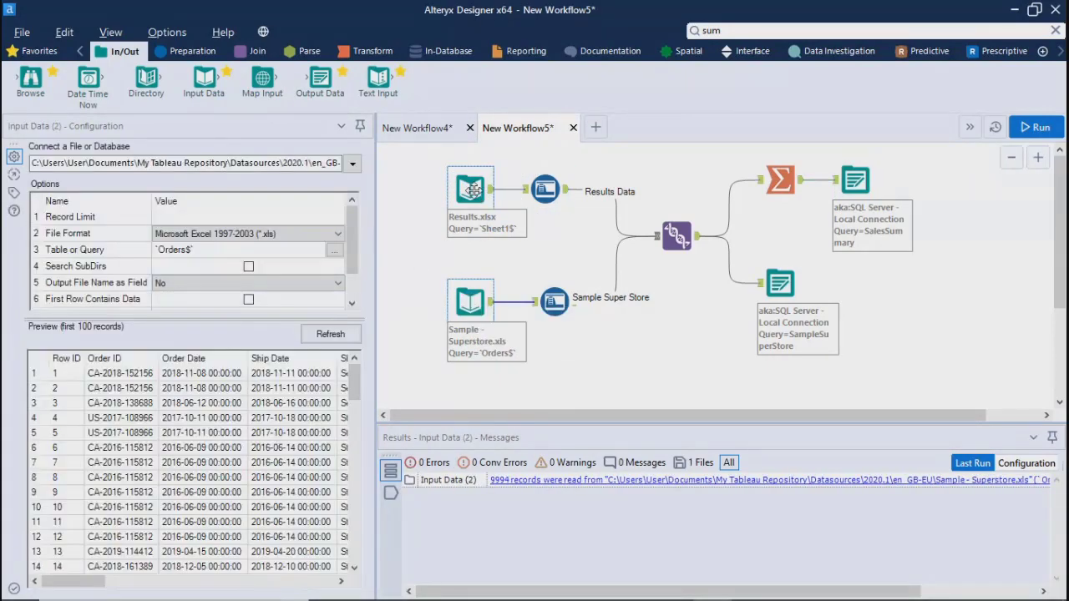
pyautogui.click(471, 189)
pyautogui.click(474, 299)
pyautogui.click(854, 182)
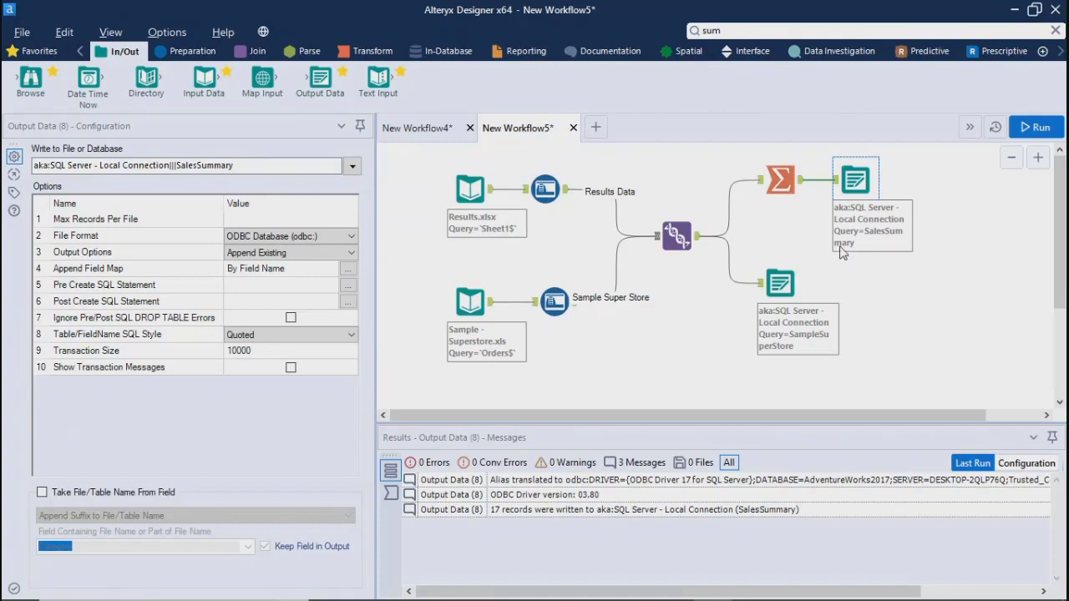
pyautogui.click(777, 282)
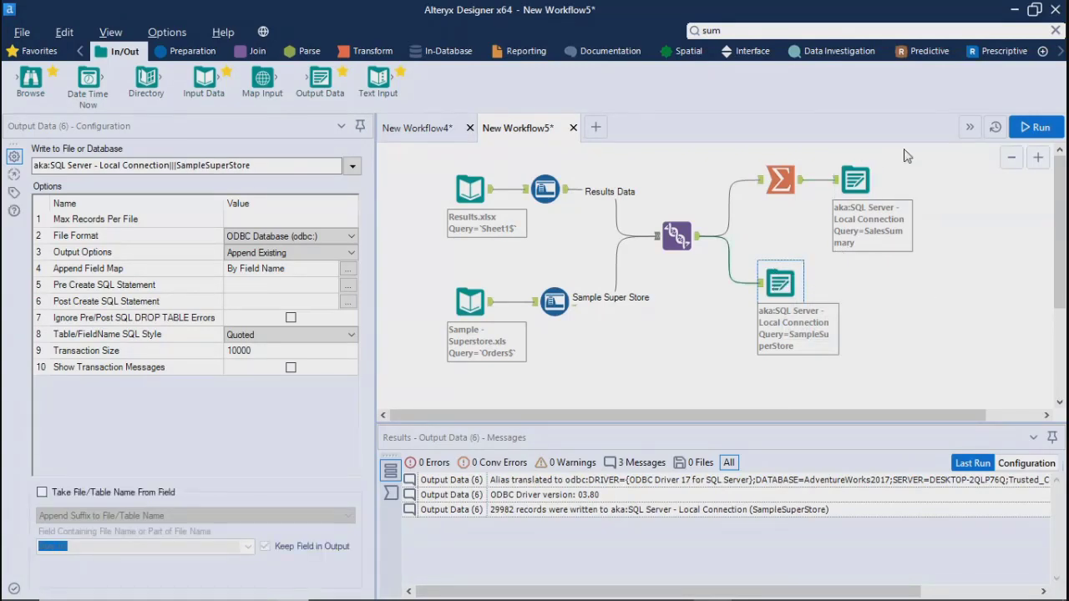
pyautogui.click(857, 181)
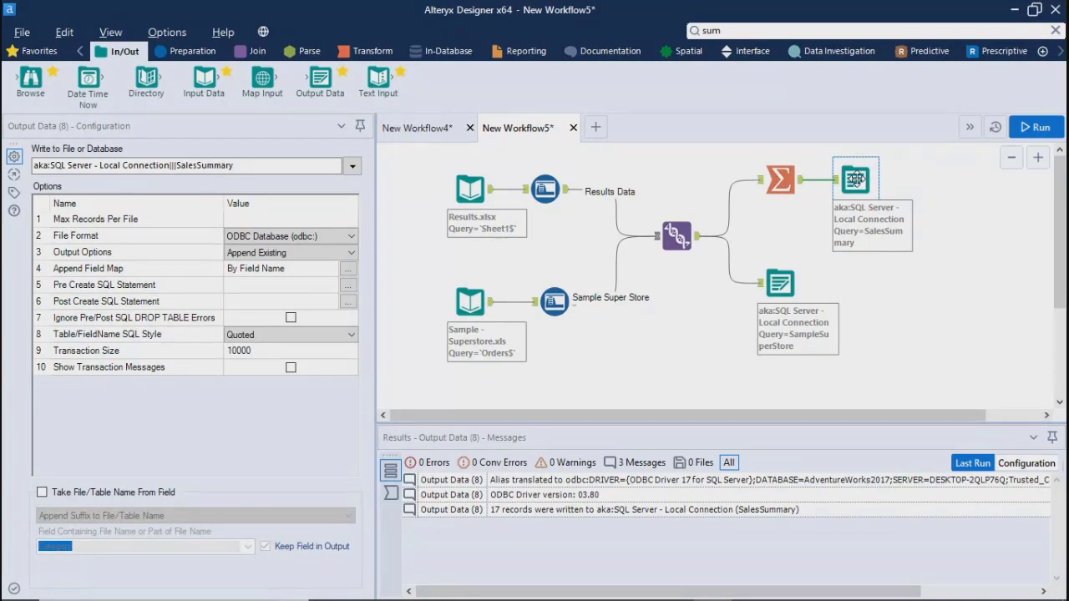
# Step: Run the whole workflow again with both outputs set to Append Existing and dismiss the completion message
pyautogui.click(960, 333)
pyautogui.click(1039, 127)
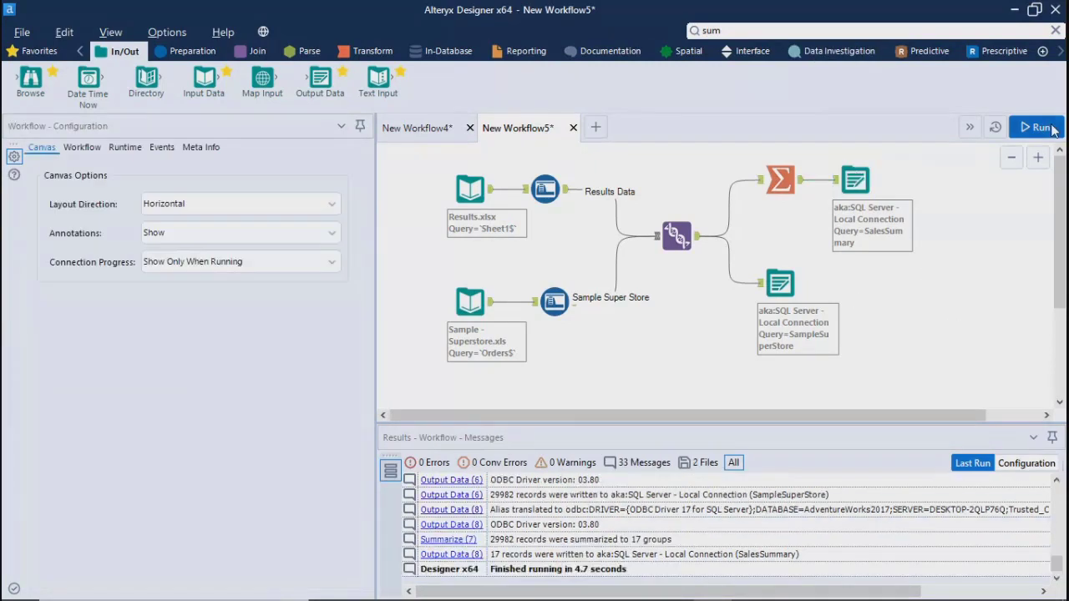
pyautogui.click(1039, 128)
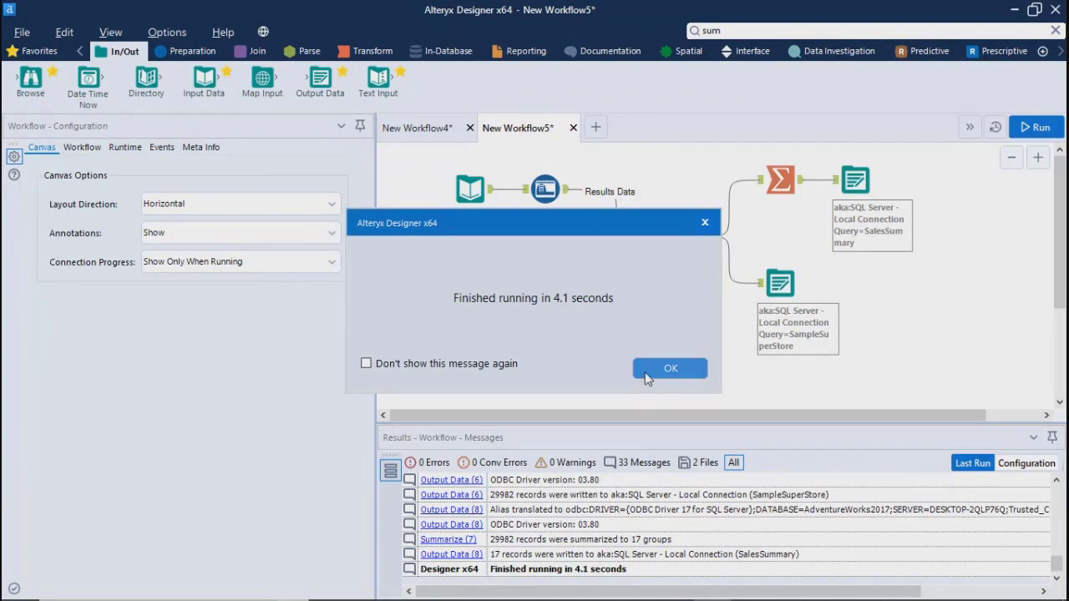
pyautogui.click(683, 372)
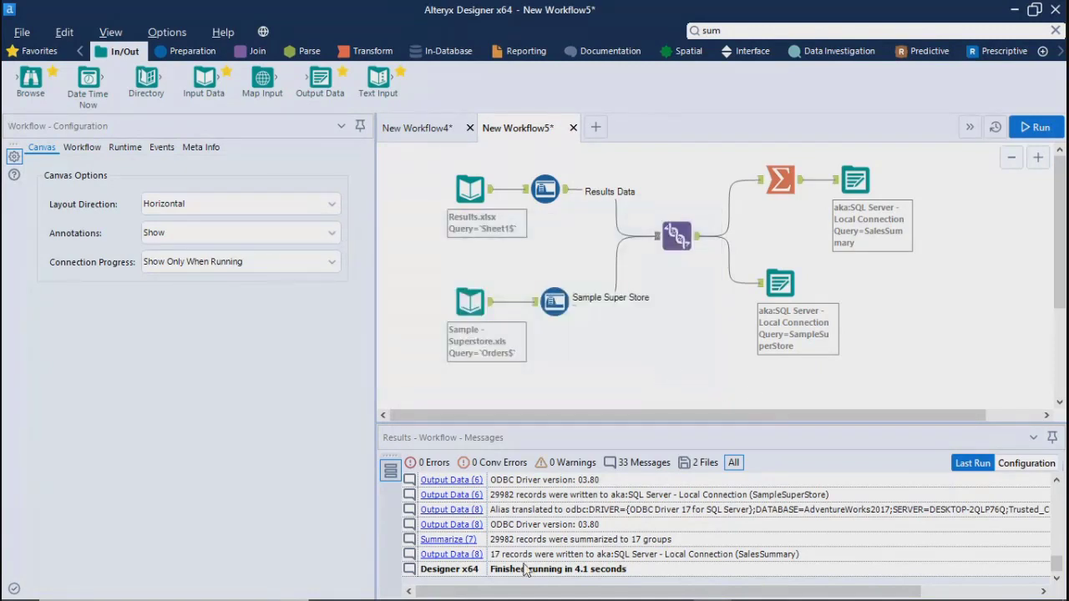